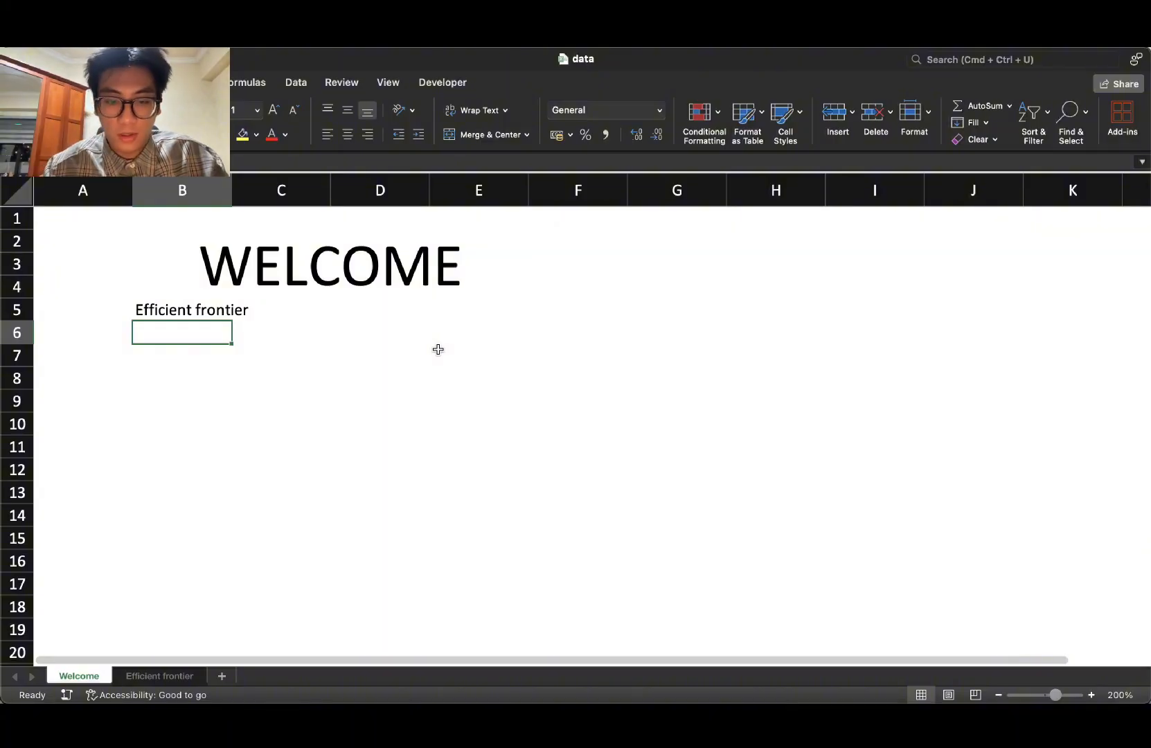
Step: Enter the note "You can do this for any number of asset in your portfolio 3,4,5,6,7,8,9,..." in cell B6
type("You can do this f")
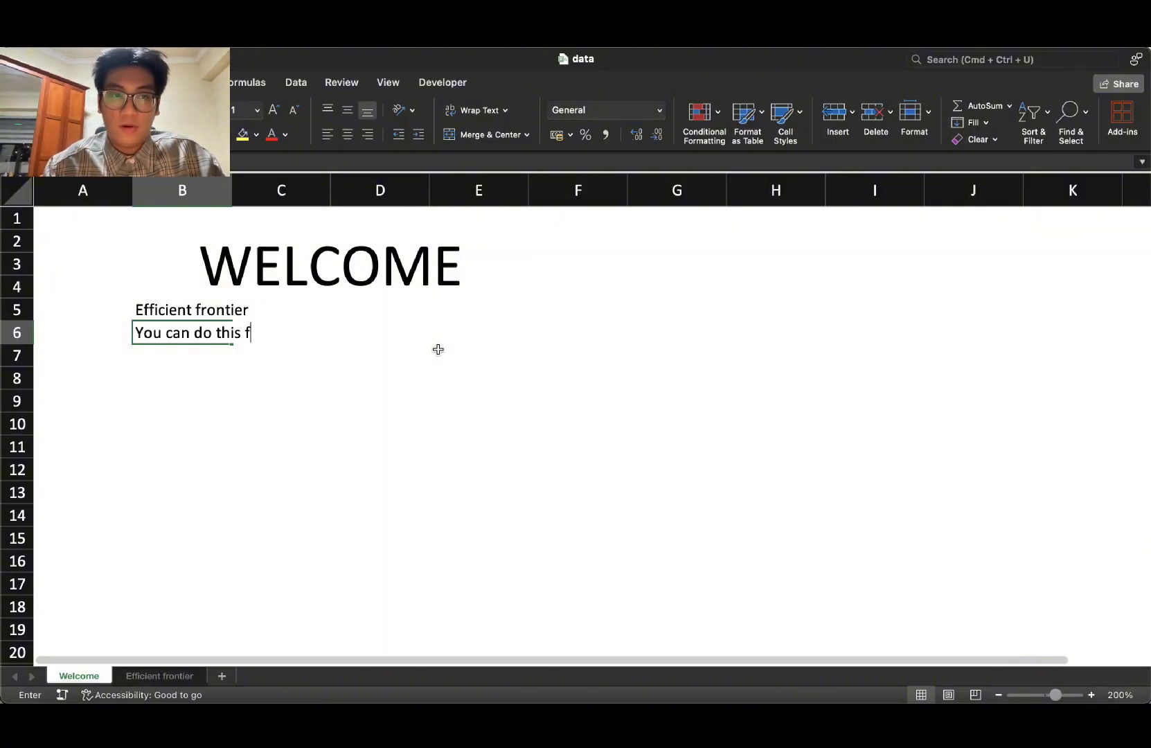
type("or any tu")
key("BackSpace")
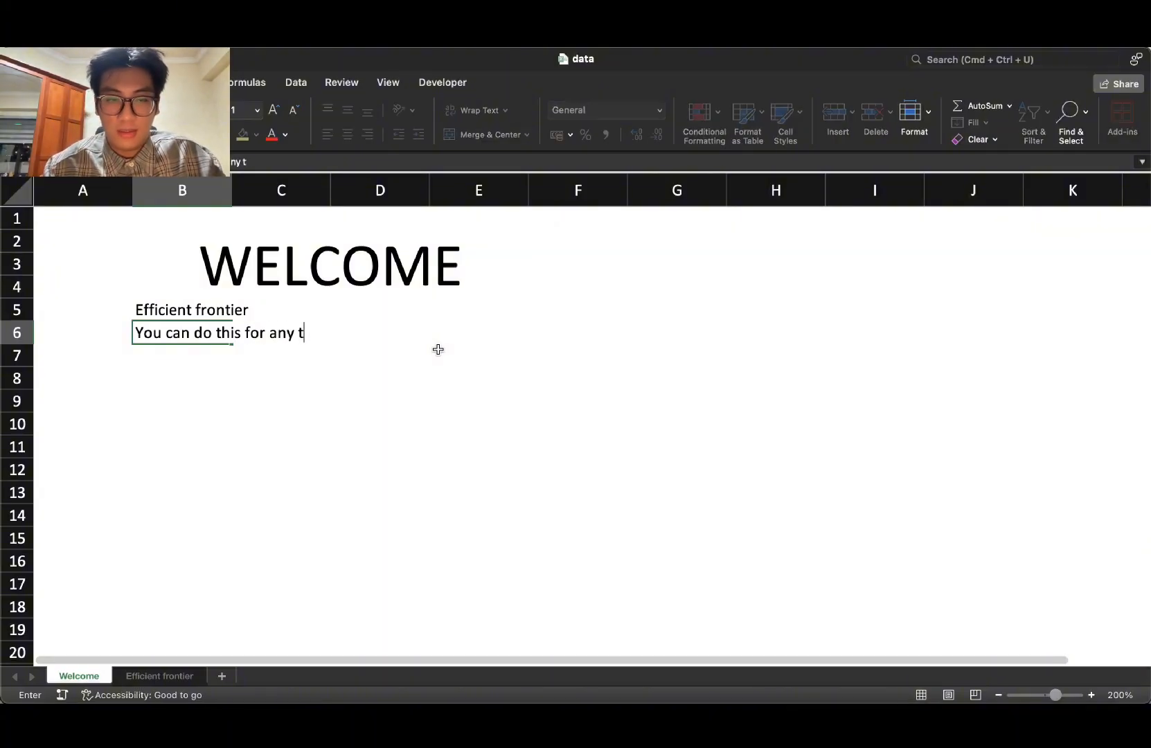
key("BackSpace")
type("number ")
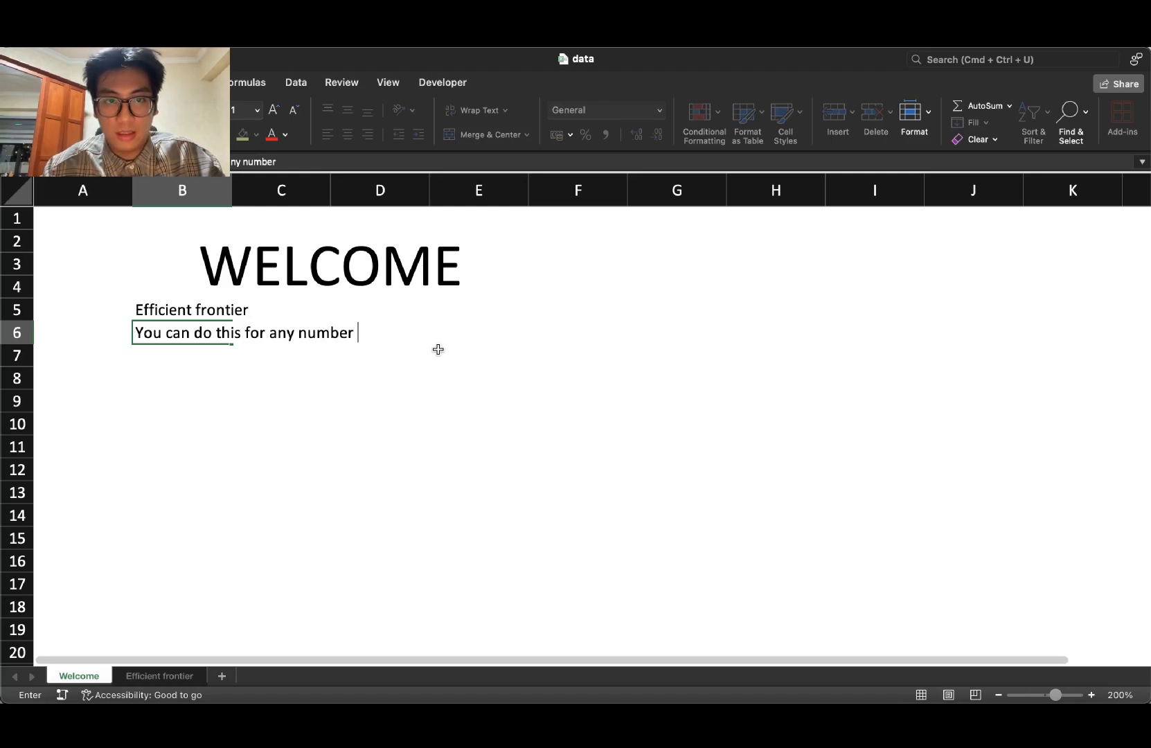
type("of asset in")
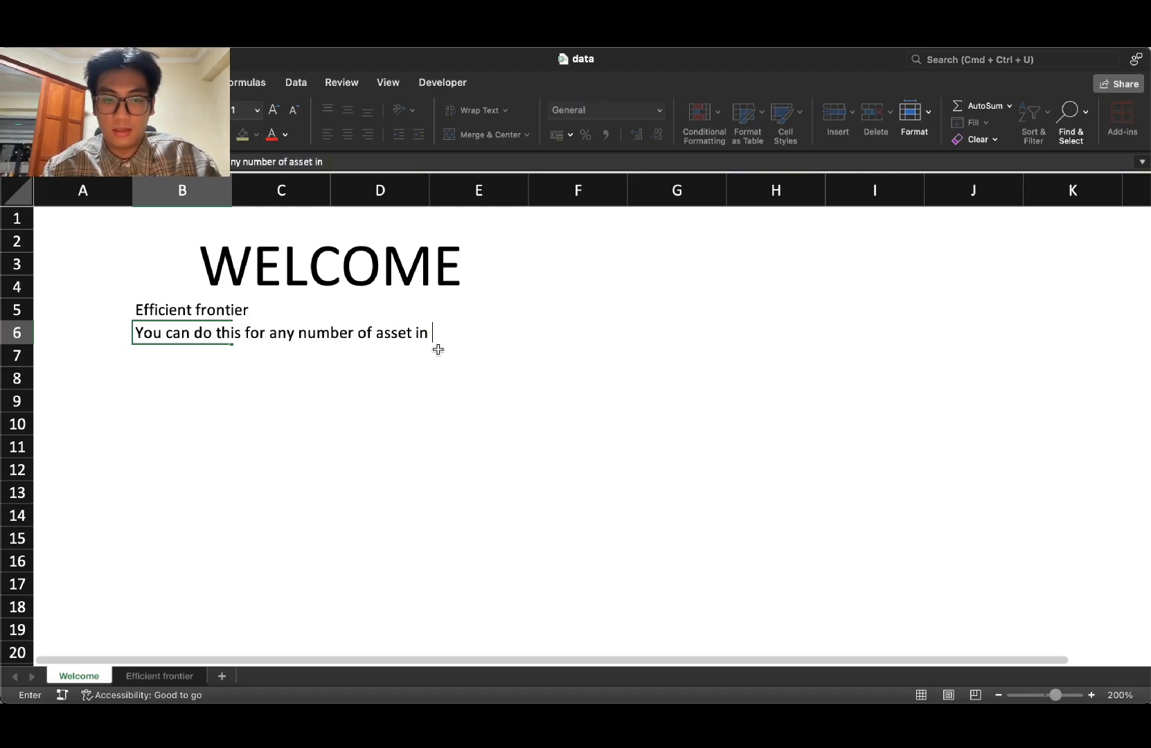
type(" your port")
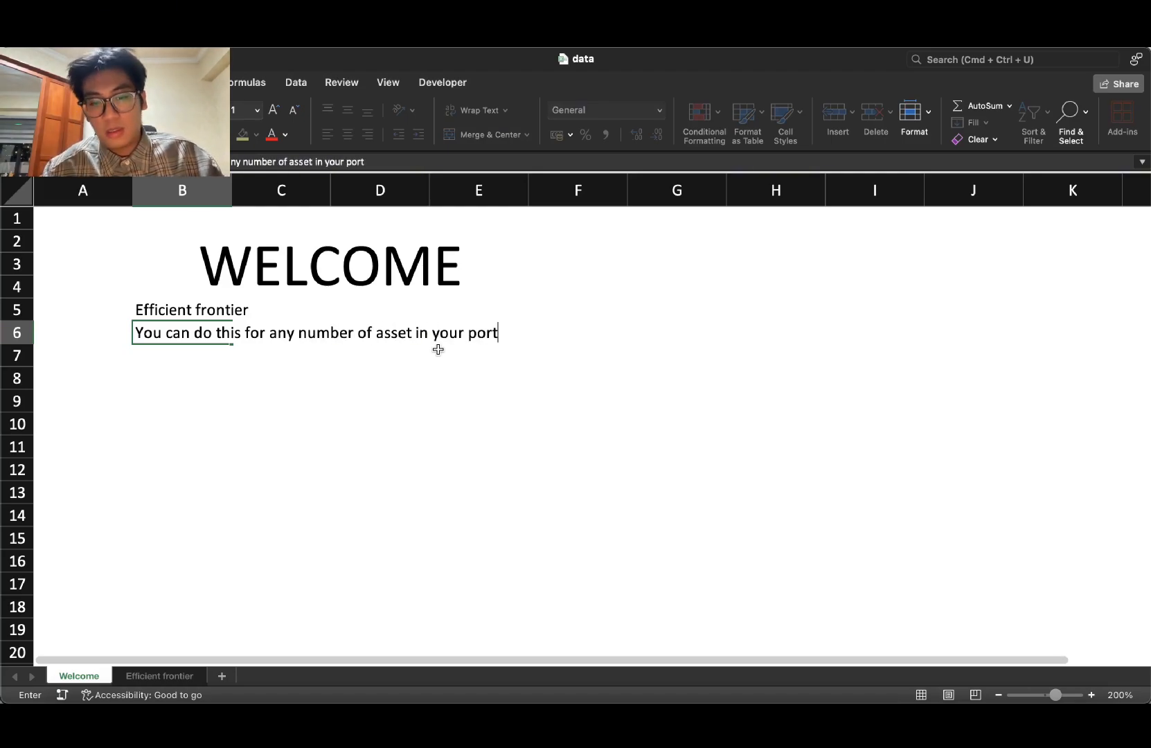
type("folio 3,4")
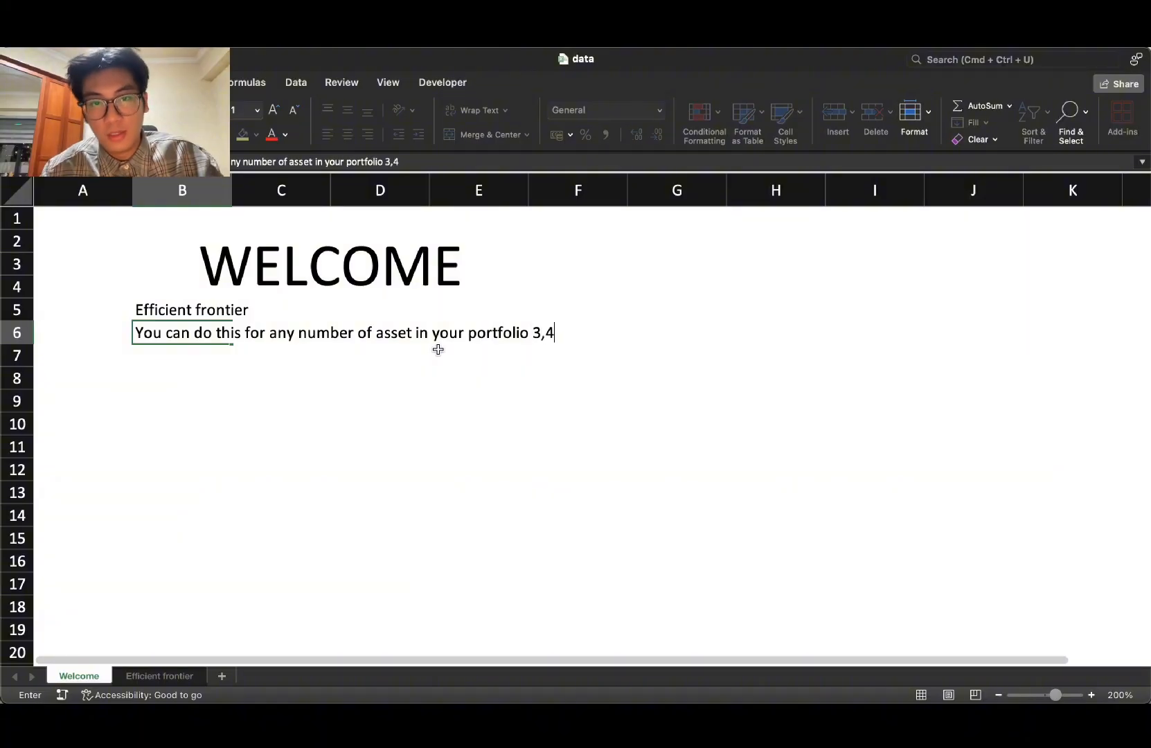
type(",5,6,7,8,9,...")
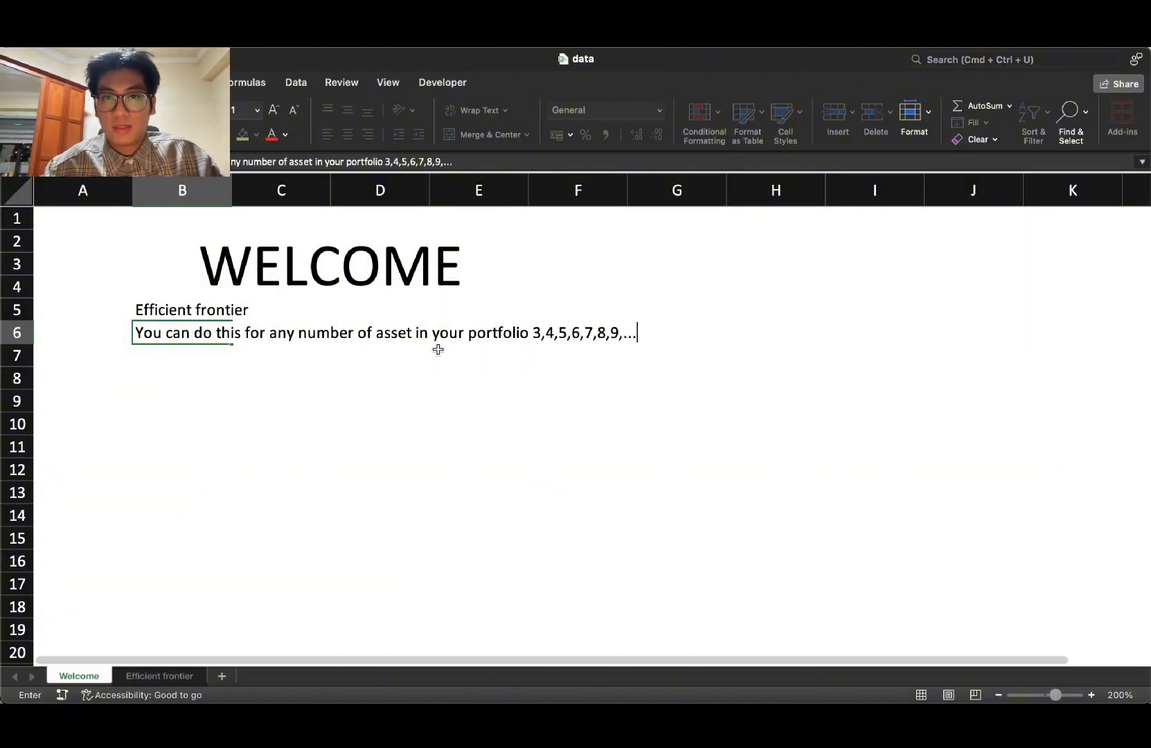
key("Return")
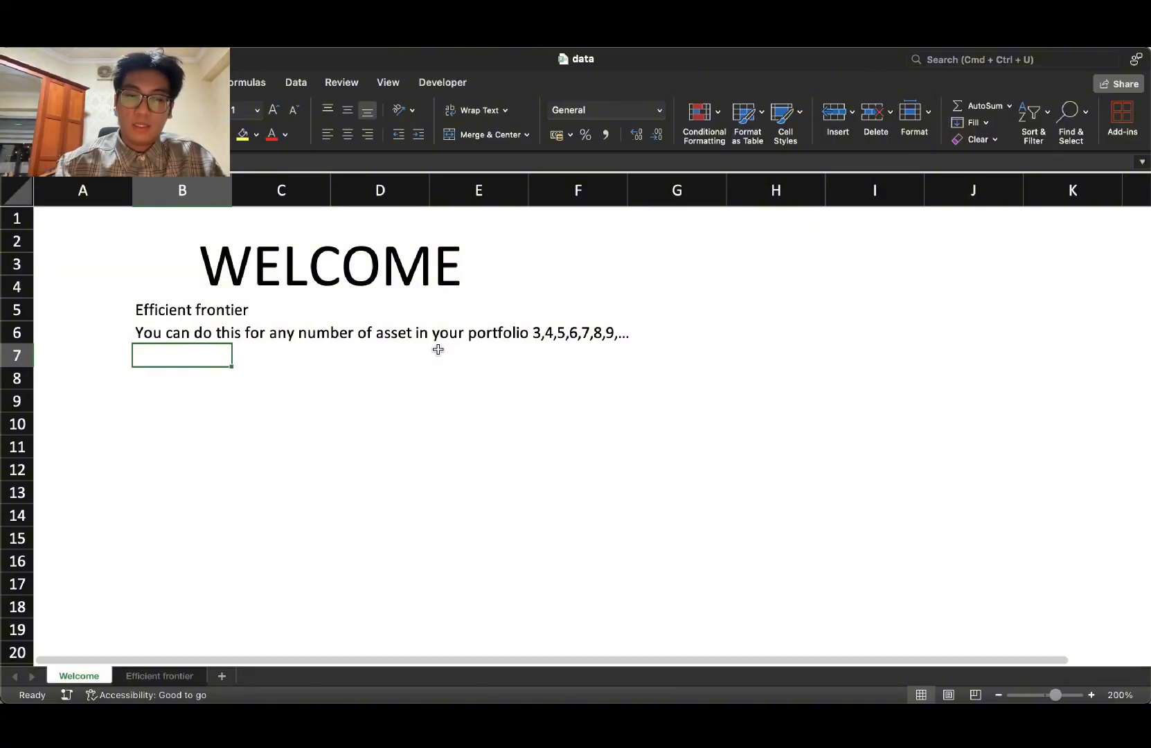
Step: Enter the note "Providing the file under the description" in cell B7
type("Providing the ")
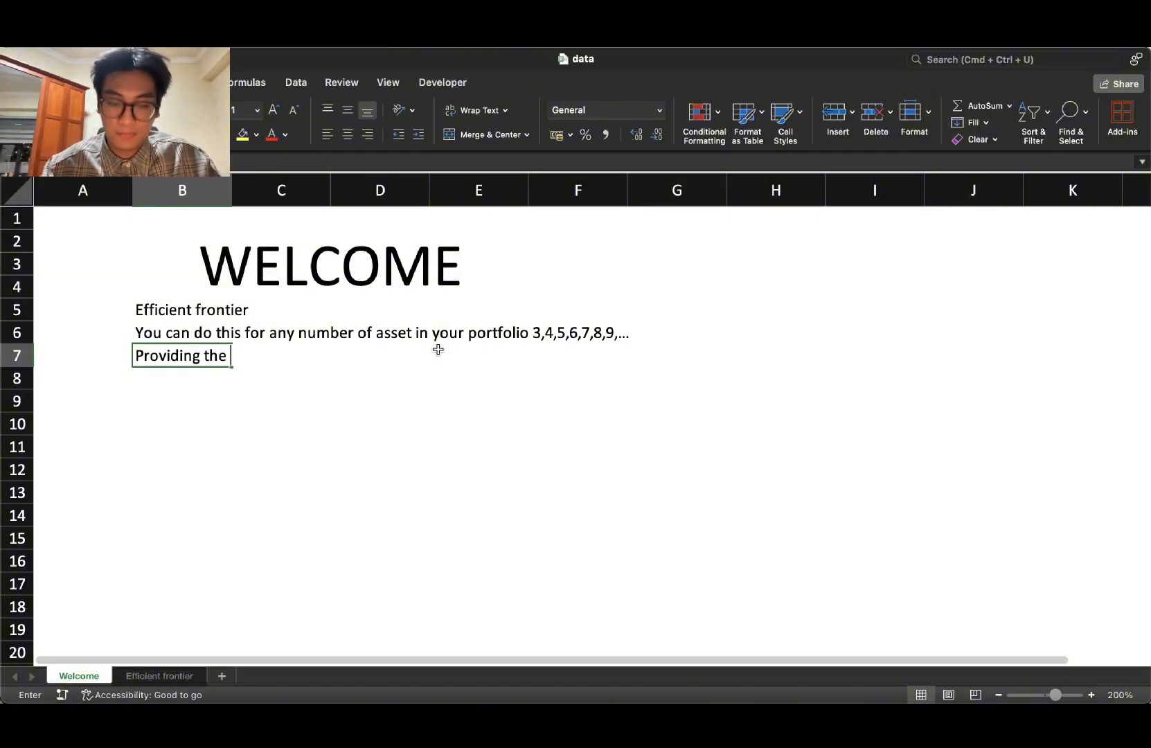
type("fi")
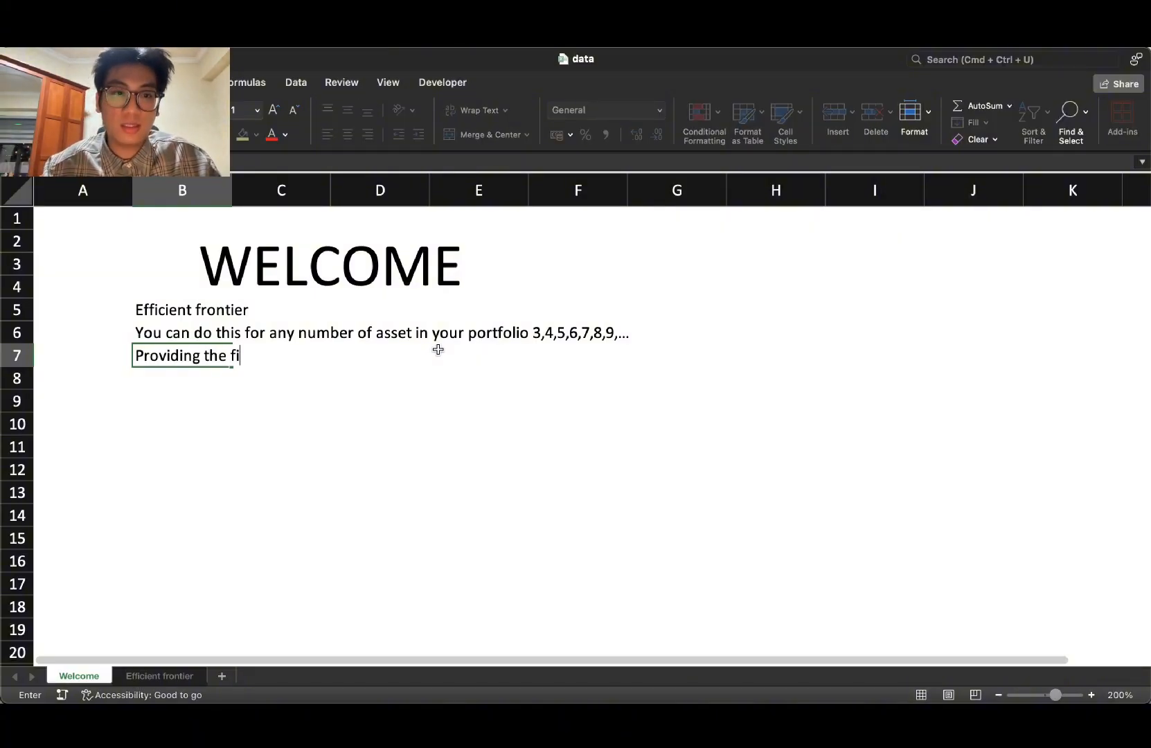
type("le u")
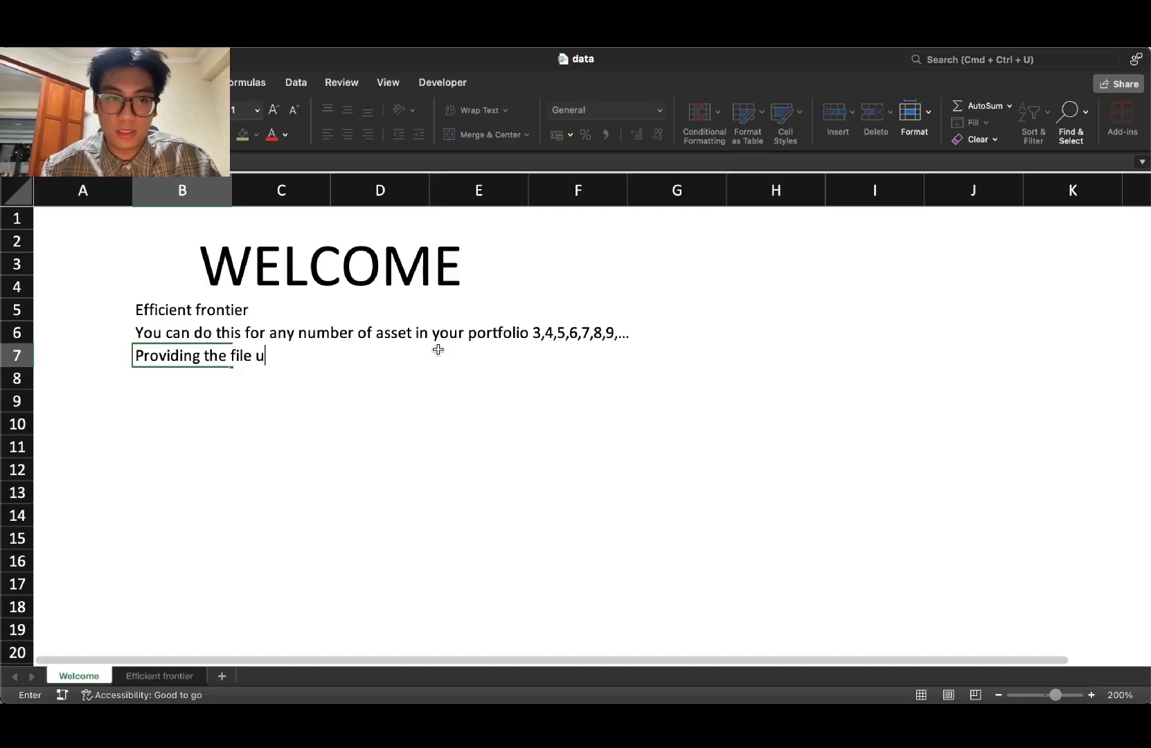
type("nder the descrip")
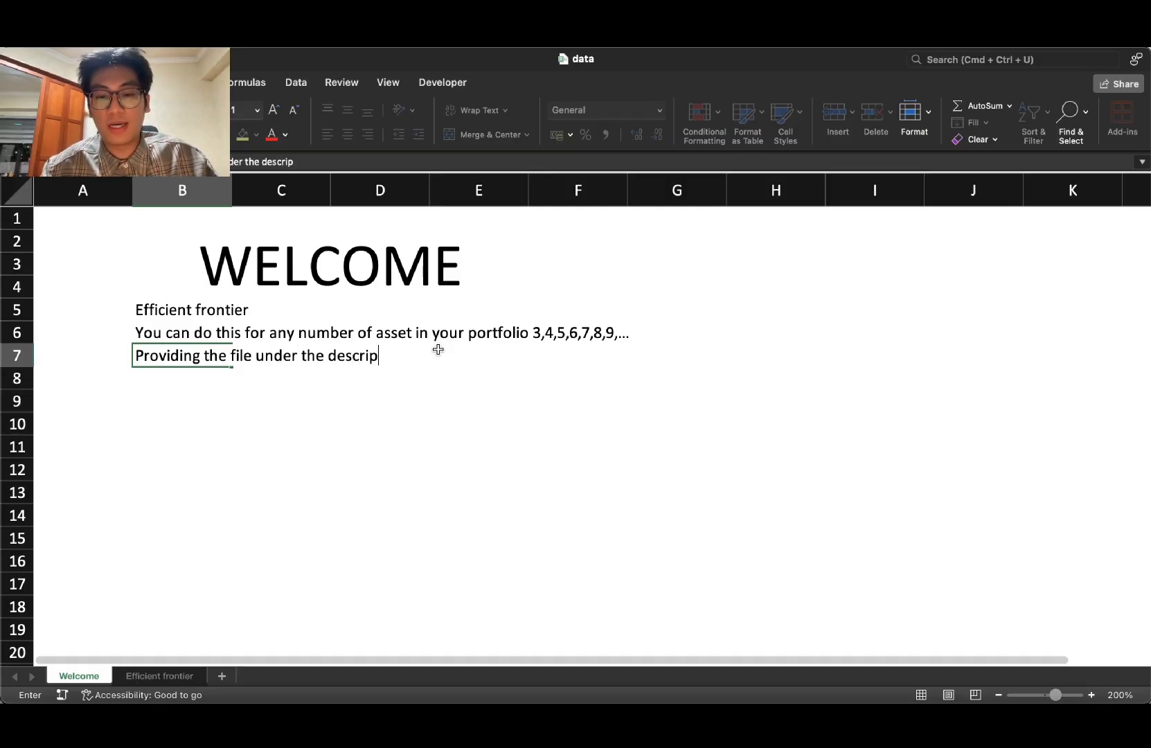
type("tion")
left_click(434, 357)
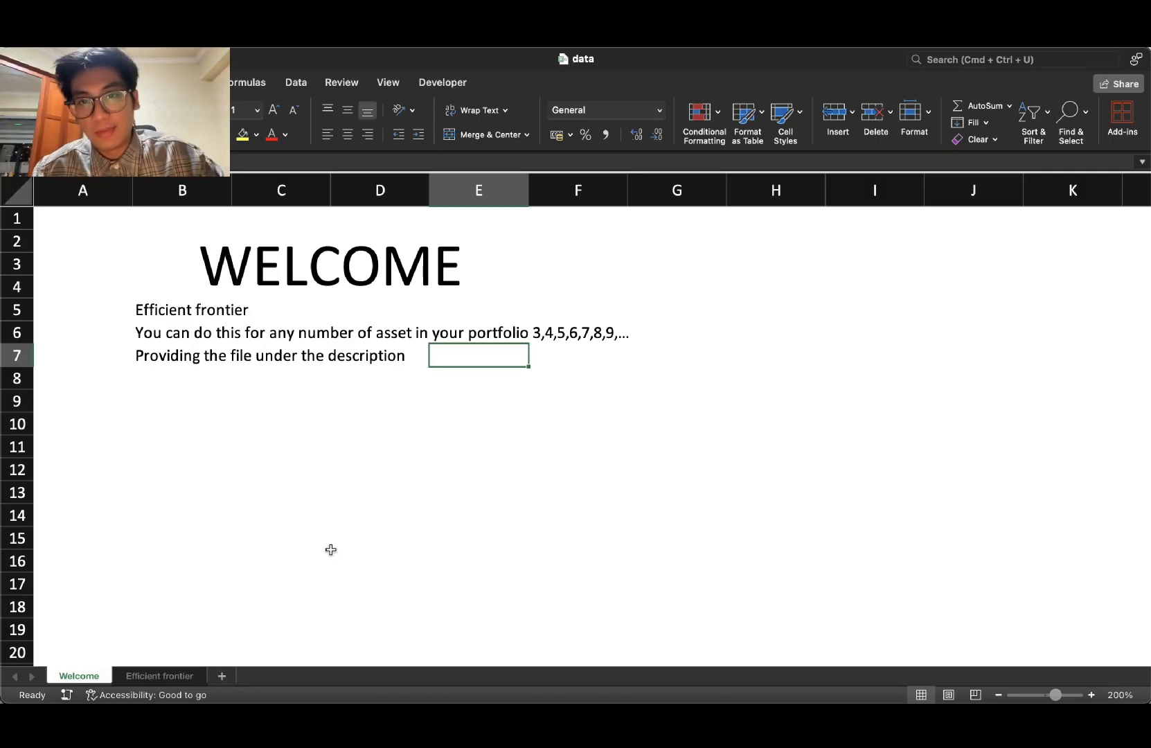
Step: Examine the seven-step procedure list and the ticker headings of the weekly closing price table on the Efficient frontier sheet
left_click(167, 676)
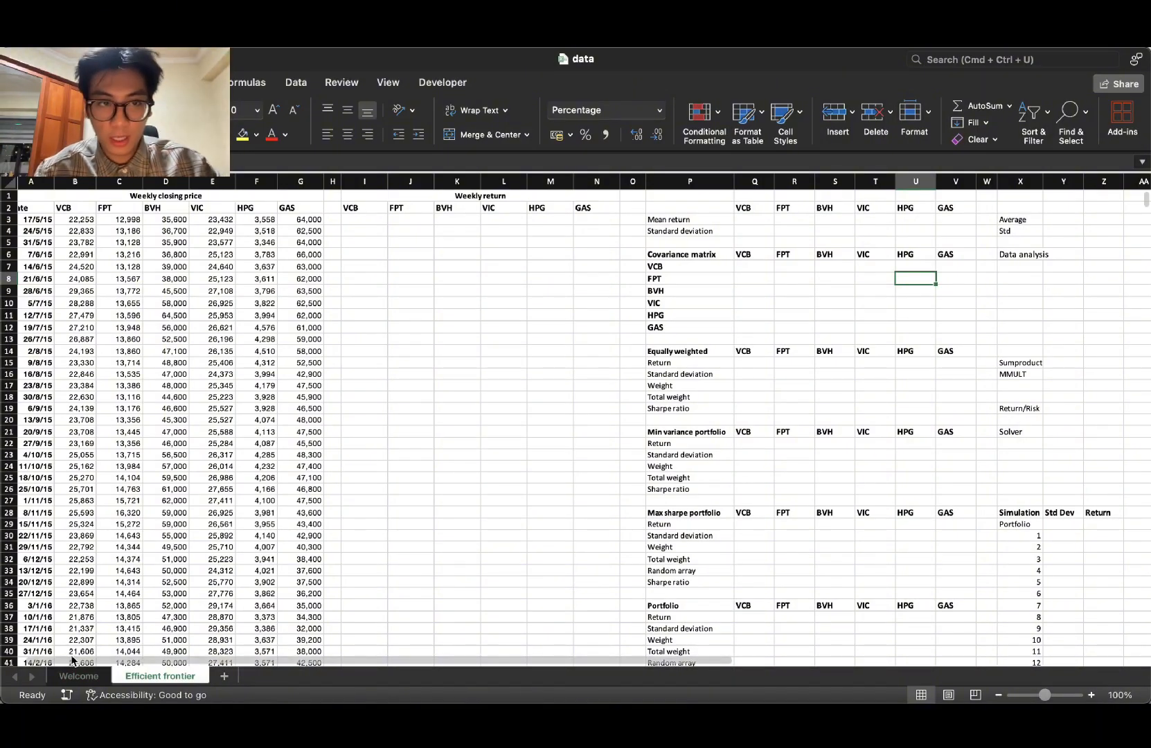
left_click_drag(121, 661, 466, 653)
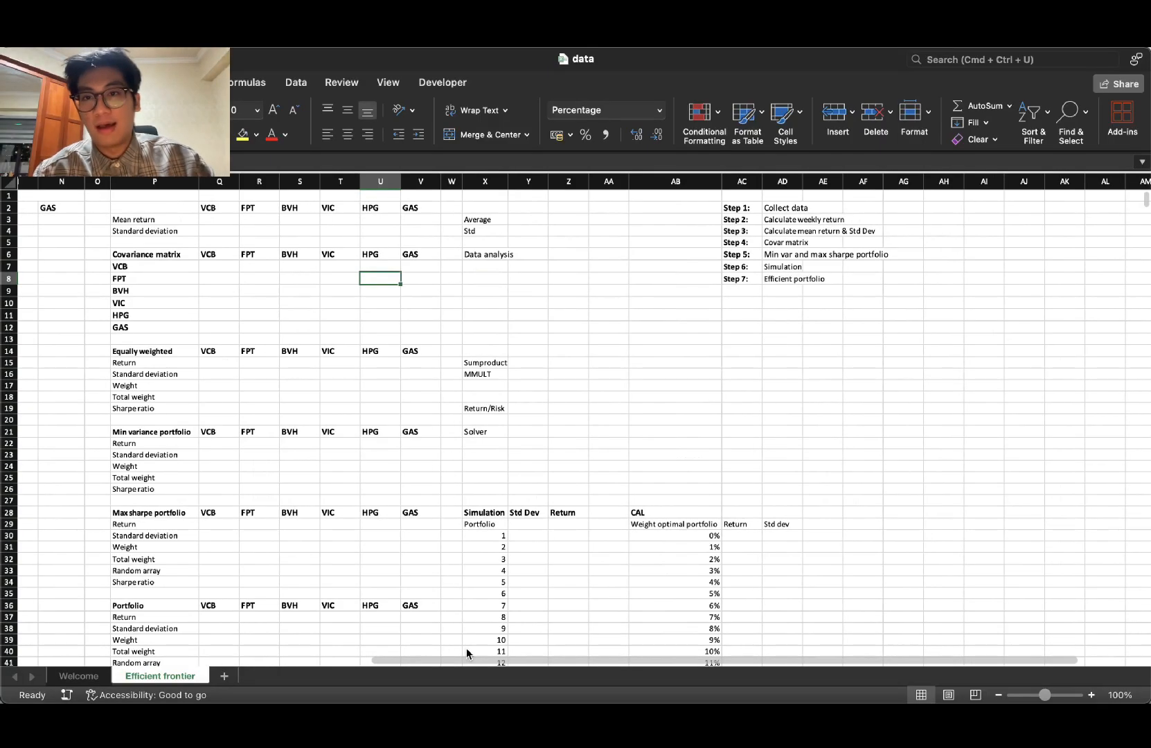
left_click_drag(744, 209, 820, 281)
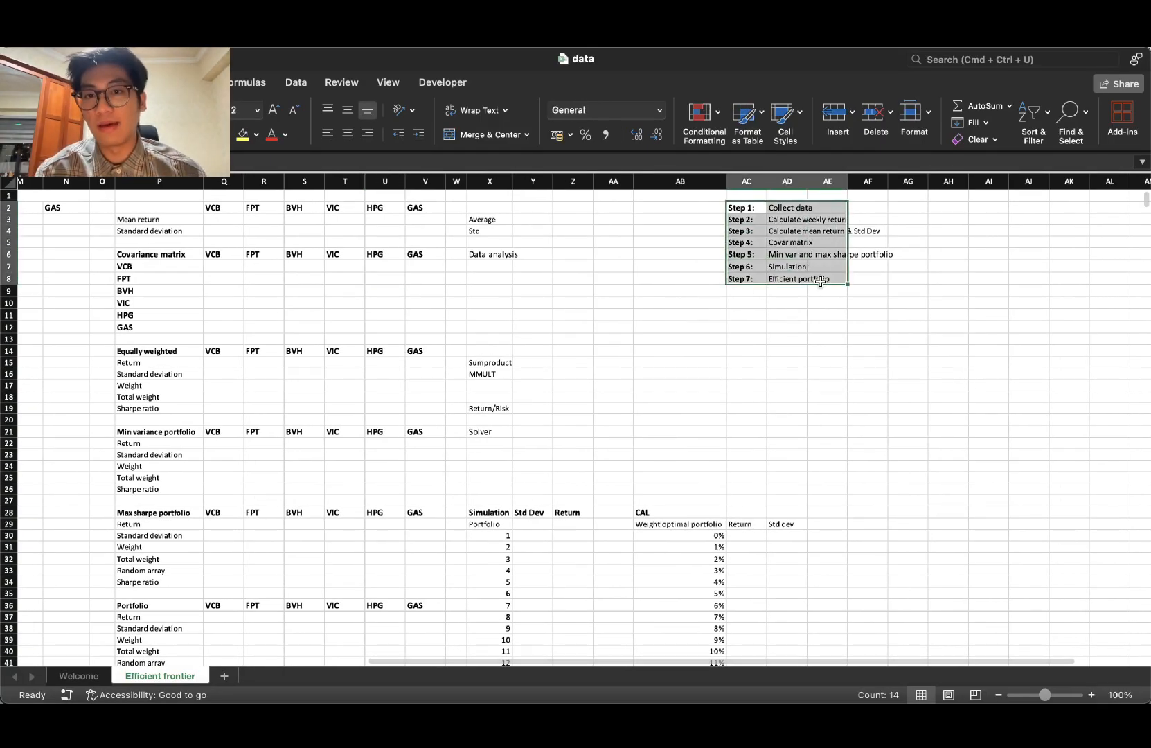
left_click(1091, 694)
left_click(1092, 694)
left_click(949, 494)
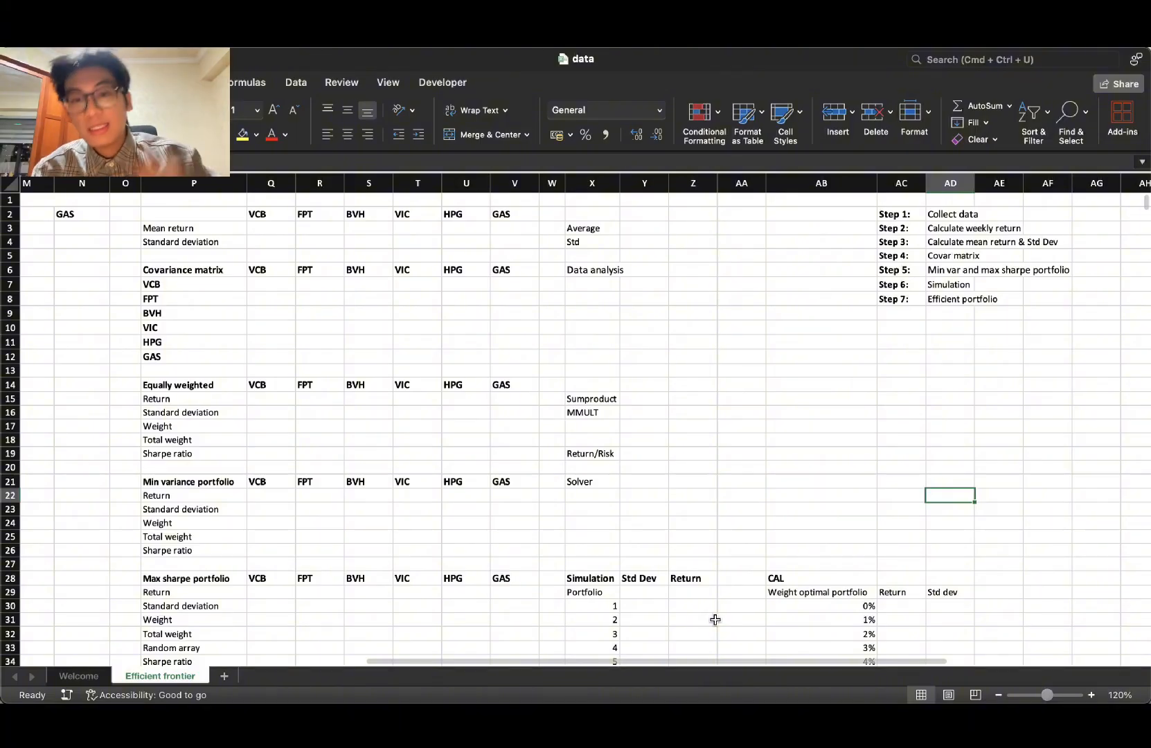
mouse_move(892, 214)
left_mouse_down()
mouse_move(949, 215)
mouse_move(901, 229)
left_mouse_up()
left_click(533, 318)
left_click(922, 214)
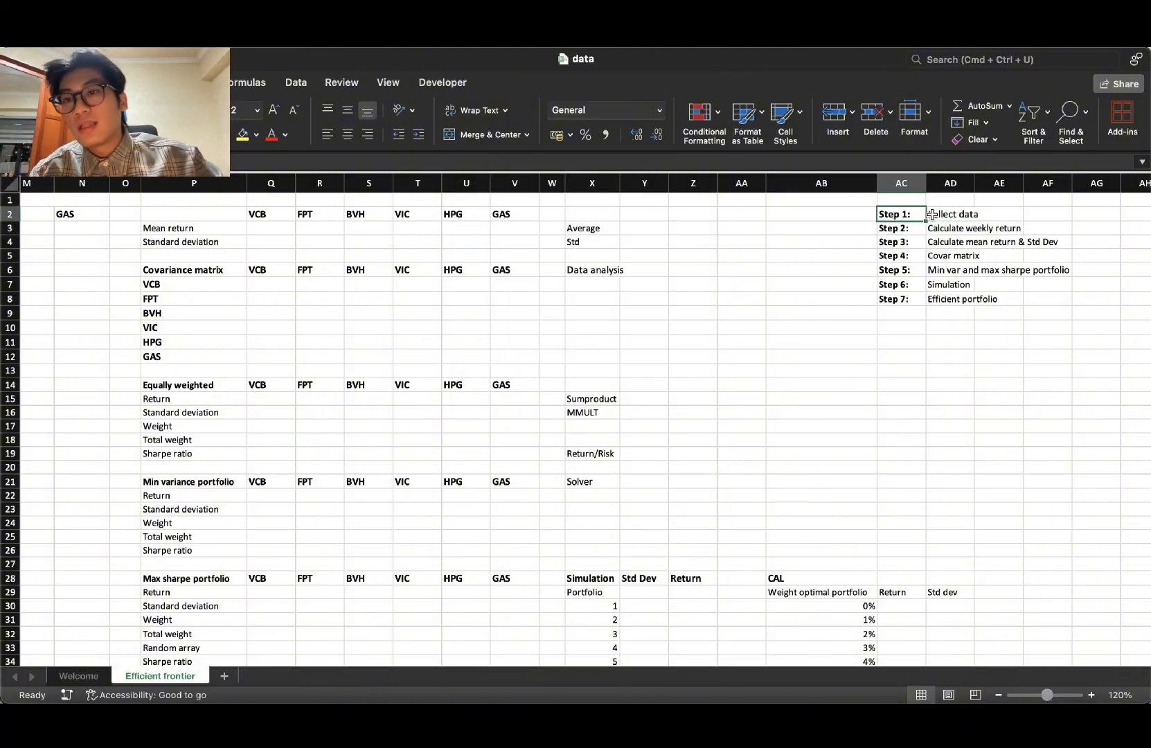
left_click(739, 304)
left_click(691, 323)
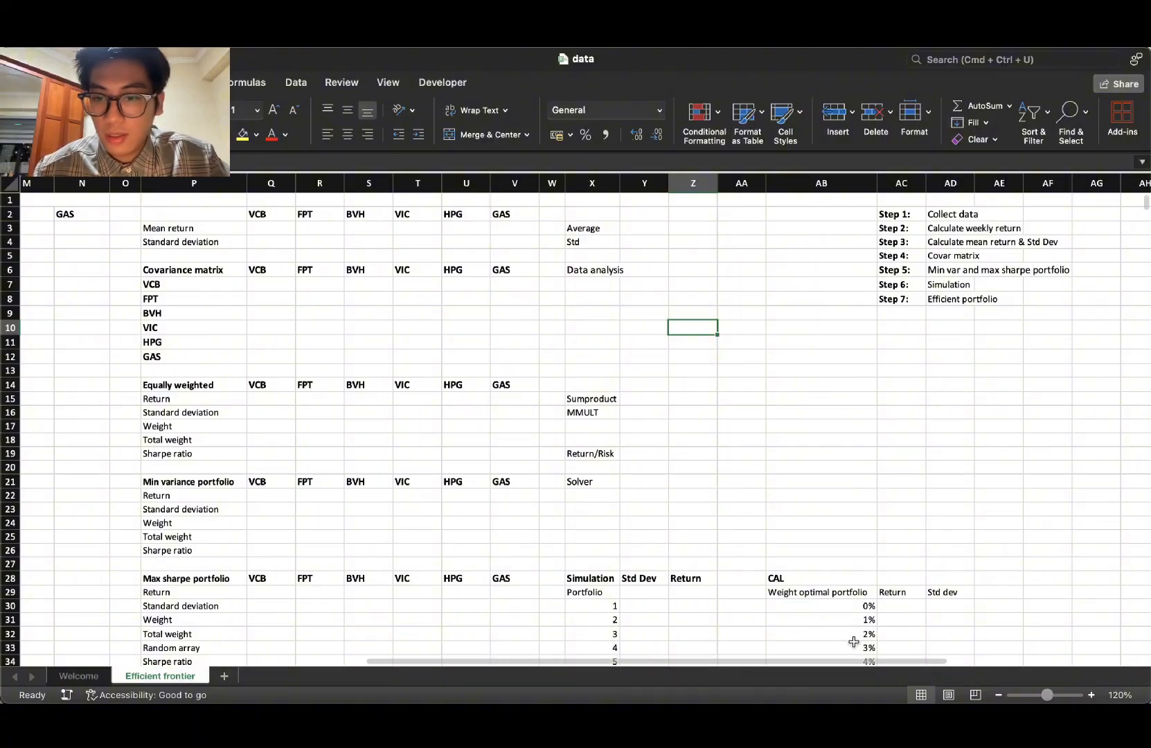
left_click_drag(792, 662, 374, 608)
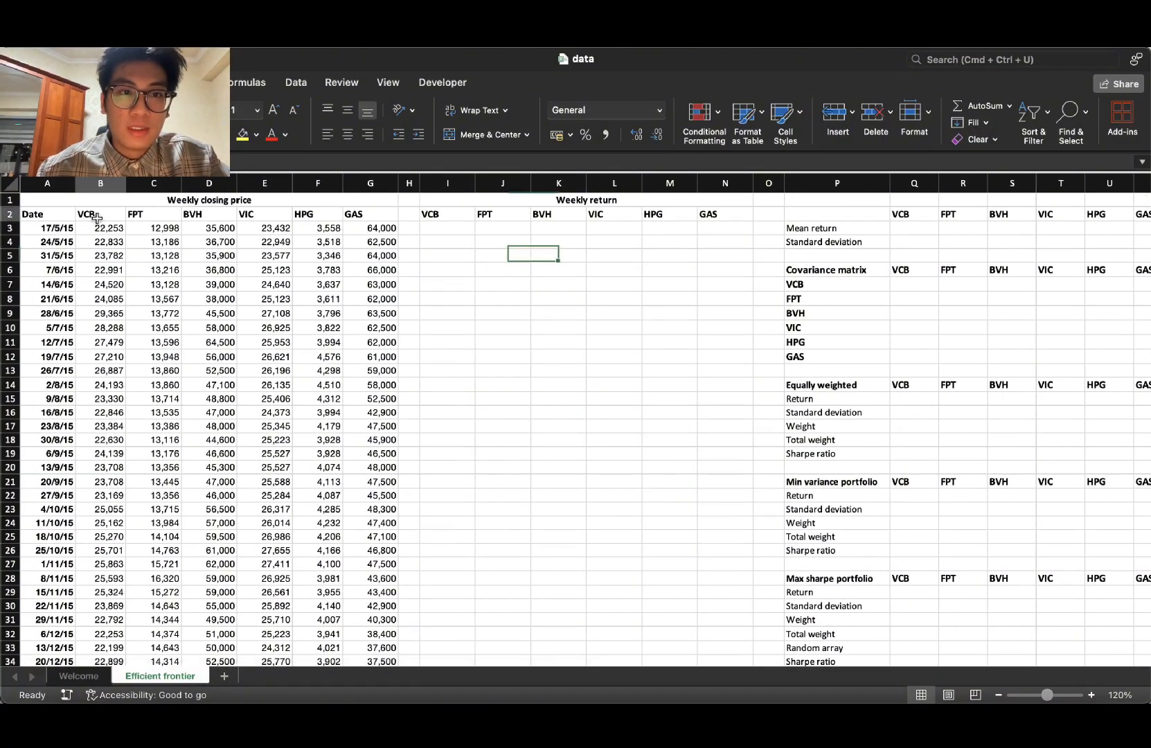
left_click_drag(90, 214, 378, 214)
left_click(479, 255)
Step: Enter the notes "Closing price" in cell I5 and "Weekly return" in cell I6
left_click(436, 257)
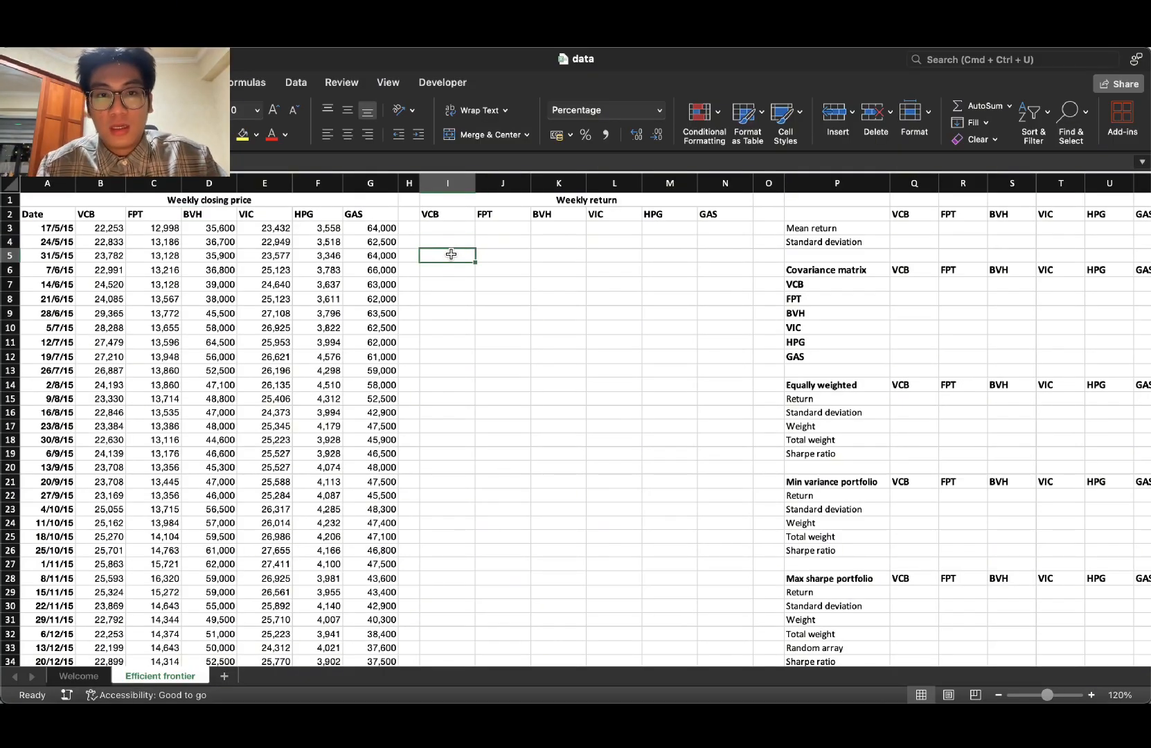
type("Closing price")
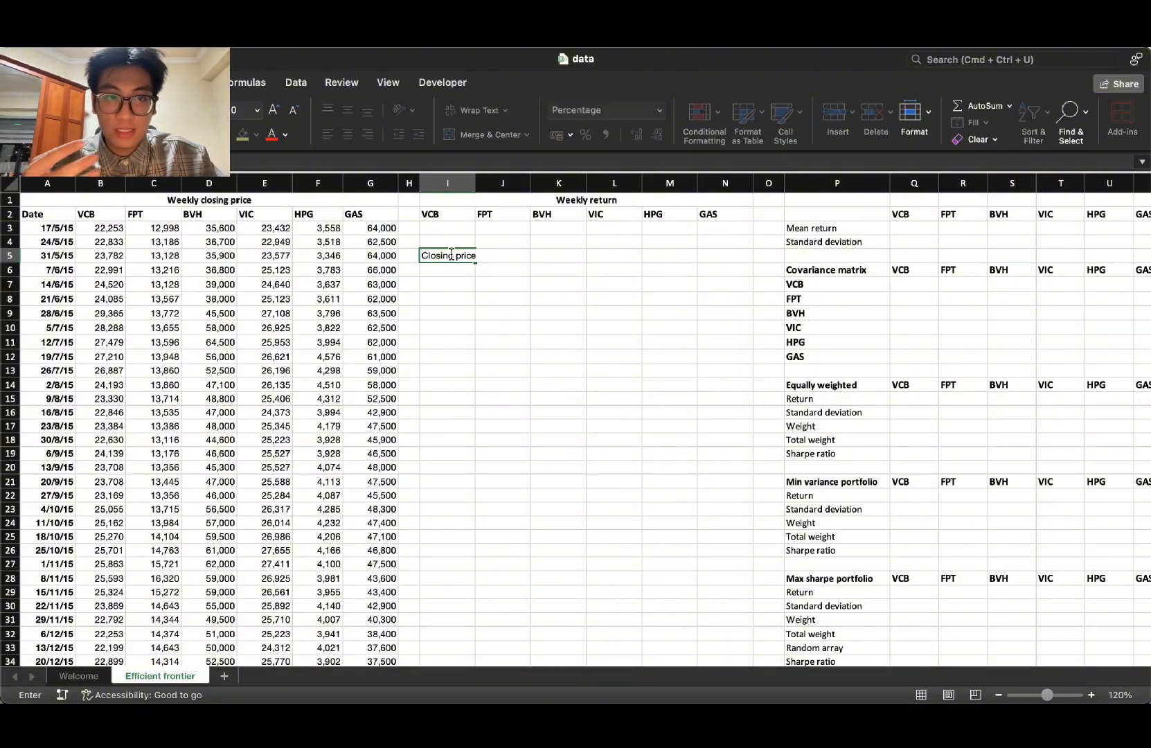
key("Return")
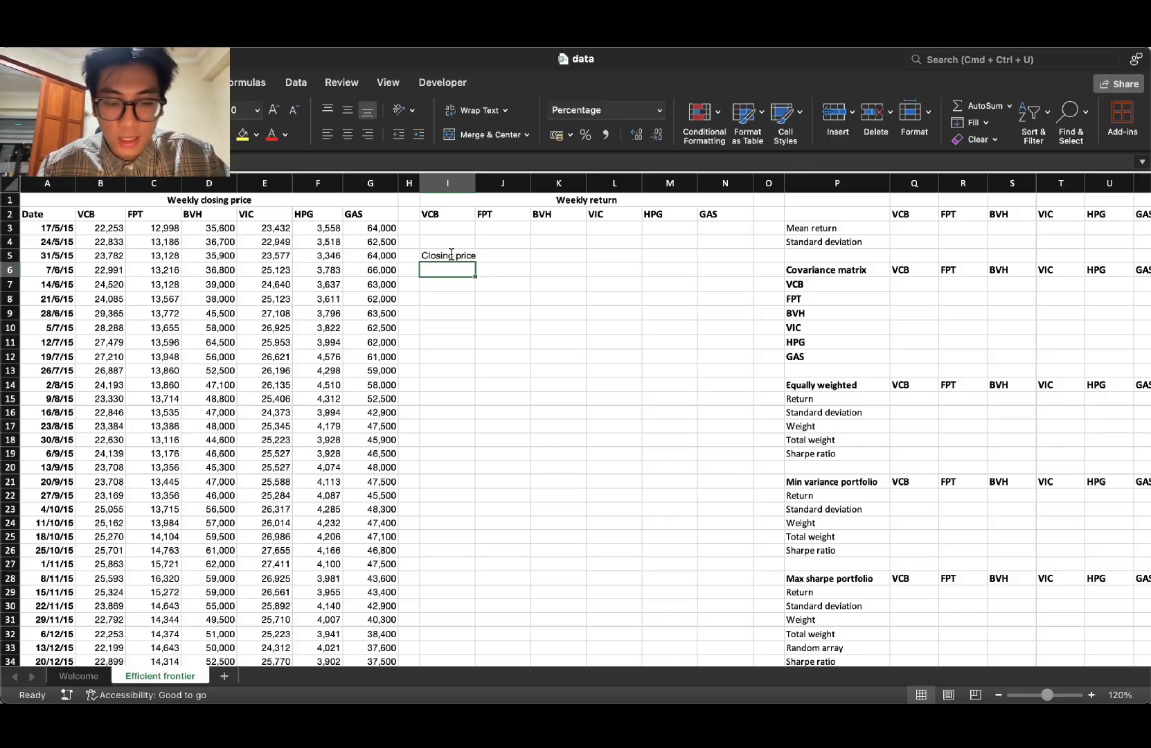
type("Wee")
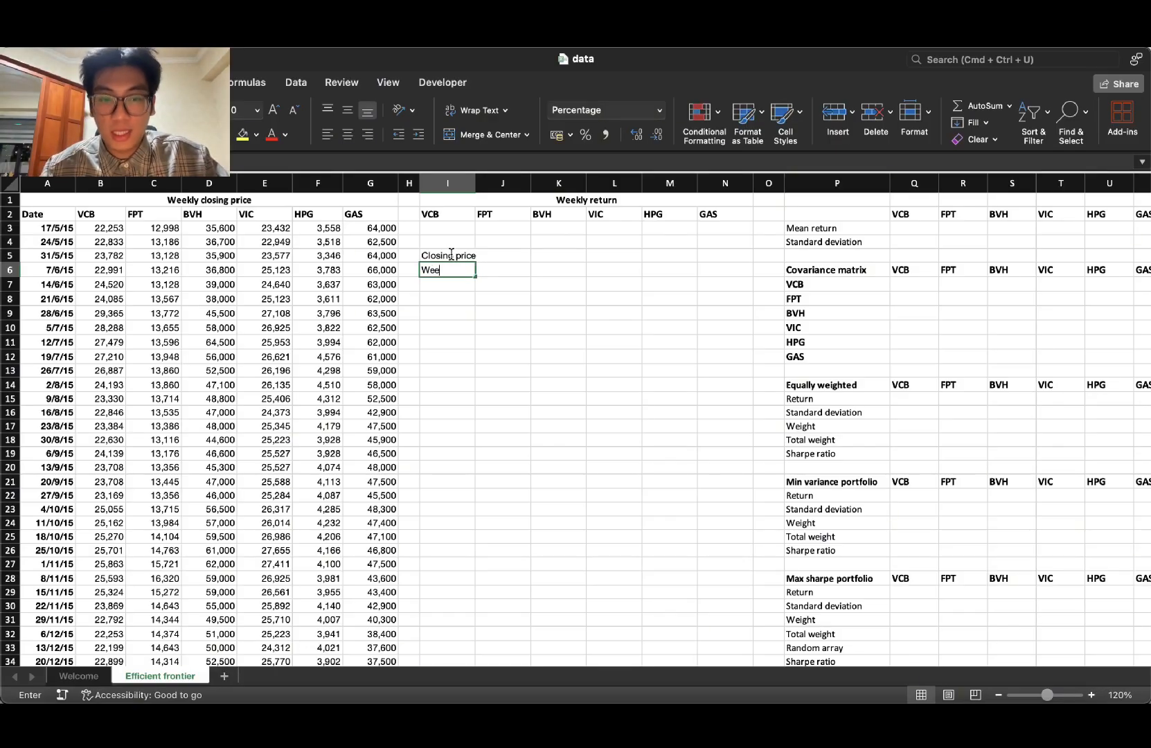
type("kly return")
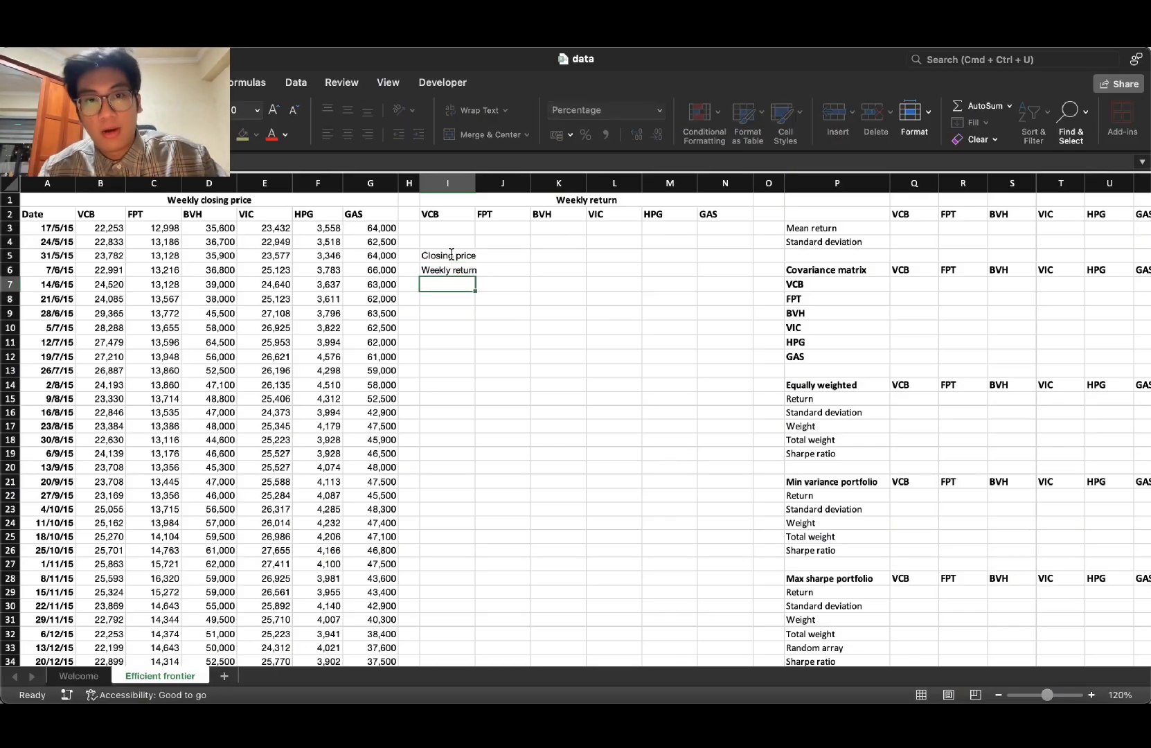
Step: Enter the note "Daily return, monthly, yearly" in cell I7
key("Tab")
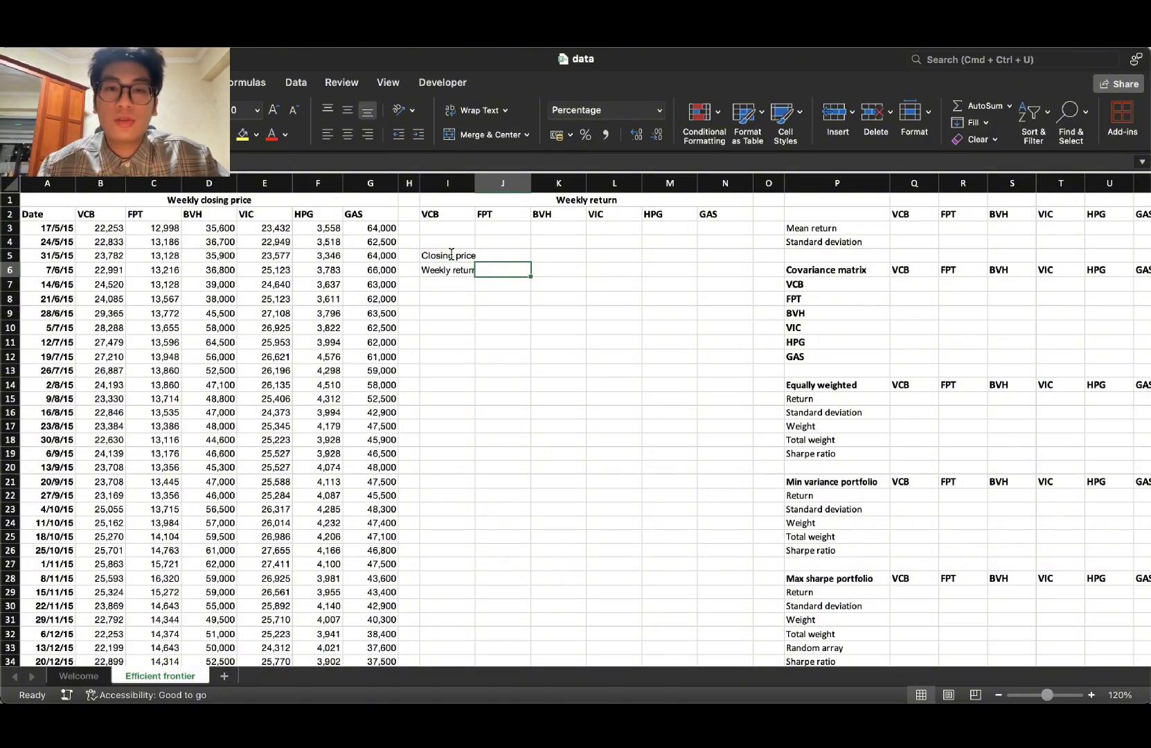
key("Down")
key("Up")
key("Right")
key("Left")
key("Down")
key("Left")
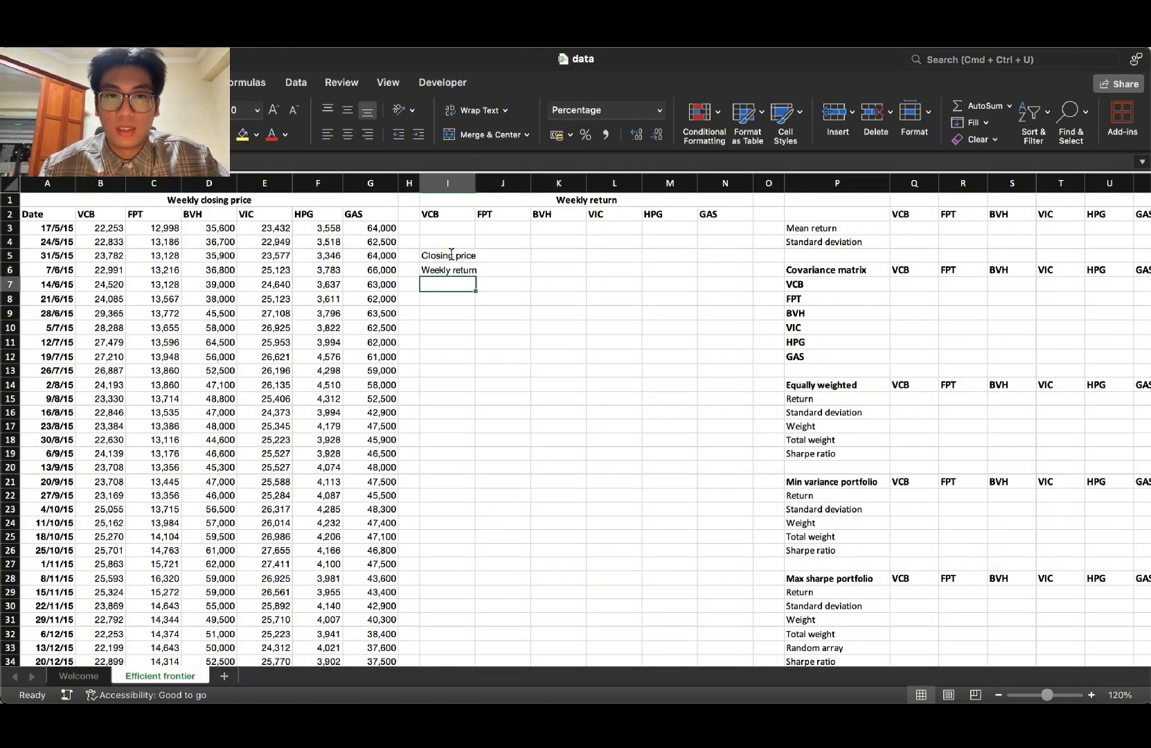
type("Daily return,")
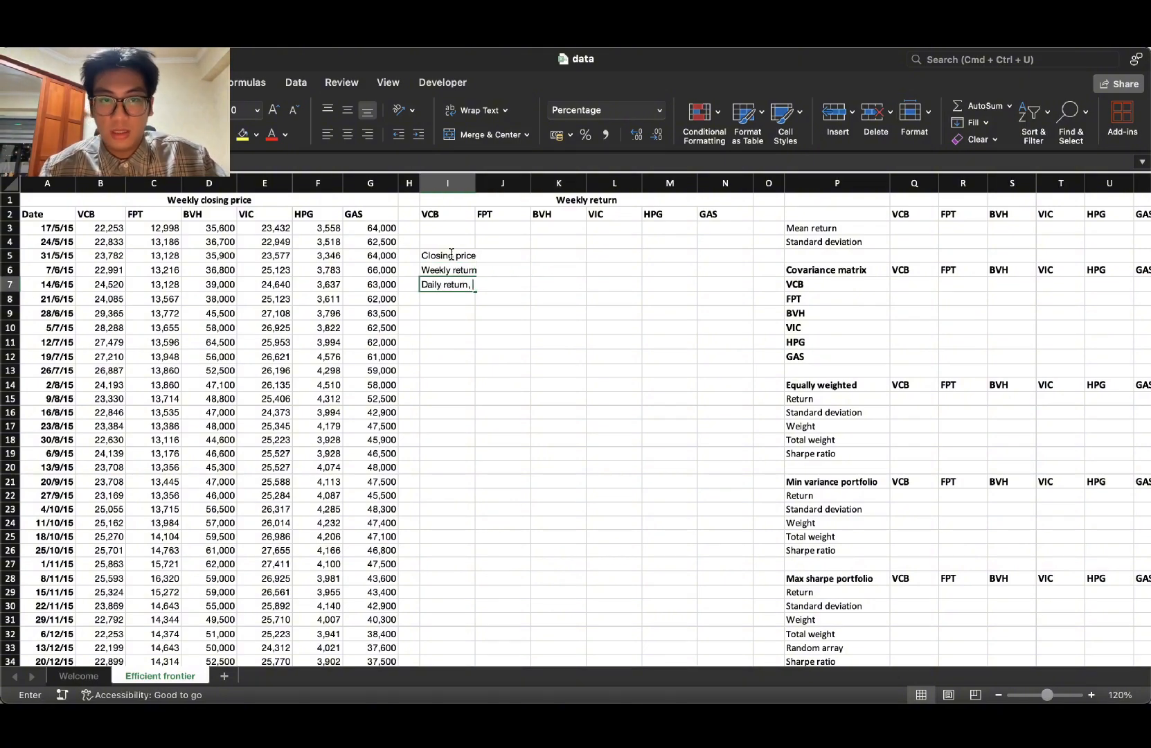
type(" monthly, yeal")
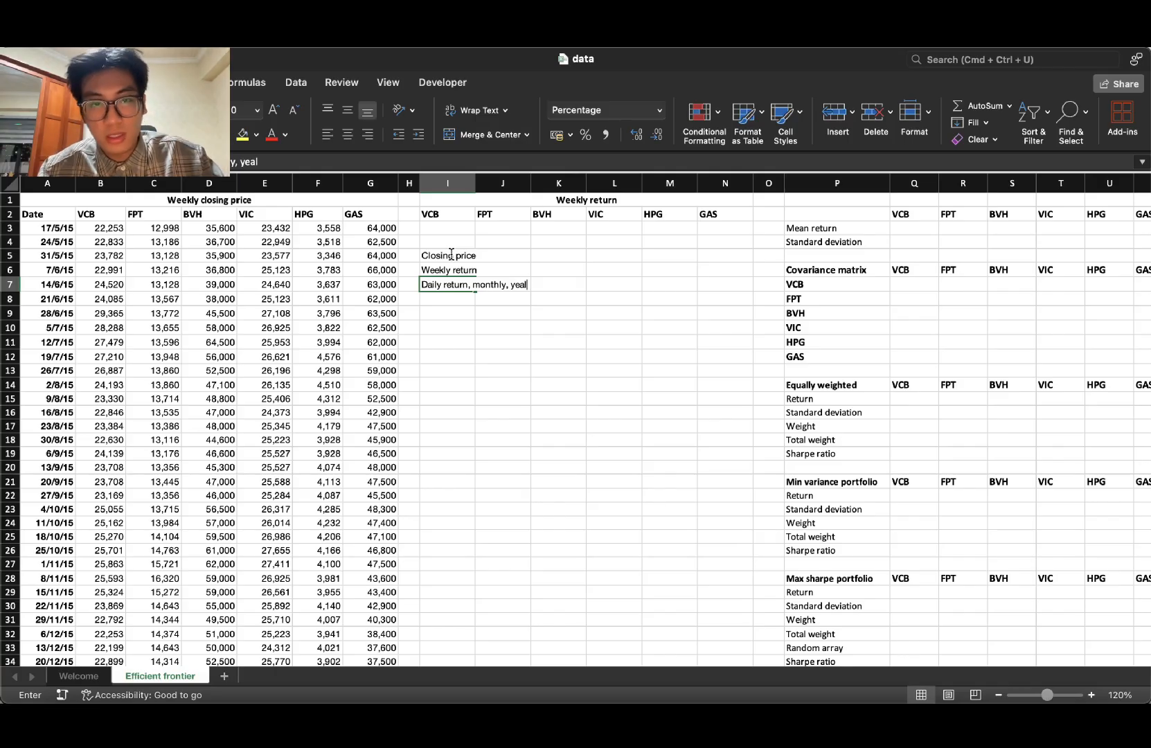
type("ry")
key("BackSpace")
key("BackSpace")
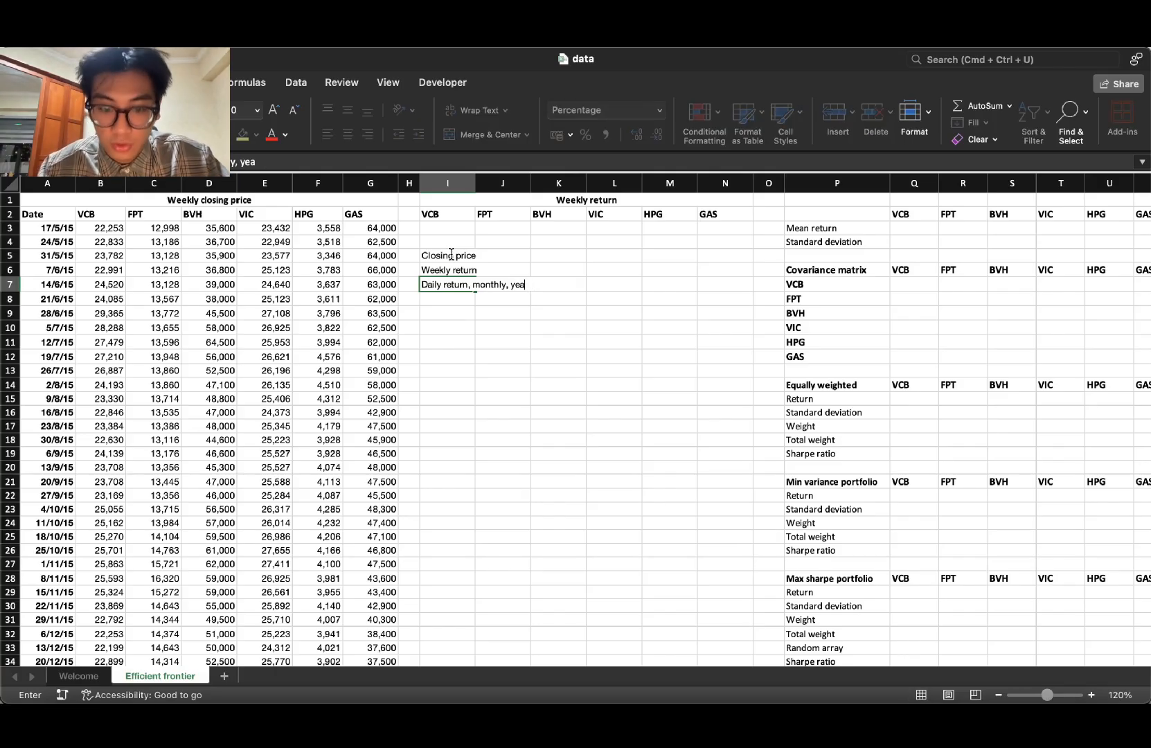
type("rly")
key("Return")
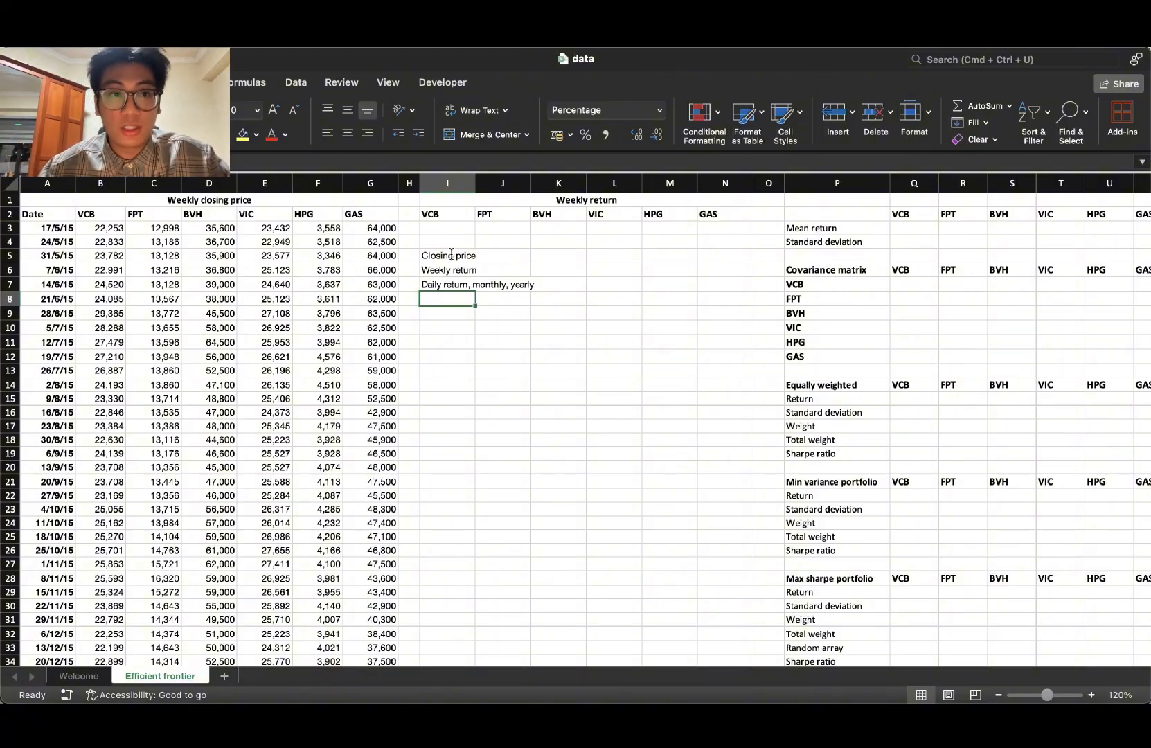
Step: Clear the temporary notes from cells I5 to I7 in the weekly return table
key("Up")
key("BackSpace")
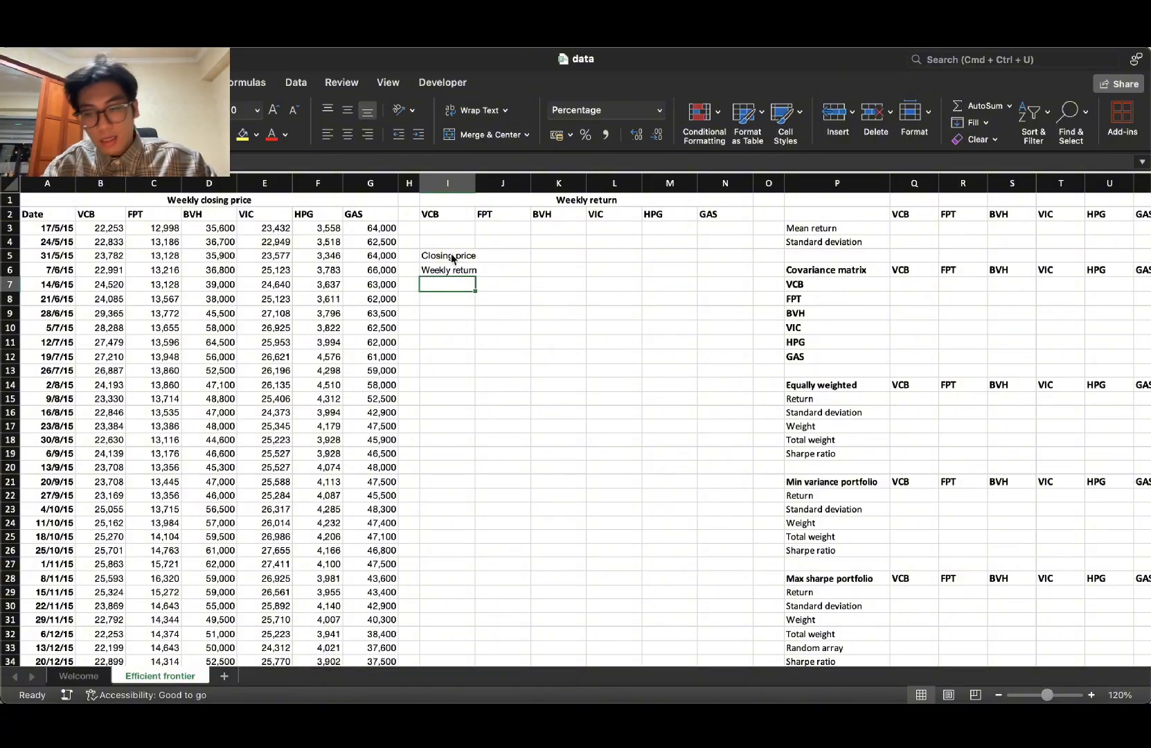
key("Up")
key("BackSpace")
key("Up")
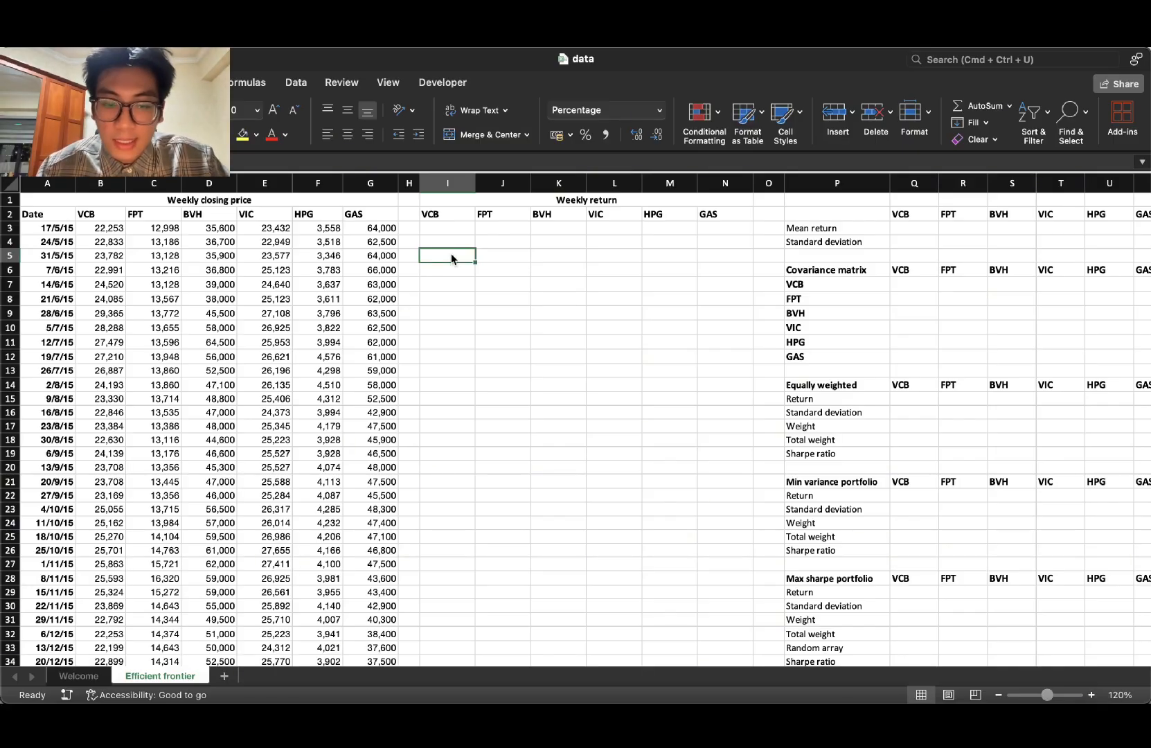
Step: Enter the temporary data-source note "investing.com" in cell I5 and clear it again
type("inves")
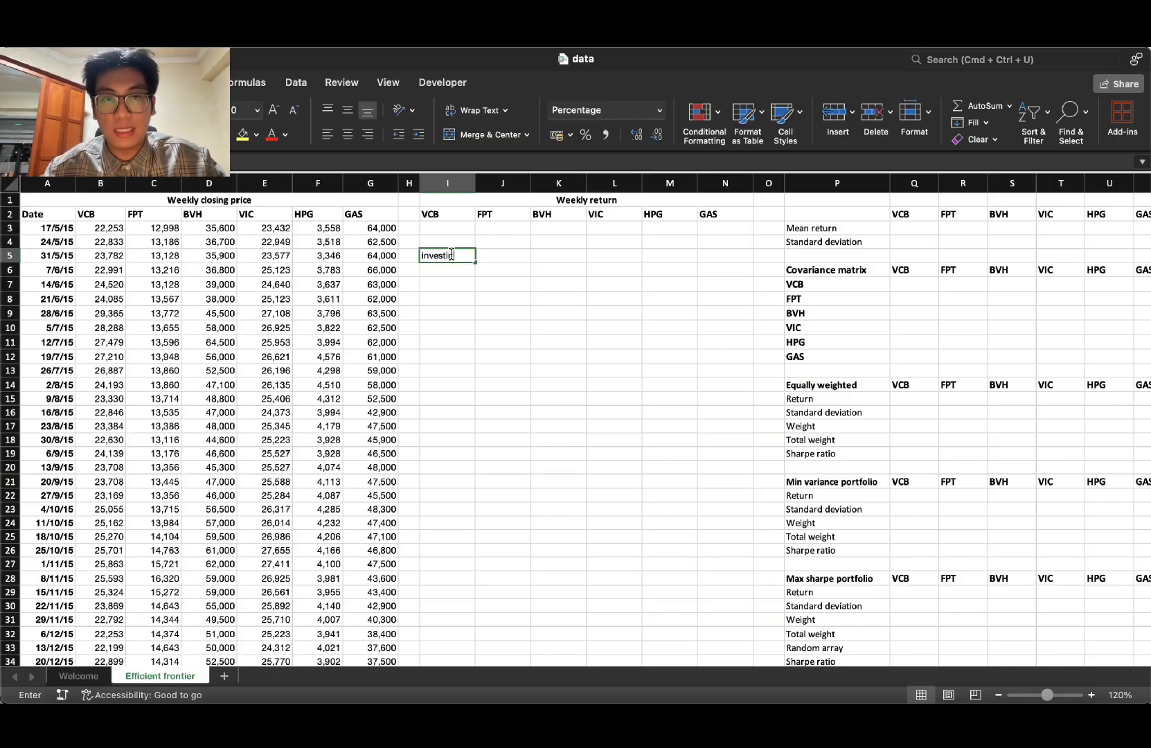
type("ting.com")
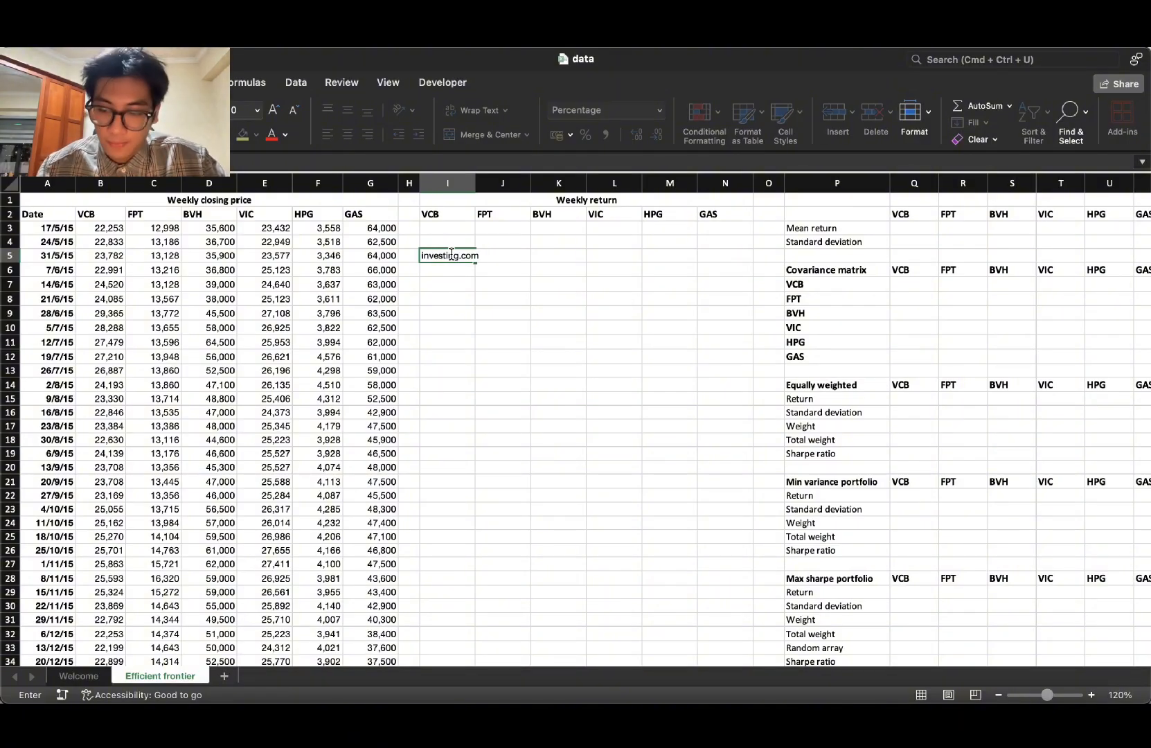
key("Return")
key("Up")
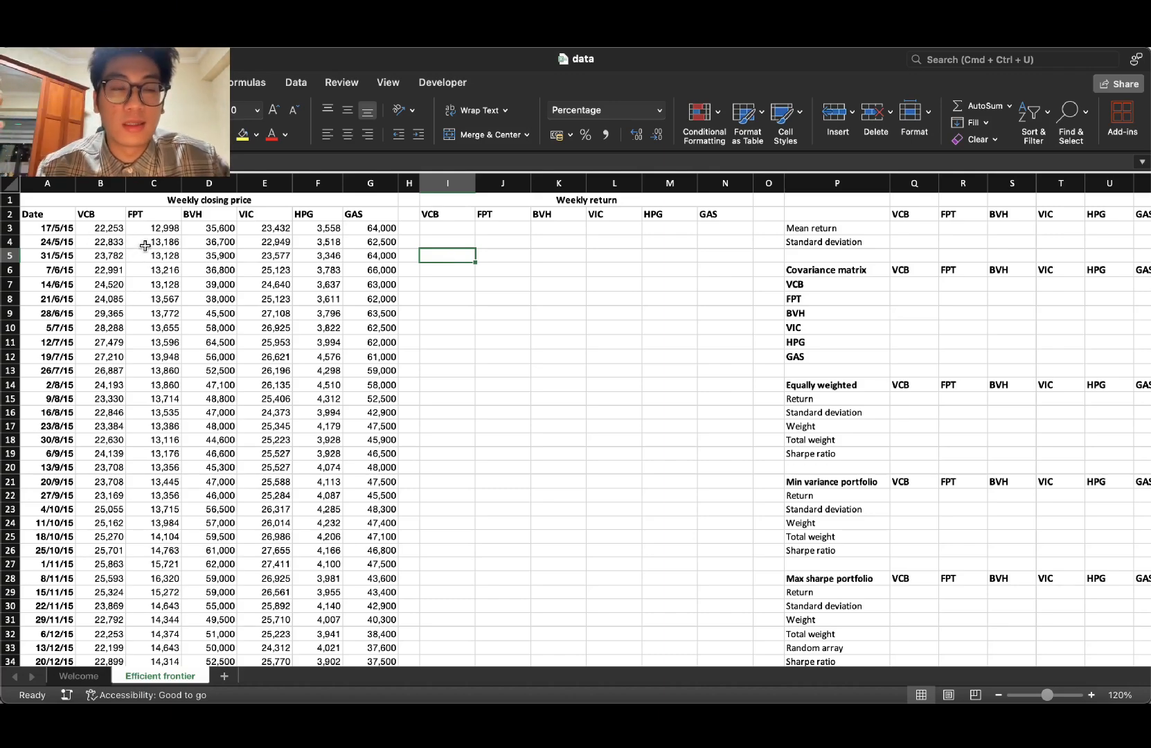
Step: Review the ticker headings of the weekly closing price table and Step 2, the weekly return calculation, in the procedure list
left_click_drag(105, 216, 371, 214)
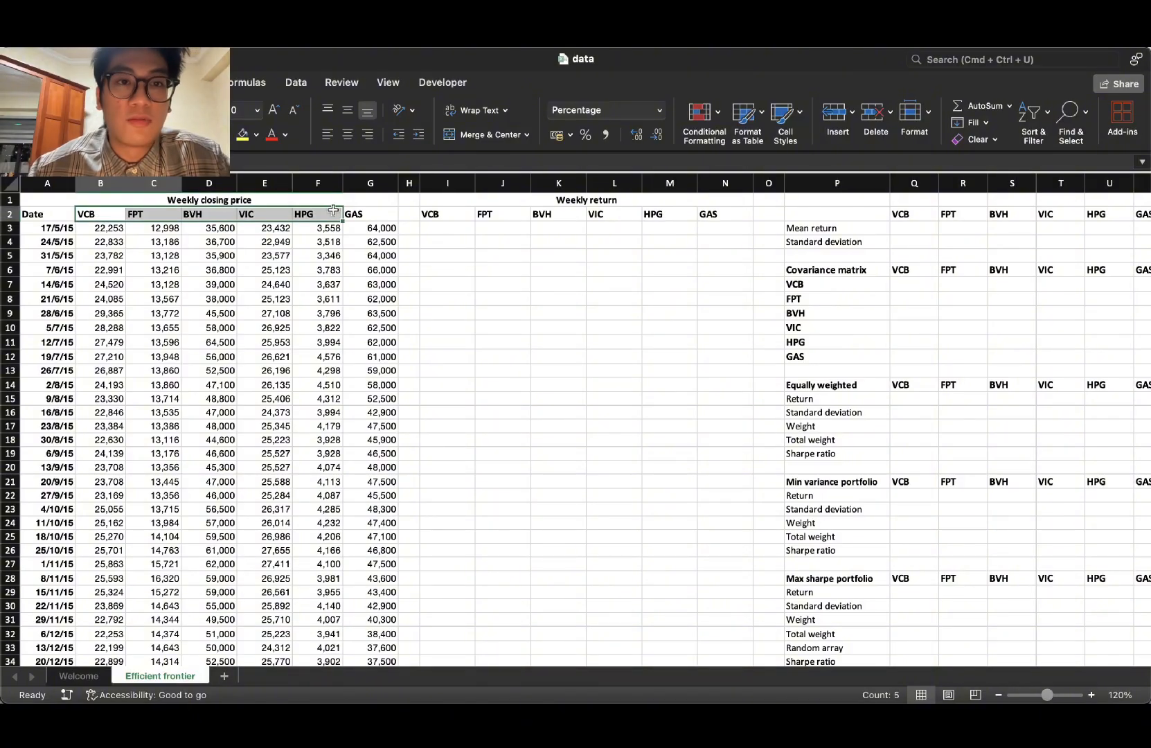
left_click(446, 239)
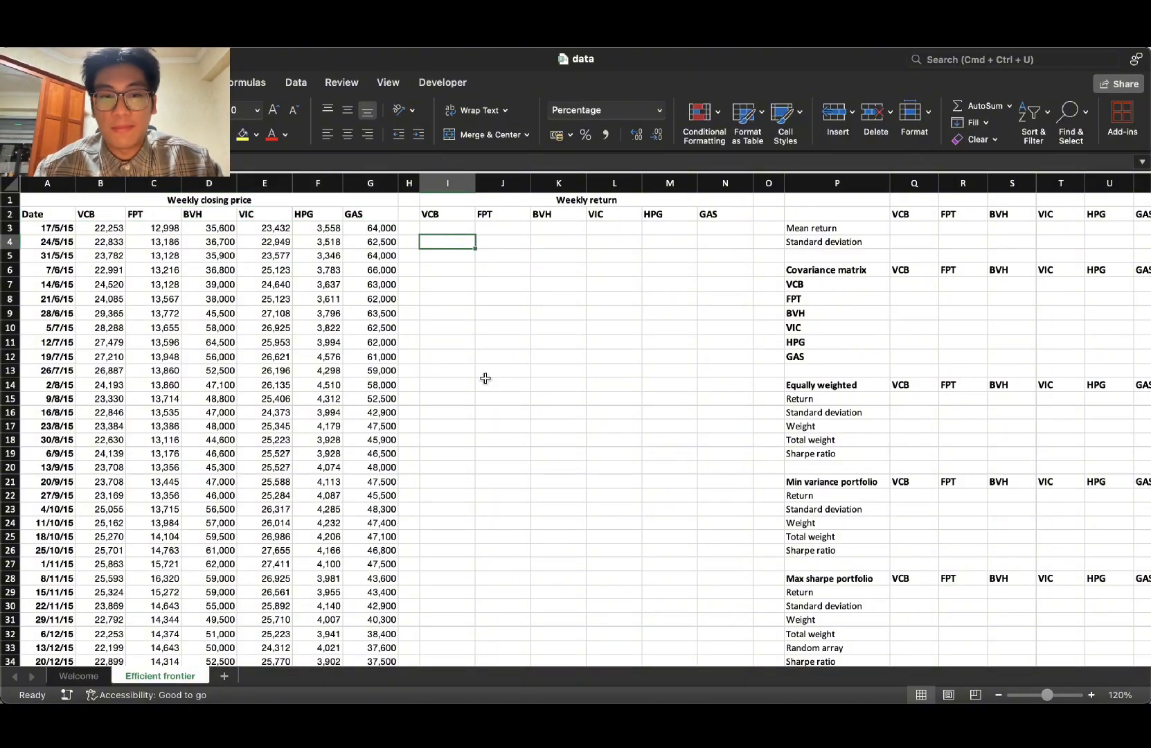
scroll(576, 639, "right", 10)
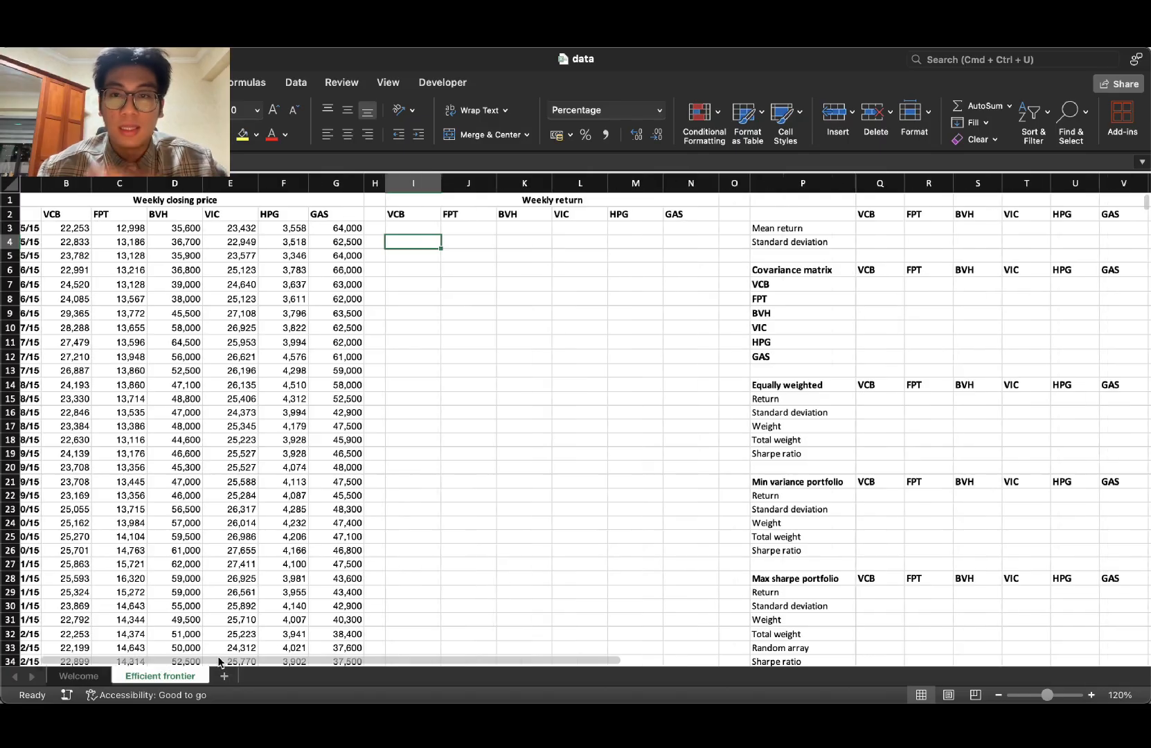
left_click(793, 228)
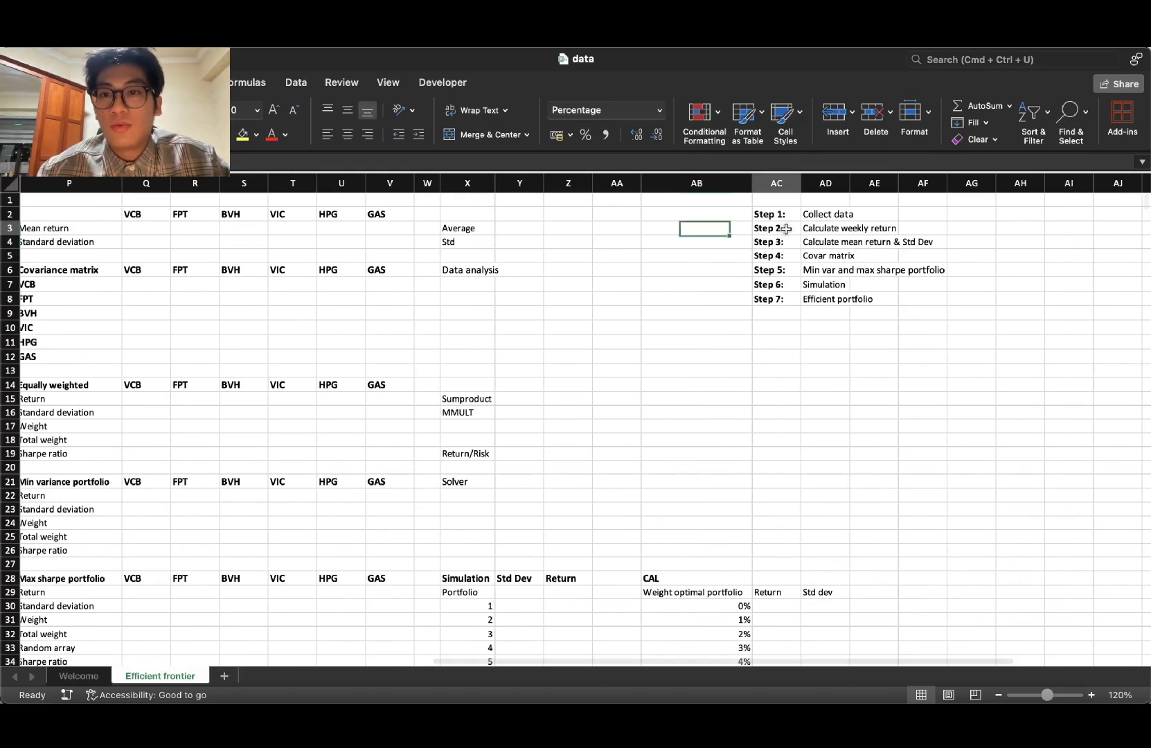
key("Right")
left_click(793, 227)
left_click(808, 227)
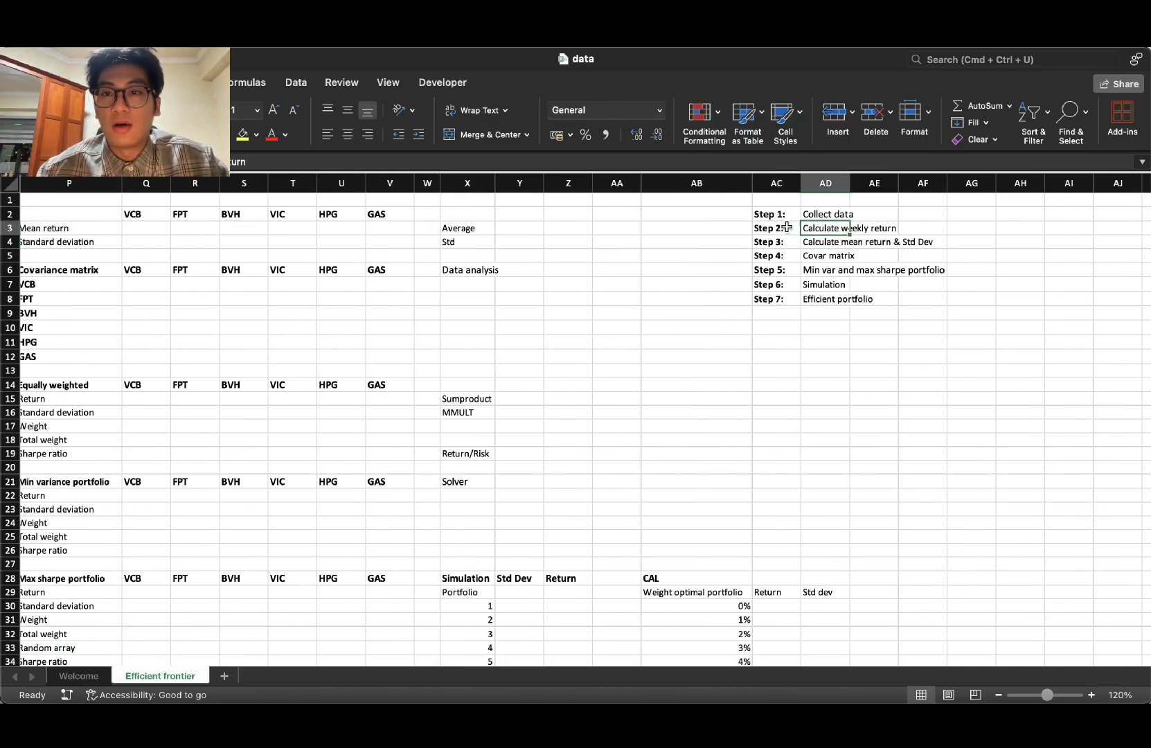
left_click(788, 228)
left_click(811, 230)
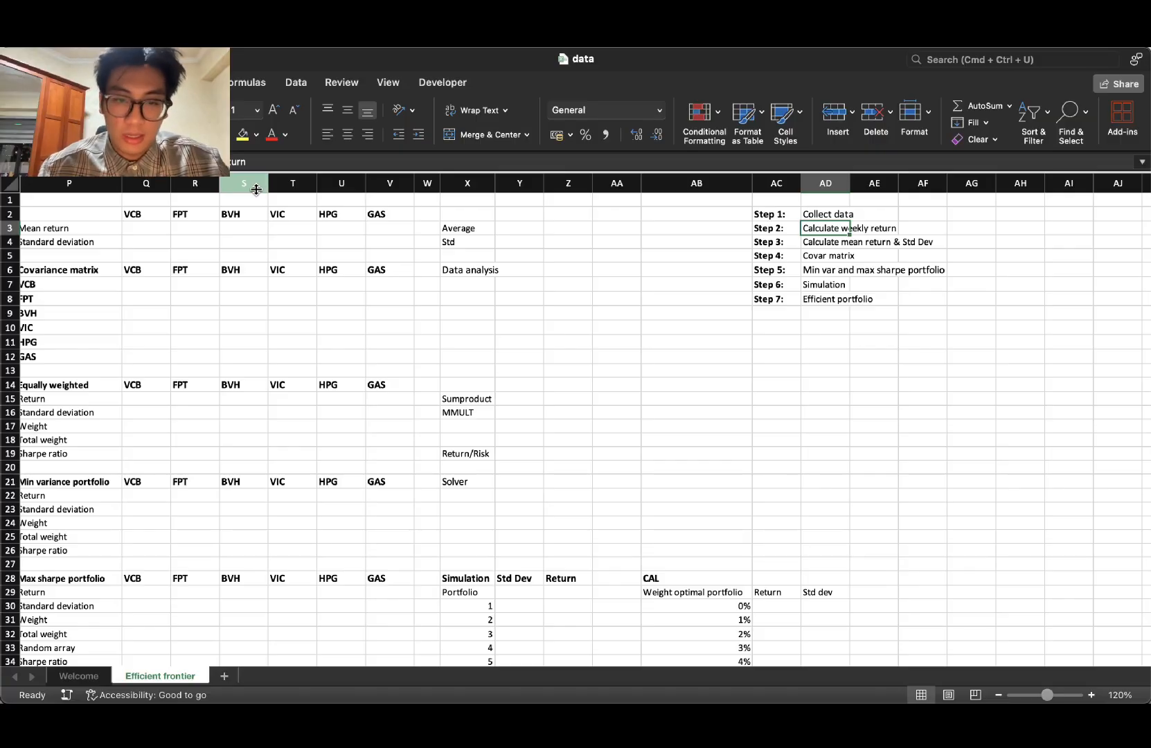
Step: Calculate the first VCB weekly return in cell I3 with the formula =B4/B3-1
left_click_drag(460, 662, 79, 672)
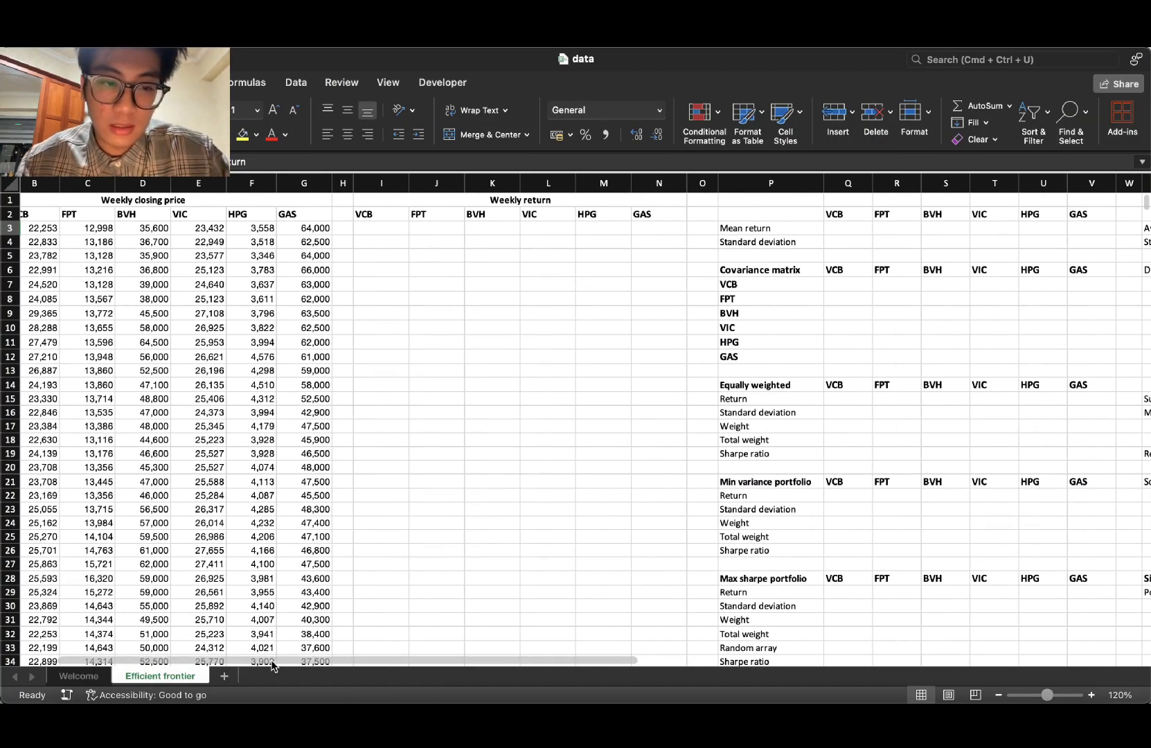
left_click_drag(272, 665, 180, 661)
left_click(450, 228)
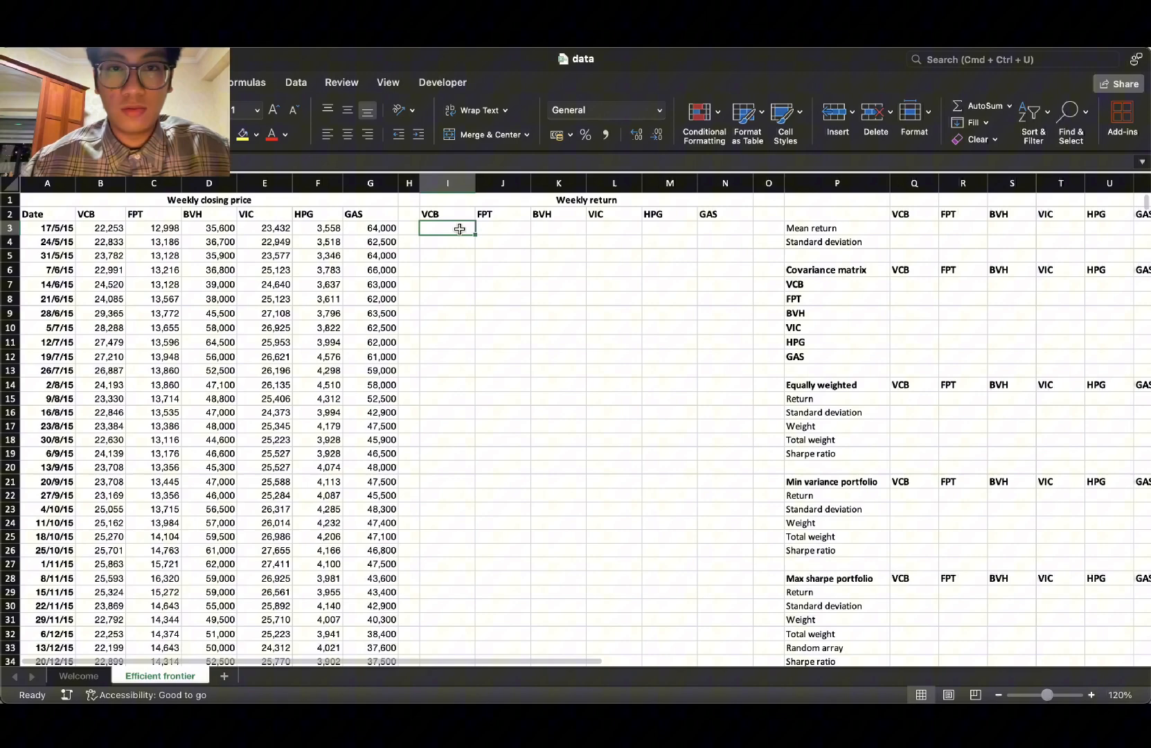
left_click(547, 203)
left_click(452, 230)
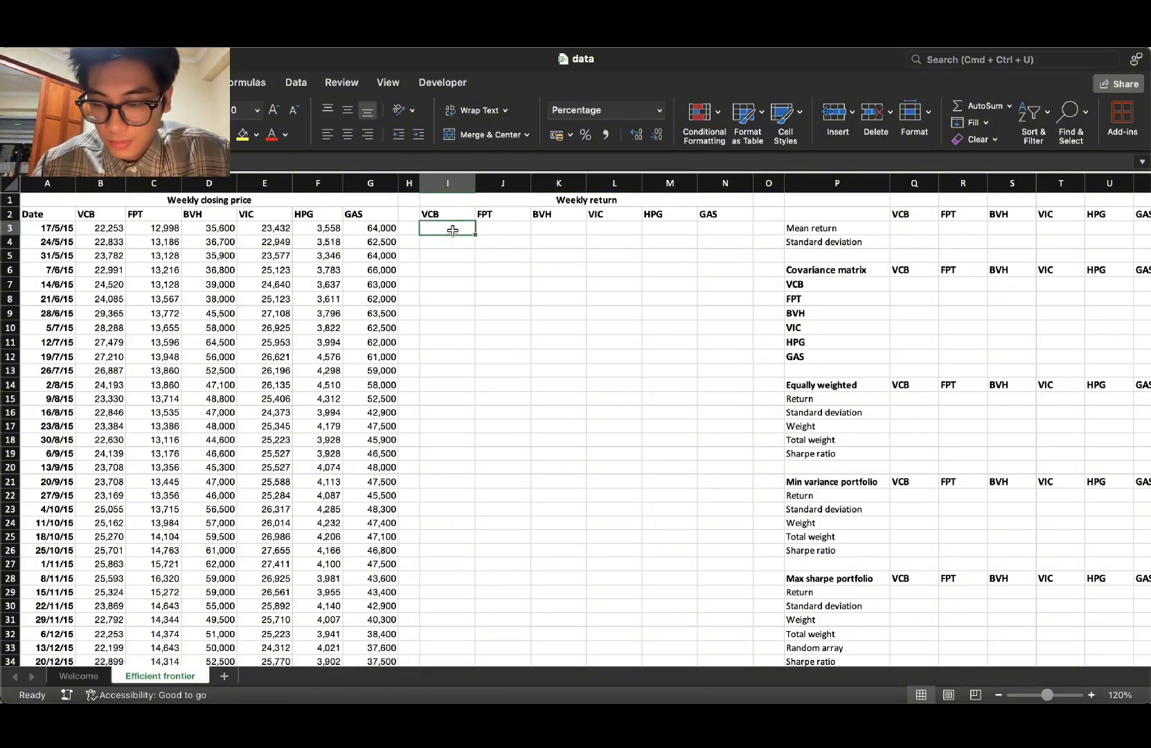
type("=")
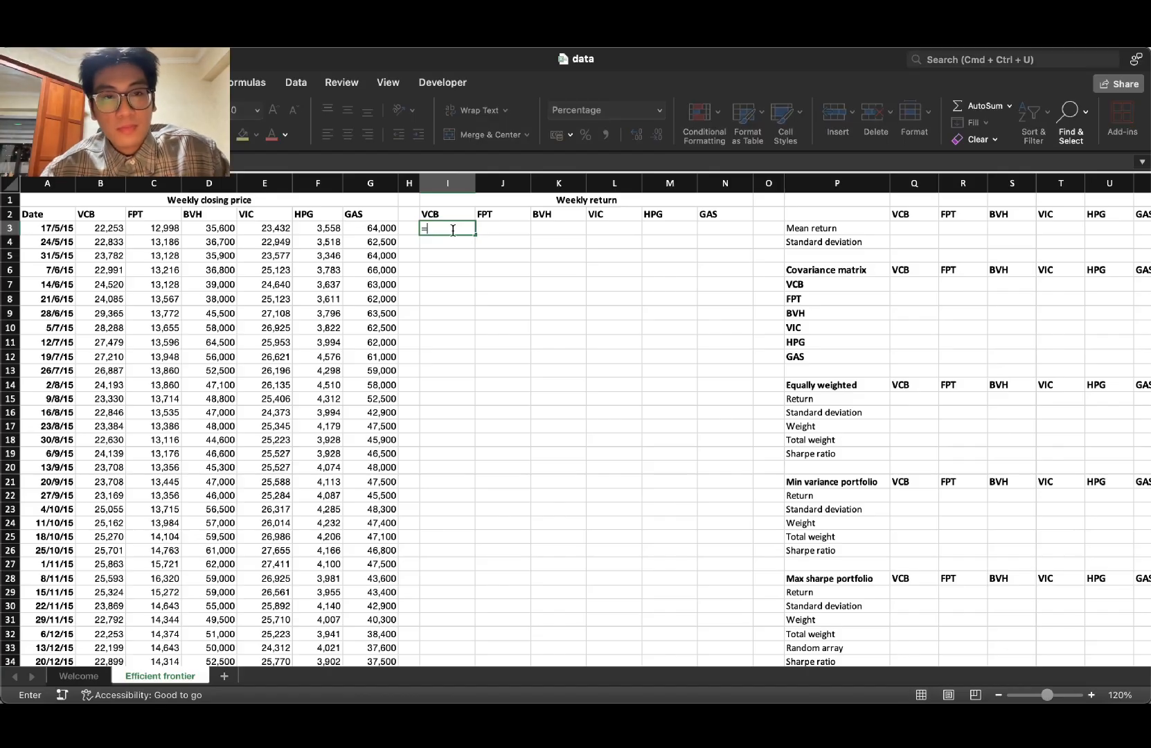
left_click(122, 243)
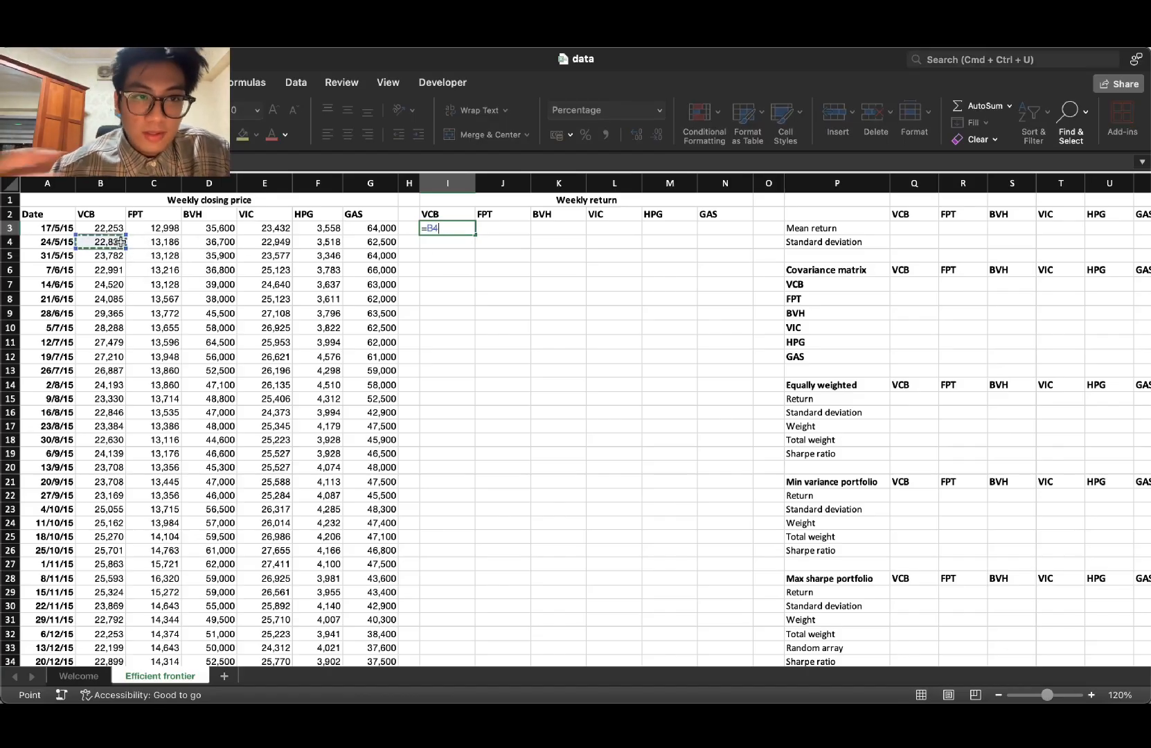
type("/")
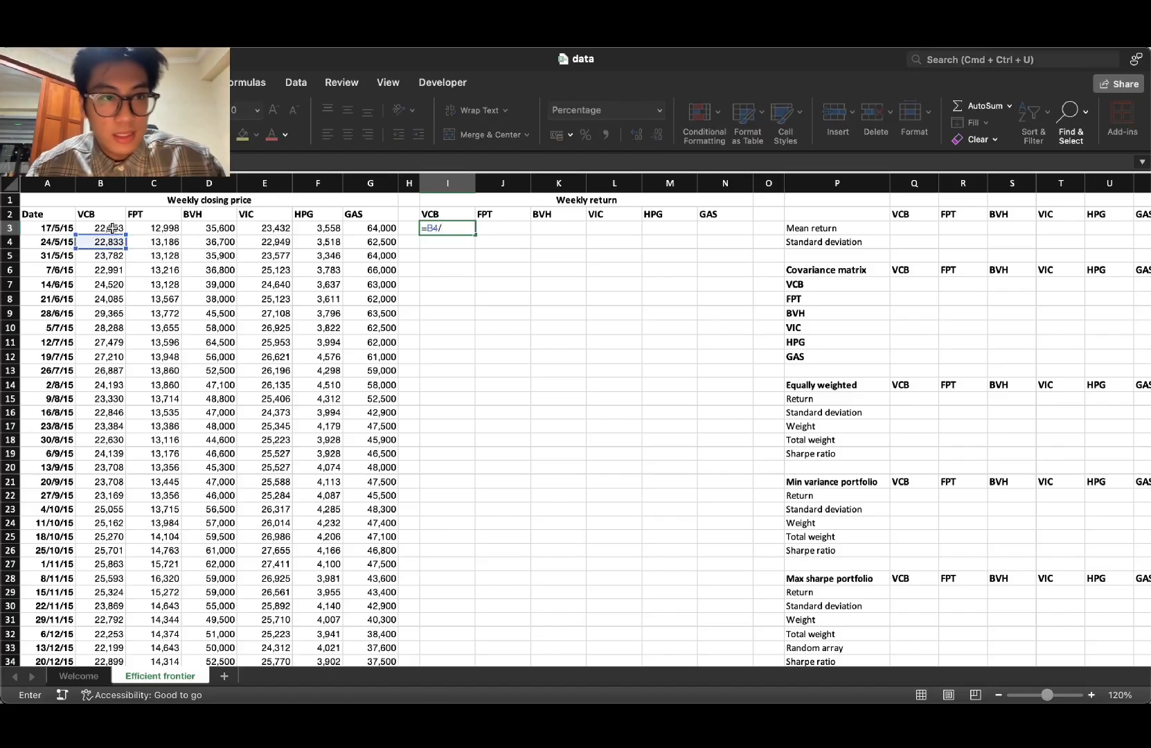
left_click(111, 229)
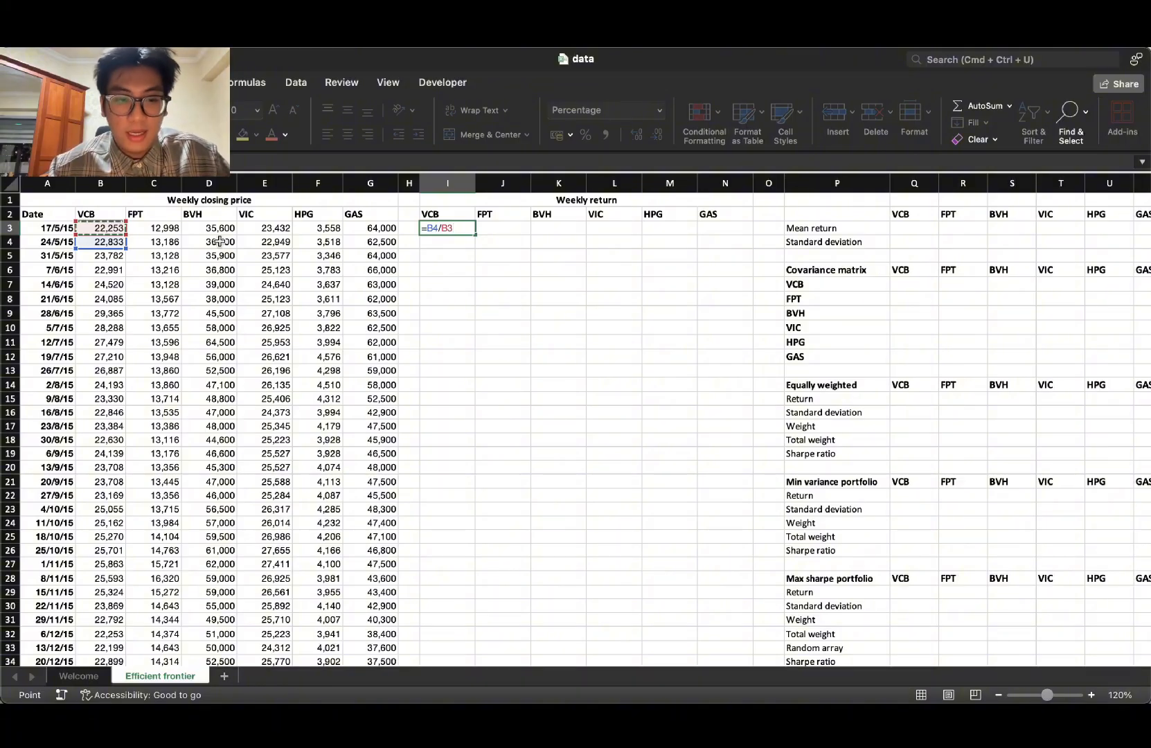
key("Return")
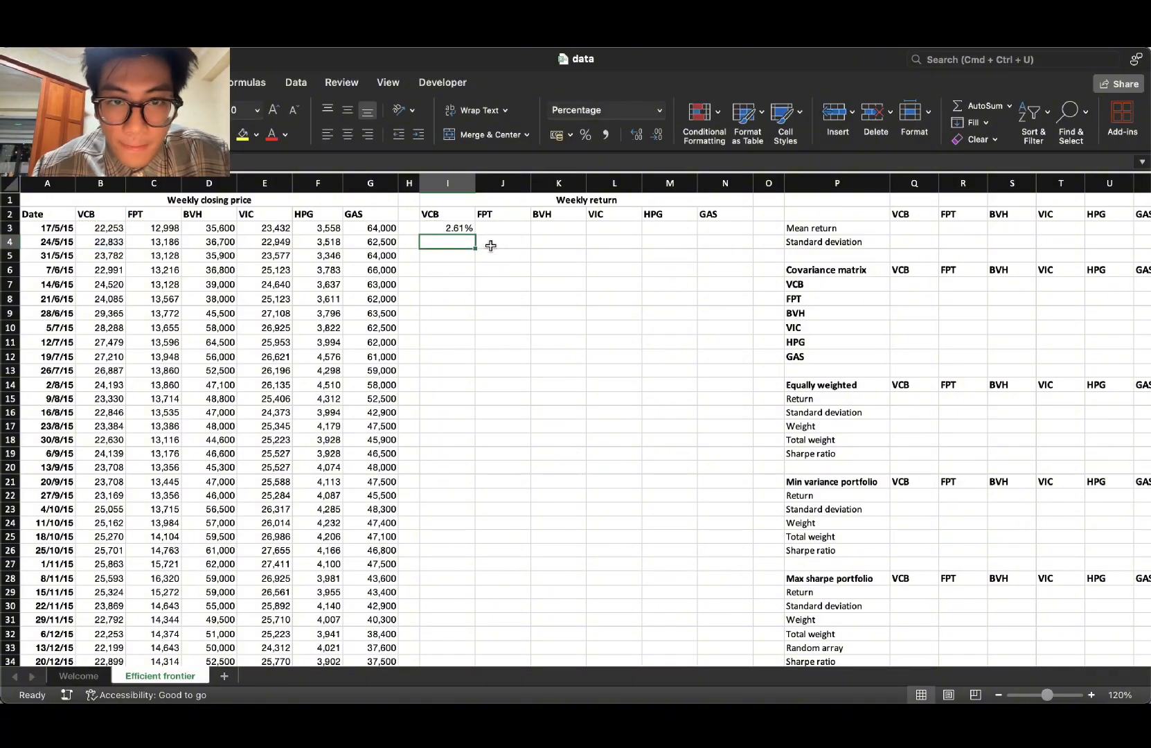
Step: Fill the weekly return formula from I3 across to the GAS column and down through row 518
left_click(447, 231)
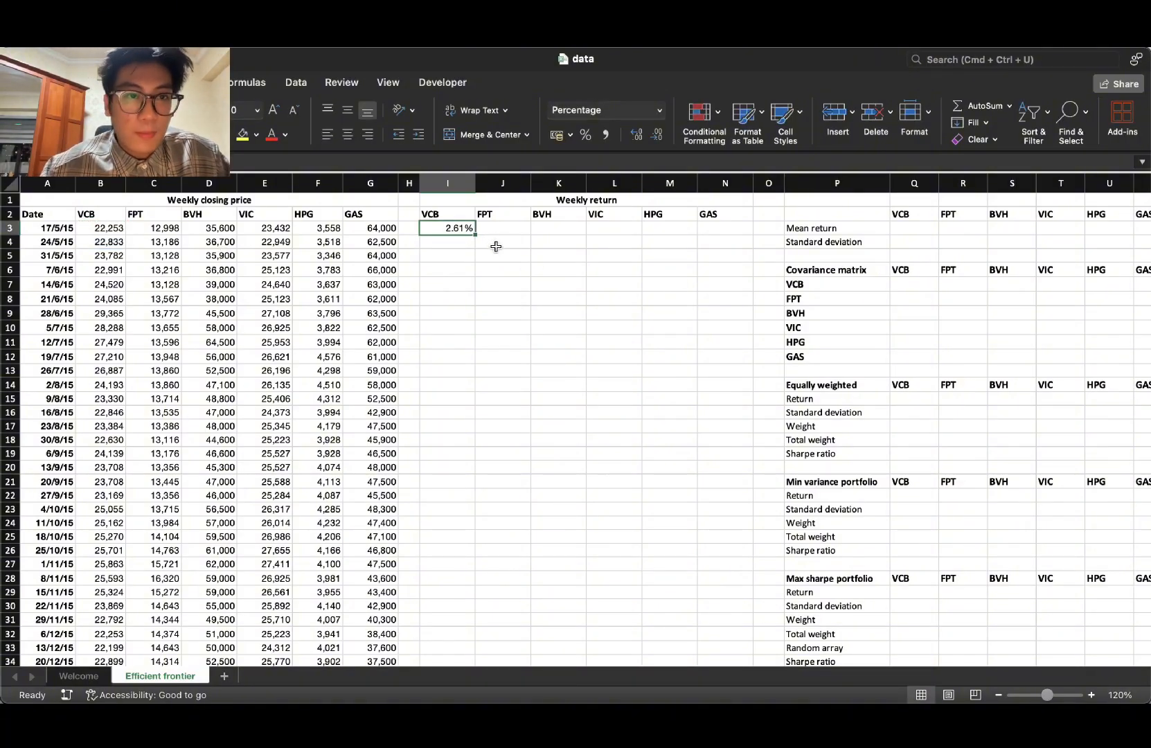
left_click_drag(476, 234, 751, 236)
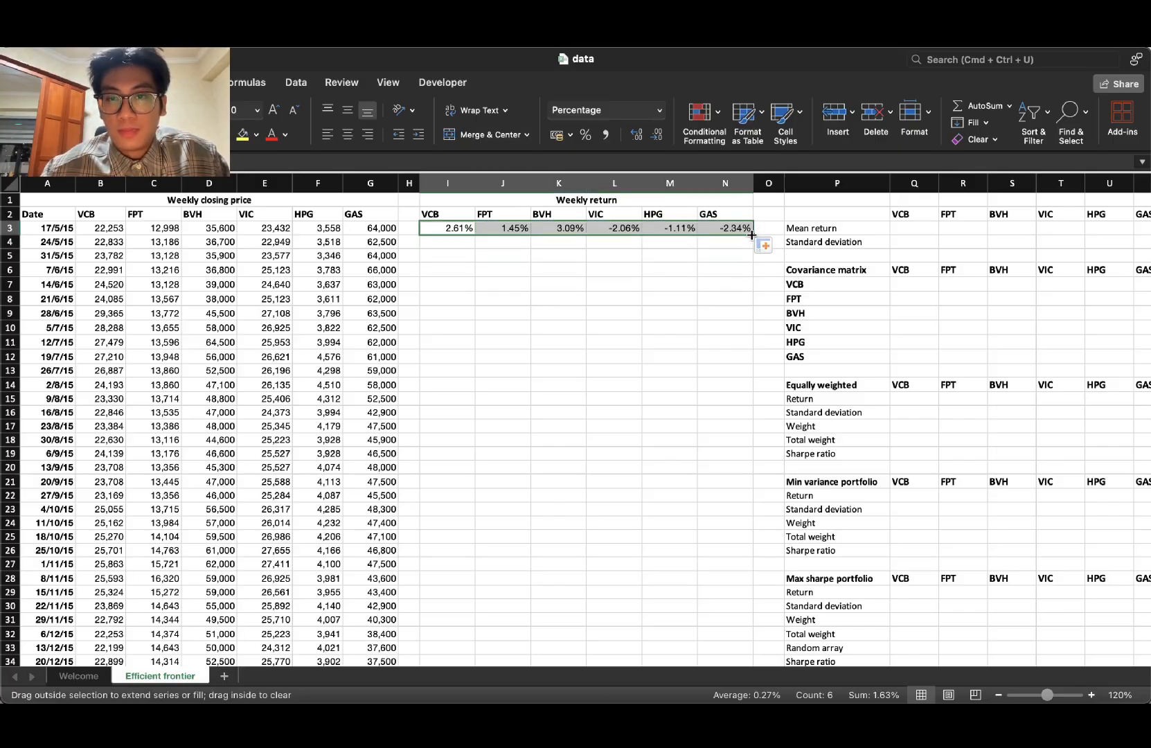
left_click_drag(751, 236, 651, 386)
scroll(621, 389, "up", 3)
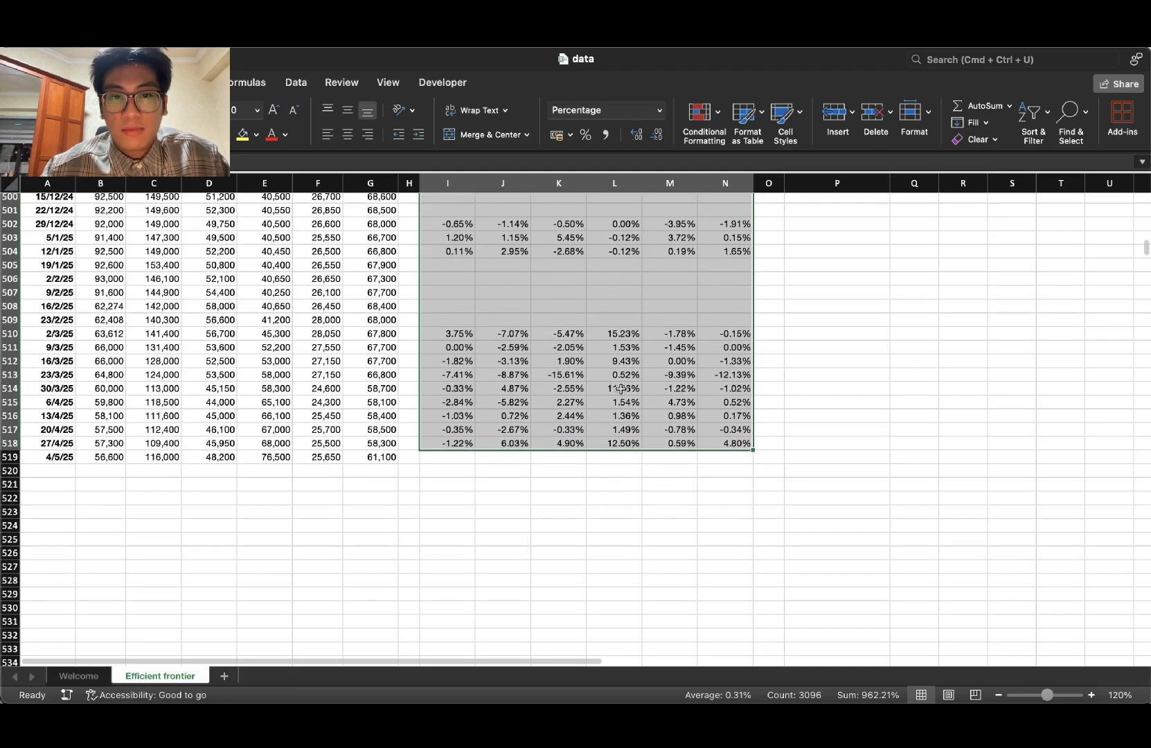
Step: Try extending the weekly return formulas into row 519, and clear cells I519 to N519
left_click_drag(455, 457, 681, 460)
left_click_drag(727, 444, 450, 444)
left_click_drag(751, 449, 751, 461)
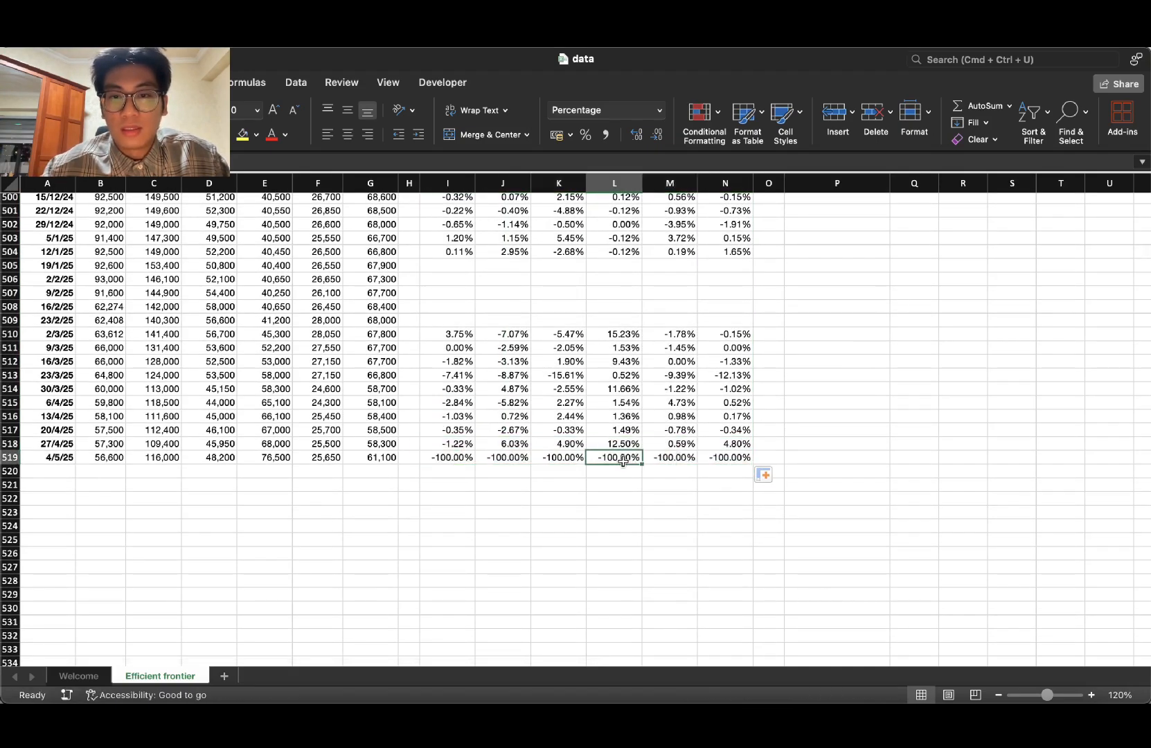
left_click(448, 458)
key("F2")
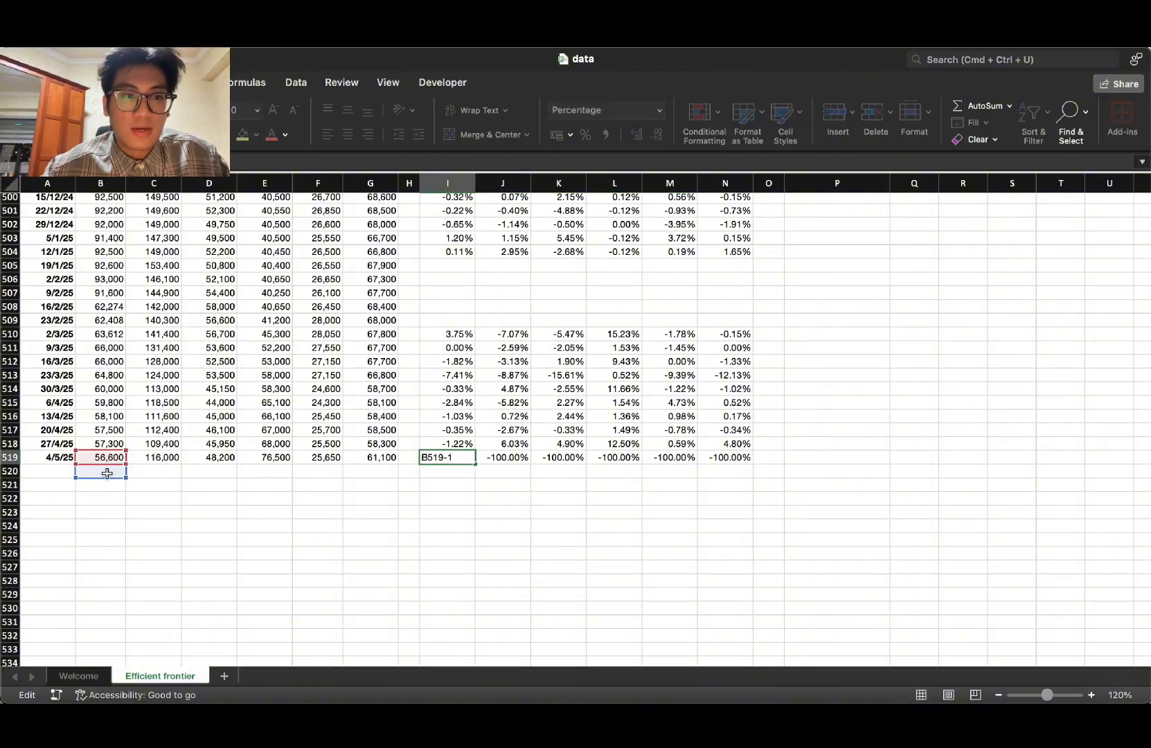
left_click_drag(105, 473, 730, 457)
key("Delete")
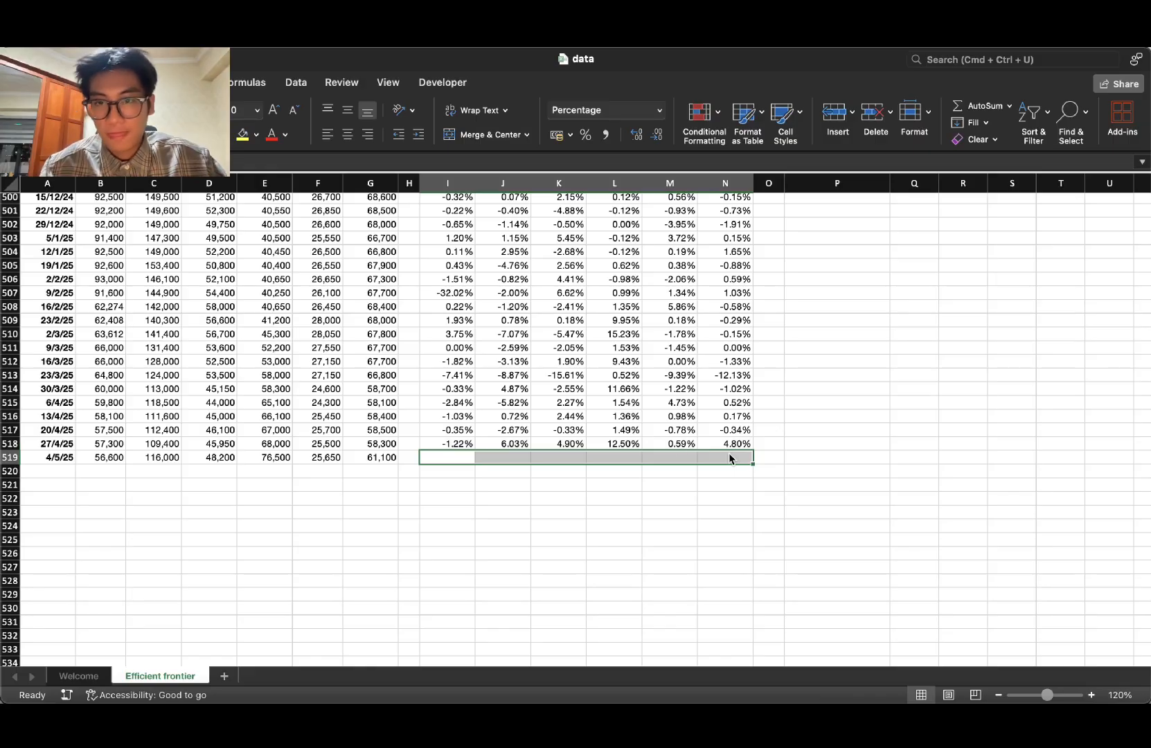
Step: Review the filled weekly return table and Step 3, mean return and standard deviation, in the procedure list
left_click(518, 431)
key("shift+Up")
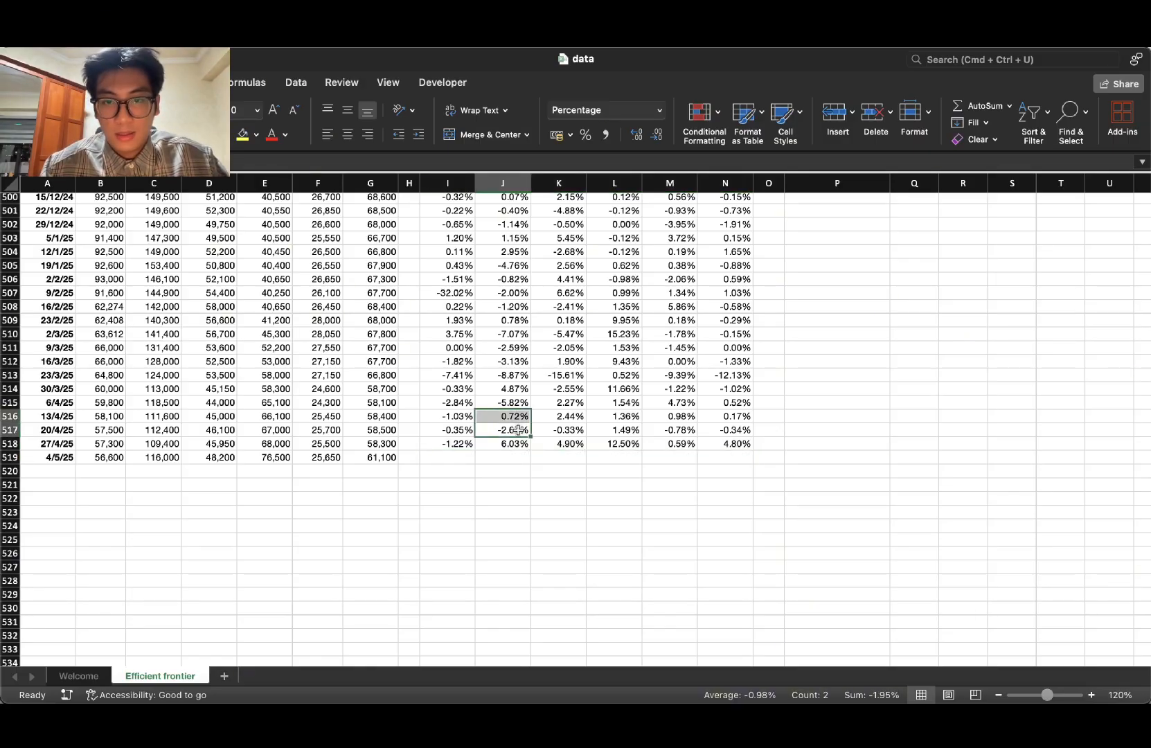
left_click(777, 386)
key("super+Up")
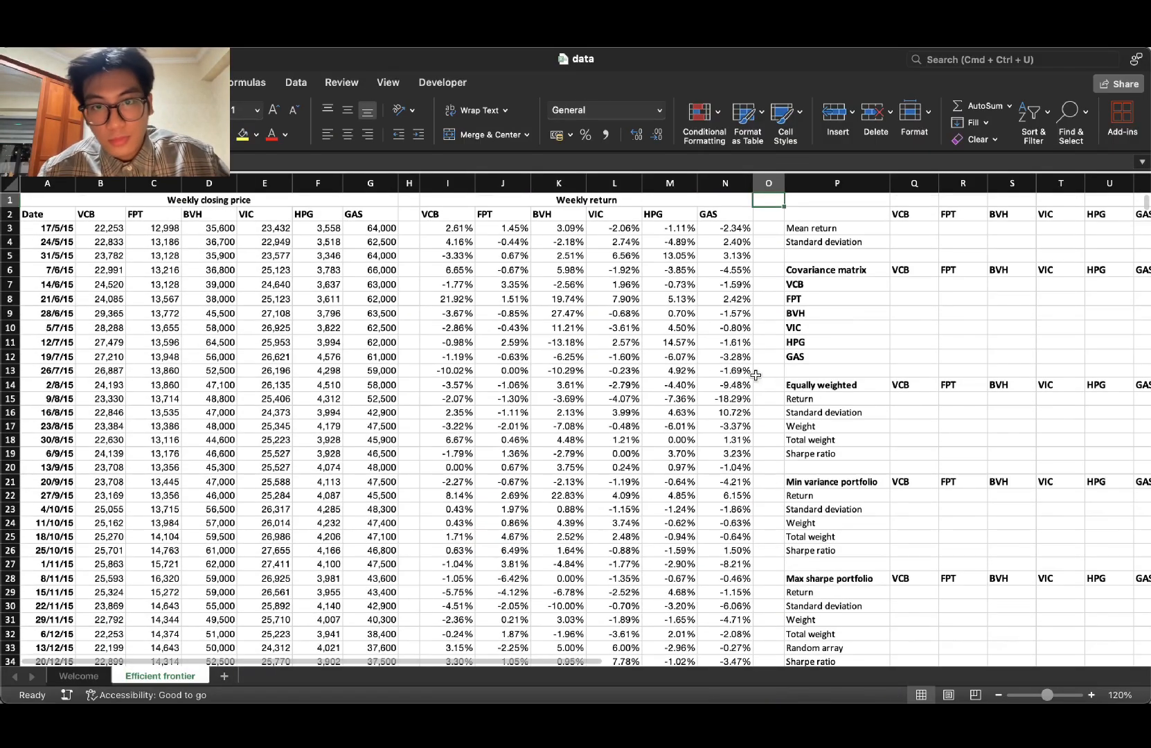
left_click(504, 270)
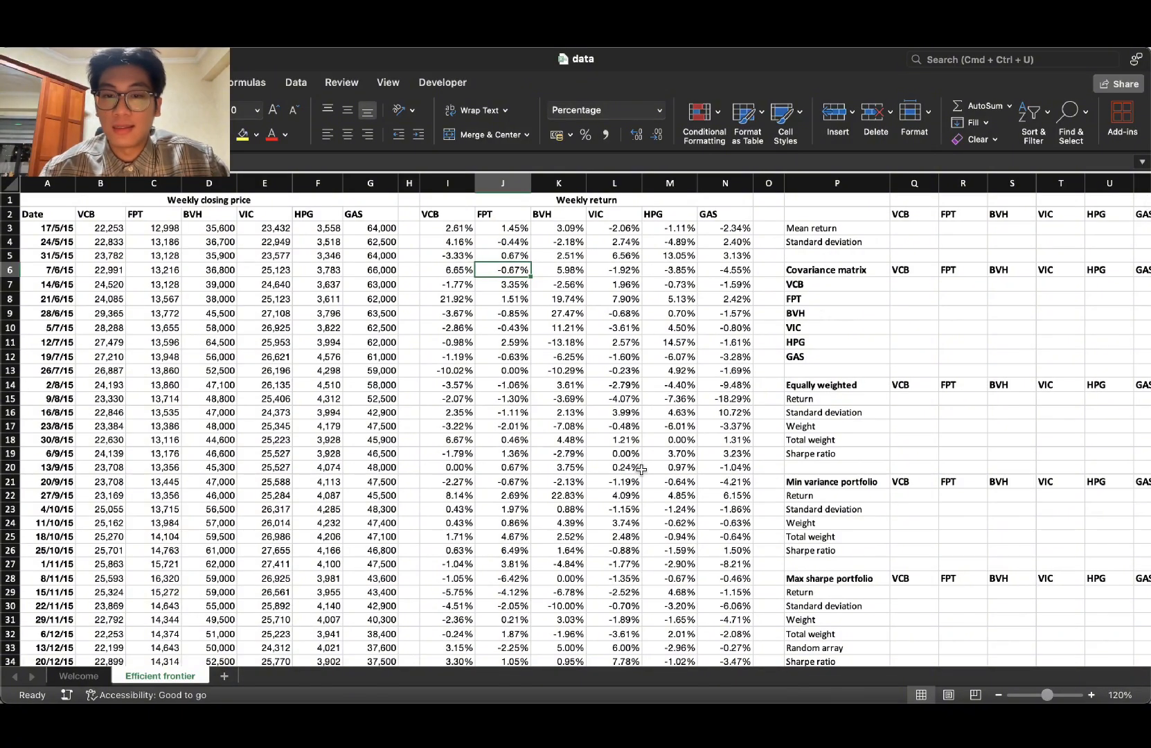
scroll(249, 661, "right", 10)
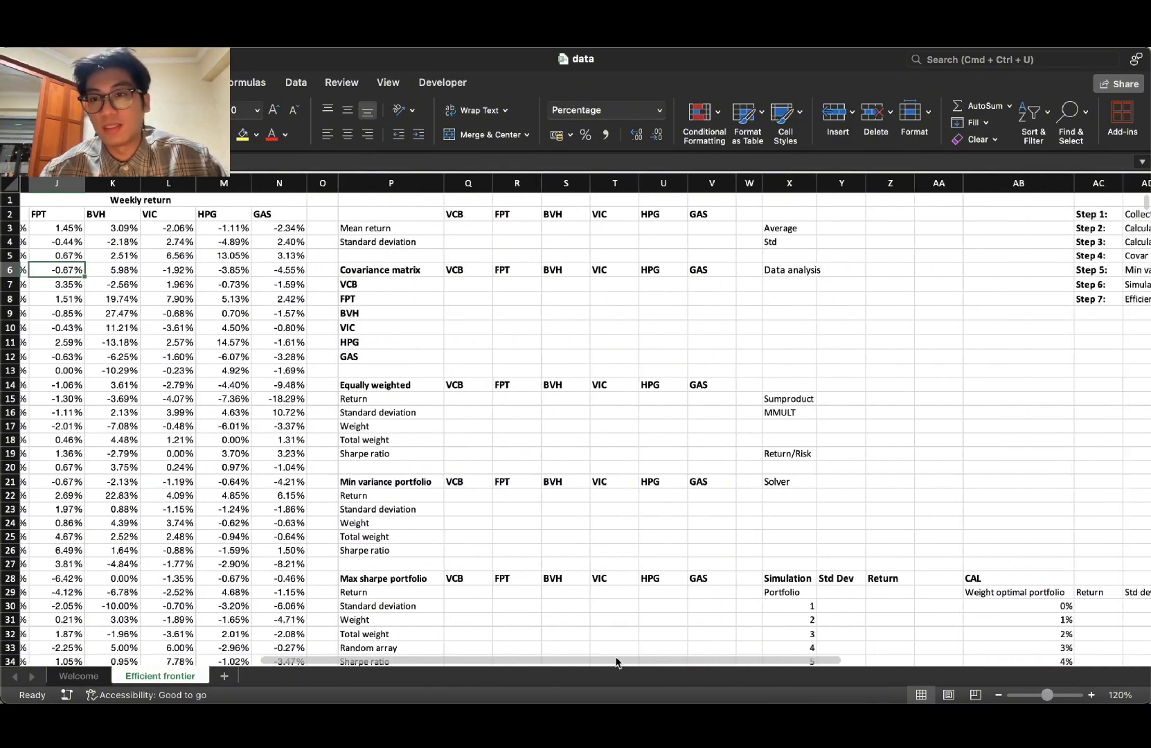
scroll(616, 663, "right", 3)
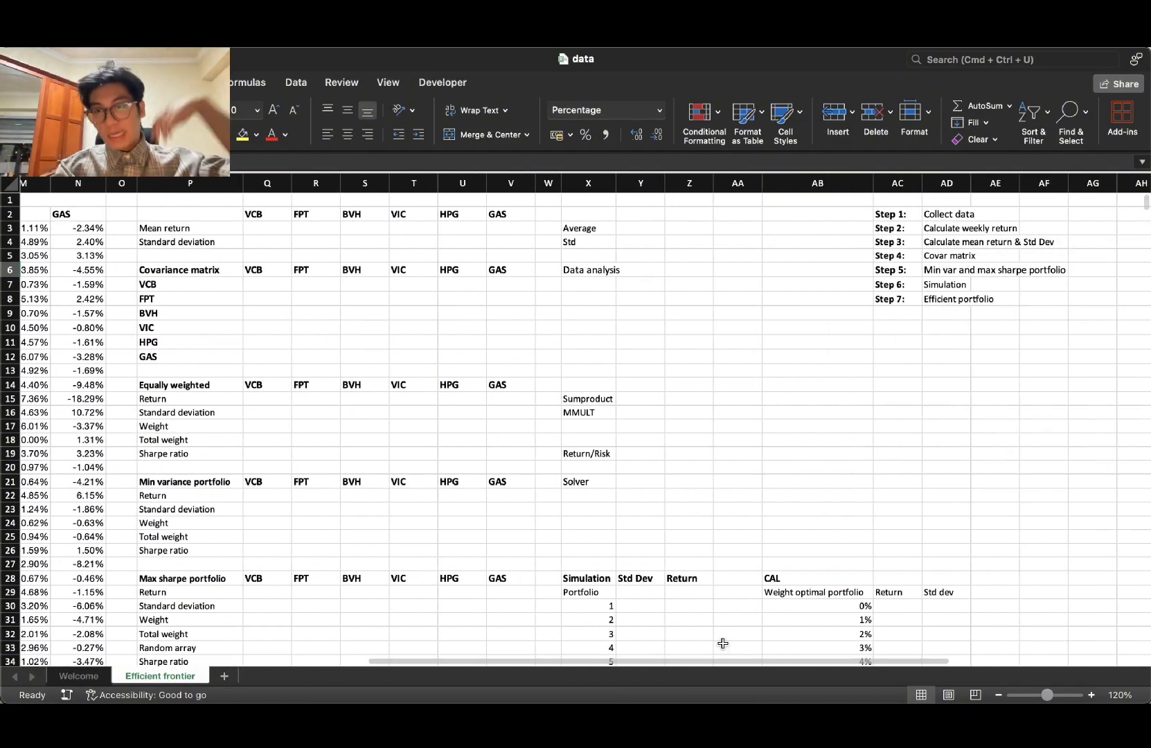
left_click(928, 242)
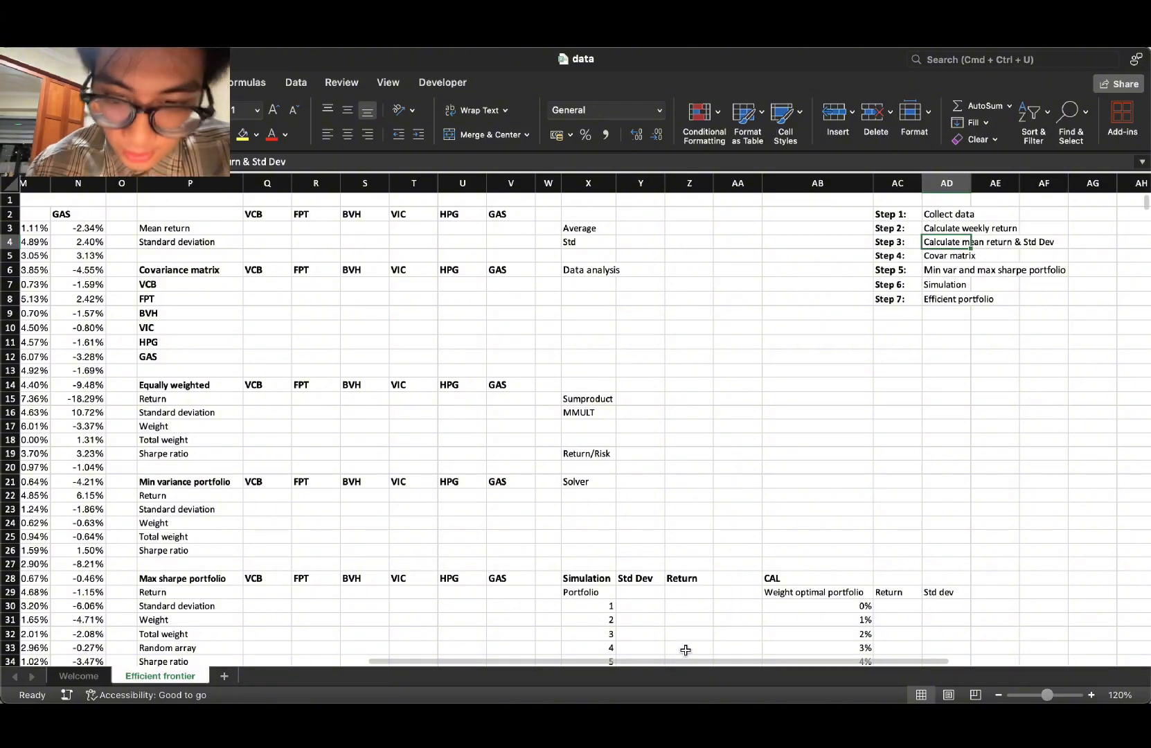
Step: Calculate the average VCB weekly return in the Mean return row, cell Q3, with =AVERAGE(I3:I518)
scroll(676, 668, "left", 10)
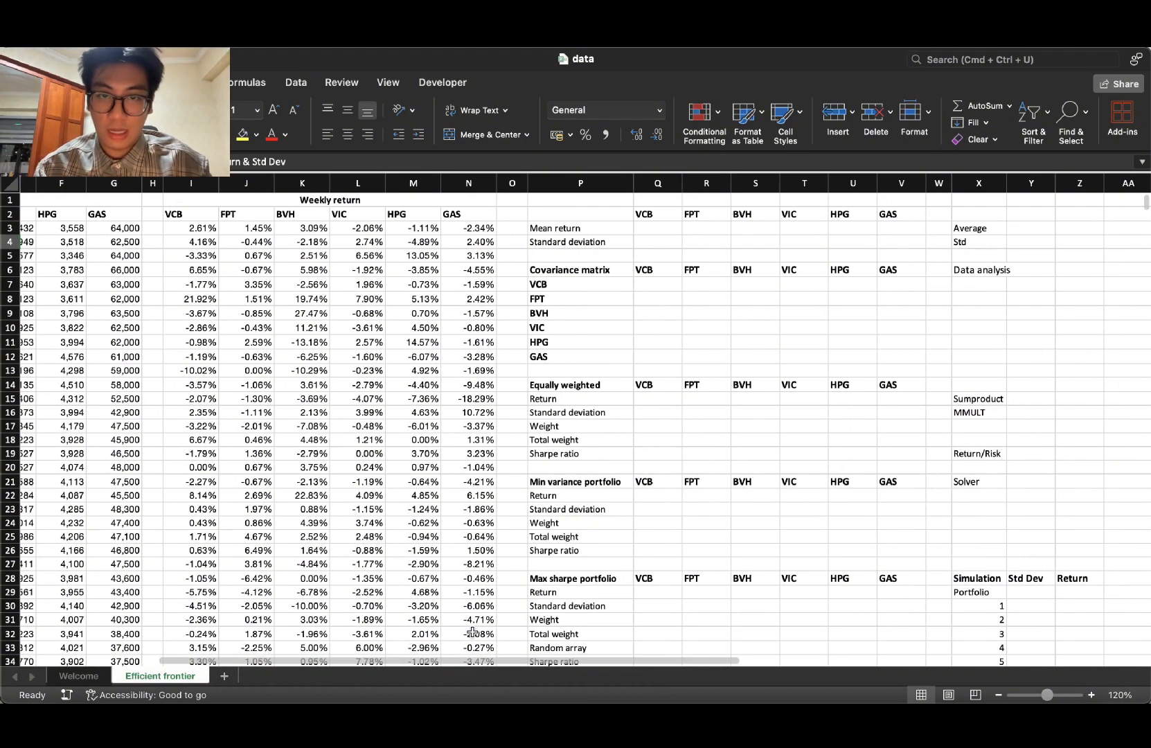
left_click(667, 228)
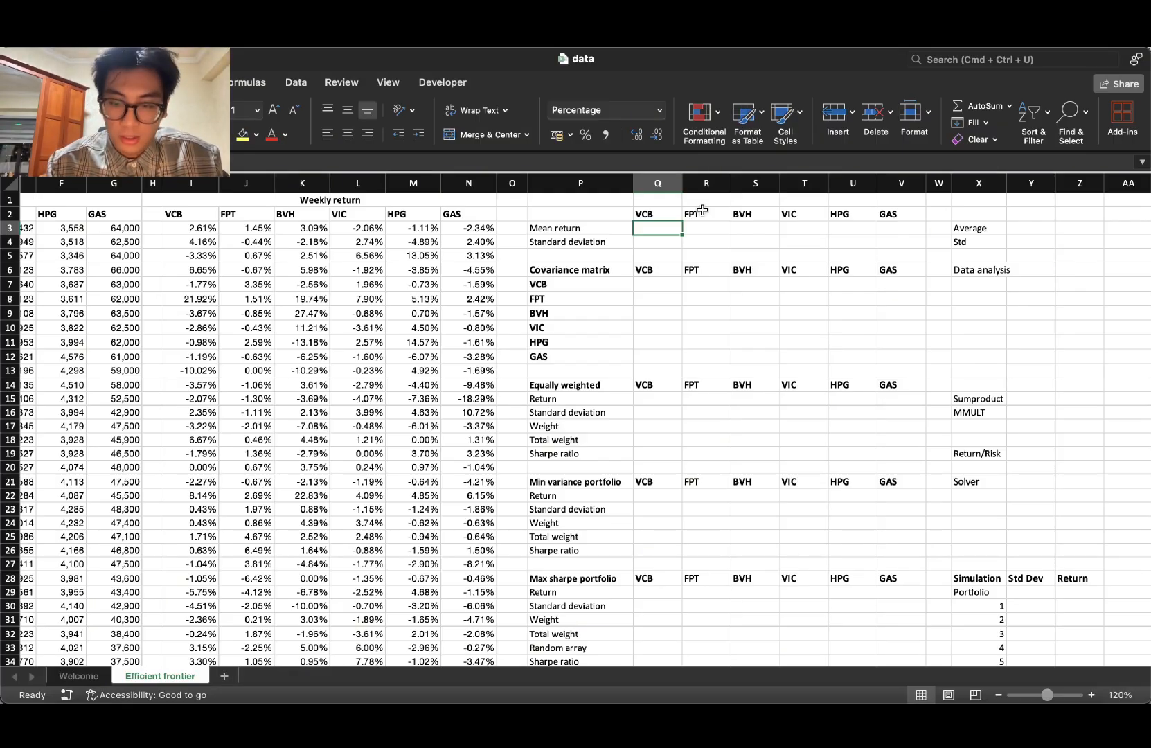
type("=avera")
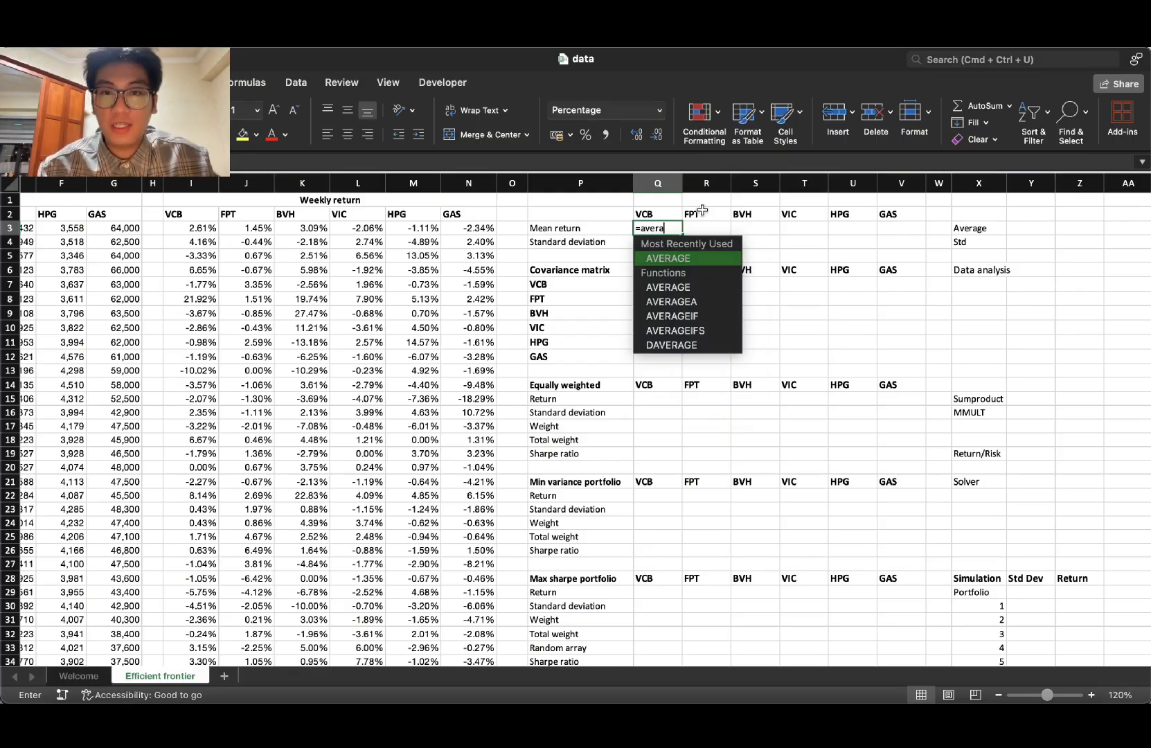
double_click(694, 258)
left_click(211, 227)
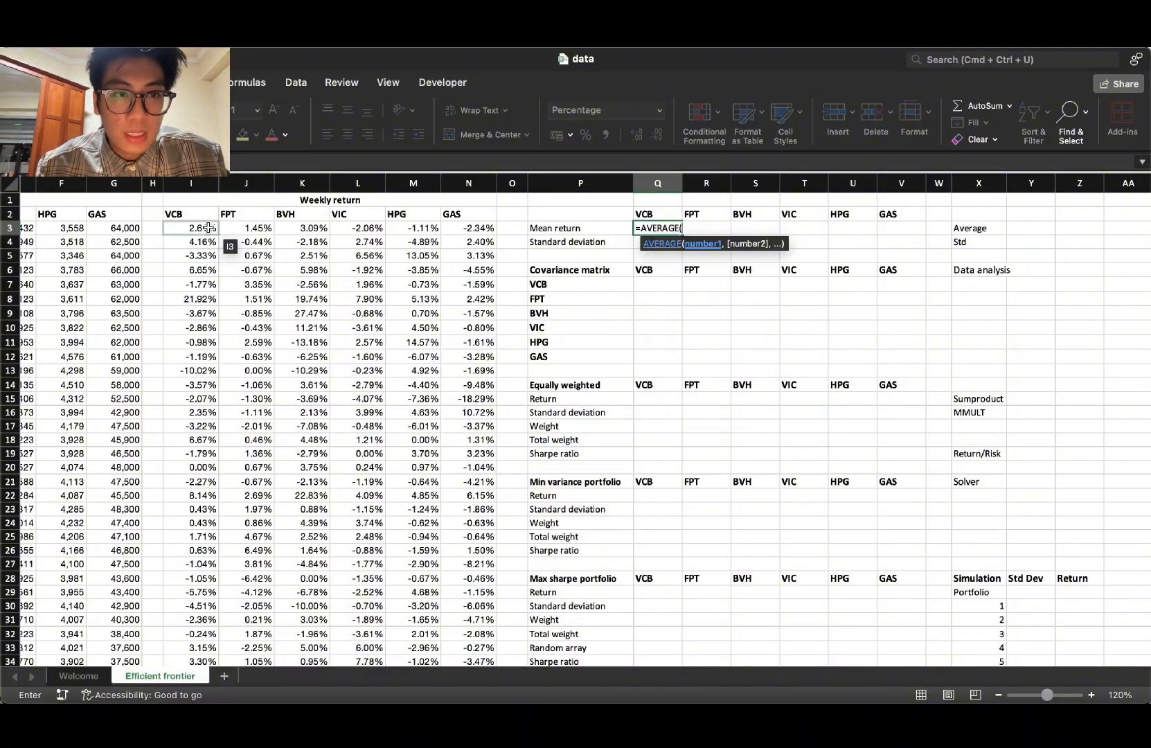
key("super+shift+Down")
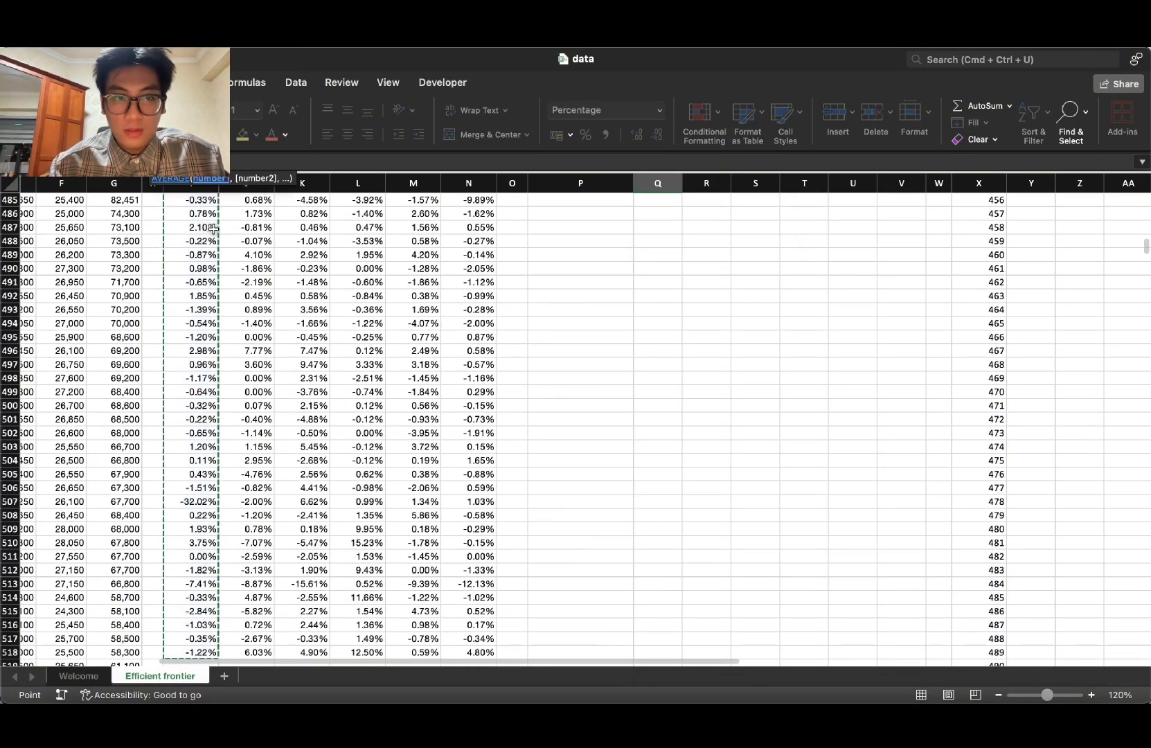
type(")")
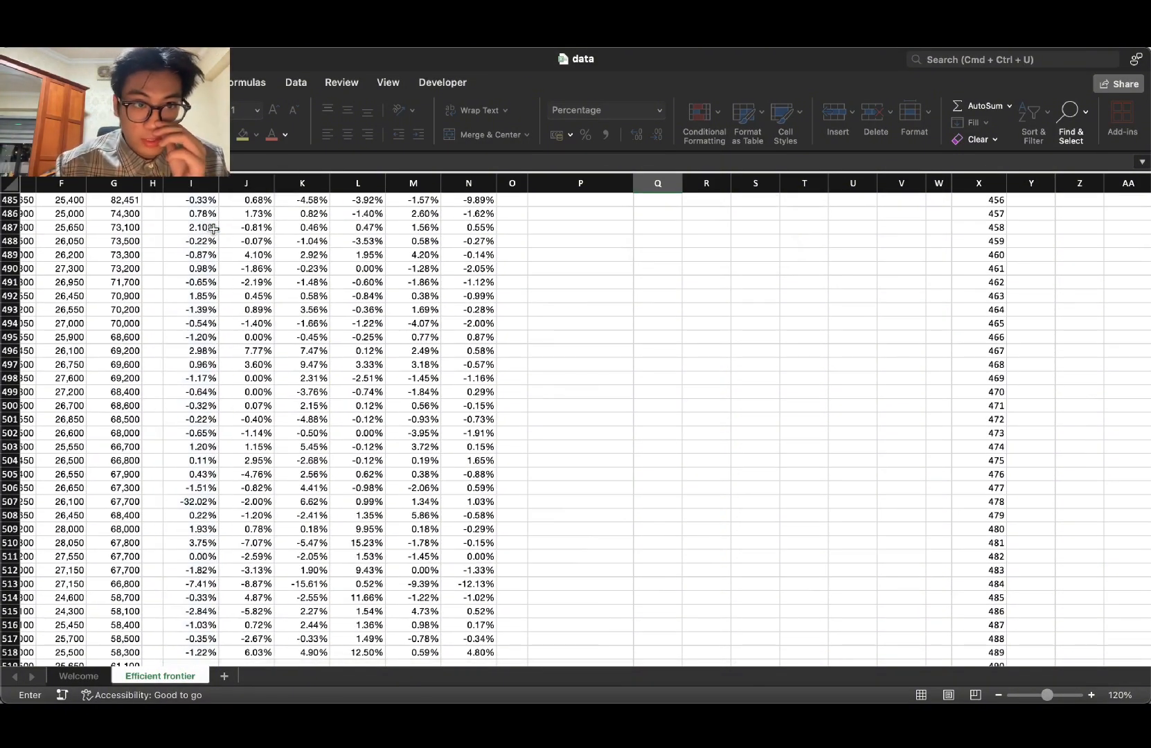
key("Return")
scroll(607, 296, "up", 3)
Step: Try filling the VCB average formula from Q3 across to the GAS column, and undo the fill
left_click(668, 228)
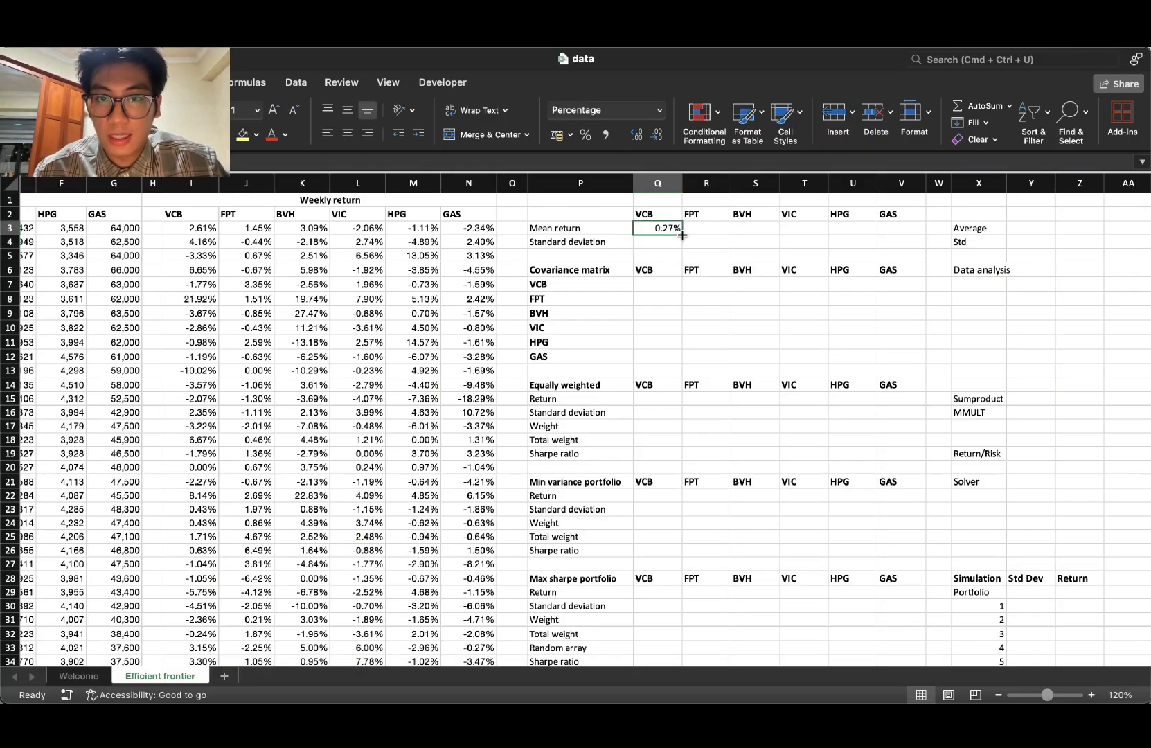
left_click_drag(682, 235, 911, 230)
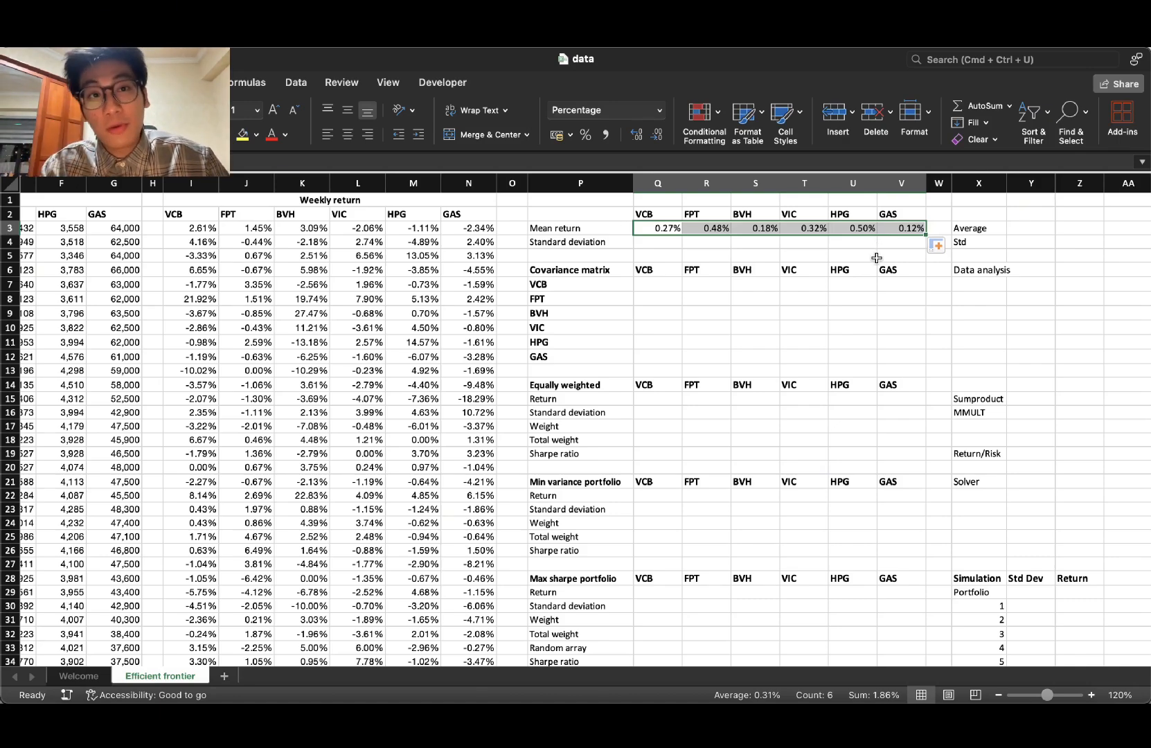
key("super+z")
Step: Edit the VCB mean return formula in Q3 so that the average is wrapped as (1+AVERAGE(I3:I518)) and raised to a power
key("F2")
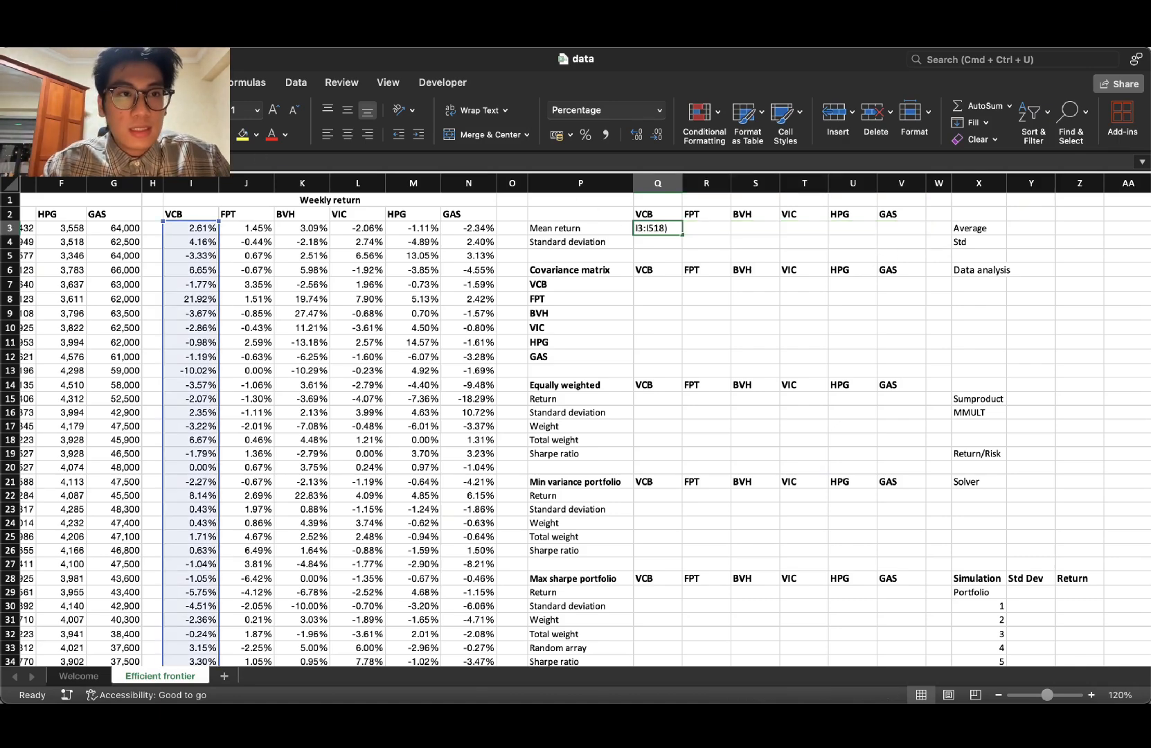
type("(1+")
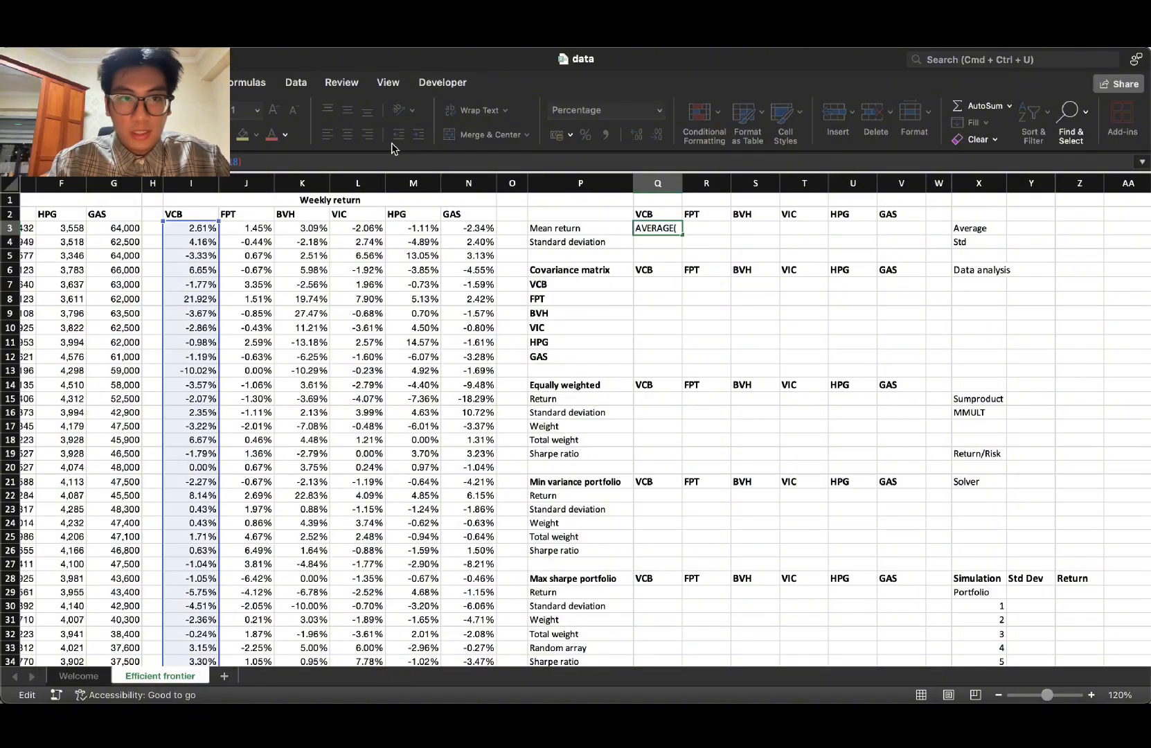
key("Right")
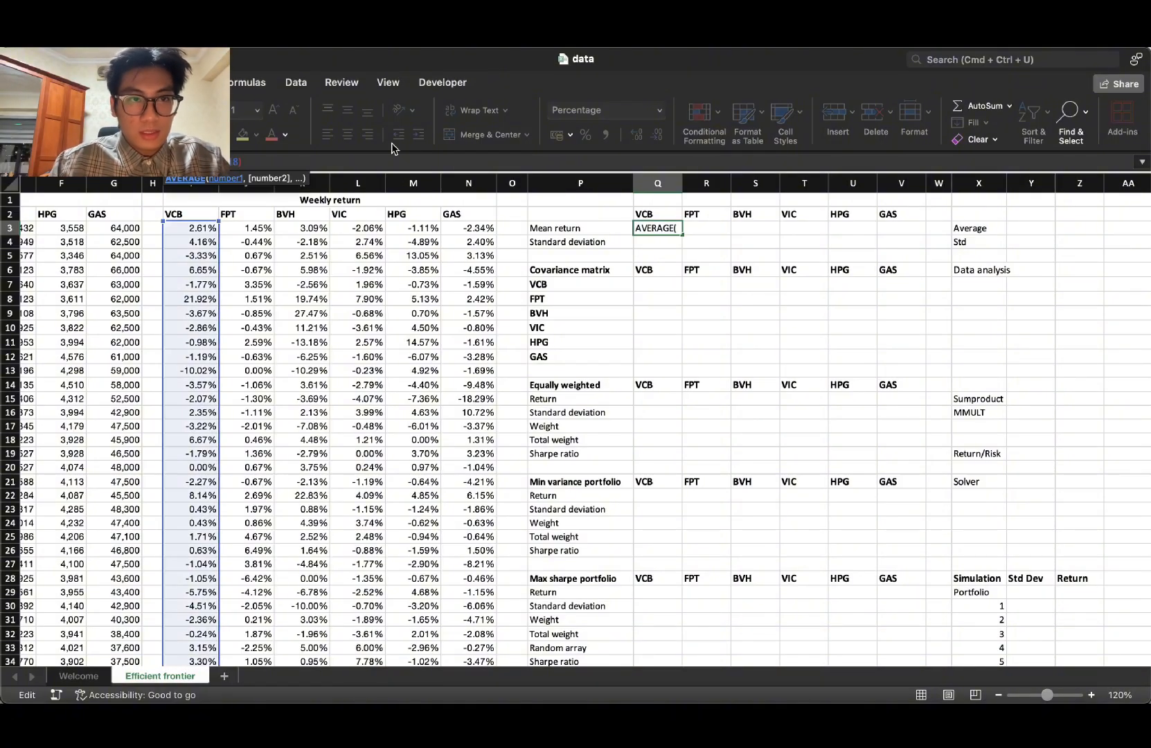
key("Right")
key("Right")
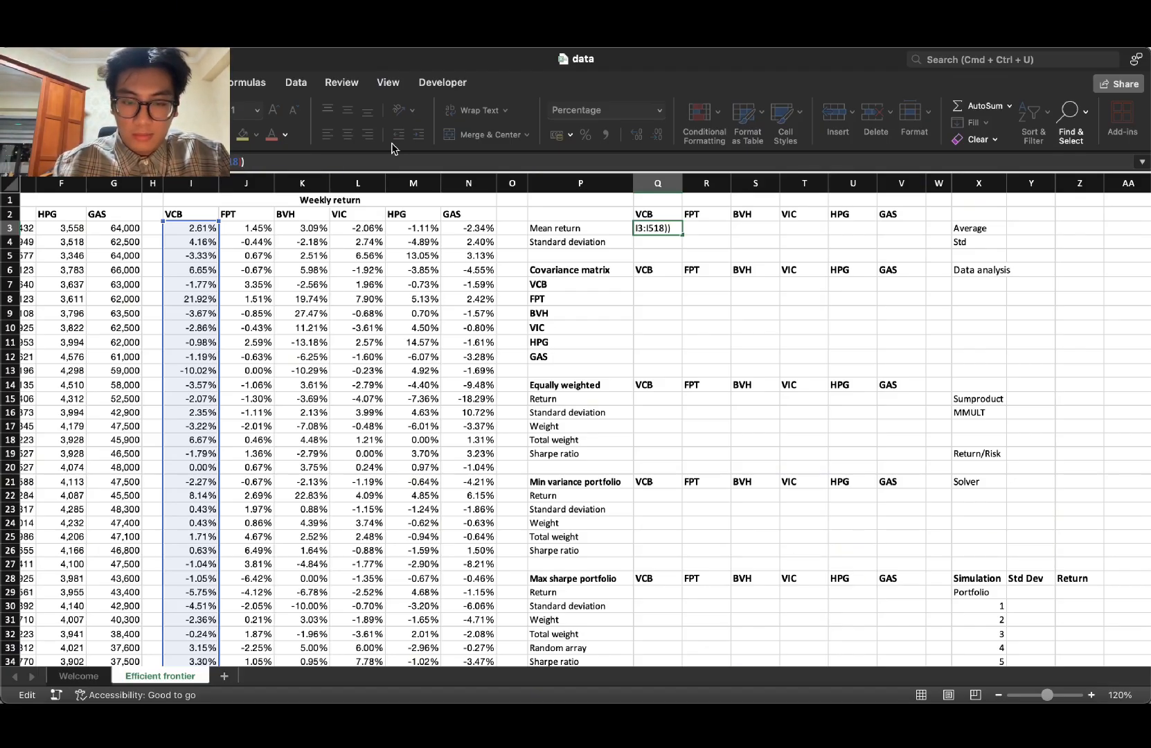
Step: Try 52 and 252 as the exponent in the Q3 mean return formula, and remove each again
type("52")
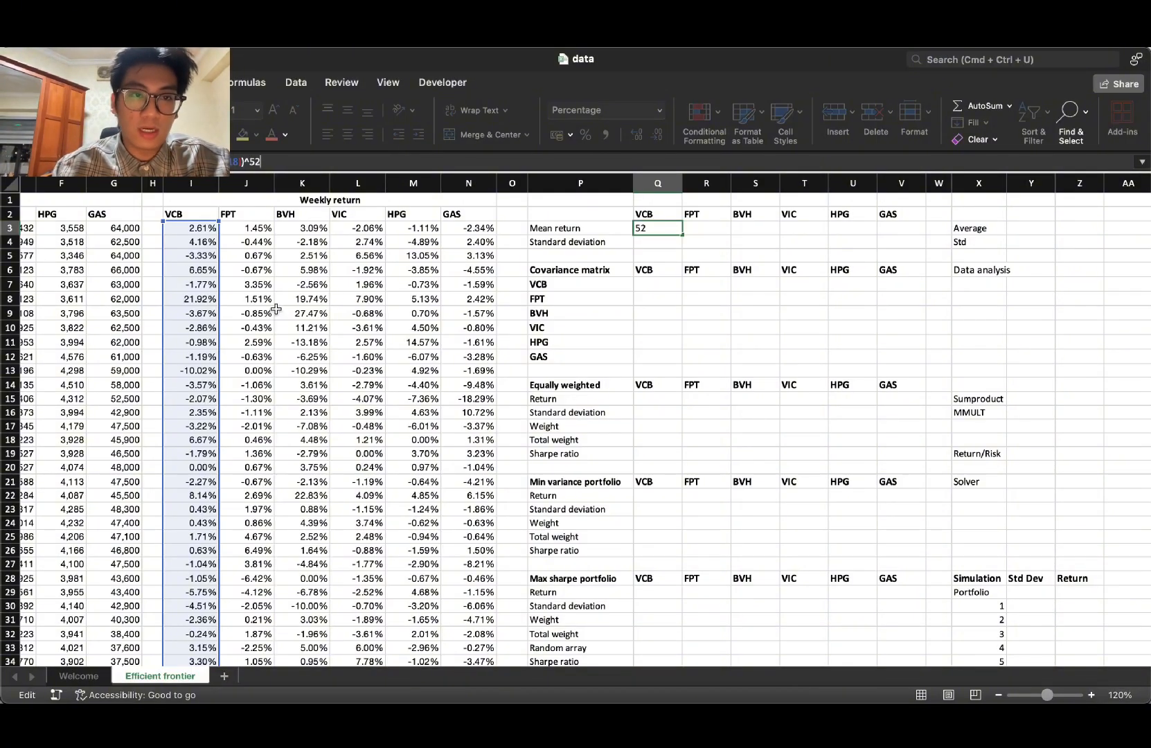
key("BackSpace")
key("BackSpace")
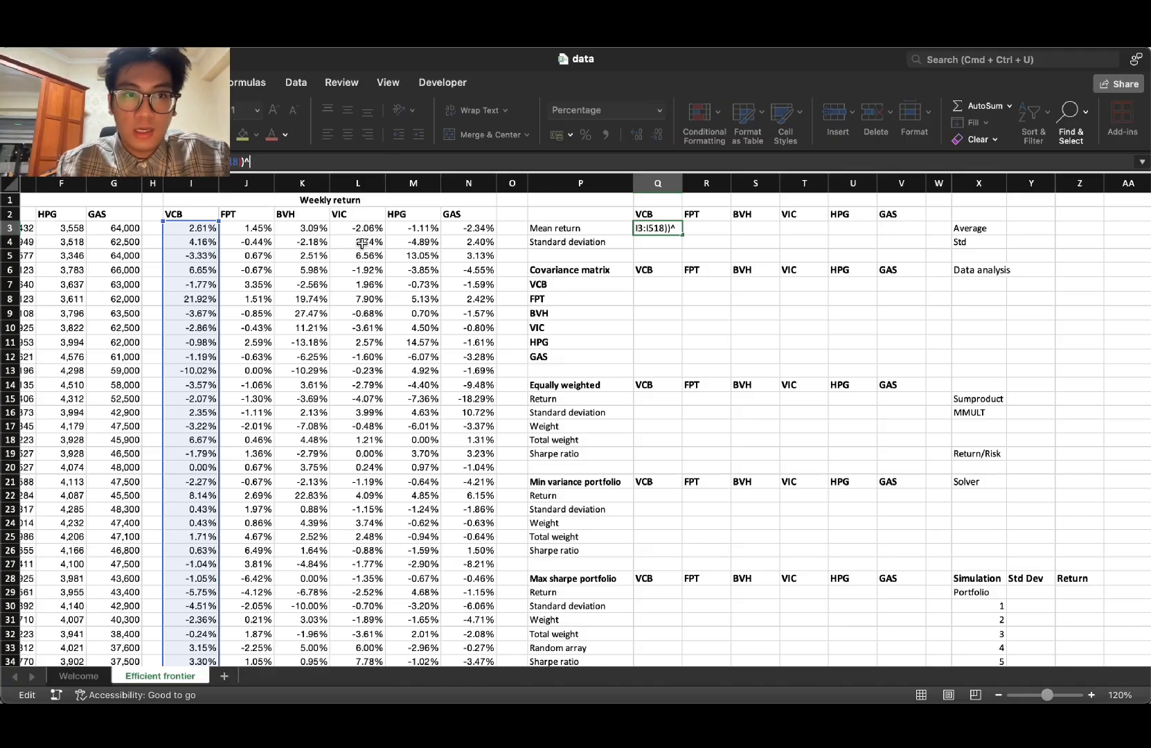
type("252")
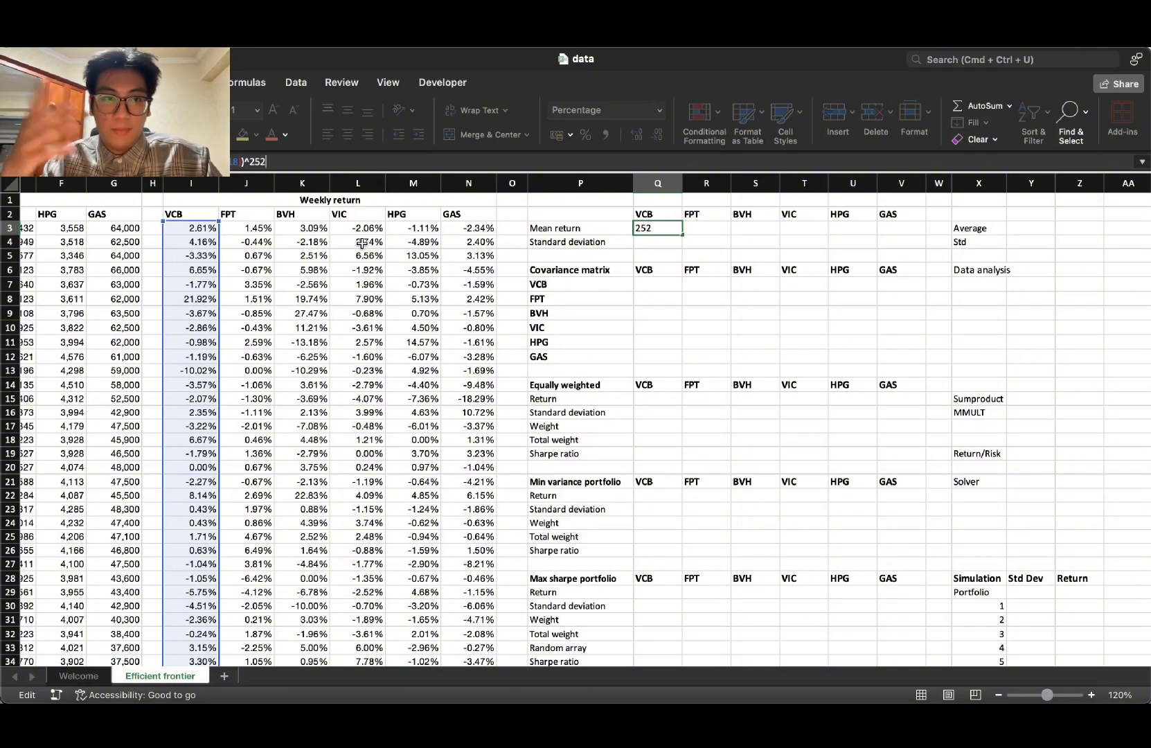
key("BackSpace")
key("BackSpace")
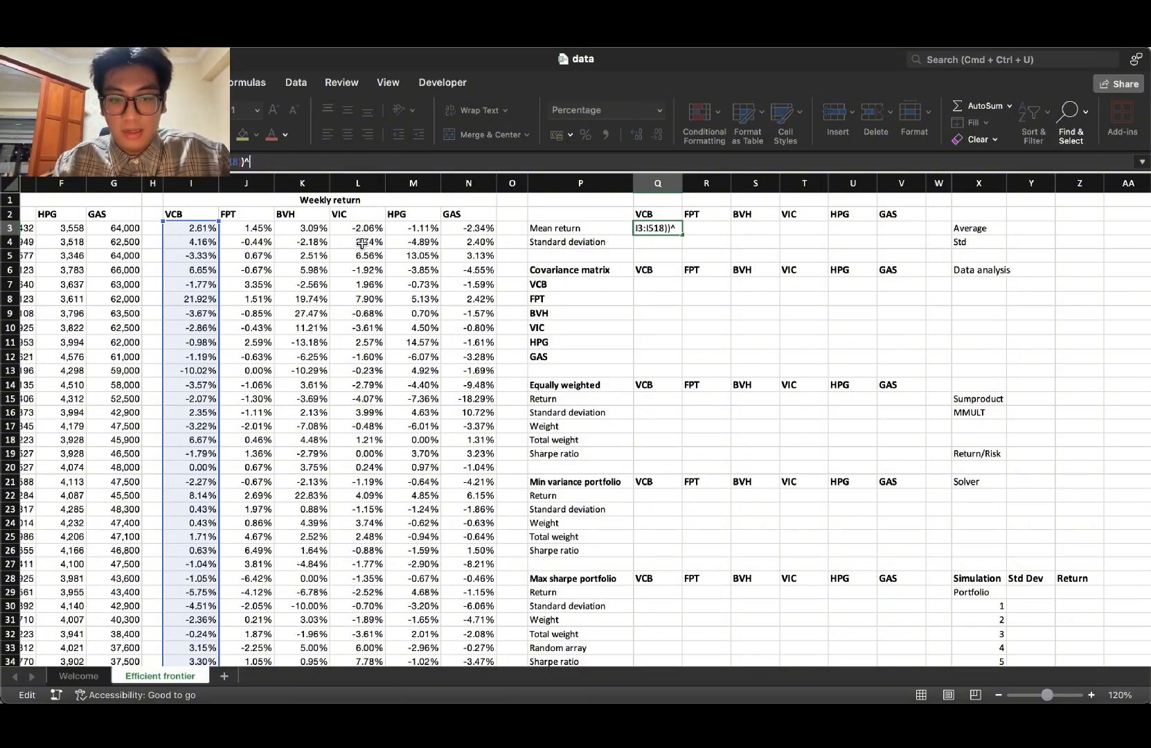
Step: Complete the annualized return in Q3 as =(1+AVERAGE(I3:I518))^52-1 and fill it across to the GAS column in V3
type("52")
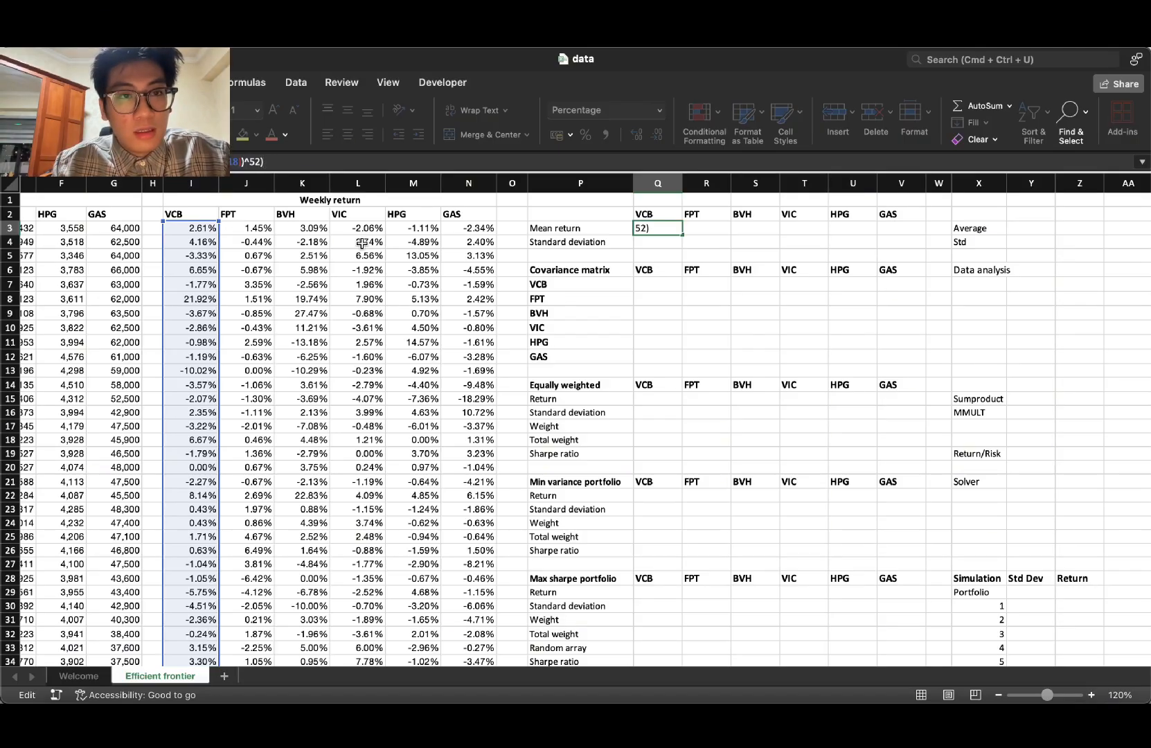
type("-1")
key("Return")
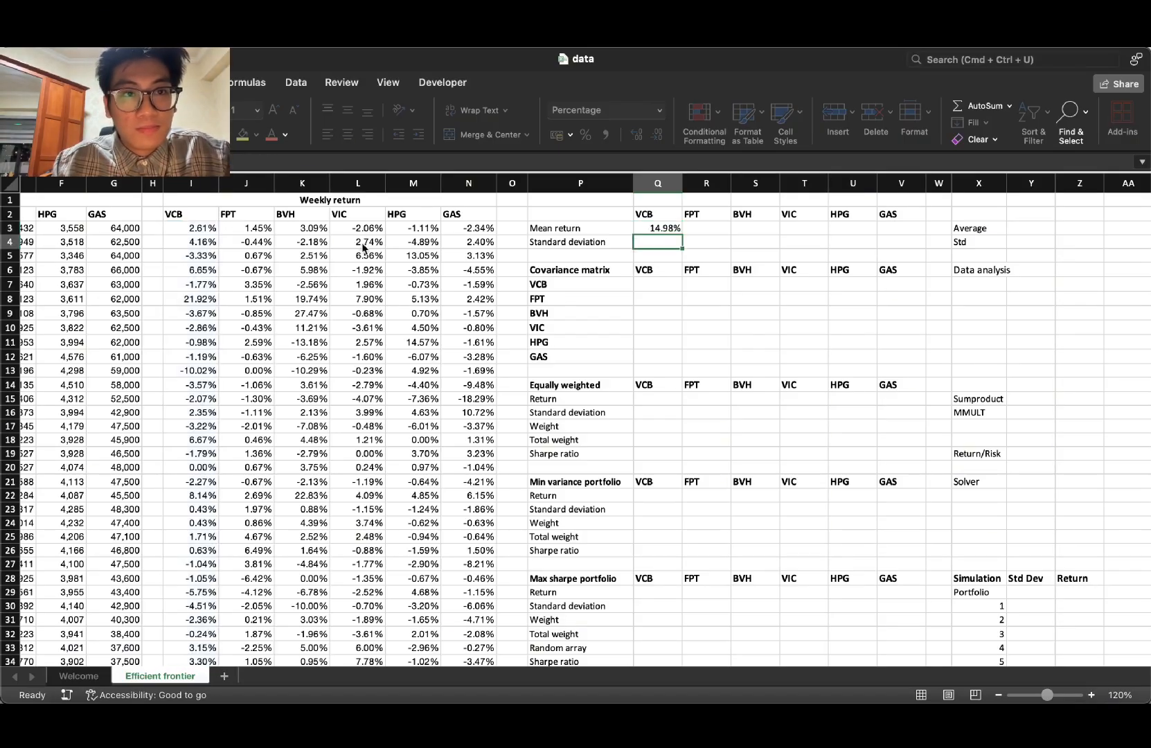
left_click(679, 230)
left_click_drag(681, 232, 658, 231)
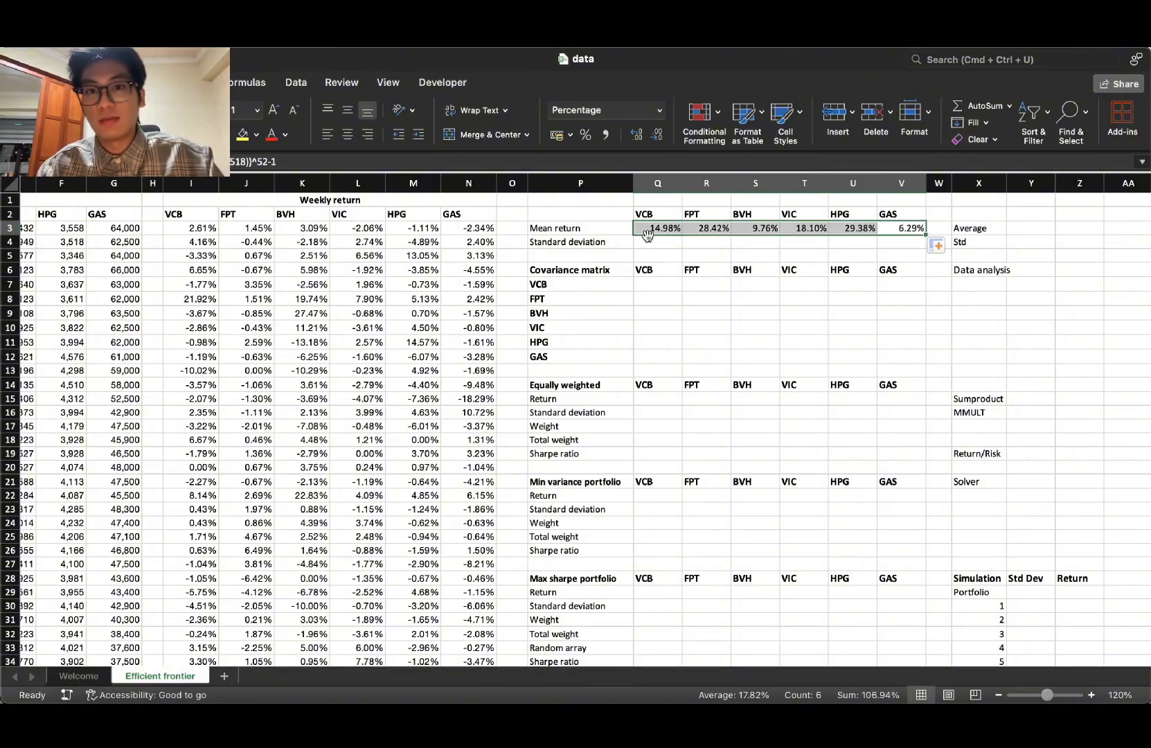
Step: Calculate the VCB standard deviation in Q4 with =STDEV.S(I3:I518) and fill it across to the GAS column in V4
left_click(659, 240)
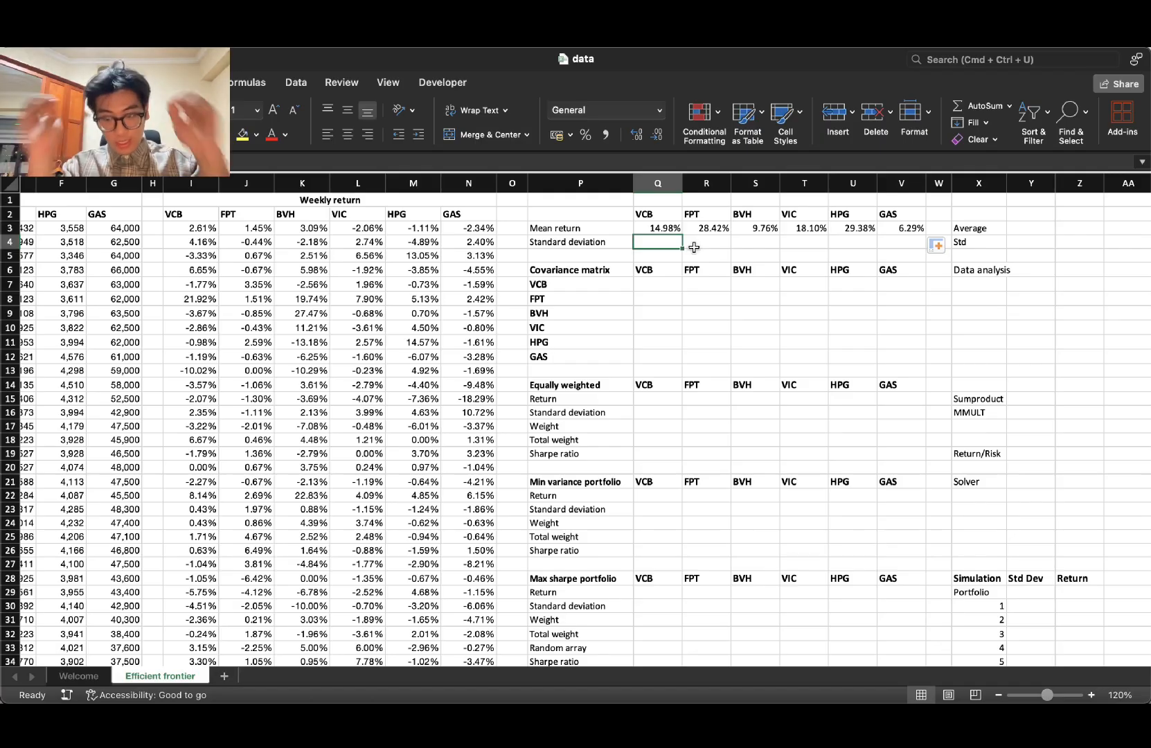
type("=std")
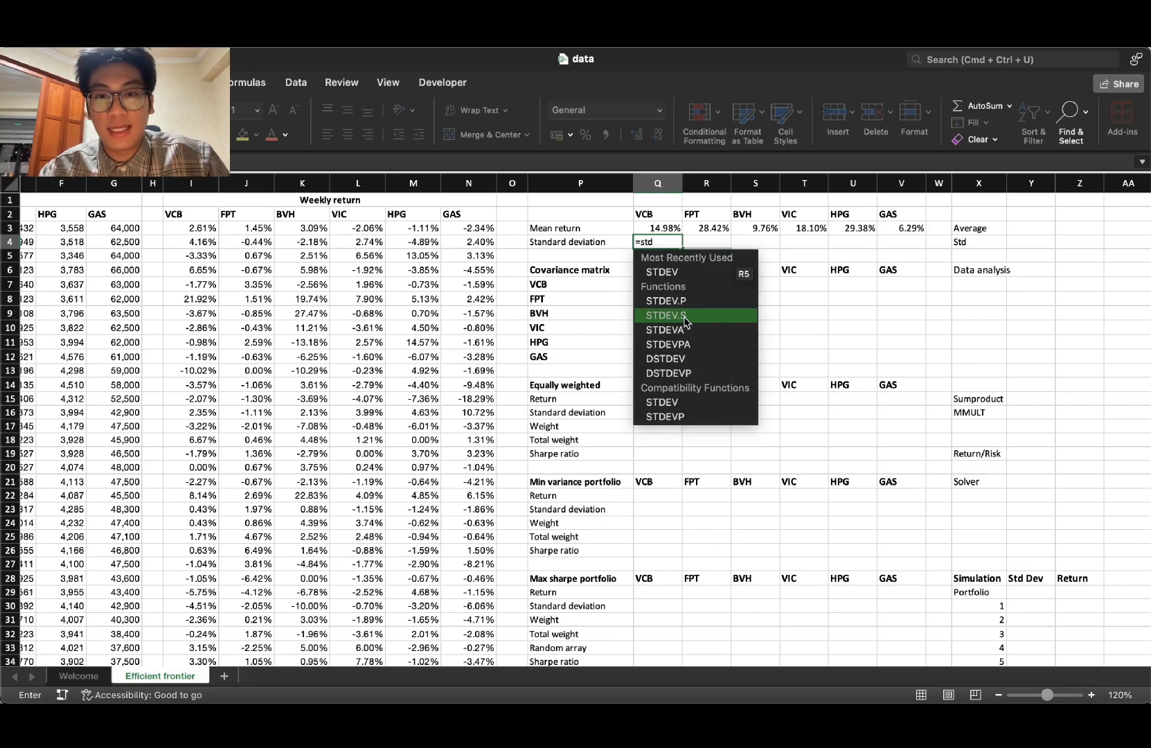
double_click(684, 322)
left_click(201, 227)
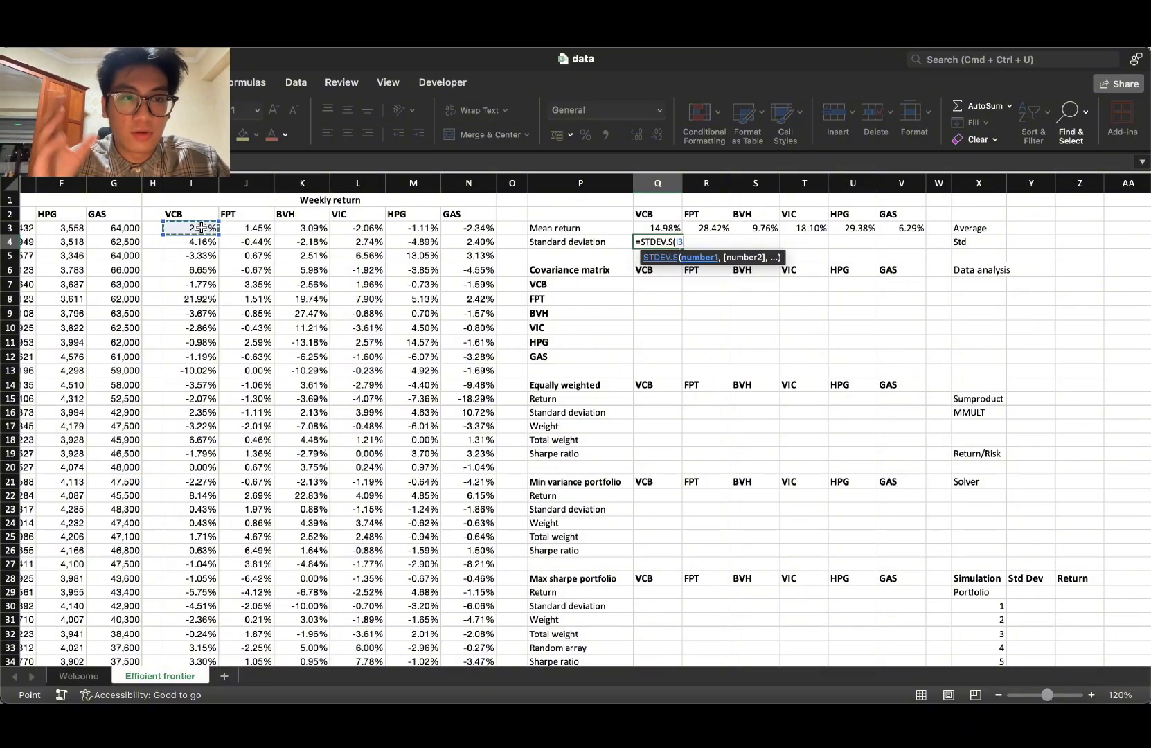
key("super+shift+Down")
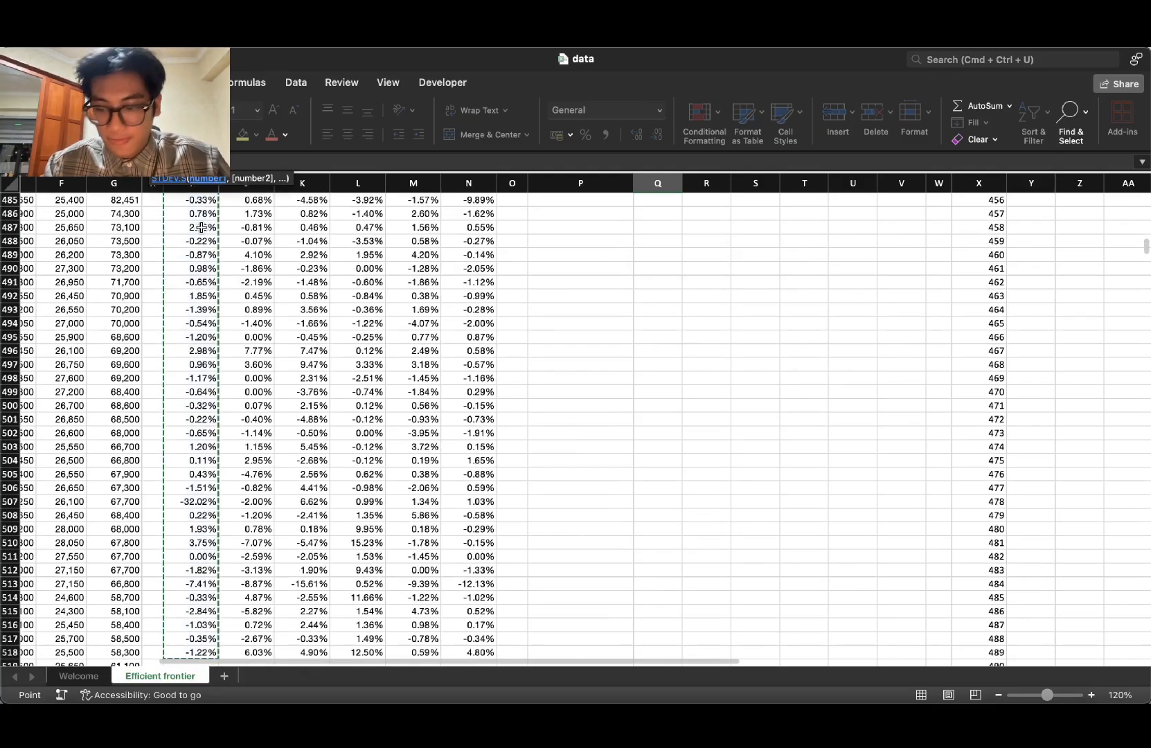
key("Return")
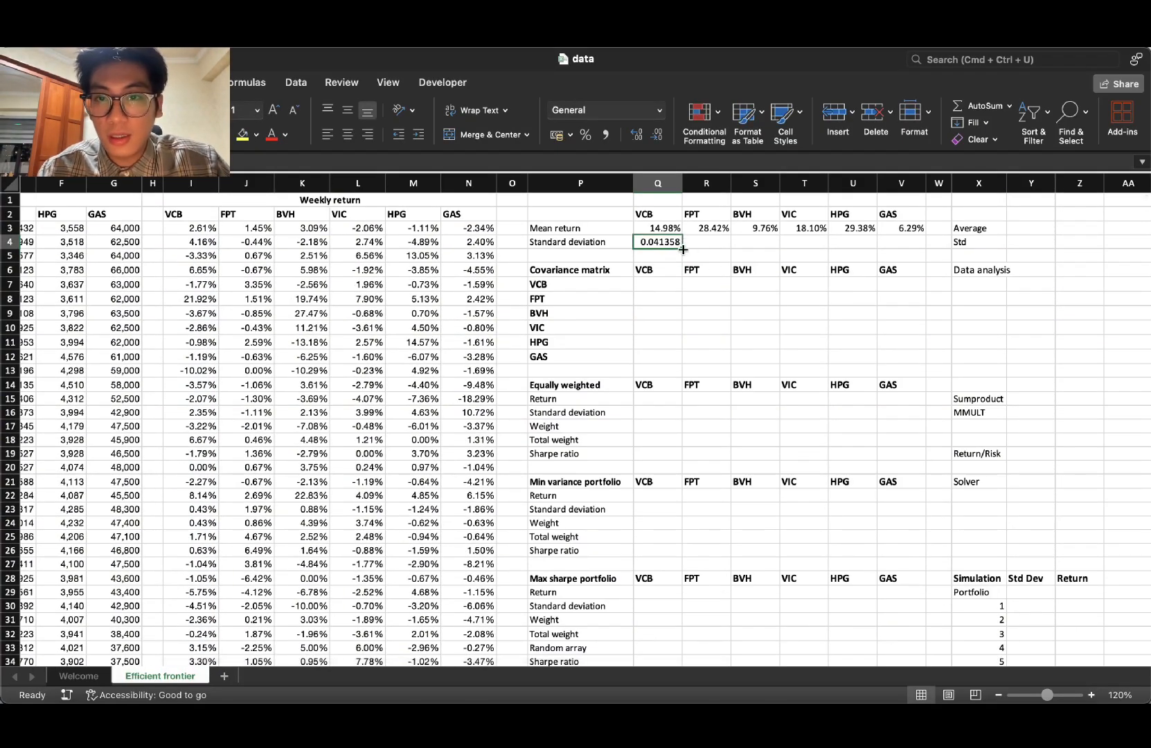
left_click_drag(683, 248, 901, 246)
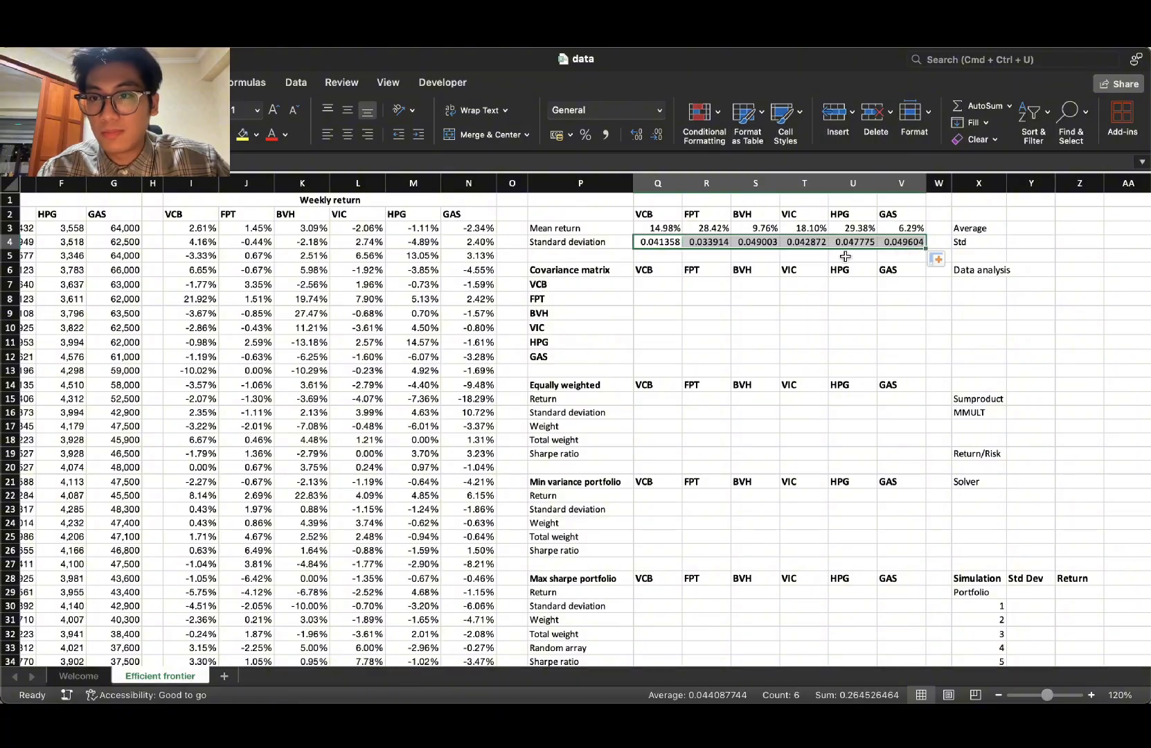
Step: Review the standard deviation row, the procedure list and the empty Covariance matrix section
left_click(764, 283)
left_click_drag(653, 241, 902, 242)
left_click(851, 271)
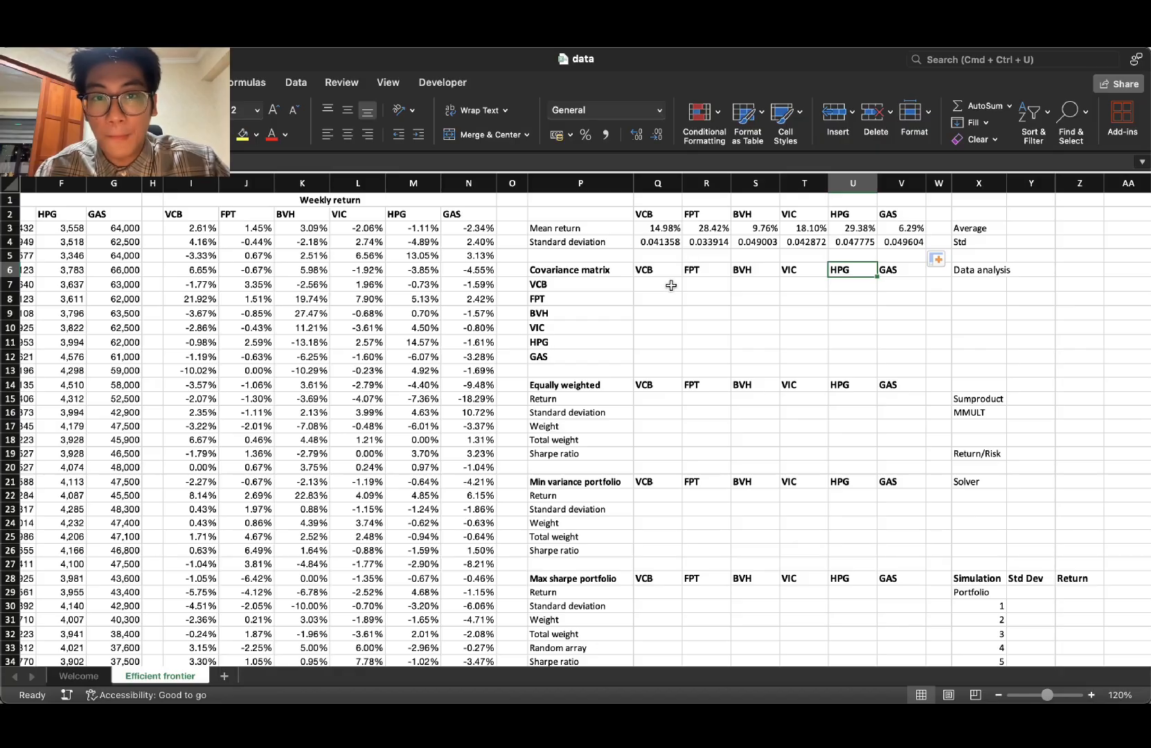
left_click(583, 273)
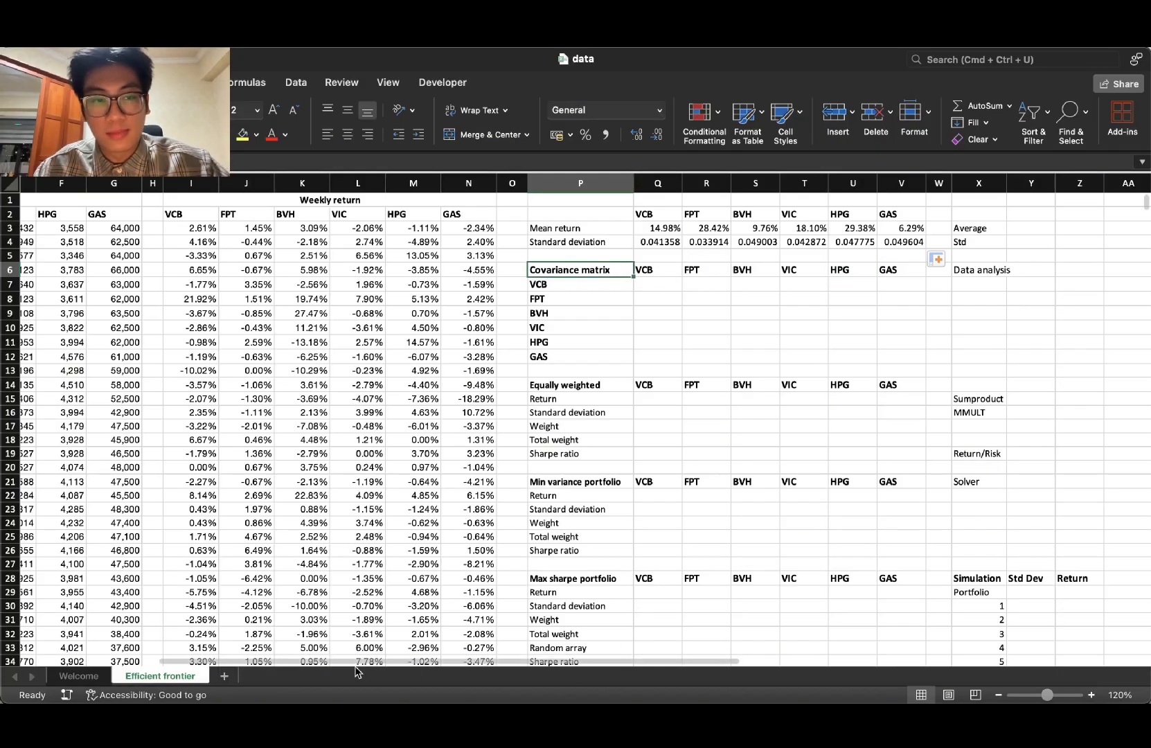
left_click_drag(363, 660, 682, 641)
left_click_drag(706, 255, 701, 285)
left_click(776, 285)
left_click_drag(707, 662, 475, 624)
left_click(428, 273)
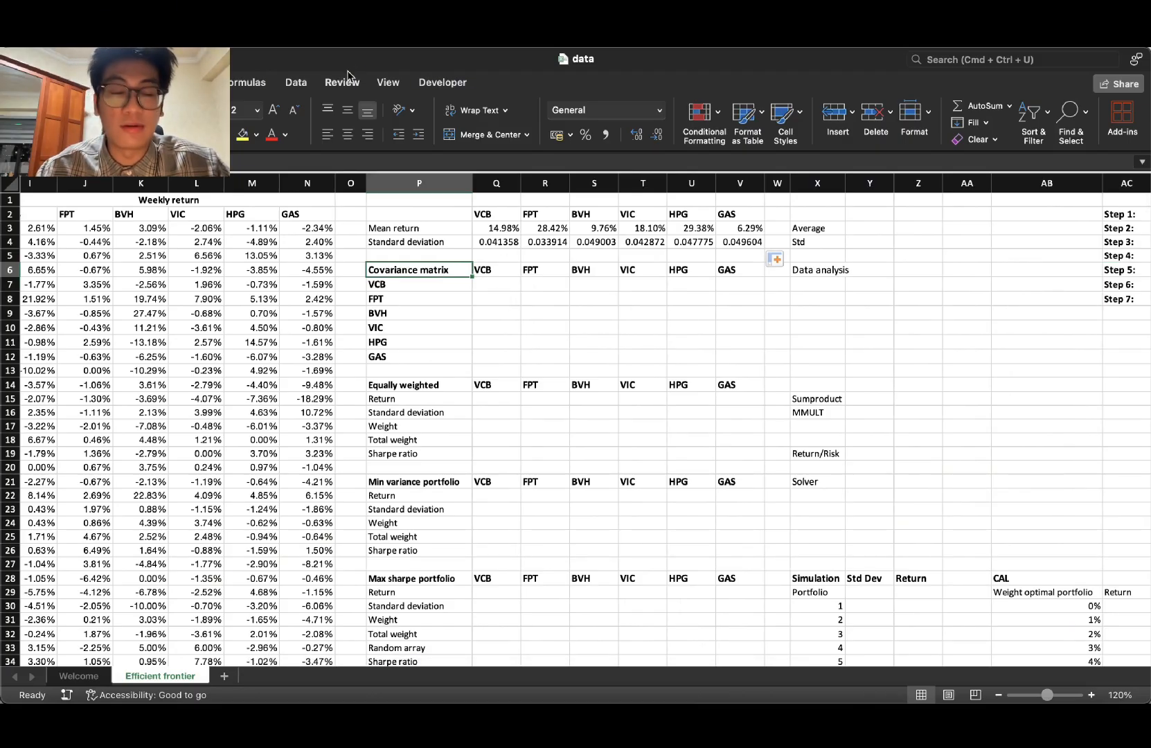
Step: Examine the Analysis ToolPak and Solver Add-In entries in the list of Excel add-ins, and cancel any change
left_click(296, 83)
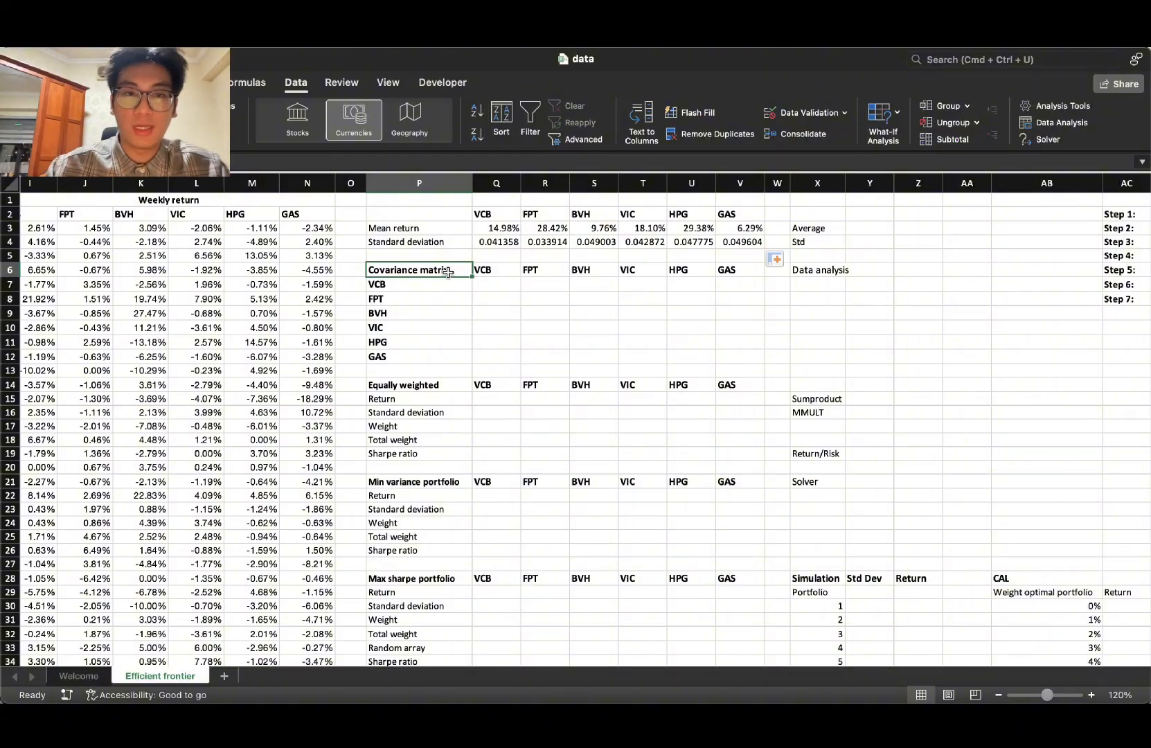
left_click(478, 300)
left_click(452, 274)
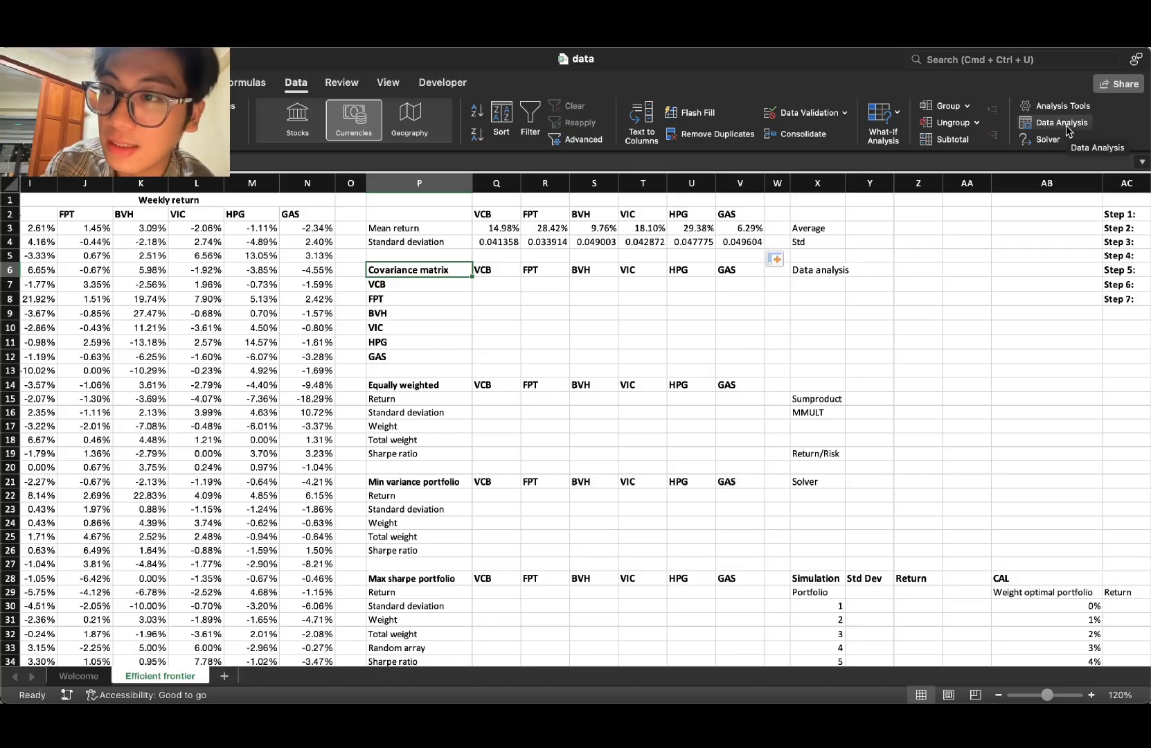
left_click(301, 40)
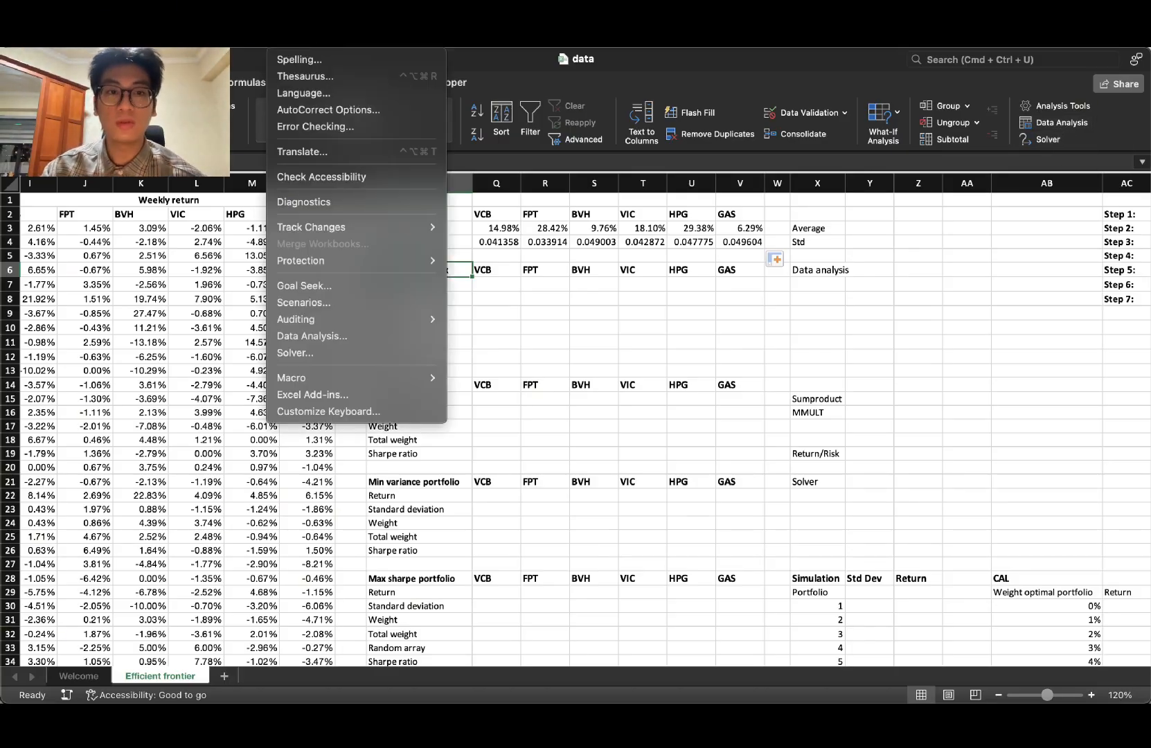
left_click(374, 394)
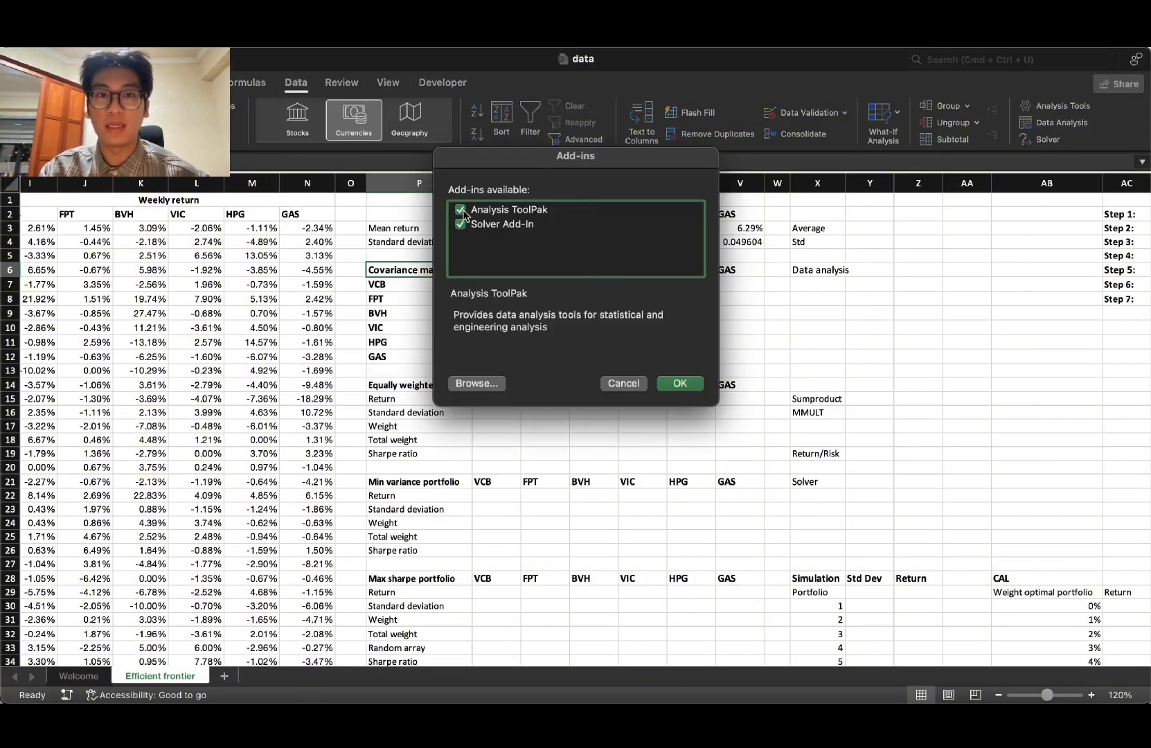
left_click(463, 224)
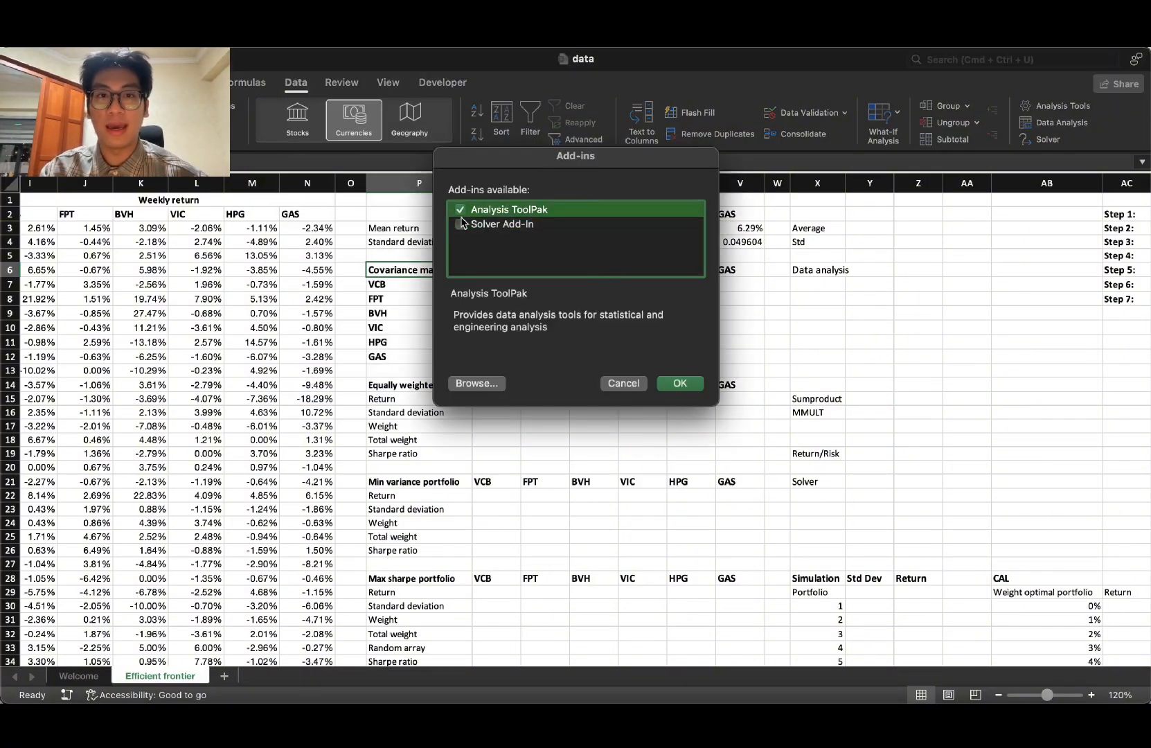
left_click(624, 385)
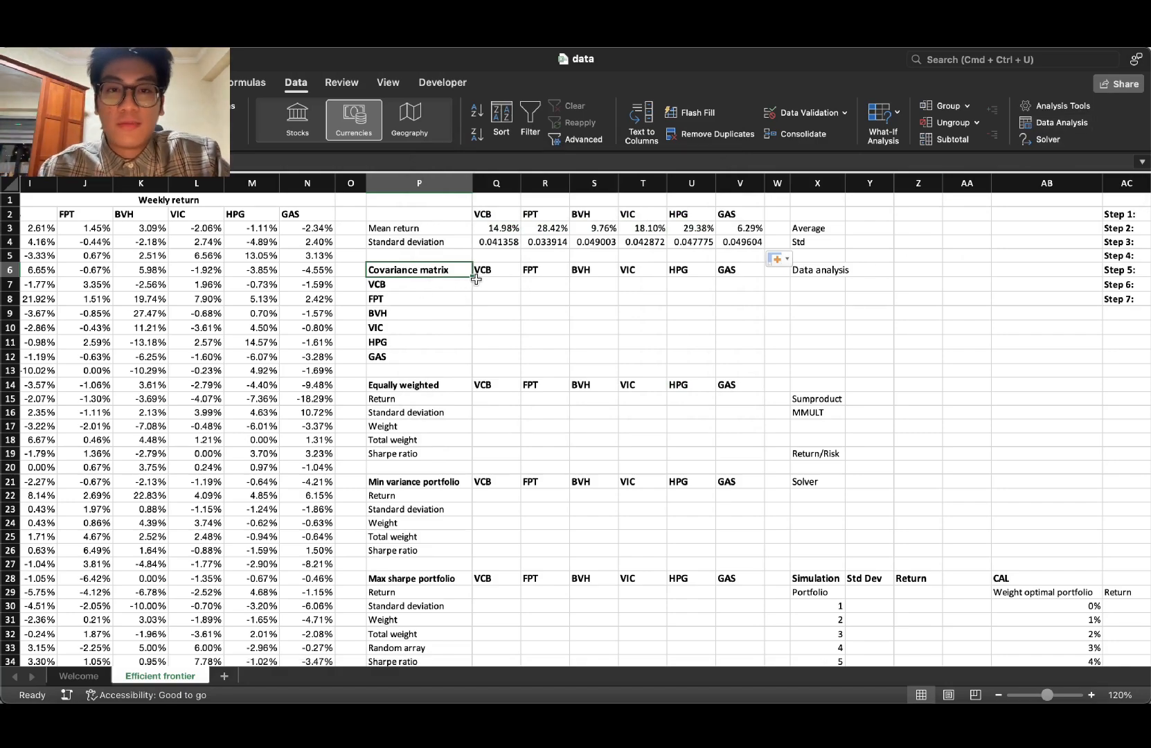
Step: Start the Covariance tool from the Data Analysis list
left_click(1064, 128)
scroll(644, 270, "up", 2)
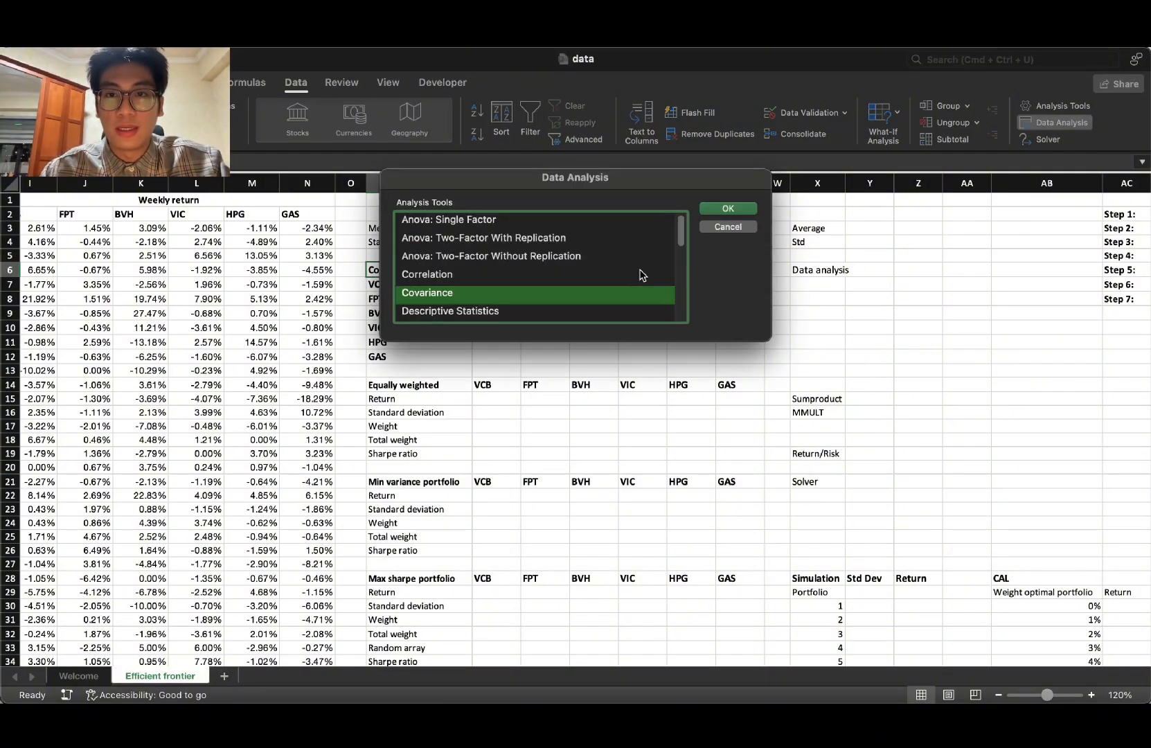
scroll(642, 273, "down", 2)
scroll(623, 277, "up", 3)
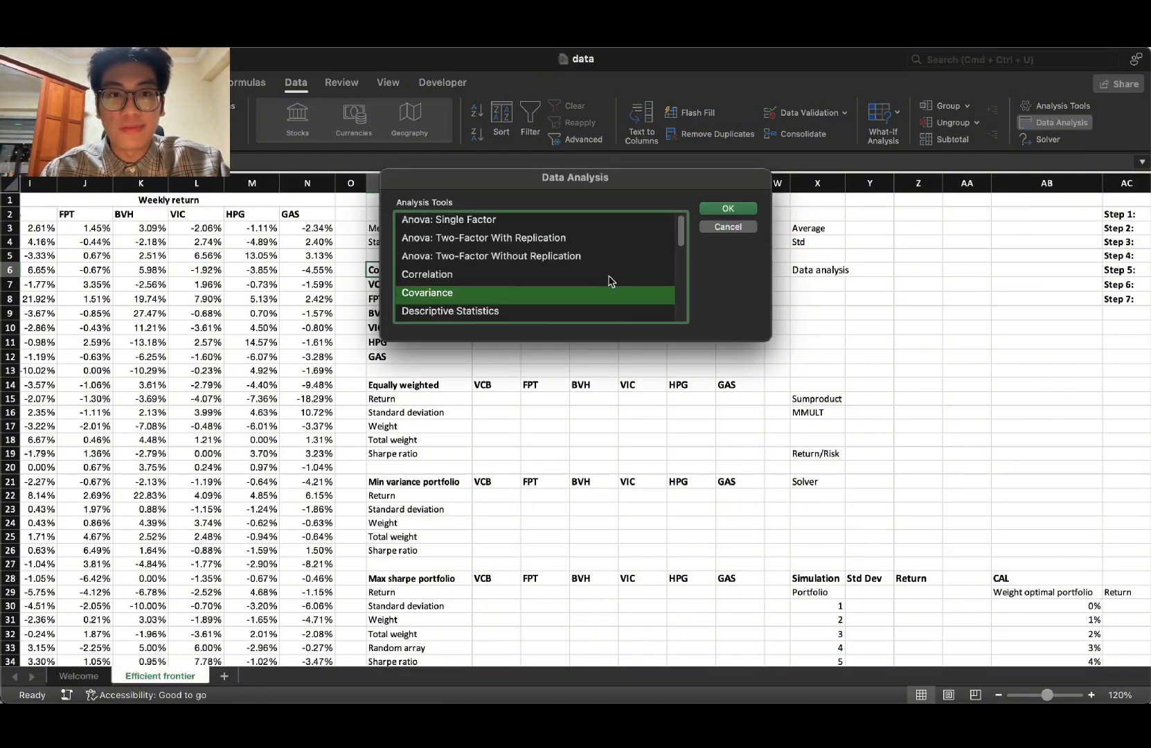
double_click(422, 300)
left_click(738, 221)
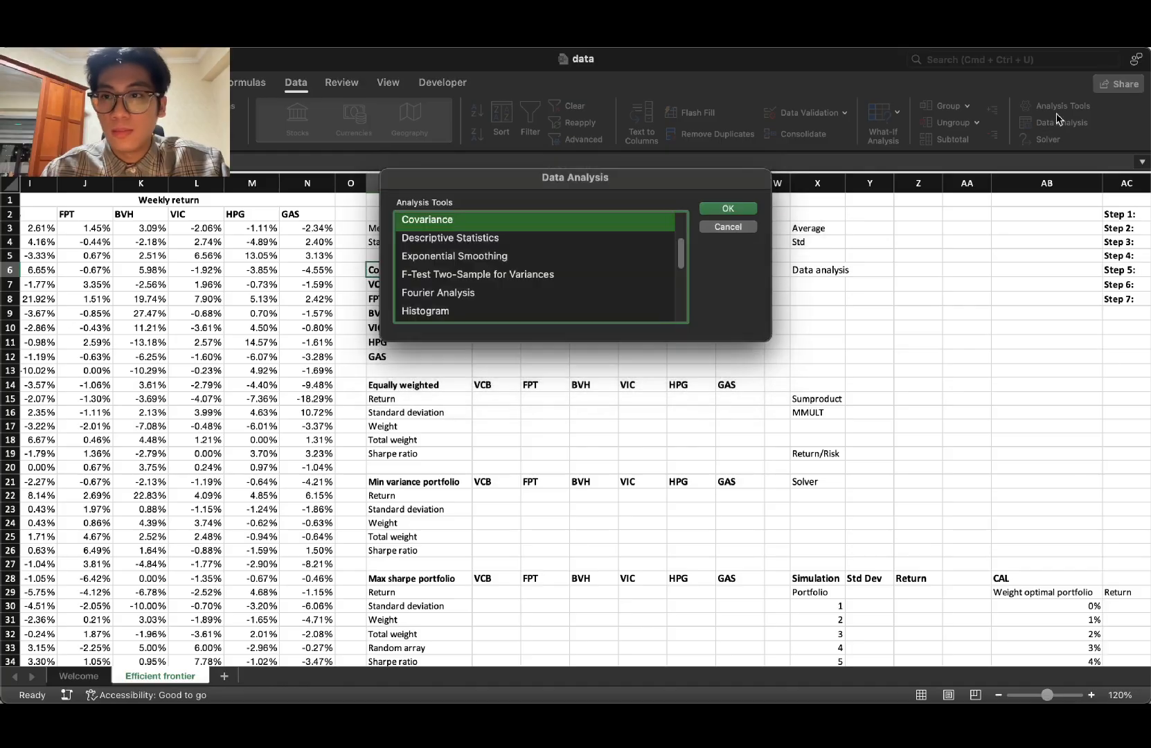
scroll(589, 251, "up", 3)
scroll(542, 270, "down", 8)
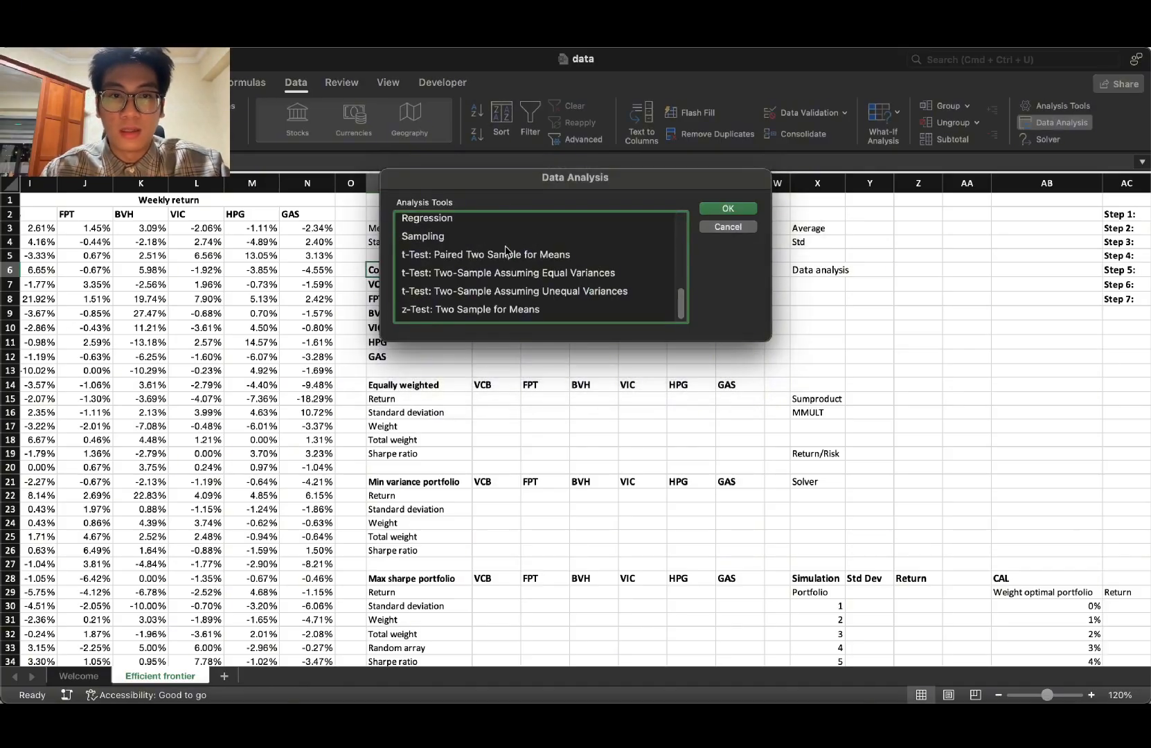
scroll(525, 248, "up", 5)
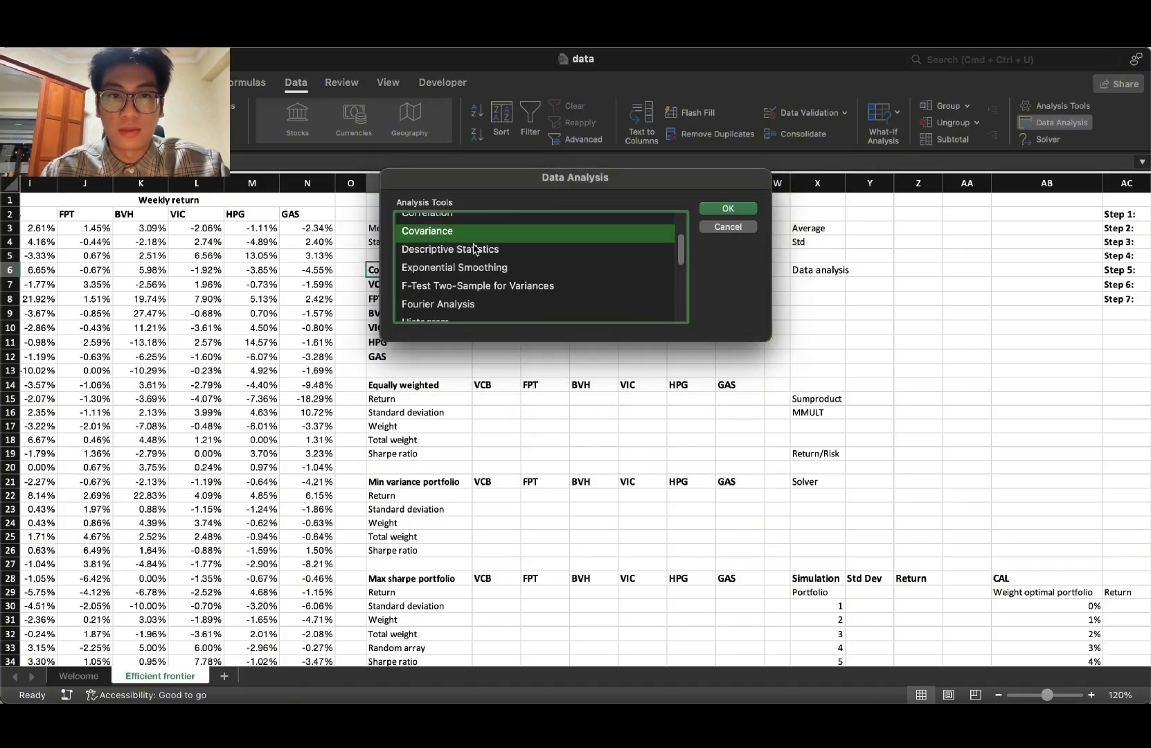
left_click(727, 208)
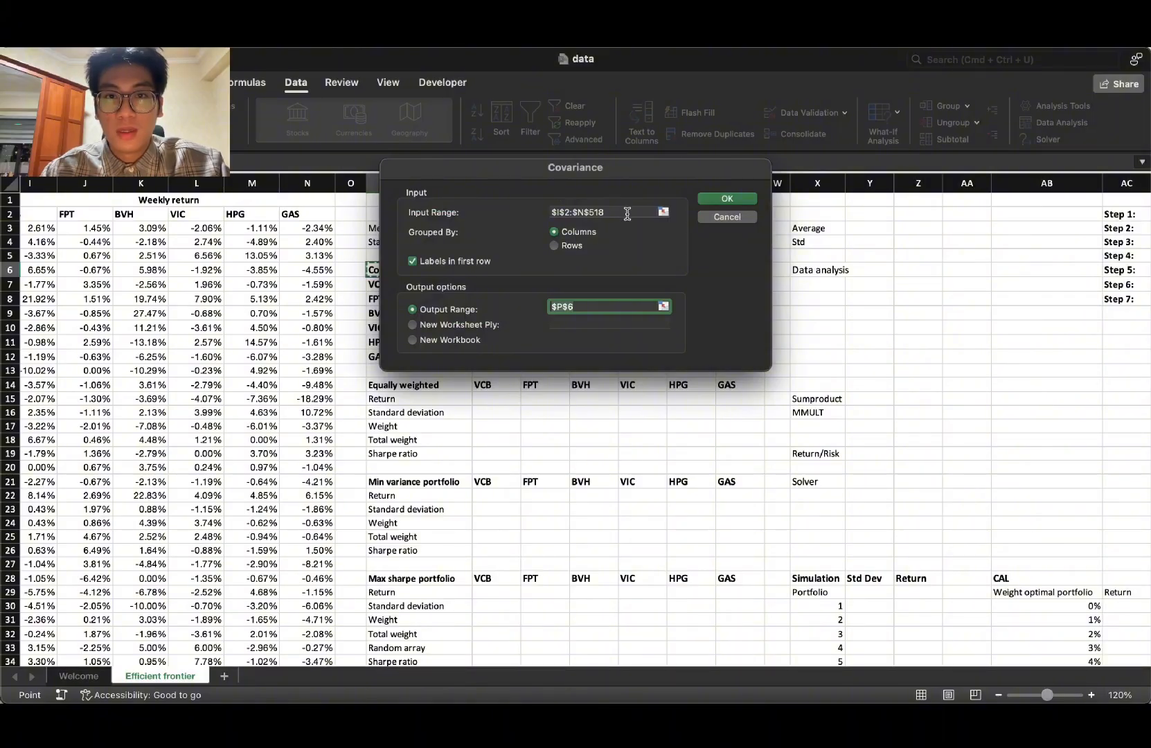
Step: Select the weekly returns with their ticker labels, I2:N518, as the Covariance input range
left_click_drag(634, 174, 745, 181)
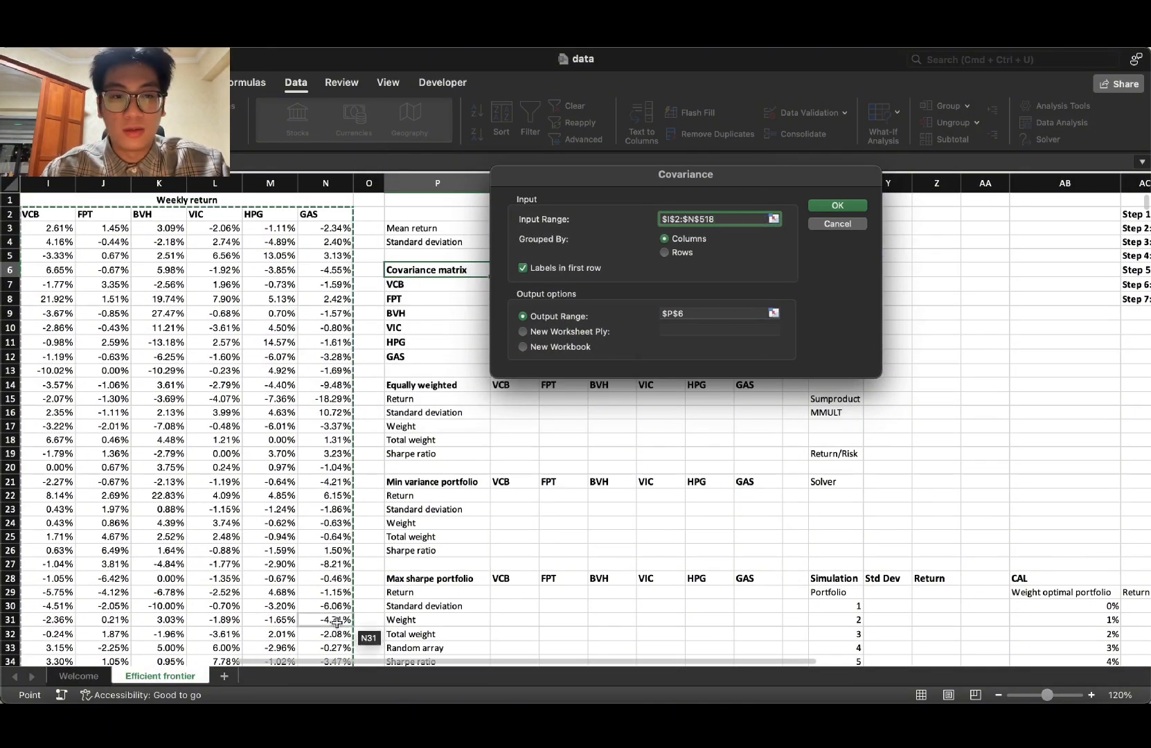
scroll(316, 648, "left", 4)
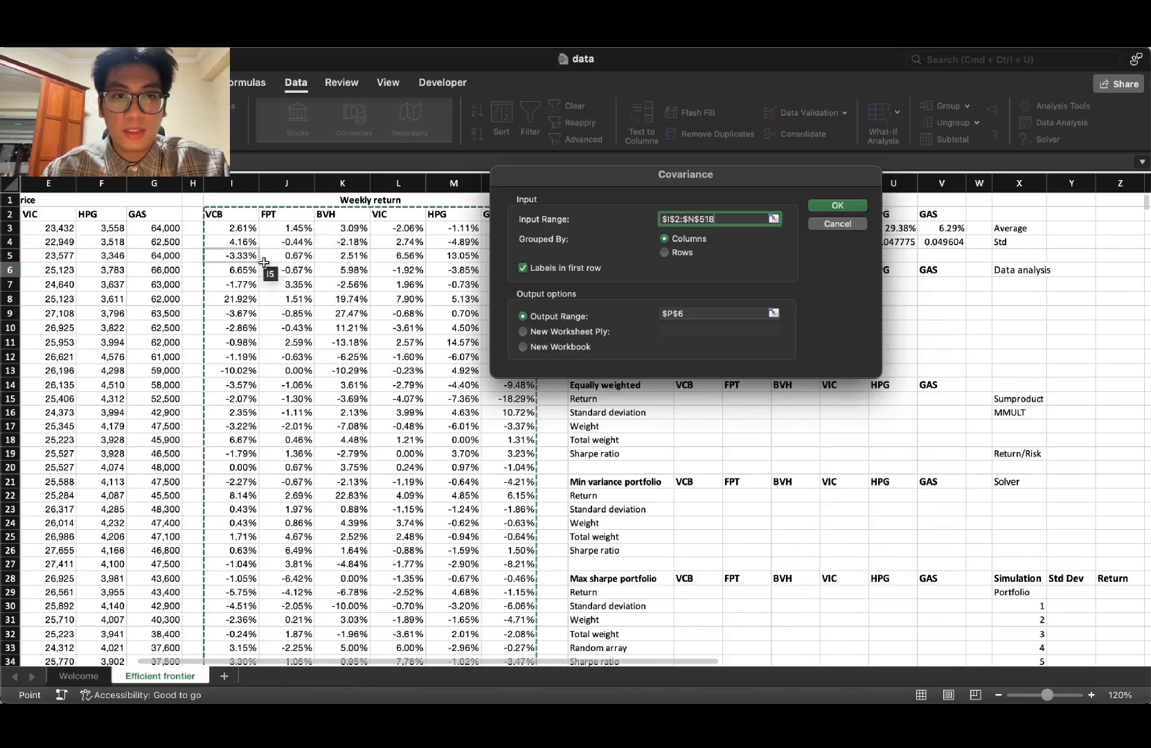
left_click(774, 219)
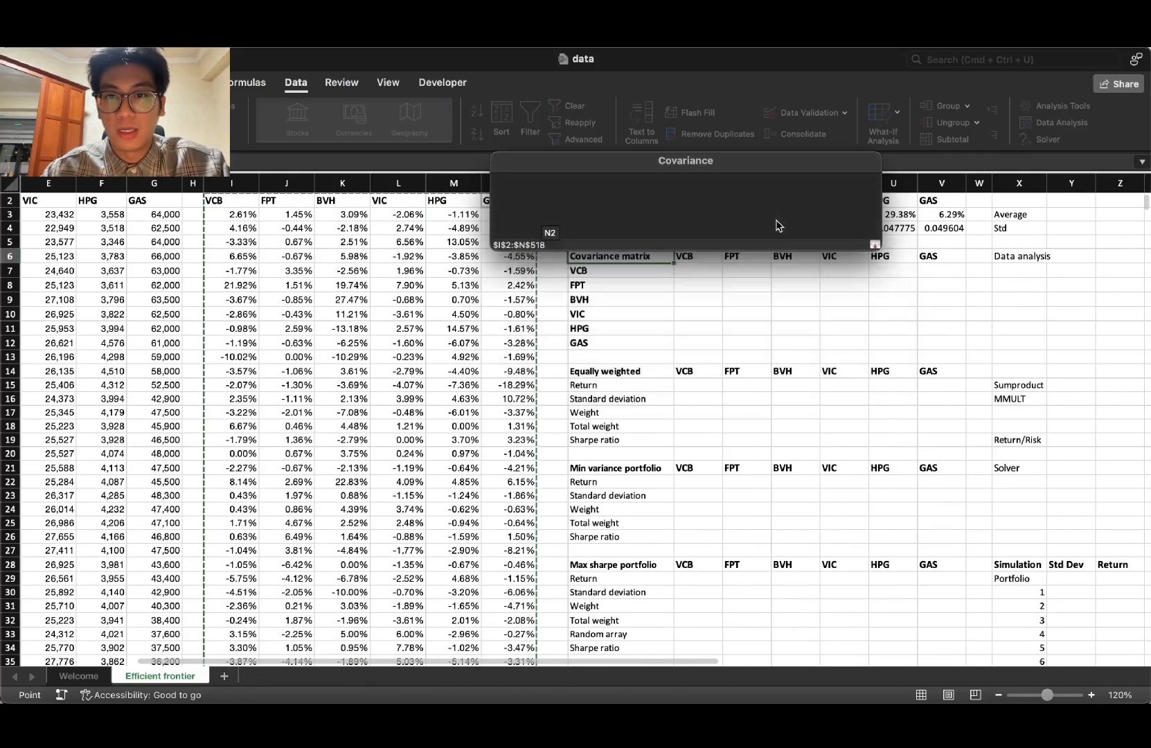
left_click_drag(215, 201, 513, 201)
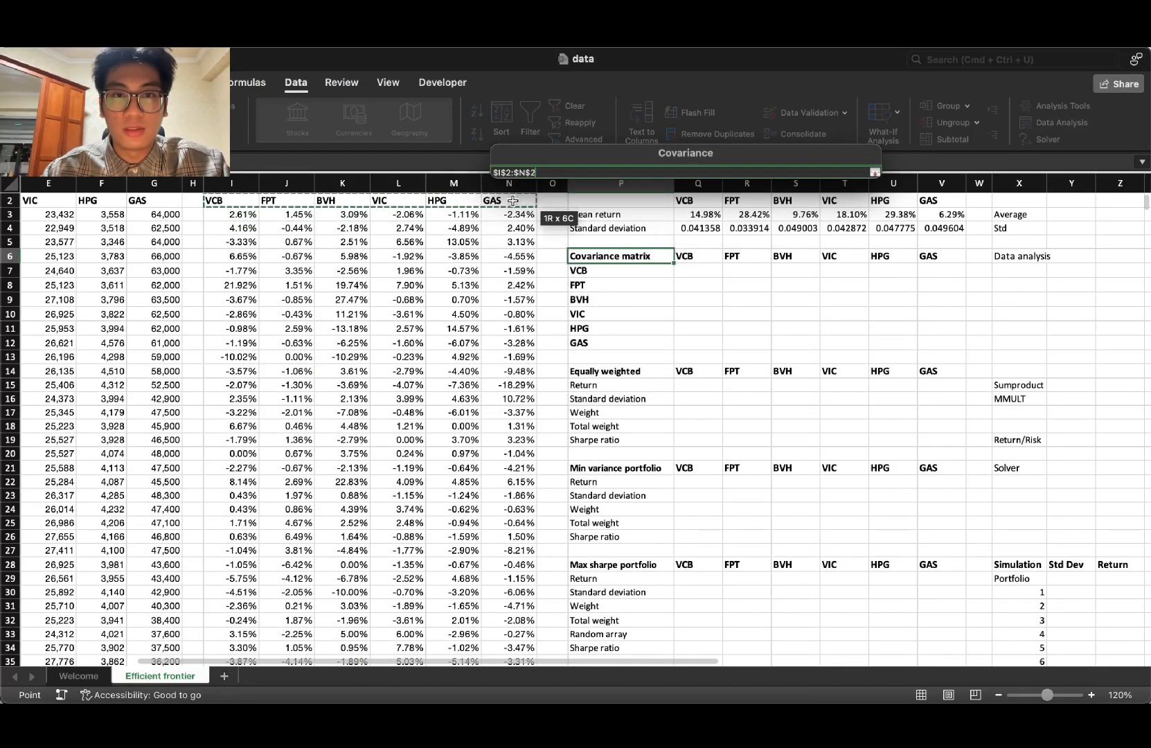
key("super+shift+Down")
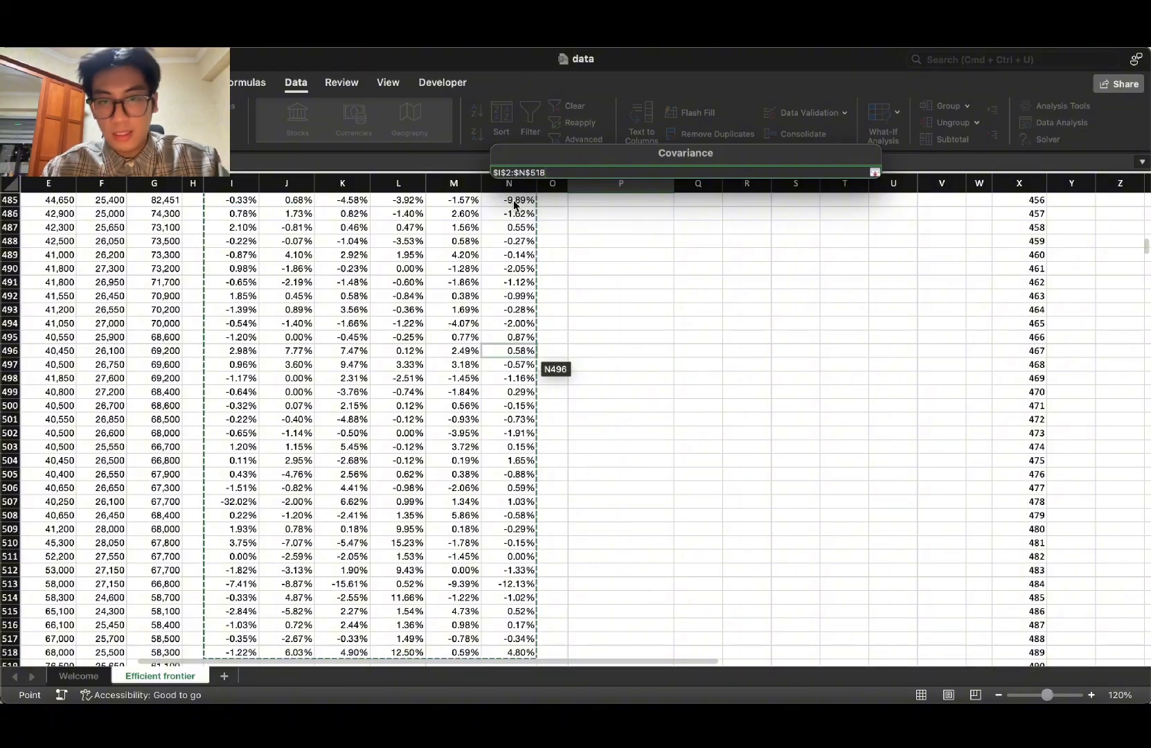
key("Return")
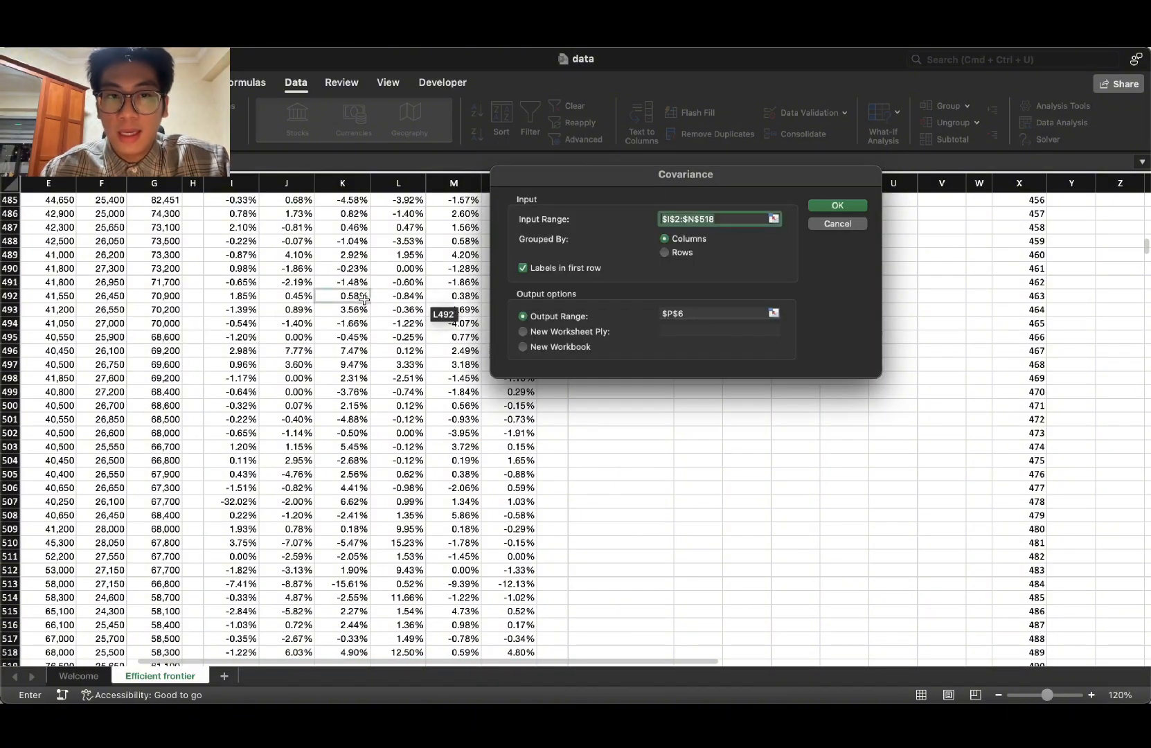
scroll(443, 333, "up", 10)
scroll(392, 437, "up", 20)
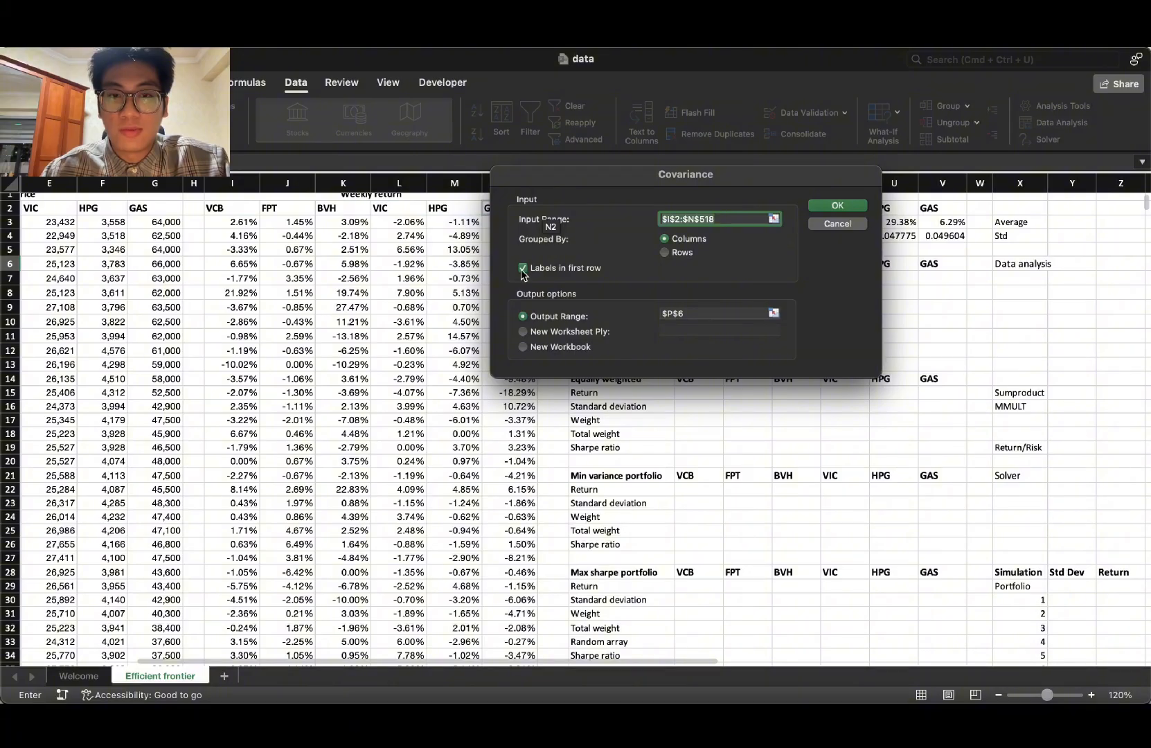
Step: Move the Covariance dialog clear of the matrix and try to pick P6 as the output cell
left_click_drag(664, 182, 367, 287)
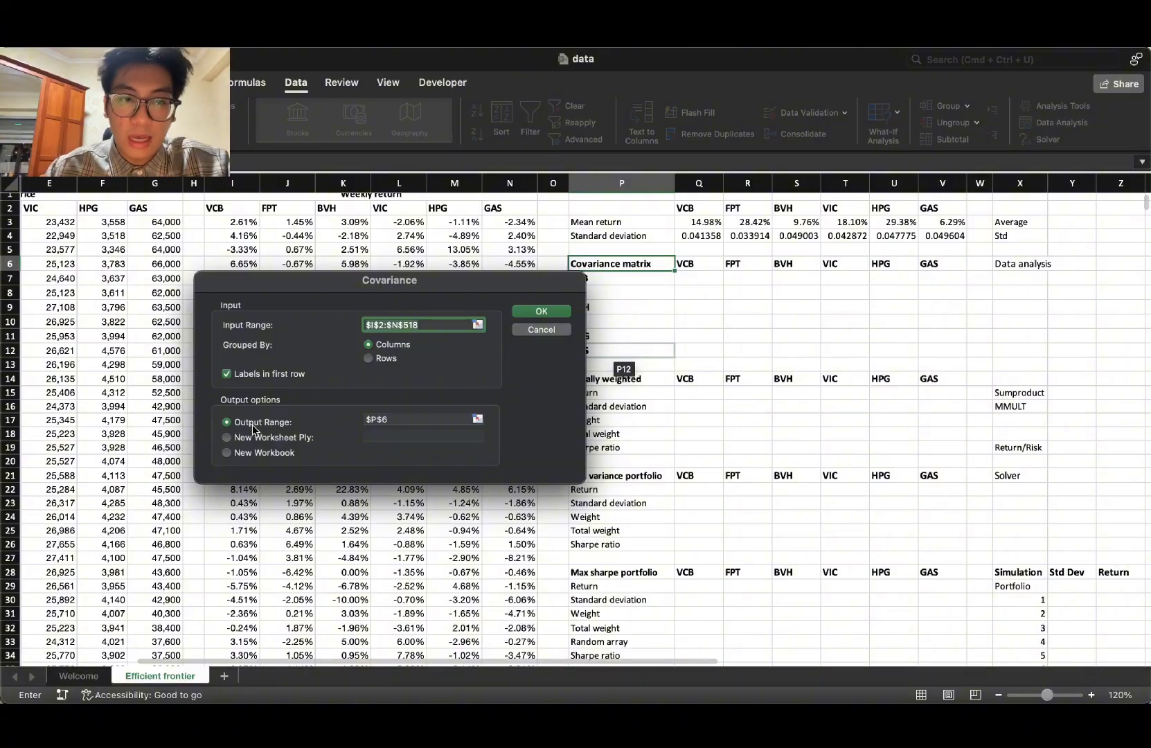
left_click_drag(461, 283, 418, 261)
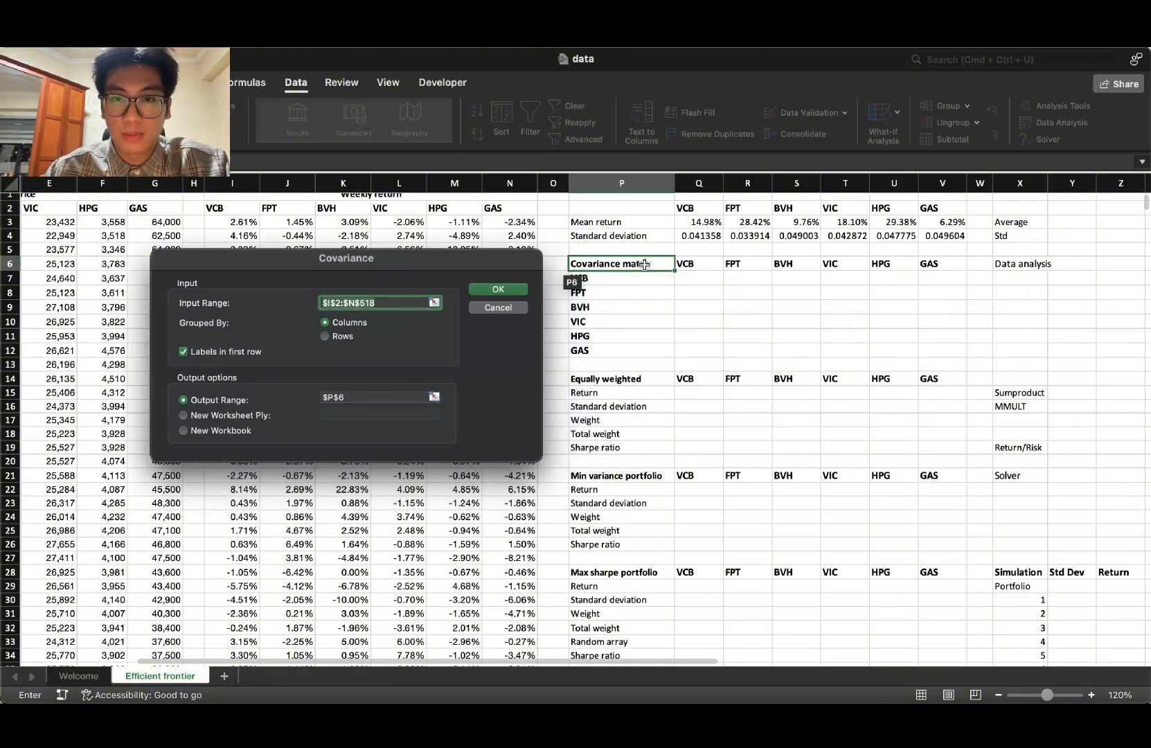
left_click(607, 264)
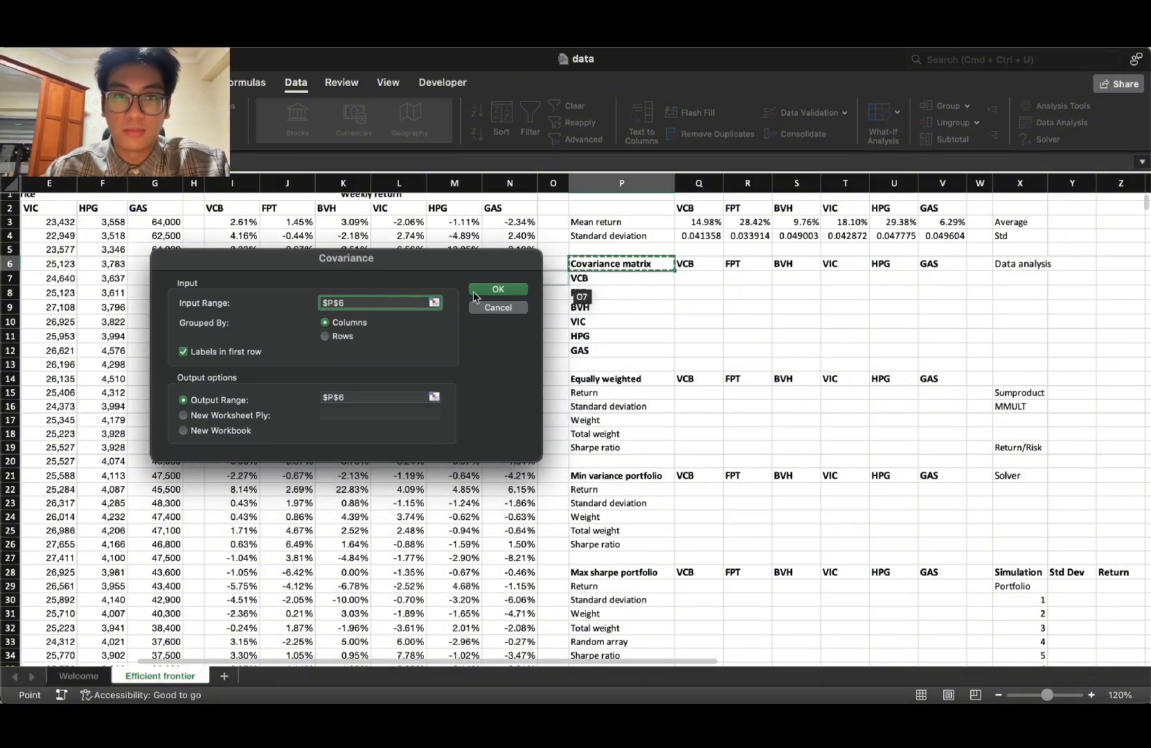
key("super+z")
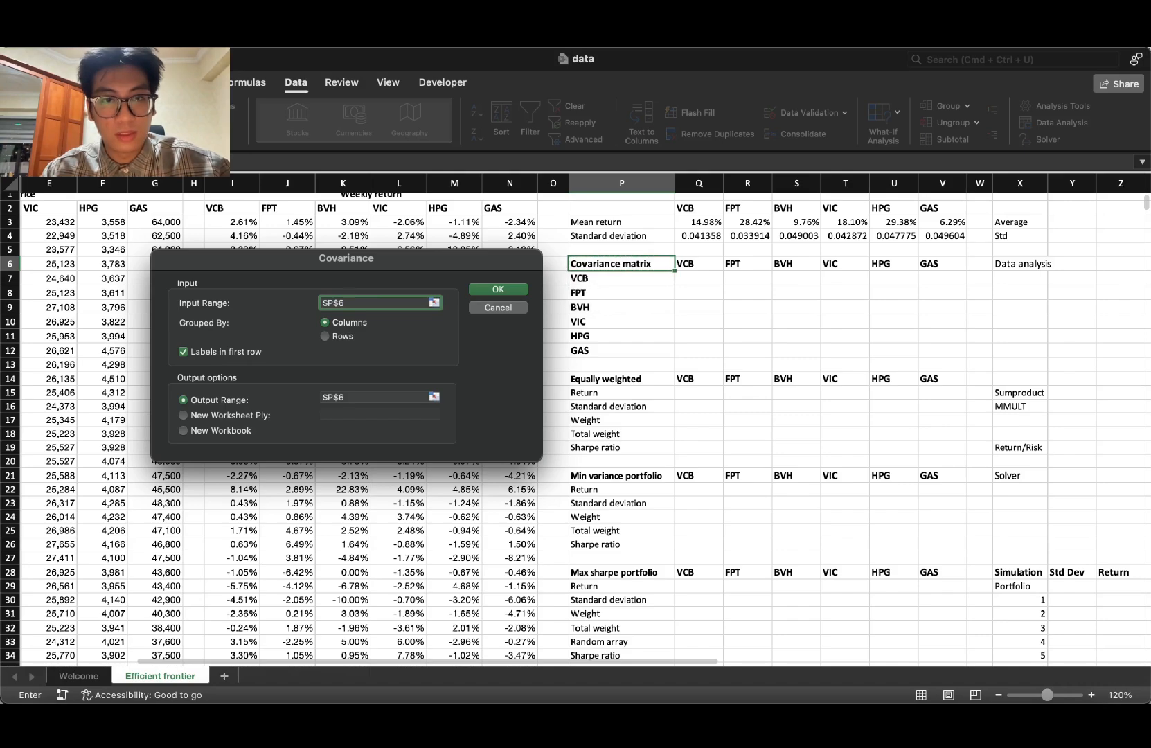
Step: Reset the Covariance input range to the weekly return columns including their header row, I2:N518
left_click(434, 303)
left_click_drag(232, 208, 490, 208)
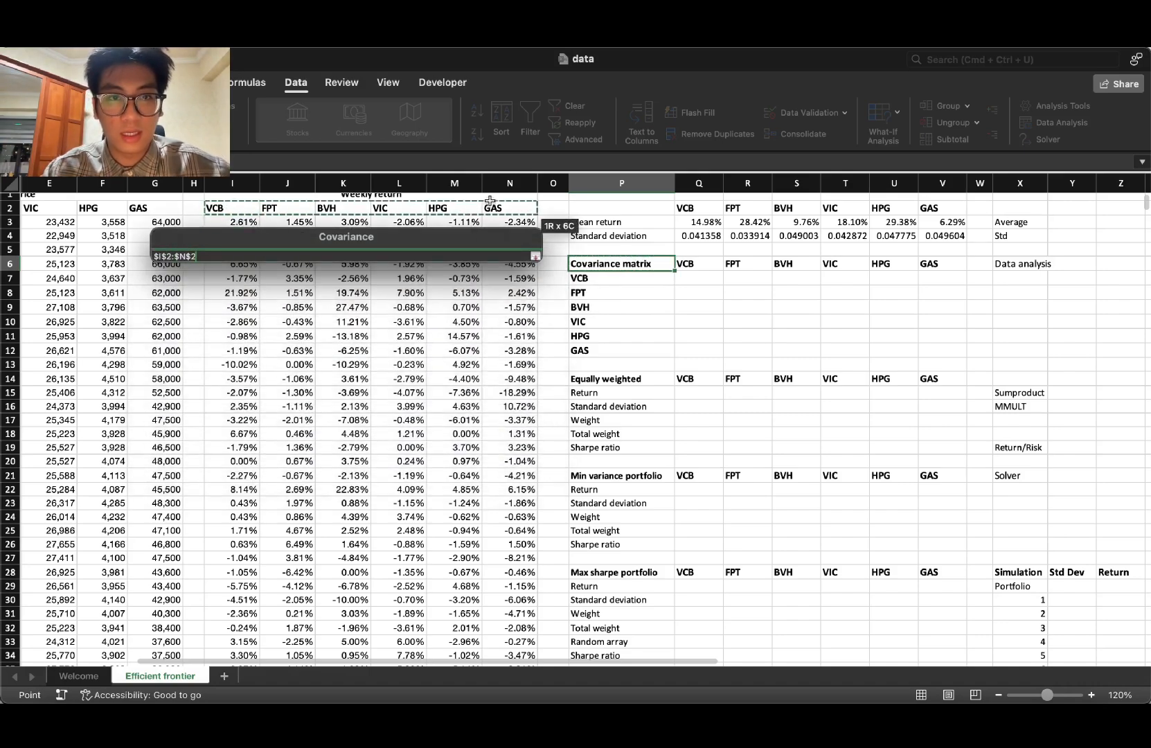
key("super+shift+Down")
key("Return")
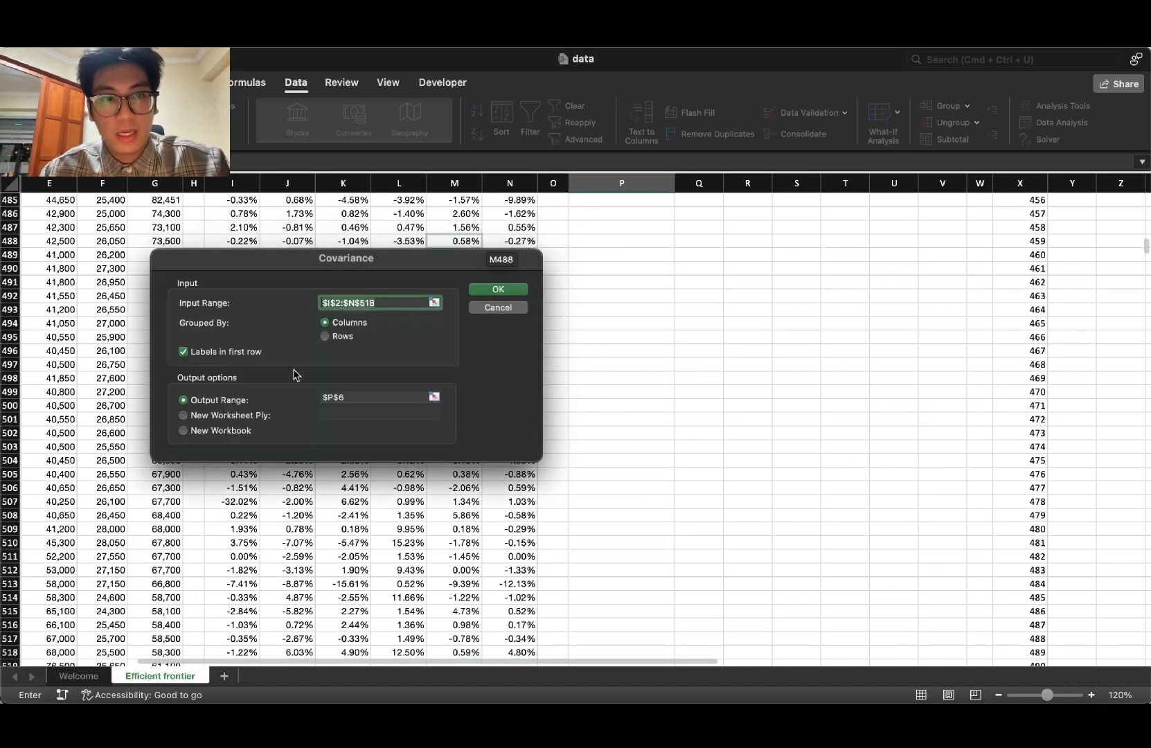
Step: Keep P6 as the output range, run the covariance calculation and accept overwriting the existing cells P6:V12
left_click(434, 397)
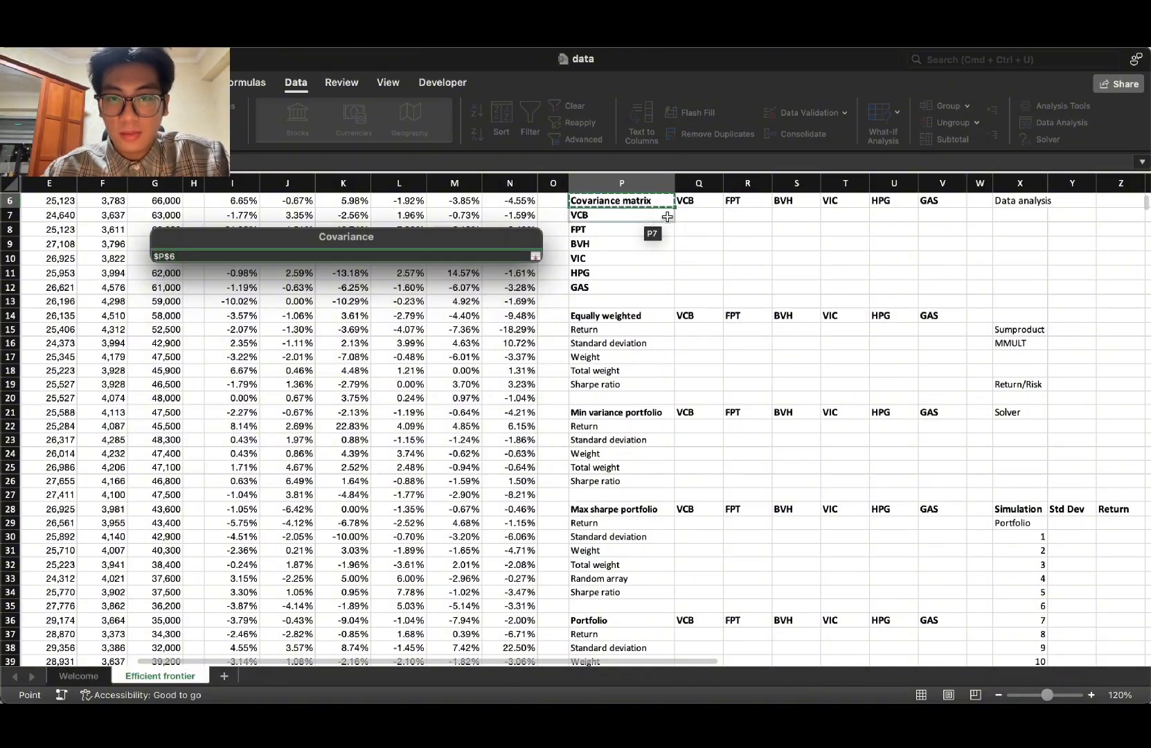
scroll(648, 208, "up", 5)
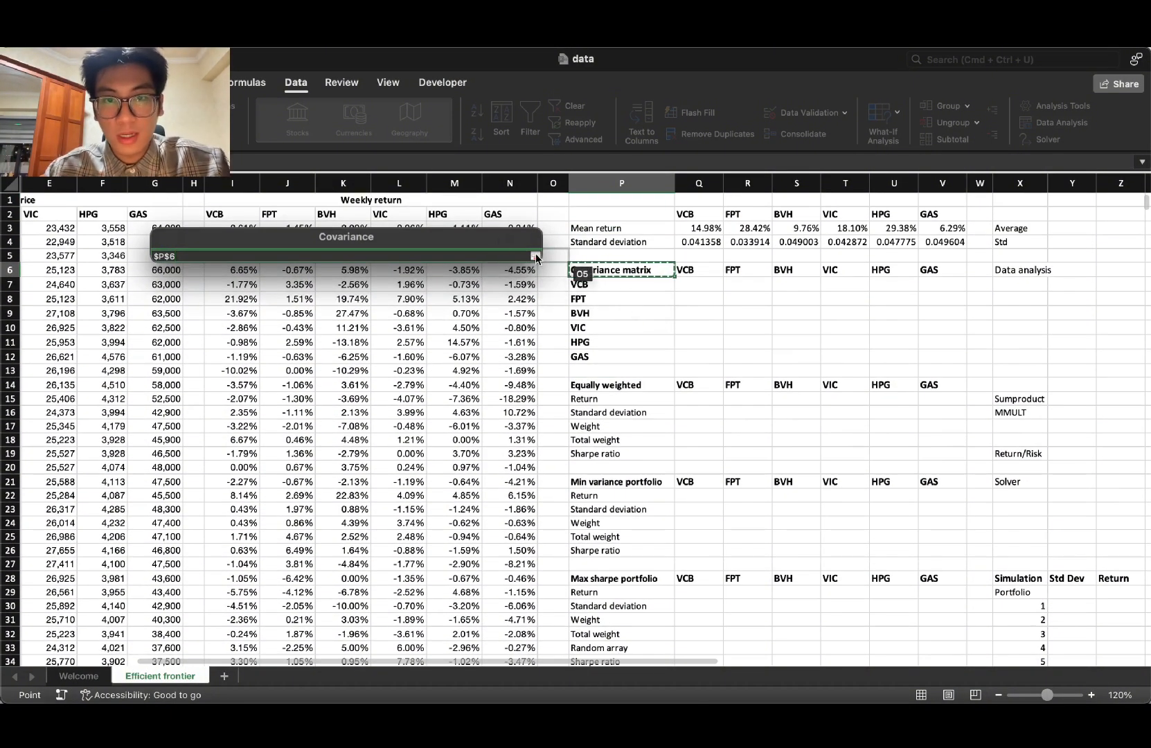
left_click(536, 256)
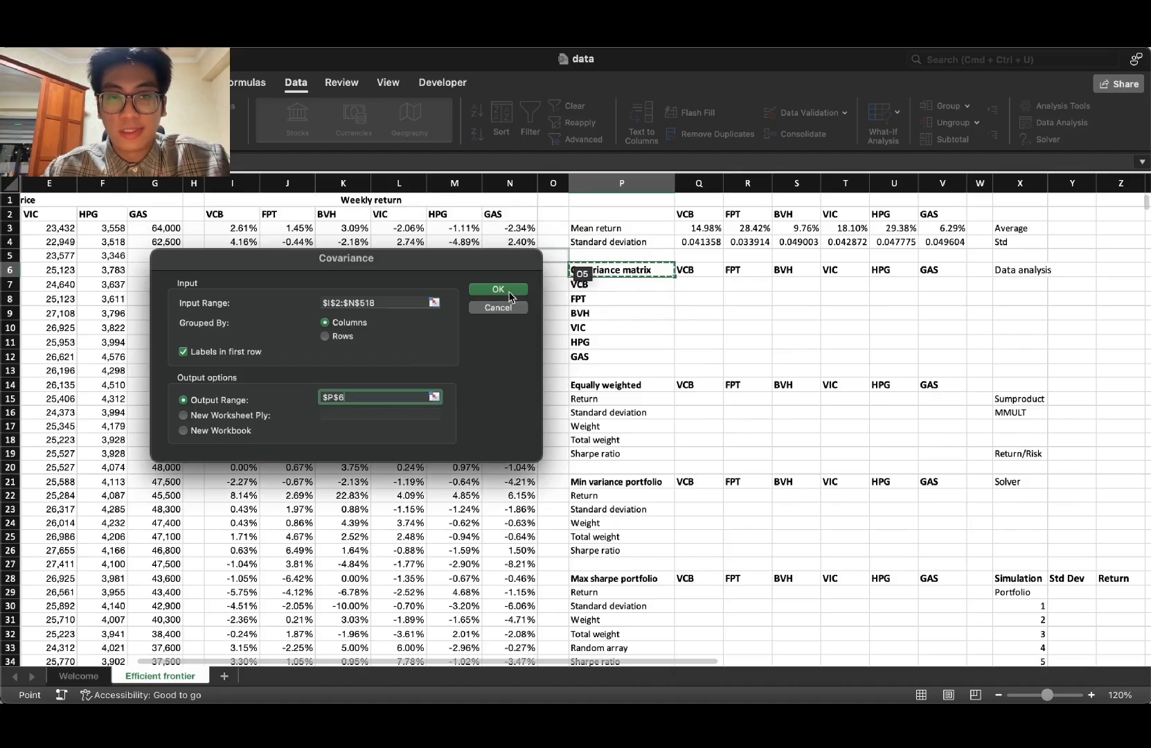
left_click(508, 292)
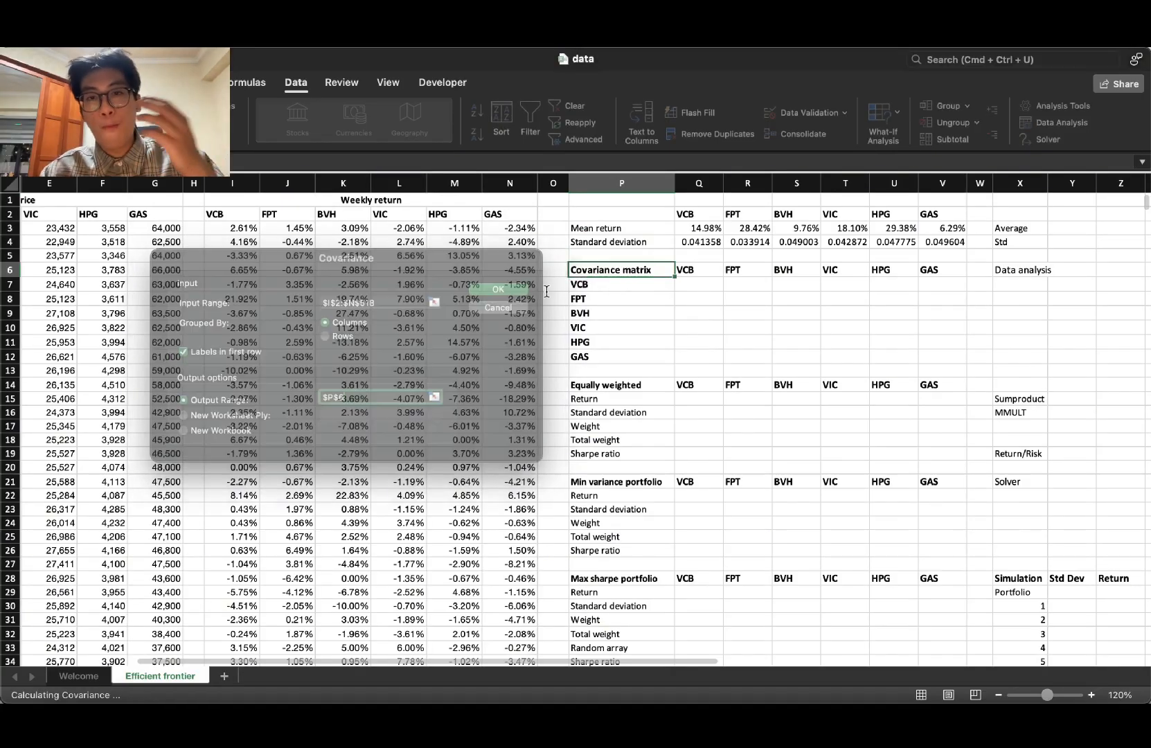
left_click_drag(506, 270, 647, 302)
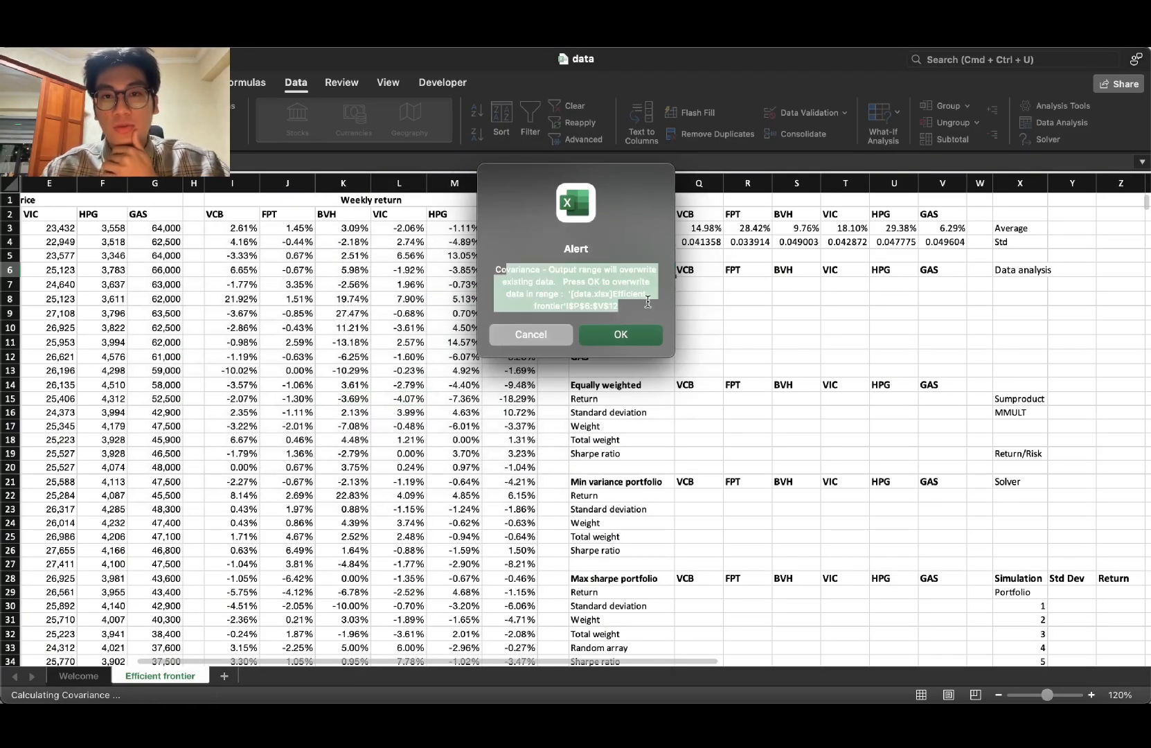
left_click(647, 302)
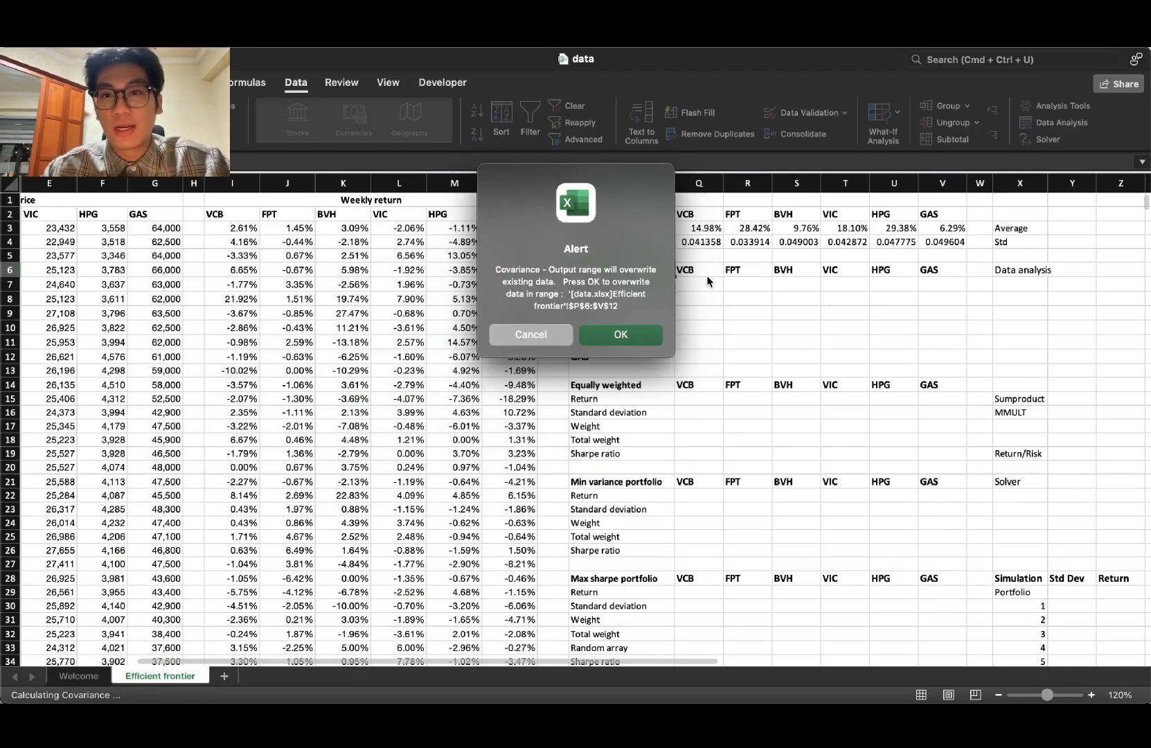
left_click(610, 338)
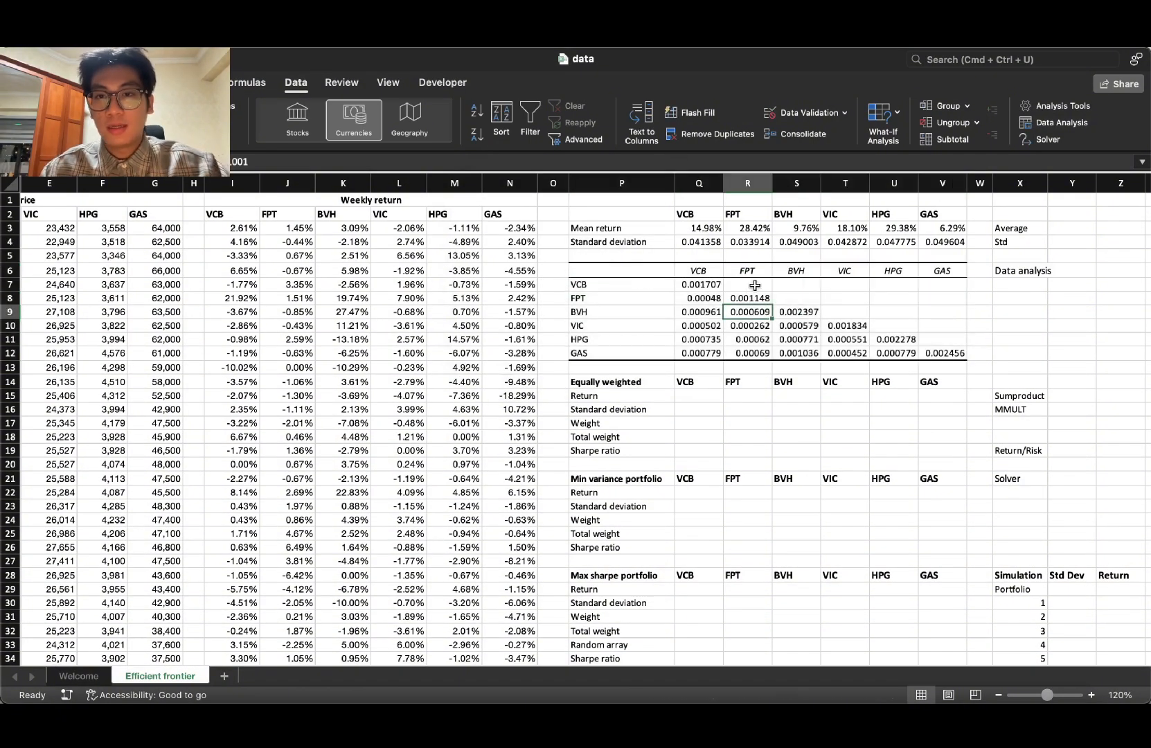
Step: Make the covariance matrix's ticker headers in Q6:V6 and row labels in P7:P12 bold
left_click_drag(706, 270, 942, 270)
key("super+b")
left_click_drag(658, 285, 644, 351)
key("super+b")
Step: Enter the title "Covariance matrix" in P6 and make it bold
left_click(642, 269)
type("Covari")
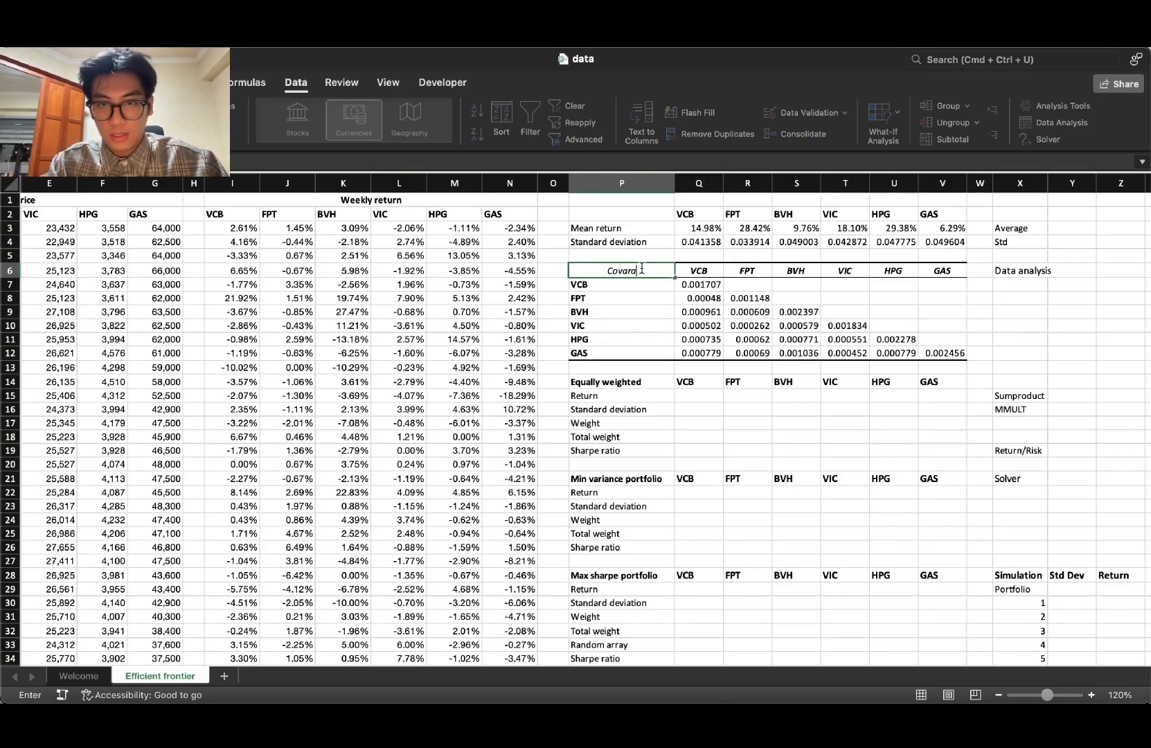
type("ancec matrix")
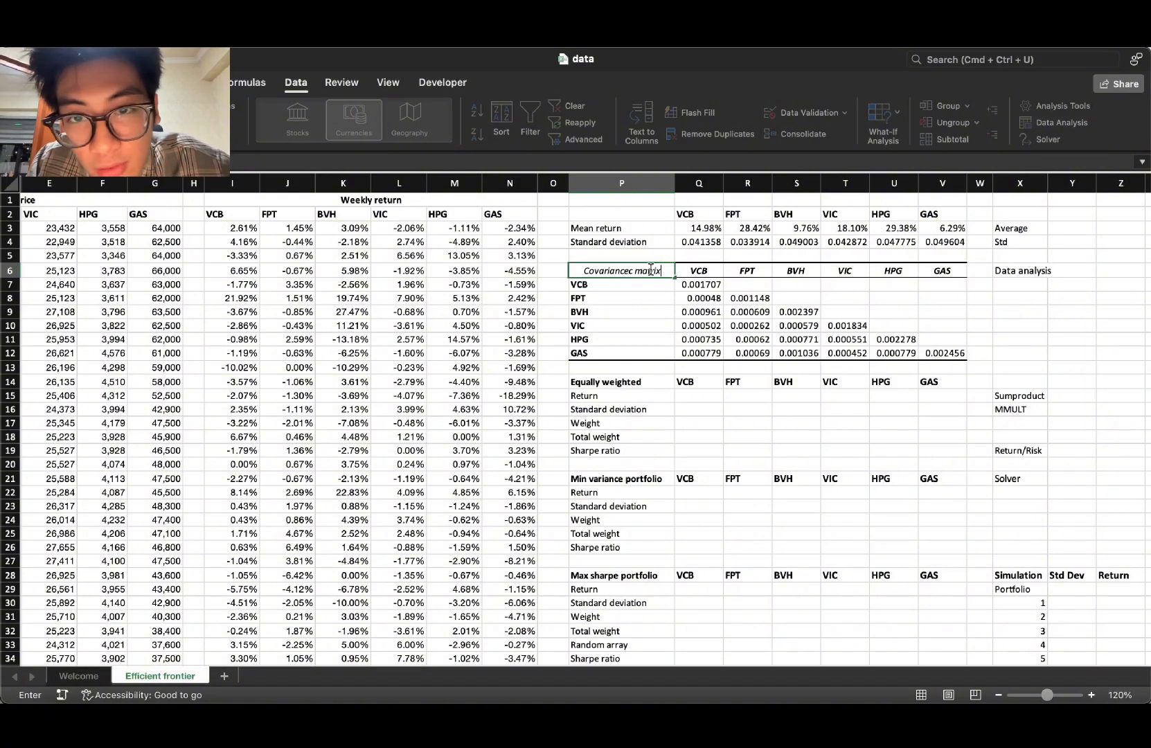
left_click(628, 270)
key("BackSpace")
key("Return")
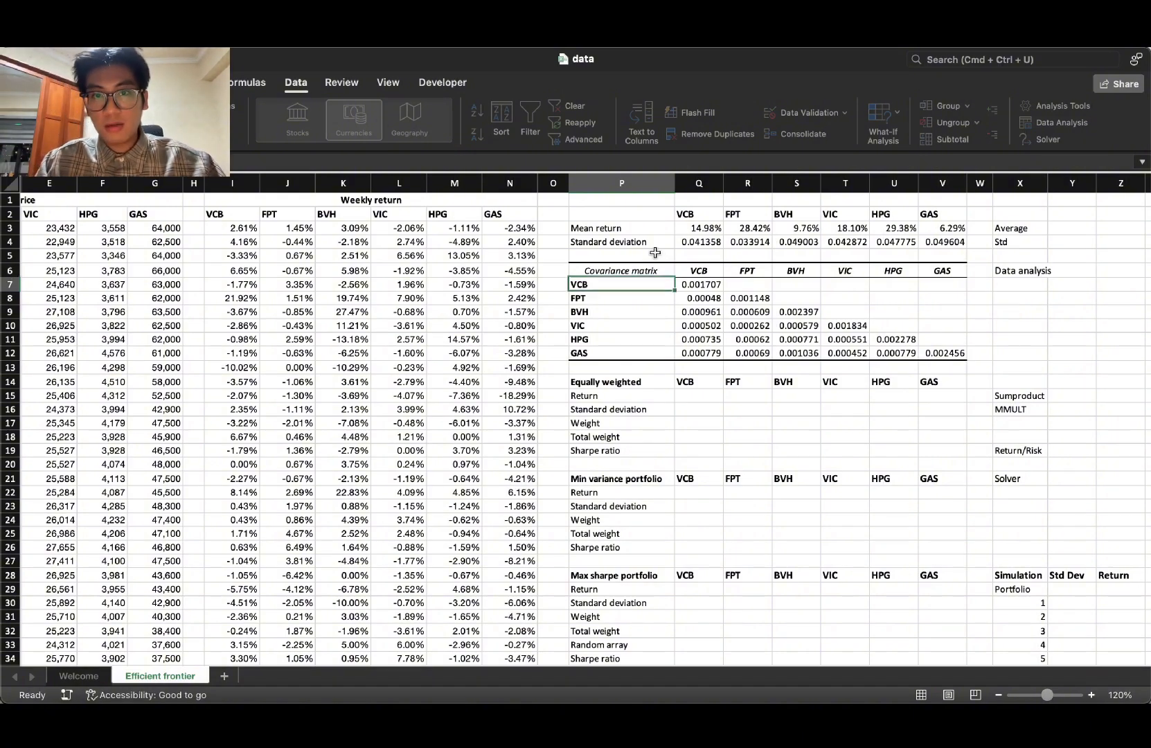
left_click(661, 272)
key("super+b")
Step: Fill the rest of the matrix's VCB row by entering =TRANSPOSE(Q8:Q12) in R7
left_click(786, 299)
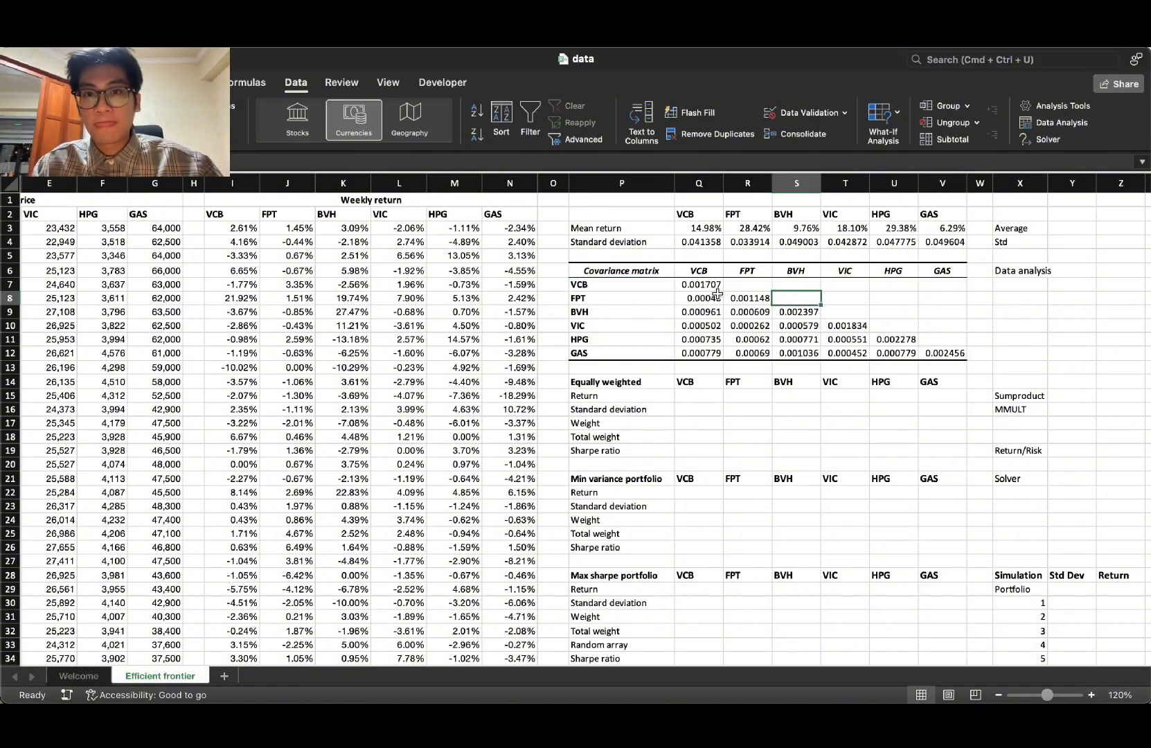
left_click_drag(702, 286, 948, 351)
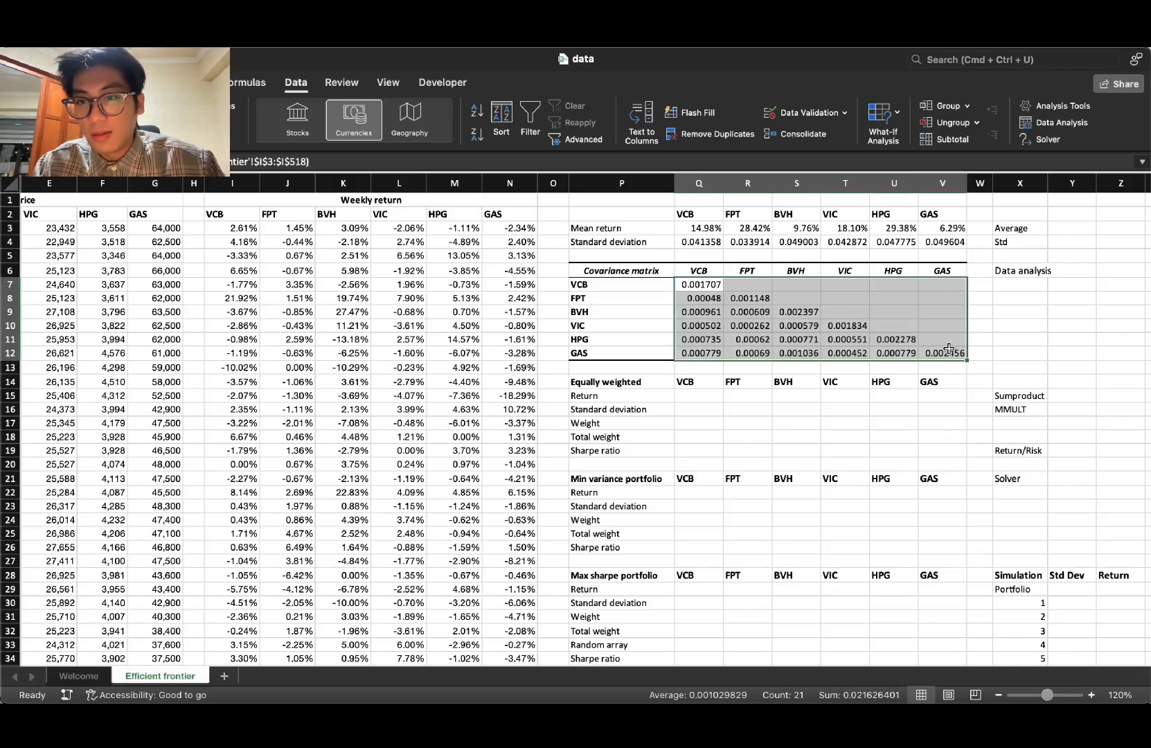
left_click(948, 342)
left_click(747, 284)
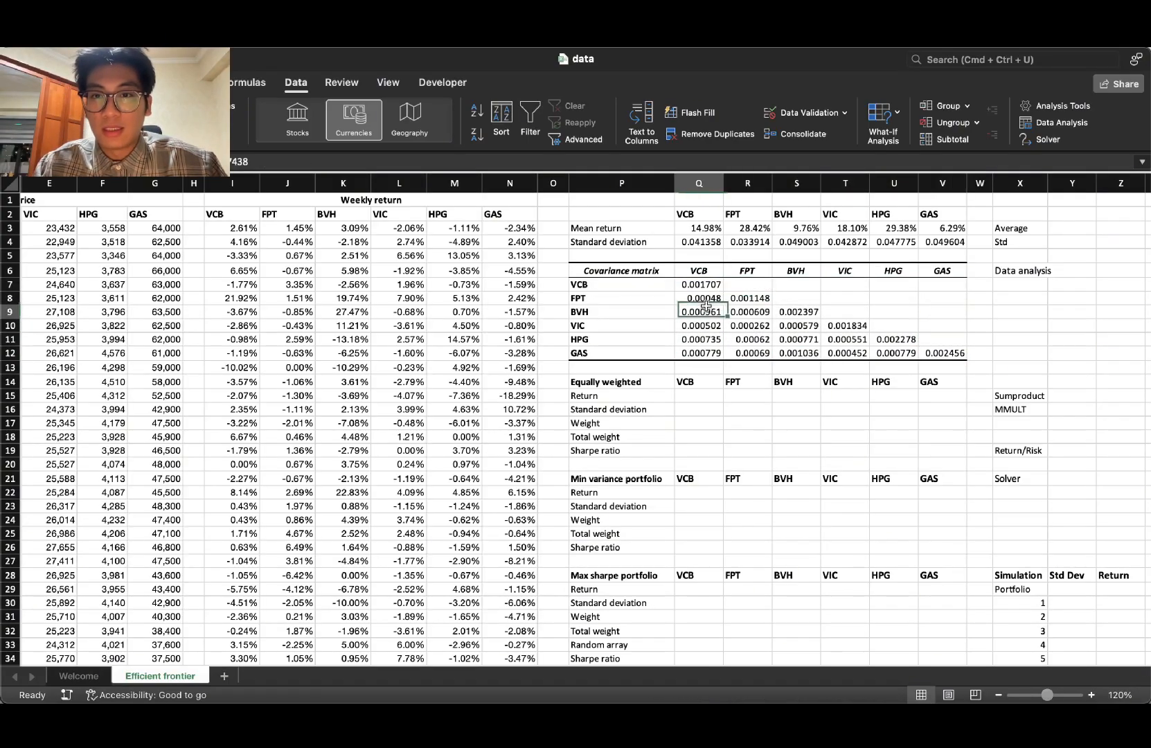
type("=transpo")
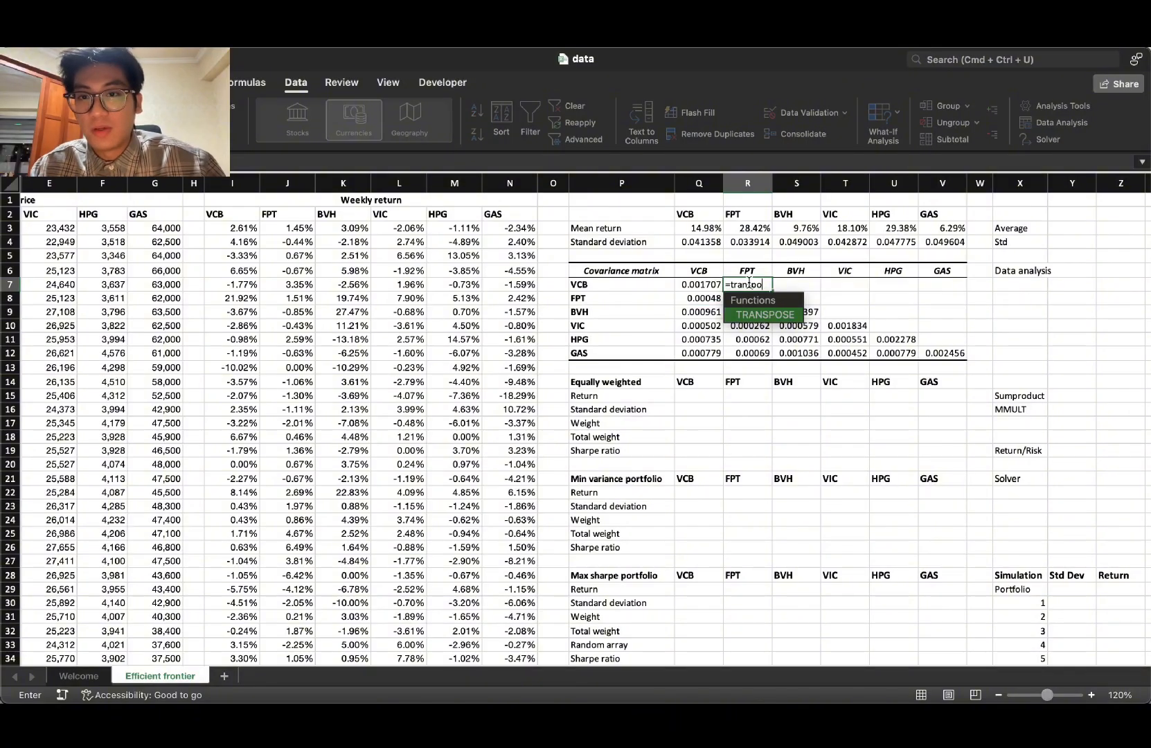
key("Tab")
left_click_drag(704, 299, 699, 354)
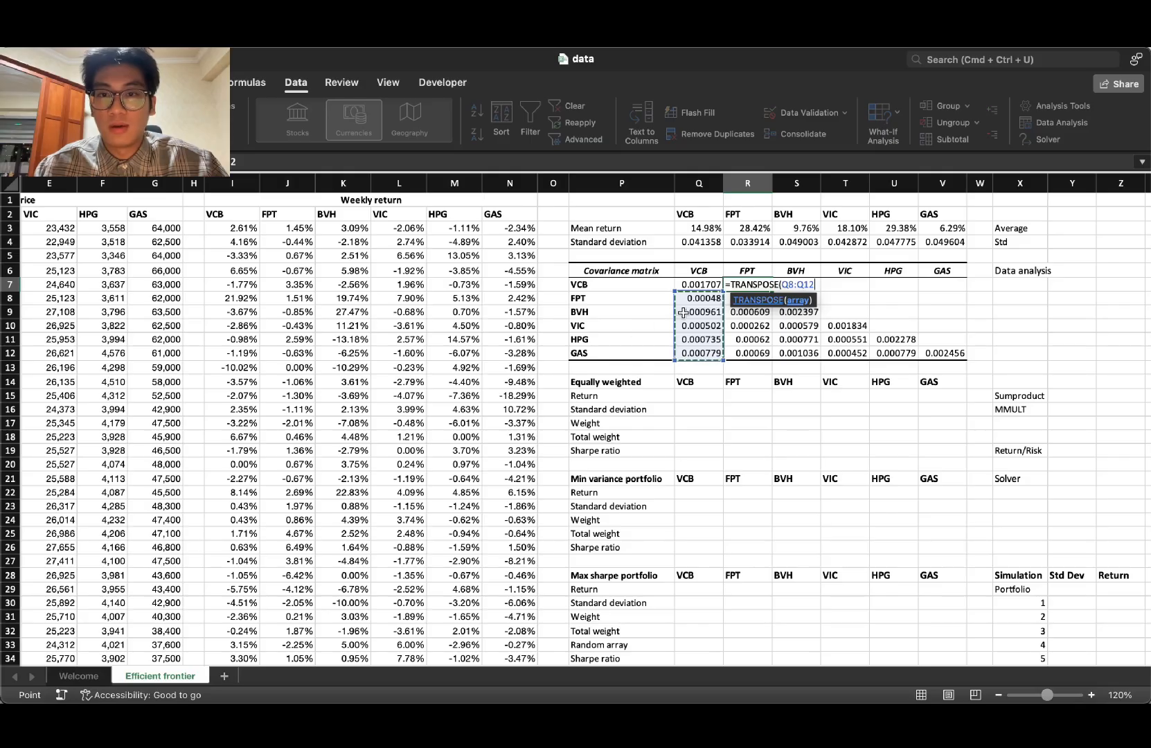
left_click_drag(695, 299, 693, 355)
key("Return")
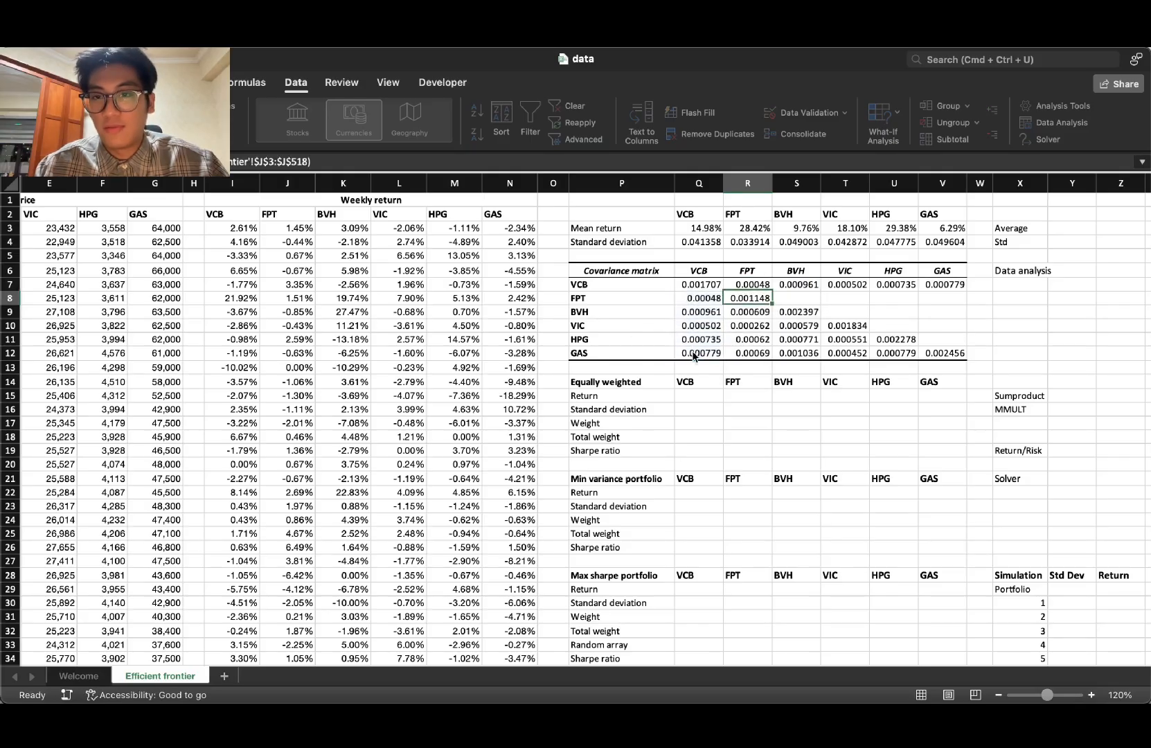
Step: Fill the rest of the covariance matrix's FPT row by entering =TRANSPOSE(R9:R12) in S8
left_click(780, 298)
type("=TRANSPOSE(")
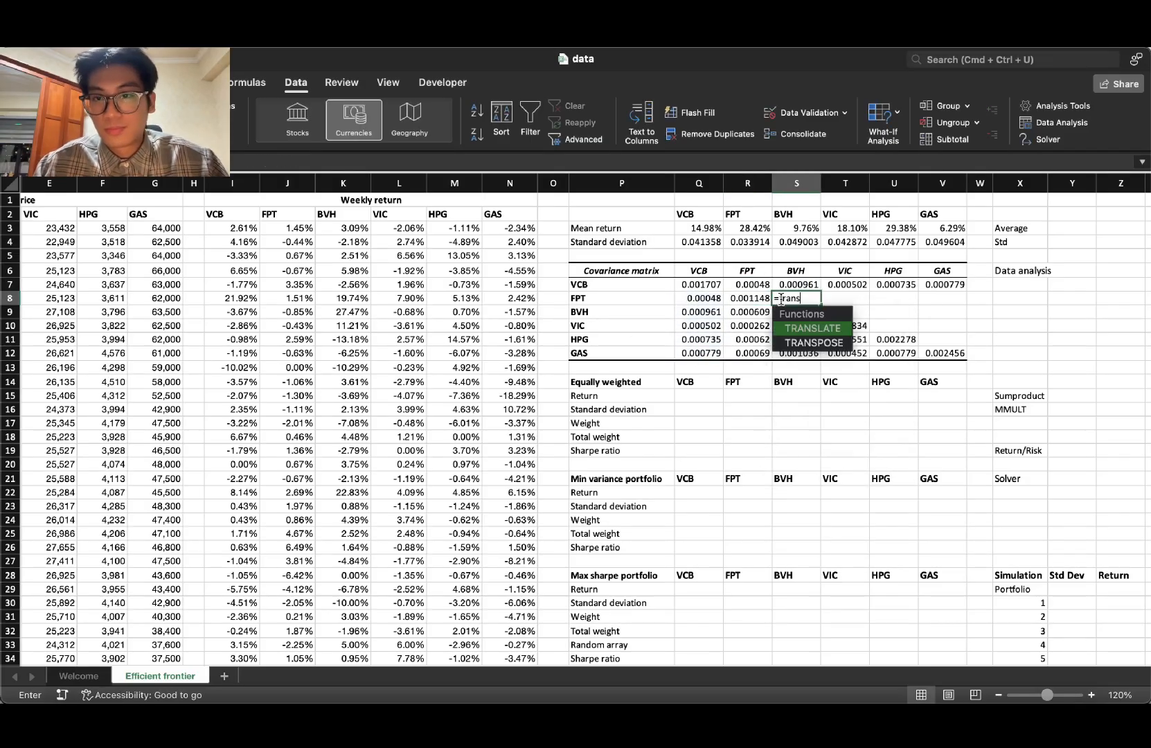
left_click_drag(749, 316, 749, 354)
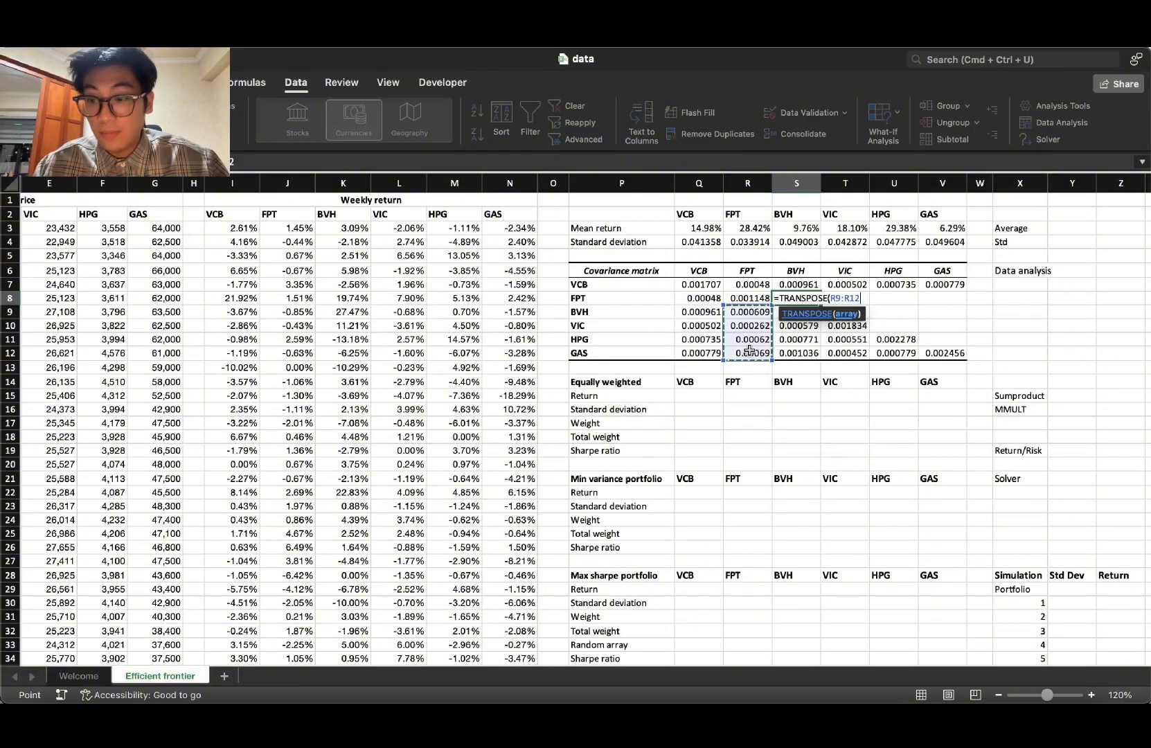
key("Return")
Step: Fill the rest of the matrix's BVH row by entering =TRANSPOSE(S10:S12) in T9
left_click(856, 315)
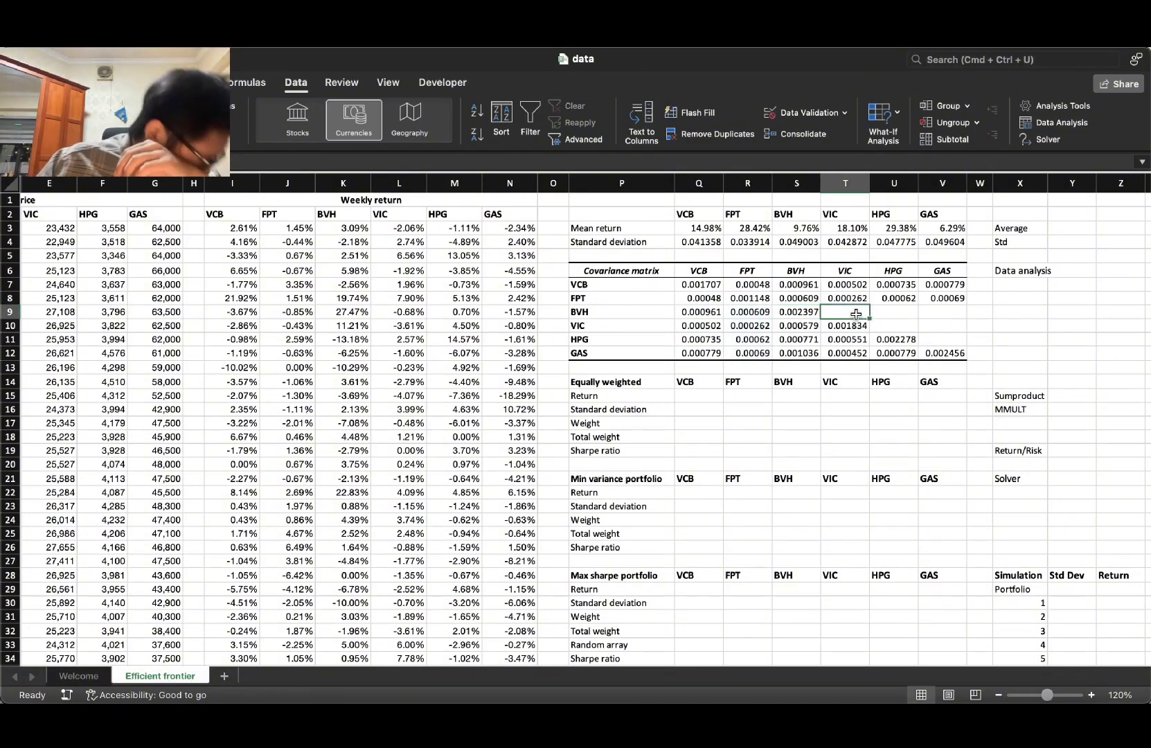
type("=trans")
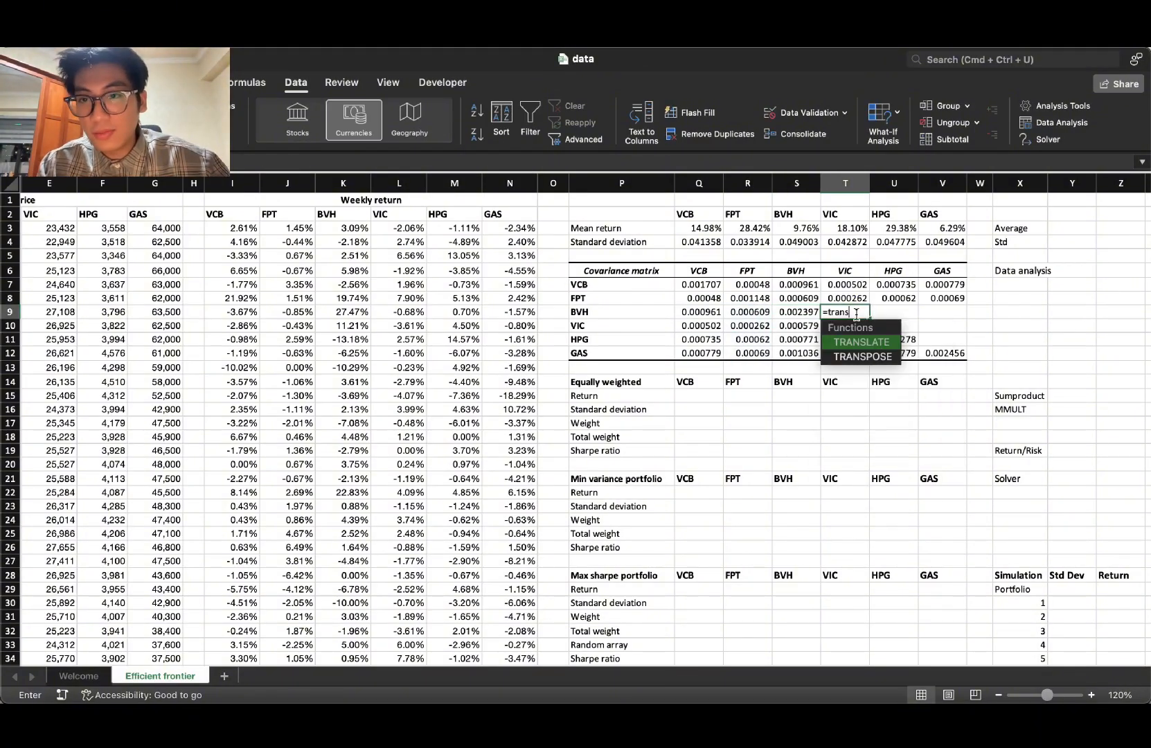
double_click(859, 357)
left_click_drag(795, 325, 797, 355)
key("Return")
Step: Fill the rest of the matrix's VIC row by entering =TRANSPOSE(T11:T12) in U10
left_click(890, 327)
type("=trans")
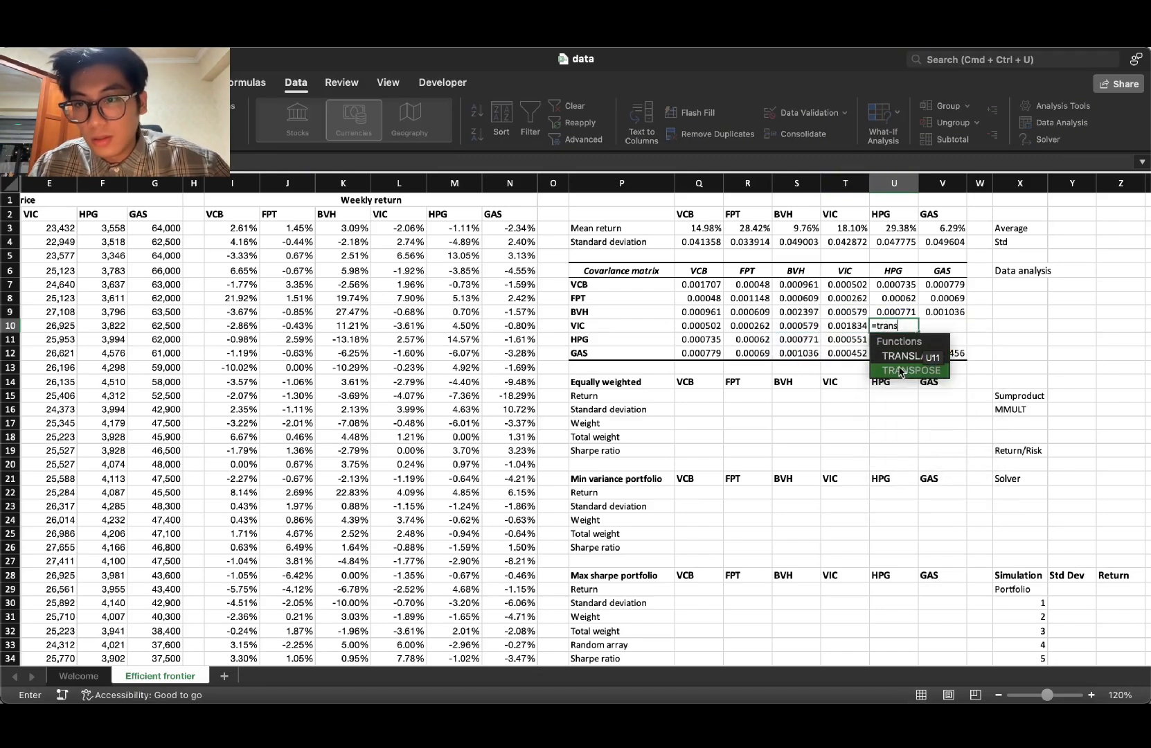
double_click(900, 372)
left_click_drag(846, 340, 848, 353)
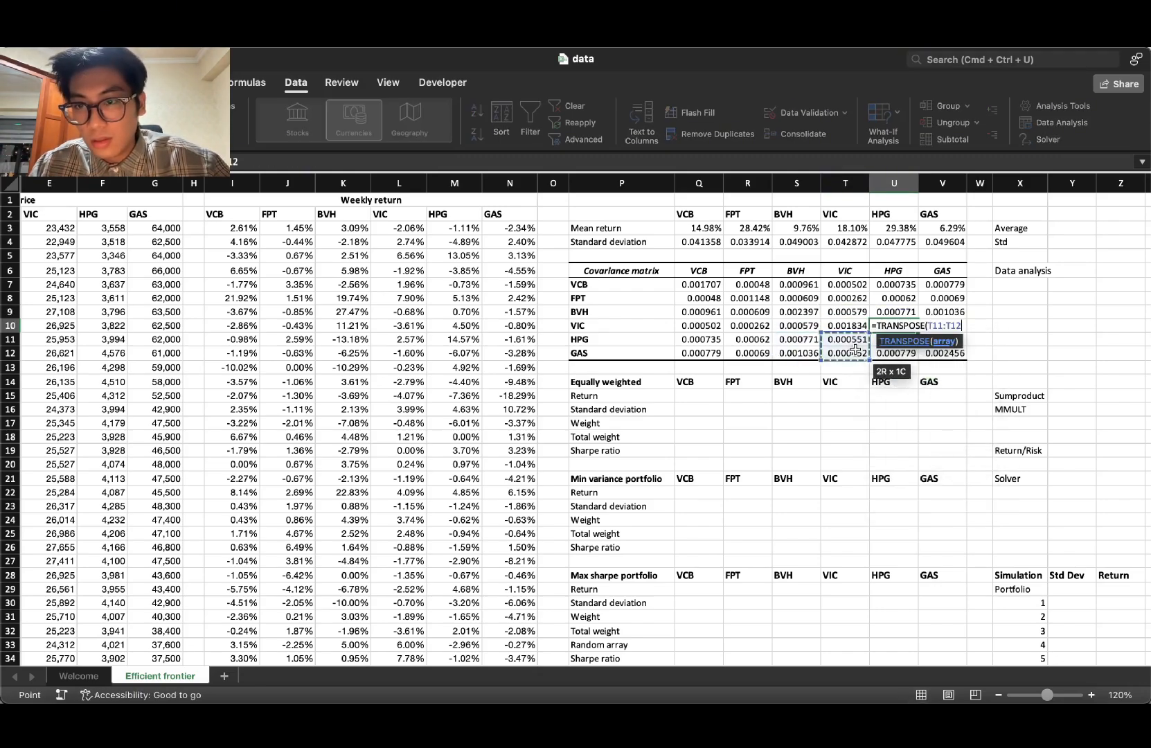
key("Return")
Step: Complete the matrix's HPG row by entering =TRANSPOSE(U12) in V11
left_click(957, 338)
type("=trans")
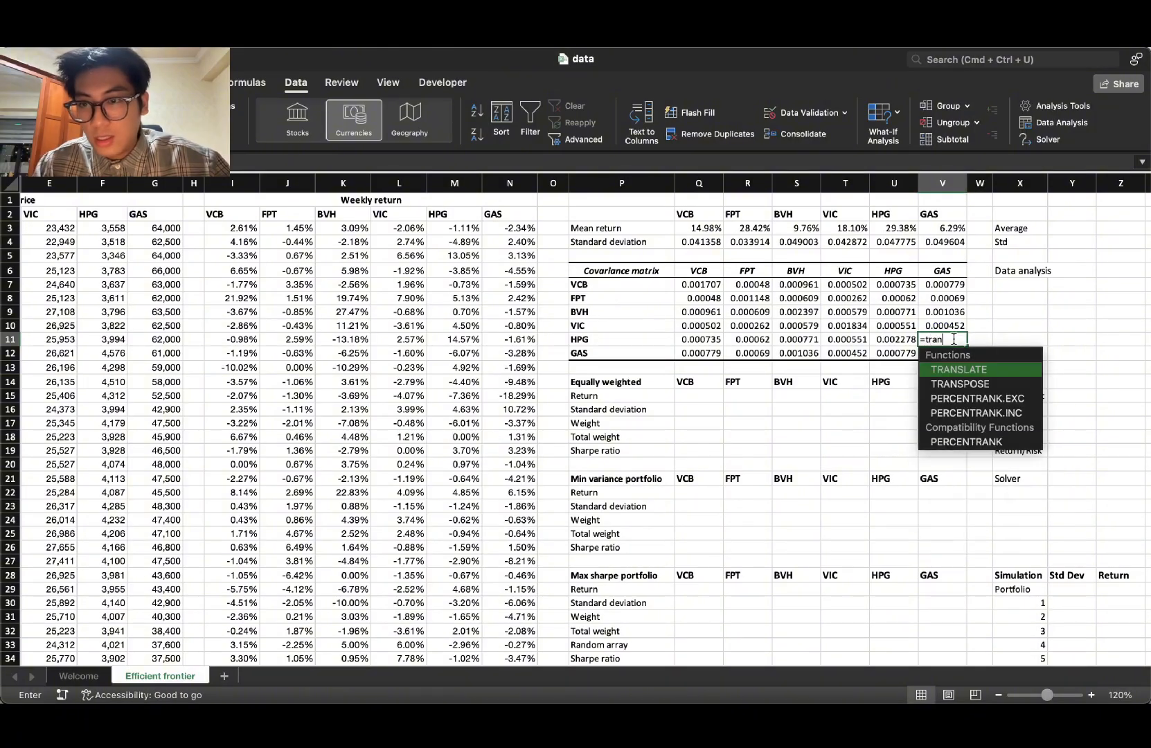
double_click(955, 385)
left_click(894, 355)
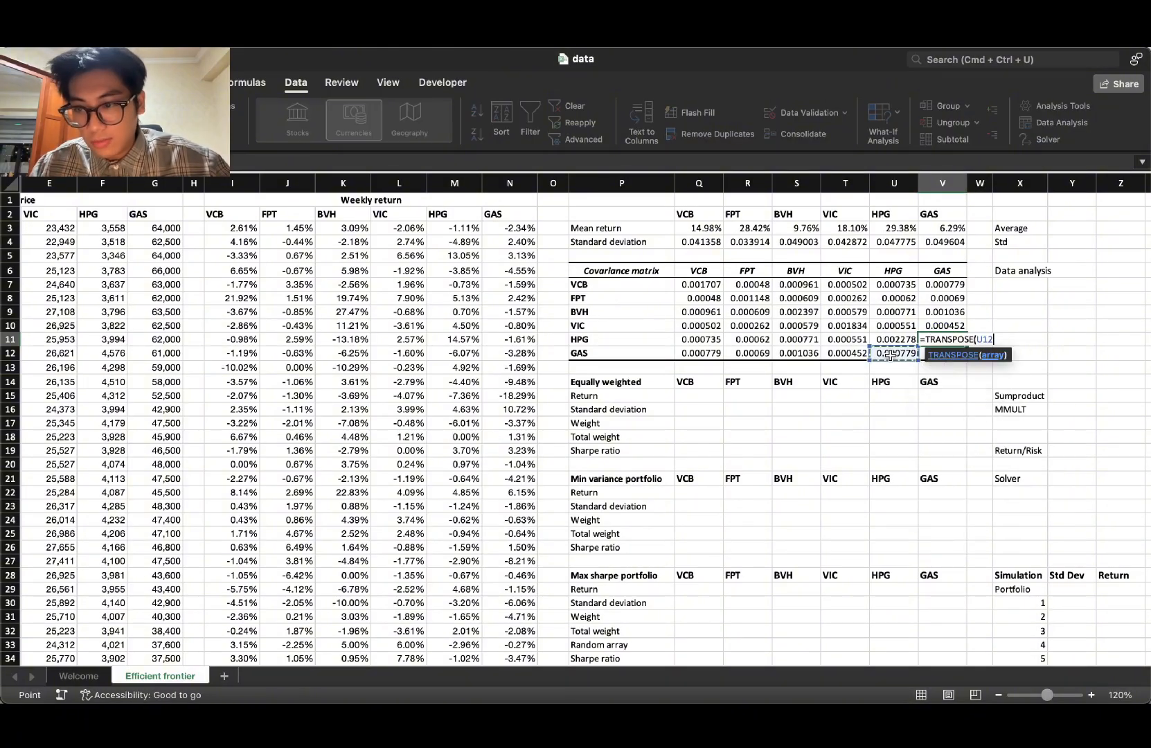
key("Return")
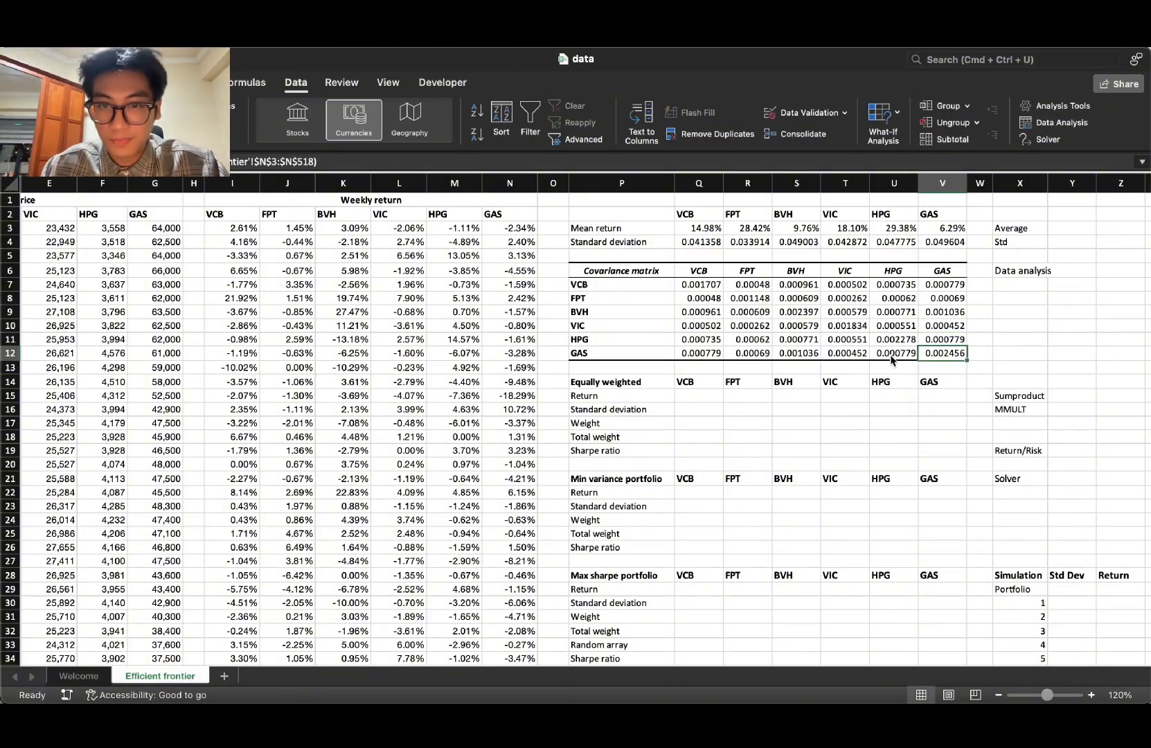
Step: Review the completed covariance matrix and the Step 5 entry in the sheet's list of workflow steps
left_click_drag(631, 270, 953, 357)
left_click(982, 352)
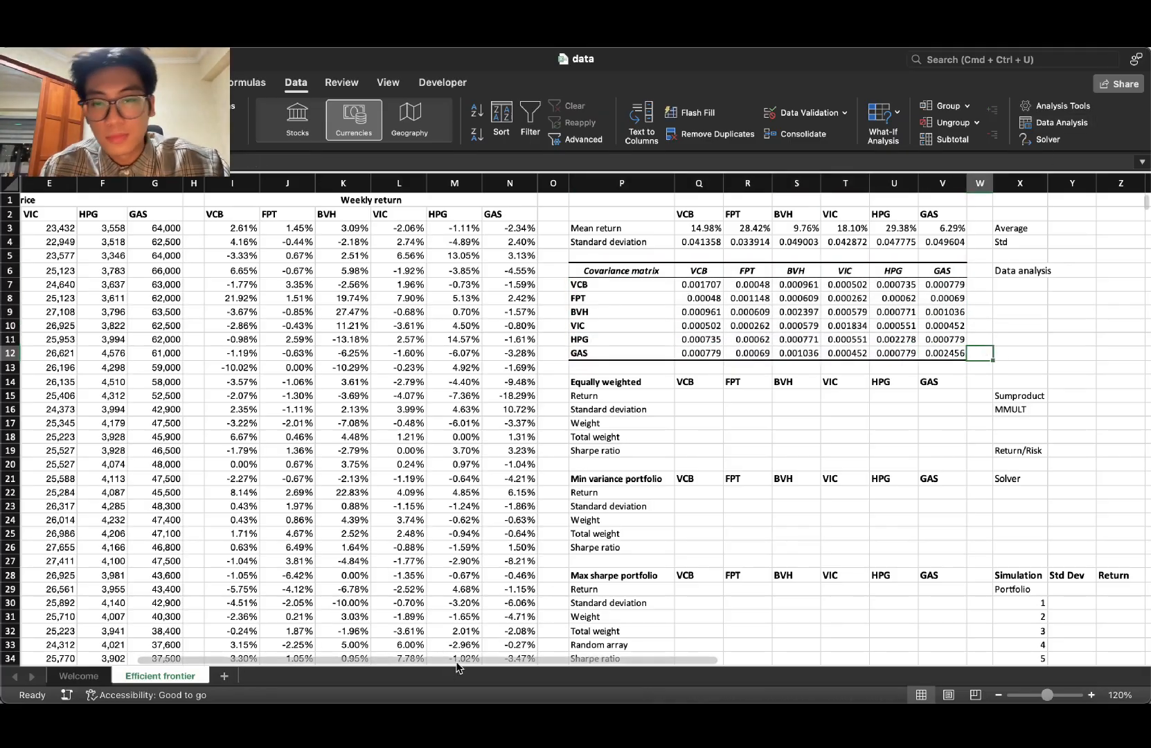
left_click_drag(451, 658, 793, 642)
scroll(793, 642, "left", 3)
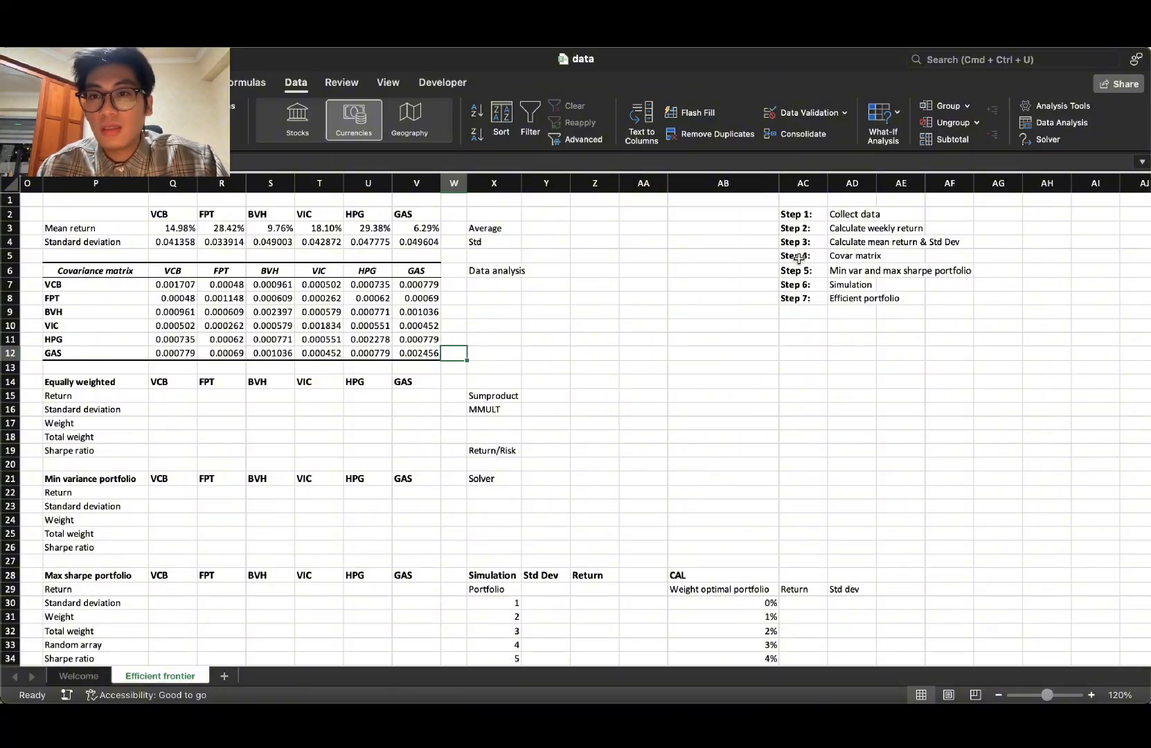
mouse_move(801, 270)
left_mouse_down()
mouse_move(872, 270)
mouse_move(789, 271)
left_mouse_up()
left_click(864, 270)
left_click(867, 270)
left_click(810, 269)
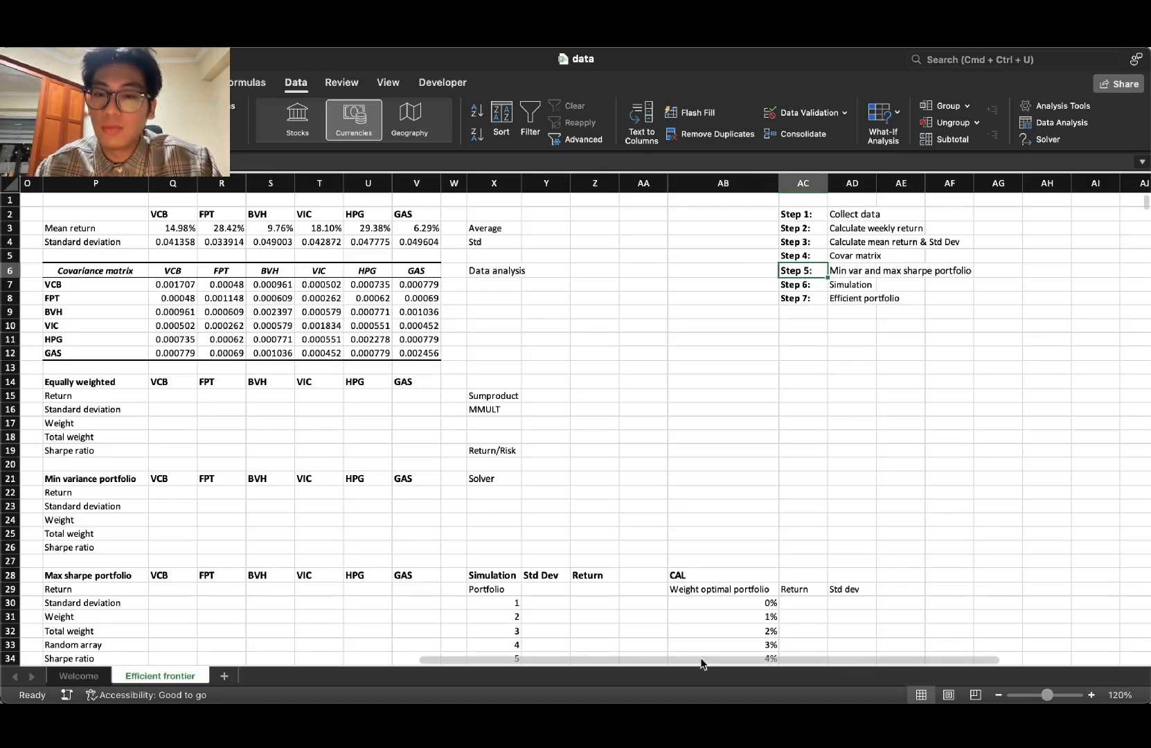
Step: Enter a SUM of the weights Q17:V17 in Q18 as the Equally weighted portfolio's total weight
left_click_drag(701, 663, 502, 660)
left_click(504, 370)
left_click(592, 395)
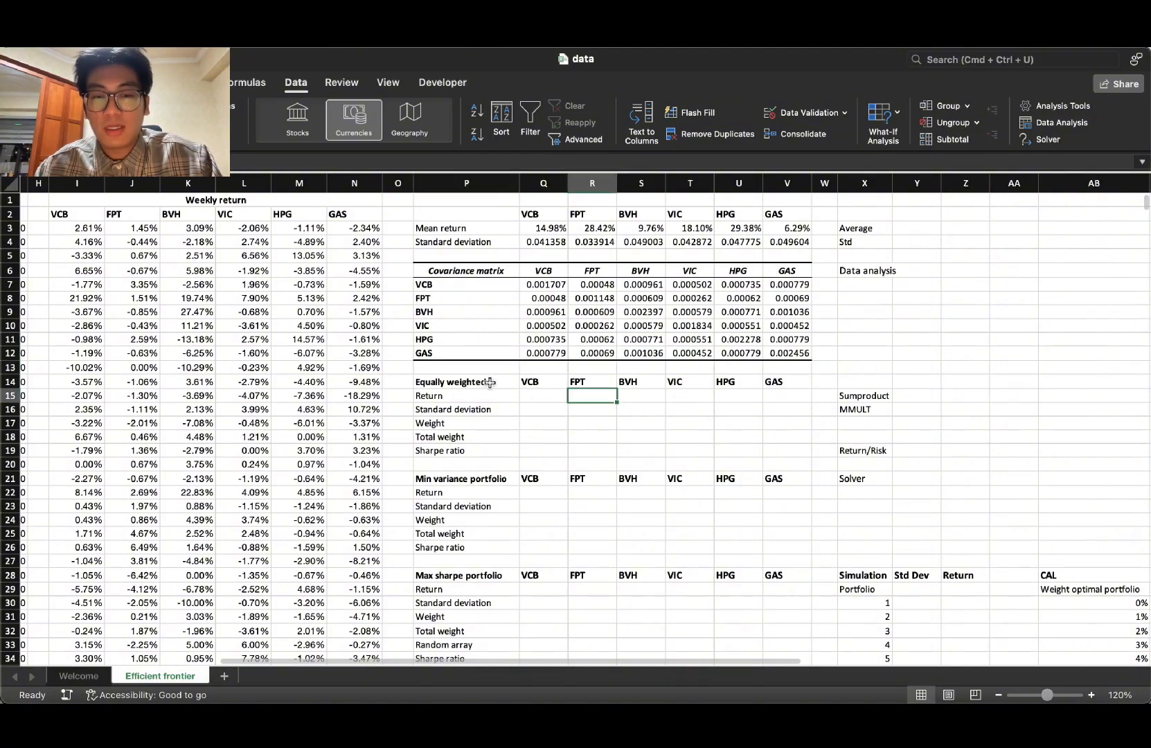
left_click(488, 382)
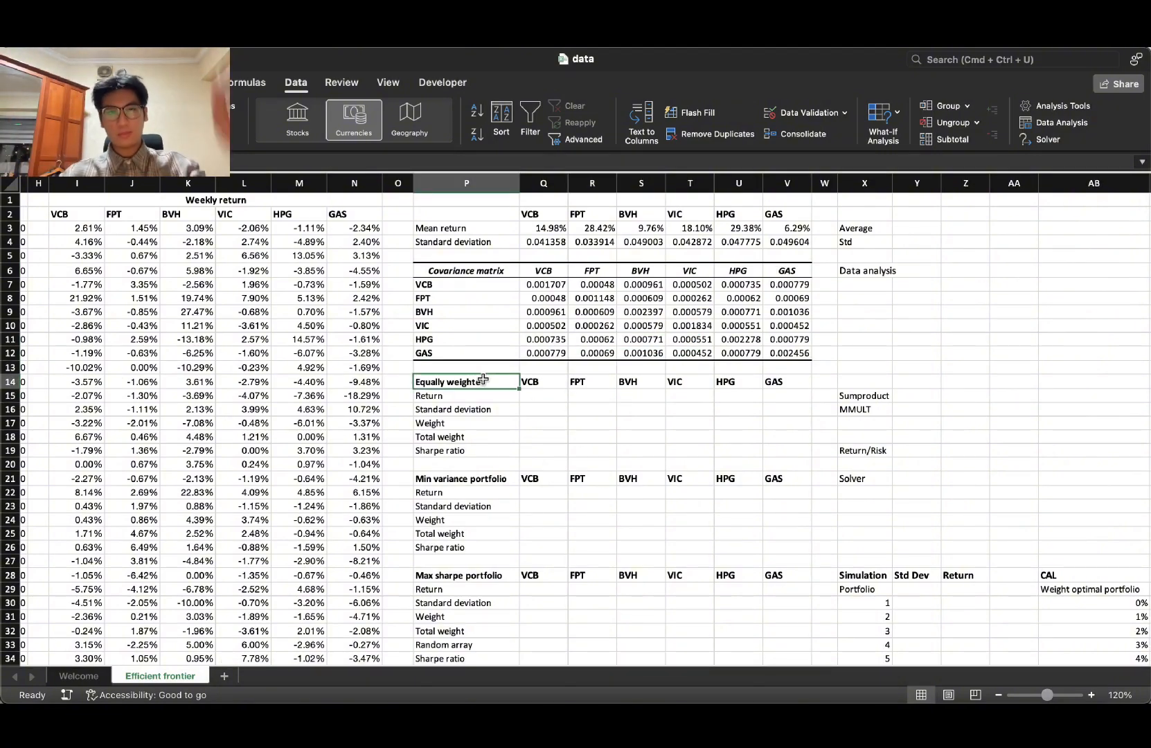
left_click(534, 440)
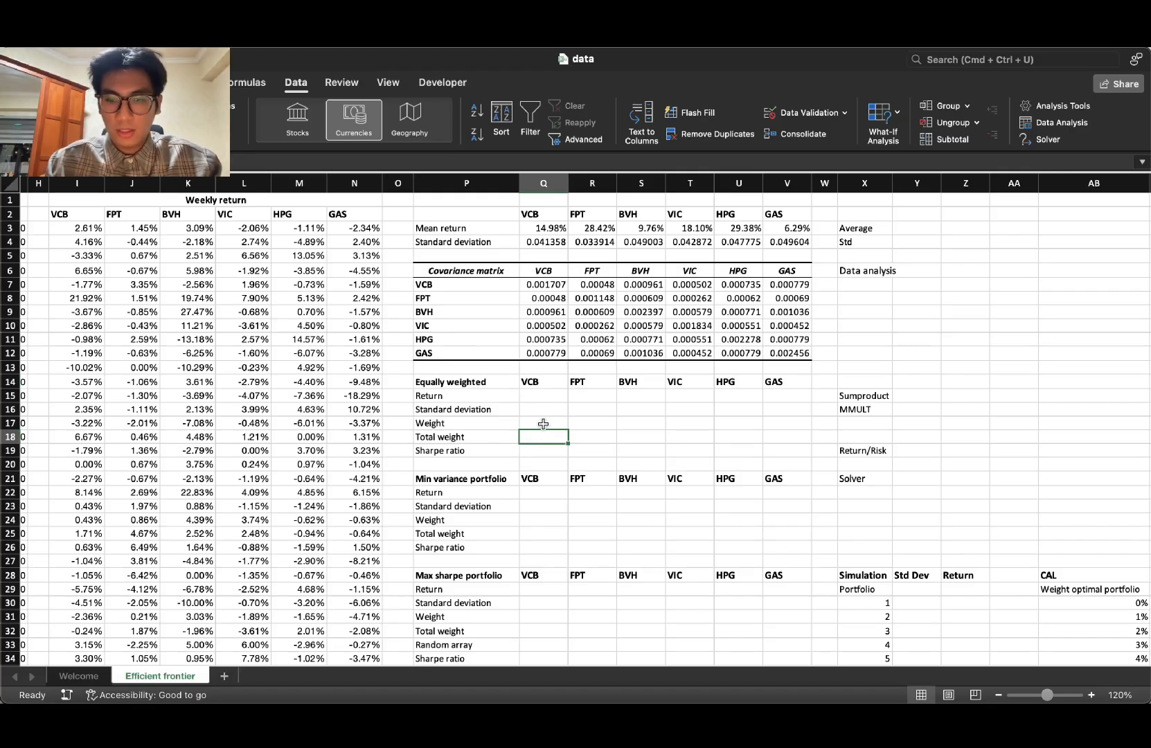
type("=sum(")
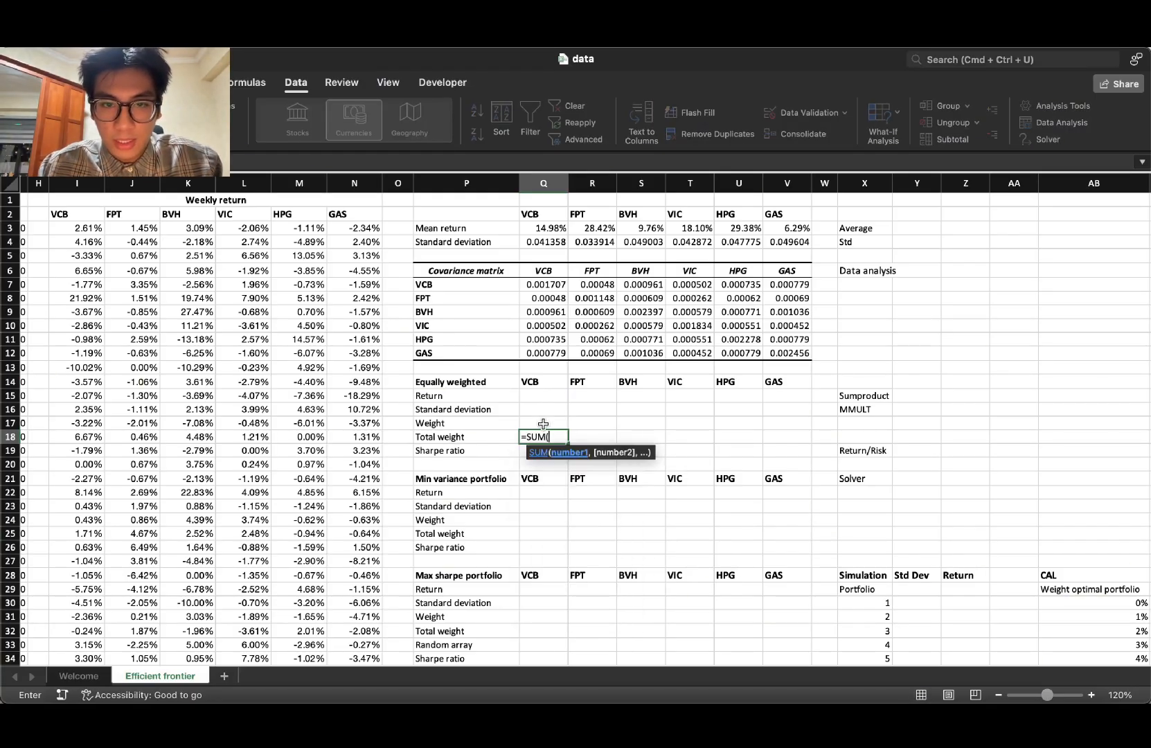
left_click_drag(543, 424, 776, 428)
key("Return")
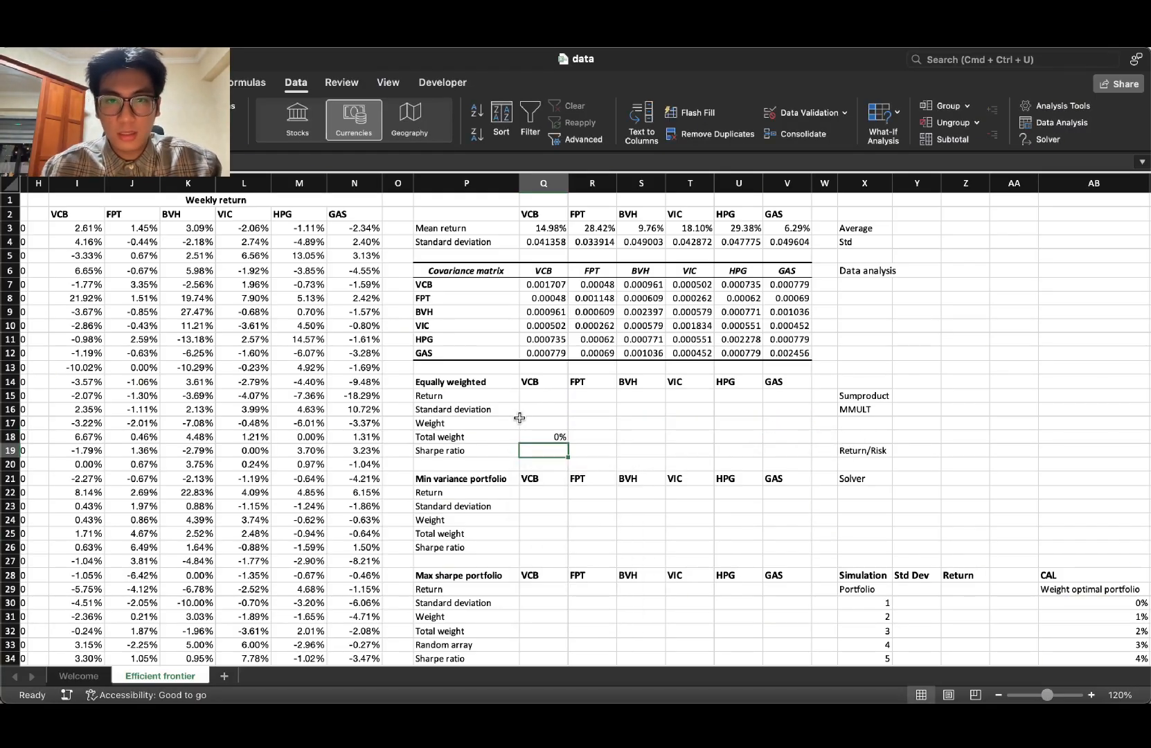
Step: Try entering 1/6% as the VCB weight in Q17 of the Equally weighted portfolio
left_click_drag(540, 382, 790, 374)
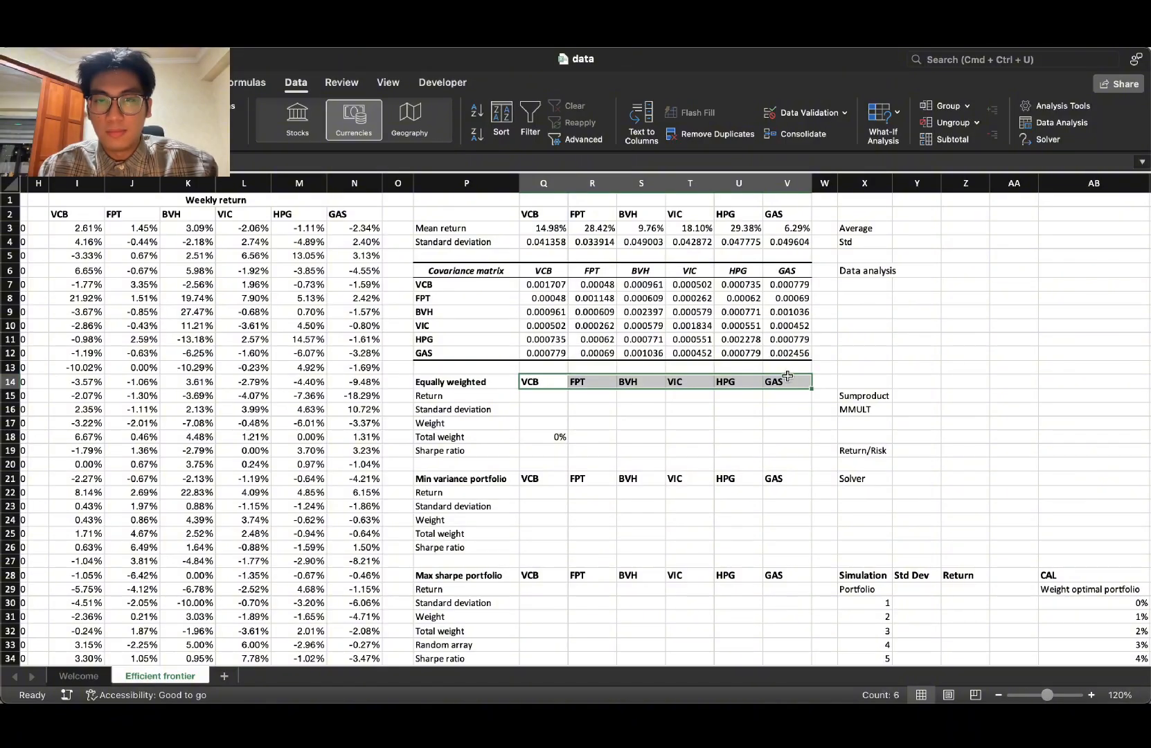
left_click(544, 417)
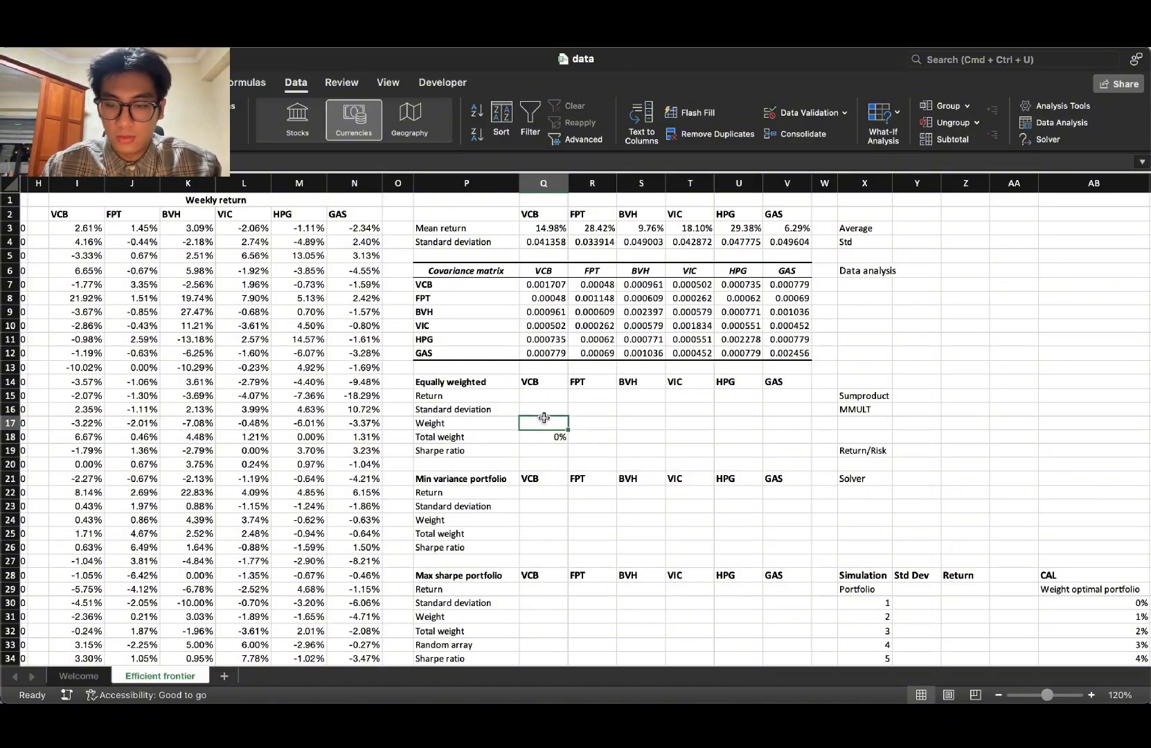
type("1")
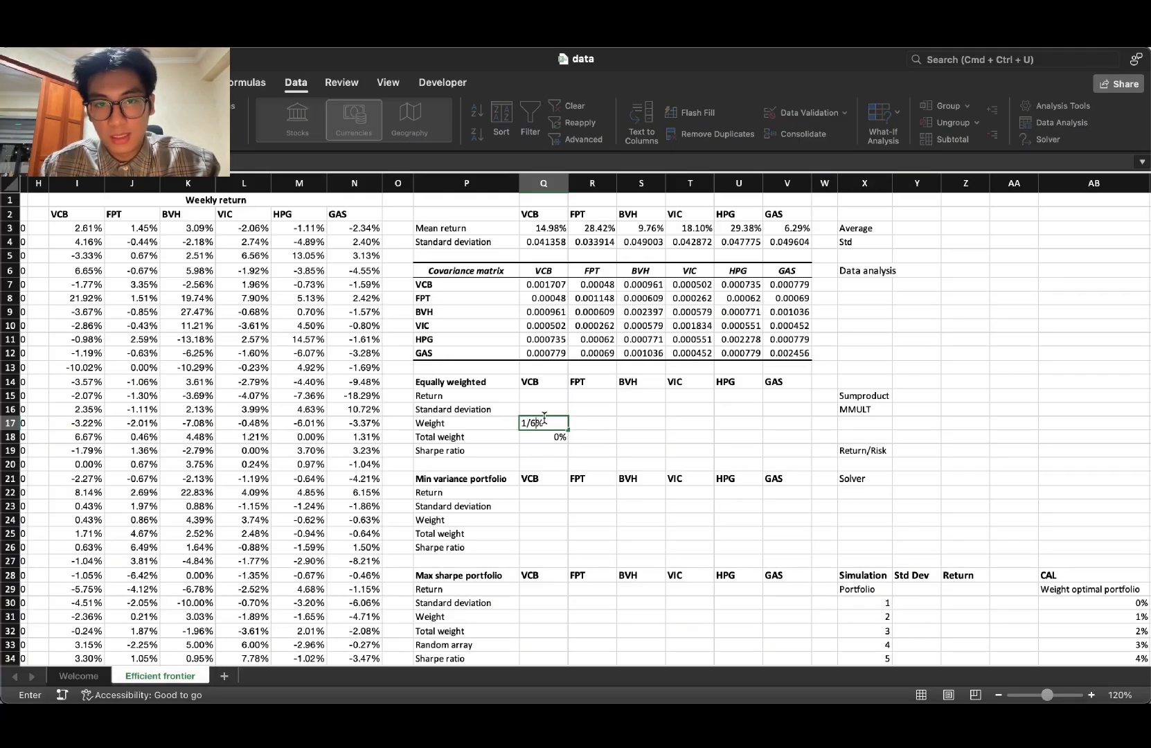
type("/6")
key("Return")
Step: Set the Equally weighted portfolio's VCB weight in Q17 to the formula =100%/6
left_click(543, 420)
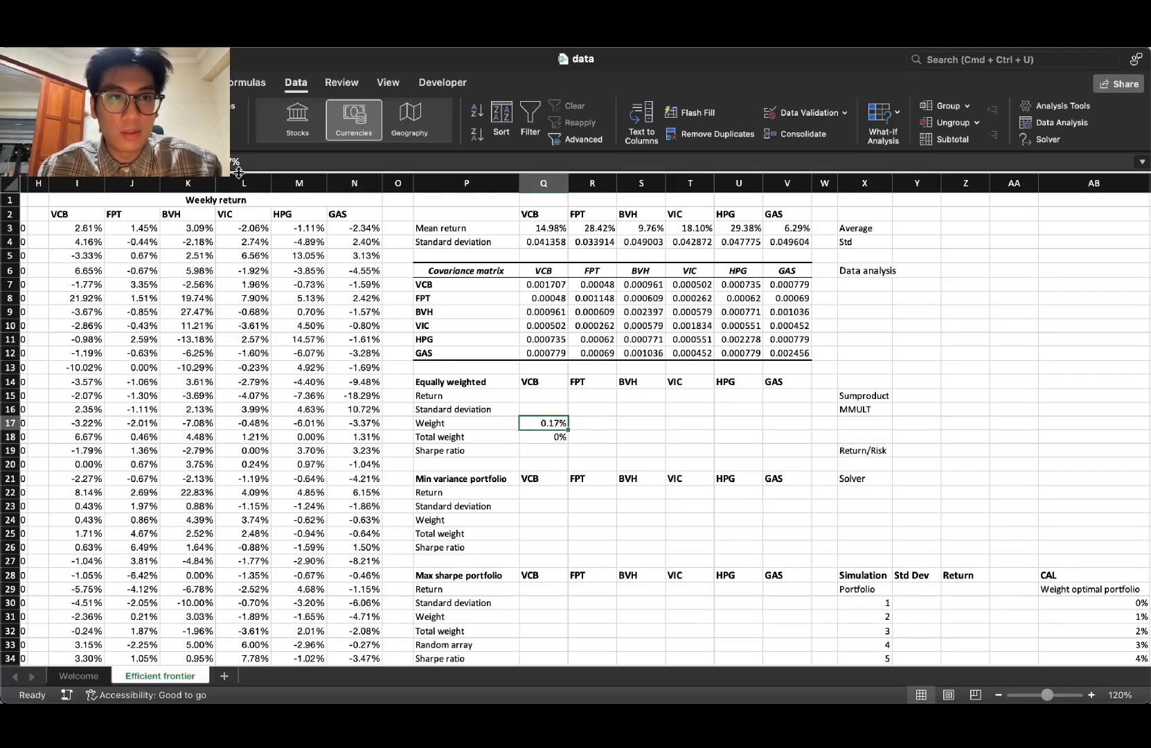
type("100")
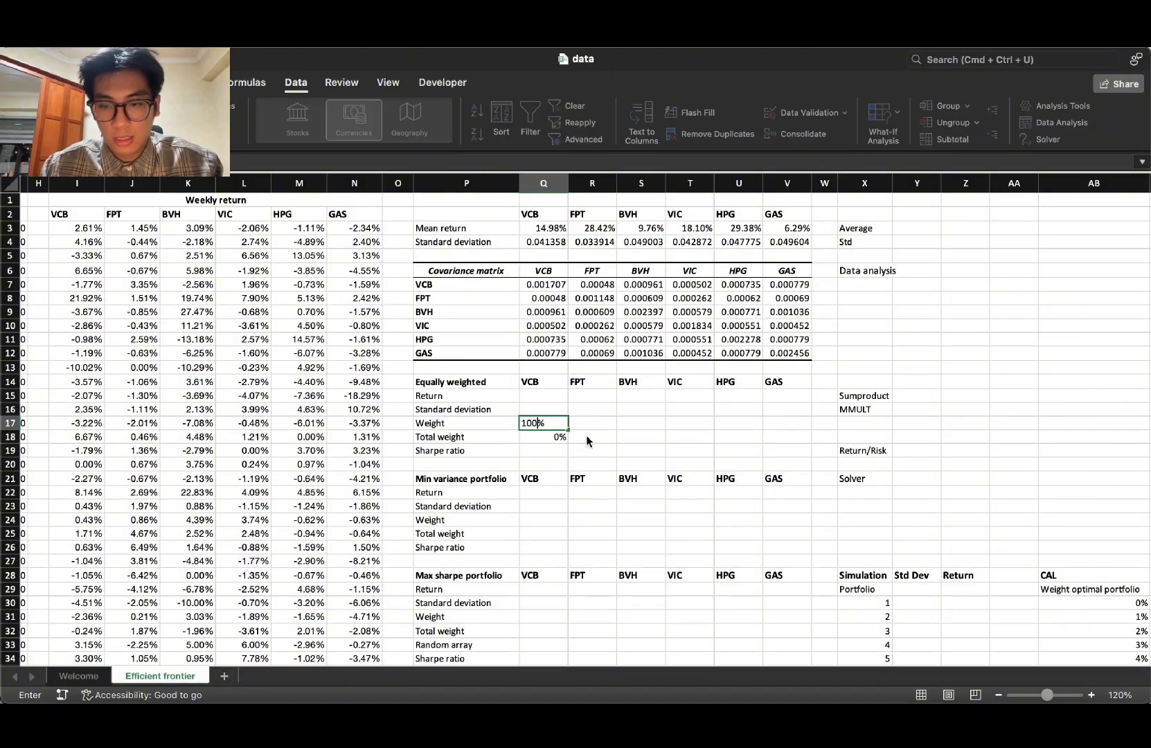
key("Tab")
key("Left")
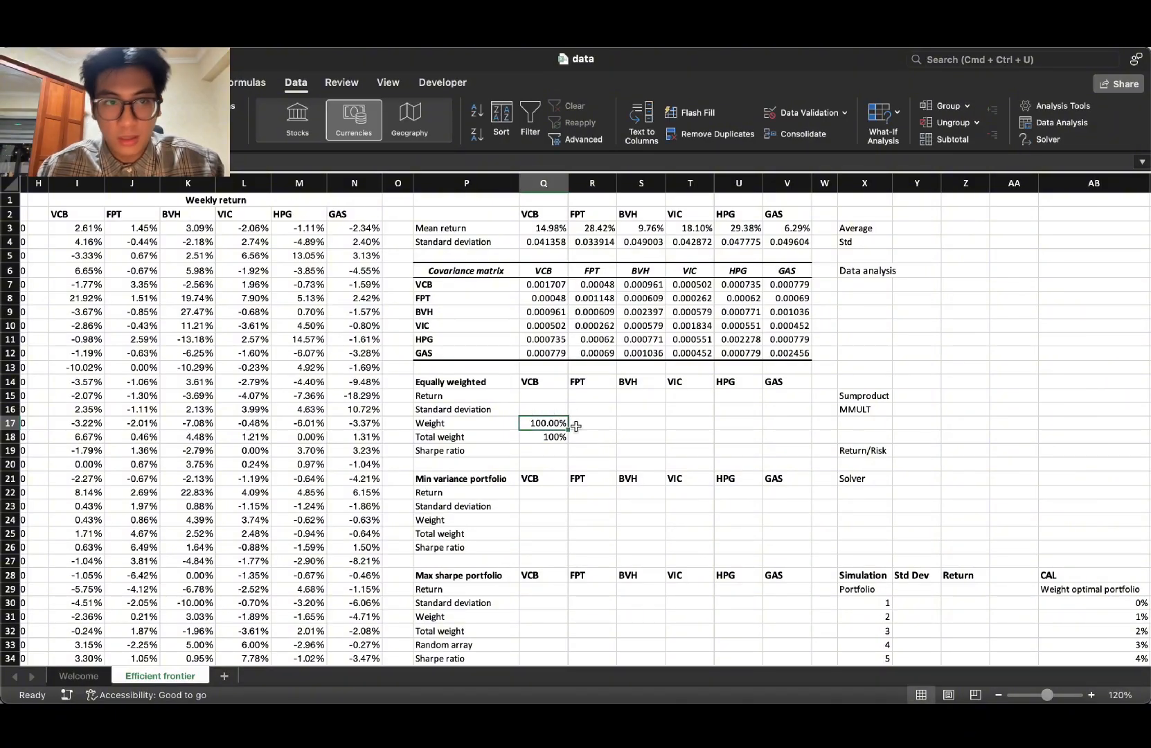
left_click(256, 160)
type("/6")
key("Return")
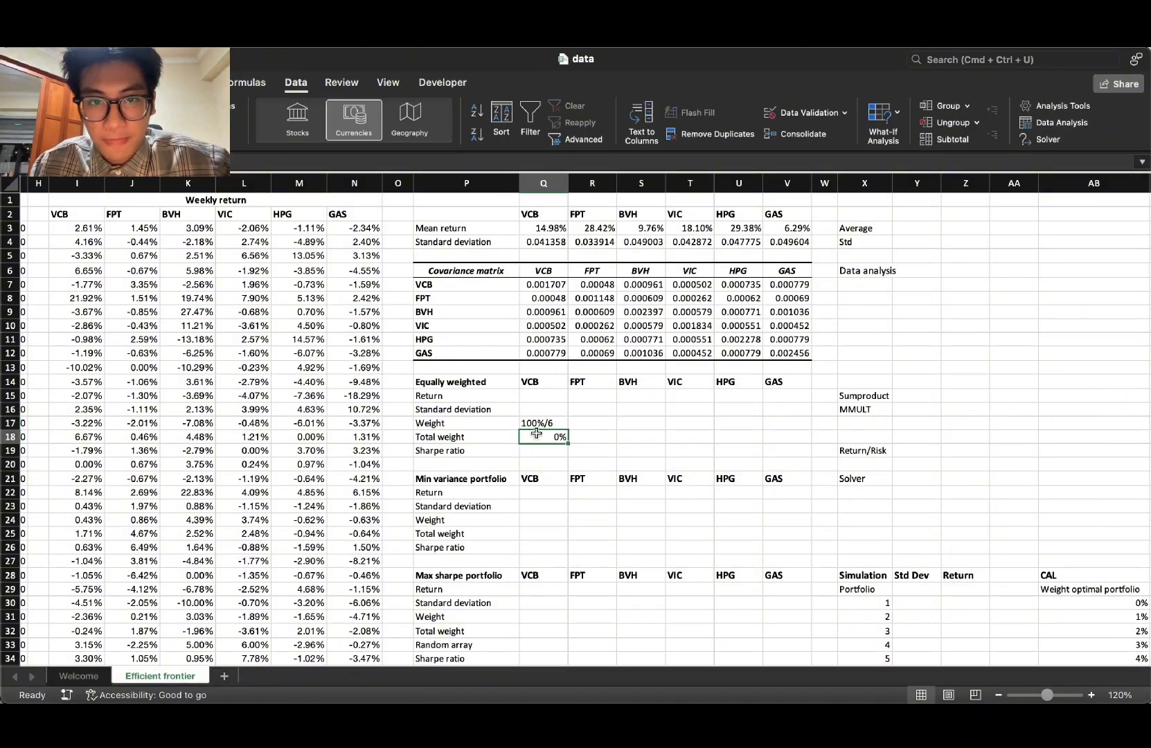
key("Up")
key("F2")
key("Home")
type("=")
key("Return")
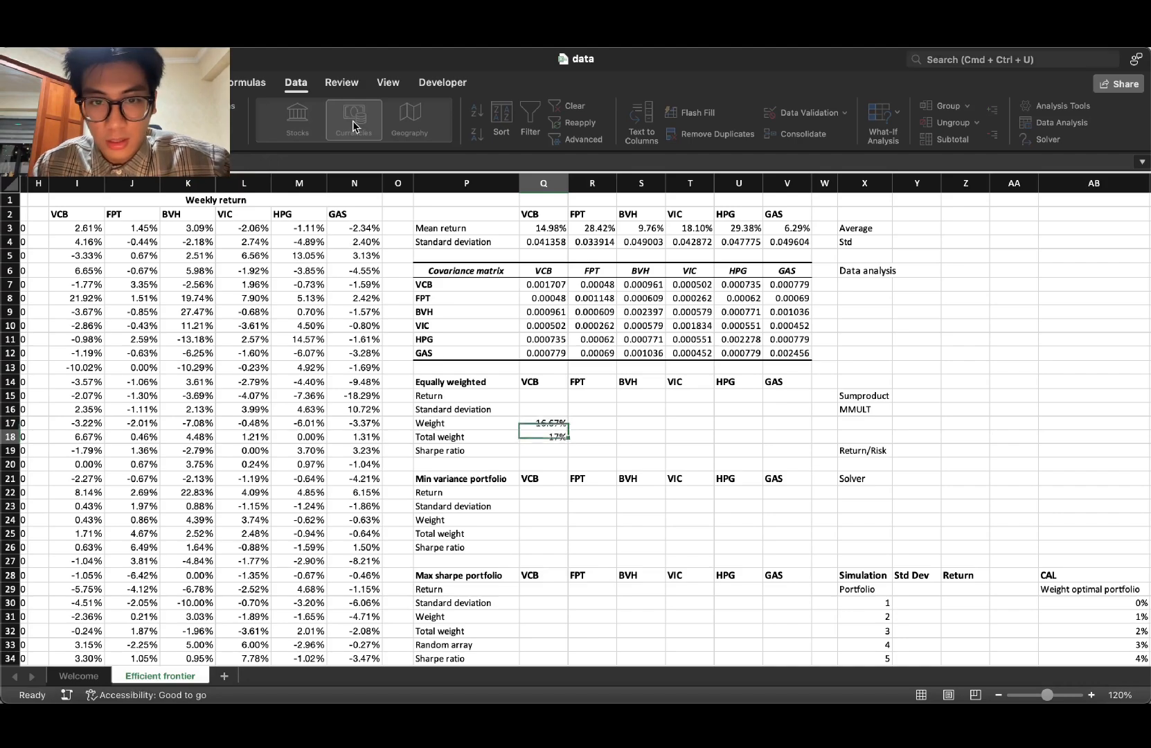
Step: Fill the VCB weight formula from Q17 across to V17 for all six stocks and check the total weight cell
left_click(558, 420)
left_click_drag(568, 429, 810, 424)
left_click(796, 399)
left_click(528, 438)
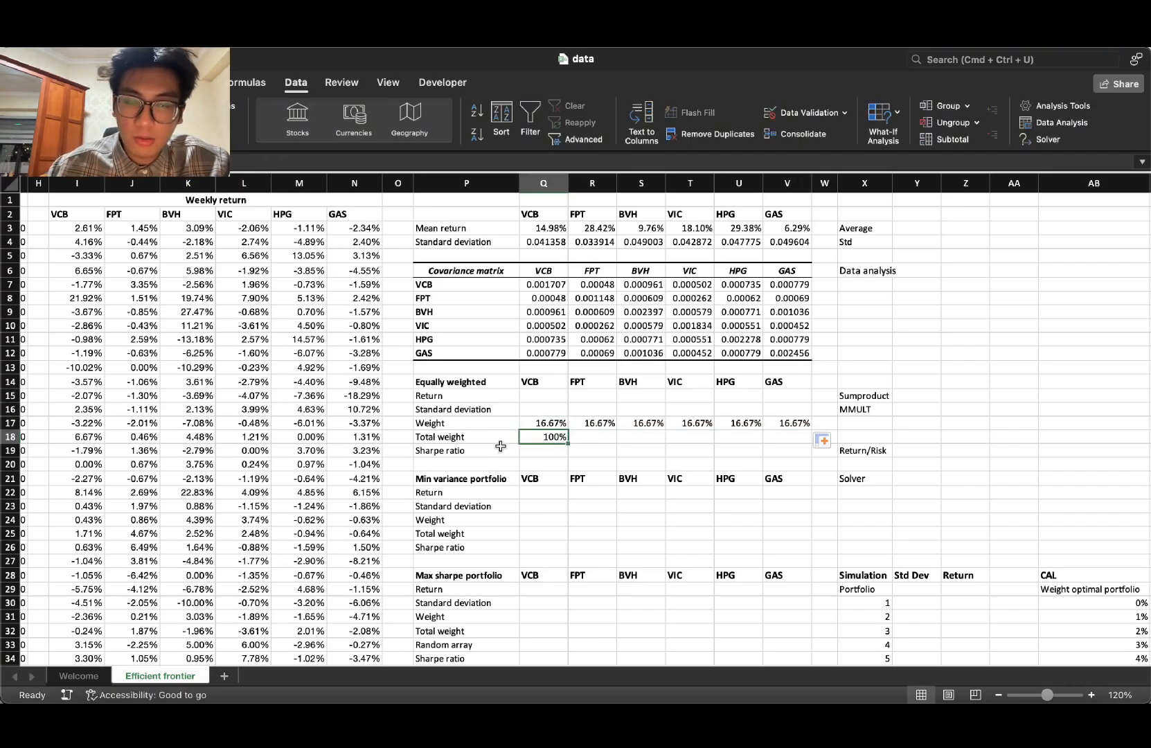
Step: Start a SUMPRODUCT formula in Q15 for the Equally weighted portfolio's return
left_click(547, 398)
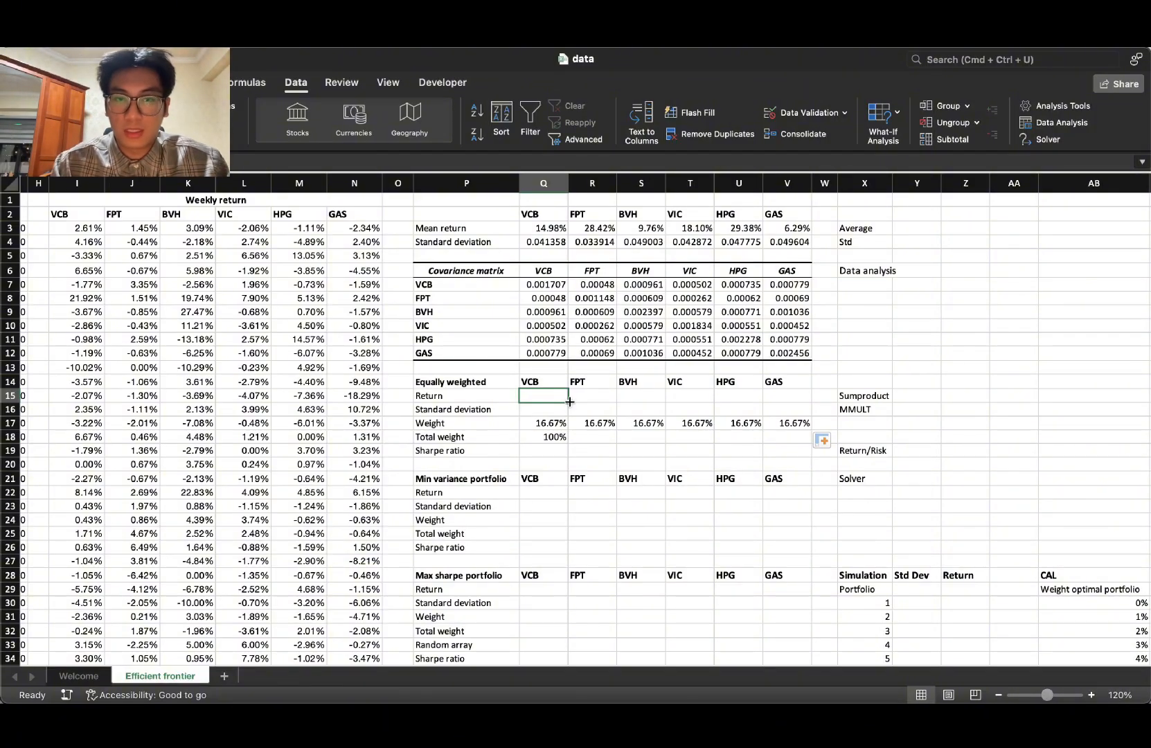
type("=sump")
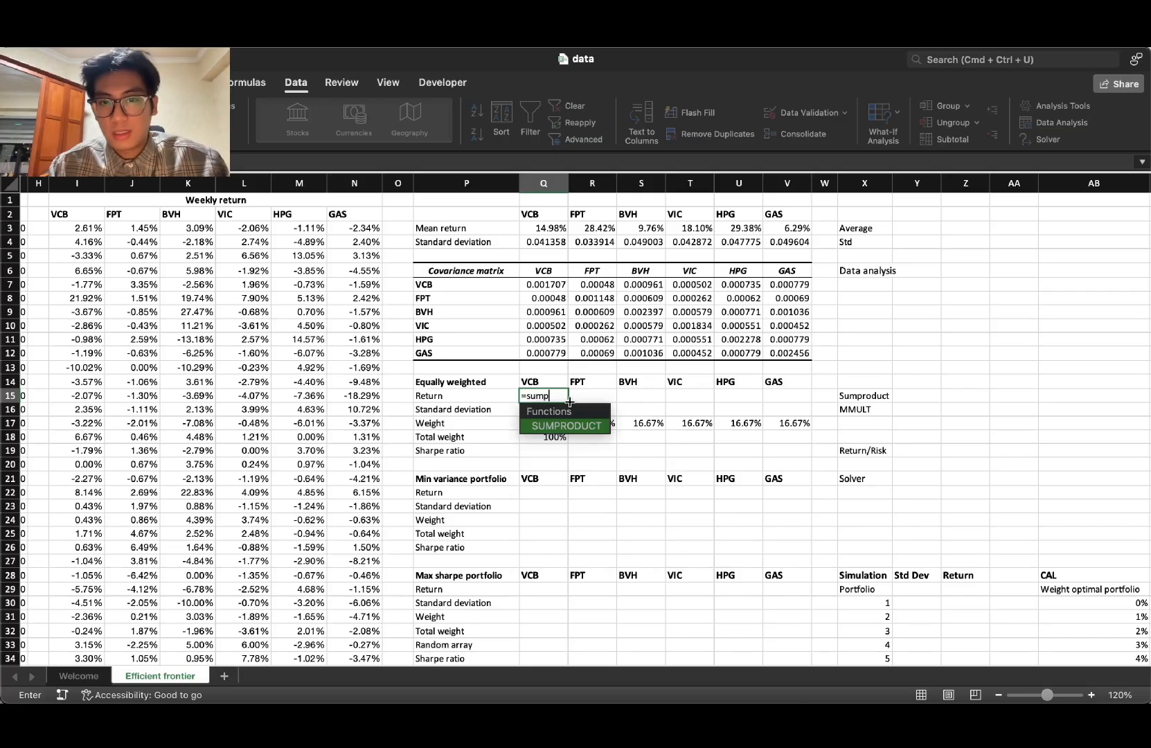
double_click(561, 428)
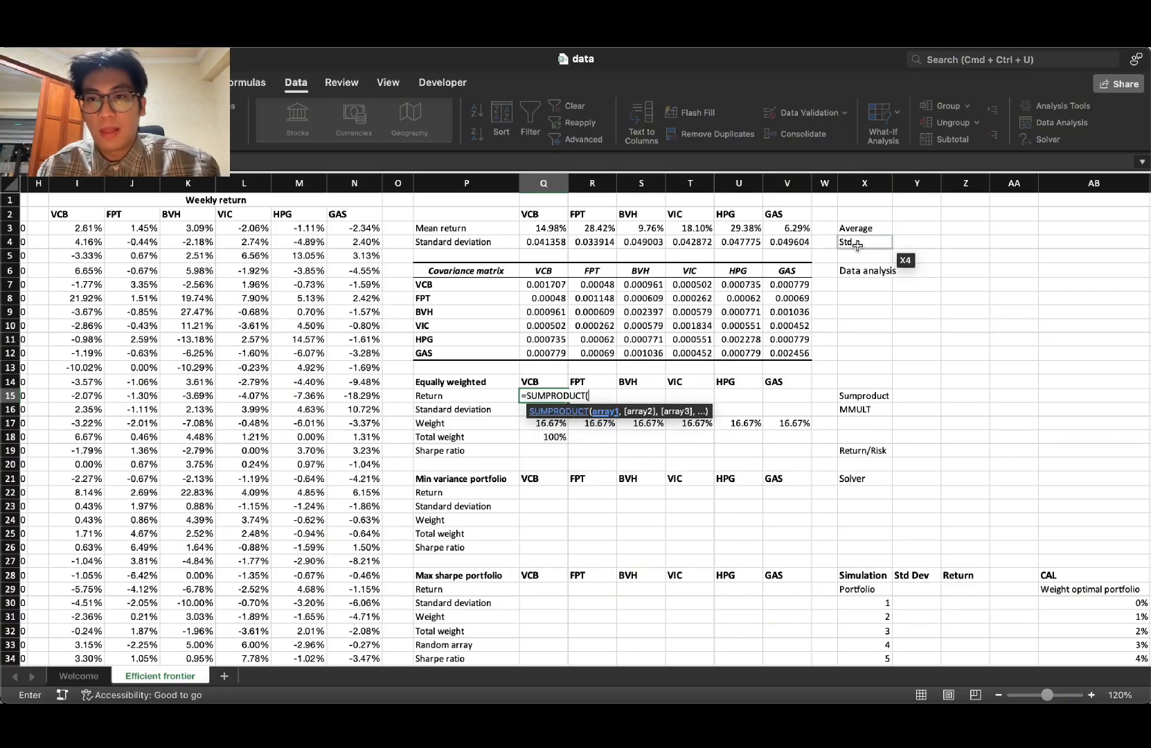
left_click_drag(866, 228, 858, 519)
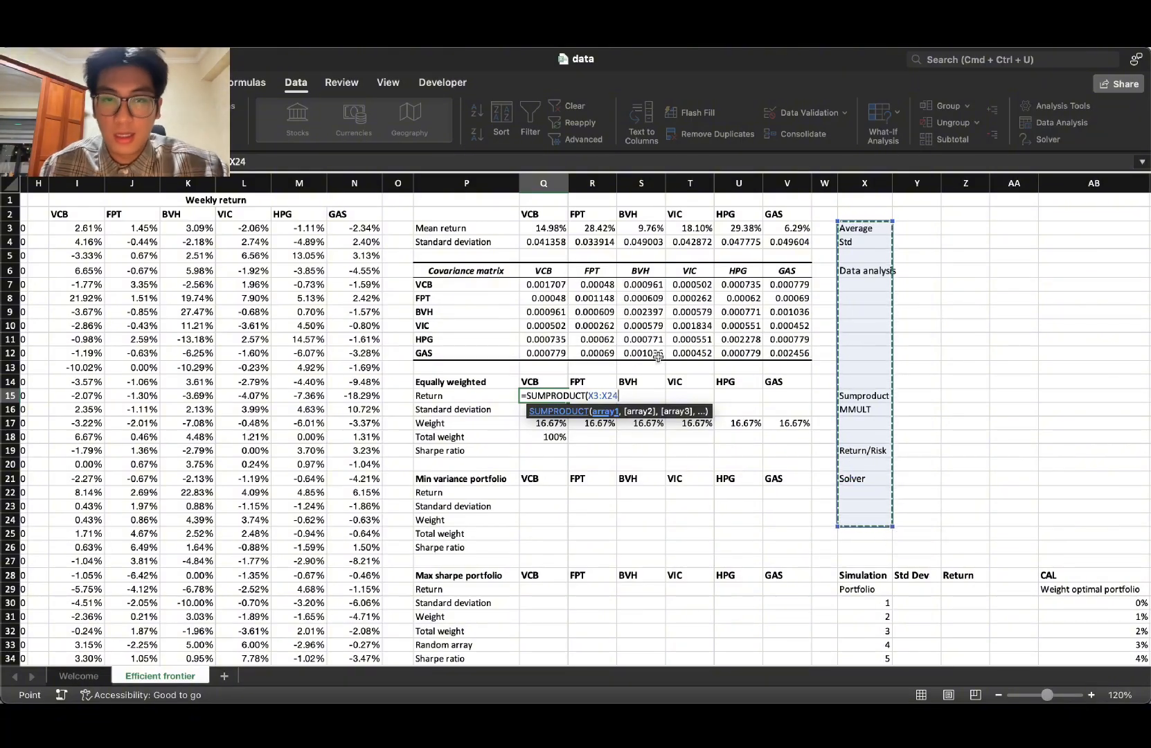
key("BackSpace")
key("BackSpace")
key("BackSpace")
key("BackSpace")
key("BackSpace")
key("BackSpace")
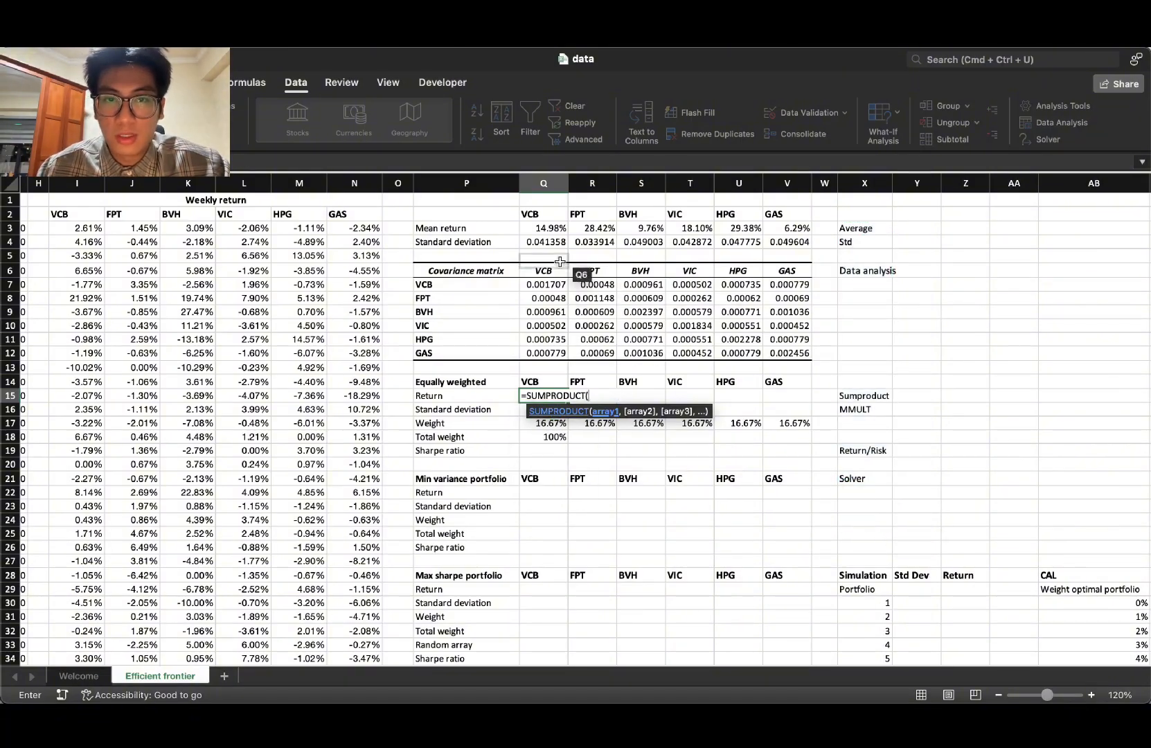
Step: Complete the return formula in Q15 as =SUMPRODUCT(Q3:V3,Q17:V17), combining mean returns with weights
left_click_drag(540, 227, 793, 231)
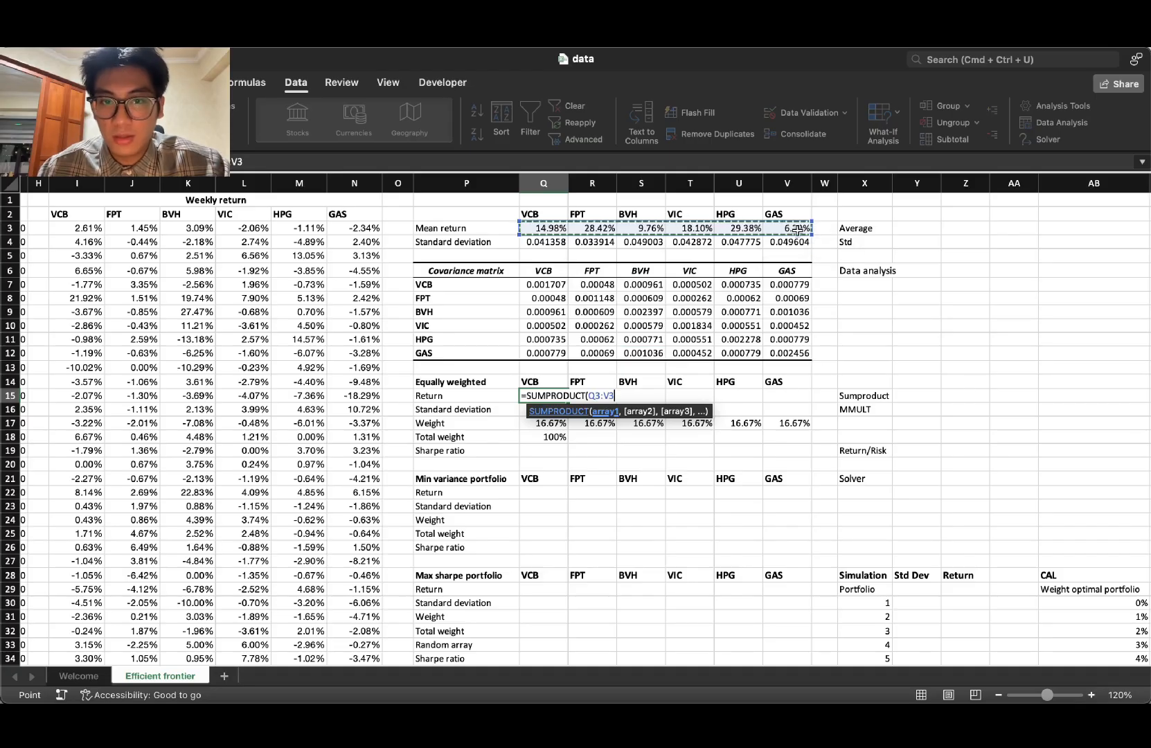
type(",")
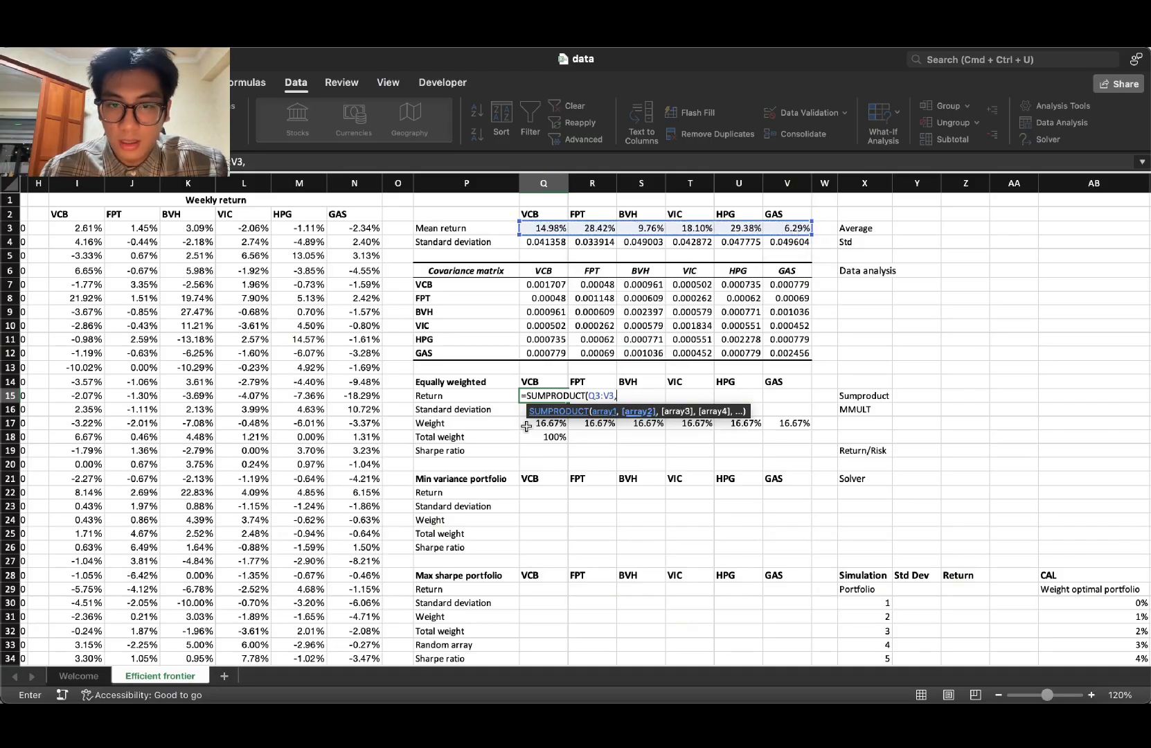
left_click_drag(527, 425, 790, 426)
key("Return")
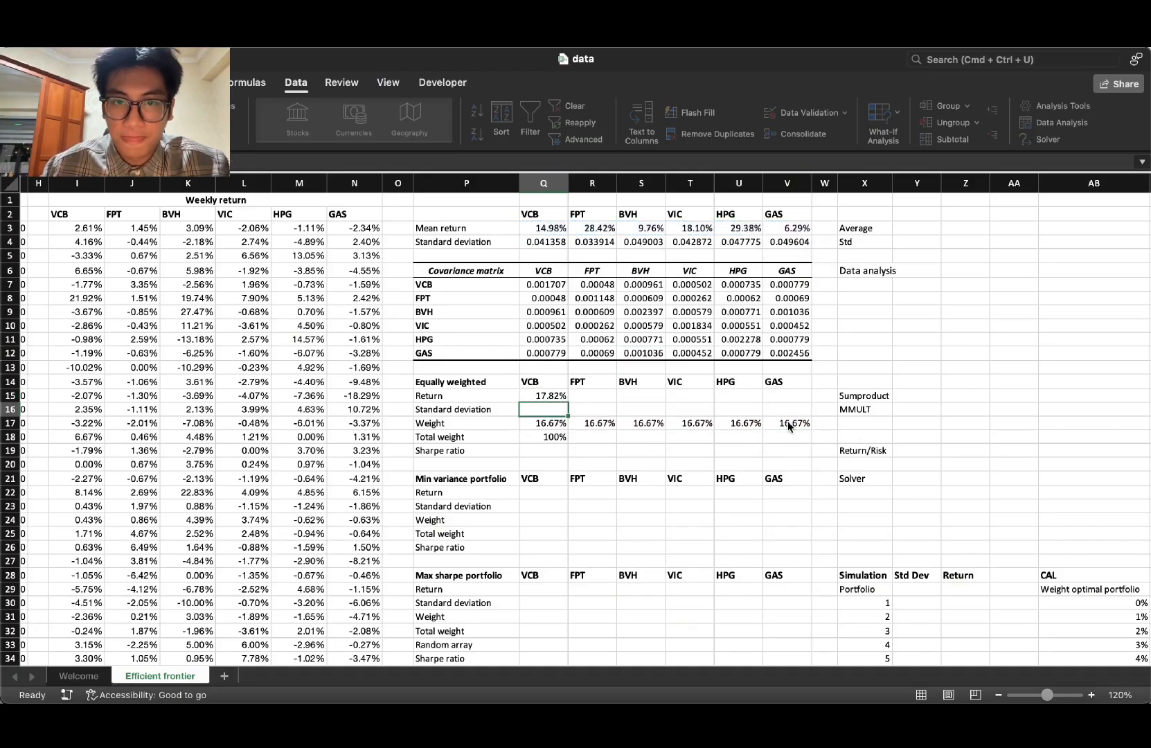
left_click(547, 394)
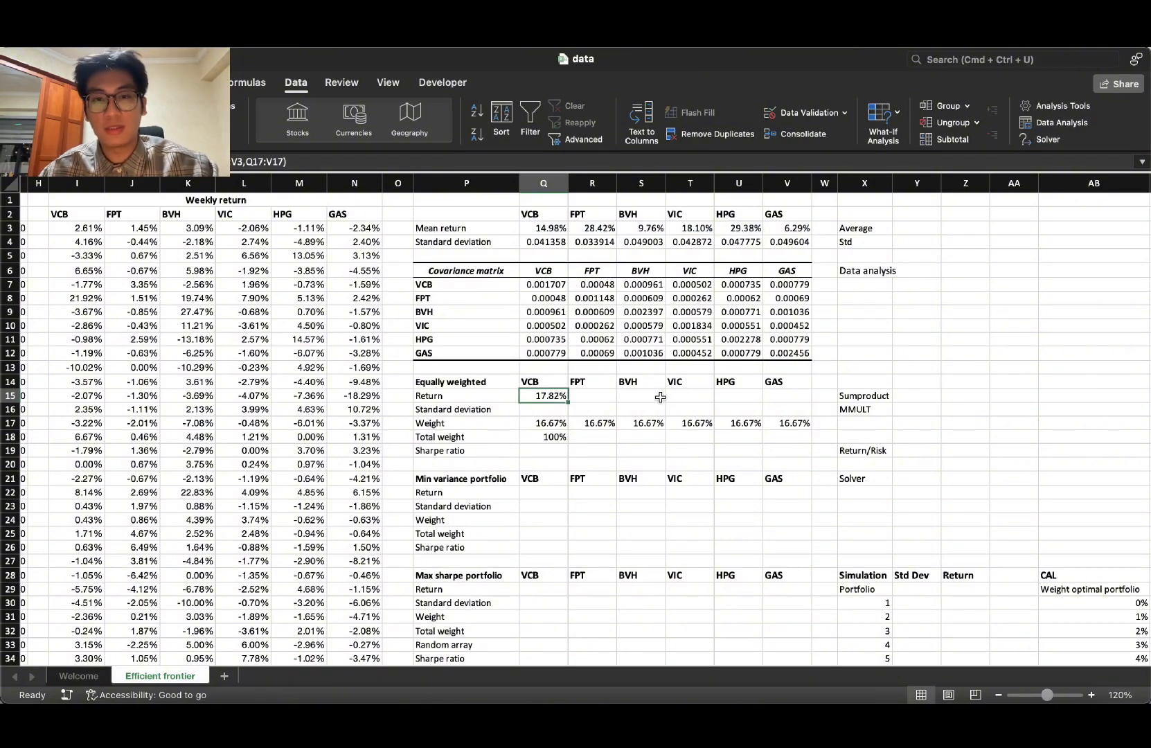
Step: Start the Equally weighted portfolio's standard deviation formula in Q16 with SQRT and two nested MMULT functions
left_click(557, 409)
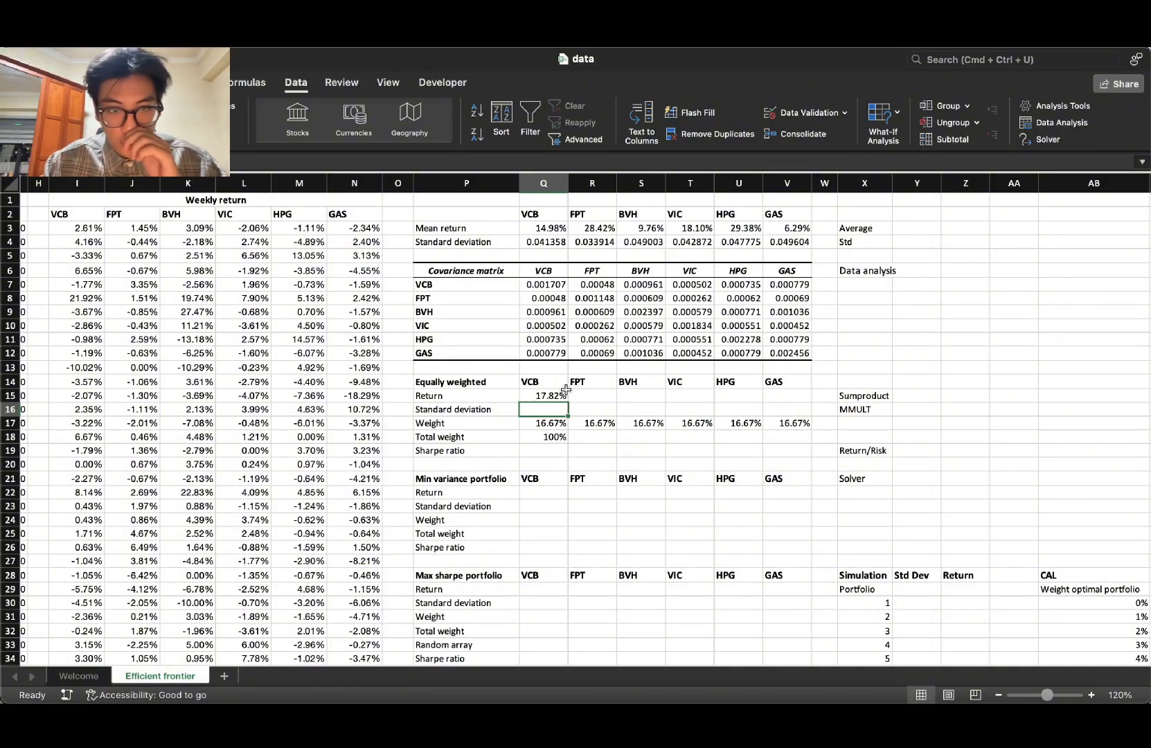
type("=")
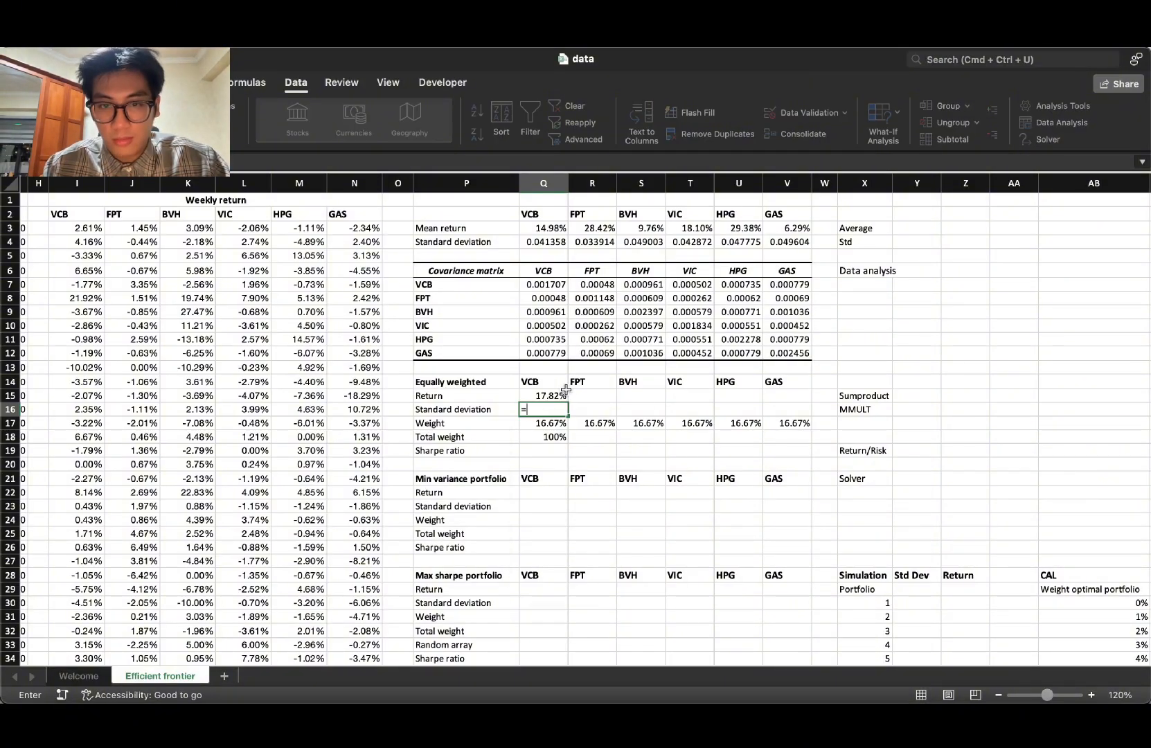
type("mm")
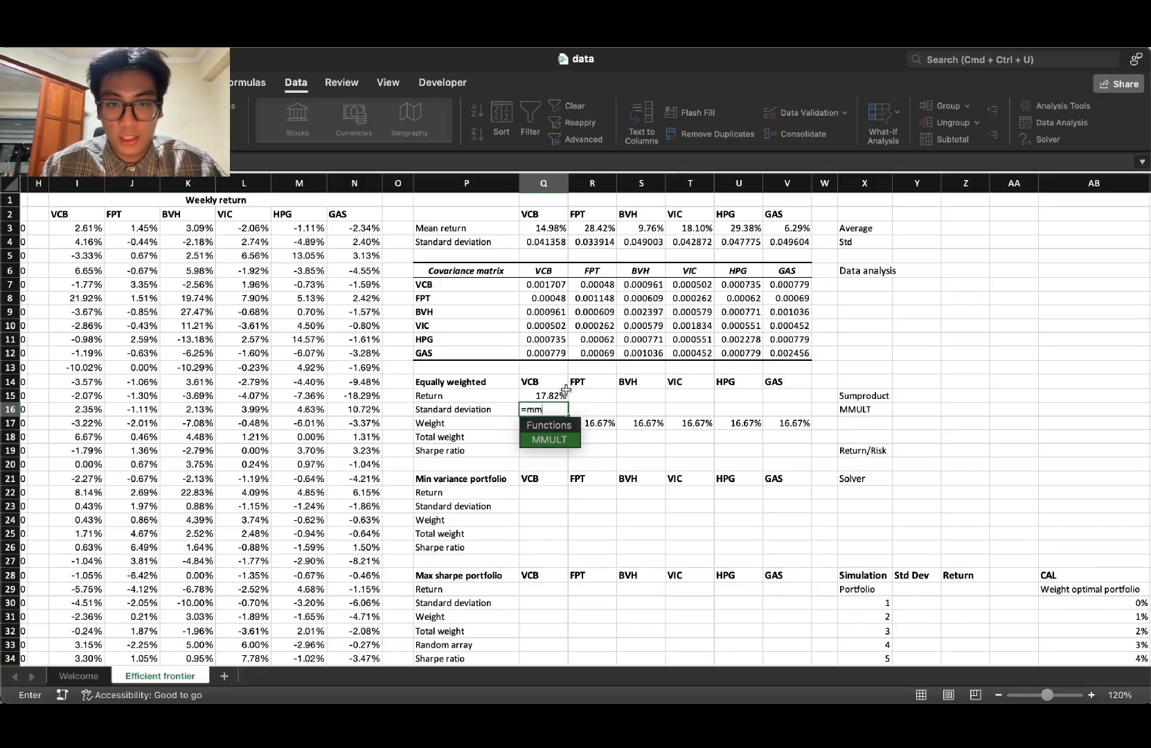
key("BackSpace")
key("BackSpace")
type("sqrt")
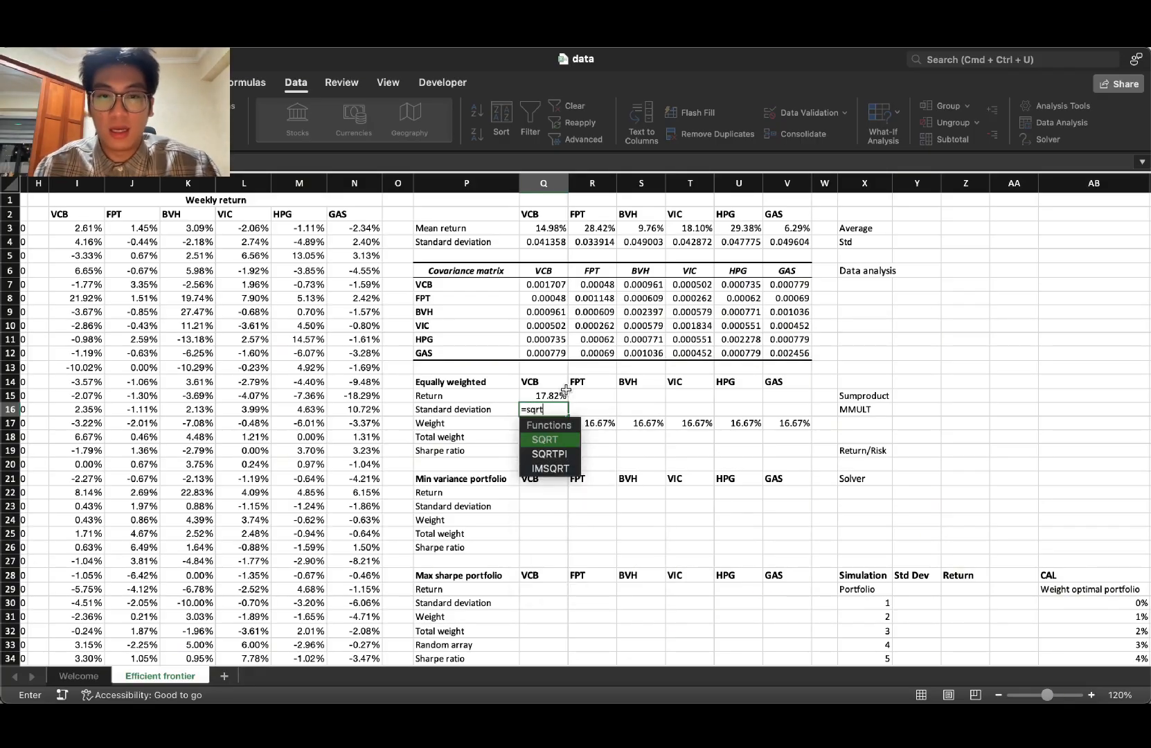
double_click(550, 440)
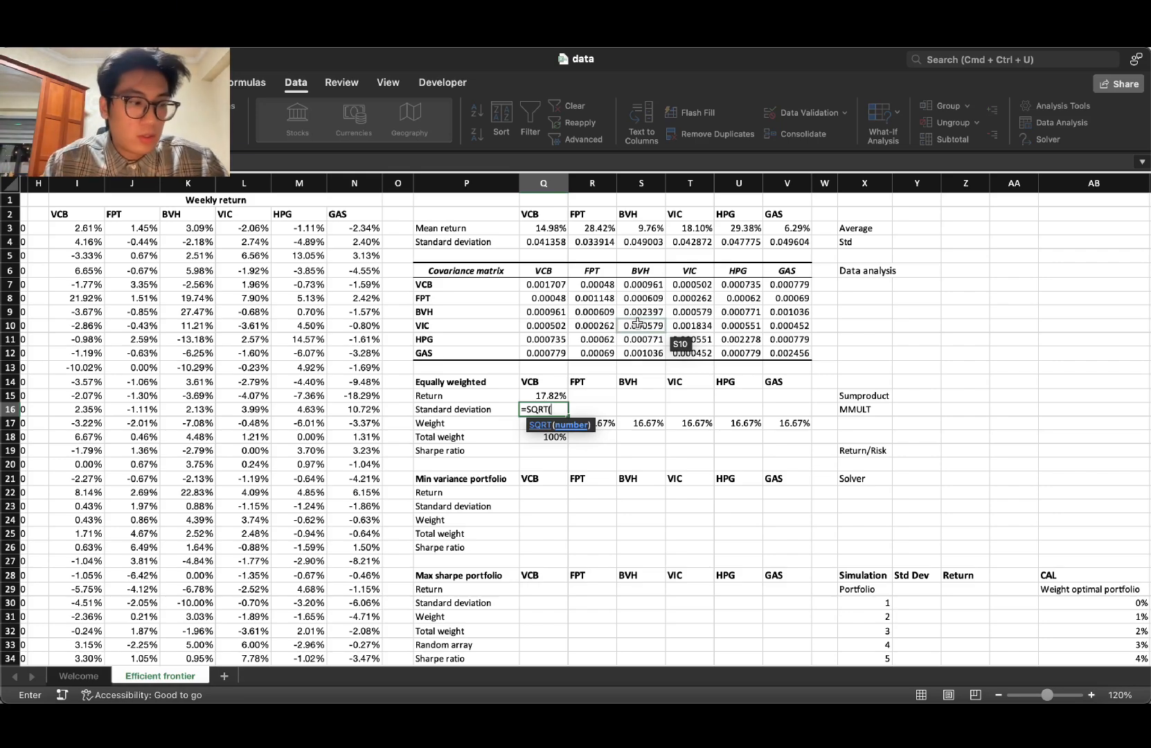
type("mmul")
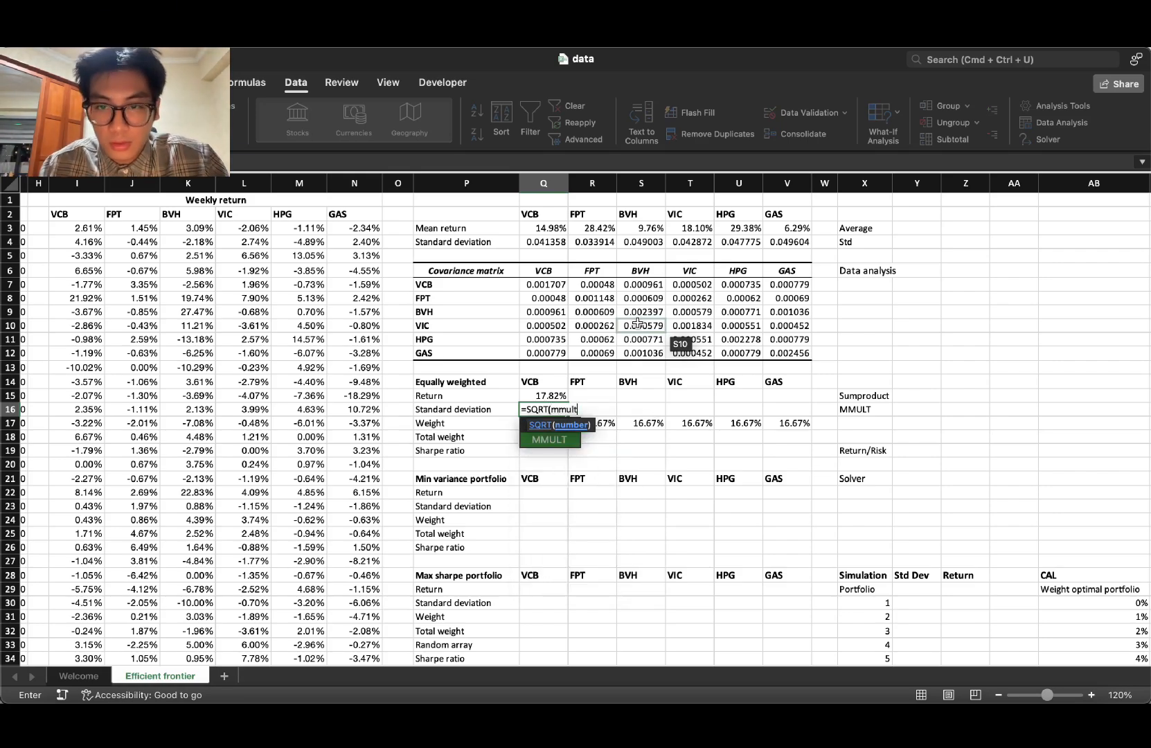
type("t")
double_click(545, 441)
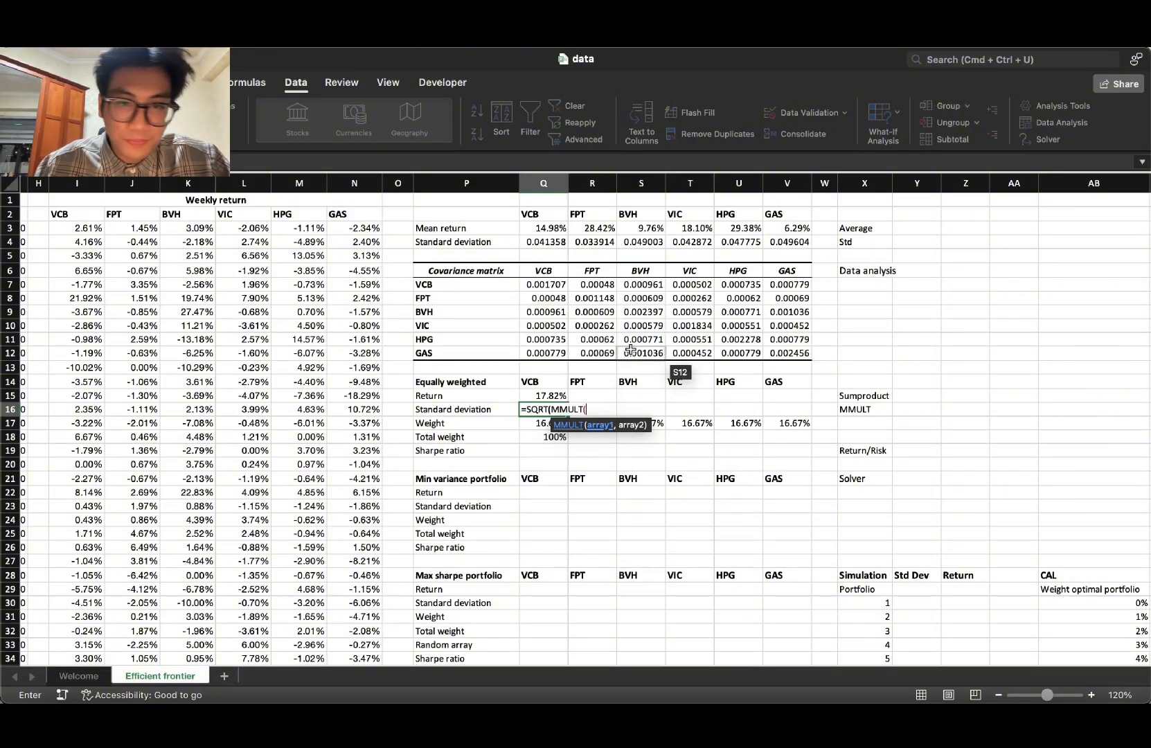
type("mmul")
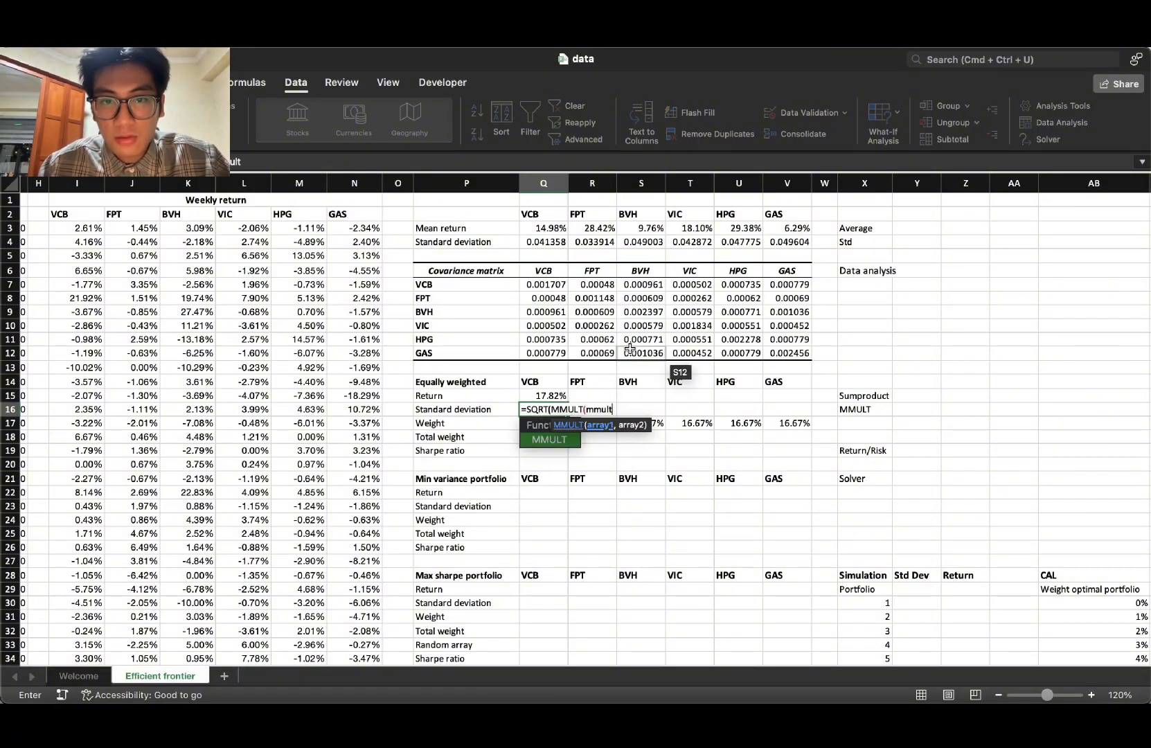
type("t")
key("Tab")
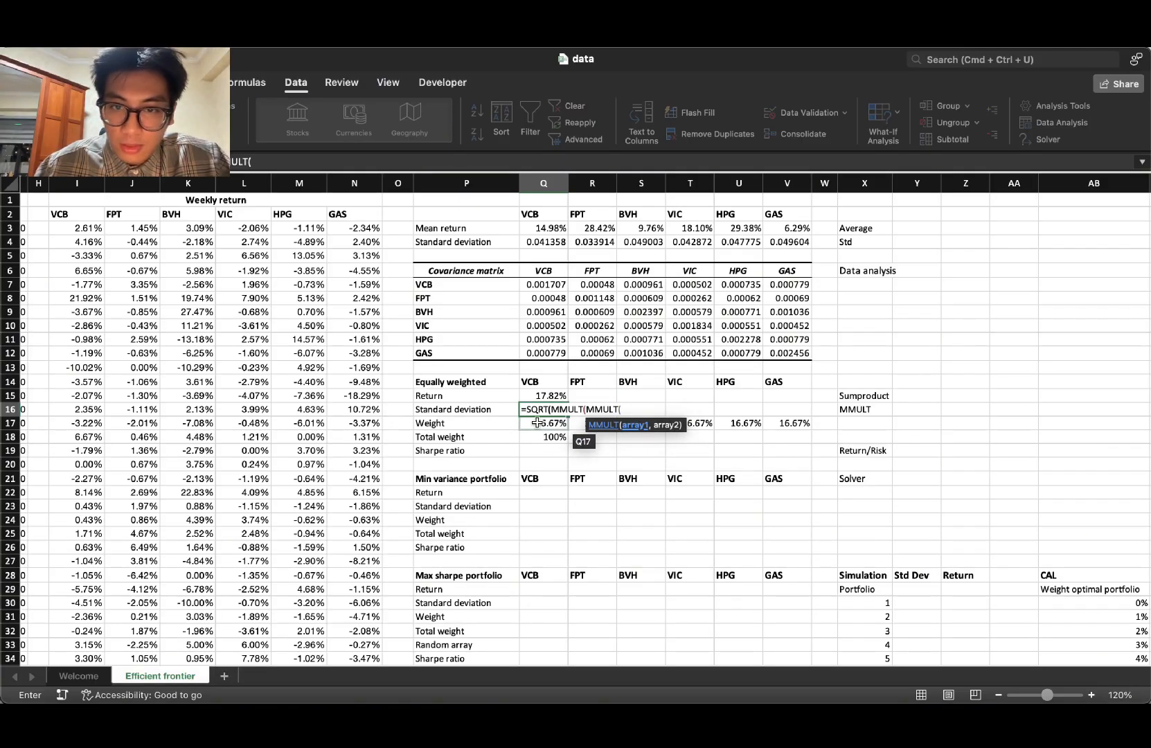
Step: Add the weights Q17:V17, the covariance matrix Q7:V12 and TRANSPOSE(Q17:V17) to the Q16 formula and close its parentheses
left_click_drag(537, 422, 774, 423)
type(",")
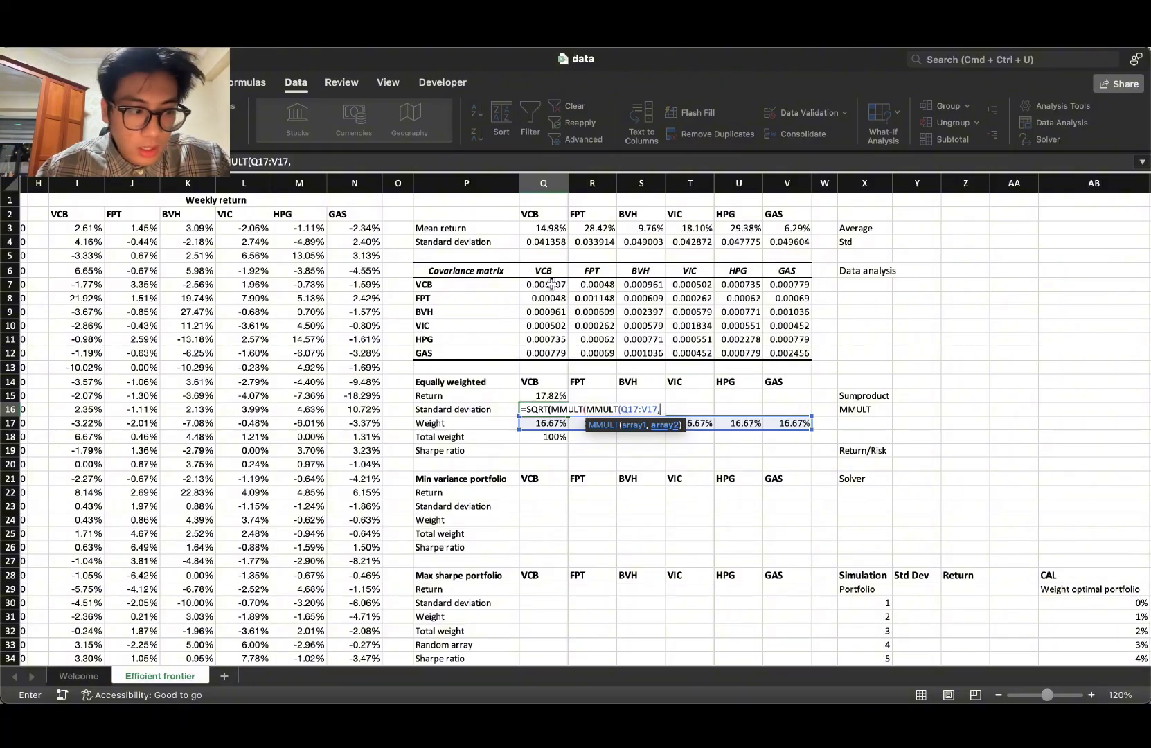
left_click_drag(556, 285, 786, 351)
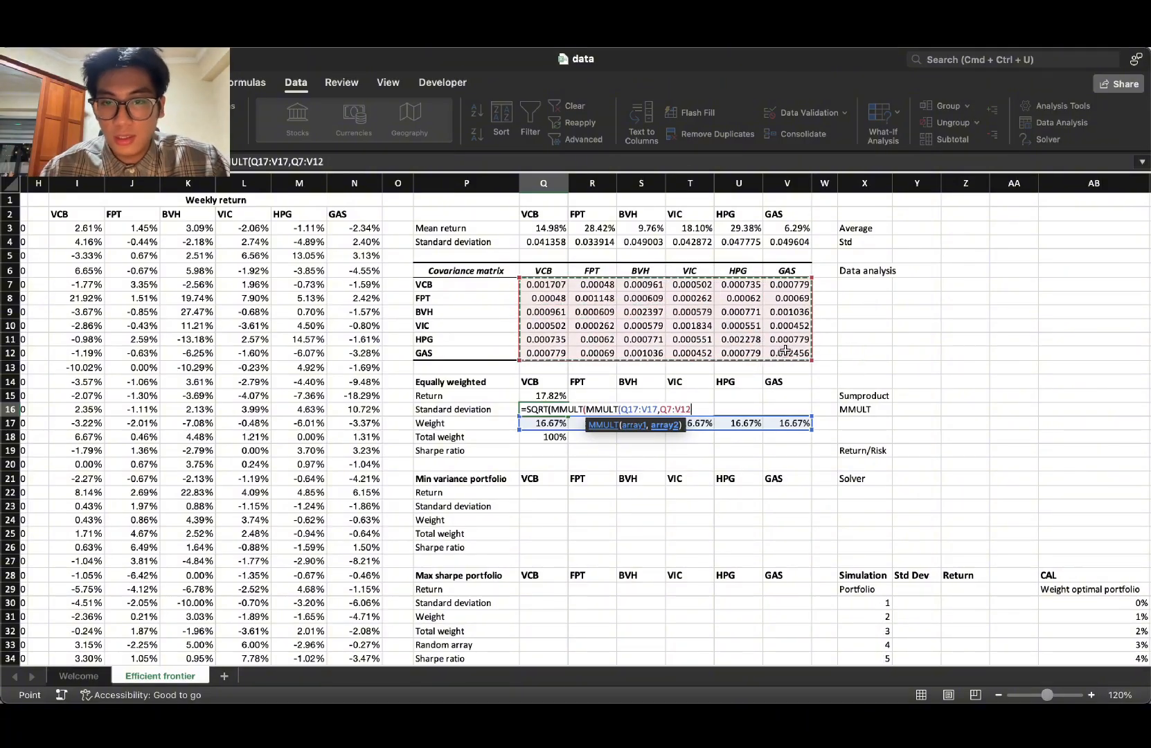
type(")TRANSPOSE(")
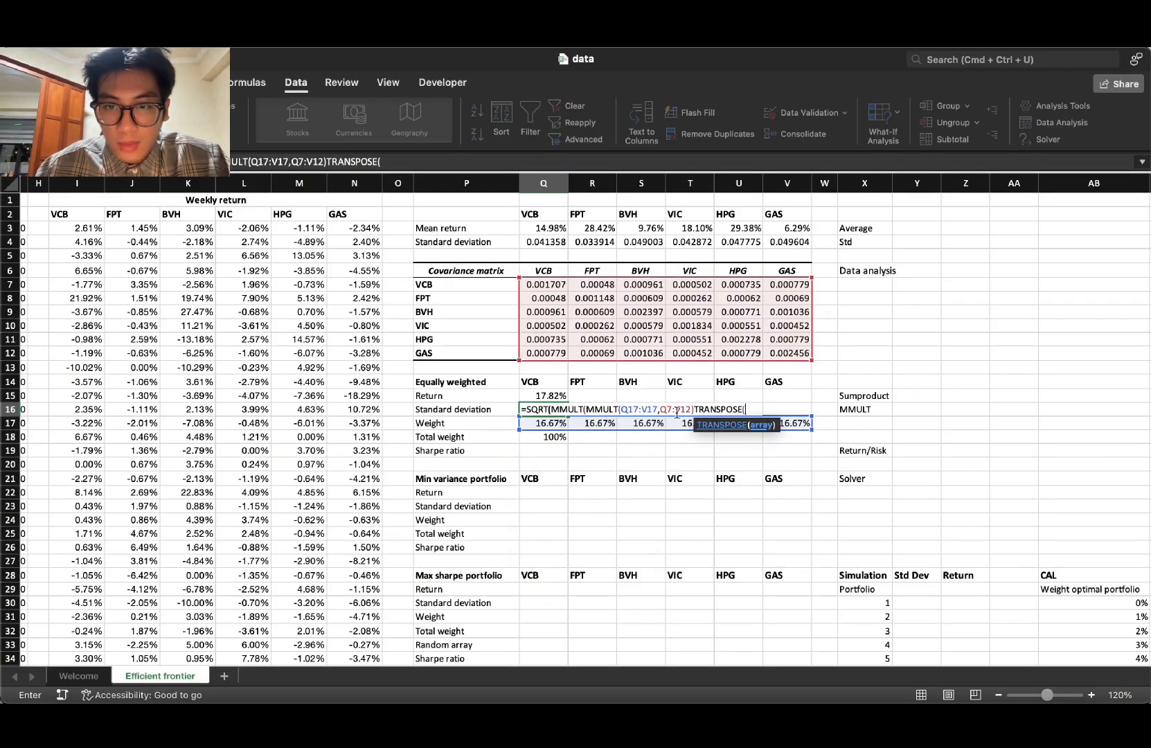
left_click_drag(547, 423, 792, 424)
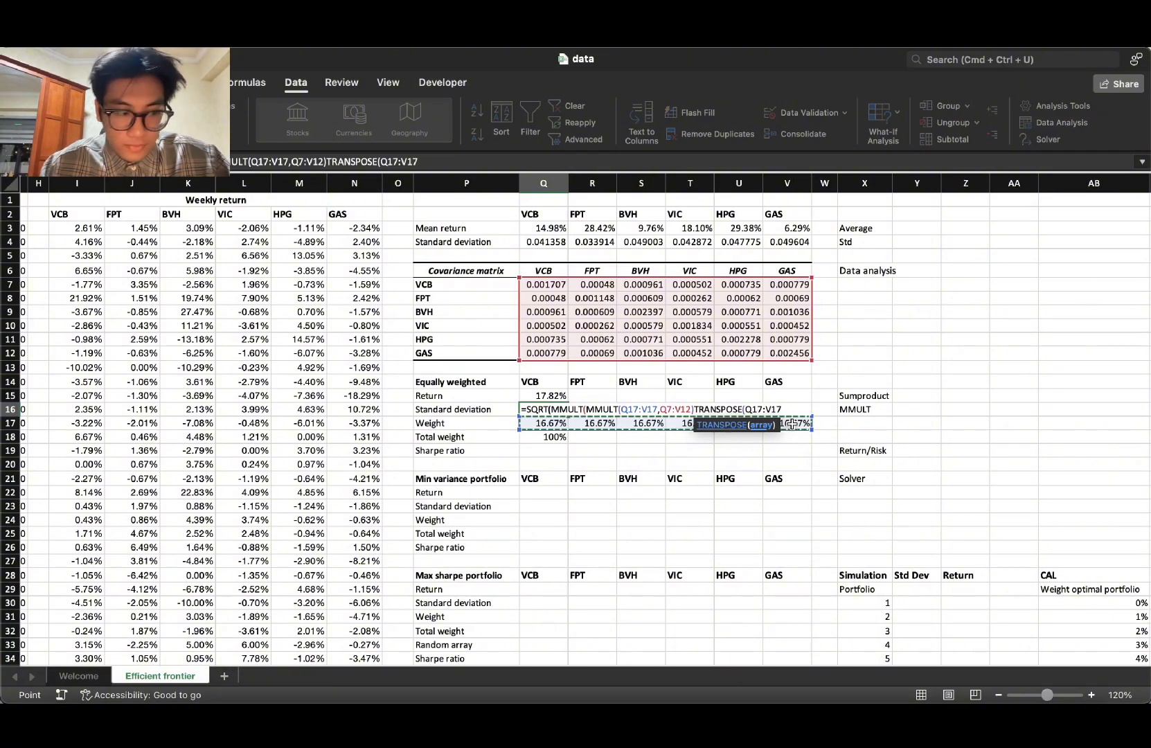
type(")")
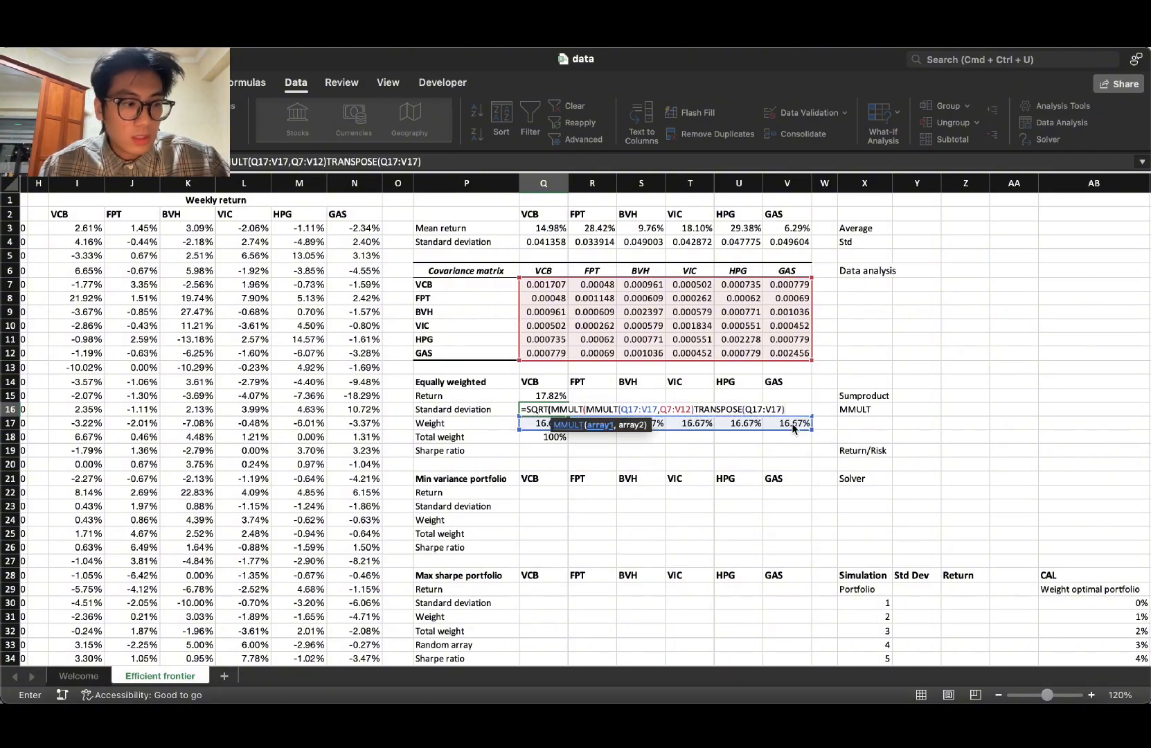
type("))")
key("Return")
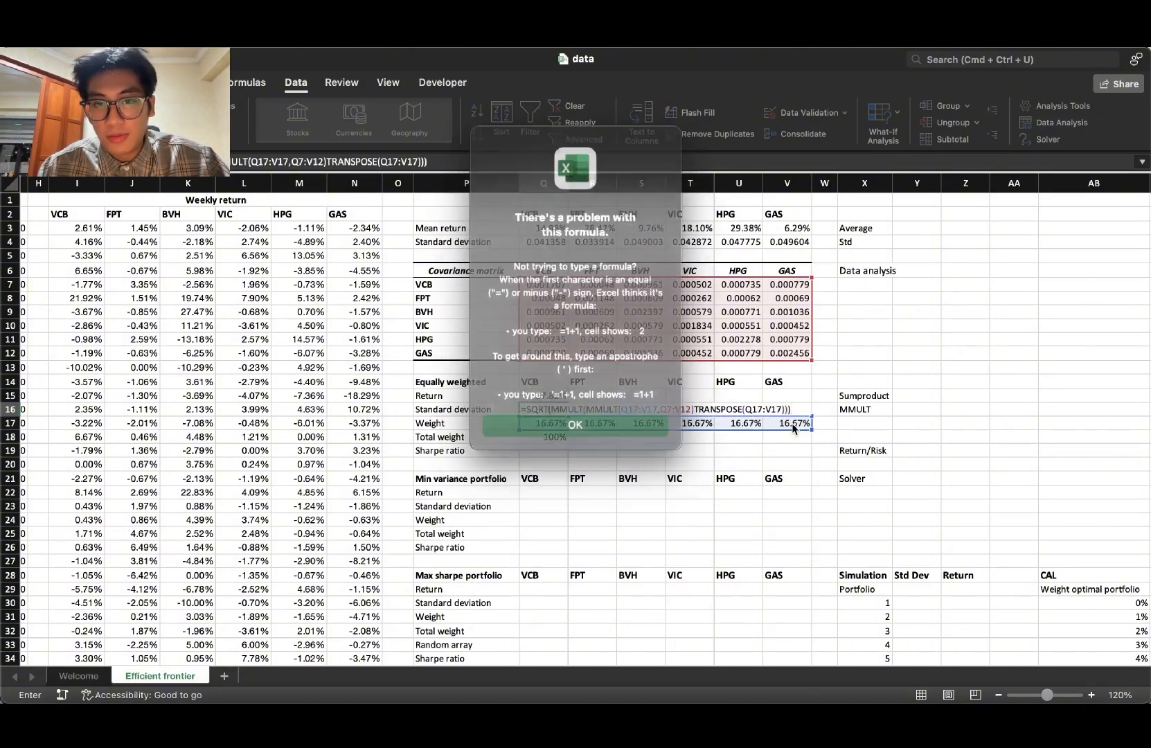
Step: Insert the missing comma before TRANSPOSE, so Q16 reads =SQRT(MMULT(MMULT(Q17:V17,Q7:V12),TRANSPOSE(Q17:V17)))
left_click(551, 424)
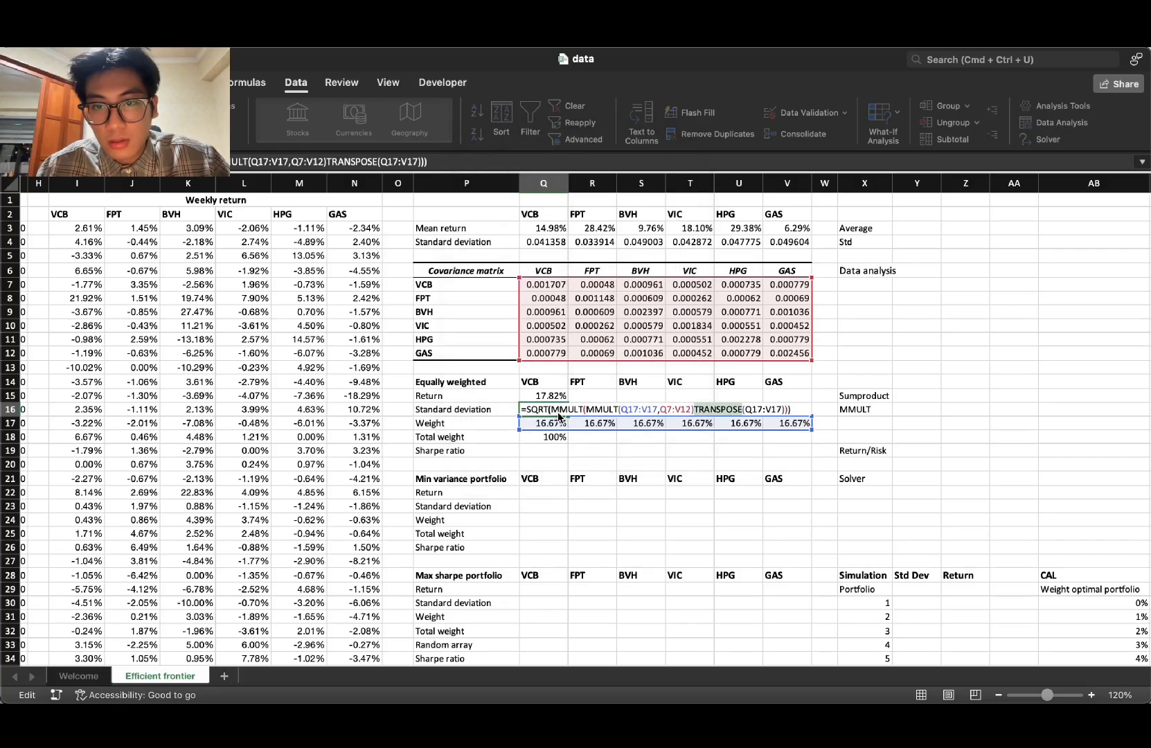
left_click(697, 410)
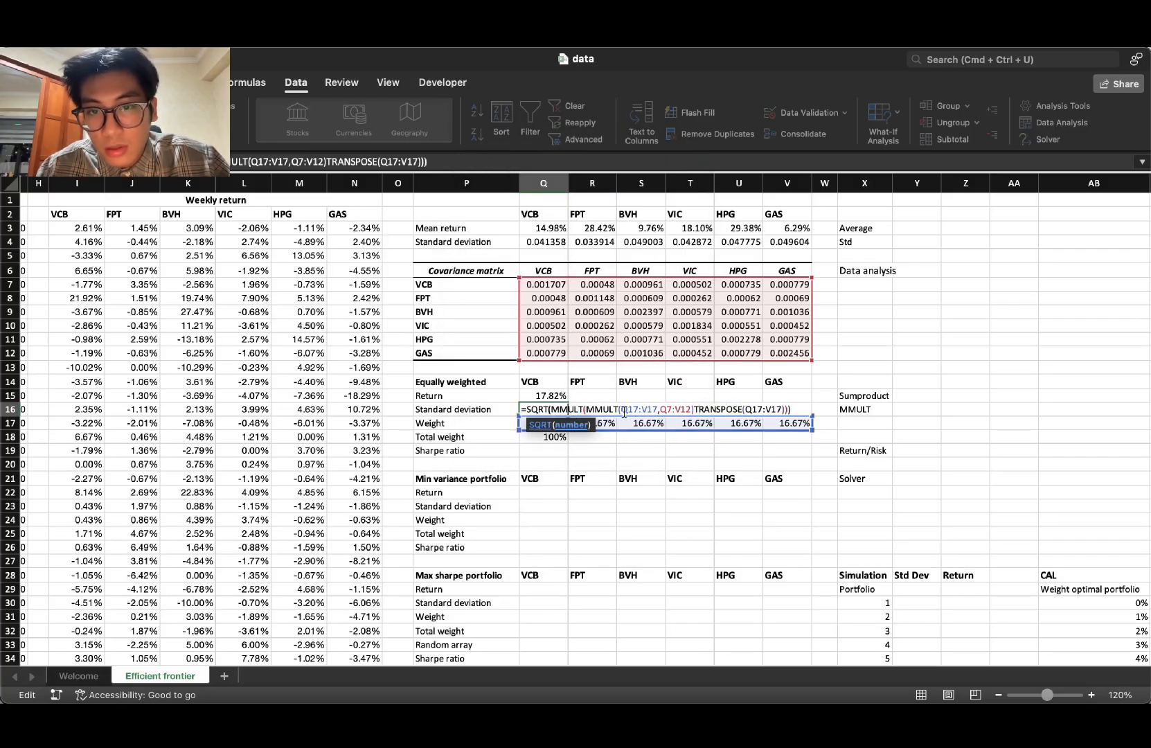
left_click(638, 409)
left_click(696, 409)
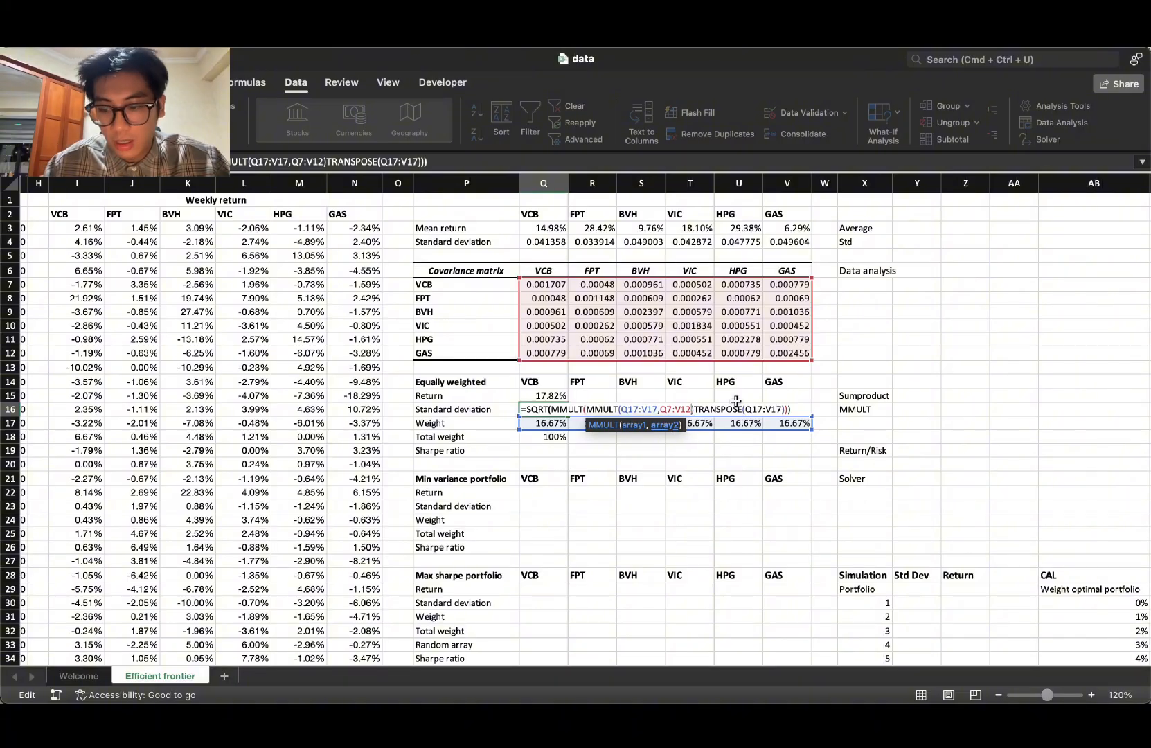
type(",")
key("Return")
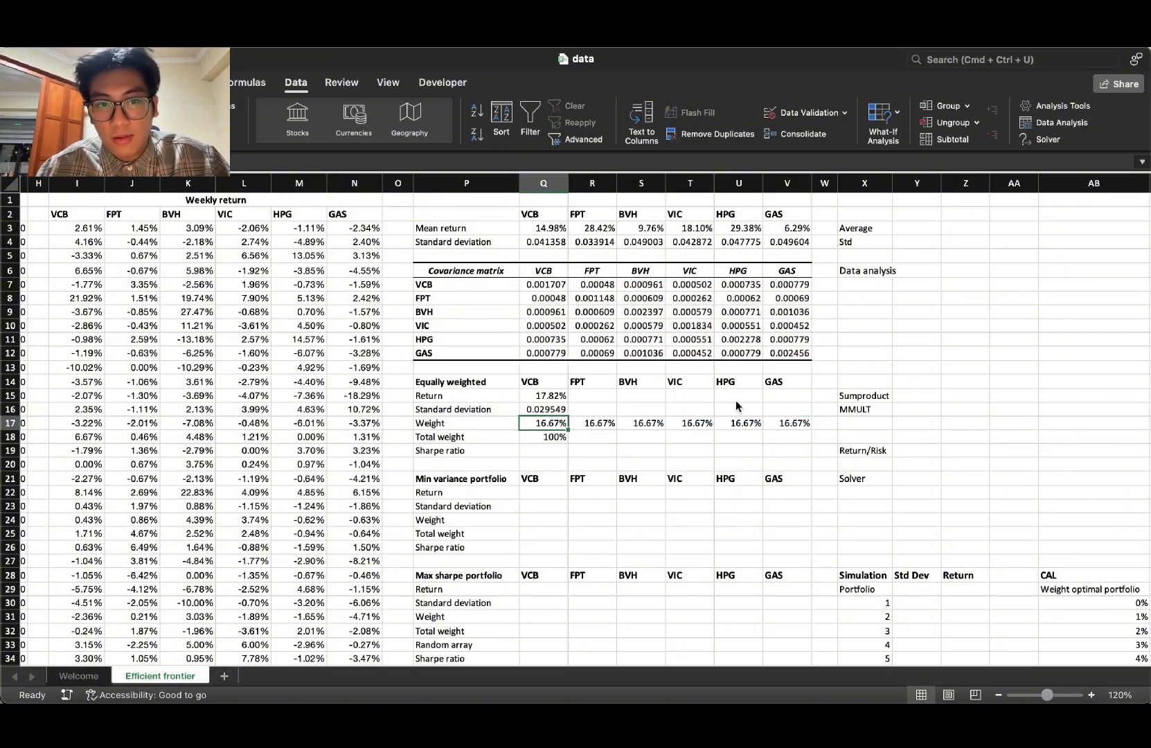
Step: Annualize the standard deviation in Q16 by multiplying the MMULT result by 52 inside the SQRT
left_click(538, 409)
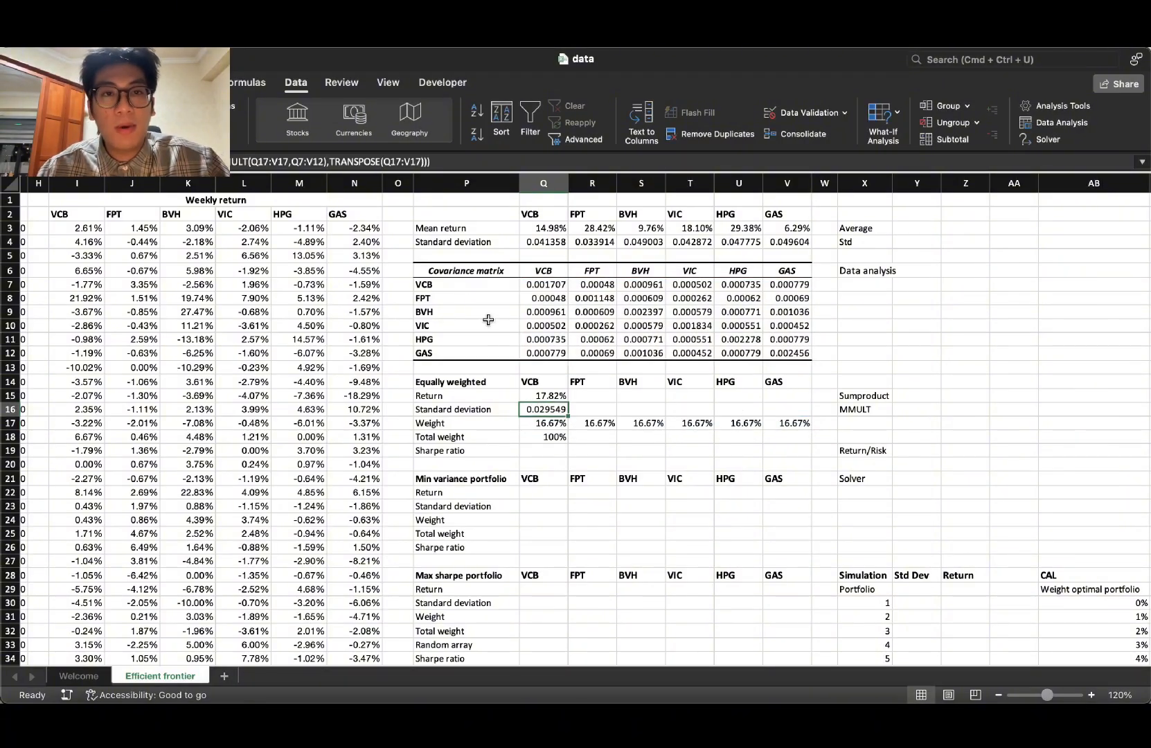
left_click(426, 162)
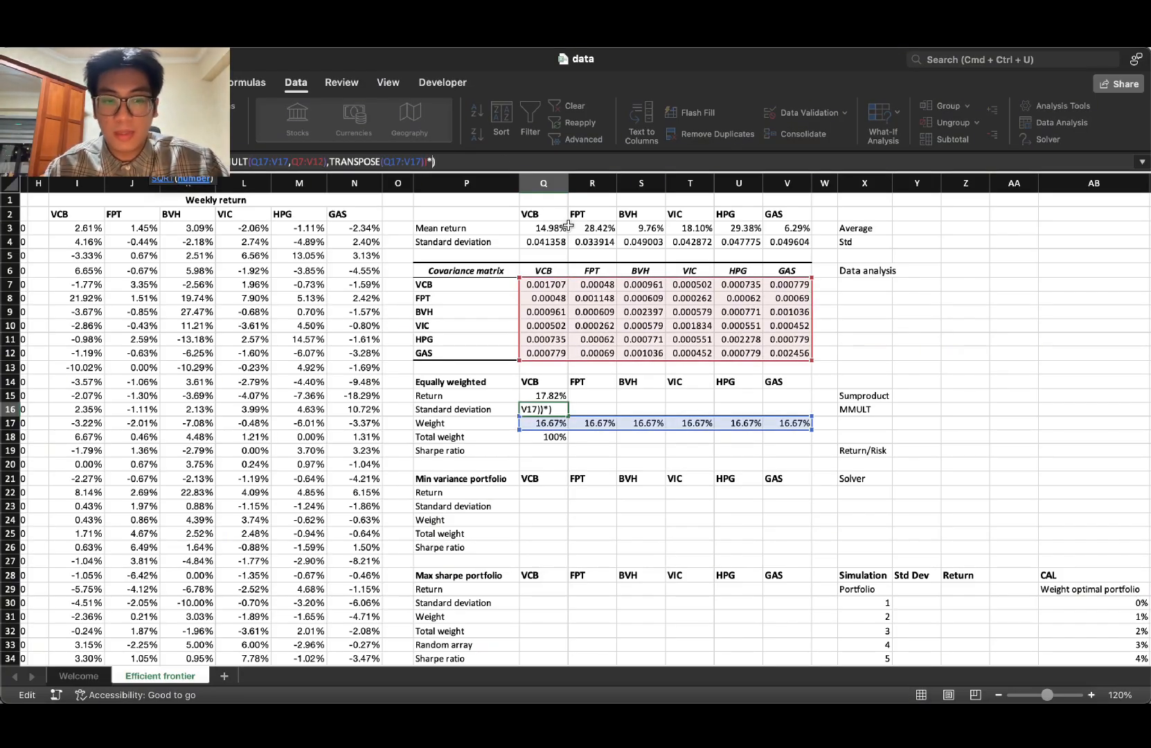
type("*52")
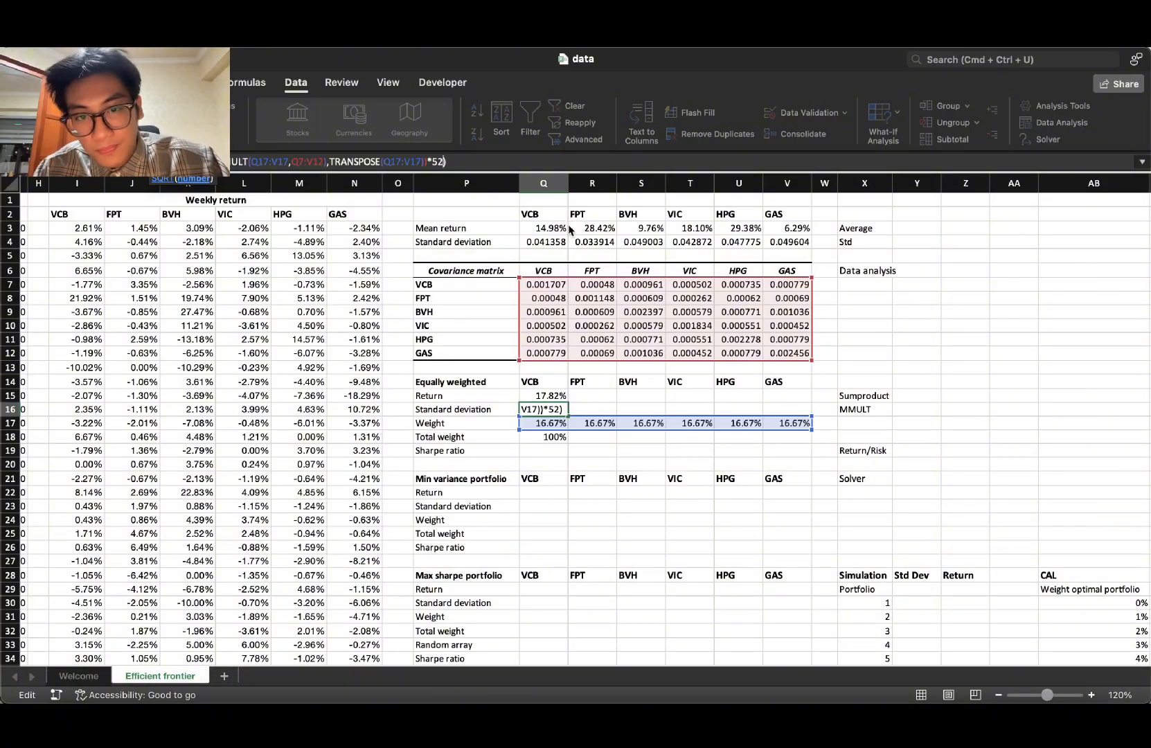
key("Return")
left_click(534, 407)
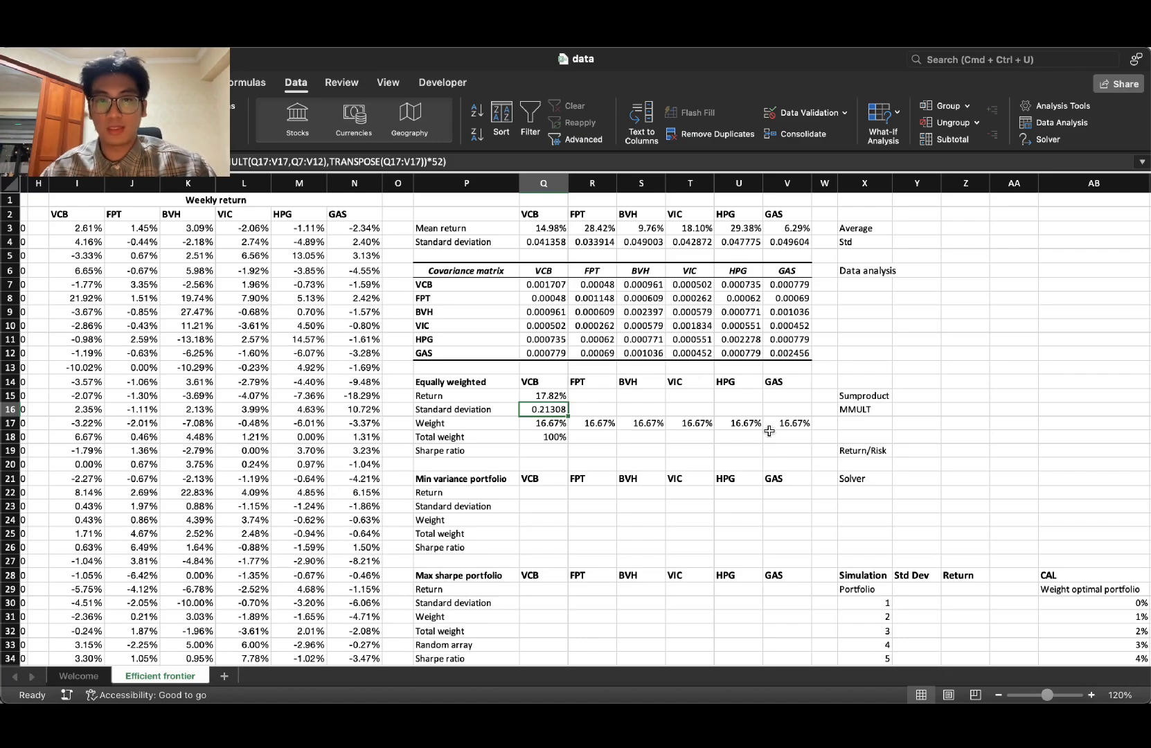
left_click_drag(540, 423, 816, 424)
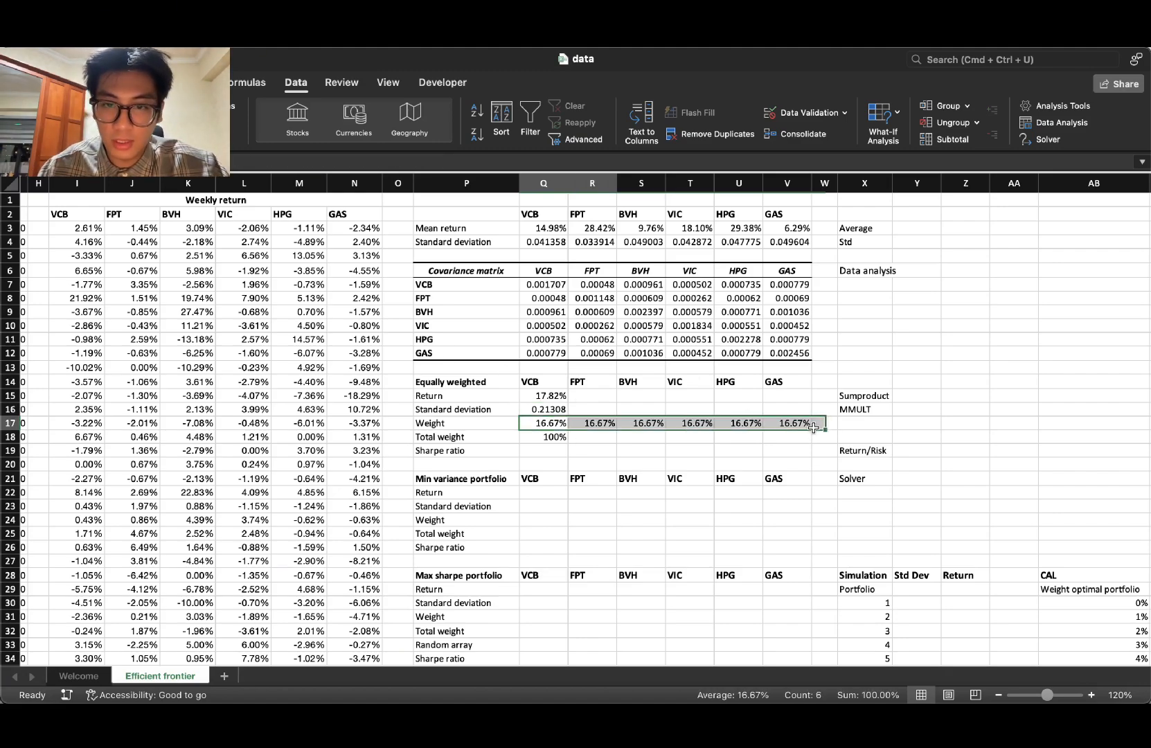
left_click(757, 432)
Step: Begin a formula in Q19 for the Equally weighted portfolio's Sharpe ratio
left_click(559, 452)
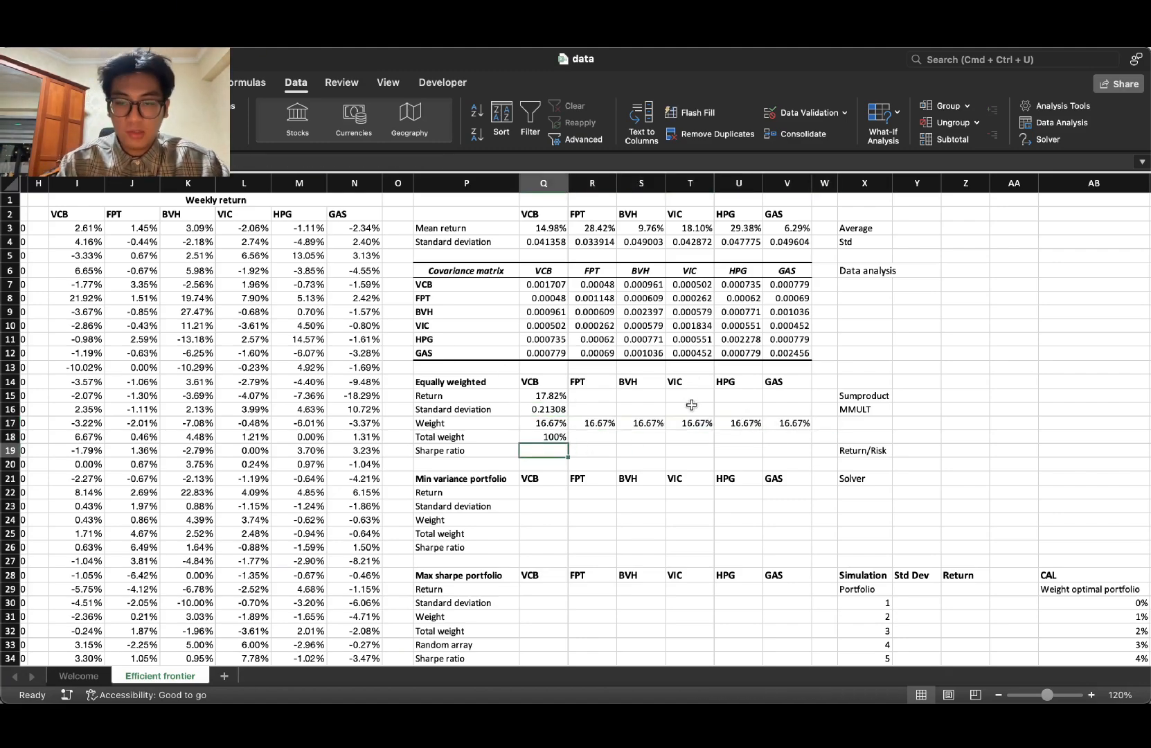
type("=sh")
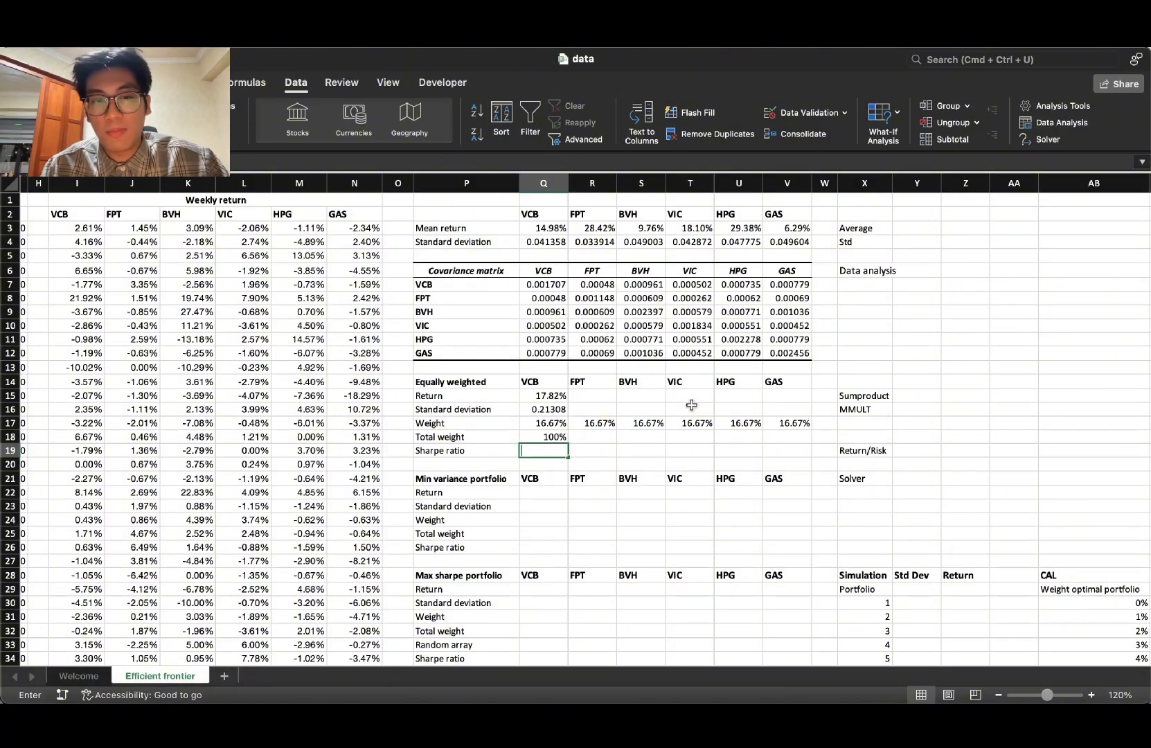
key("BackSpace")
key("BackSpace")
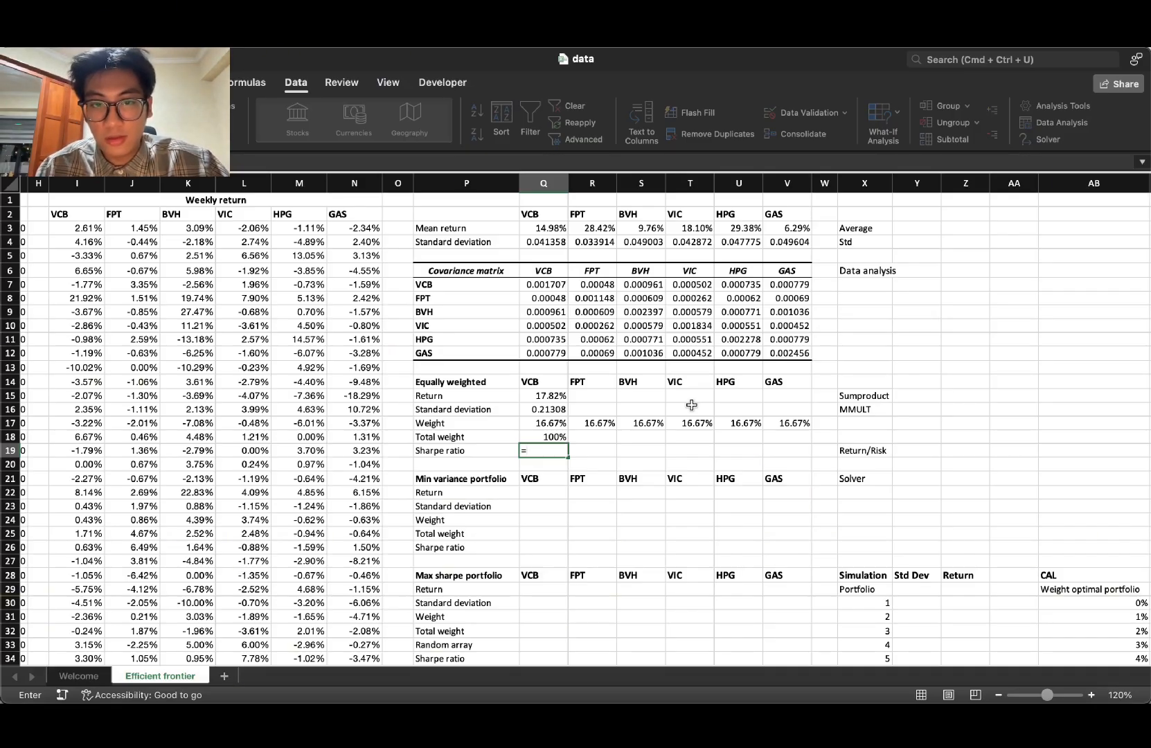
key("Up")
key("Up")
key("Up")
key("Up")
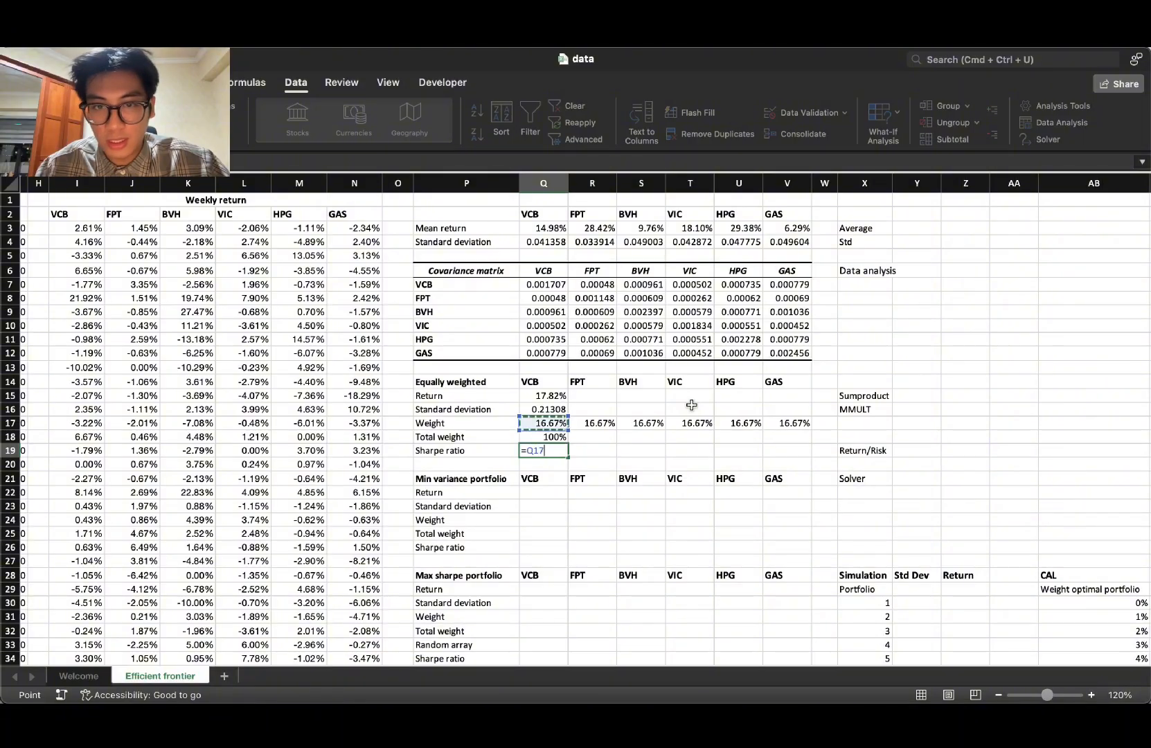
key("BackSpace")
key("BackSpace")
key("BackSpace")
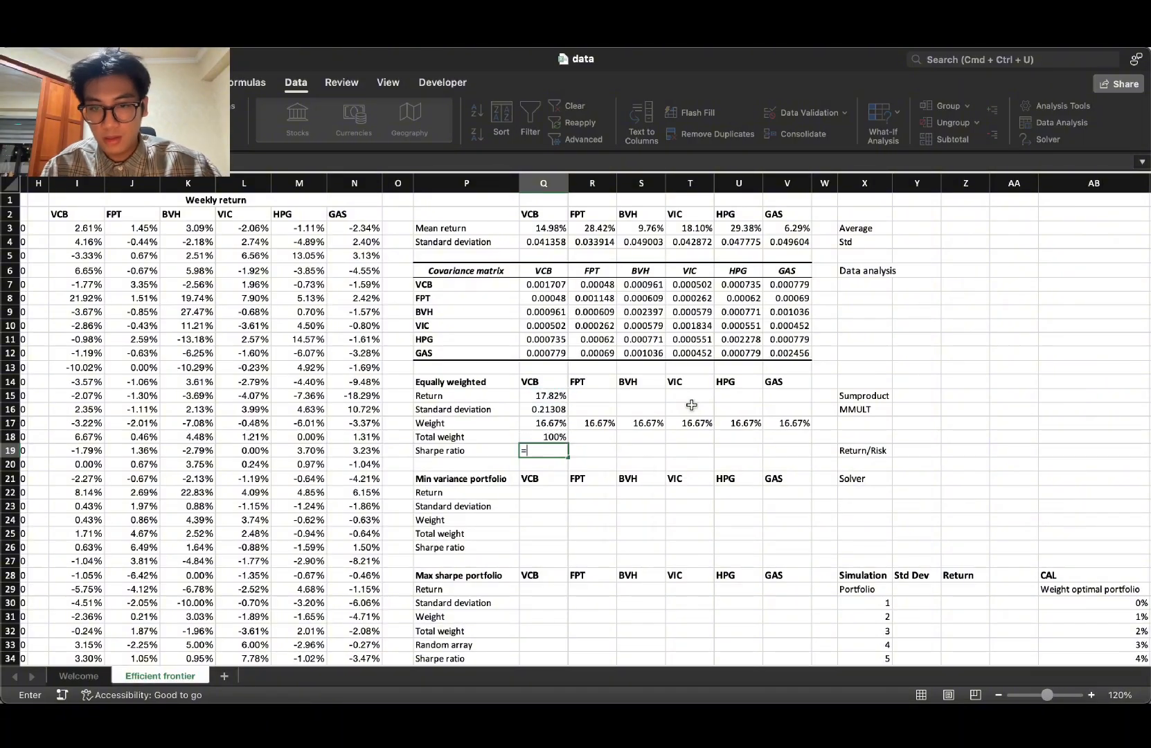
Step: Enter the excess return in the Q19 formula as the portfolio return Q15 minus the risk-free rate Q57
type("(")
key("Up")
key("Up")
key("Up")
key("Up")
type("-")
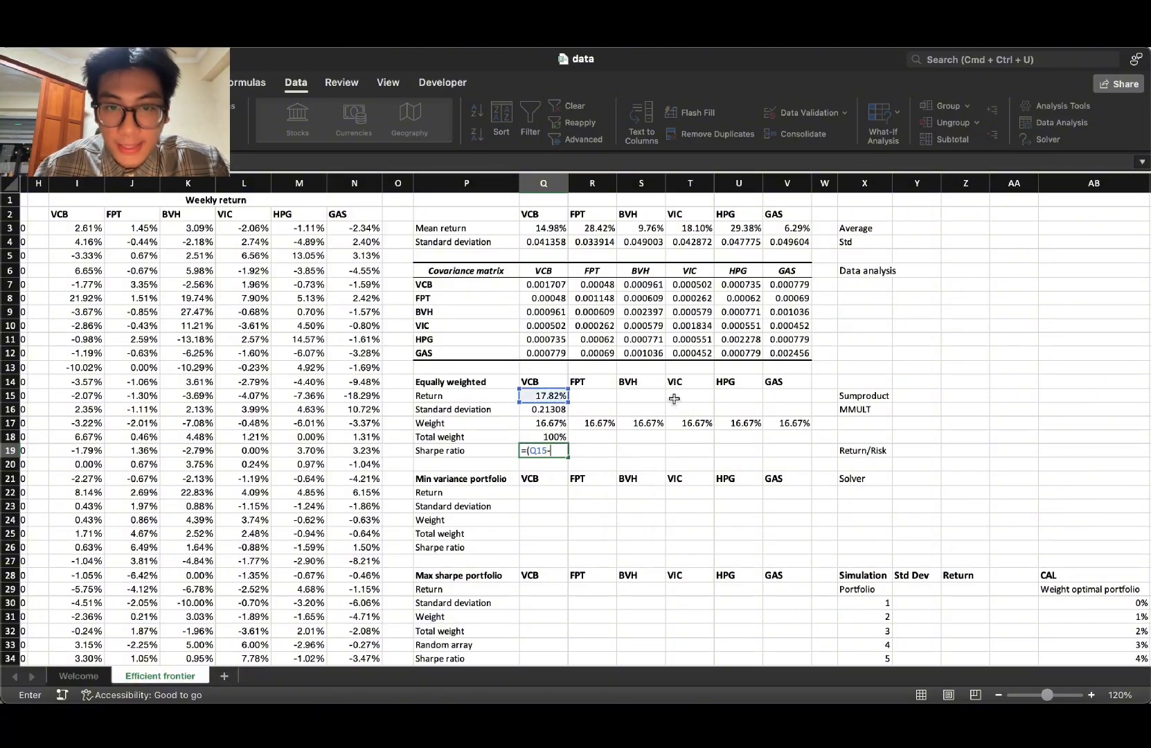
scroll(603, 440, "down", 5)
scroll(603, 440, "down", 10)
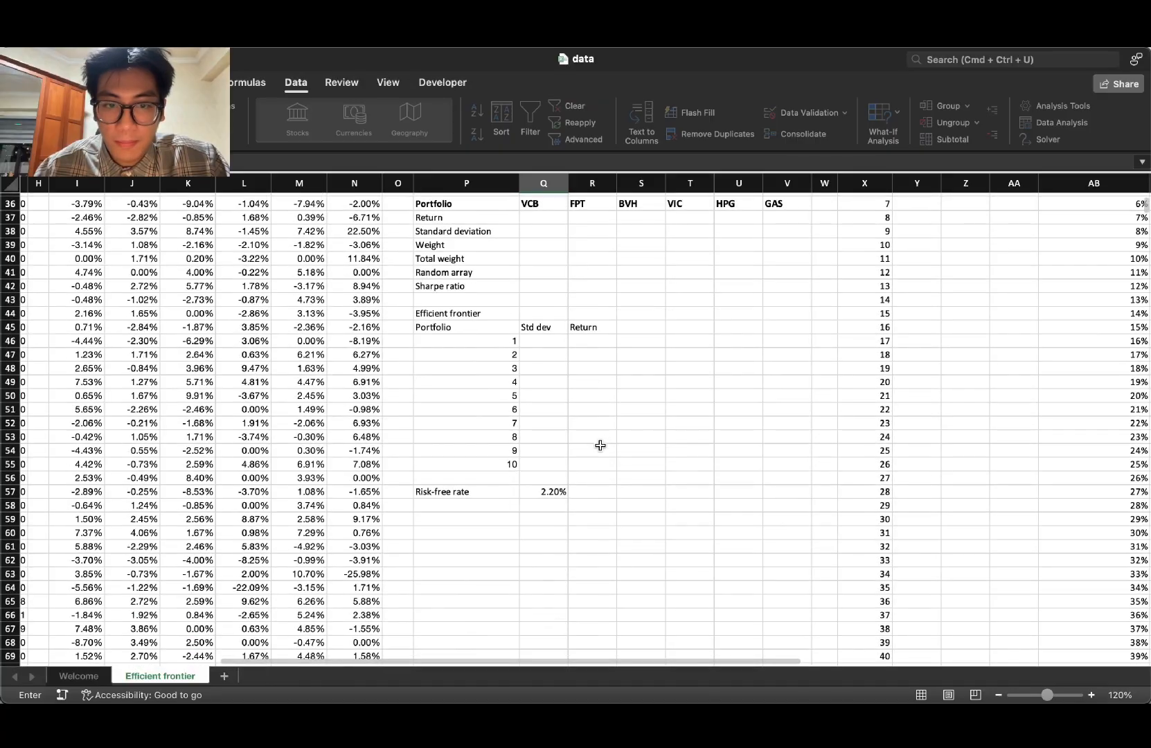
left_click(556, 491)
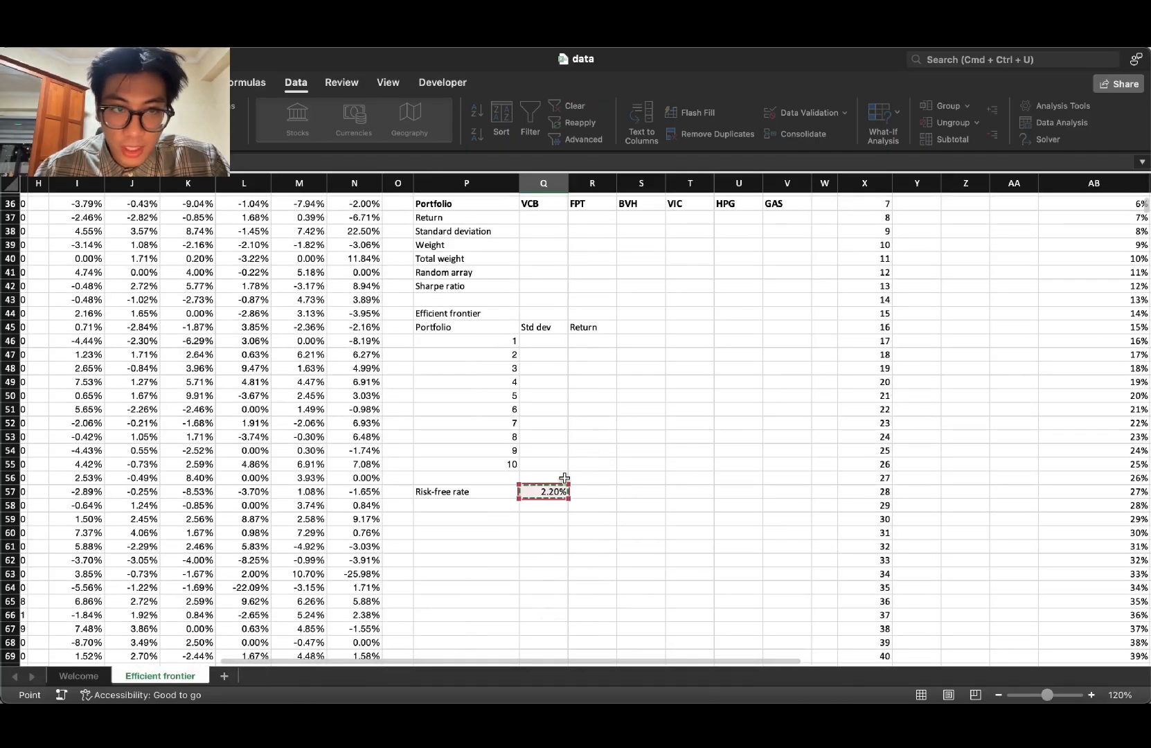
Step: Divide the excess return by the standard deviation in Q16, completing Q19 as =(Q15-Q57)/Q16
left_click(320, 160)
type(")/")
scroll(488, 422, "up", 15)
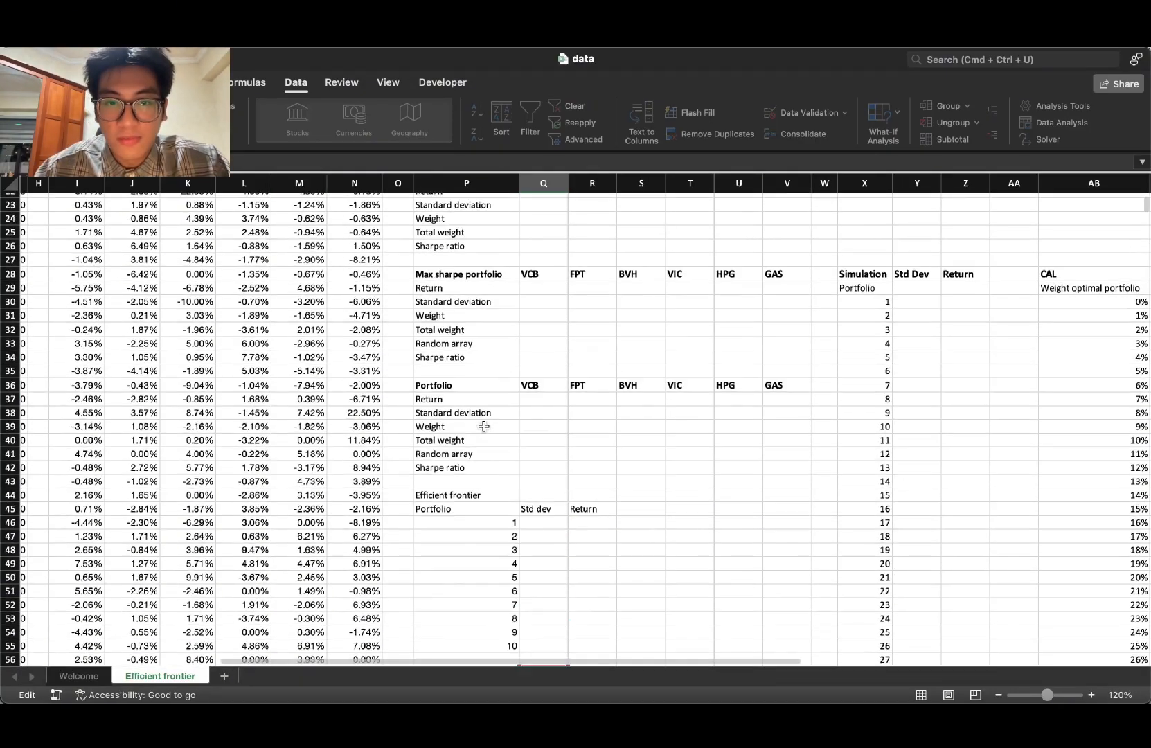
left_click(547, 399)
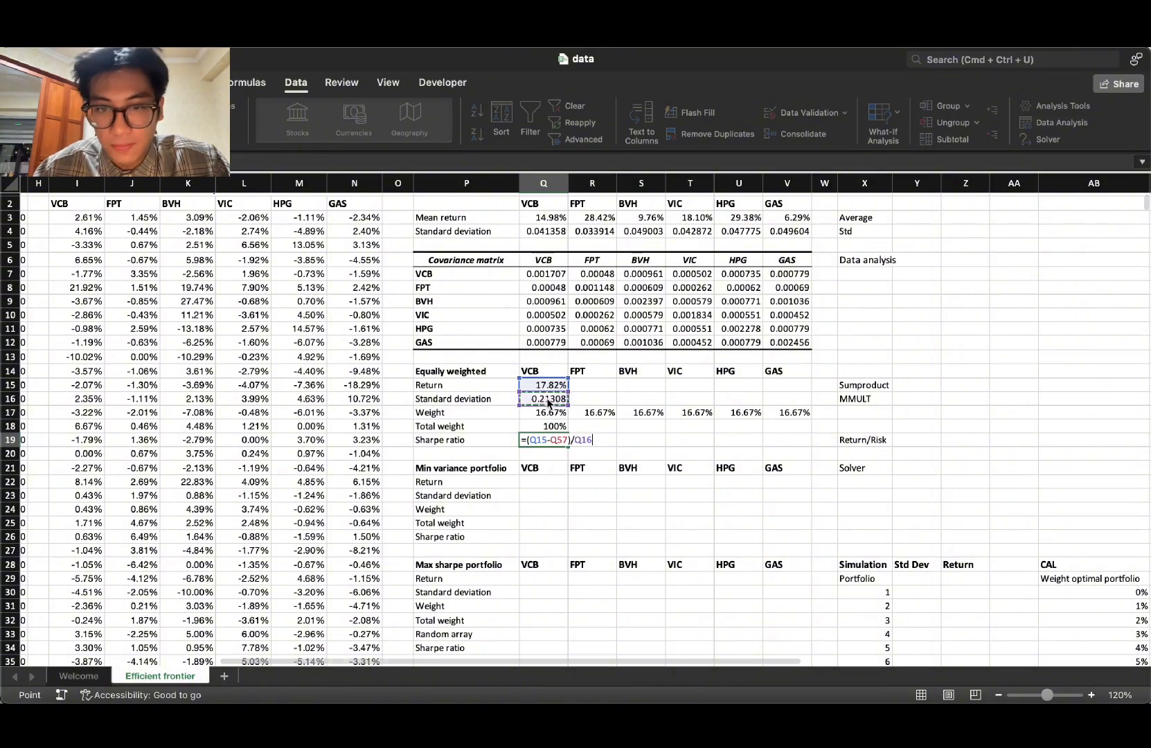
key("Return")
left_click(554, 441)
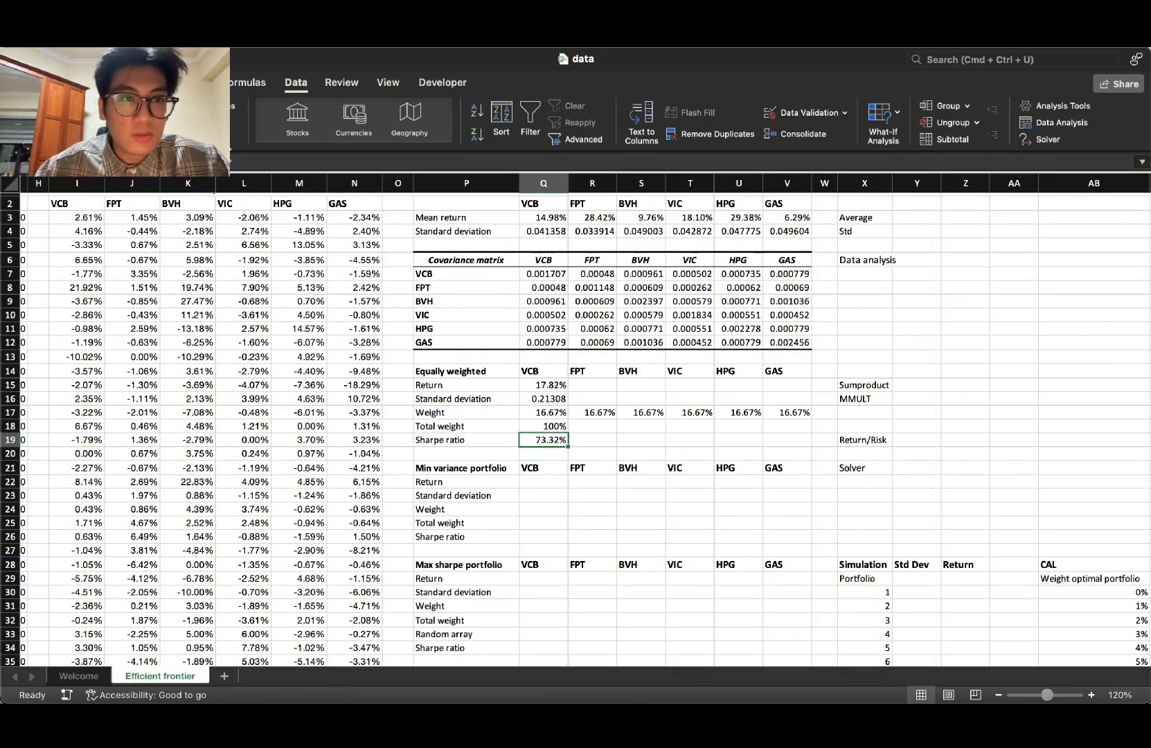
Step: Review the Equally weighted portfolio's Sharpe ratio formula in Q19, its risk-free rate reference Q57, and the return and standard deviation cells
key("F2")
scroll(596, 485, "down", 9)
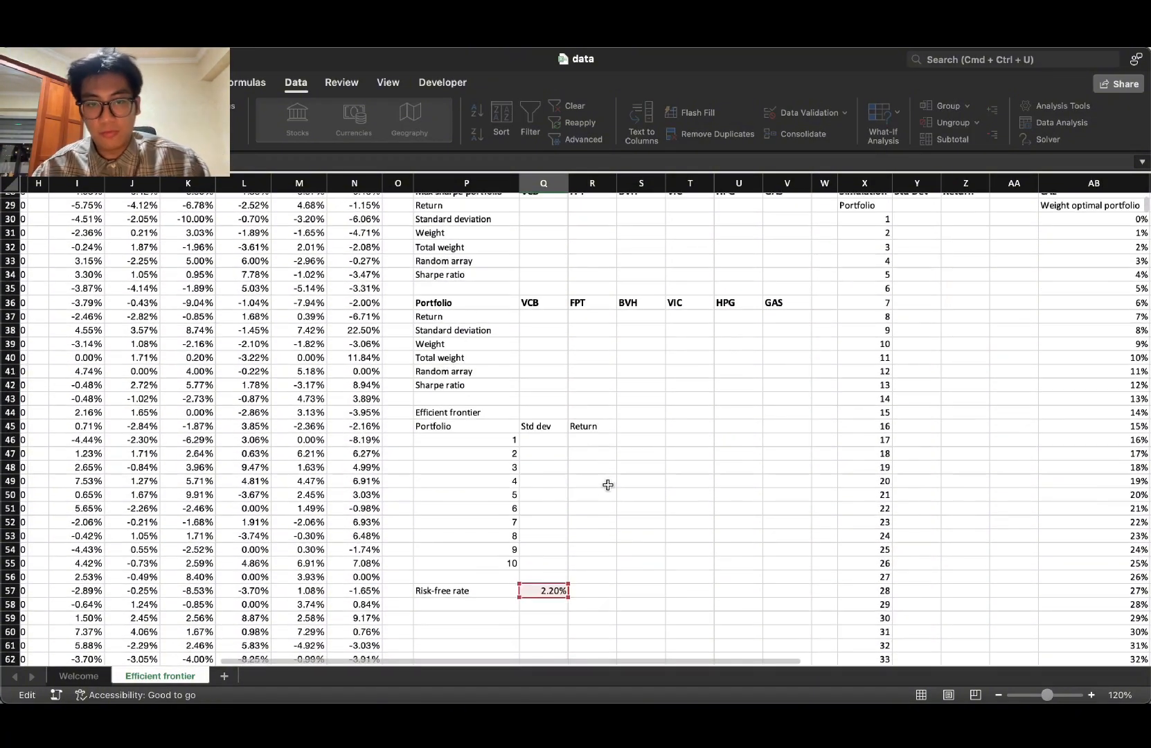
scroll(564, 180, "up", 9)
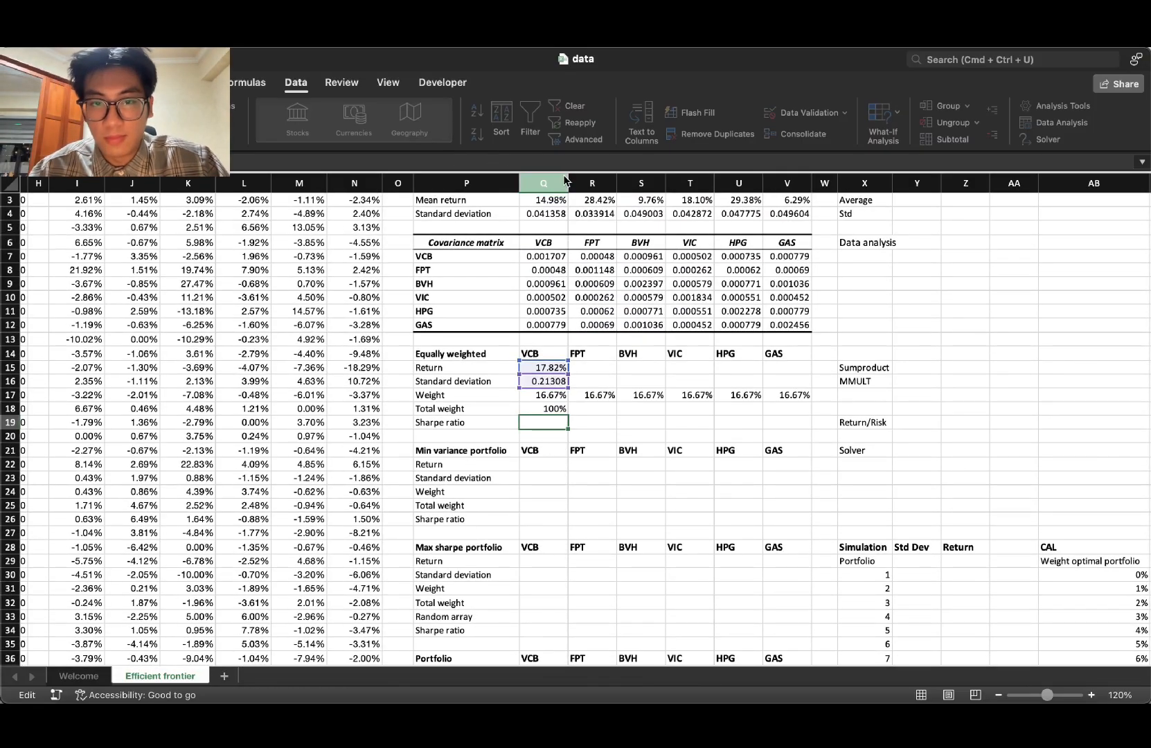
key("Return")
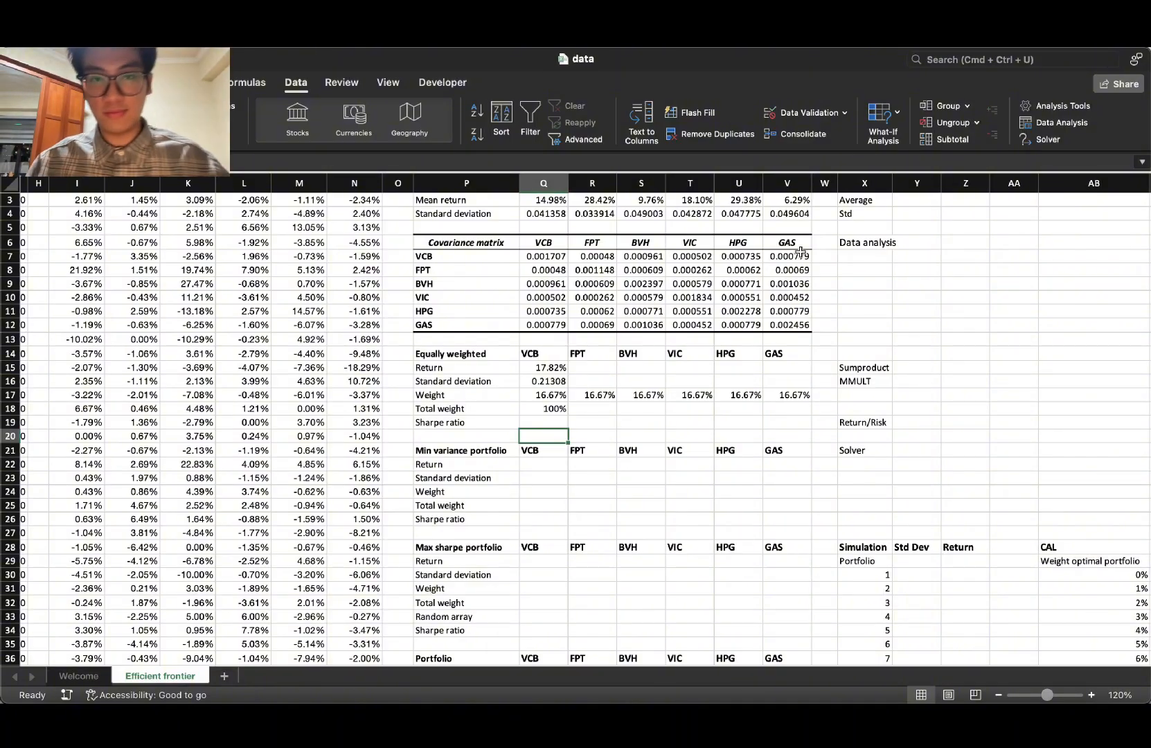
scroll(682, 524, "down", 10)
scroll(619, 537, "up", 10)
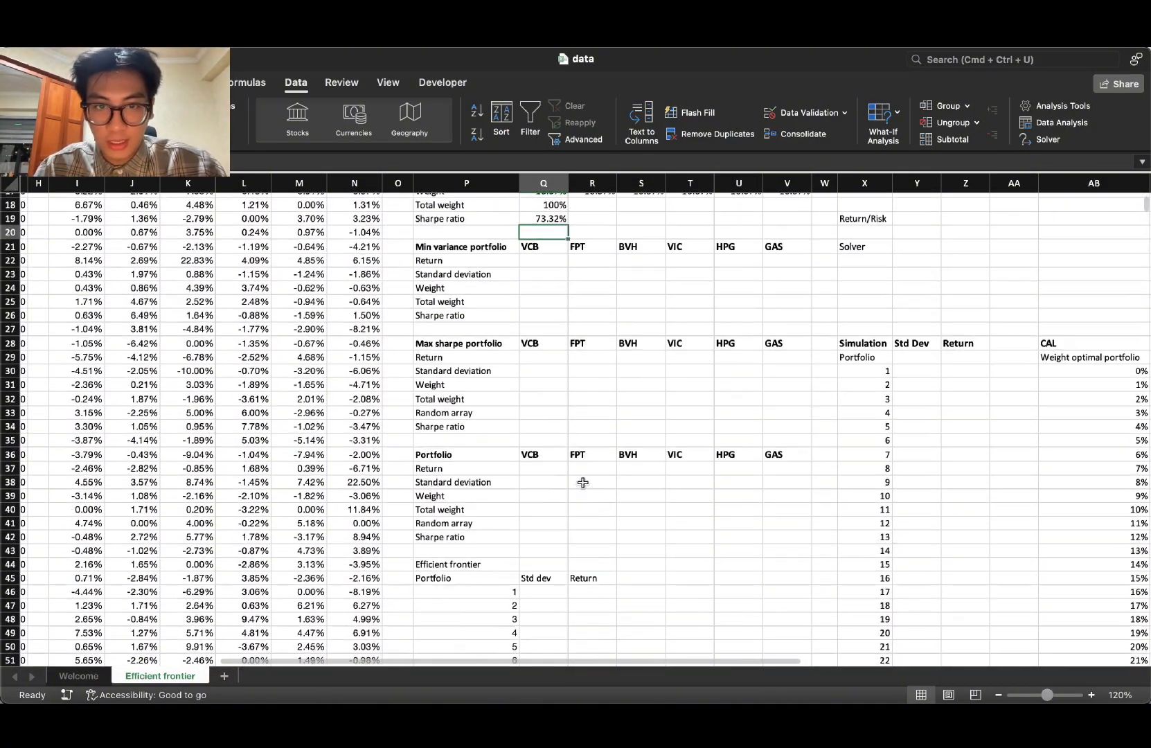
scroll(584, 481, "up", 2)
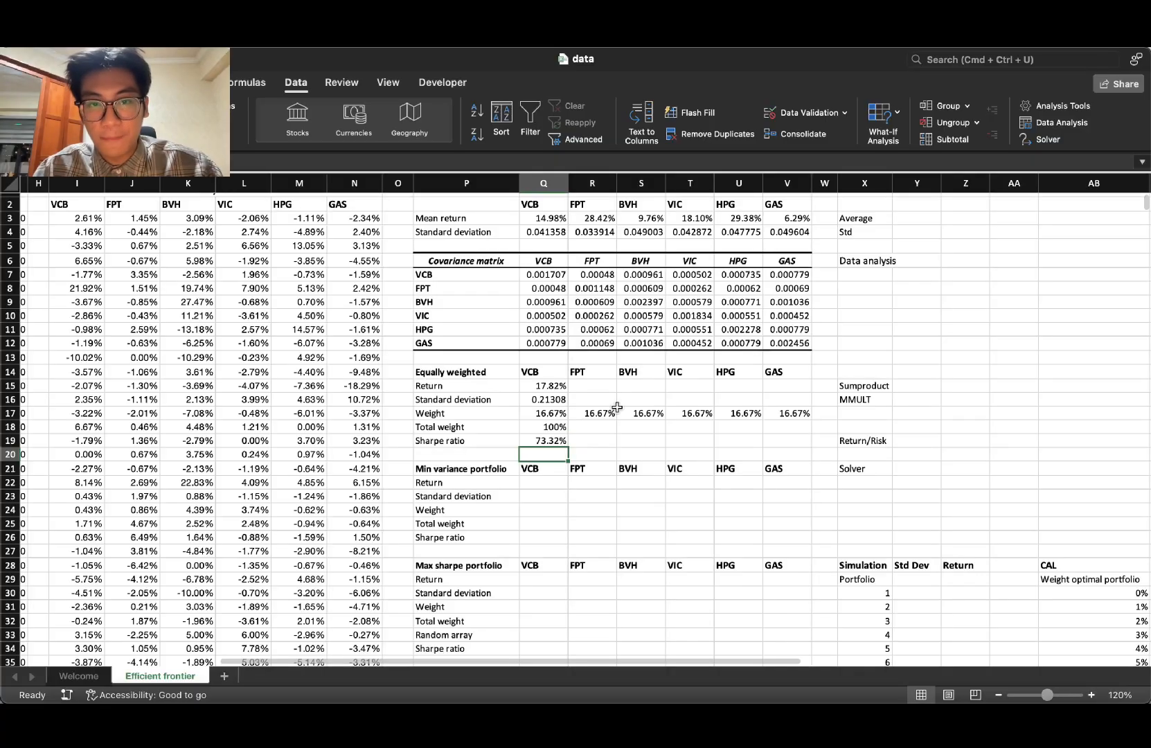
left_click_drag(623, 449, 623, 440)
left_click_drag(485, 366, 790, 435)
left_click(673, 424)
left_click(560, 432)
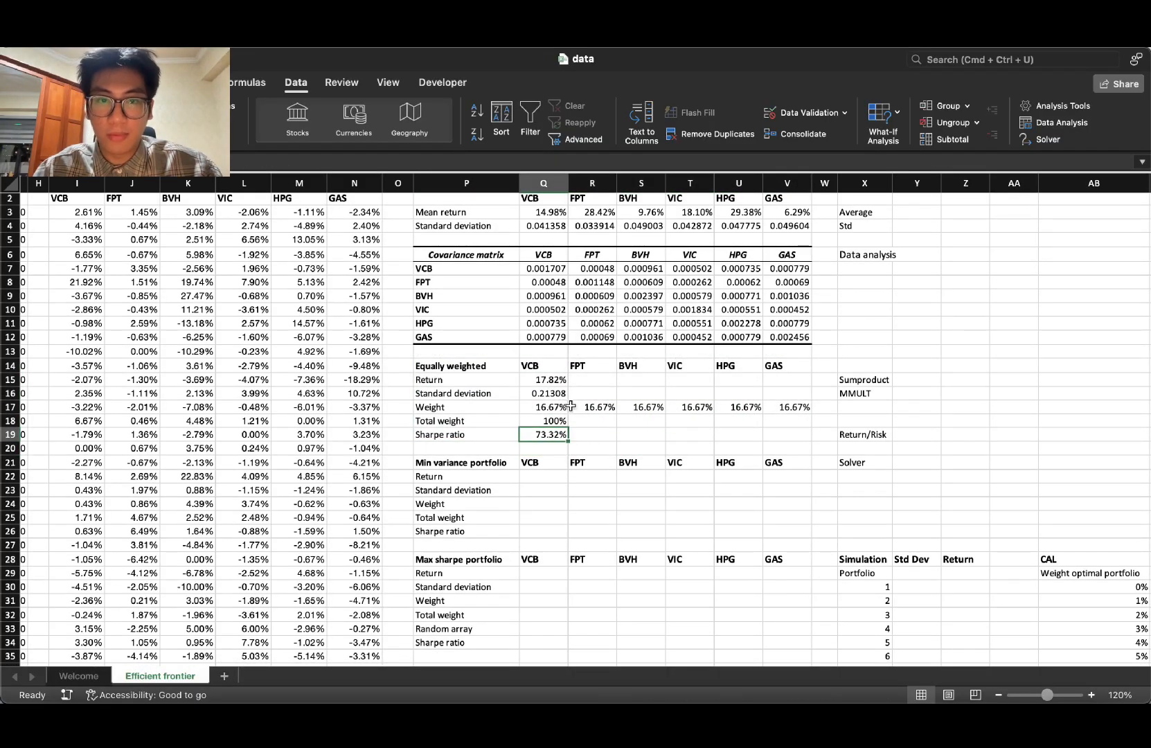
left_click(558, 381)
left_click(552, 394)
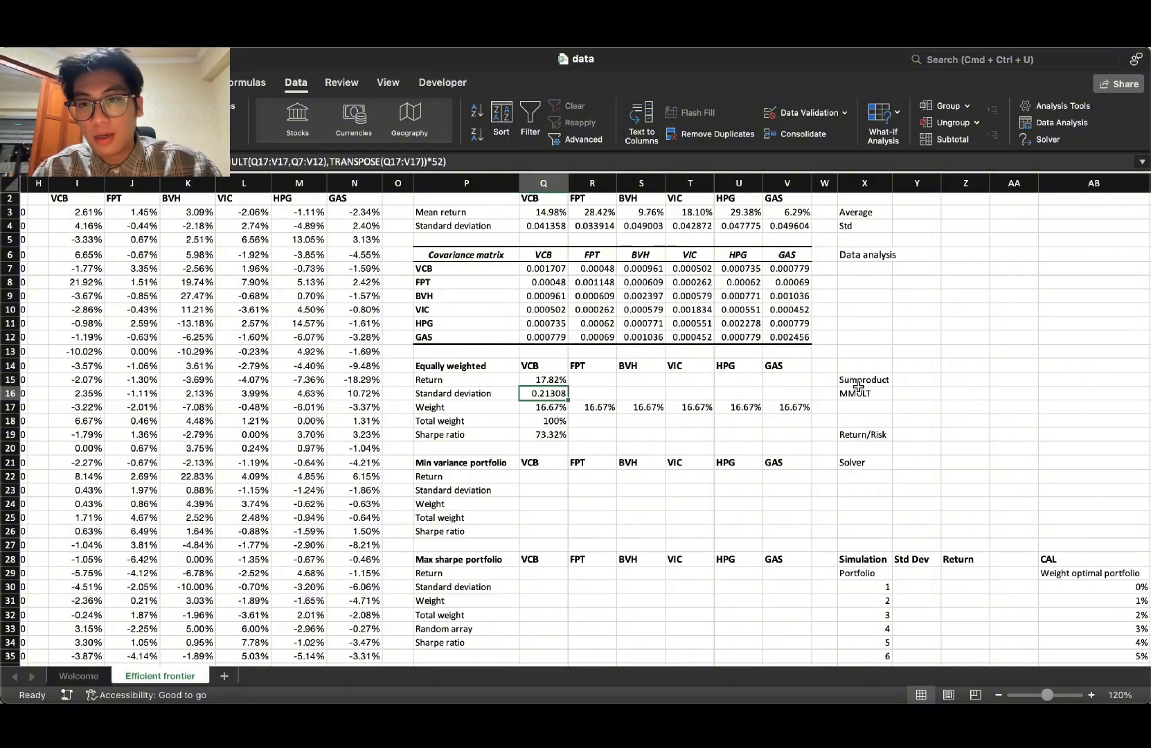
left_click(858, 395)
left_click(747, 397)
left_click(645, 407)
left_click(958, 393)
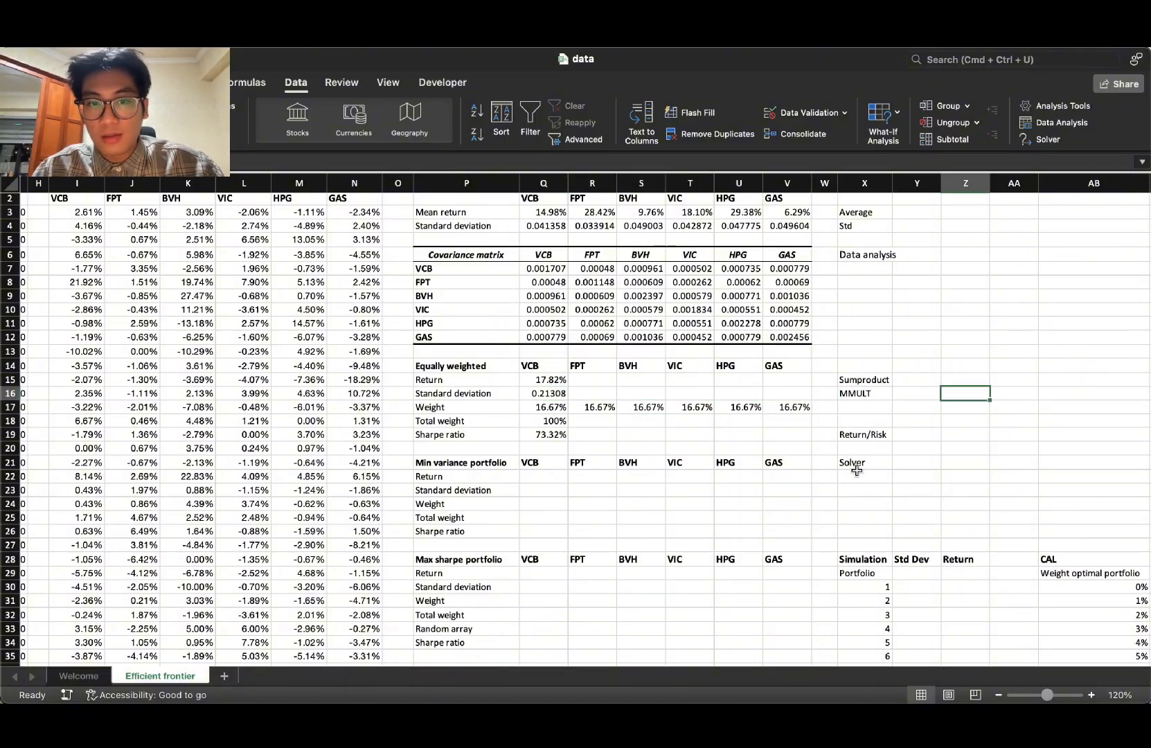
left_click_drag(859, 468, 575, 466)
left_click(485, 465)
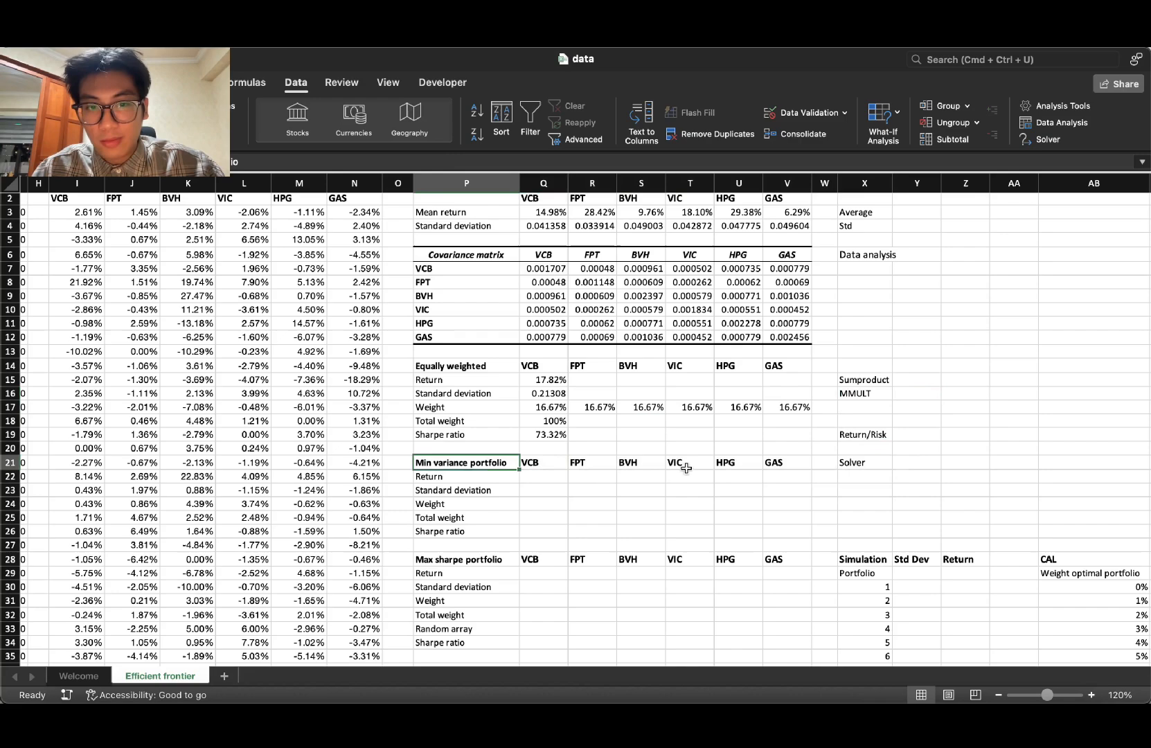
left_click(465, 486)
left_click(487, 463)
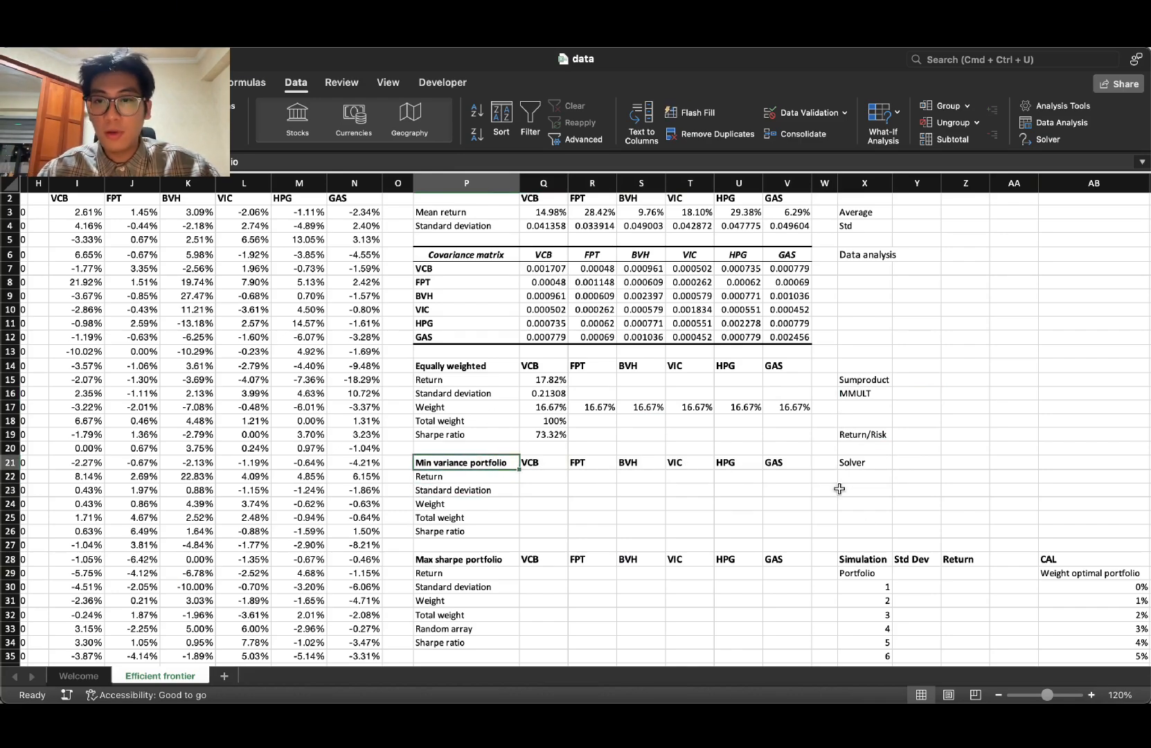
left_click(862, 464)
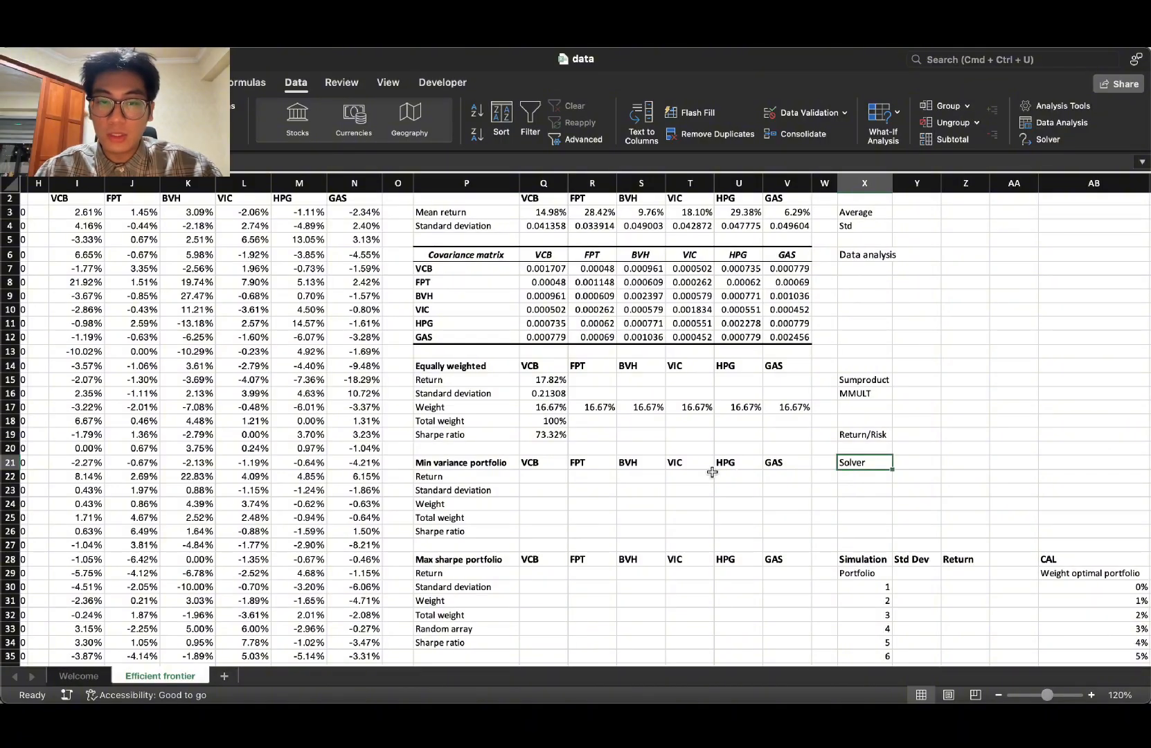
Step: Inspect the Equally weighted portfolio's return formula in Q15 and the ranges it references
left_click(547, 475)
left_click(548, 380)
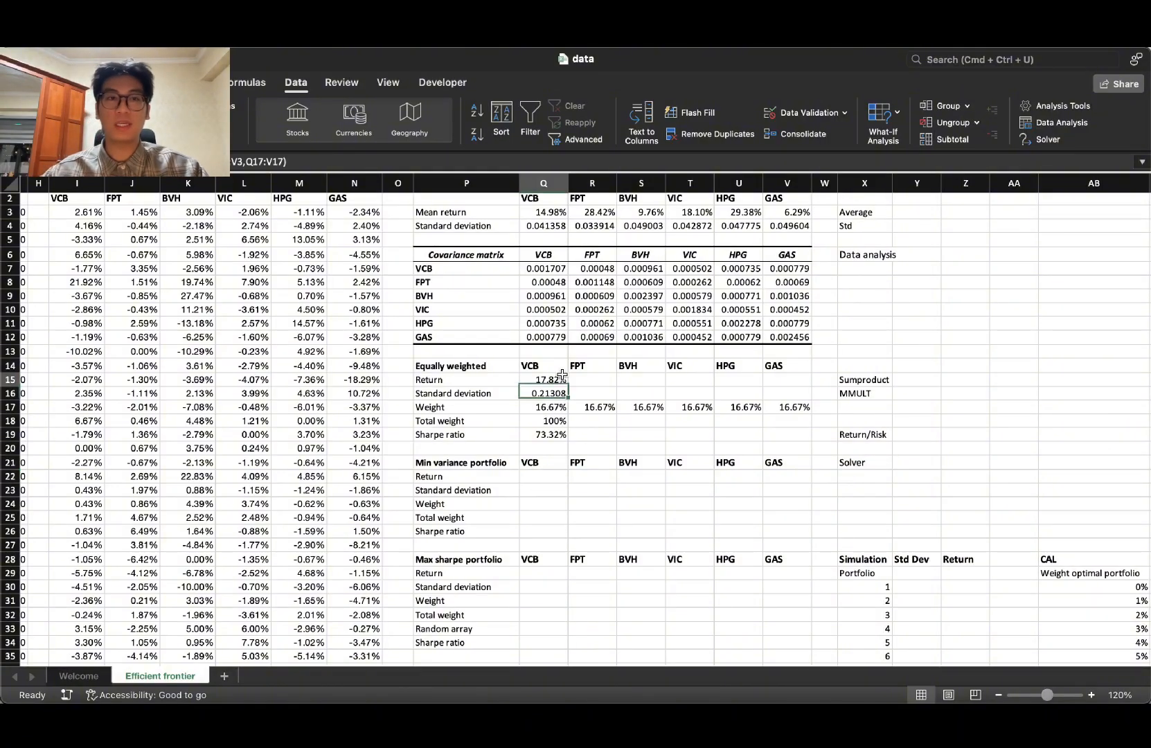
left_click(338, 159)
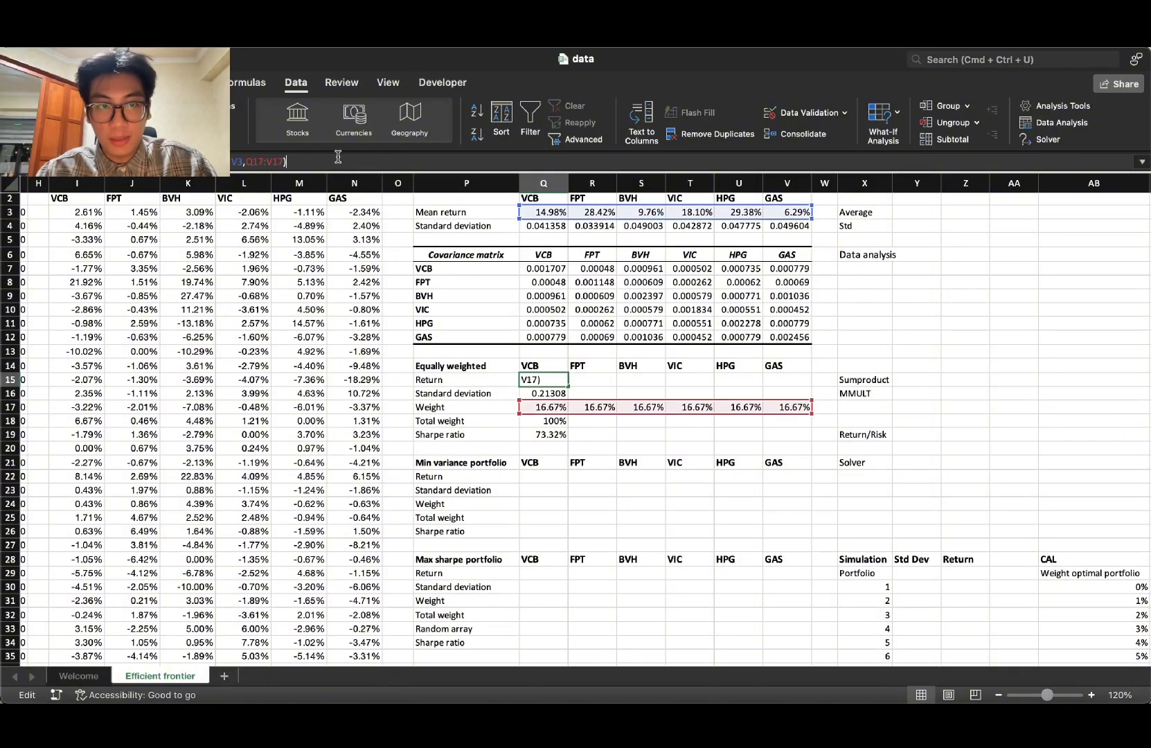
left_click(555, 476)
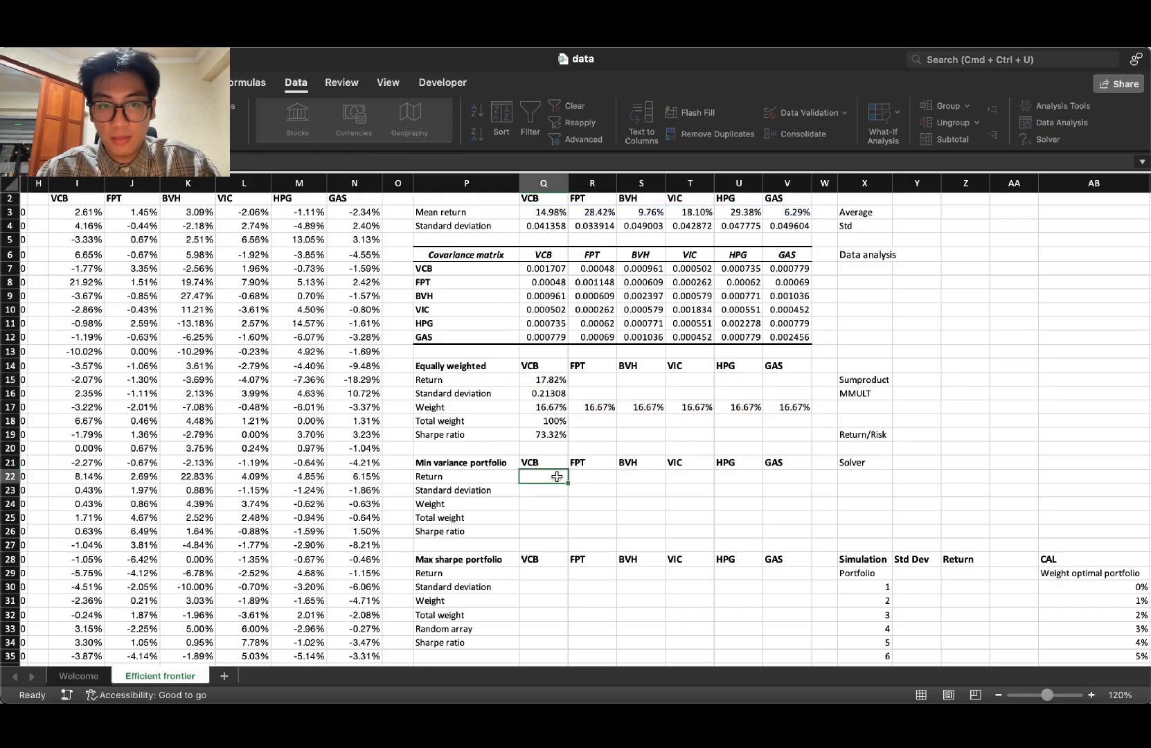
Step: Enter a SUM of the weights Q24:V24 in Q25 as the Min variance portfolio's total weight
left_click(538, 507)
left_click(547, 515)
type("=sum")
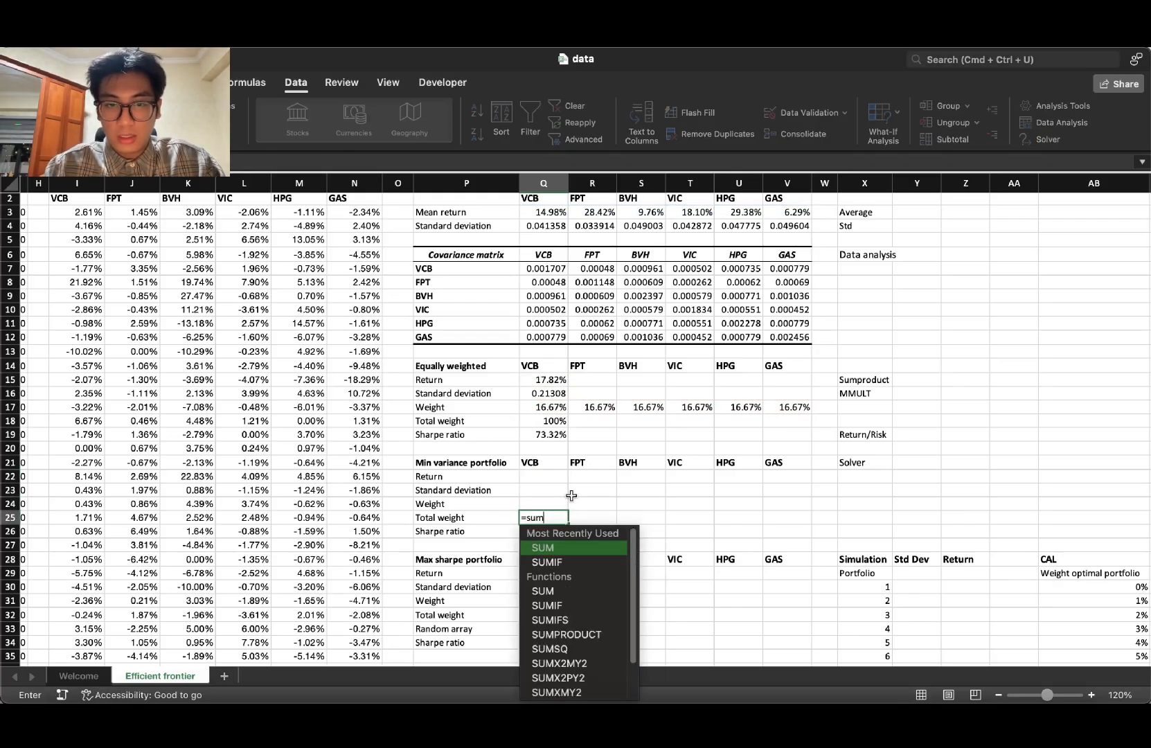
key("Tab")
left_click_drag(547, 504, 786, 501)
key("Return")
Step: Enter a placeholder weight of 10% in Q24 and fill it across to V24 for all six stocks
left_click(554, 504)
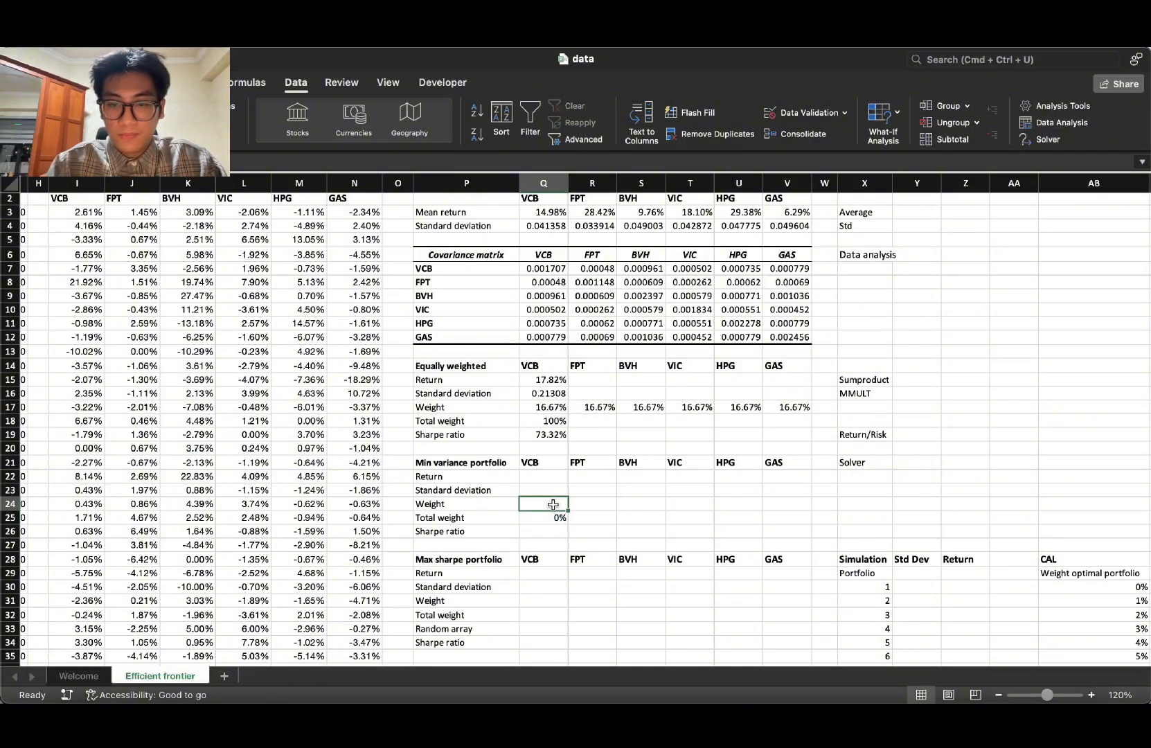
type("10")
key("Tab")
left_click(554, 507)
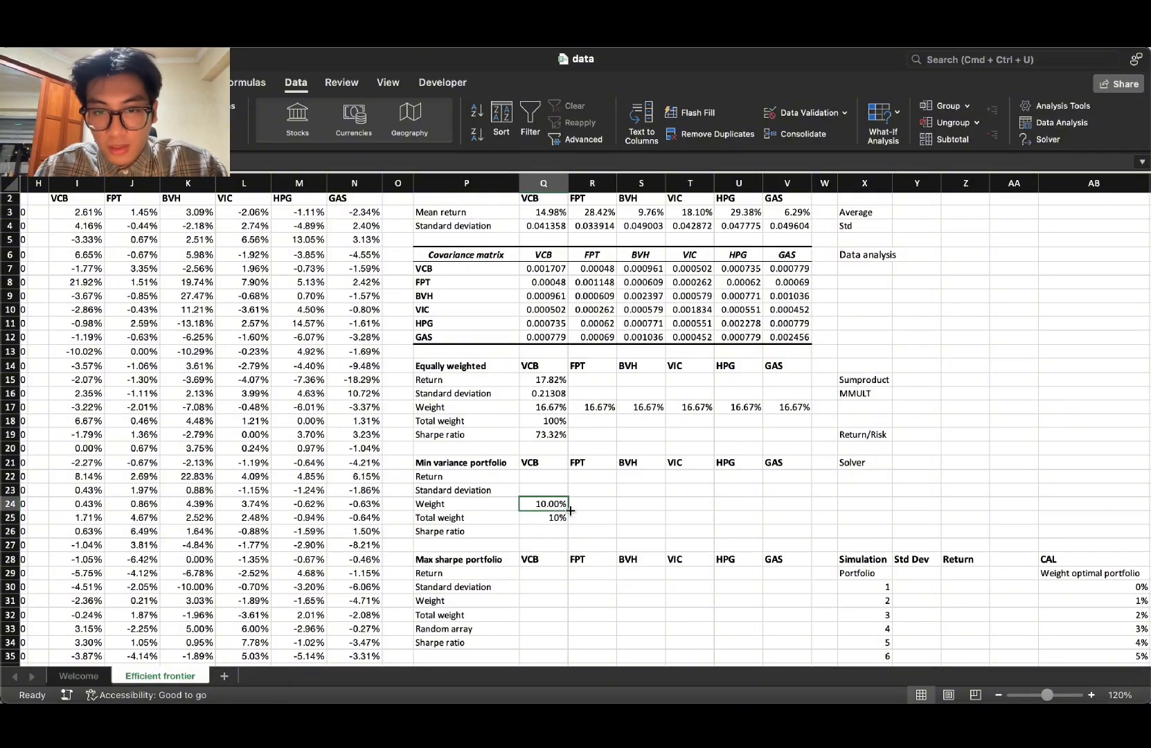
left_click_drag(567, 510, 804, 506)
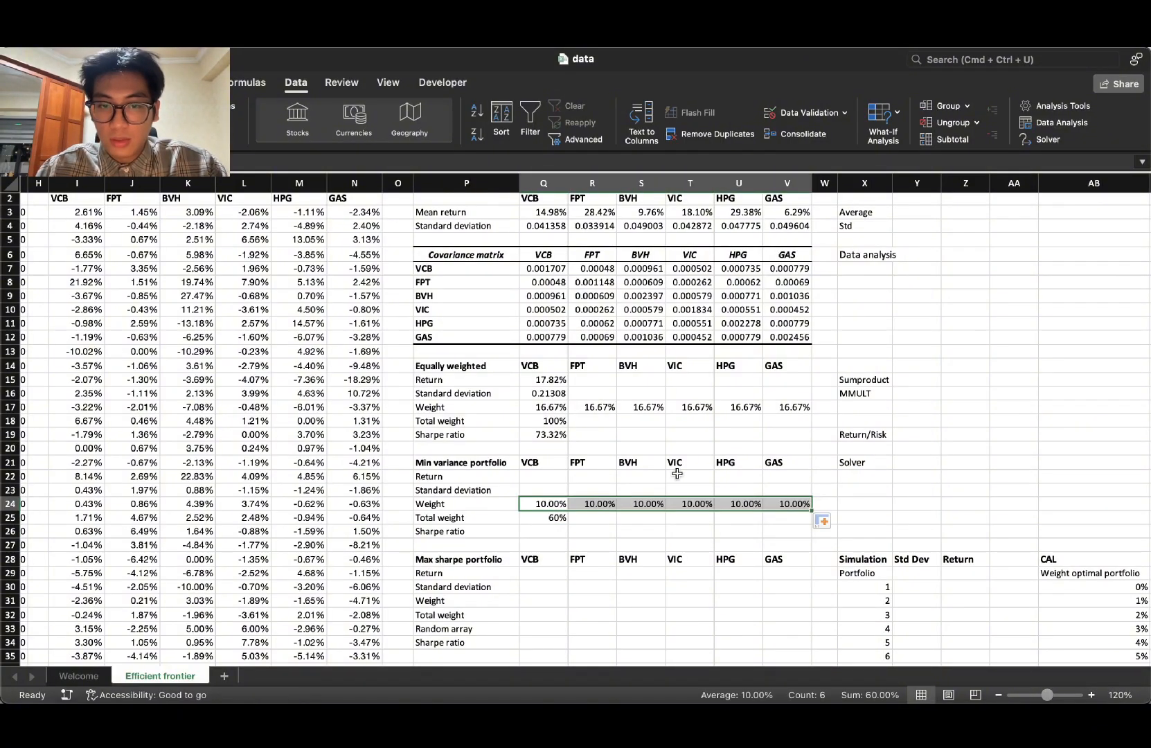
Step: Calculate the Min variance portfolio's return in Q22 with SUMPRODUCT of the weights Q24:V24 and the mean returns Q3:V3
left_click(565, 474)
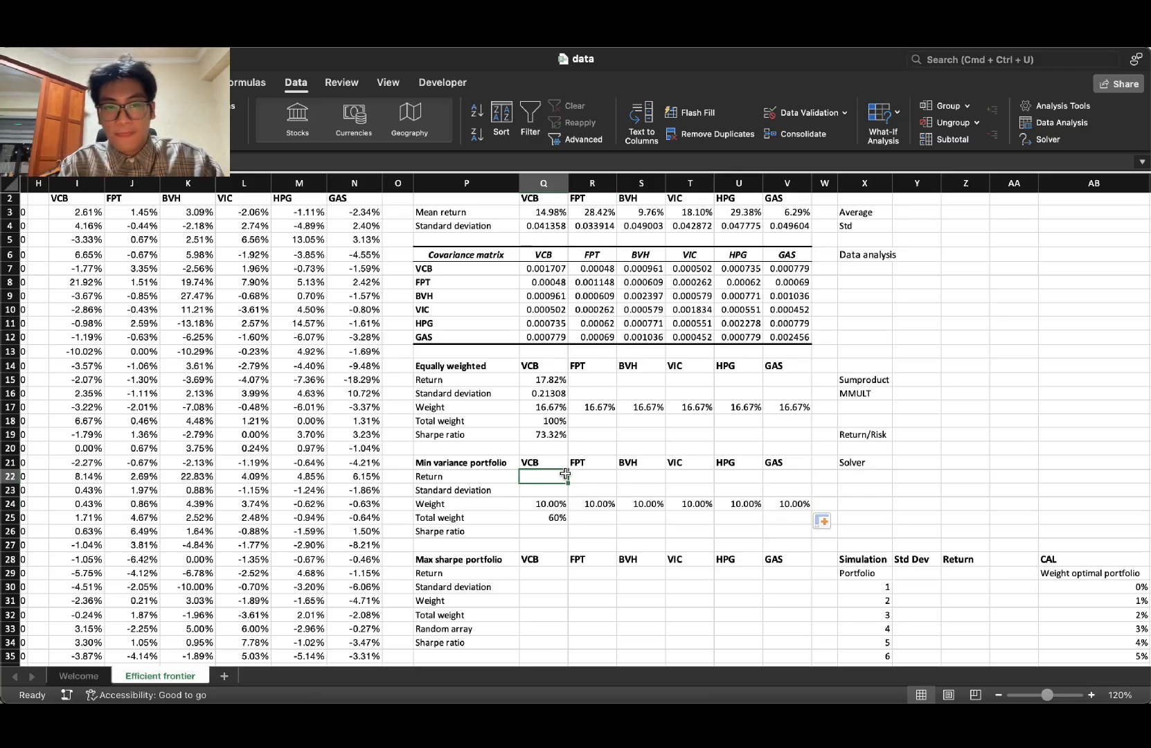
type("=sum")
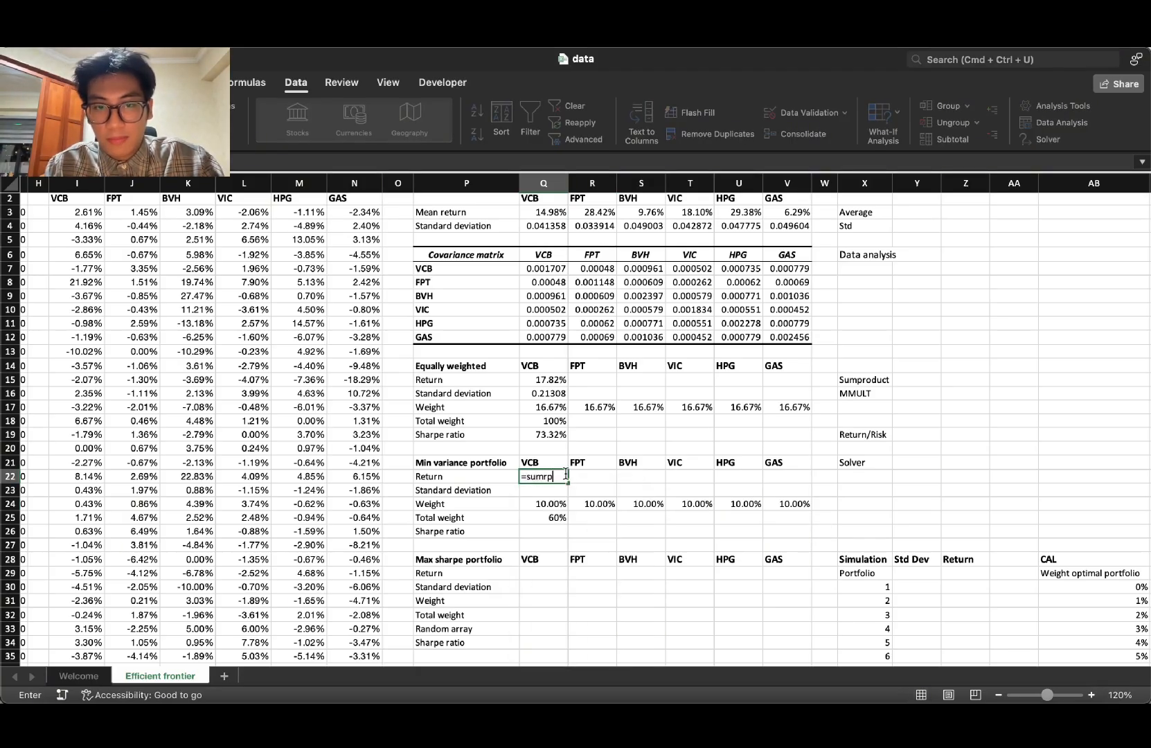
type("p")
key("Tab")
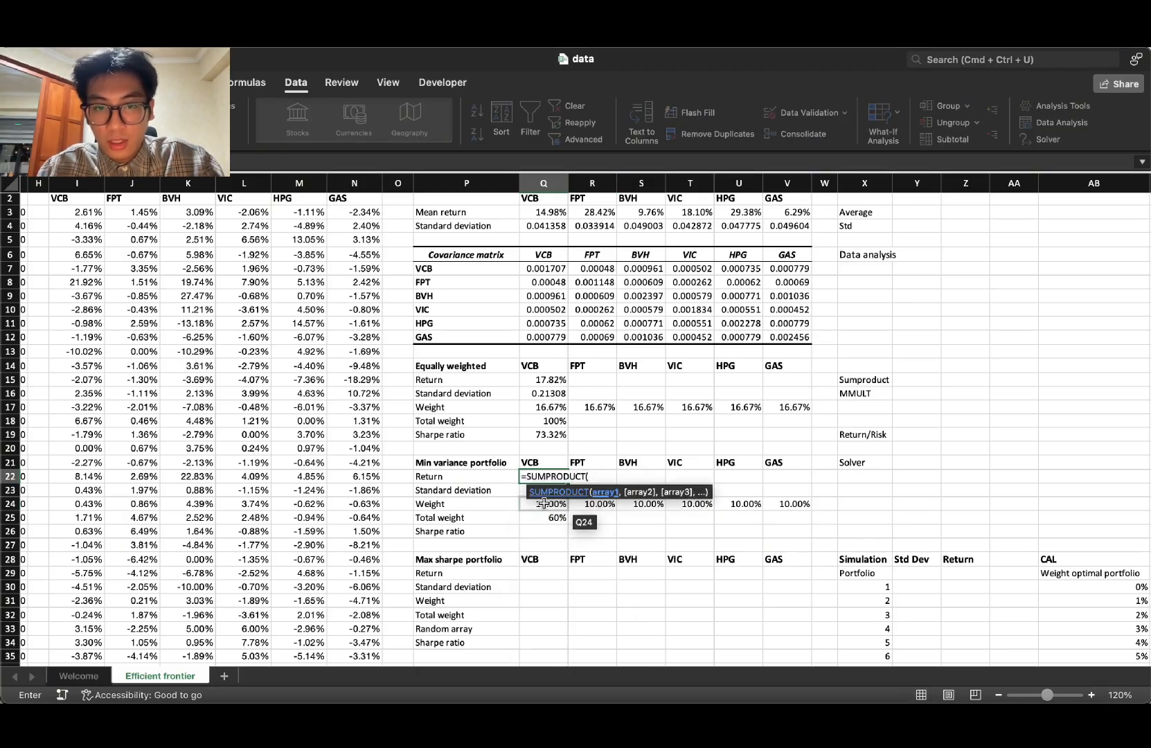
left_click_drag(547, 504, 779, 503)
type(",")
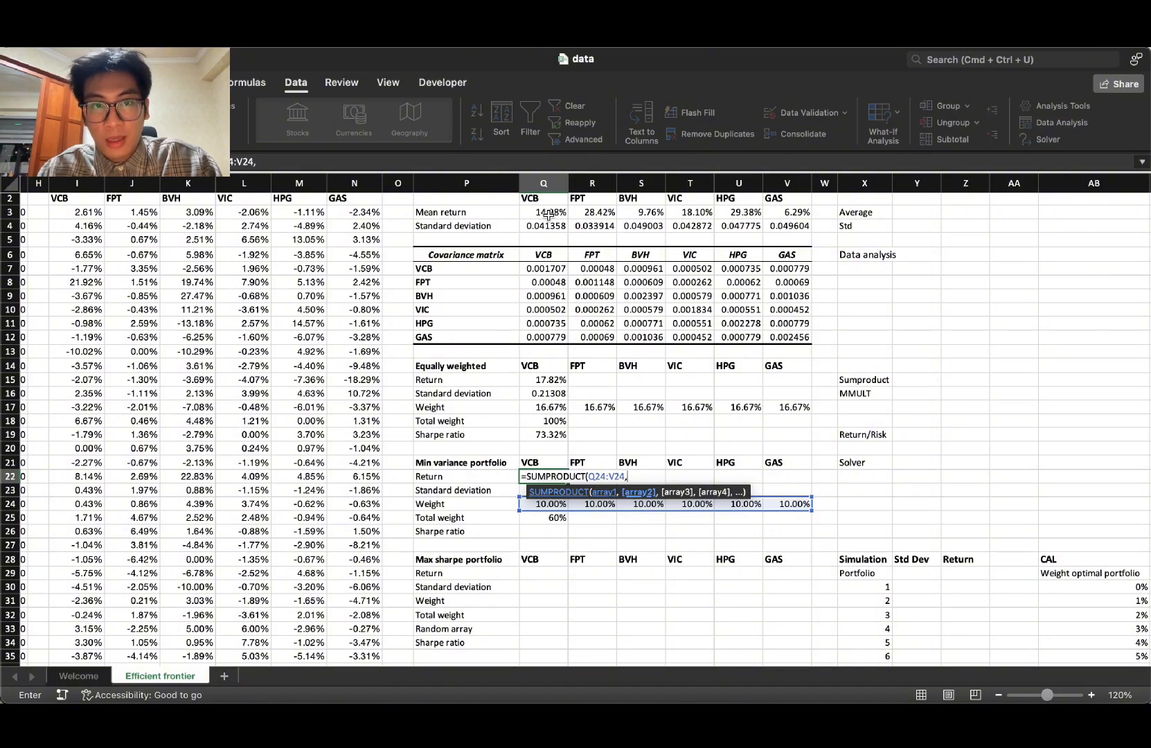
left_click_drag(548, 212, 790, 212)
key("Return")
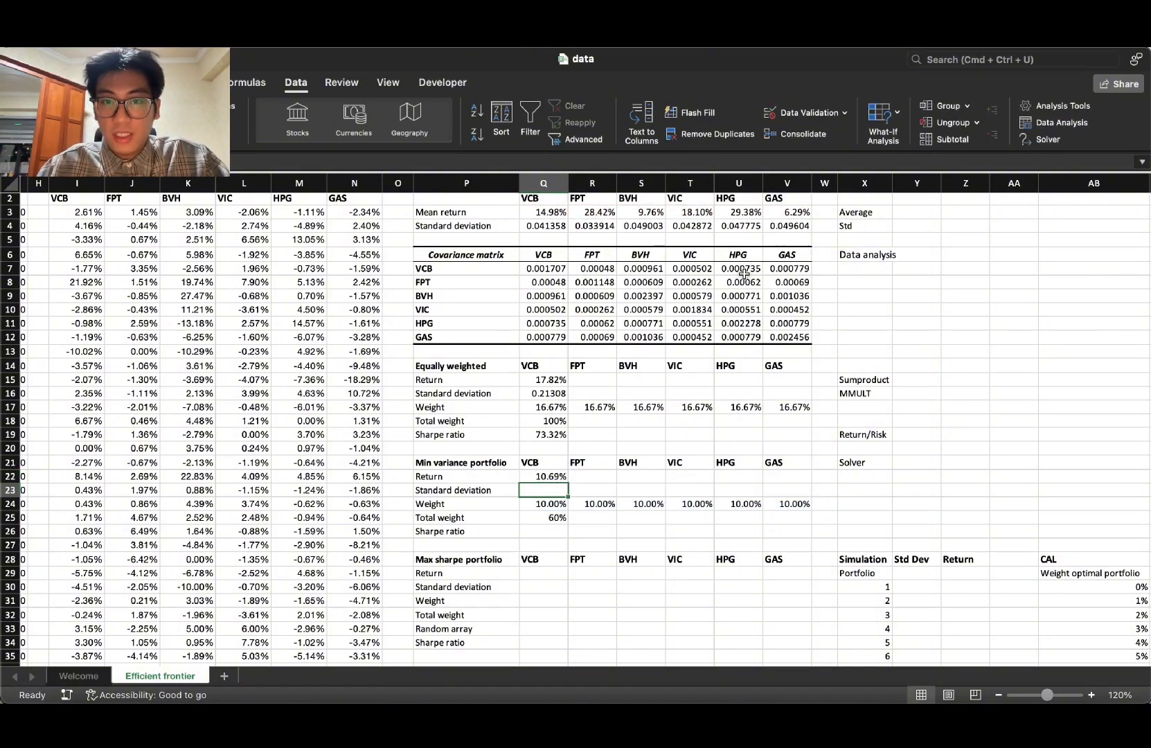
Step: Make the covariance matrix reference in the Q16 standard deviation formula absolute as $Q$7:$V$12
left_click(544, 393)
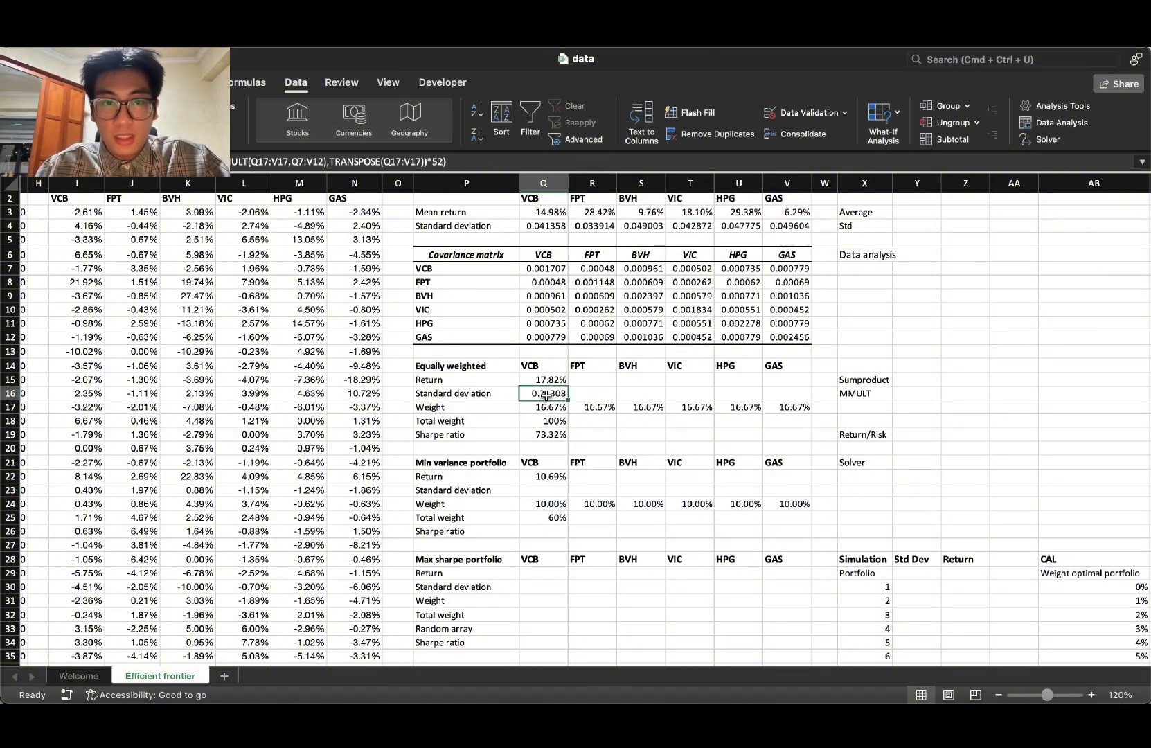
left_click(312, 161)
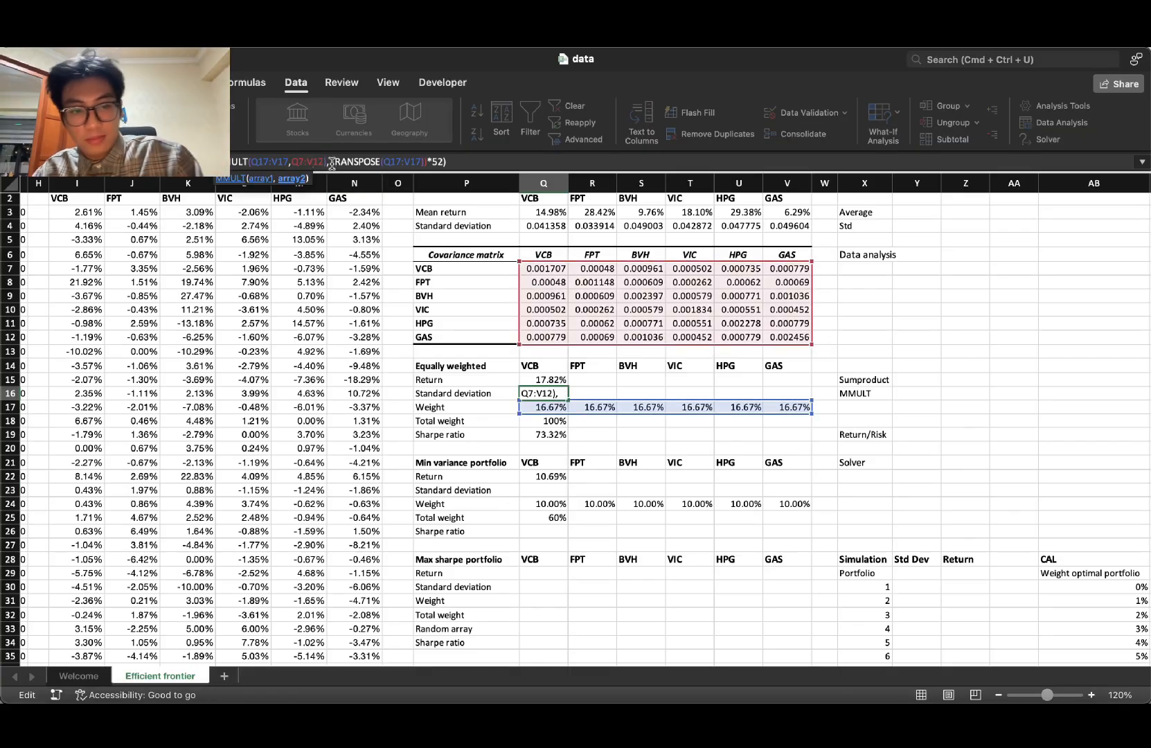
key("F4")
left_click(291, 160)
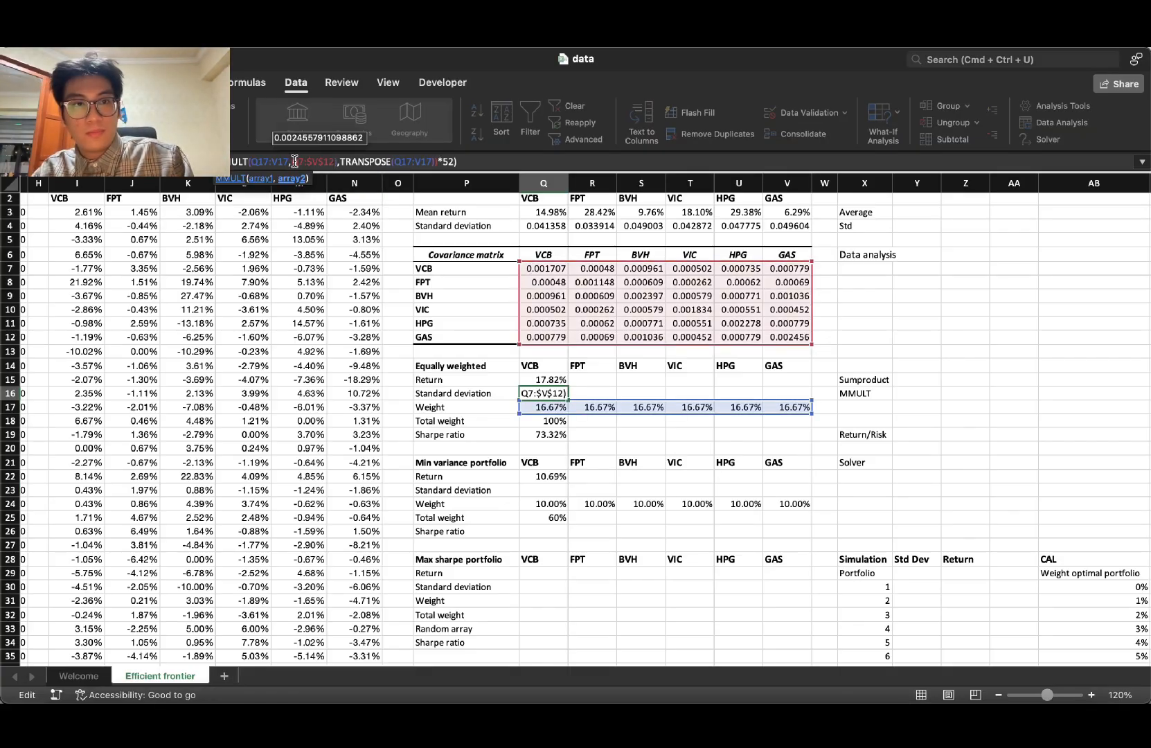
key("F4")
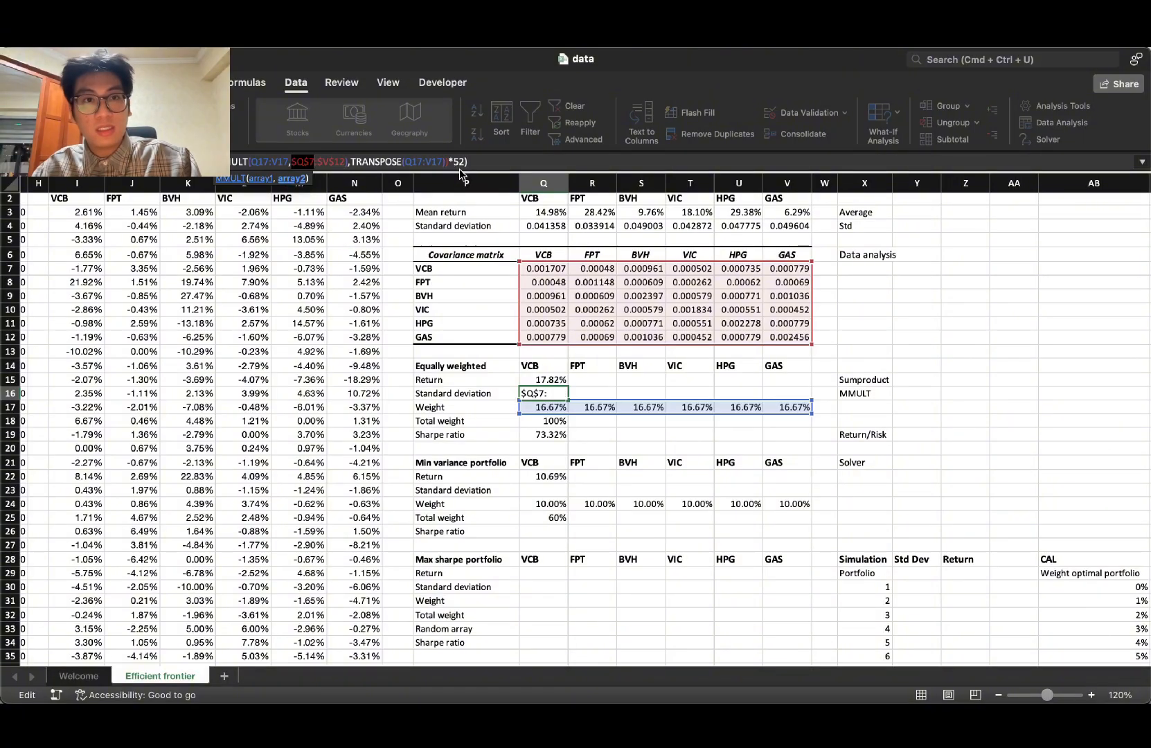
key("Return")
key("Up")
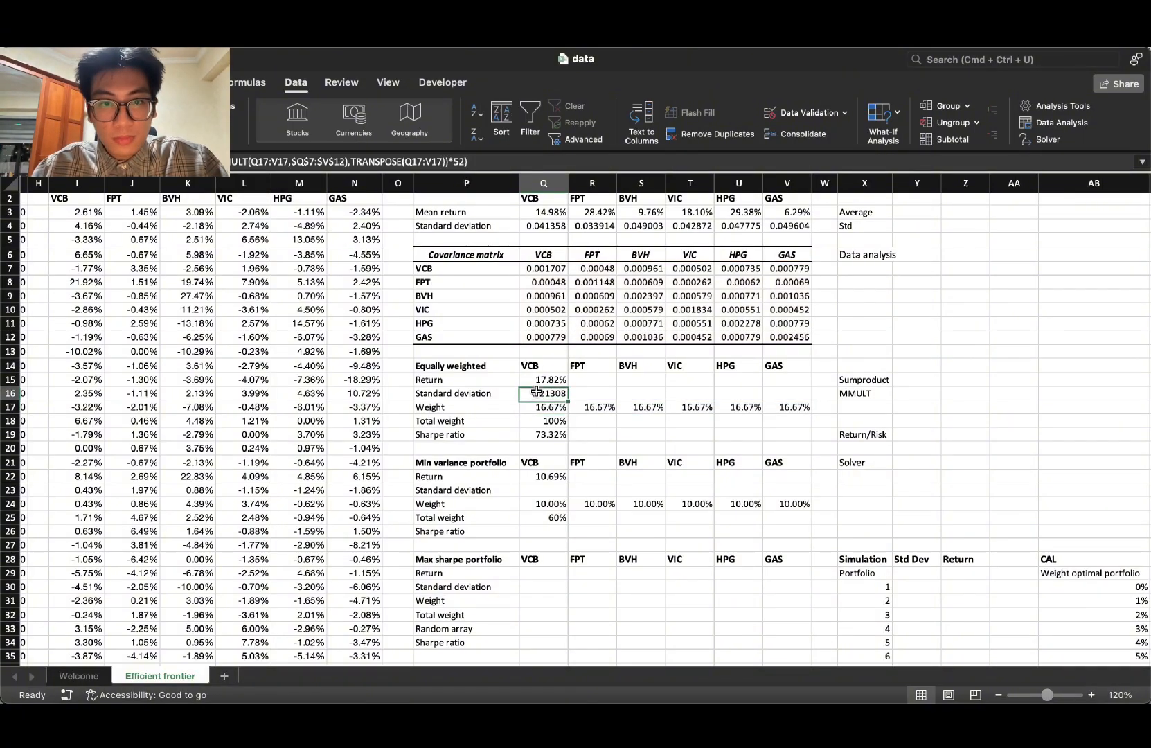
key("F2")
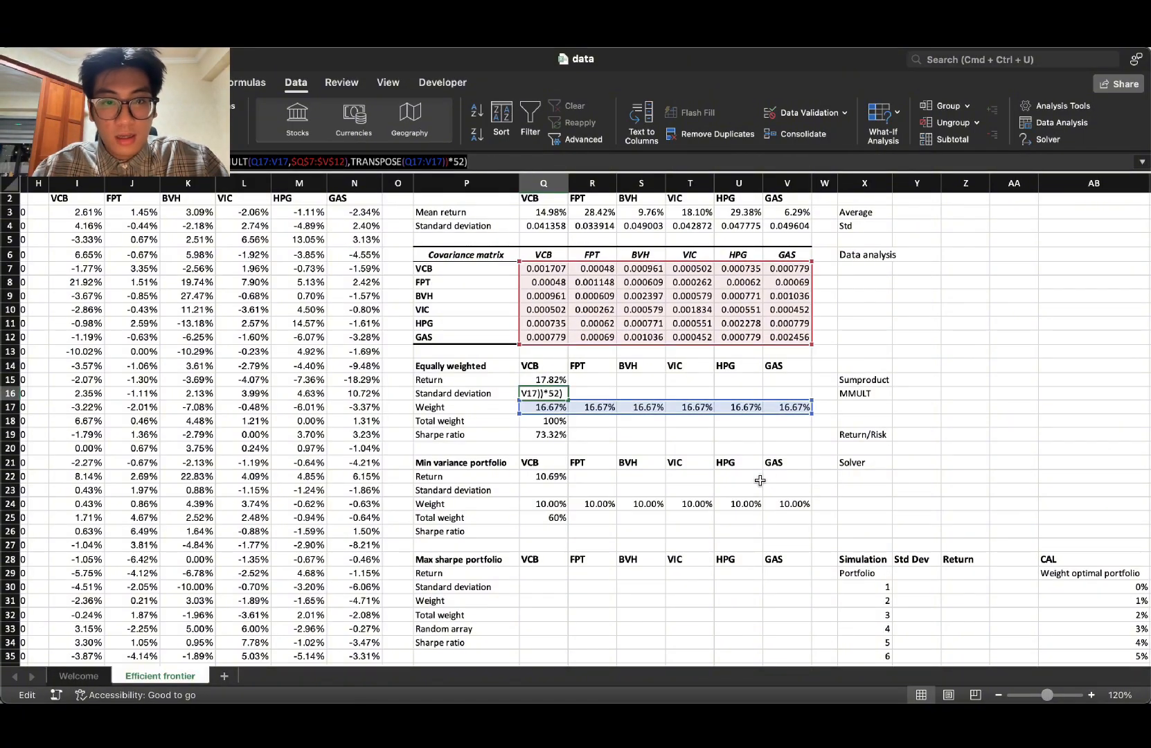
left_click(551, 493)
key("super+v")
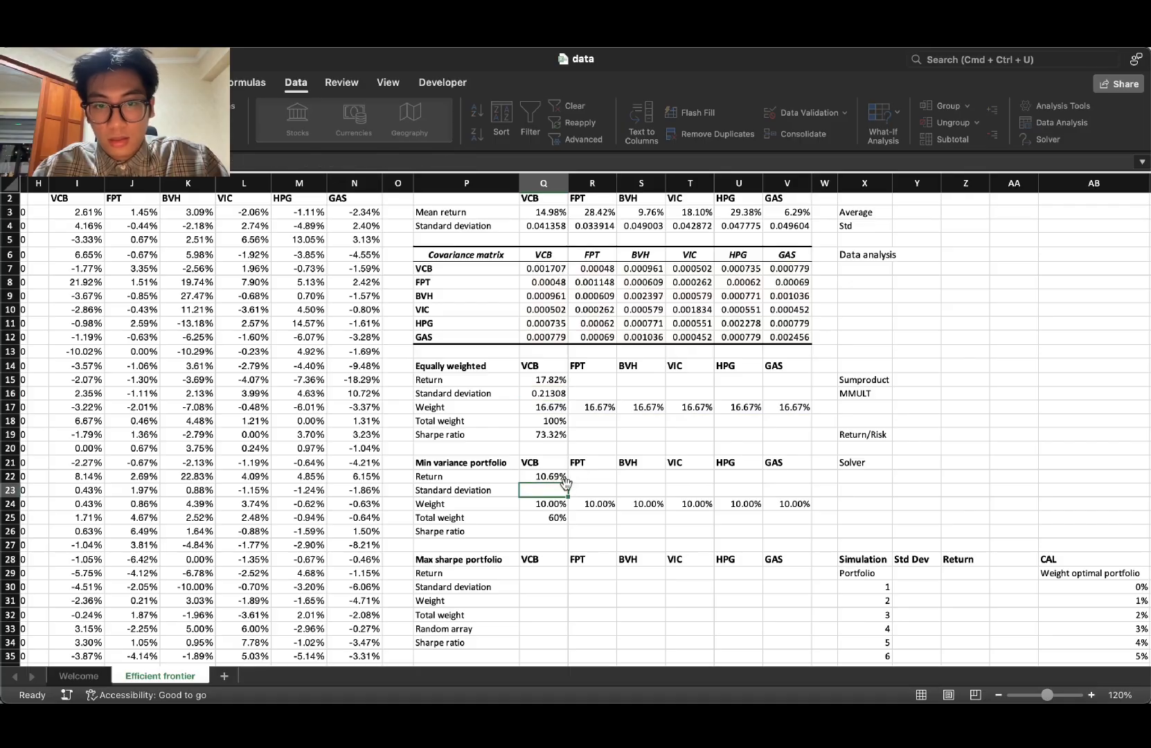
left_click(288, 161)
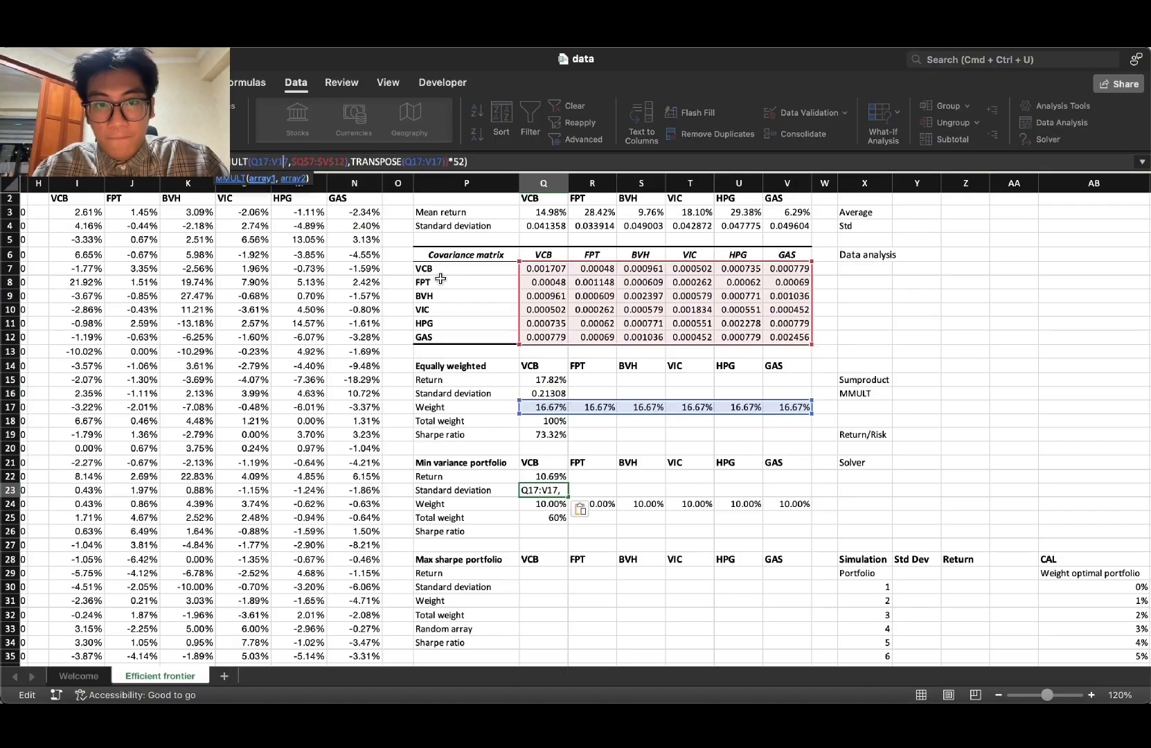
left_click(602, 491)
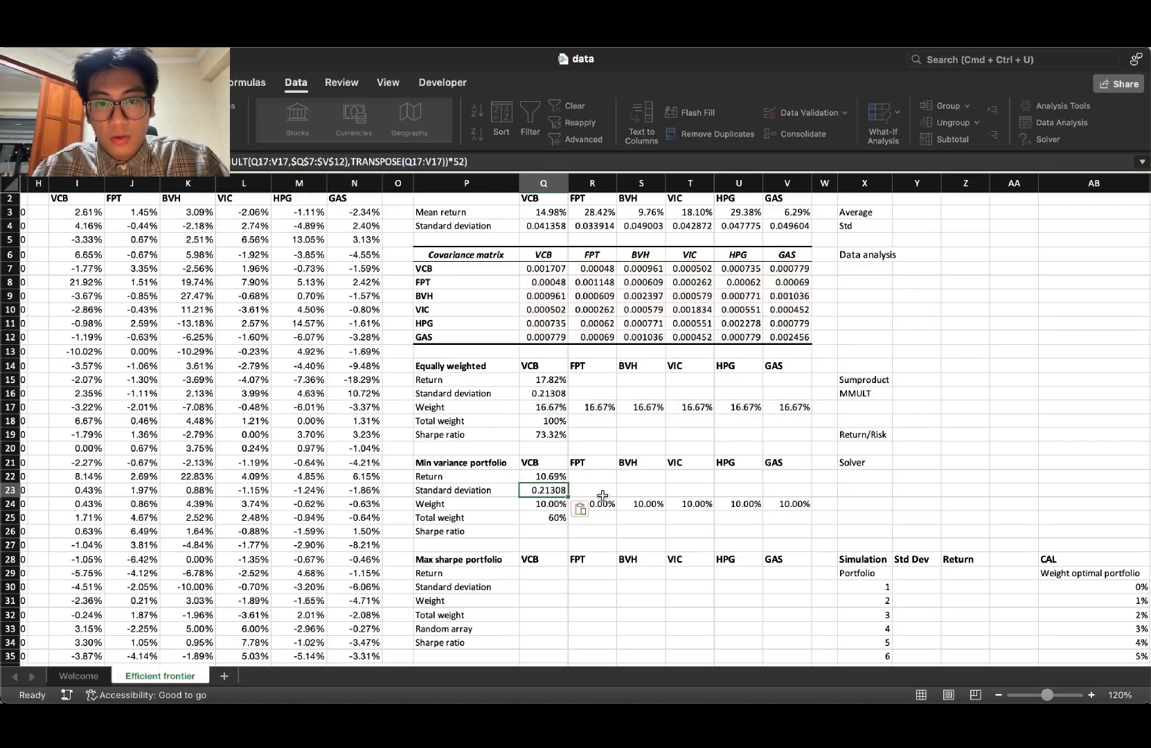
left_click(546, 491)
key("Delete")
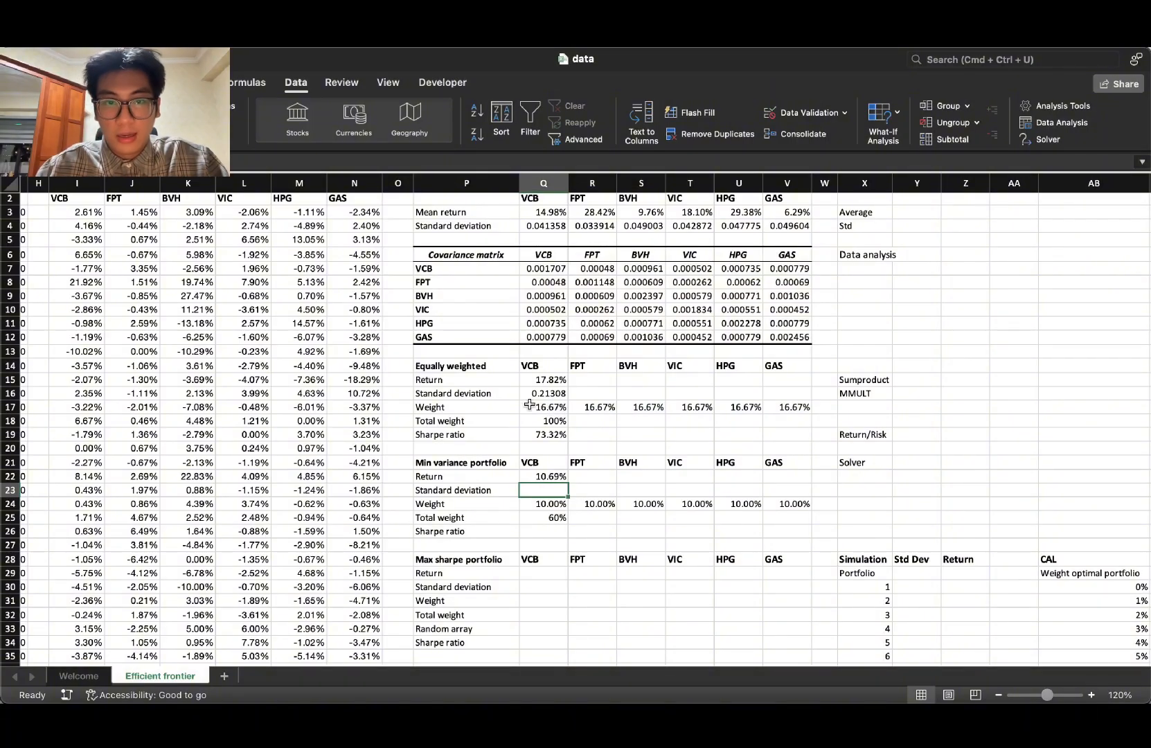
Step: Copy the standard deviation cell Q16 to Q23 for the Min variance portfolio and check the weight range in the pasted formula
left_click(530, 403)
key("super+c")
left_click(550, 491)
key("super+v")
key("Escape")
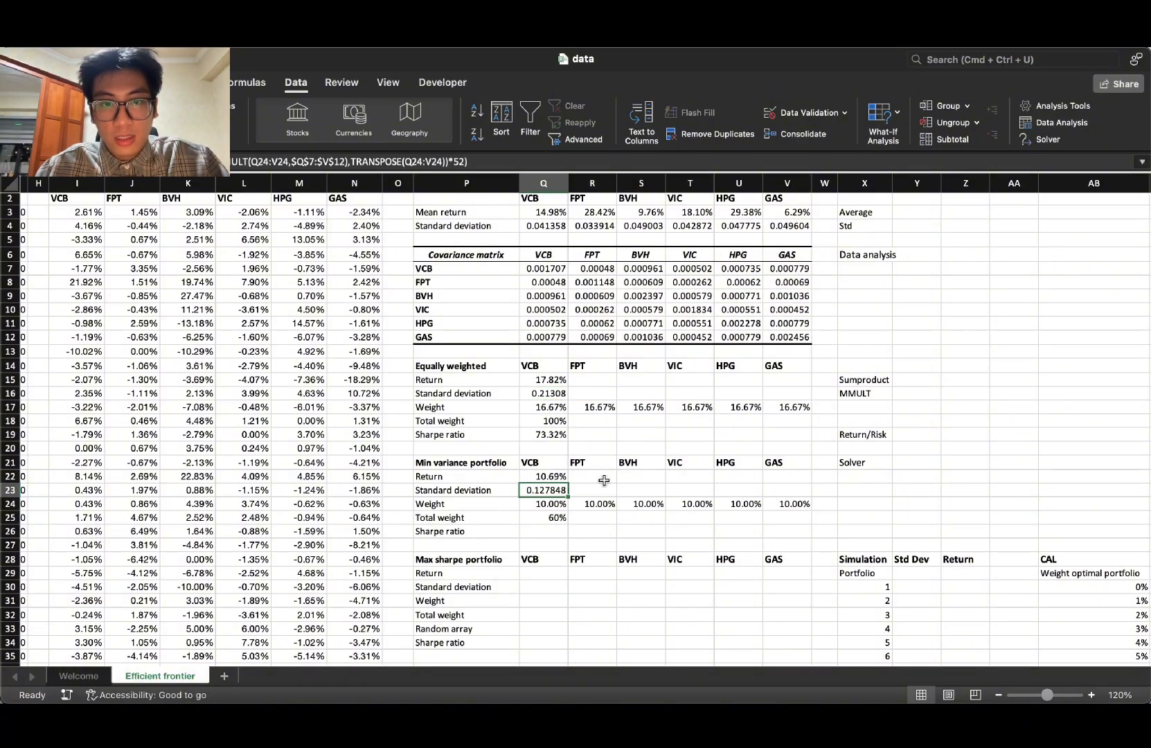
left_click(274, 165)
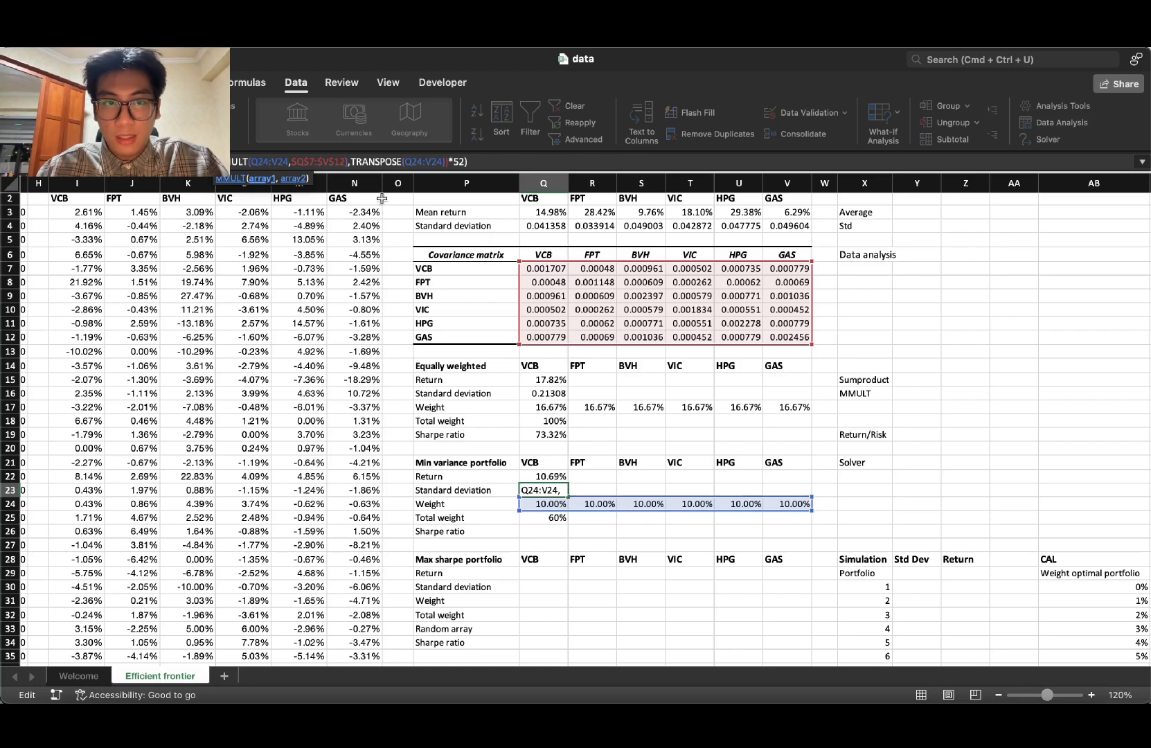
Step: Check the absolute covariance matrix reference $Q$7:$V$12 in the Min variance portfolio's Q23 standard deviation formula
left_click(302, 158)
left_click_drag(310, 164, 346, 163)
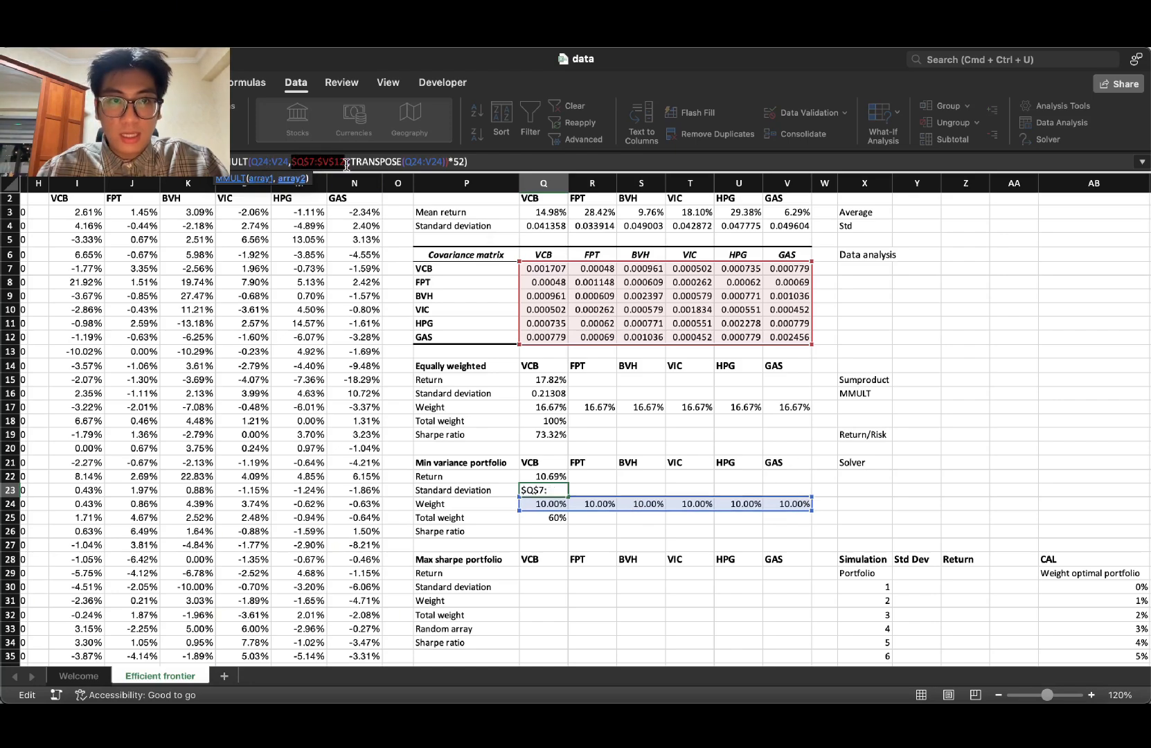
left_click(328, 164)
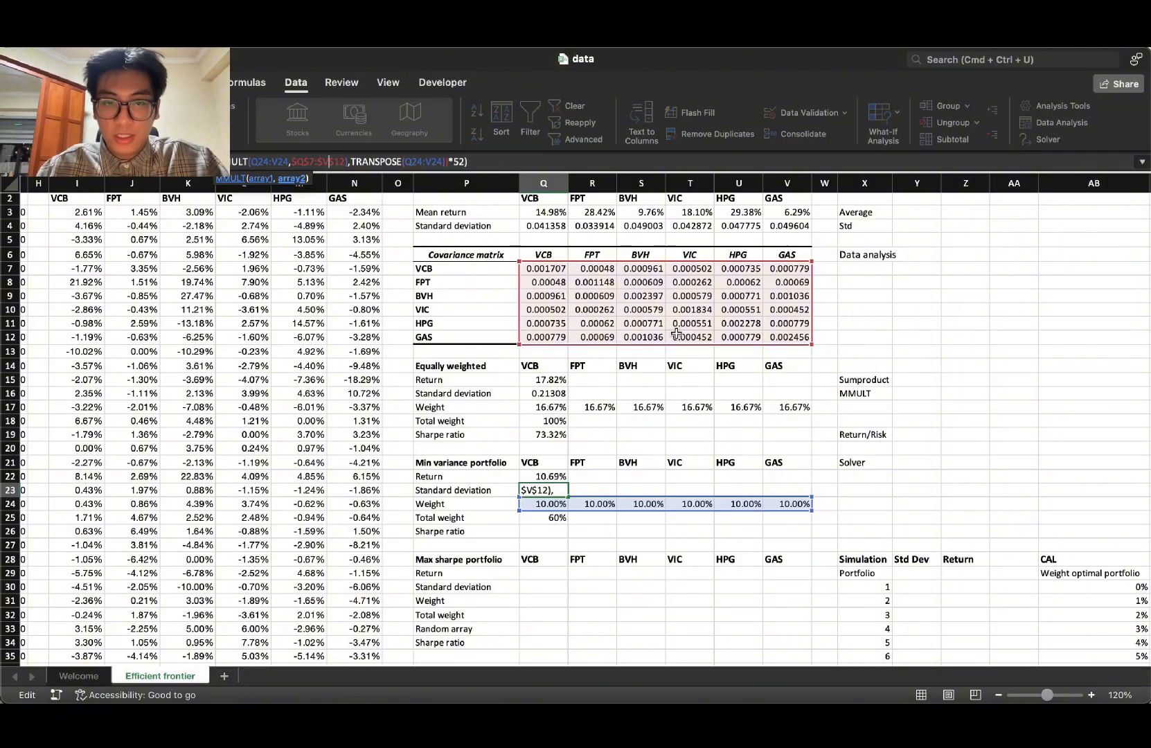
key("Return")
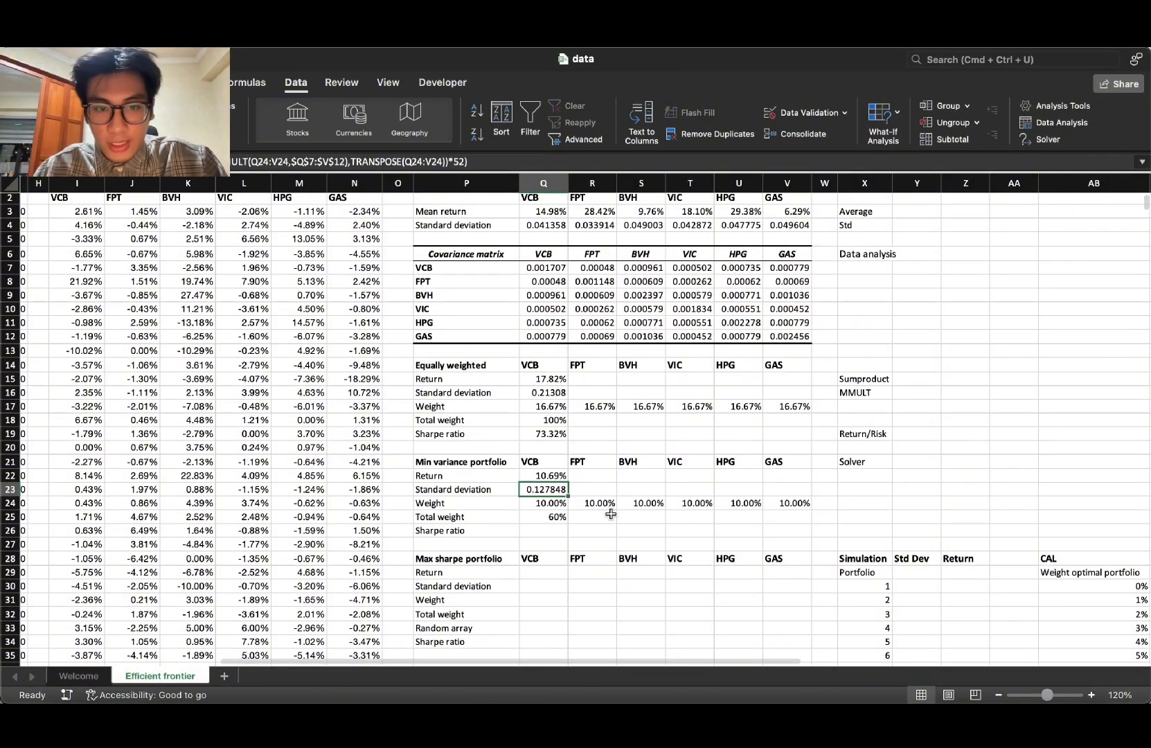
Step: Copy the equally weighted Sharpe ratio formula from Q19 to Q26 for the Min variance portfolio
scroll(556, 543, "down", 1)
left_click(555, 435)
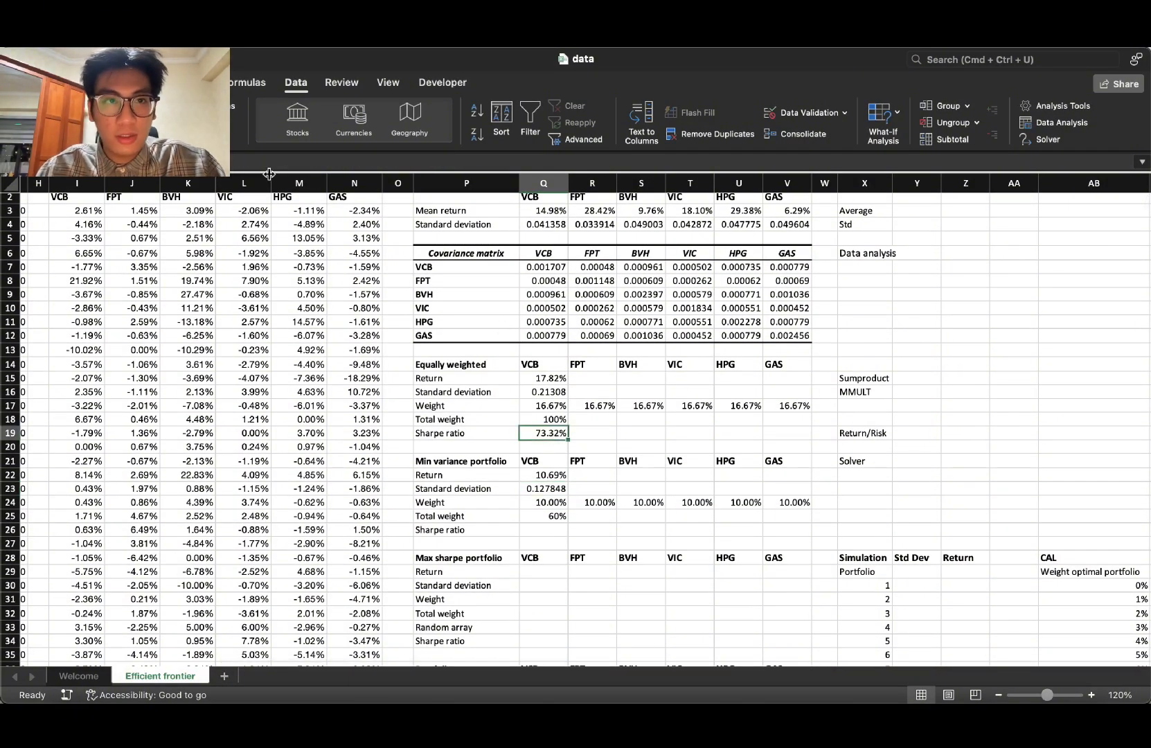
double_click(555, 436)
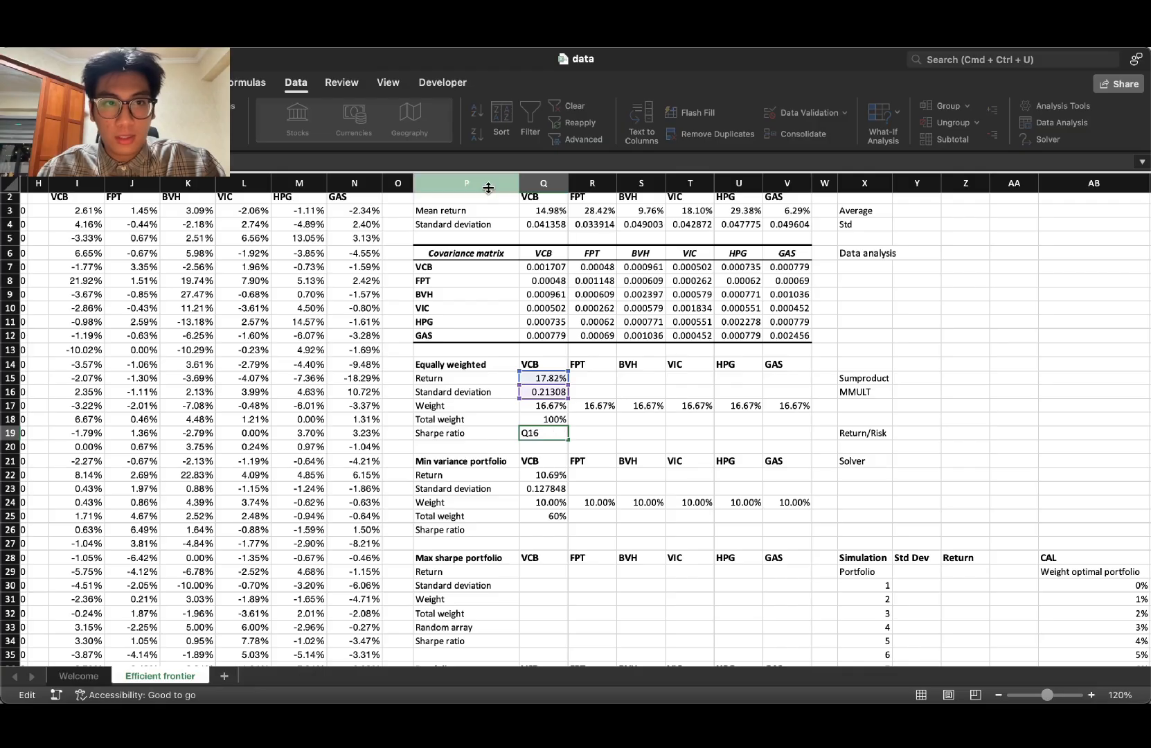
key("Escape")
key("super+c")
left_click(547, 530)
key("super+v")
left_click(742, 471)
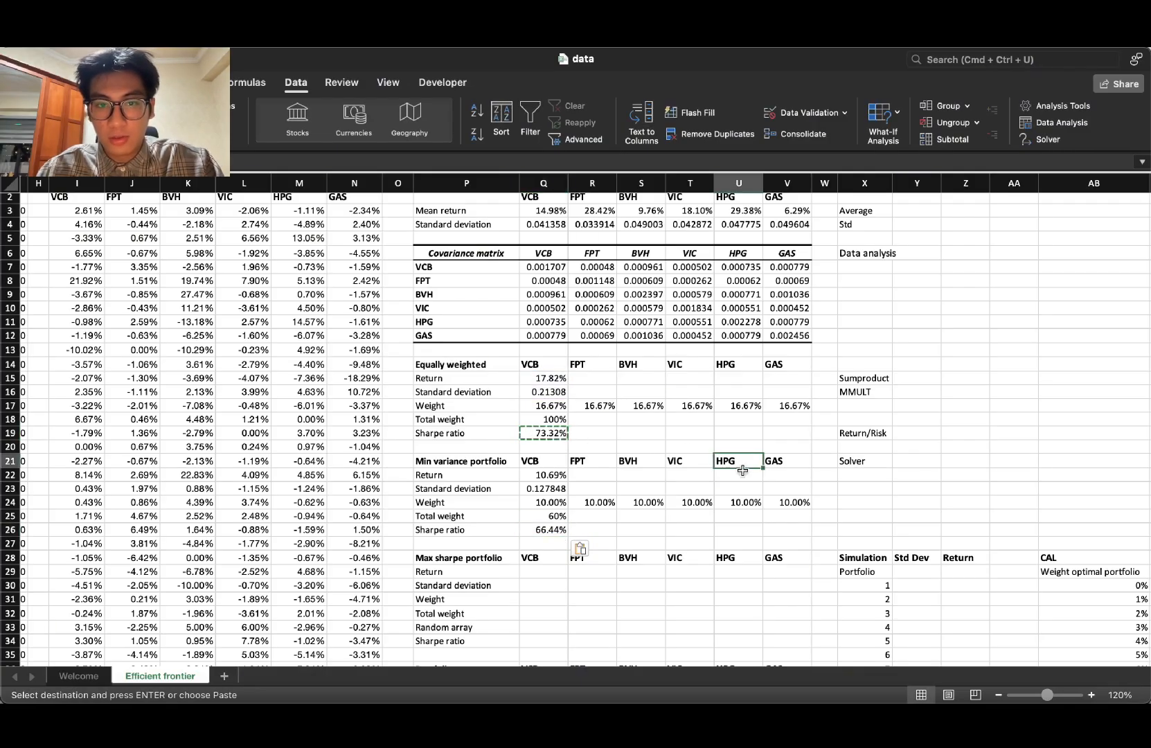
Step: Start Solver and set its objective to minimise the Min variance portfolio's standard deviation in Q23
scroll(692, 502, "down", 2)
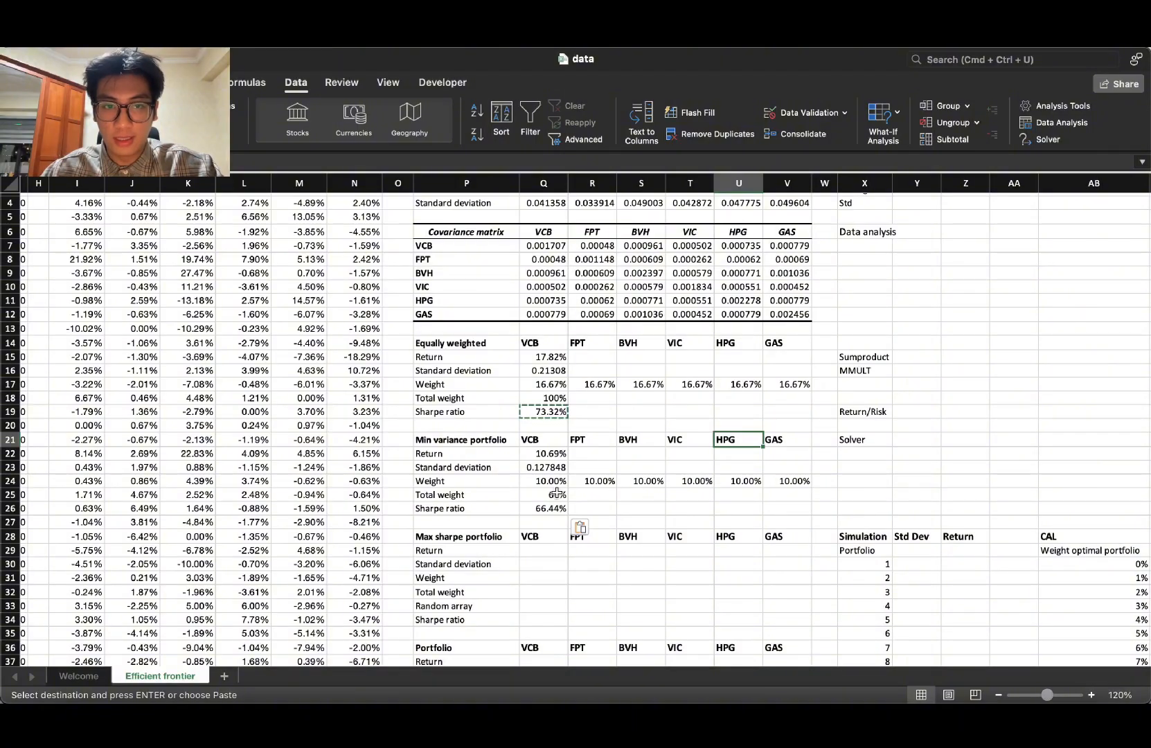
left_click(476, 443)
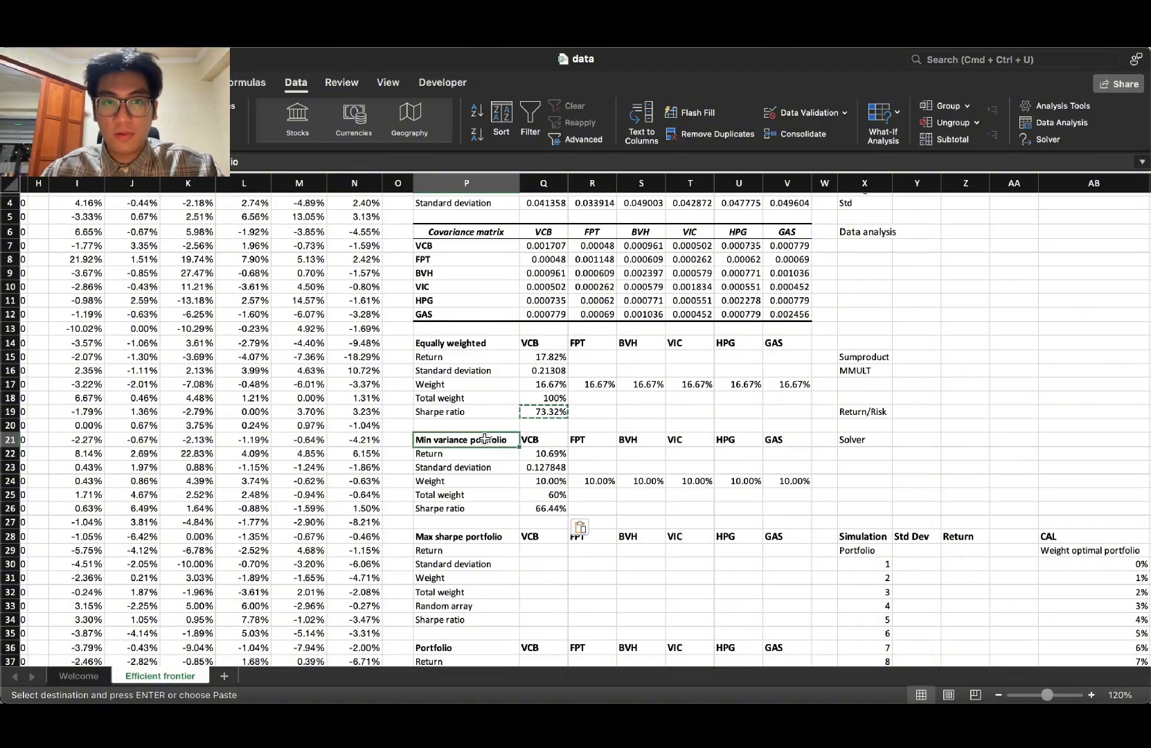
left_click(556, 459)
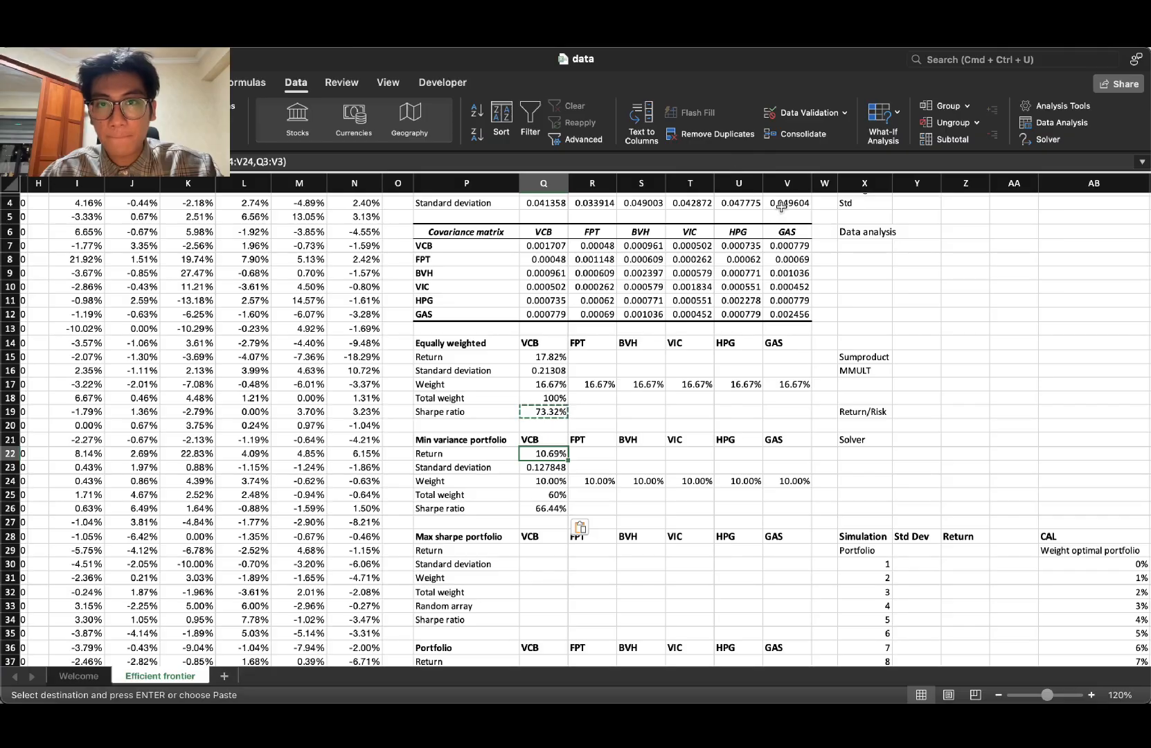
left_click(1052, 139)
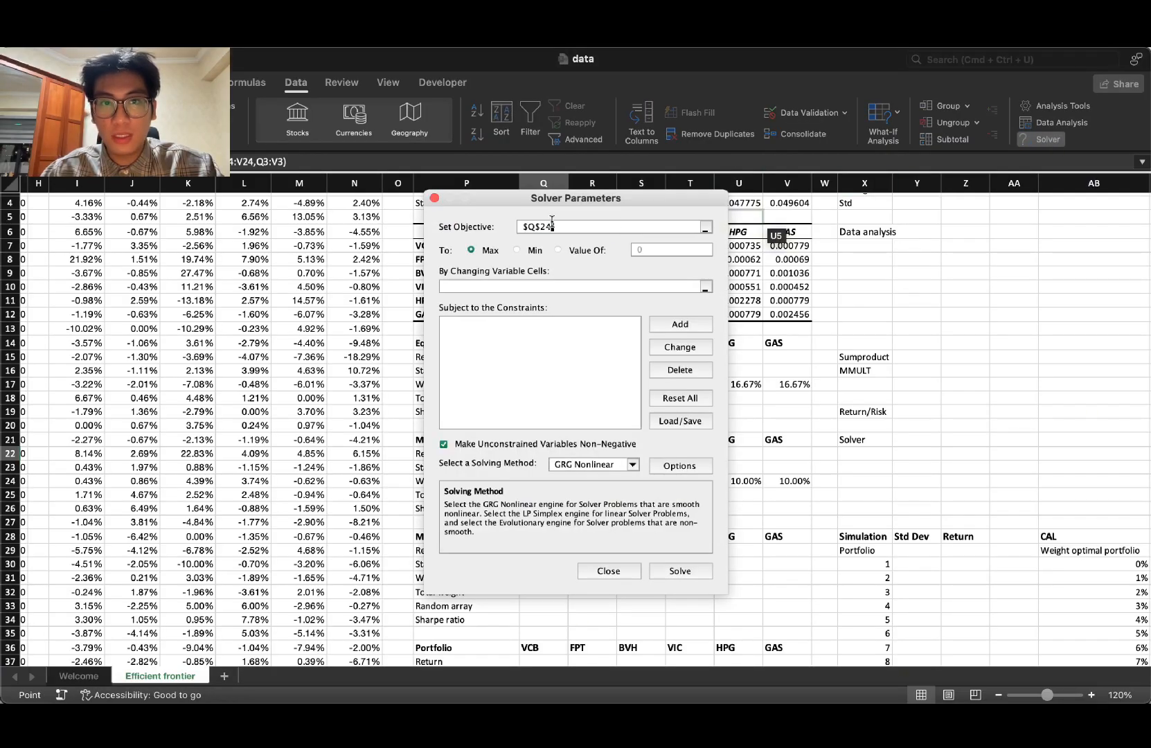
left_click_drag(552, 225, 431, 221)
left_click_drag(579, 199, 880, 210)
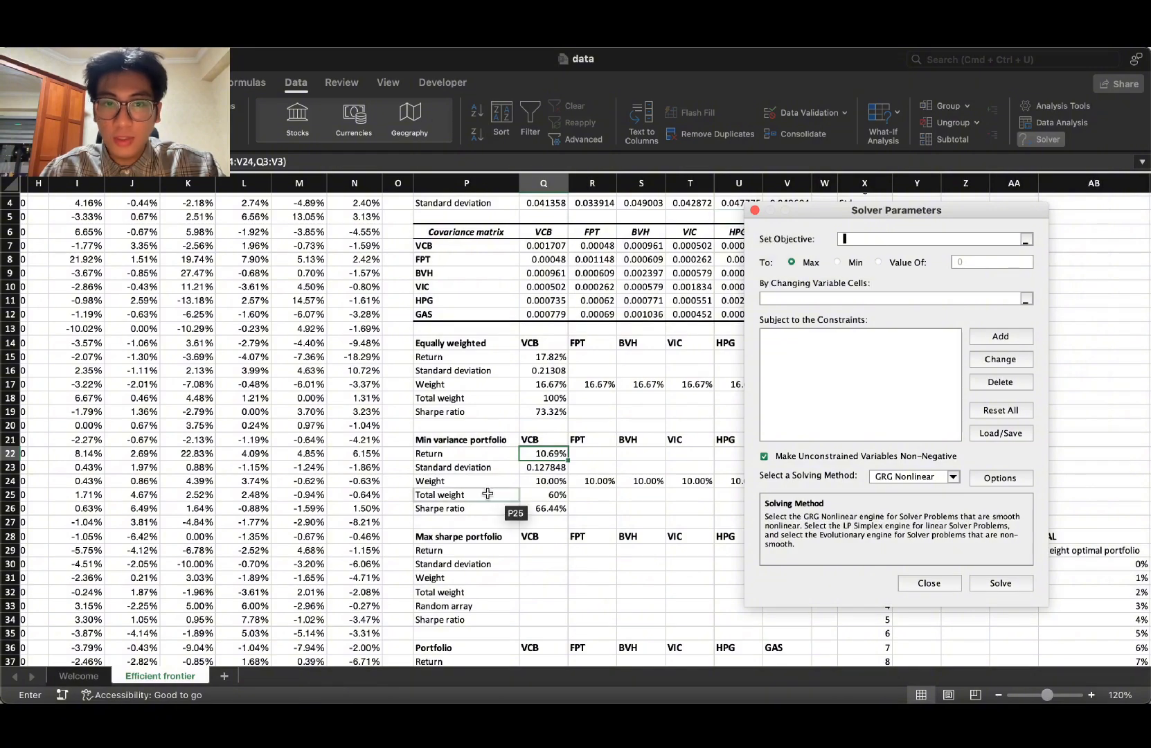
left_click(536, 467)
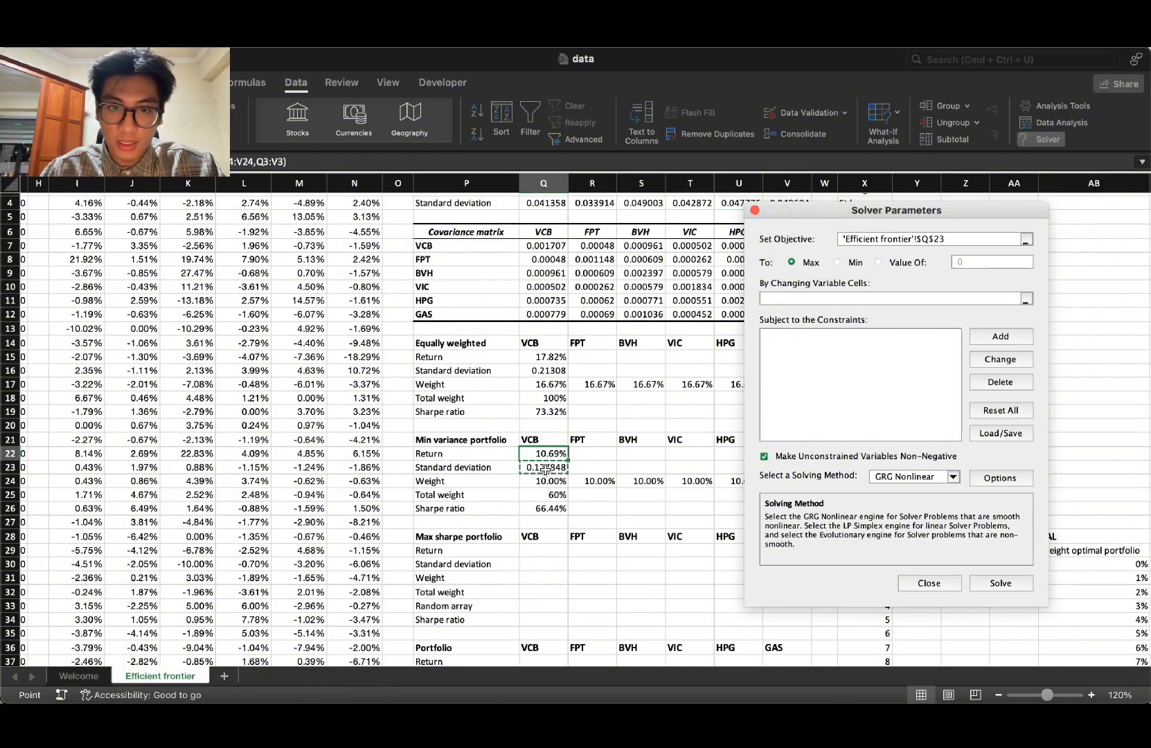
left_click(840, 263)
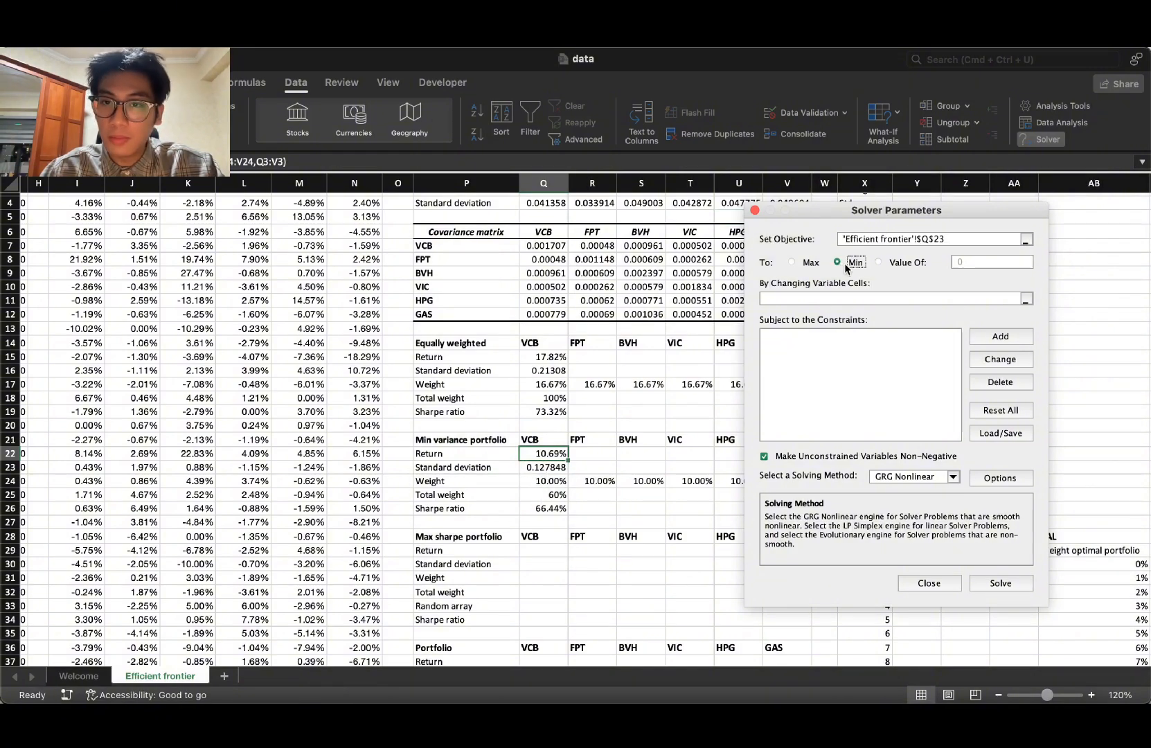
Step: Set Solver's changing variable cells to the Min variance portfolio weights Q24:V24
left_click(1030, 299)
left_click(543, 483)
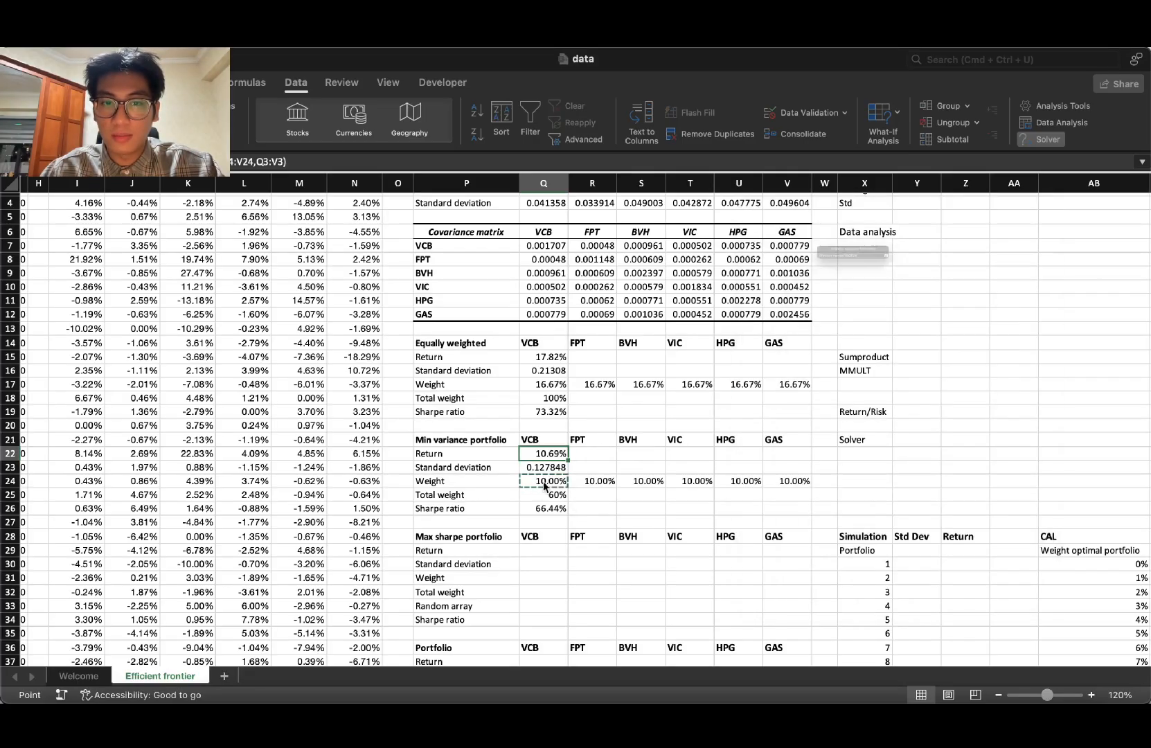
left_click_drag(544, 485, 803, 493)
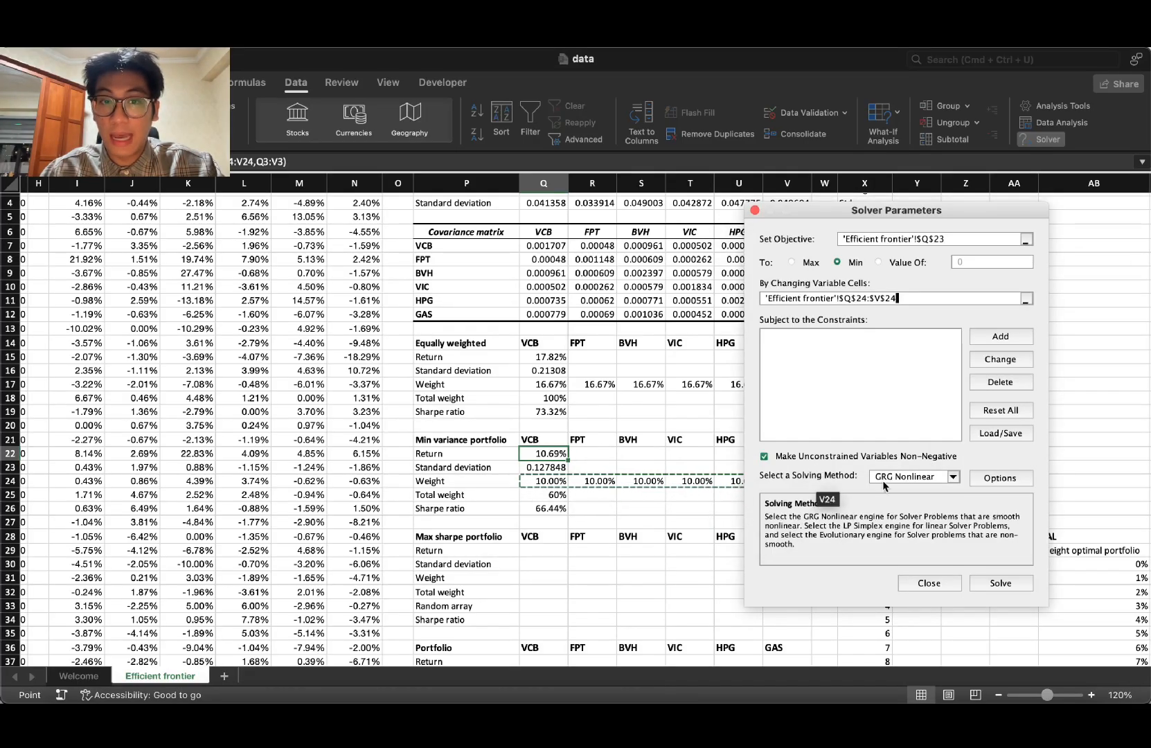
Step: Add a Solver constraint requiring the Min variance portfolio's total weight in Q25 to equal 1
left_click(978, 339)
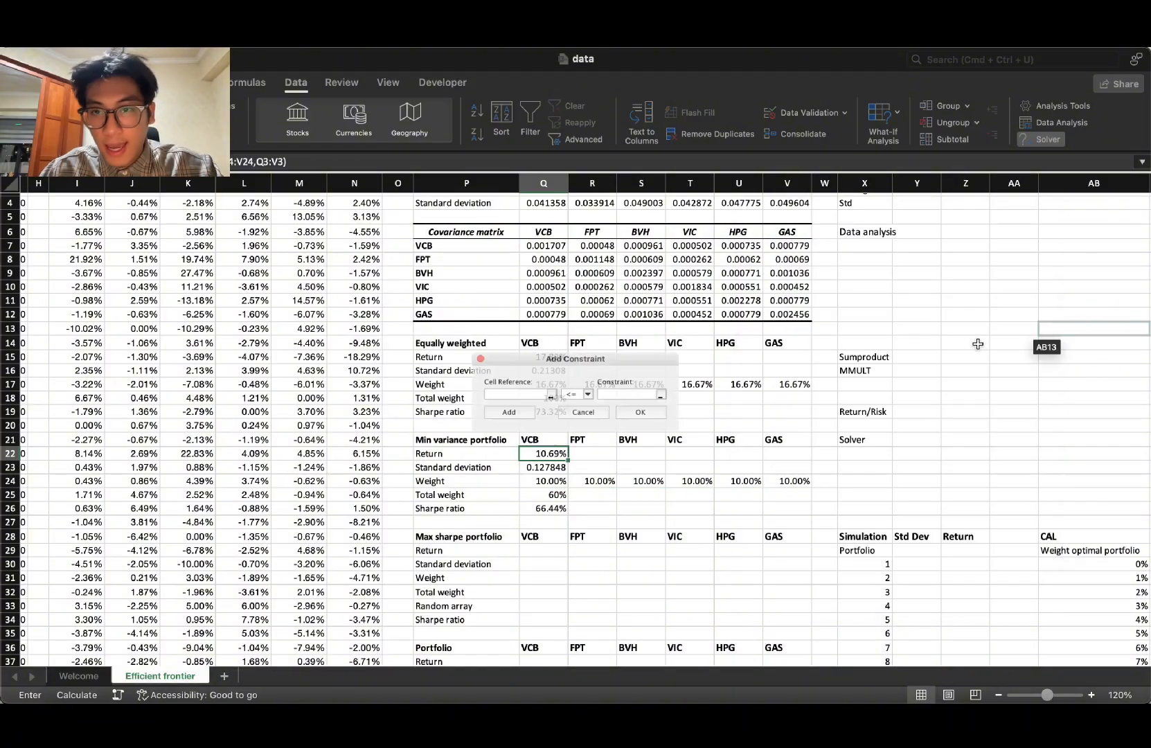
left_click(544, 494)
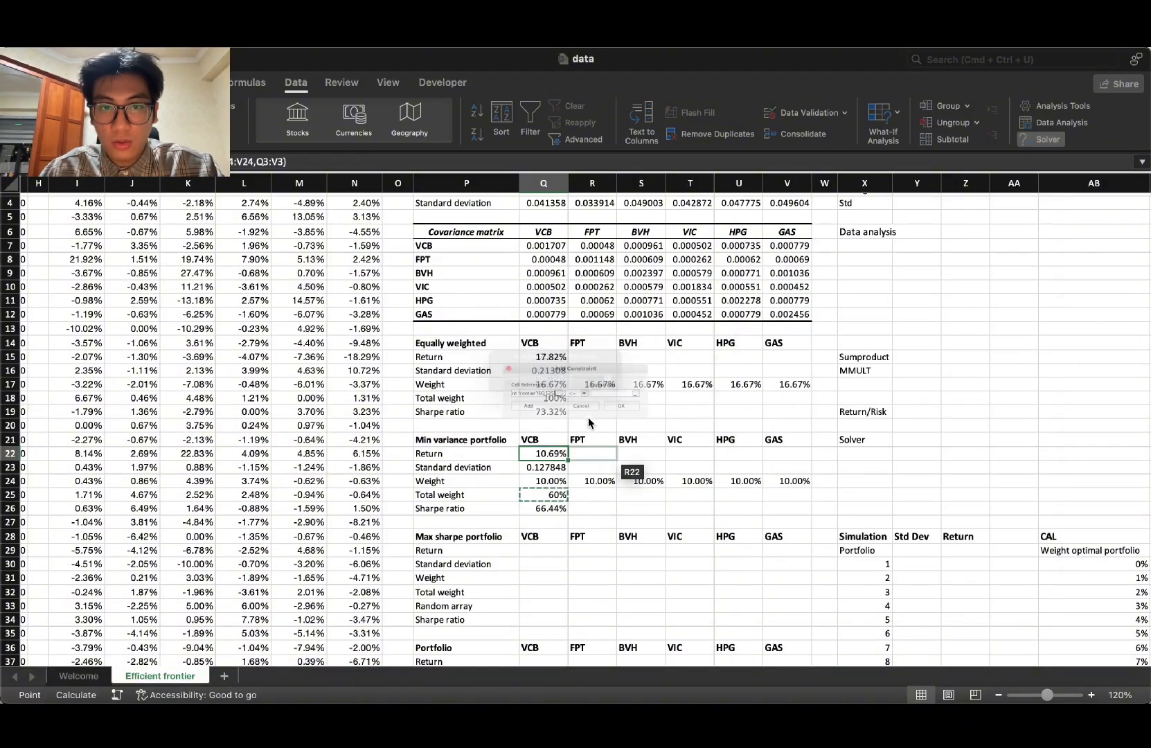
left_click(592, 395)
left_click(578, 408)
left_click(615, 396)
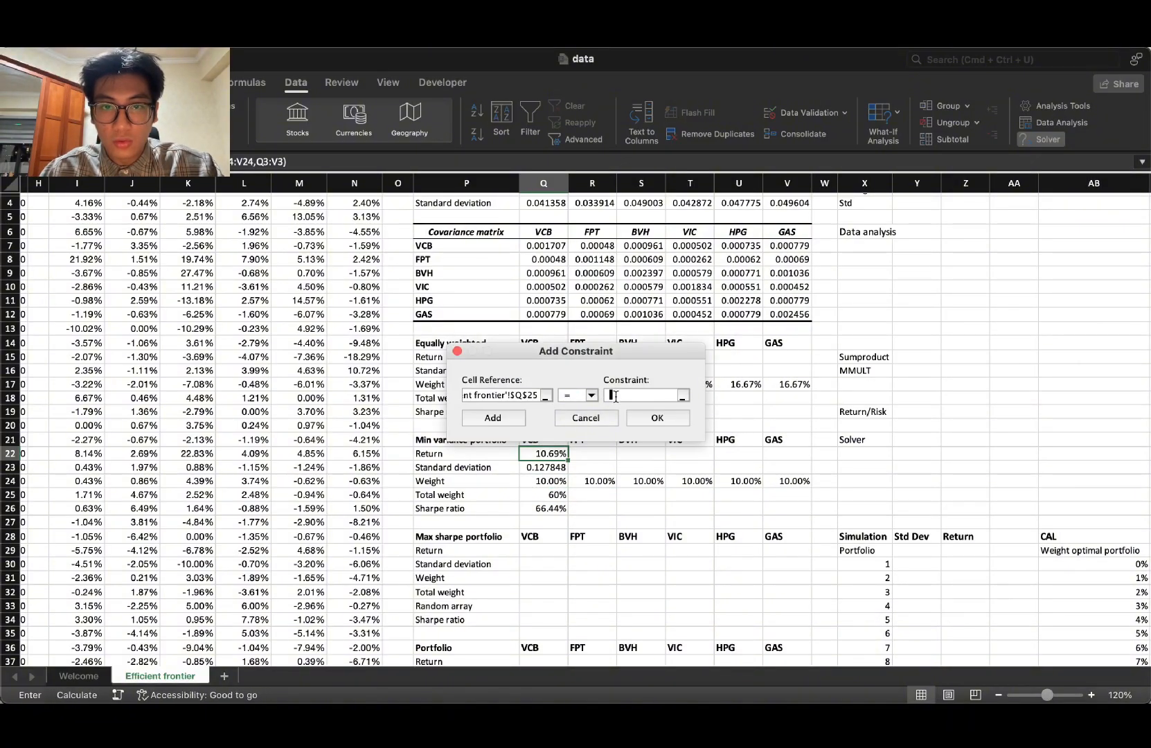
left_click(663, 418)
left_click_drag(612, 203, 972, 186)
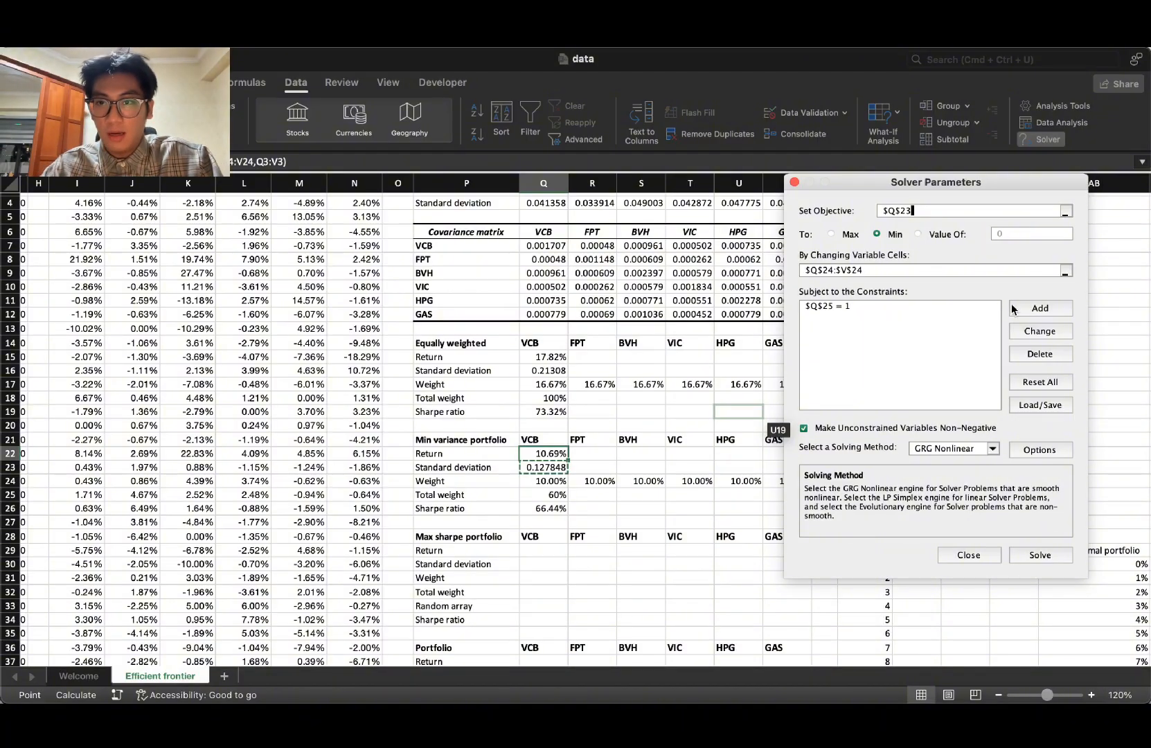
left_click(1039, 308)
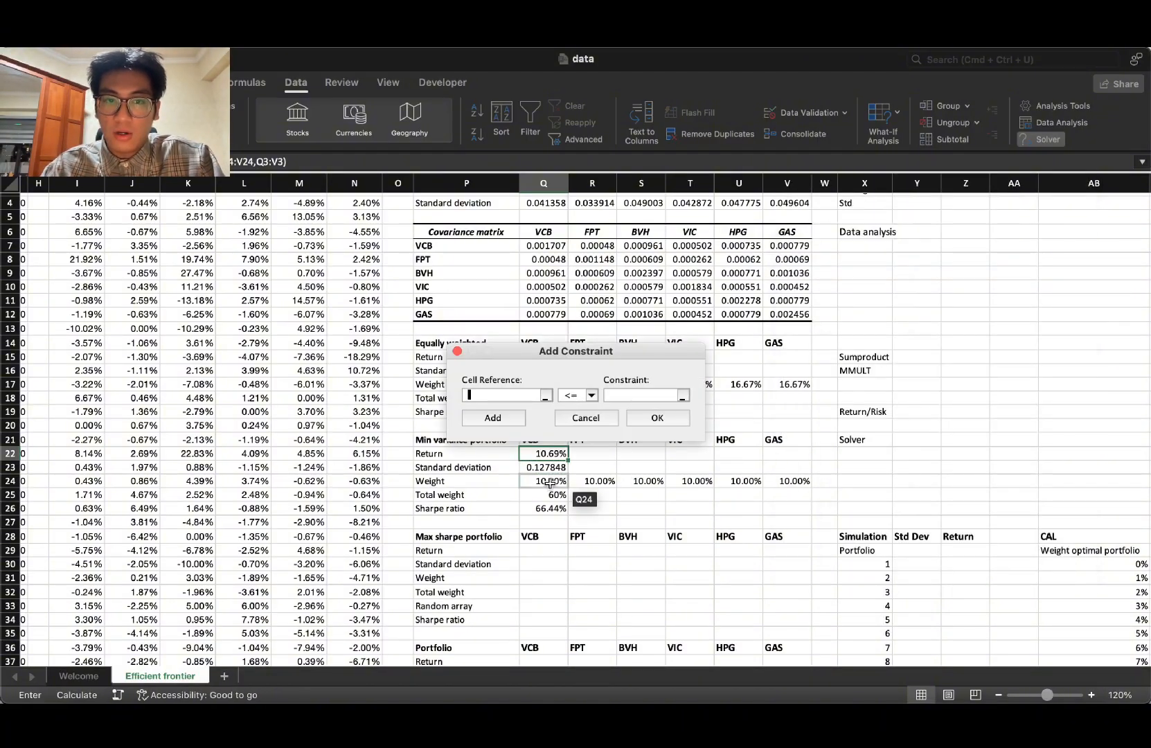
left_click_drag(544, 481, 790, 481)
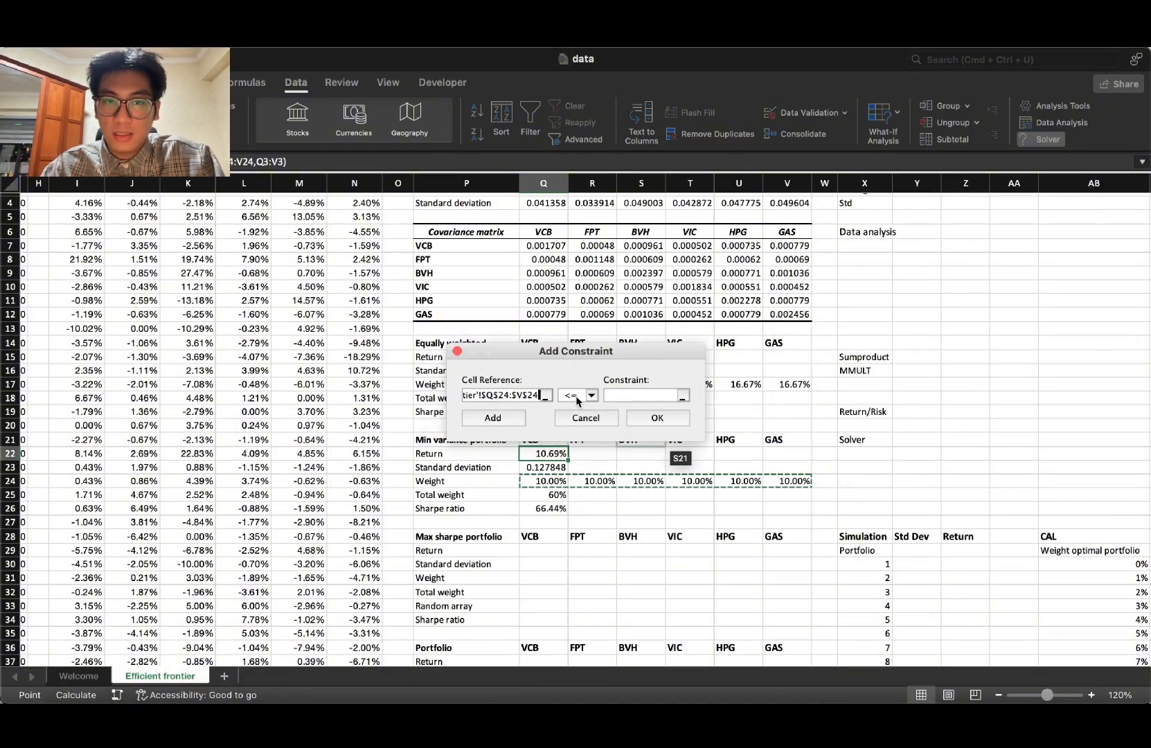
left_click(594, 397)
left_click(633, 390)
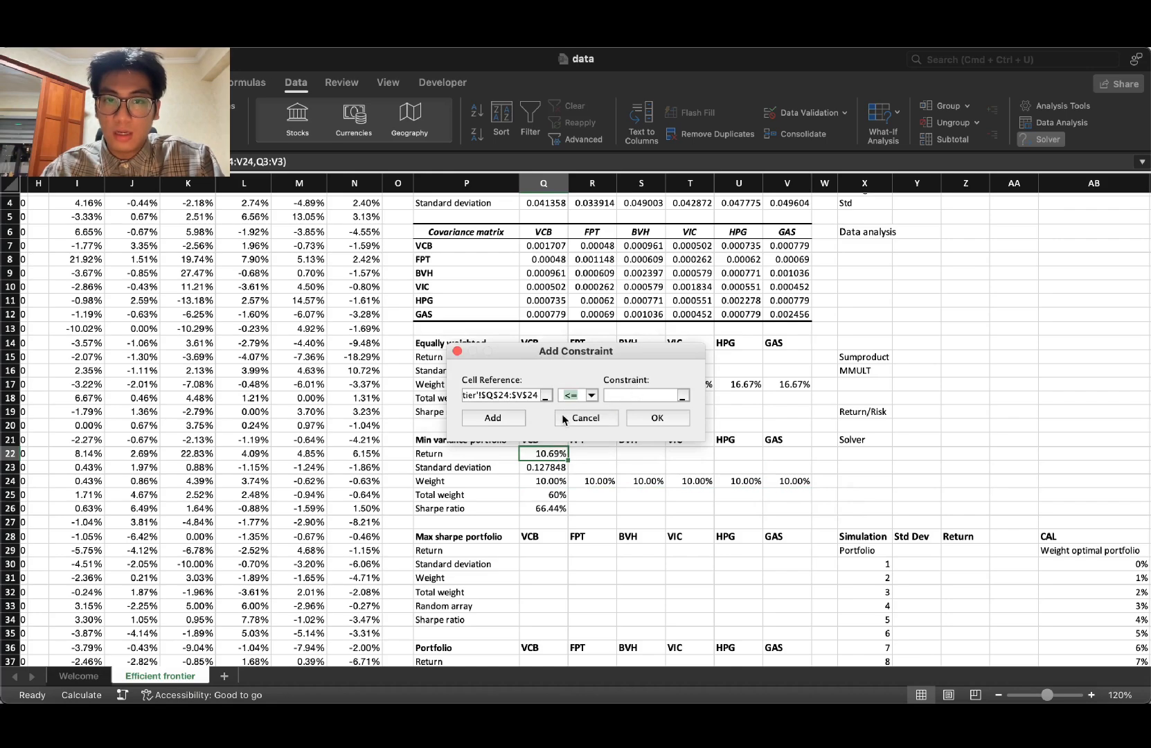
left_click(609, 419)
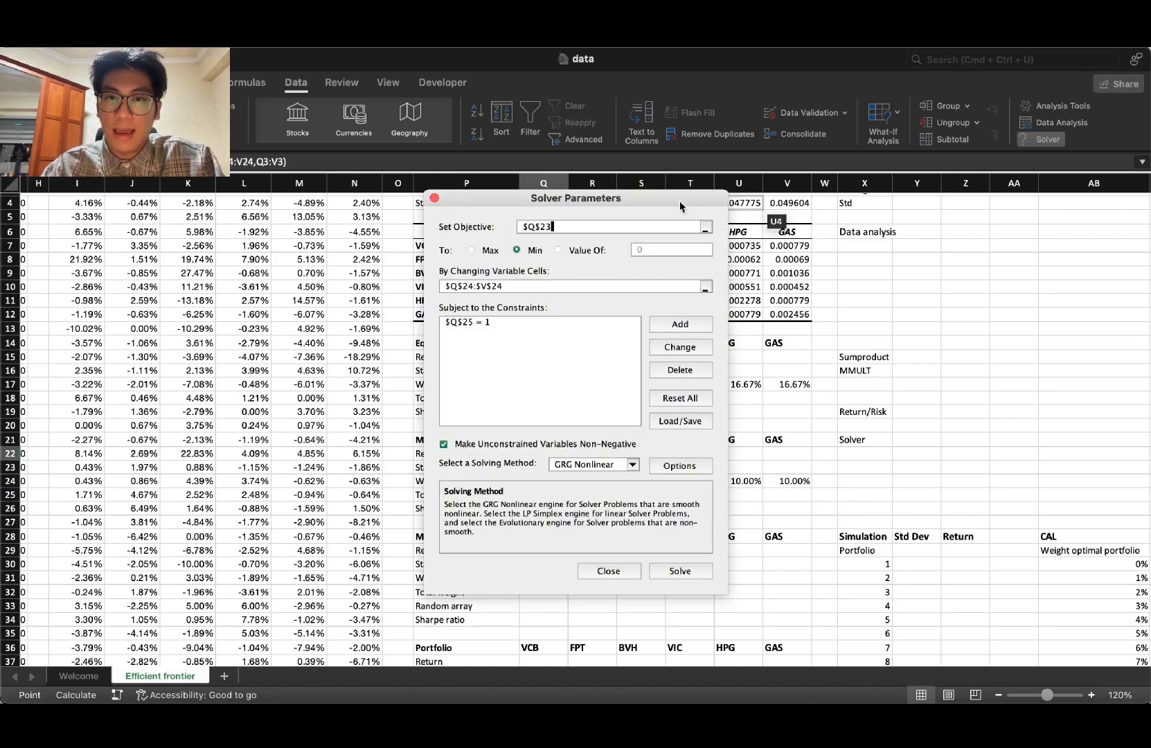
left_click_drag(680, 201, 1036, 166)
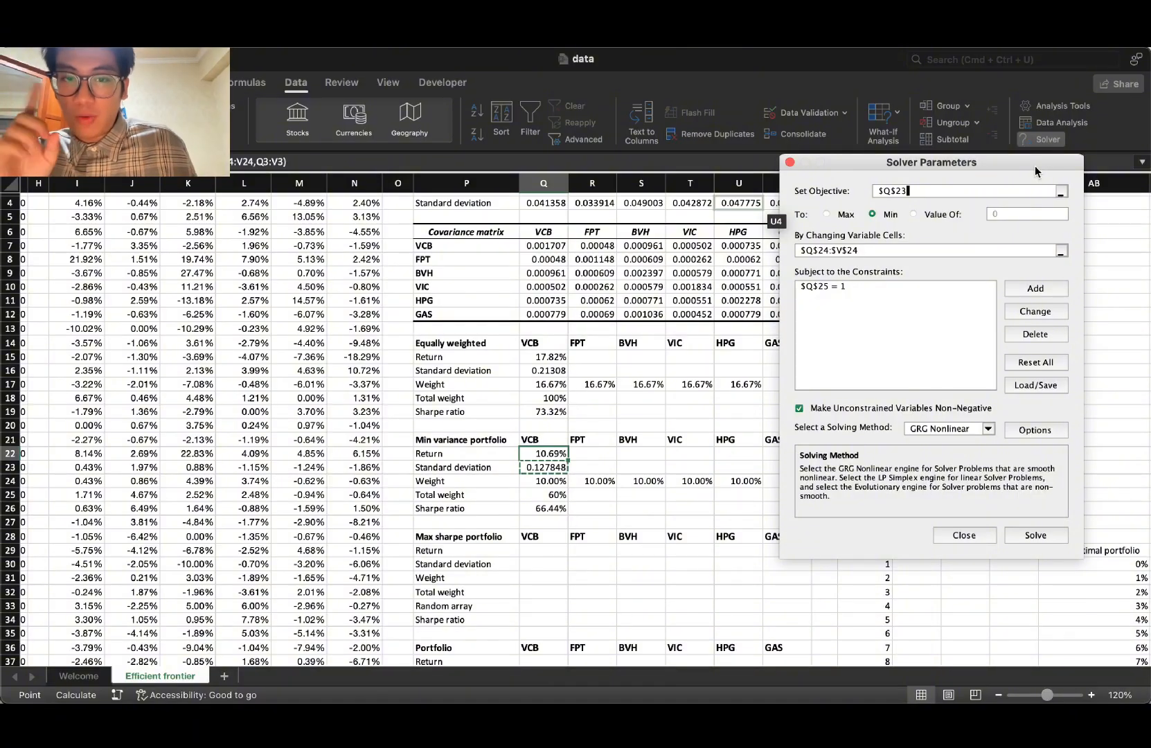
left_click(545, 494)
left_click_drag(544, 485, 796, 480)
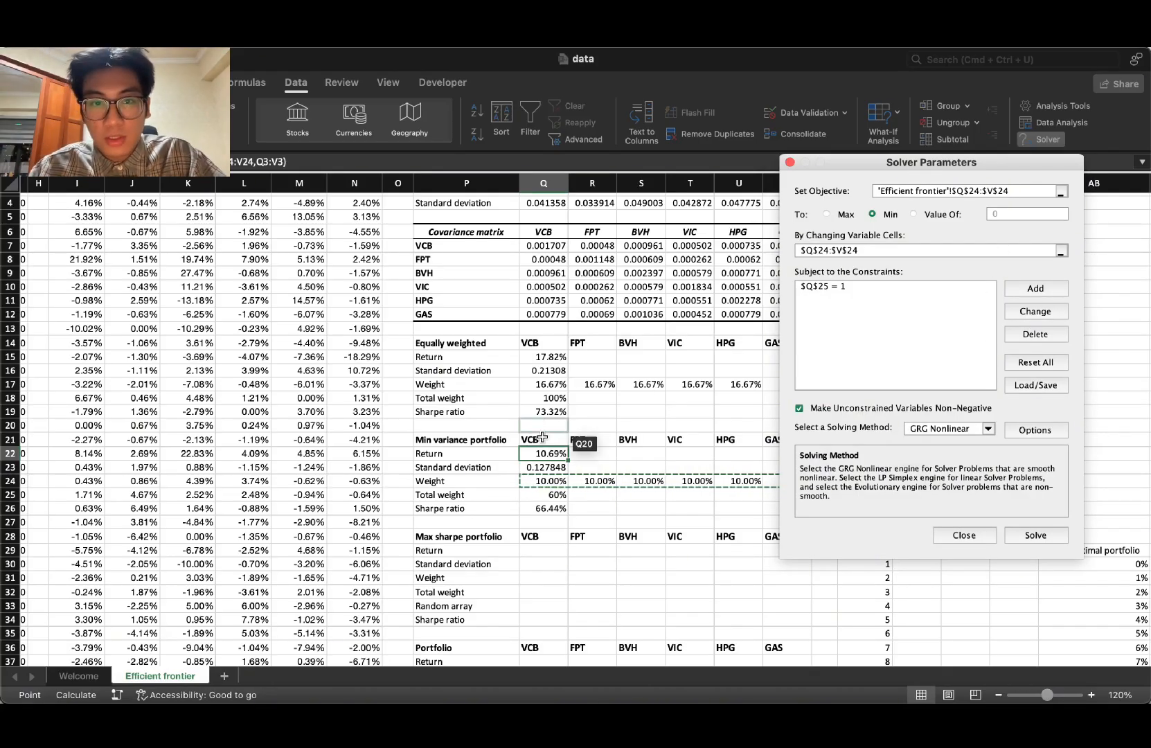
left_click(544, 467)
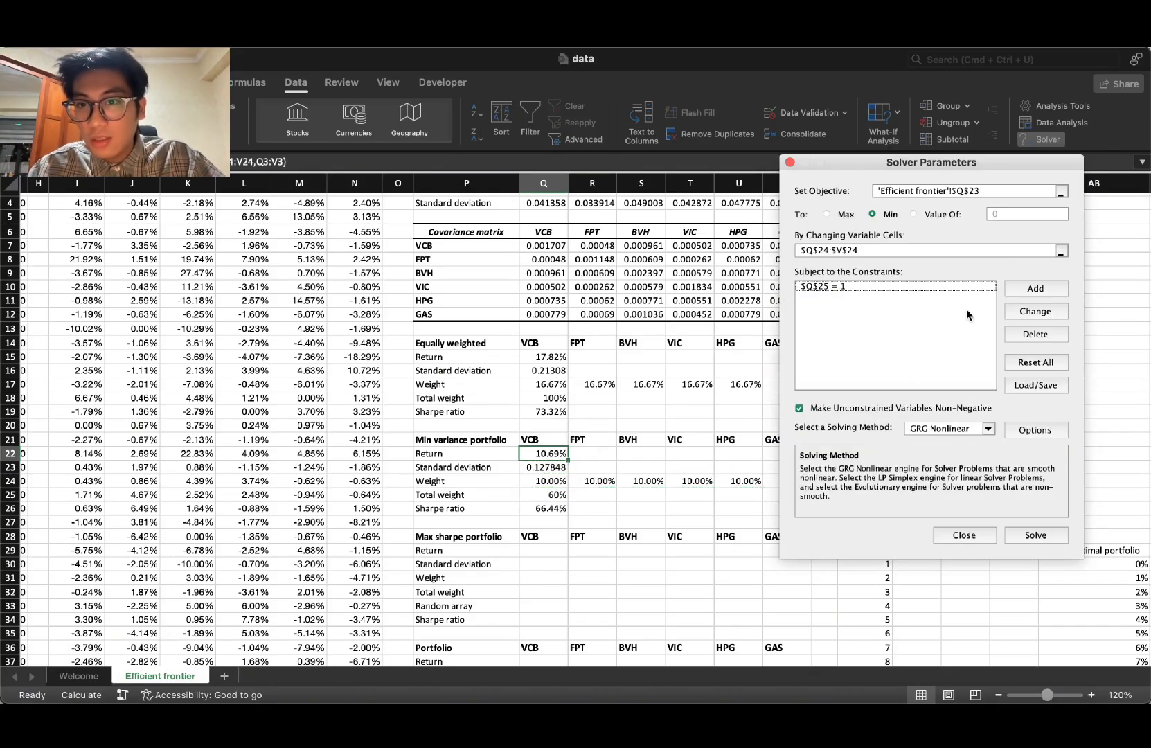
left_click(1019, 289)
left_click_drag(556, 476, 804, 479)
left_click(590, 395)
left_click(584, 428)
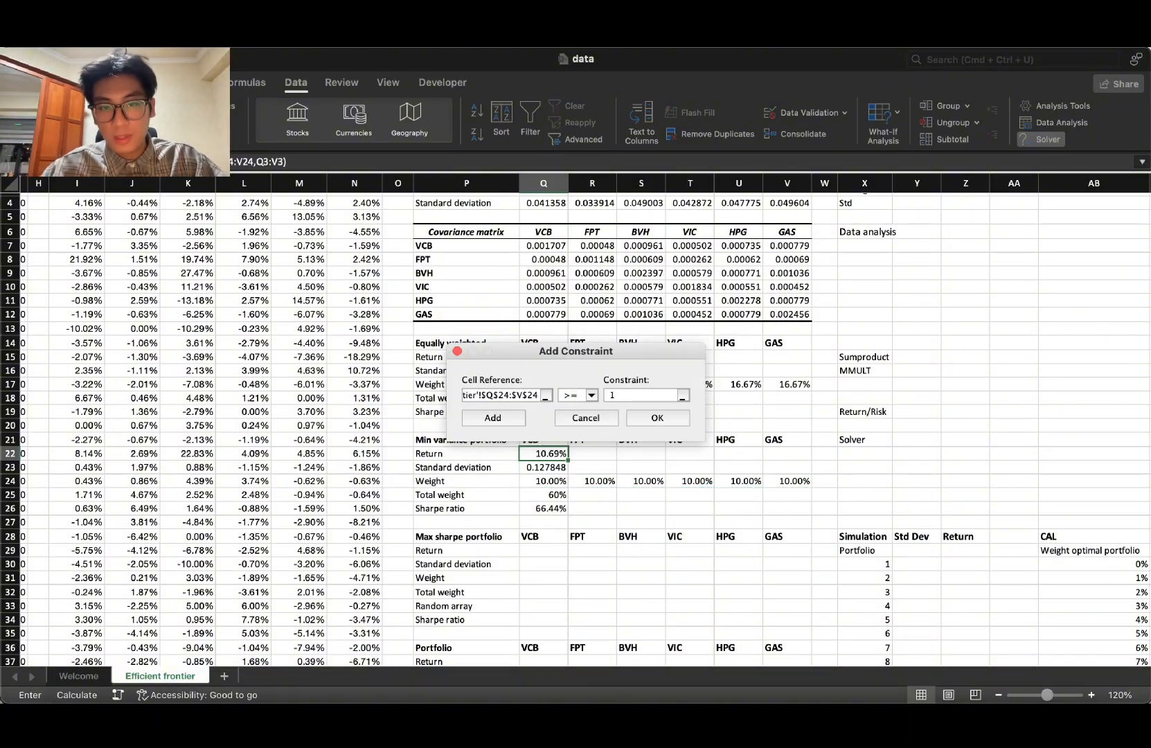
type("1%")
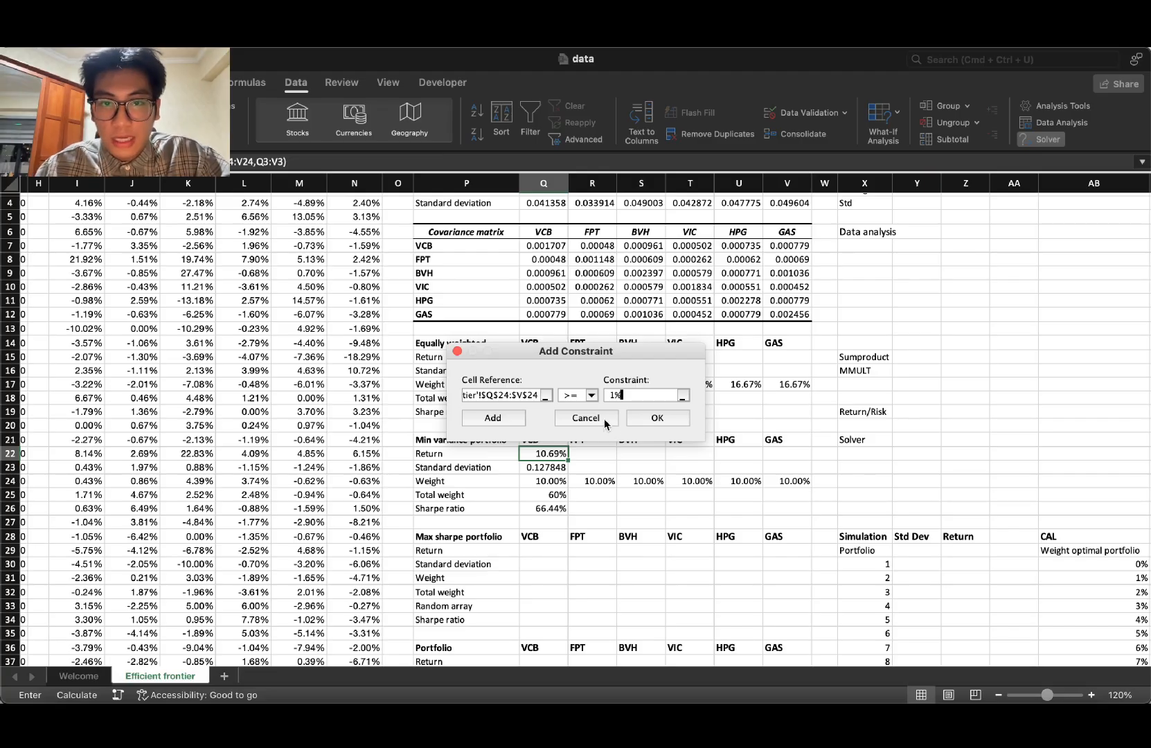
left_click(605, 418)
Step: Keep unconstrained variables non-negative with the GRG Nonlinear method, review the objective and variable cells, and run Solver
left_click_drag(627, 191, 872, 169)
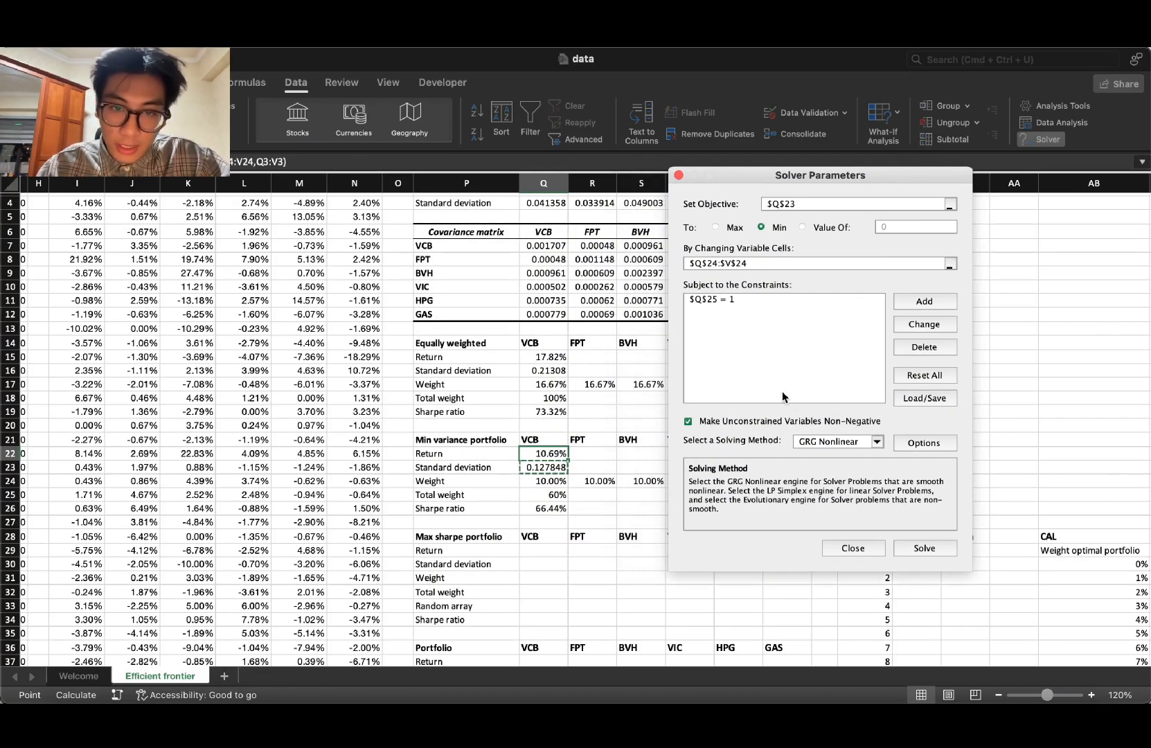
left_click(709, 423)
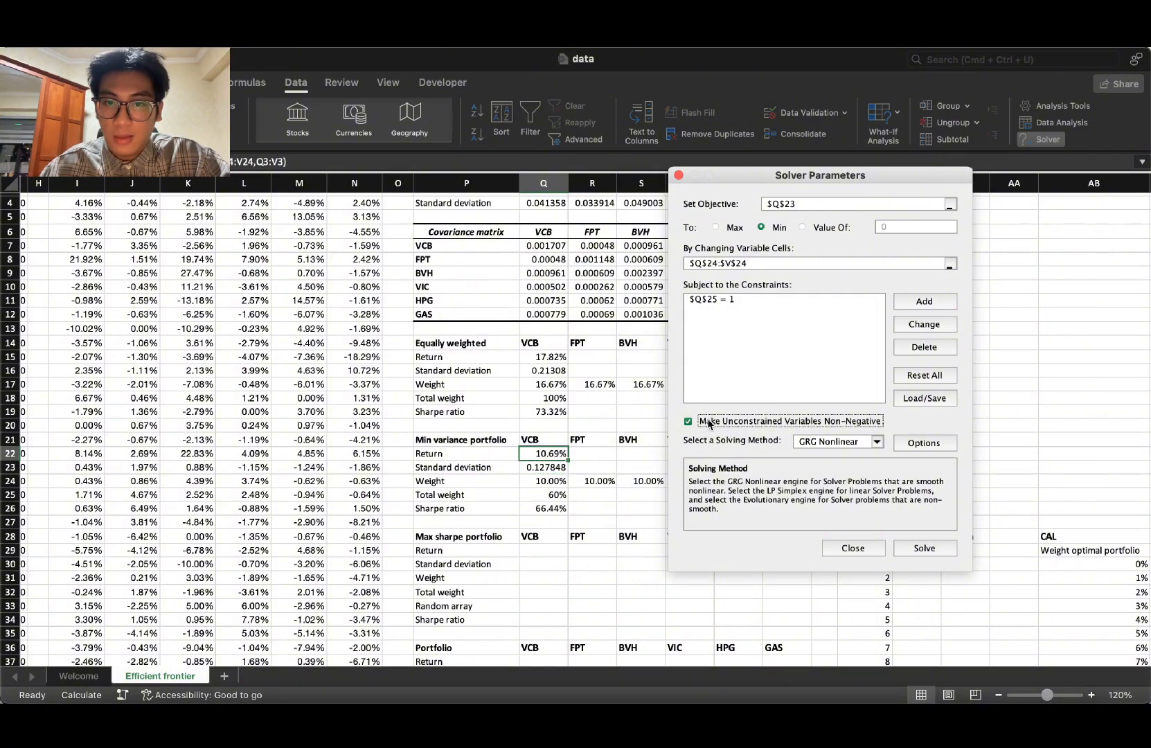
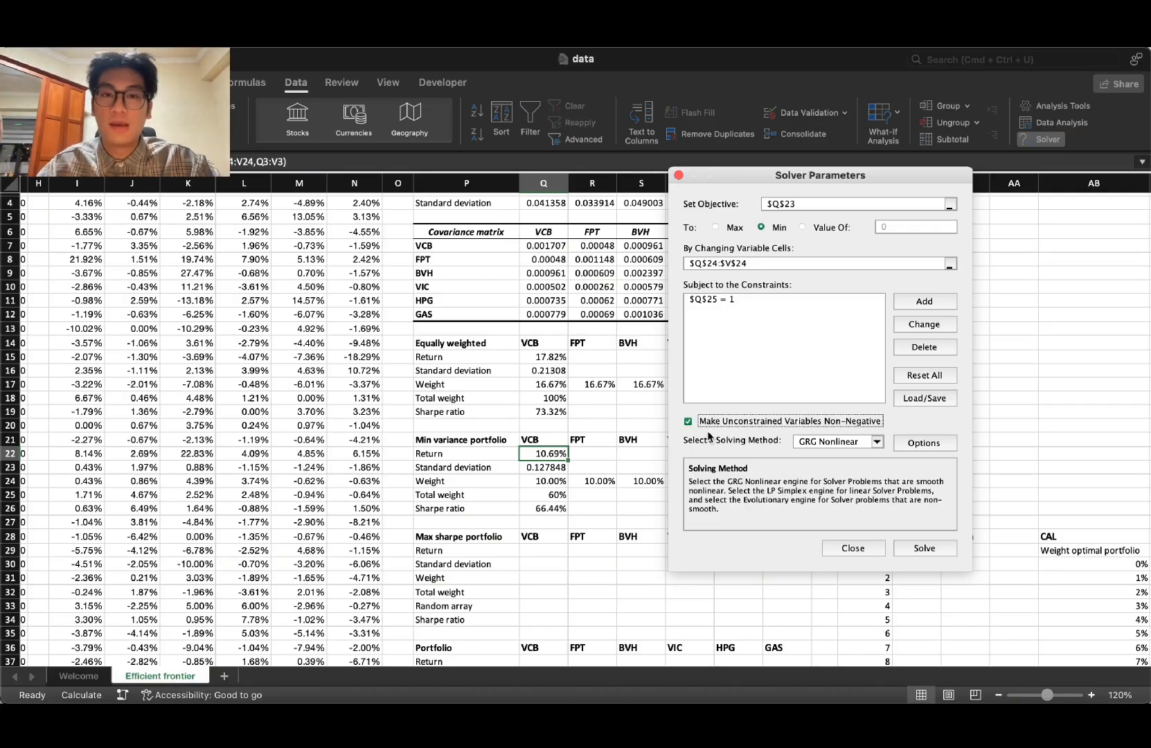
left_click(831, 443)
left_click(824, 453)
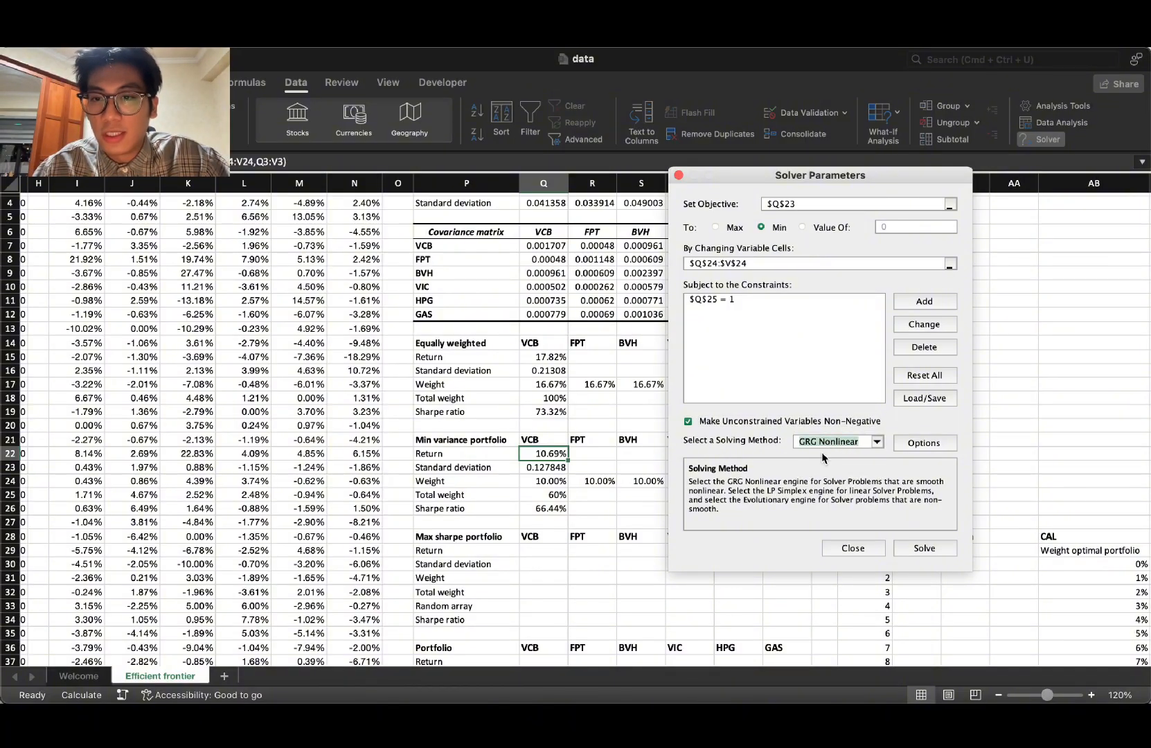
left_click(739, 313)
left_click(751, 264)
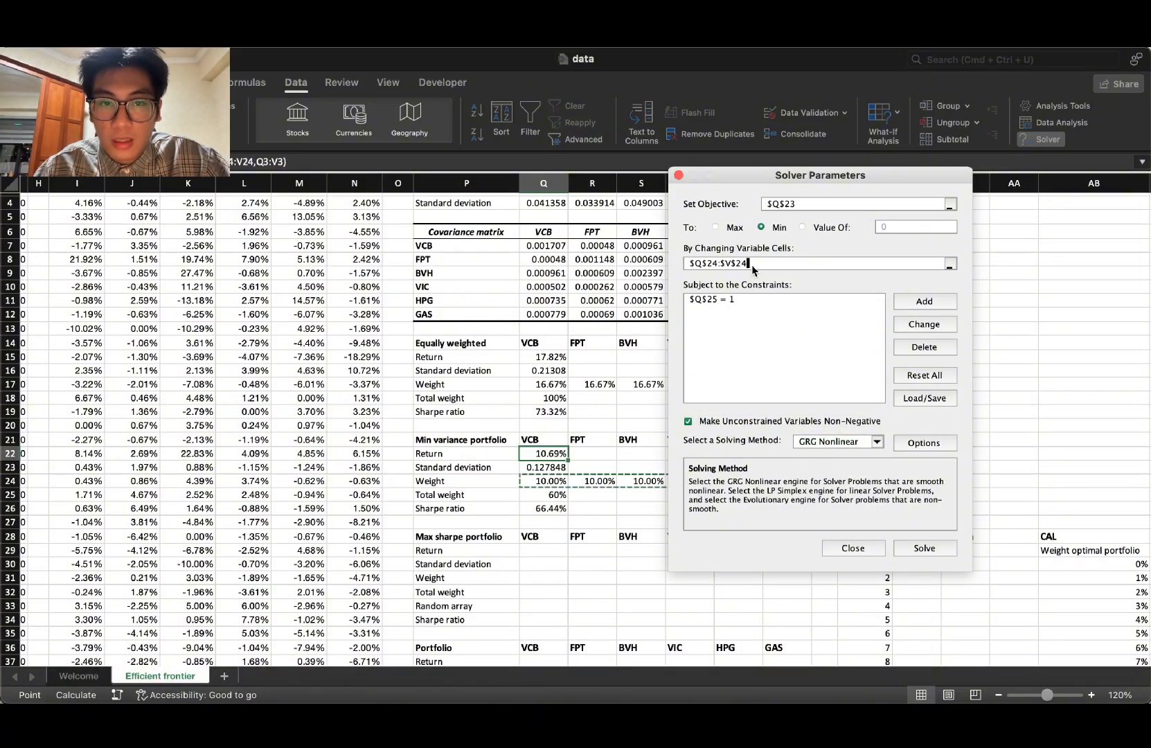
left_click(825, 202)
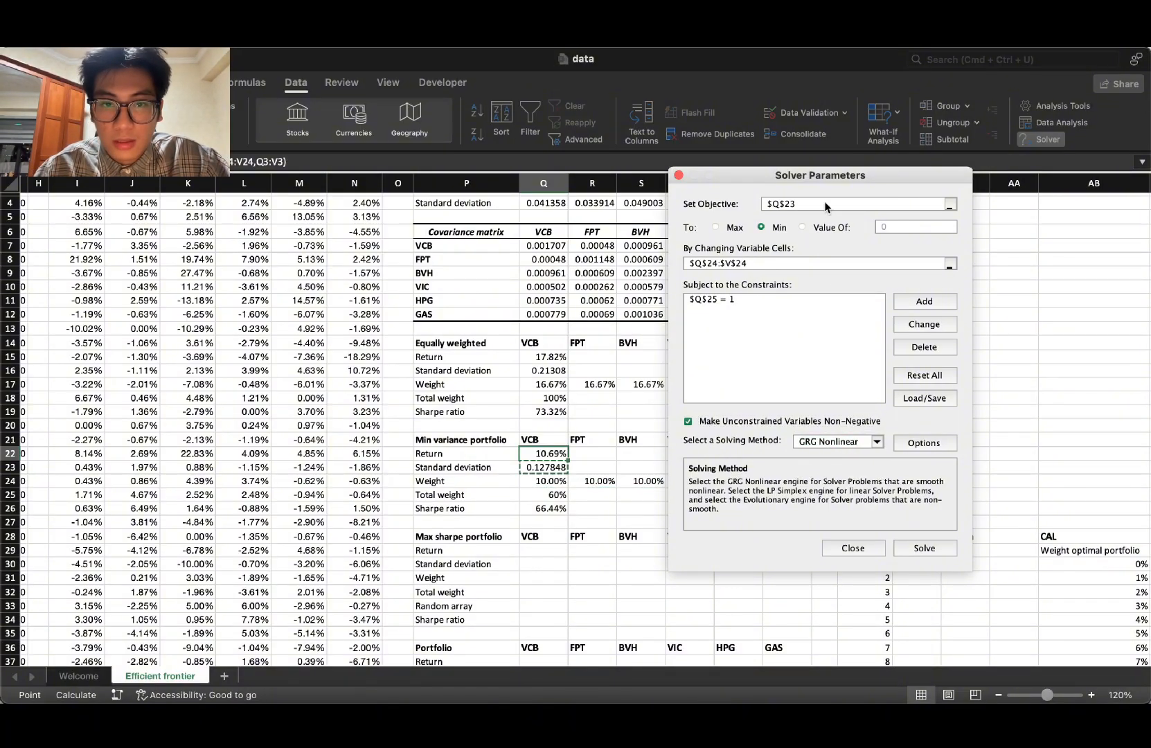
left_click(921, 549)
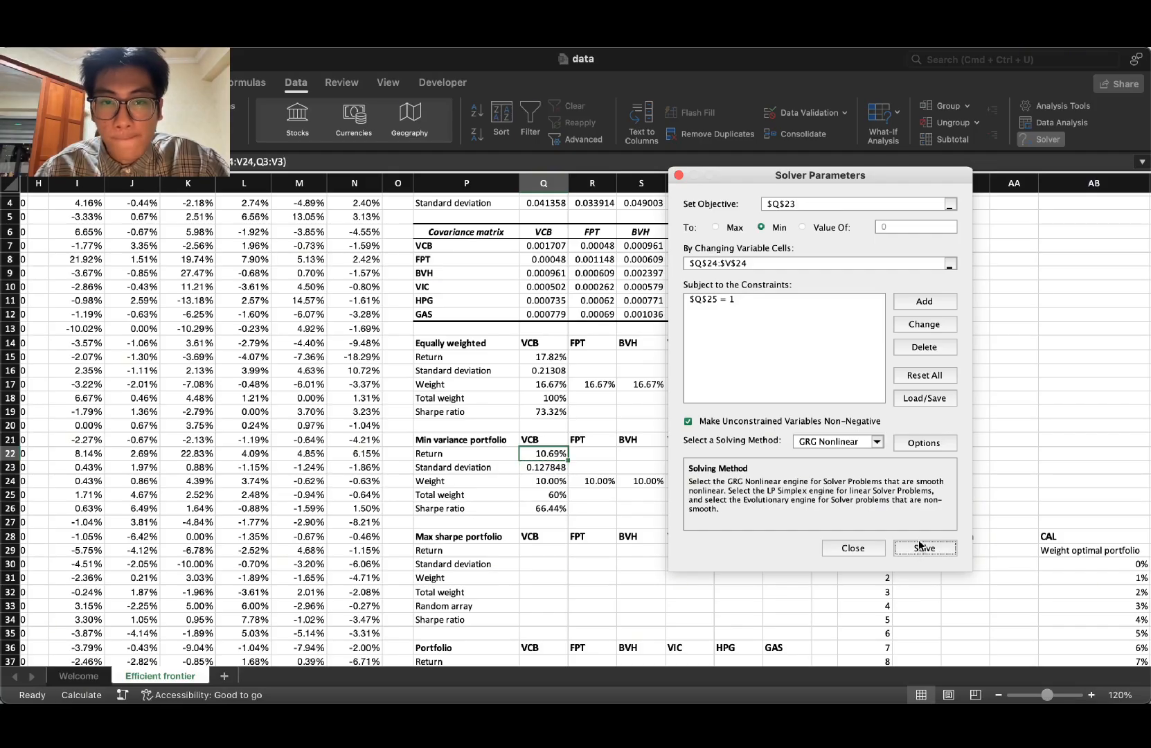
Step: Solve for the minimum variance weights, switch back to Excel from OBS, and keep the Solver solution
left_click(920, 546)
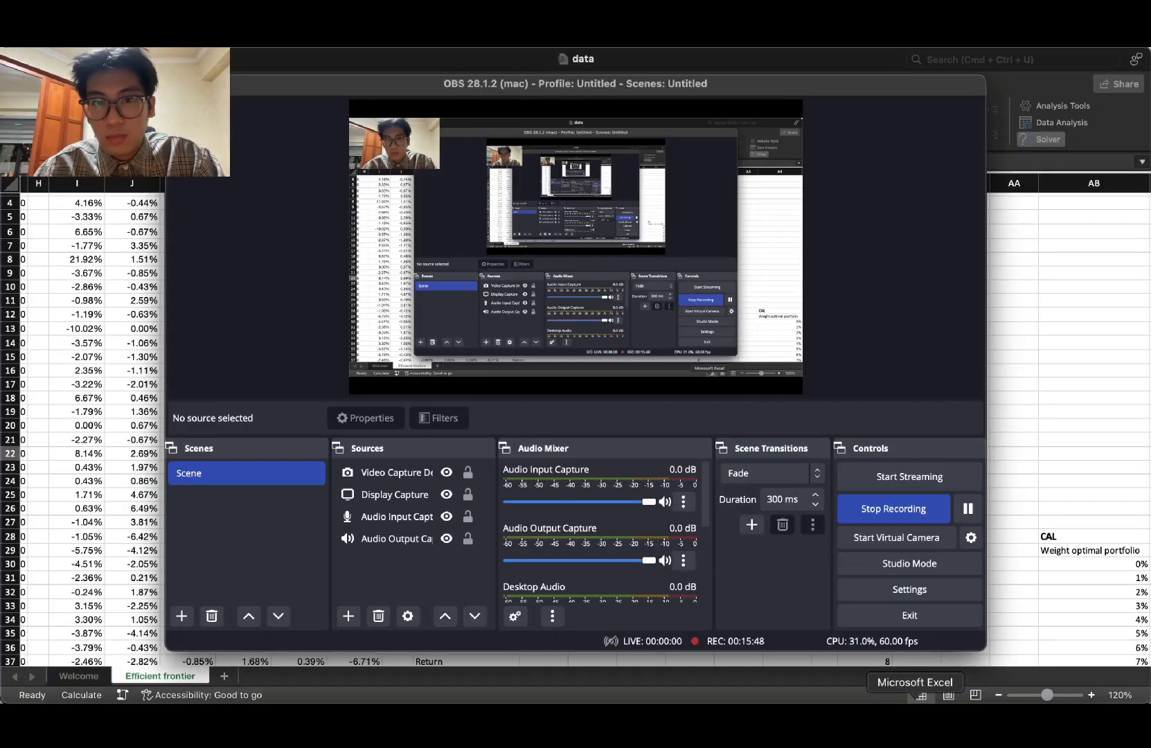
left_click(917, 724)
left_click(965, 724)
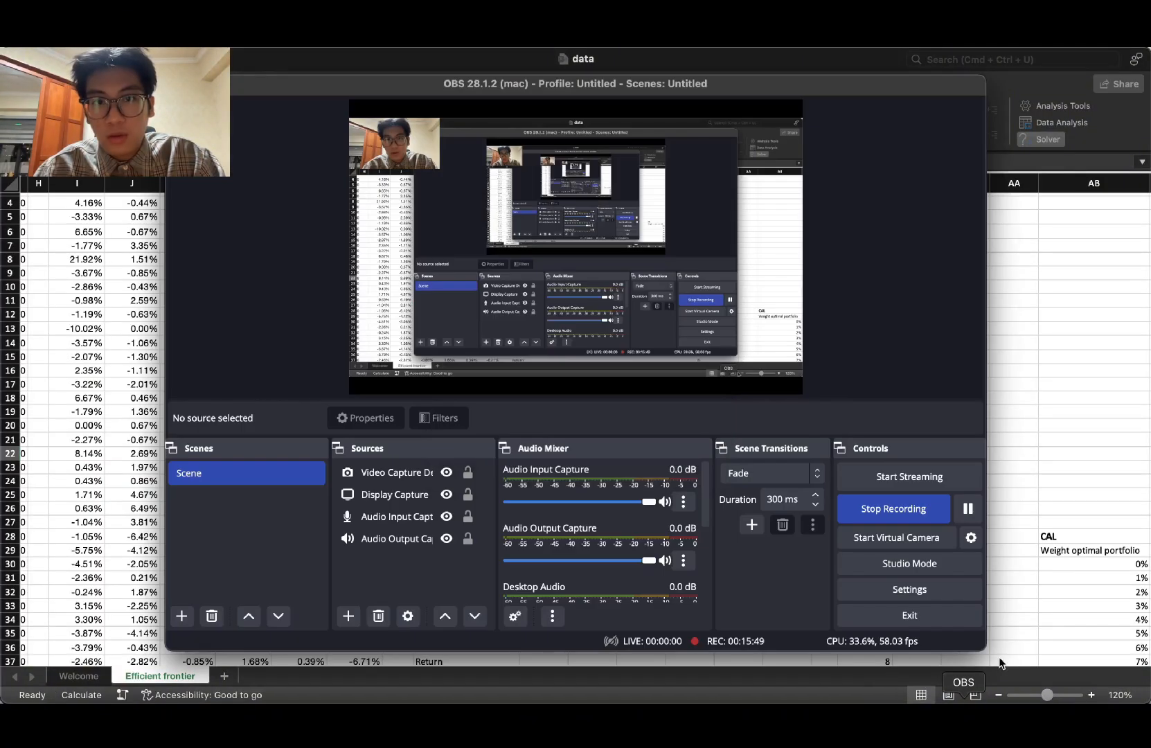
left_click(917, 724)
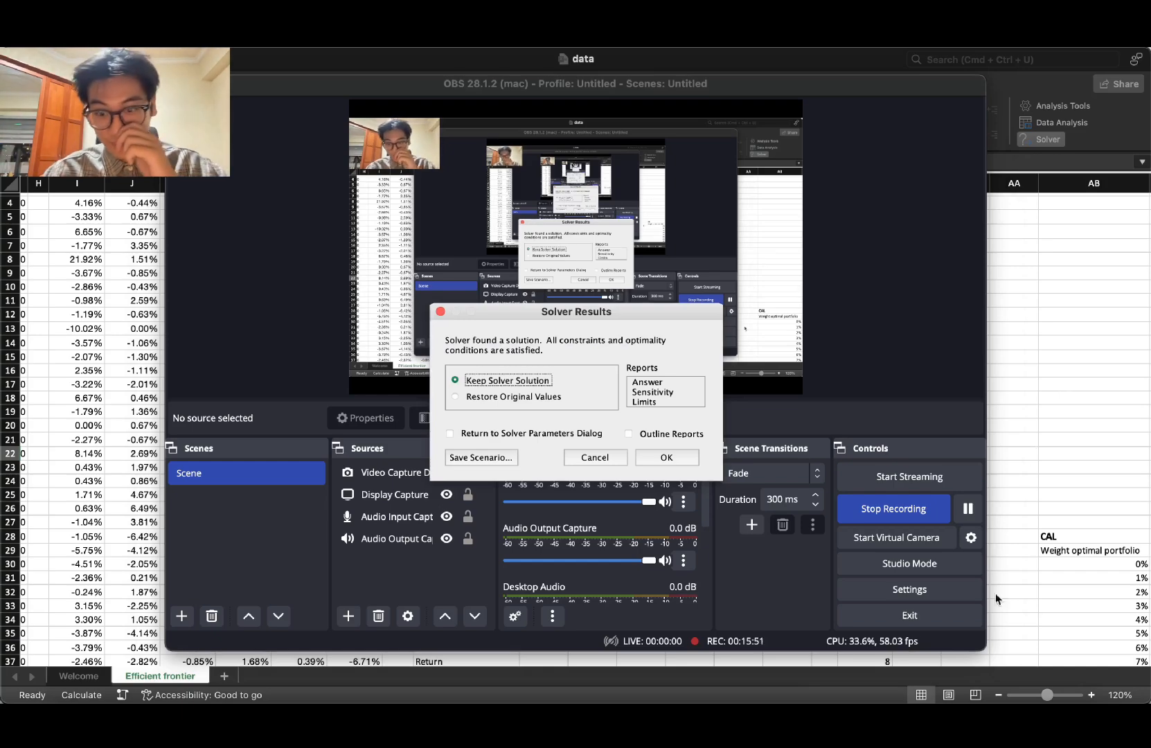
left_click(917, 724)
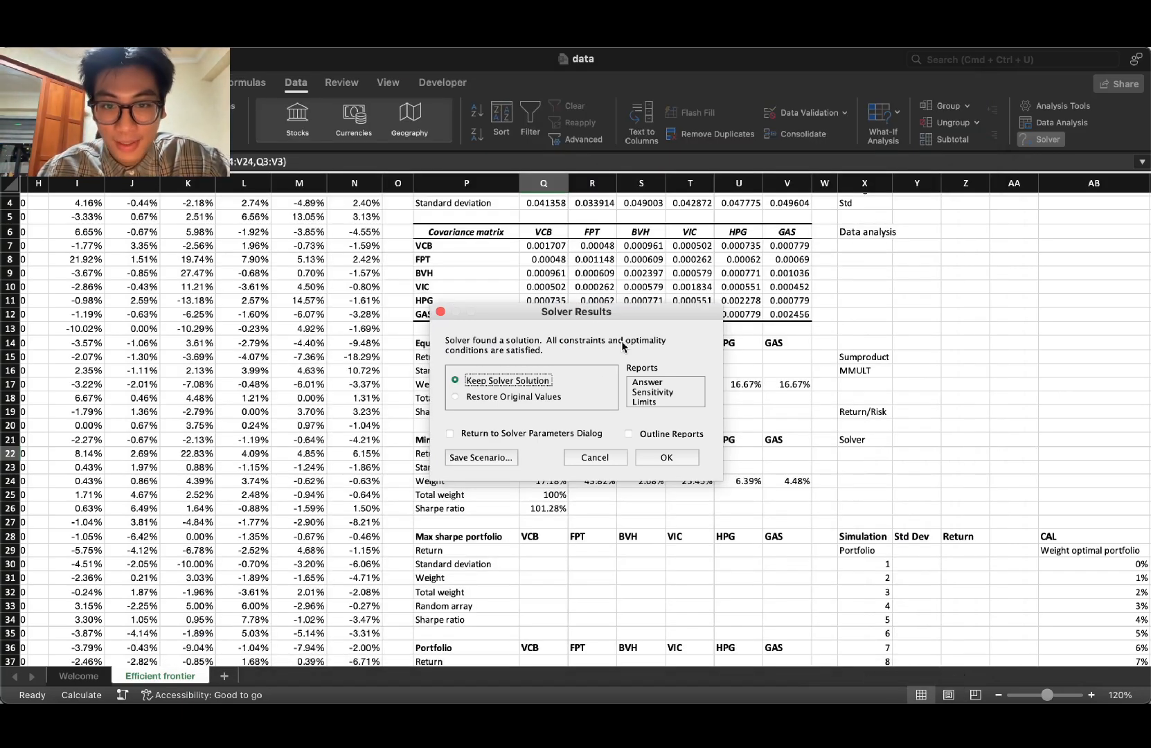
left_click(669, 457)
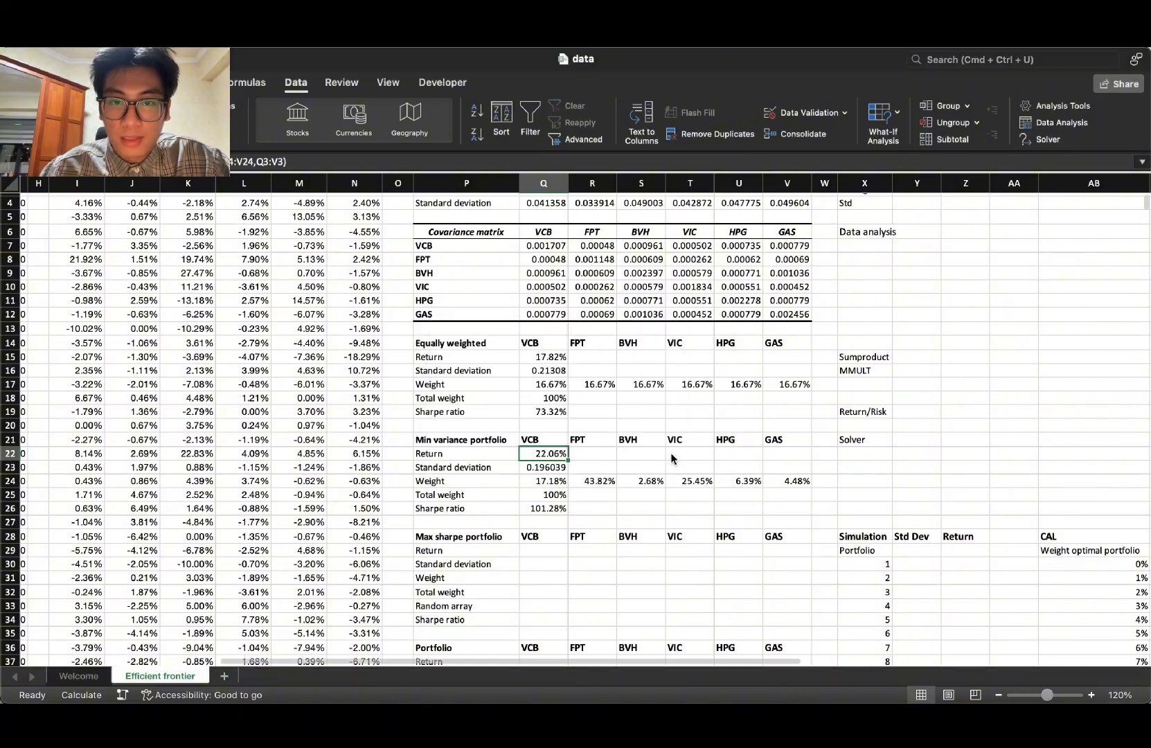
Step: Review the Min variance portfolio's solved standard deviation and weights, and look over the Max sharpe portfolio and CAL sections
left_click(544, 468)
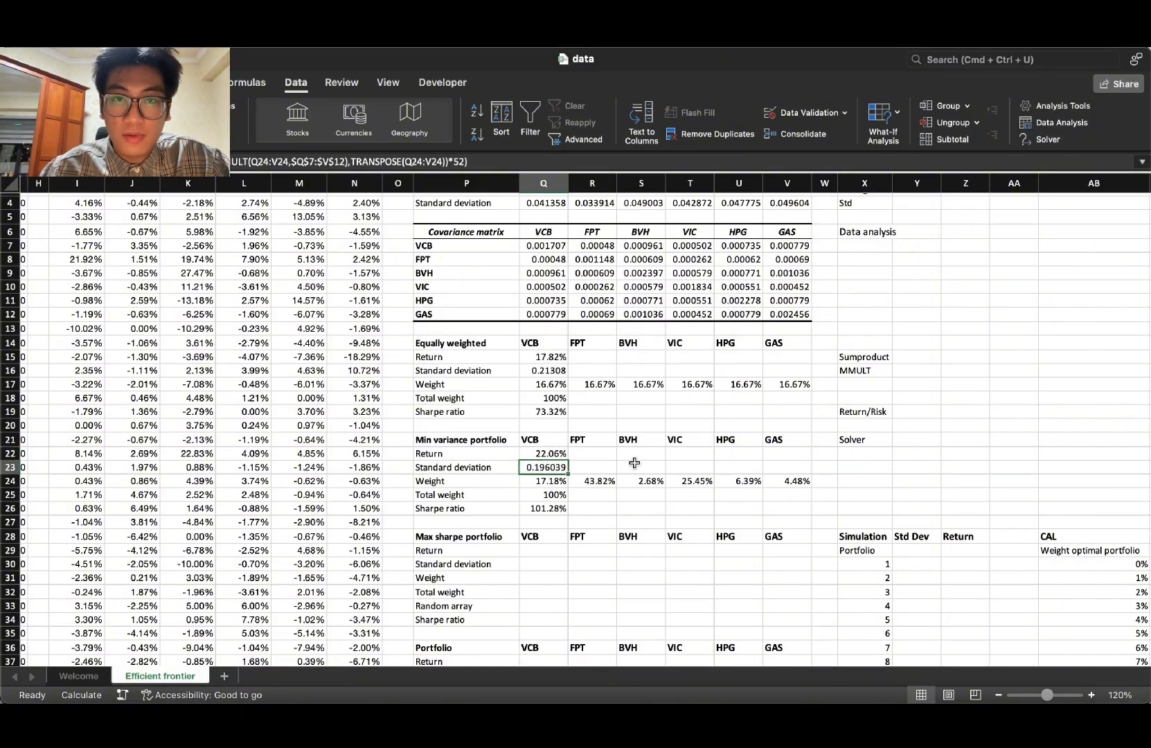
scroll(535, 468, "down", 2)
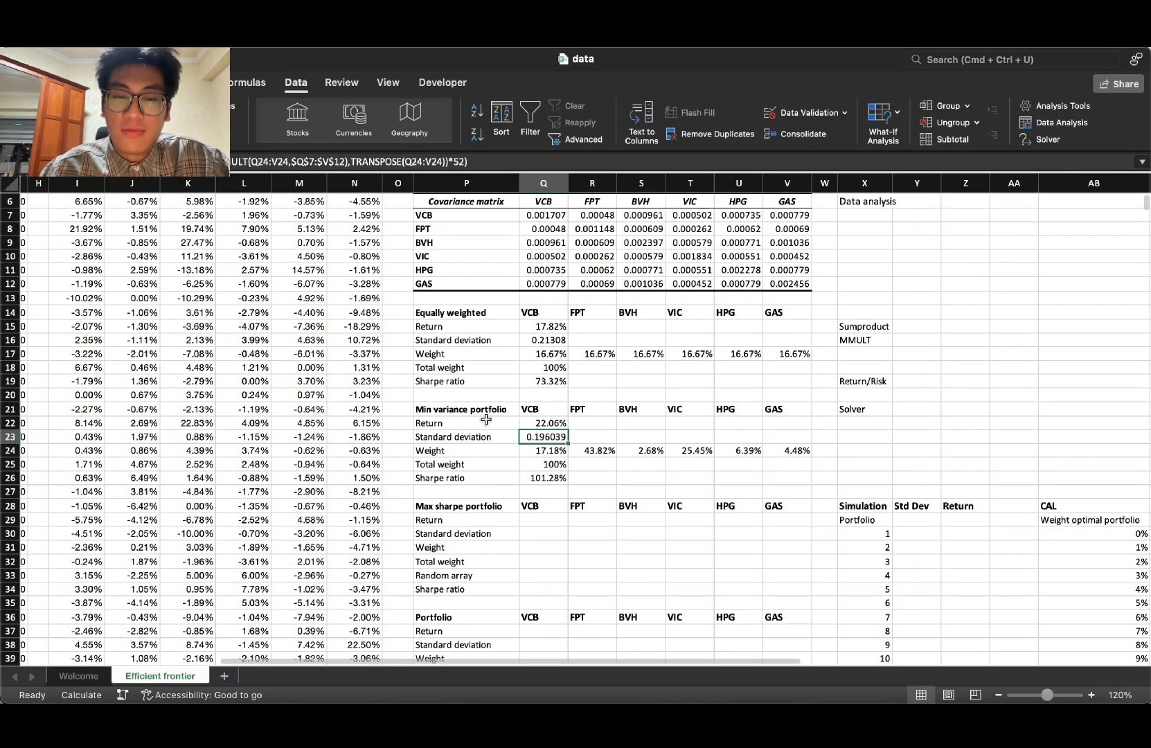
left_click(553, 488)
left_click_drag(553, 488, 796, 450)
key("Escape")
left_click(547, 450)
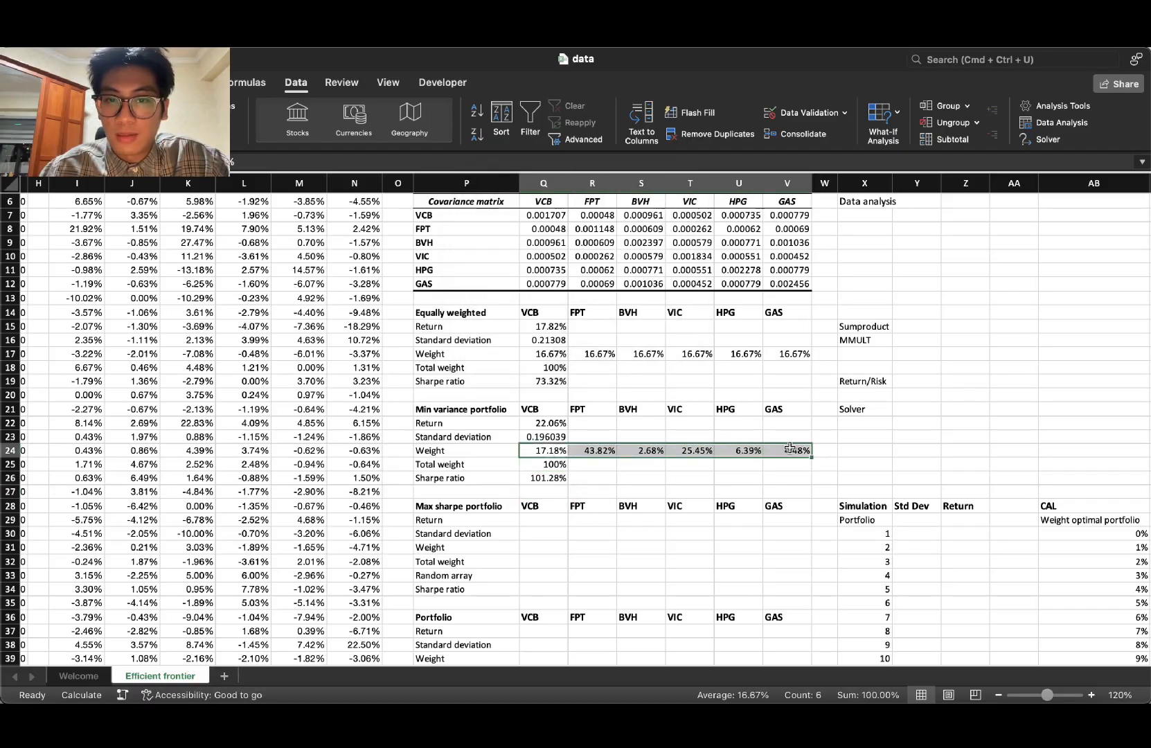
left_click(629, 435)
scroll(629, 434, "down", 4)
left_click(427, 461)
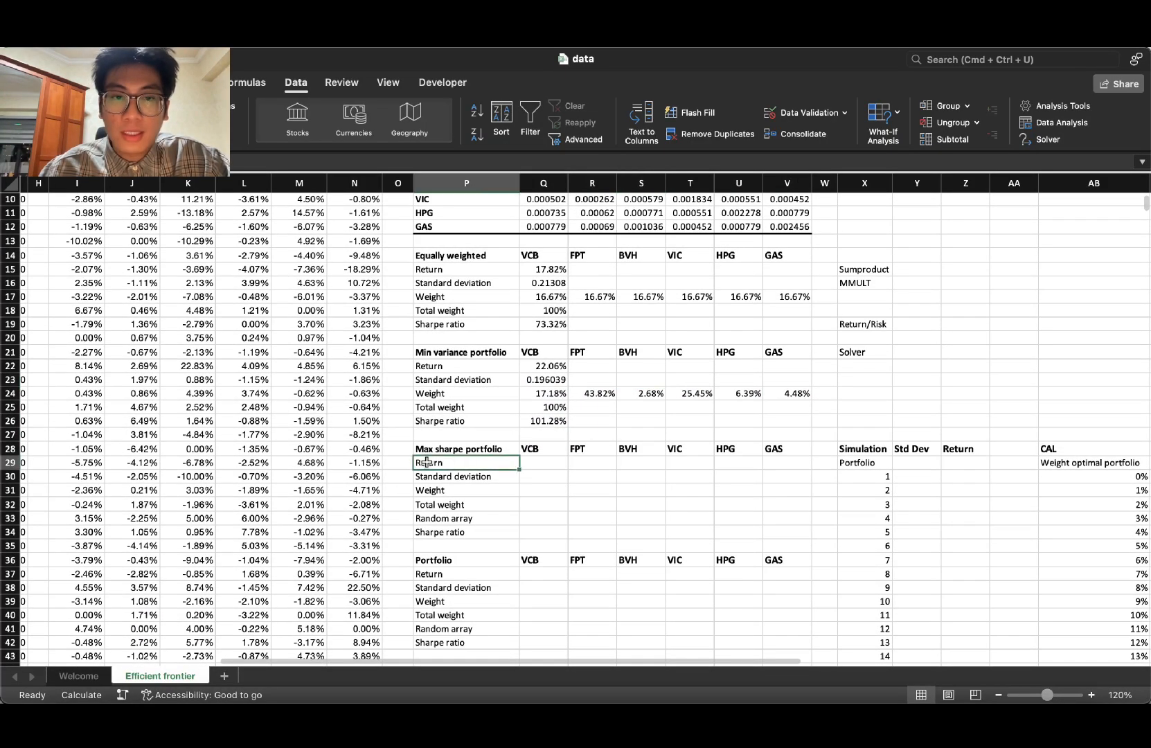
left_click(540, 433)
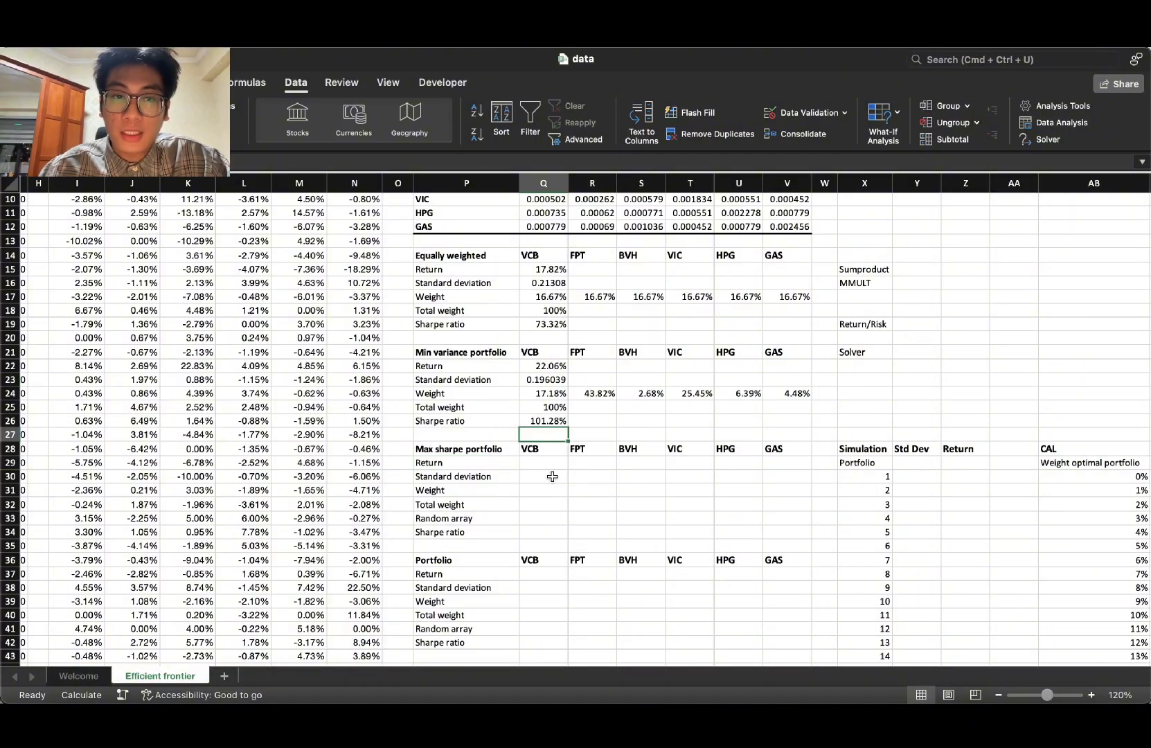
left_click(544, 462)
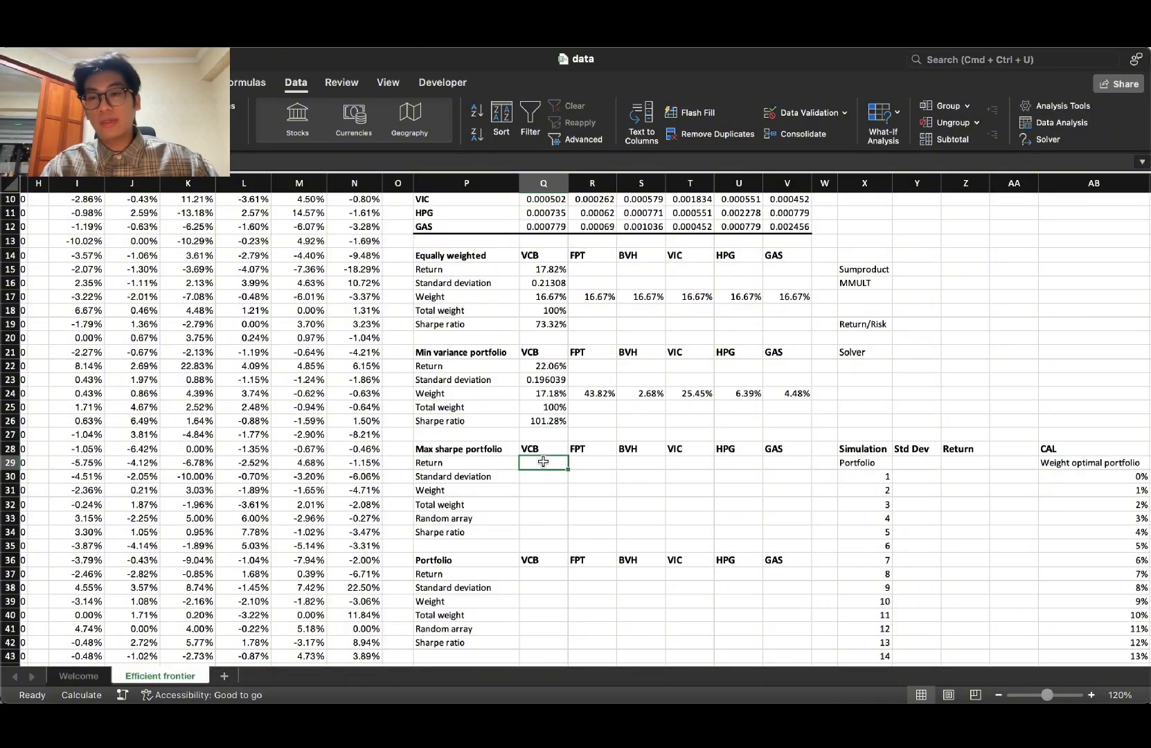
left_click(1081, 448)
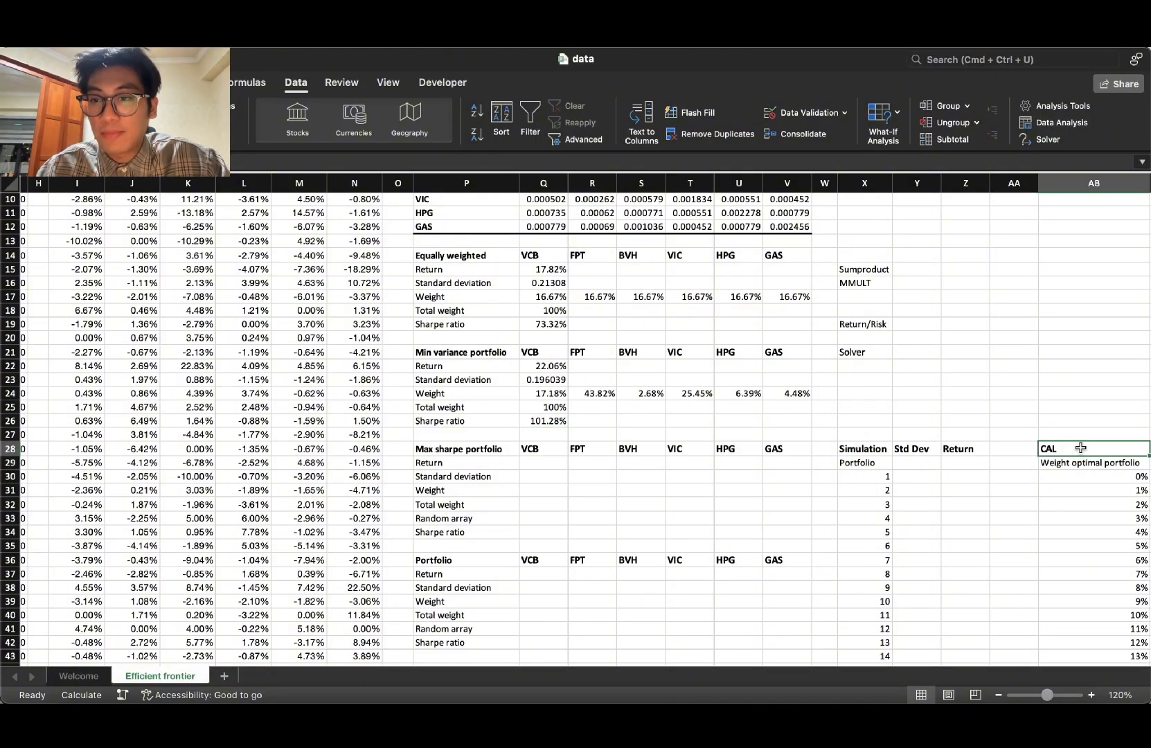
left_click_drag(1075, 449, 1076, 463)
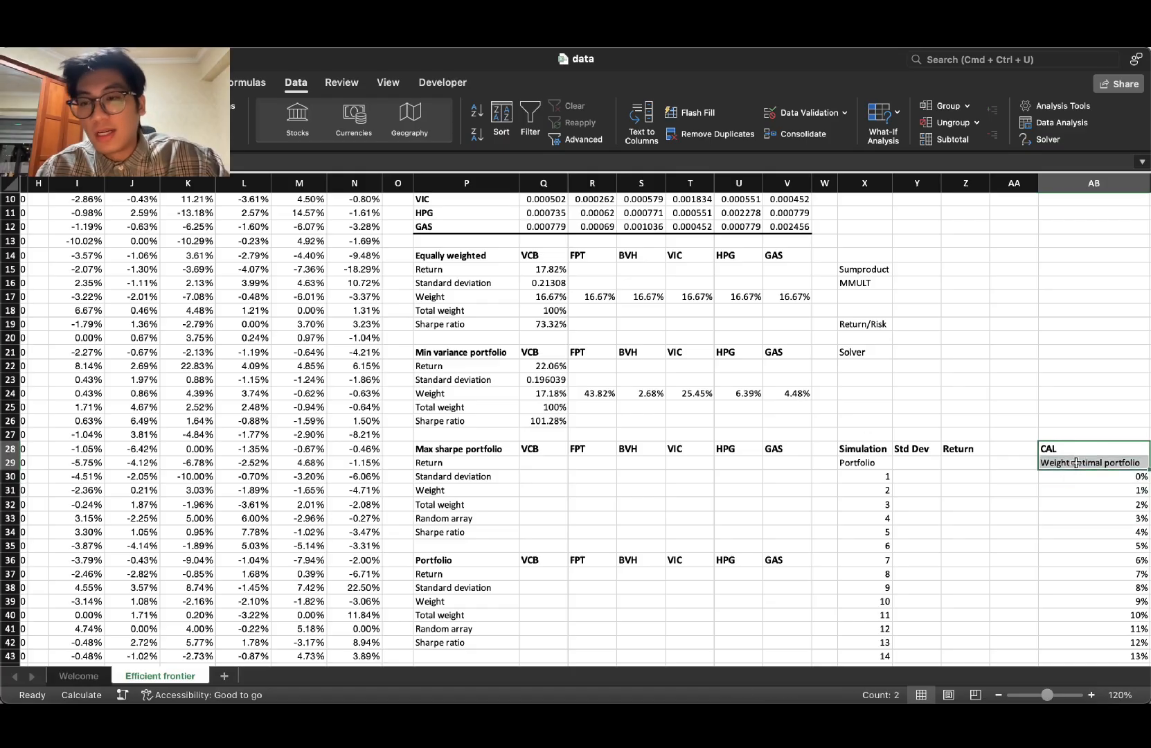
left_click(553, 462)
type("=")
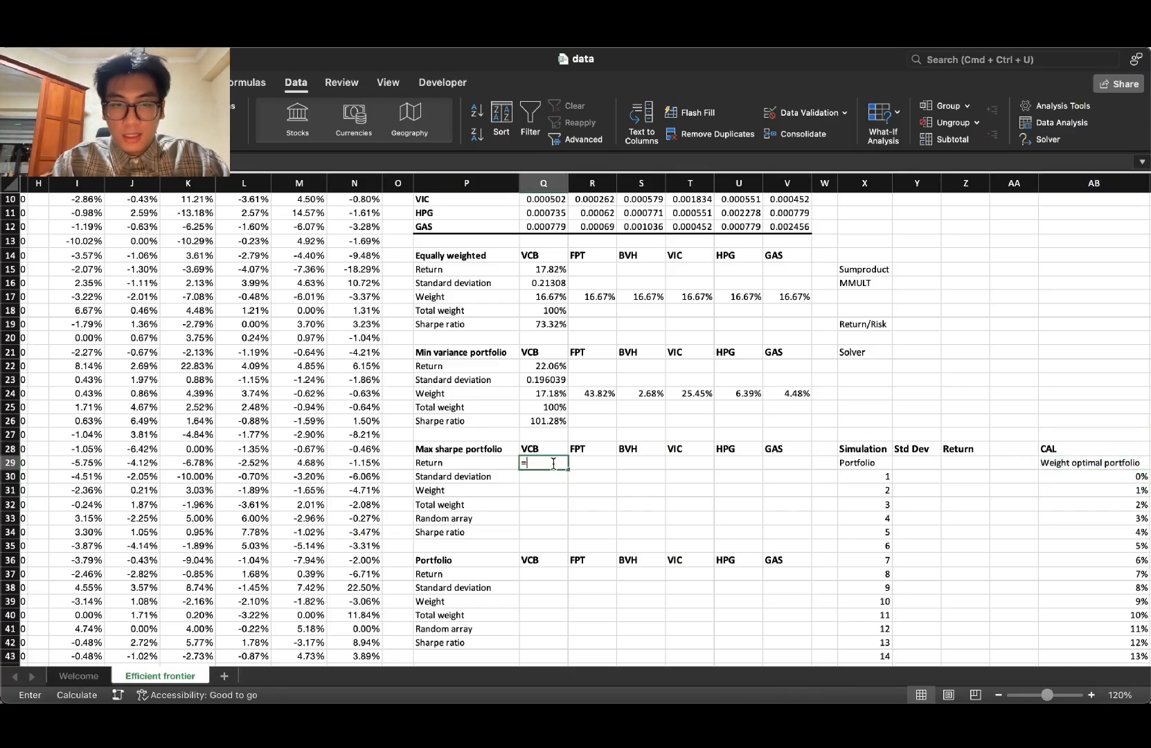
scroll(576, 500, "up", 1)
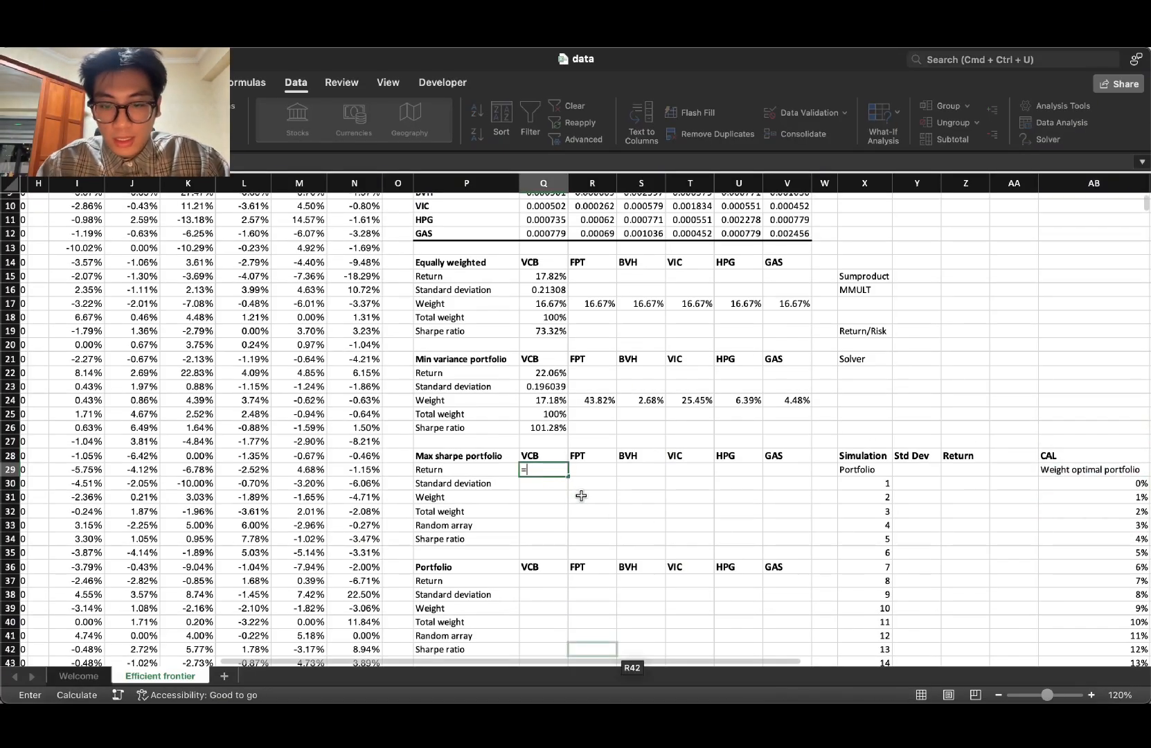
type("sumpr")
double_click(581, 495)
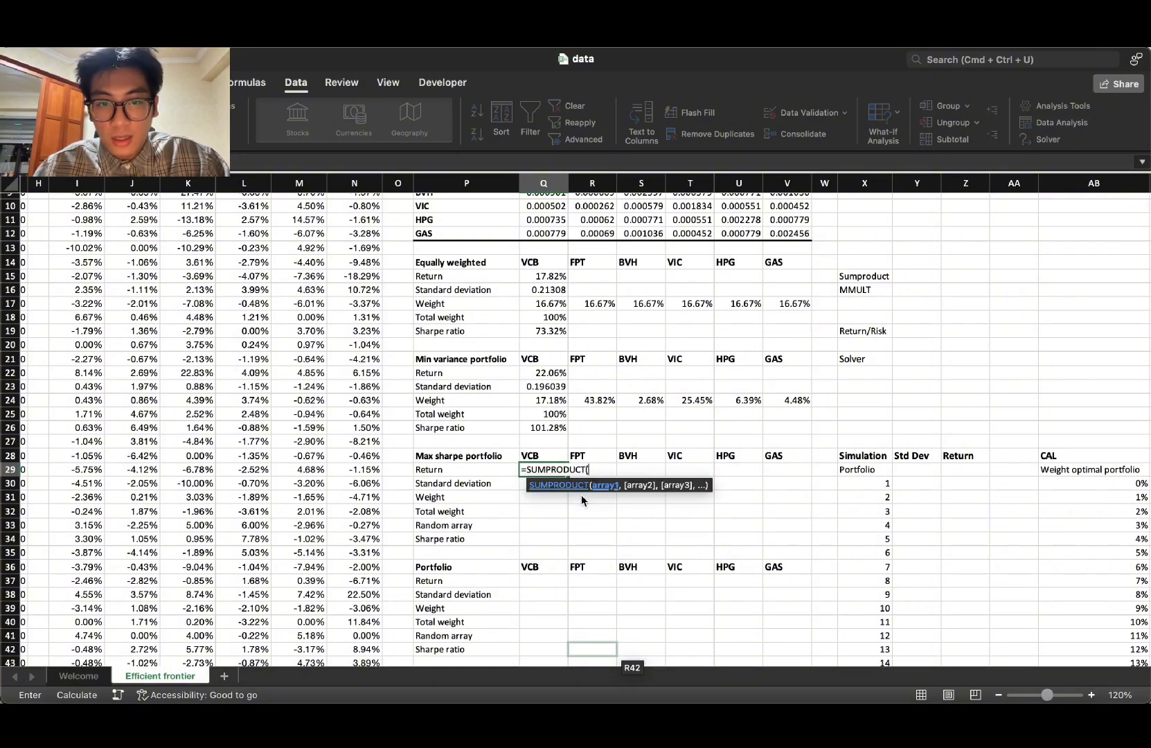
key("Escape")
left_click(554, 513)
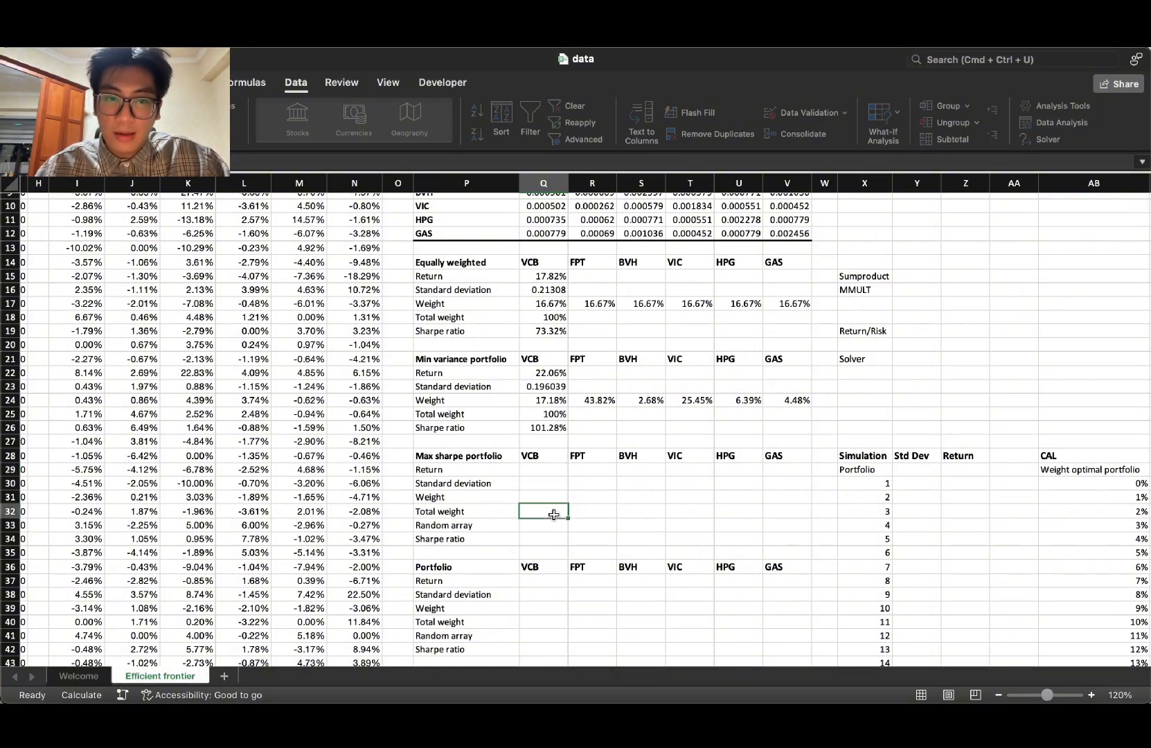
Step: Remove the Random array label from the Max sharpe portfolio, put Sharpe ratio in P33 instead, and clear P34
left_click(498, 520)
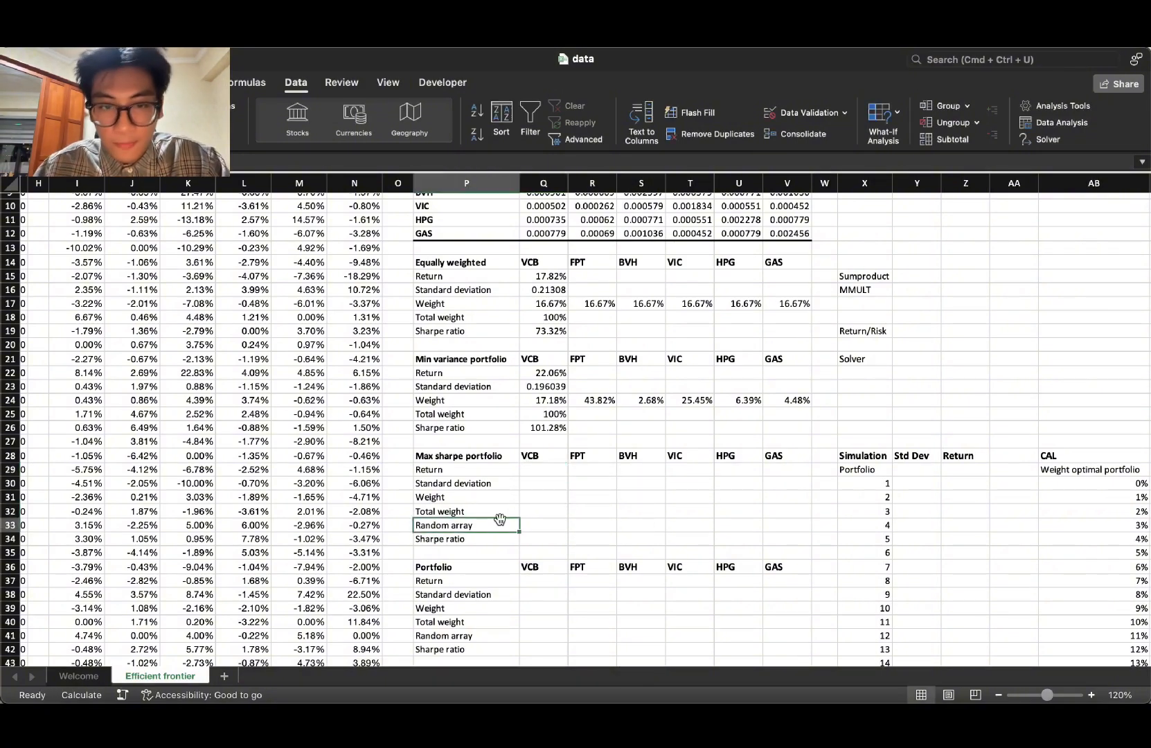
key("Delete")
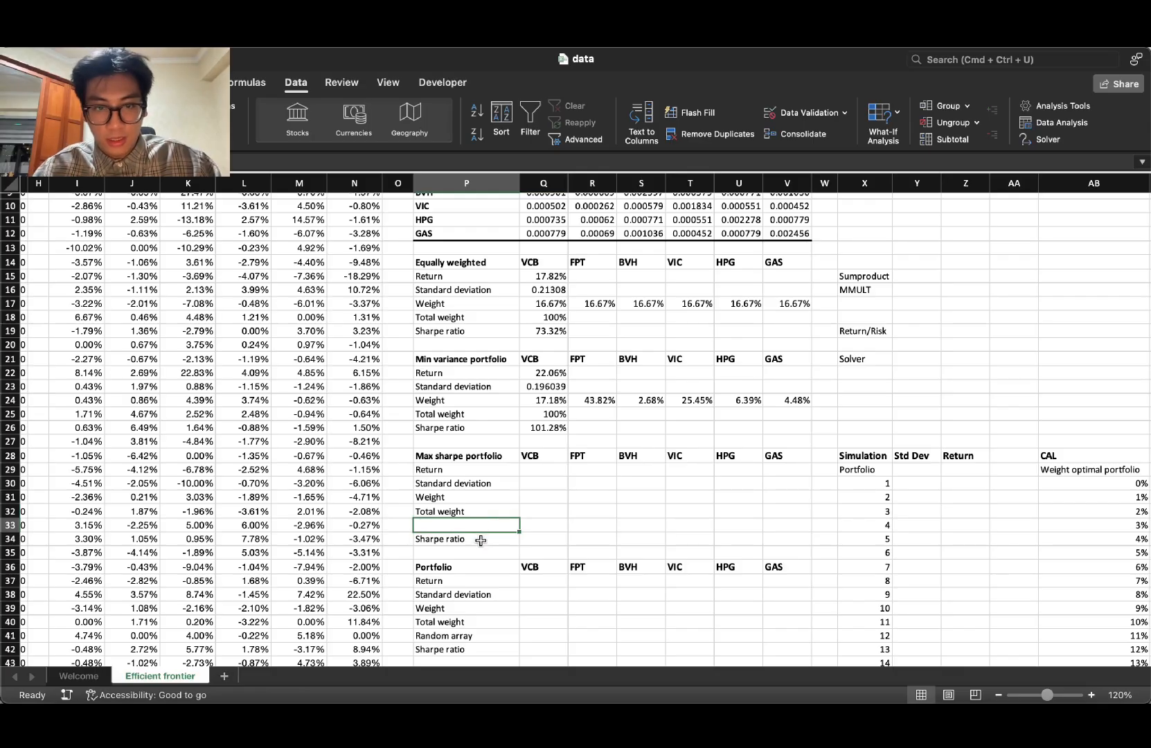
left_click(481, 541)
key("super+c")
left_click(490, 524)
key("super+v")
left_click(489, 542)
type("\\")
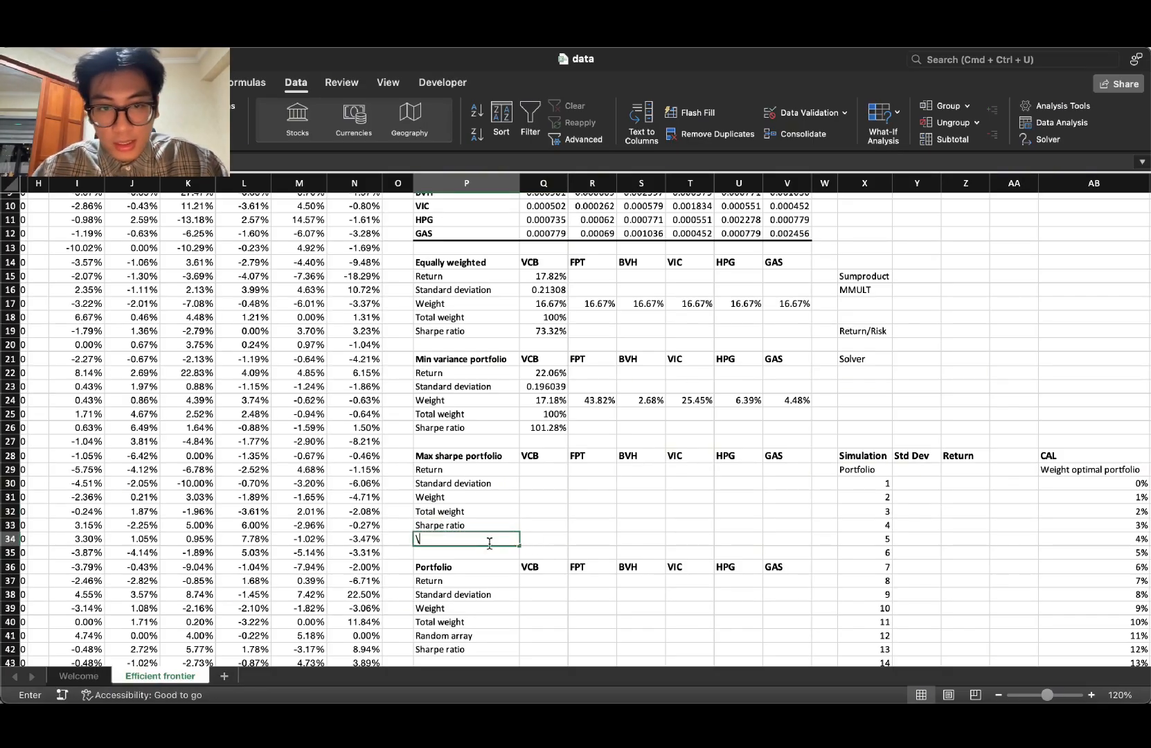
key("BackSpace")
Step: Sum the Max sharpe portfolio's weights Q31:V31 as its total weight in Q32
left_click(544, 510)
type("=s")
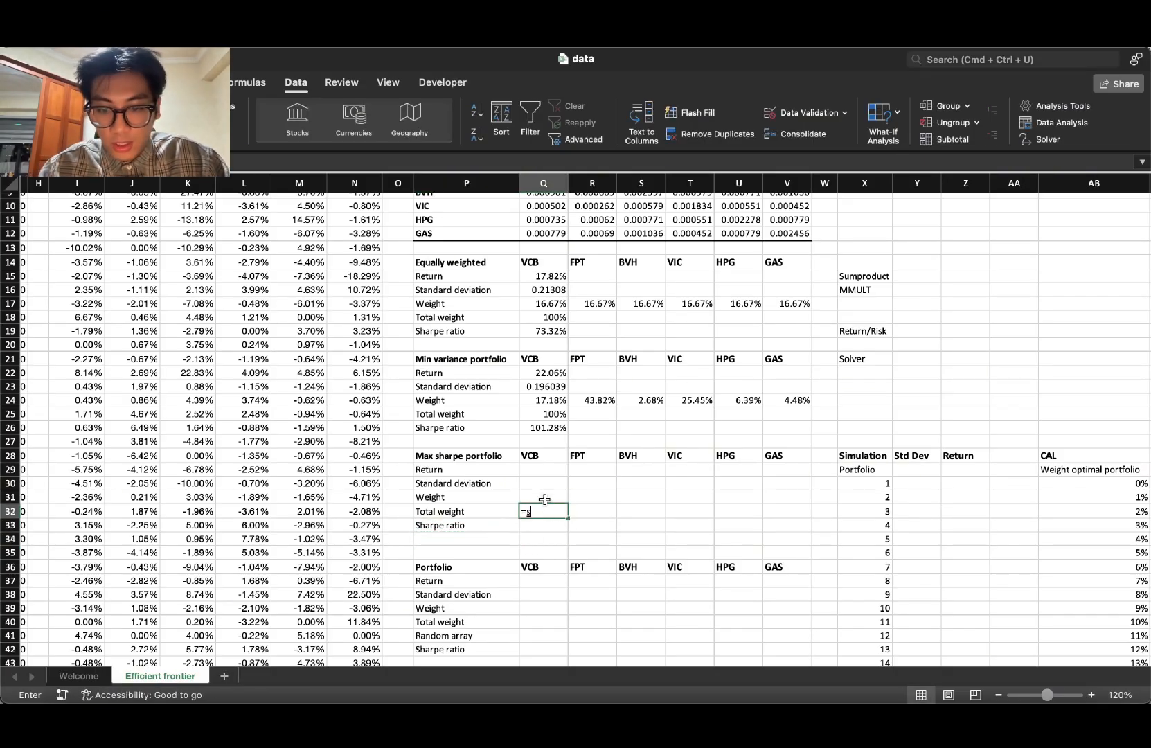
type("um")
key("Tab")
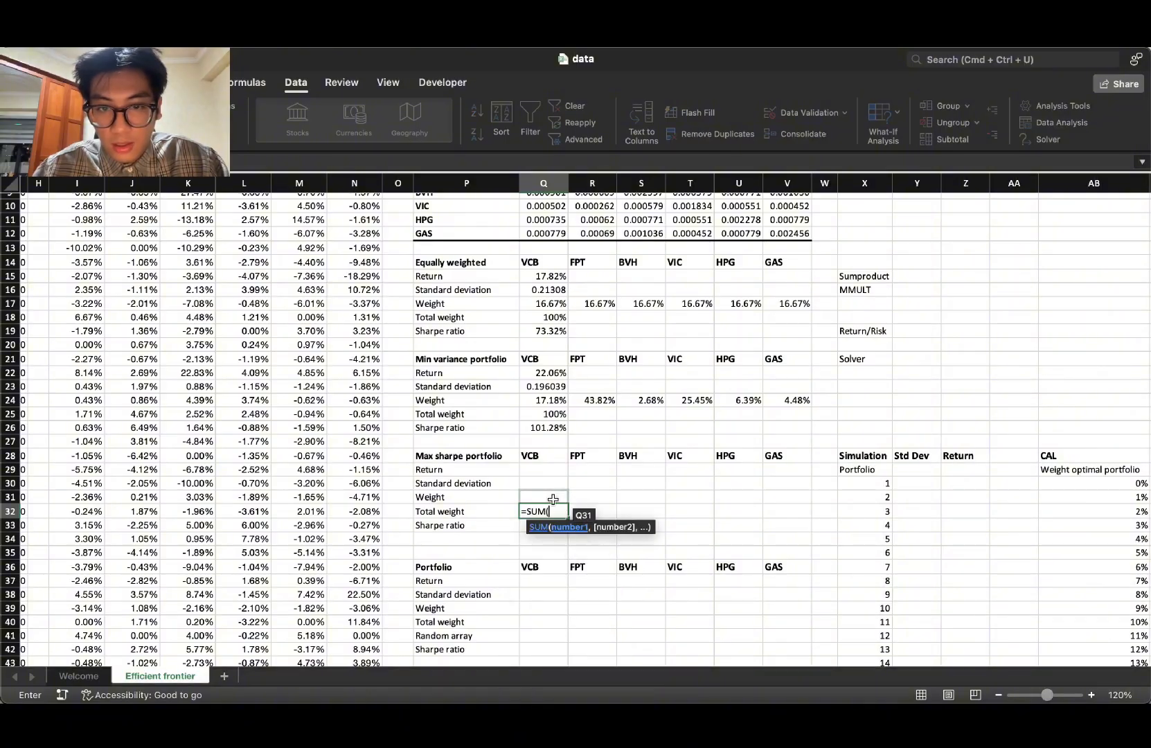
left_click_drag(545, 499, 791, 497)
type("\\")
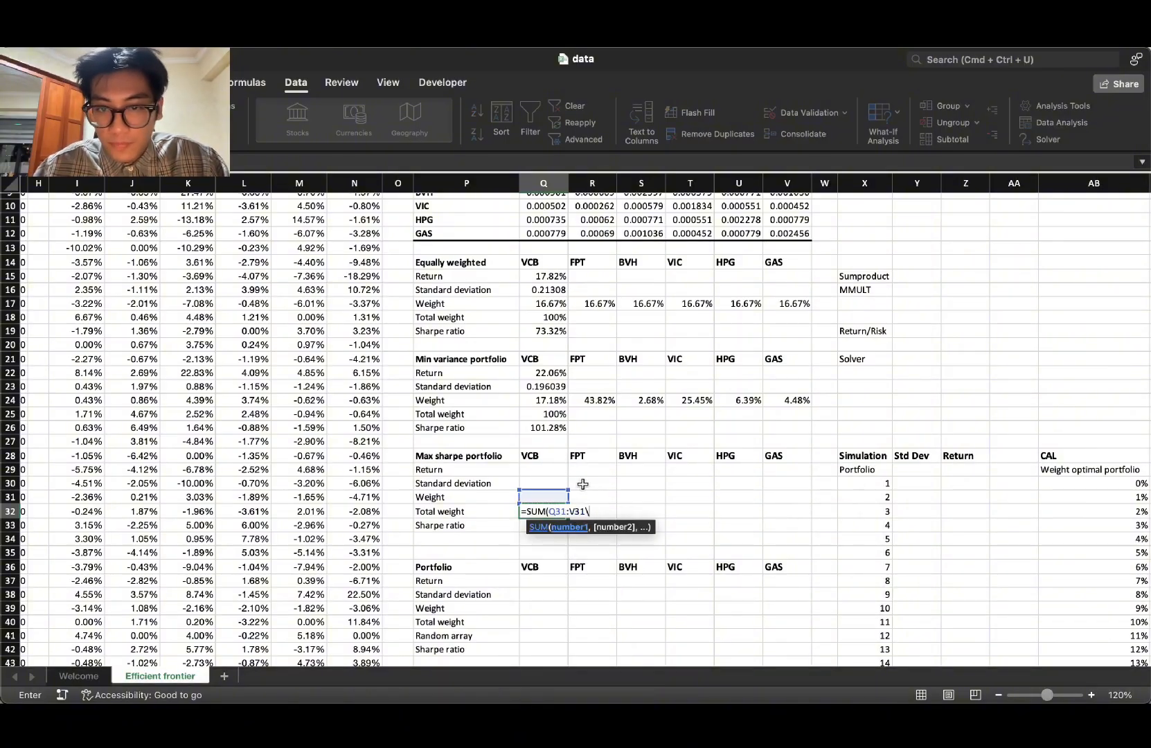
key("BackSpace")
key("Return")
Step: Enter a VCB weight of 10% for the Max sharpe portfolio in Q31 and format it with two decimals
left_click(557, 492)
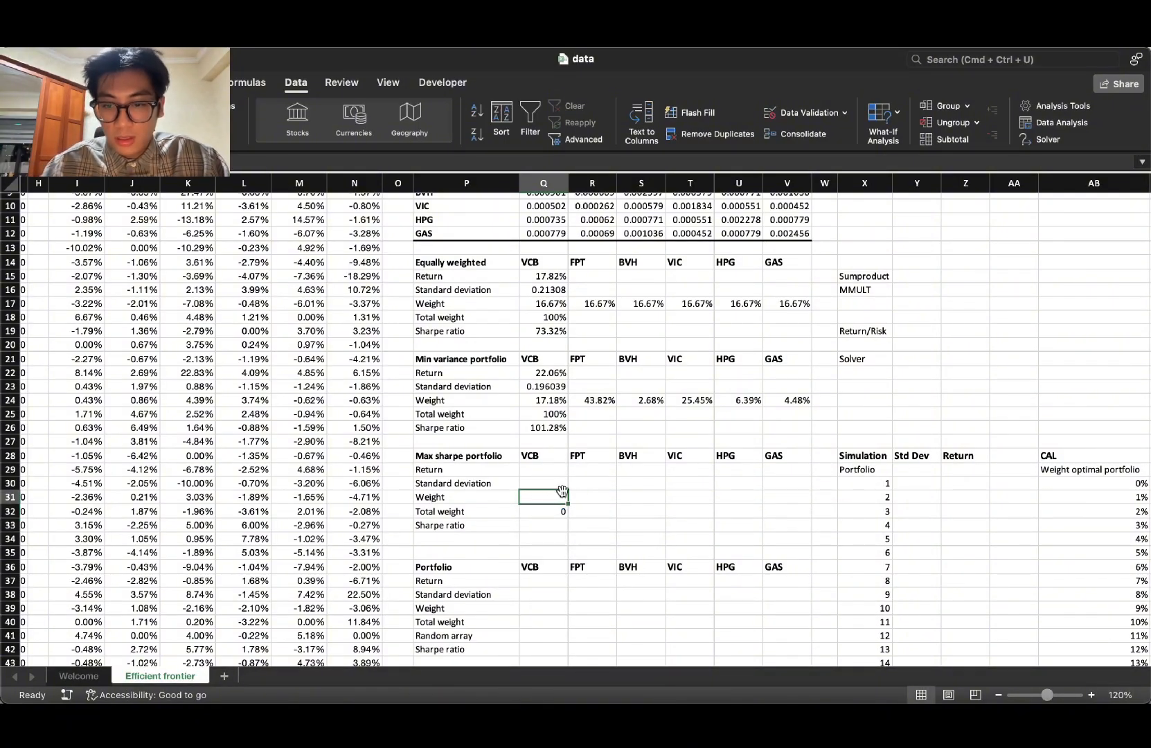
type("10")
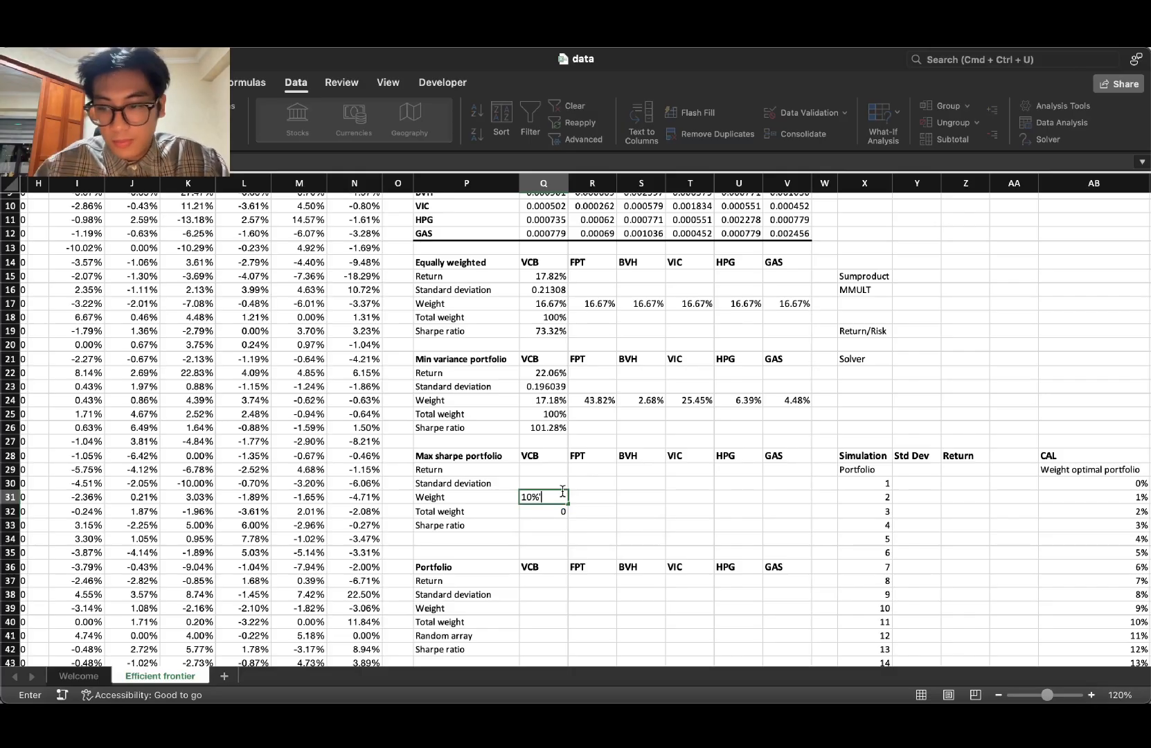
type("%'")
key("BackSpace")
key("Return")
left_click(562, 495)
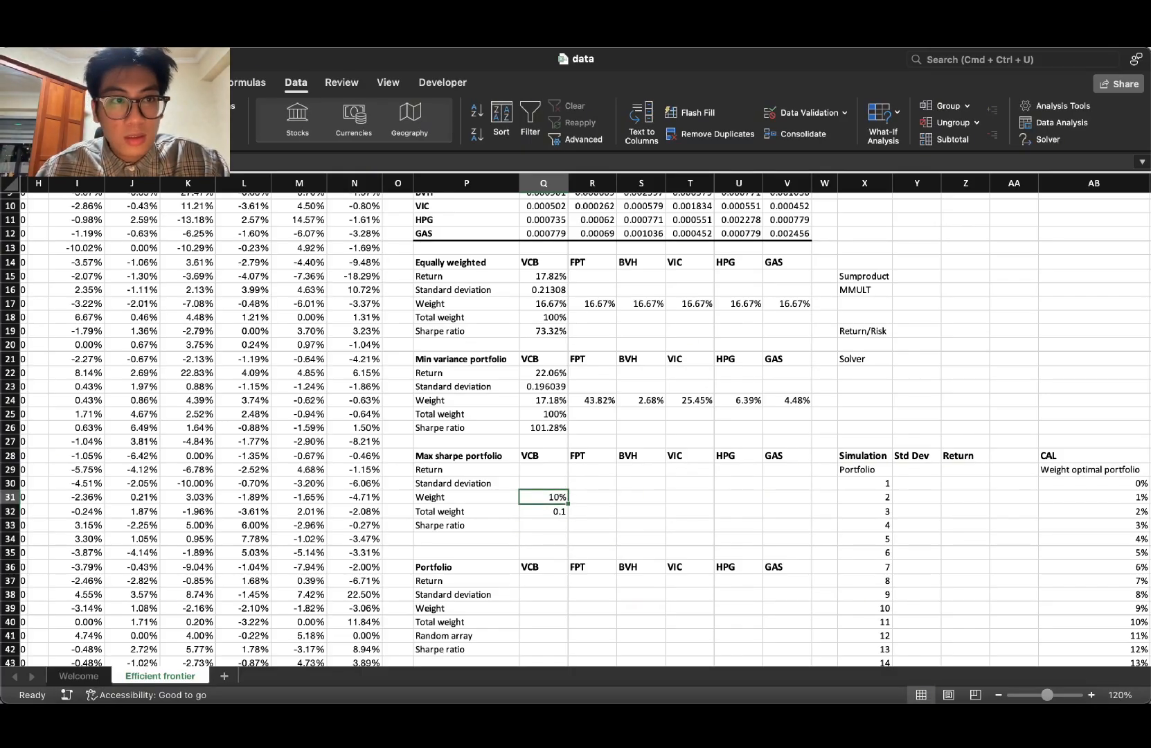
left_click(65, 82)
left_click(636, 134)
left_click(637, 133)
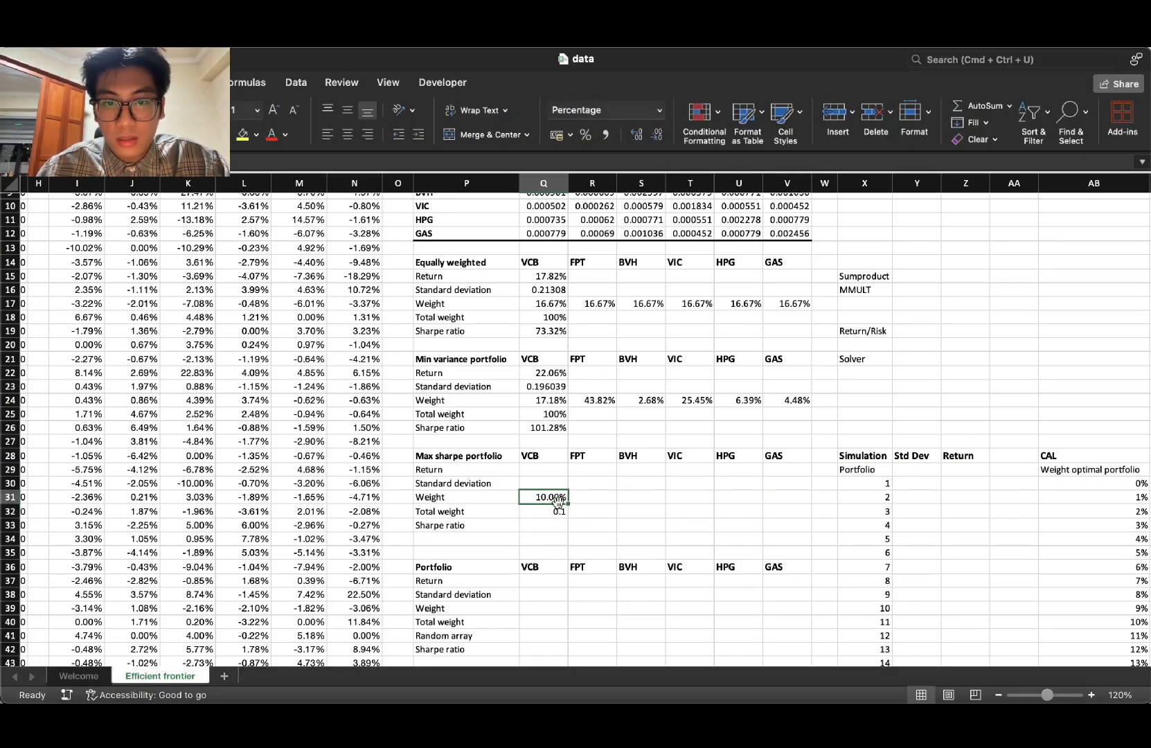
Step: Format the total weight in Q32 as a percentage without decimals and fill the 10% weight across to V31
left_click(558, 510)
left_click(586, 135)
left_click(636, 134)
left_click(637, 134)
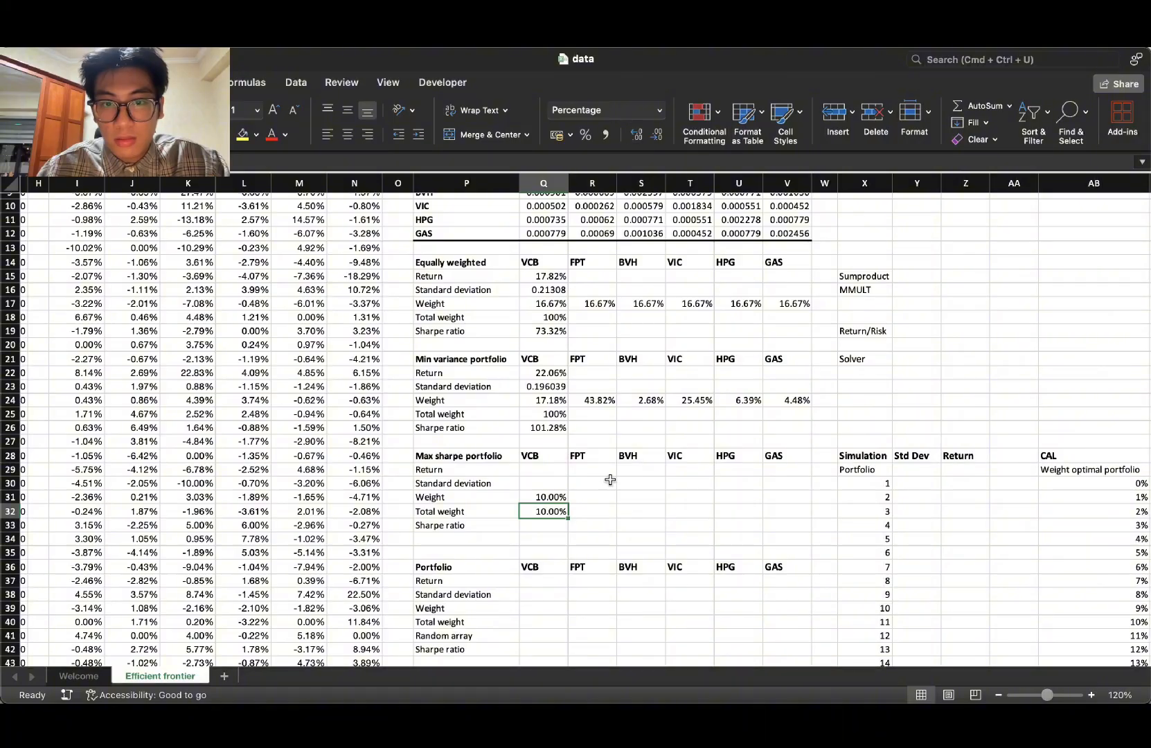
left_click(547, 497)
left_click_drag(568, 504, 810, 498)
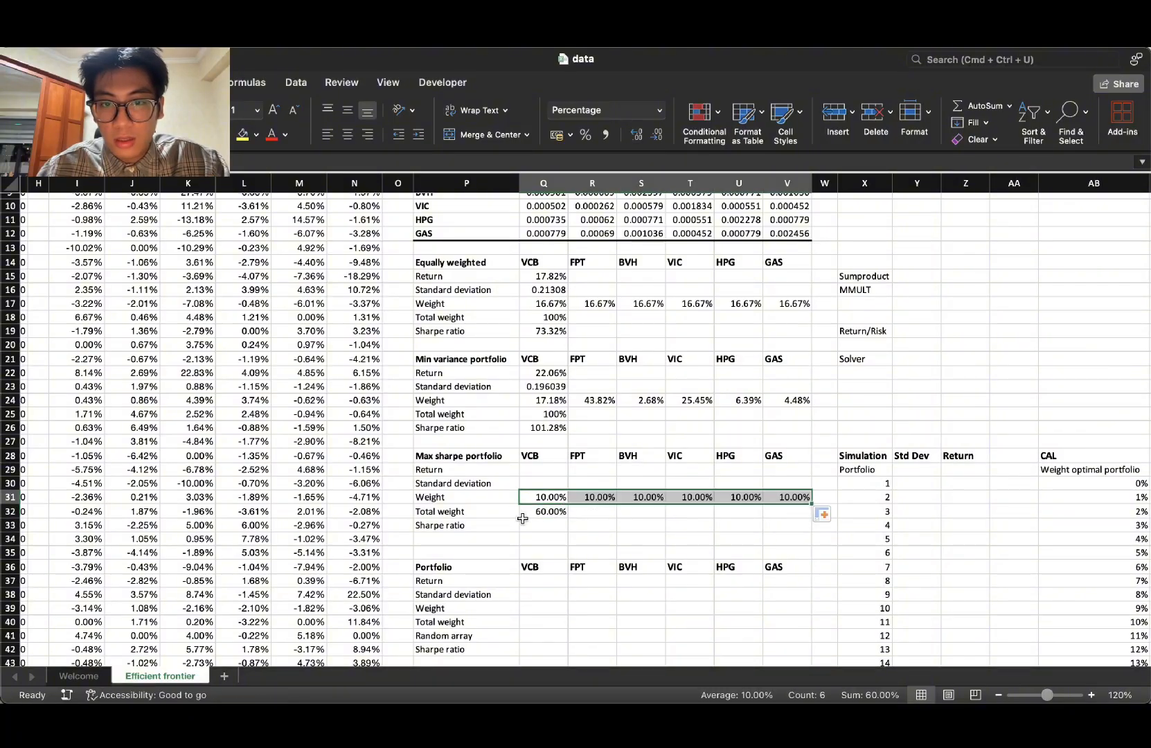
left_click(545, 511)
left_click(656, 134)
left_click(656, 133)
Step: Calculate the Max sharpe portfolio's return in Q29 as the SUMPRODUCT of weights Q31:V31 and stock returns Q3:V3
left_click(547, 484)
left_click(558, 468)
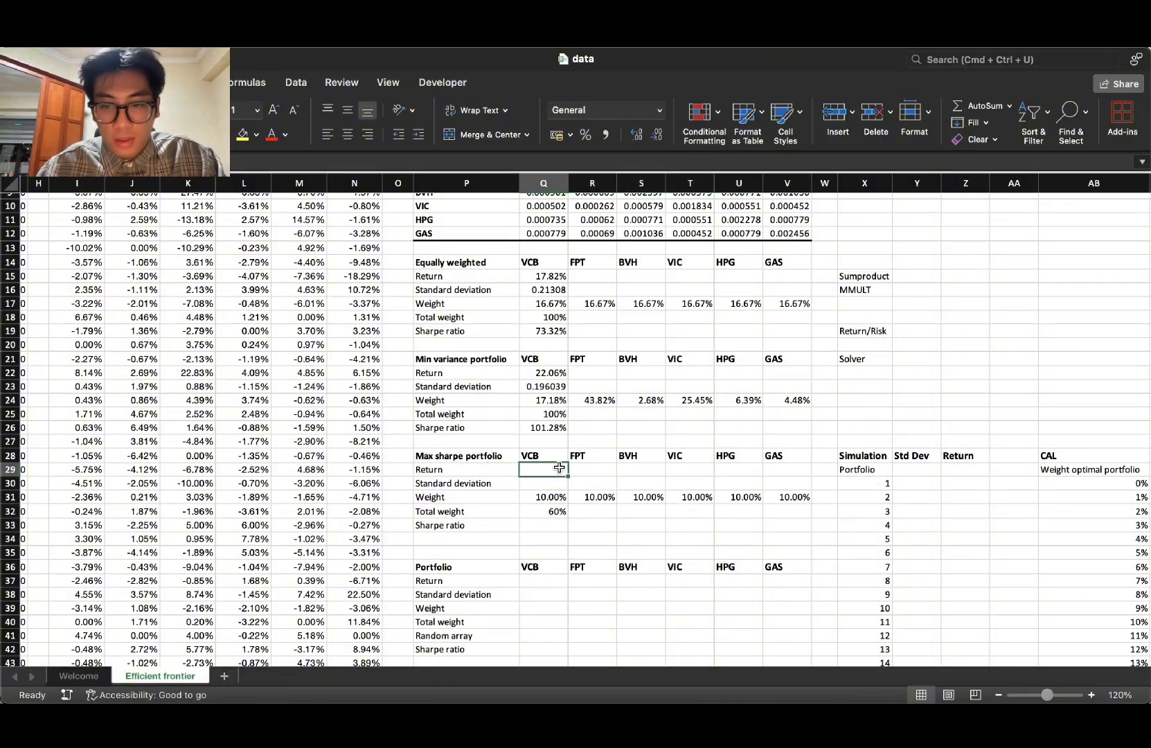
type("=sum")
key("BackSpace")
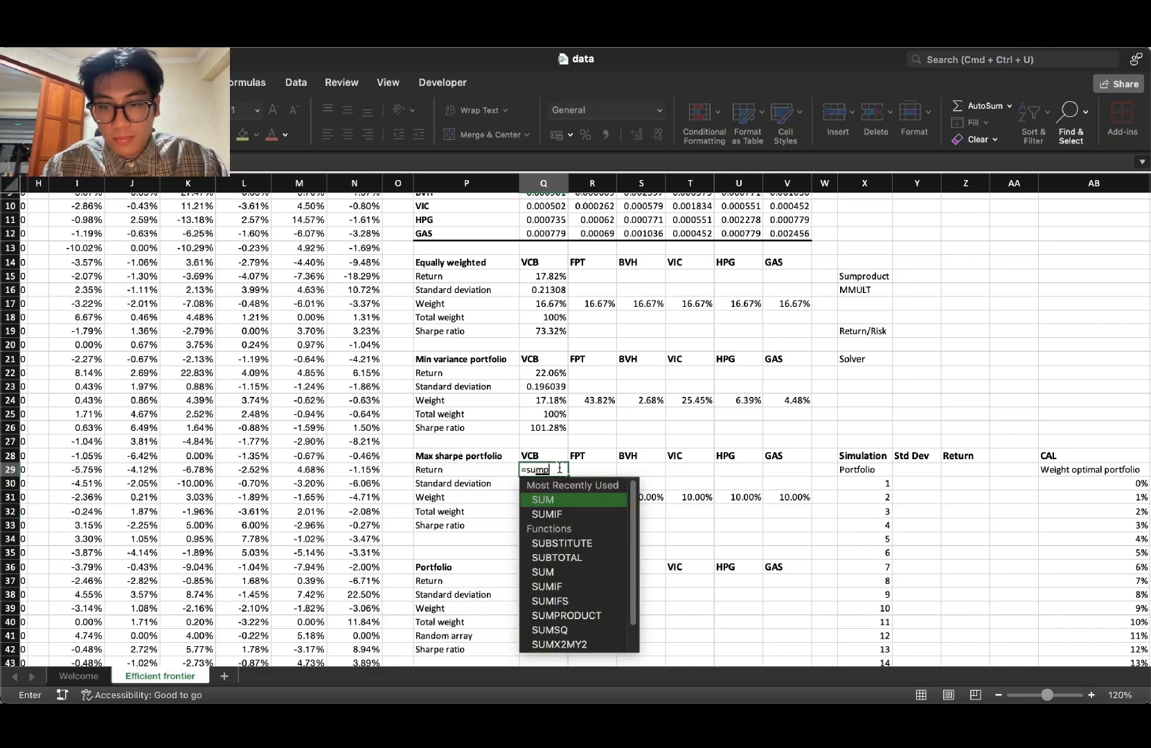
type("mp")
key("Tab")
left_click_drag(548, 499, 779, 499)
type(",")
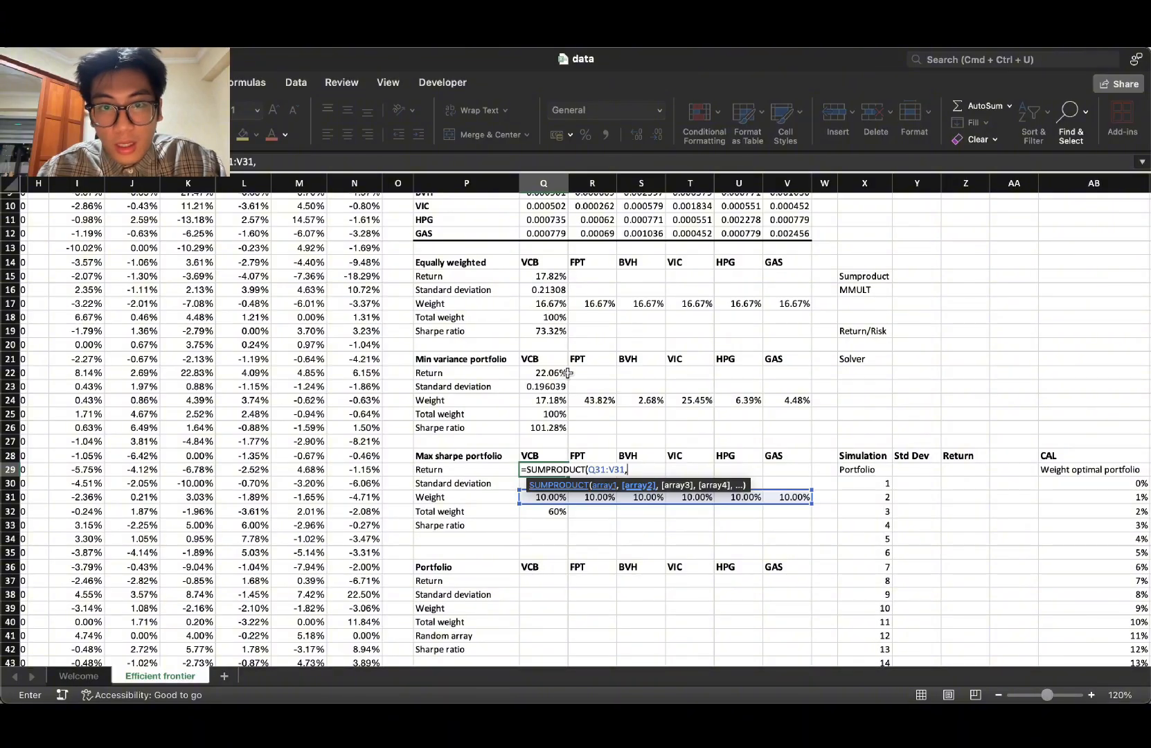
scroll(567, 412, "up", 5)
left_click_drag(544, 220, 790, 219)
key("Return")
Step: Format the Max sharpe portfolio's return in Q29 as a percentage with two decimals
scroll(437, 283, "down", 2)
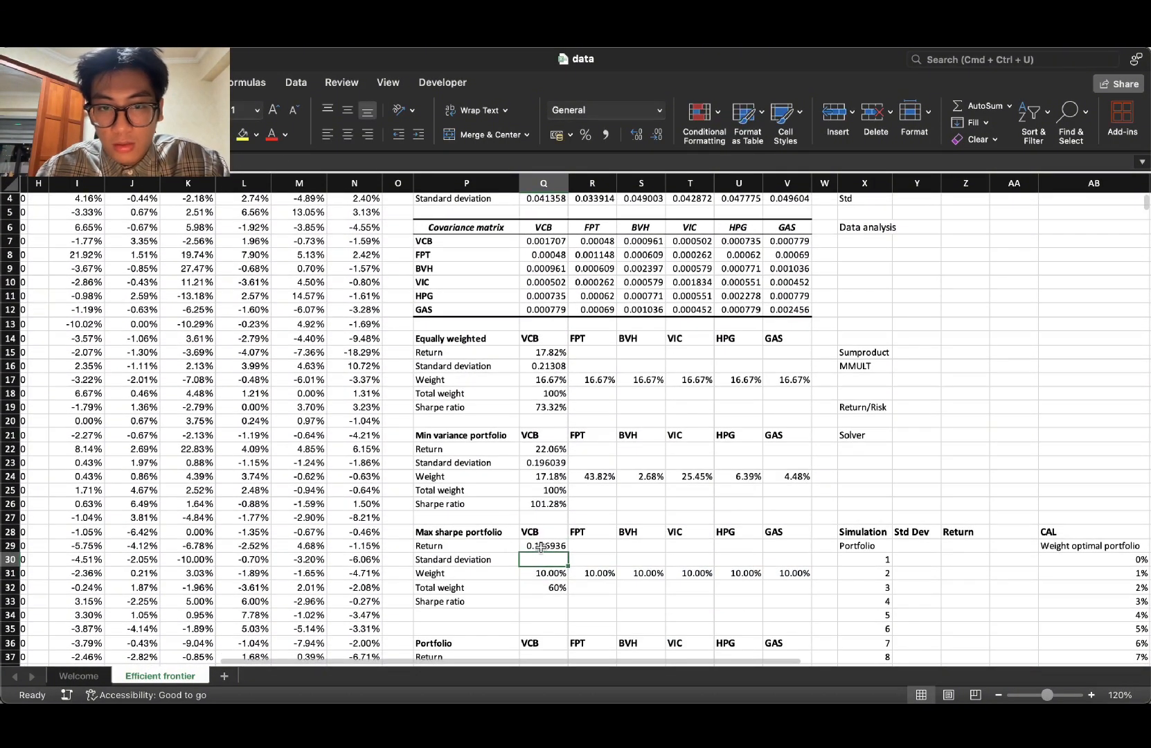
left_click(585, 135)
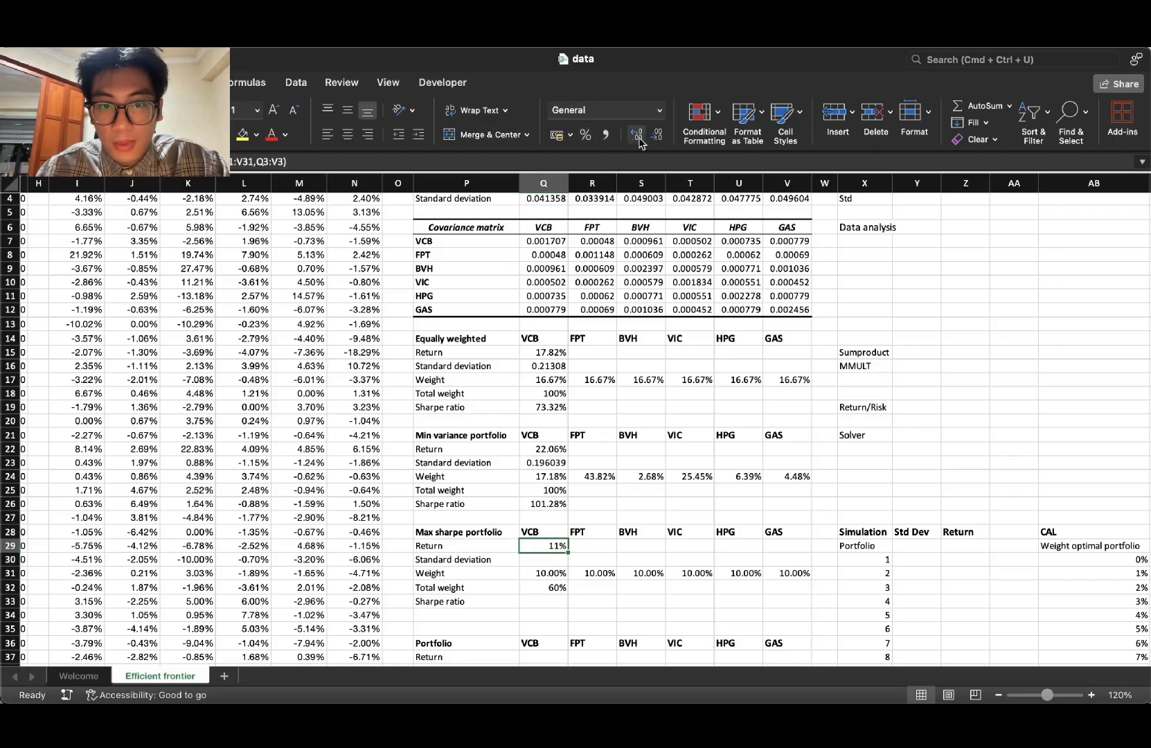
left_click(636, 137)
left_click(637, 136)
left_click(554, 562)
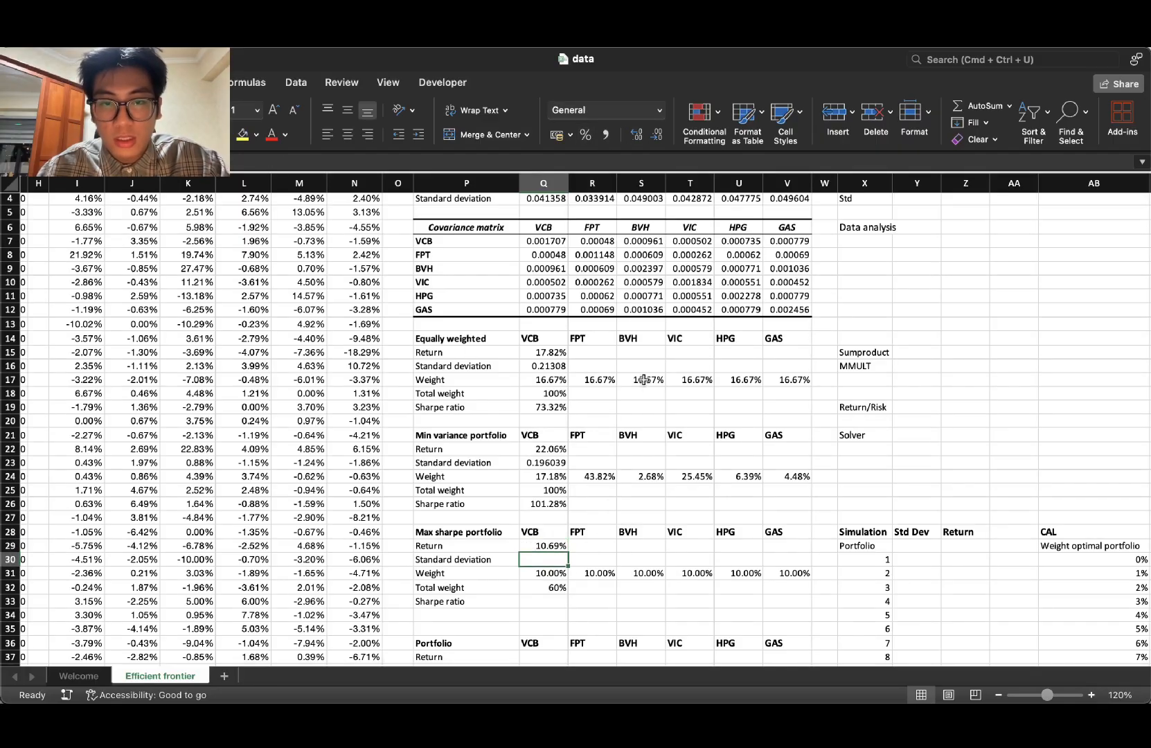
Step: Copy the Min variance portfolio's standard deviation formula from Q23 to the Max sharpe portfolio in Q30 and check its cell references
left_click(547, 463)
key("super+c")
left_click(545, 560)
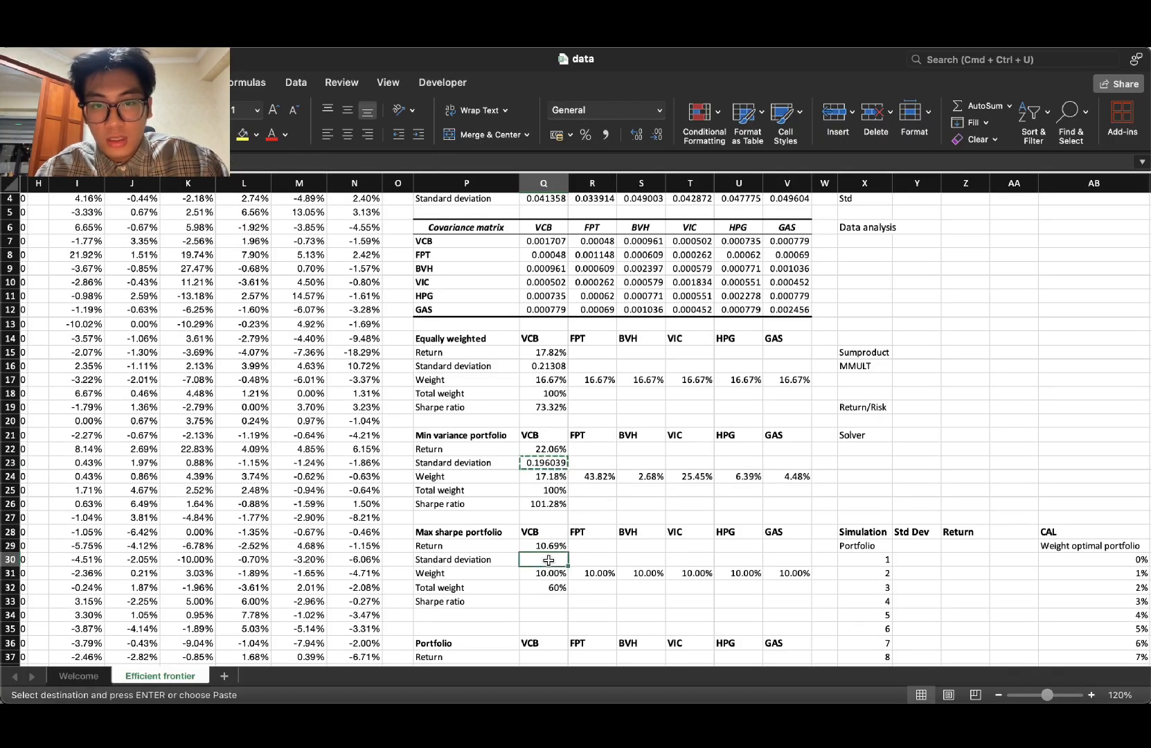
key("super+v")
left_click(287, 160)
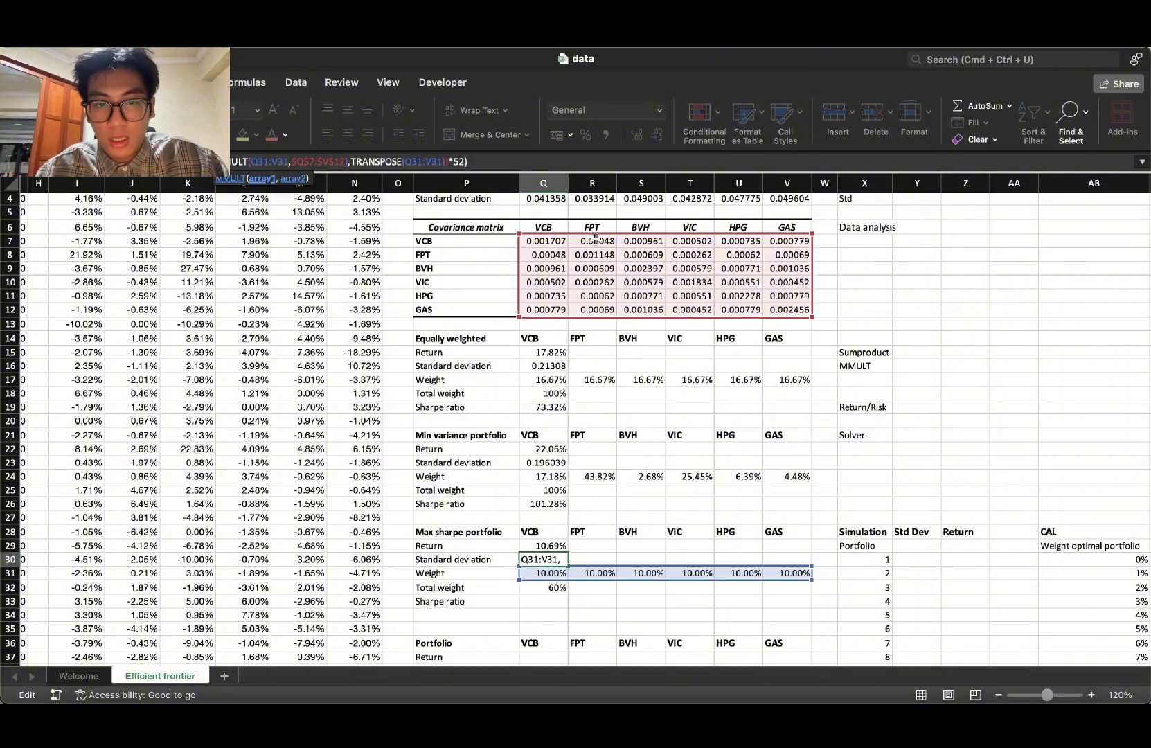
key("Escape")
Step: Copy the Min variance portfolio's Sharpe ratio formula from Q26 to the Max sharpe portfolio in Q33
left_click(544, 503)
key("super+c")
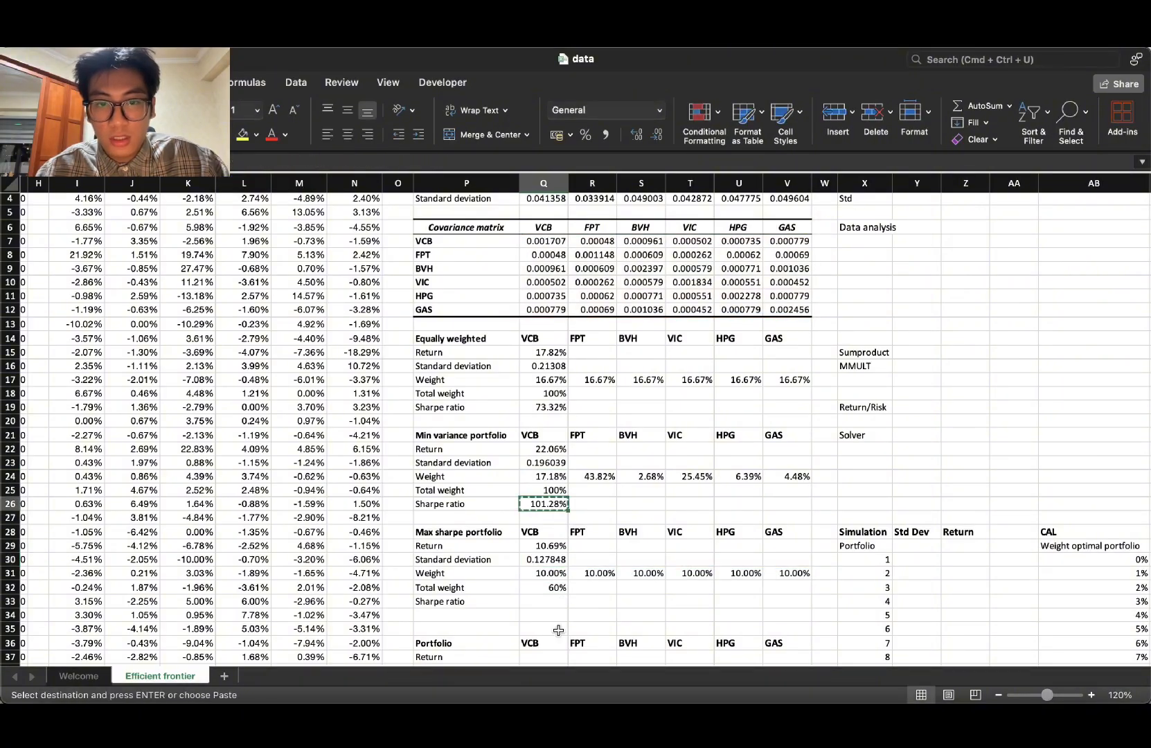
left_click(544, 601)
key("super+v")
scroll(678, 514, "down", 2)
key("Escape")
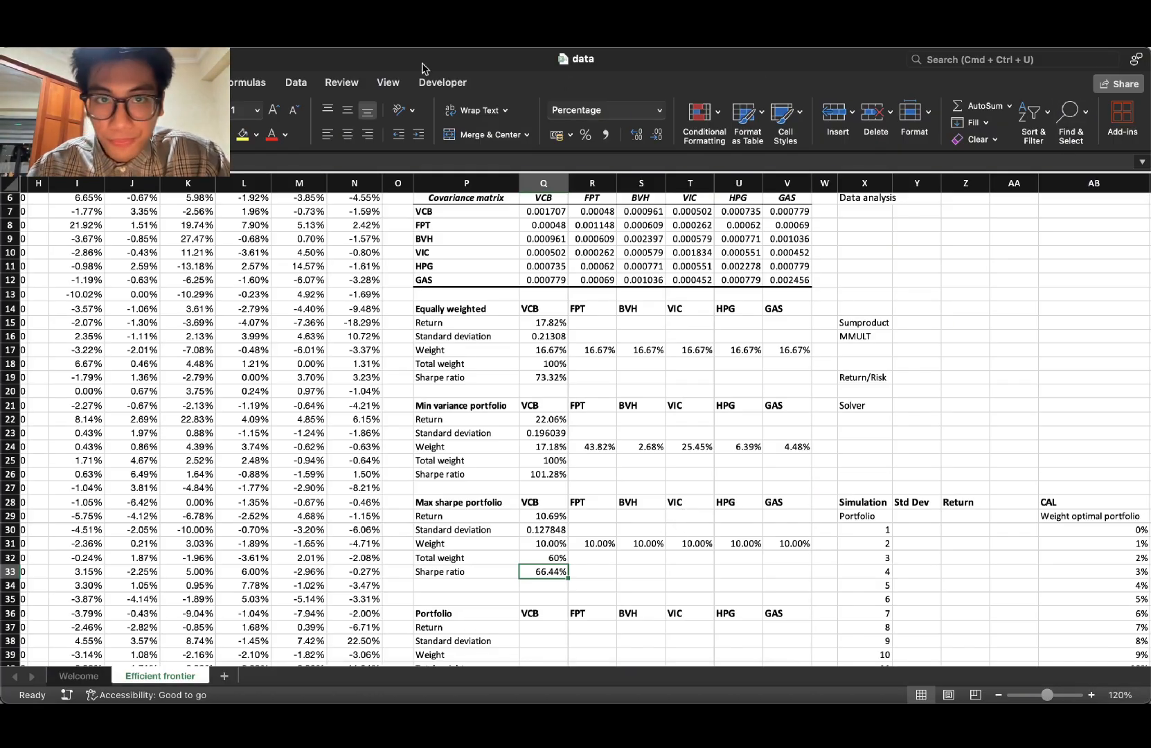
Step: Set up Solver to maximize the Sharpe ratio in Q33 by changing the weights in Q31:V31
left_click(297, 83)
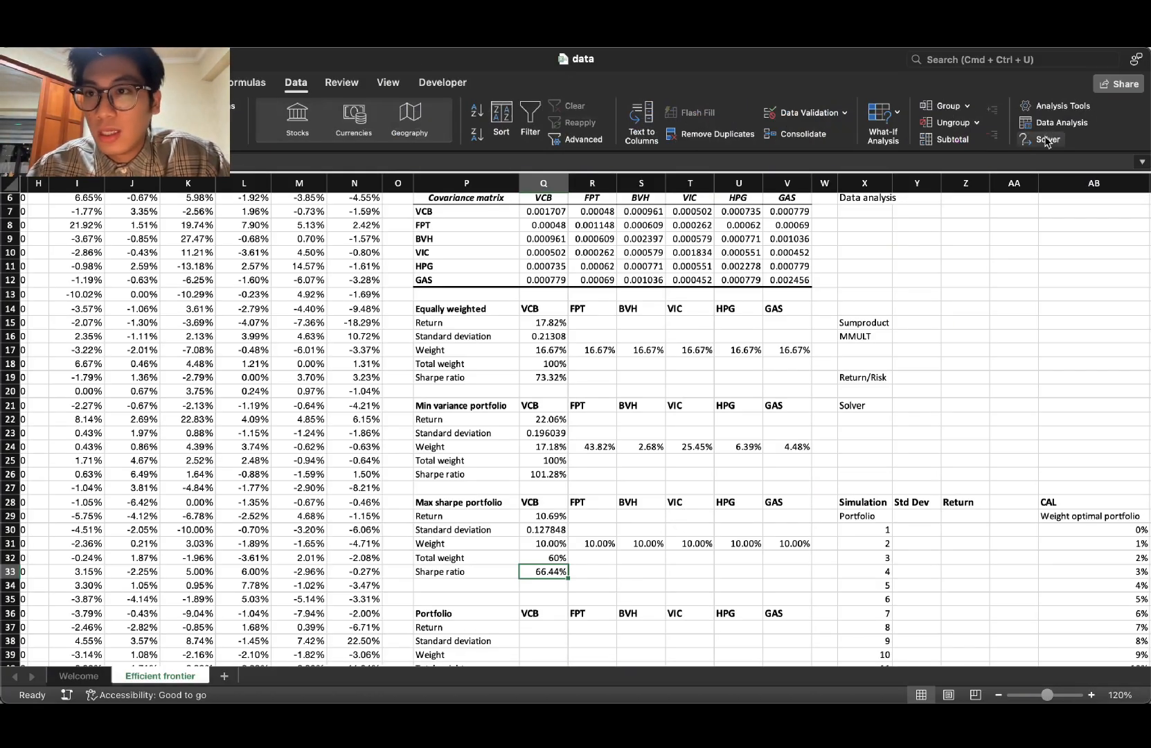
left_click(1046, 141)
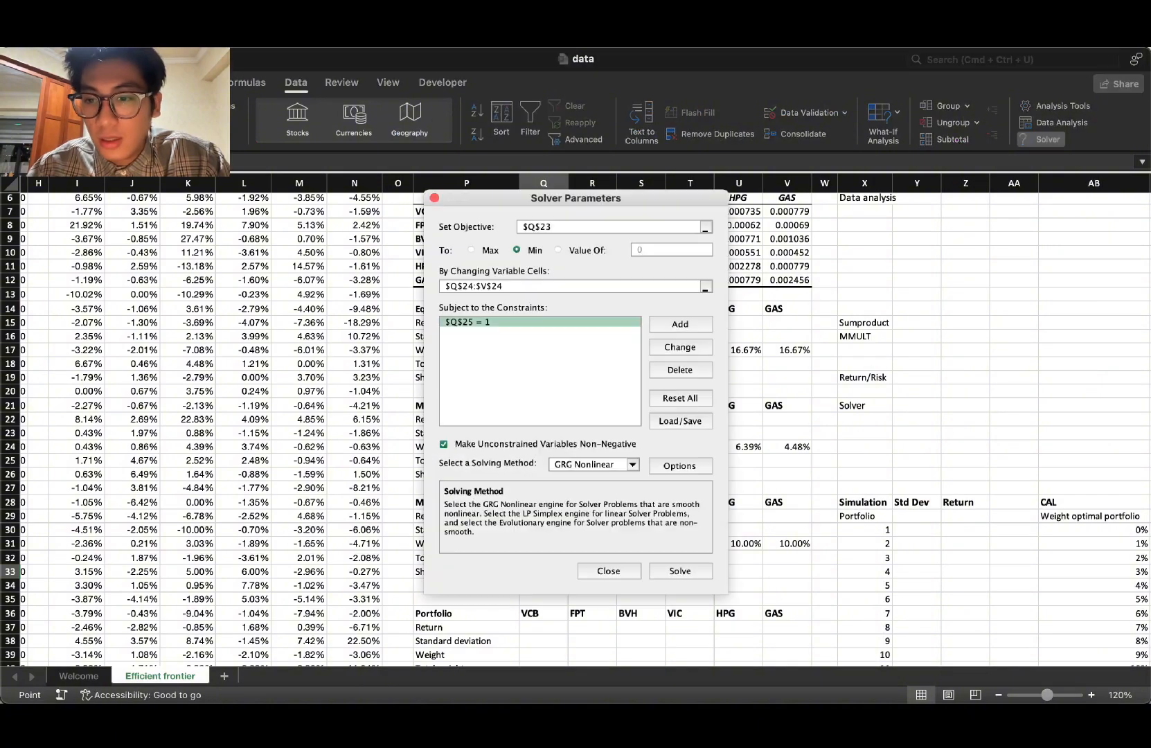
left_click_drag(599, 211, 972, 204)
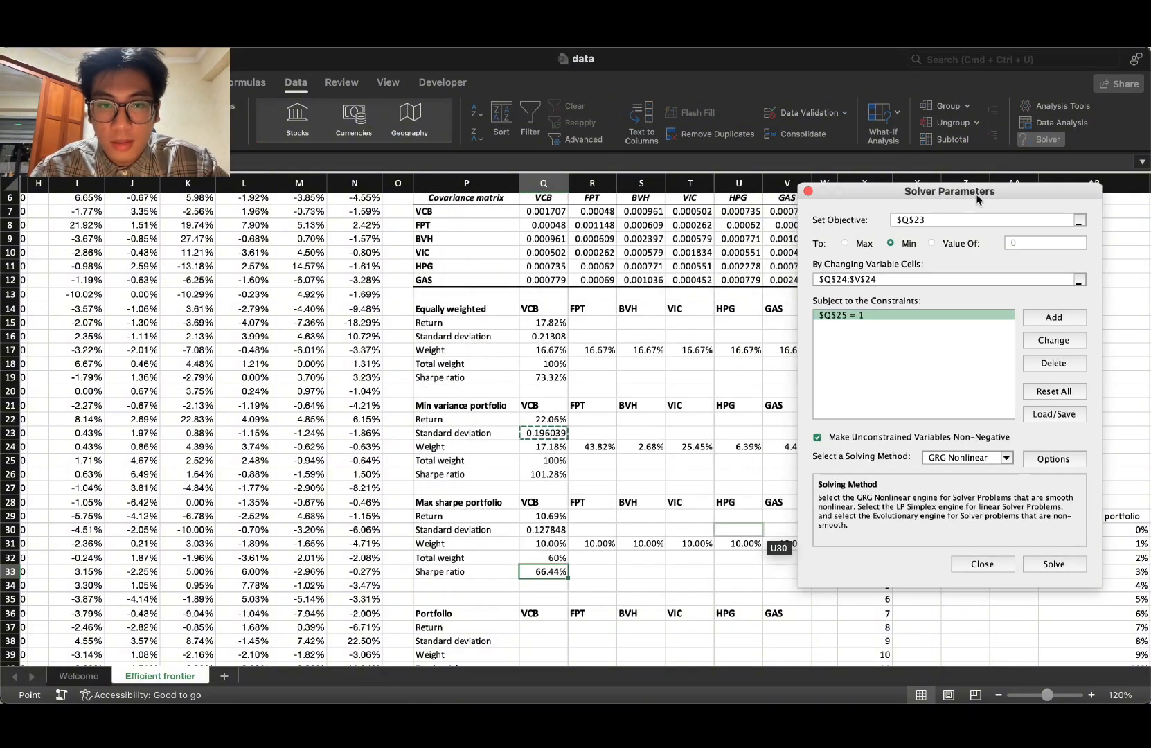
left_click(544, 571)
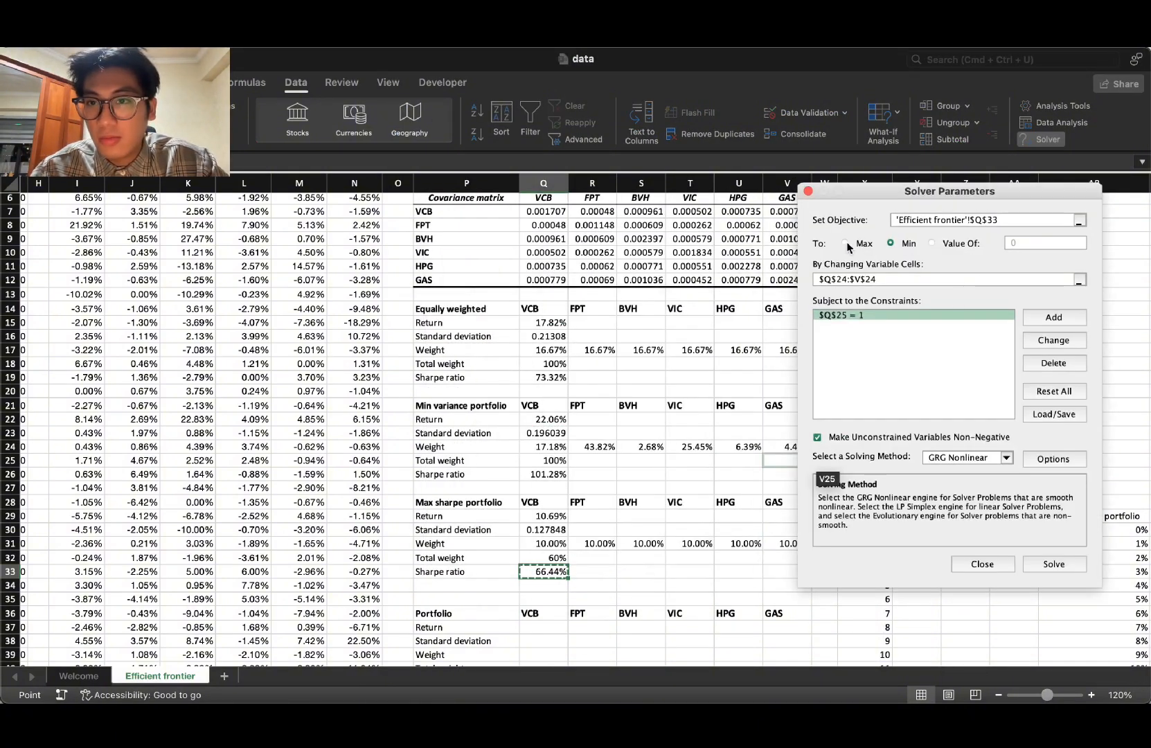
left_click(846, 243)
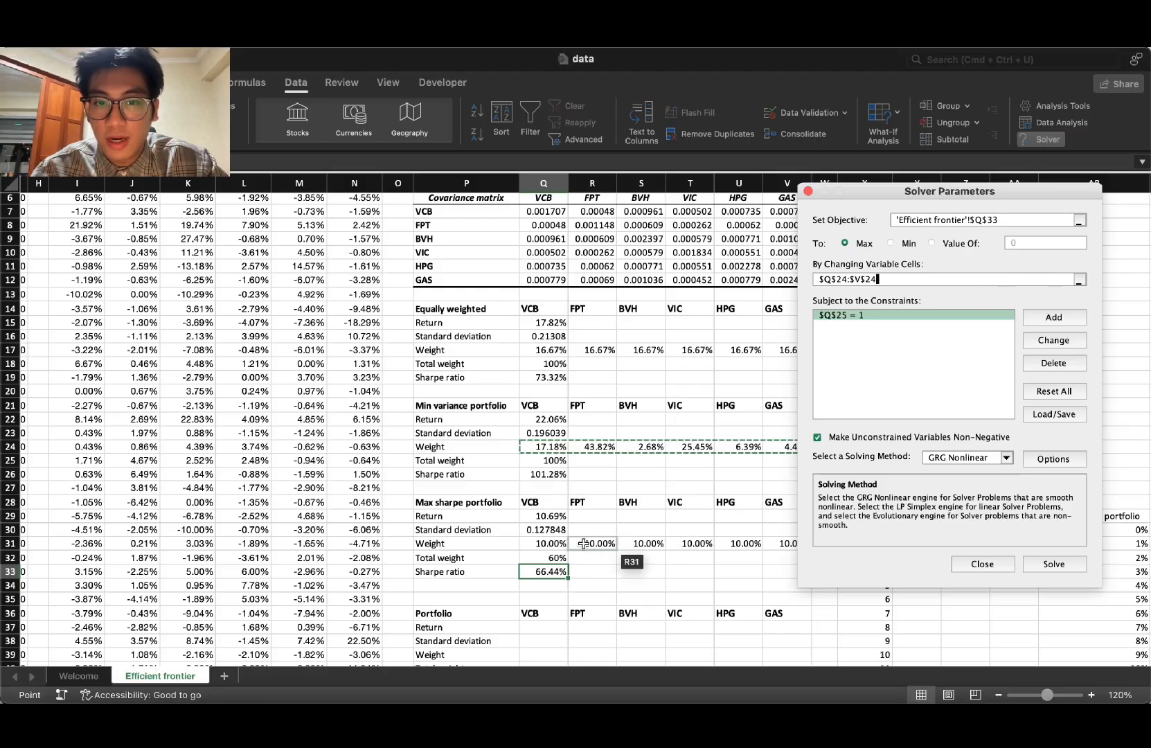
left_click_drag(543, 530, 790, 542)
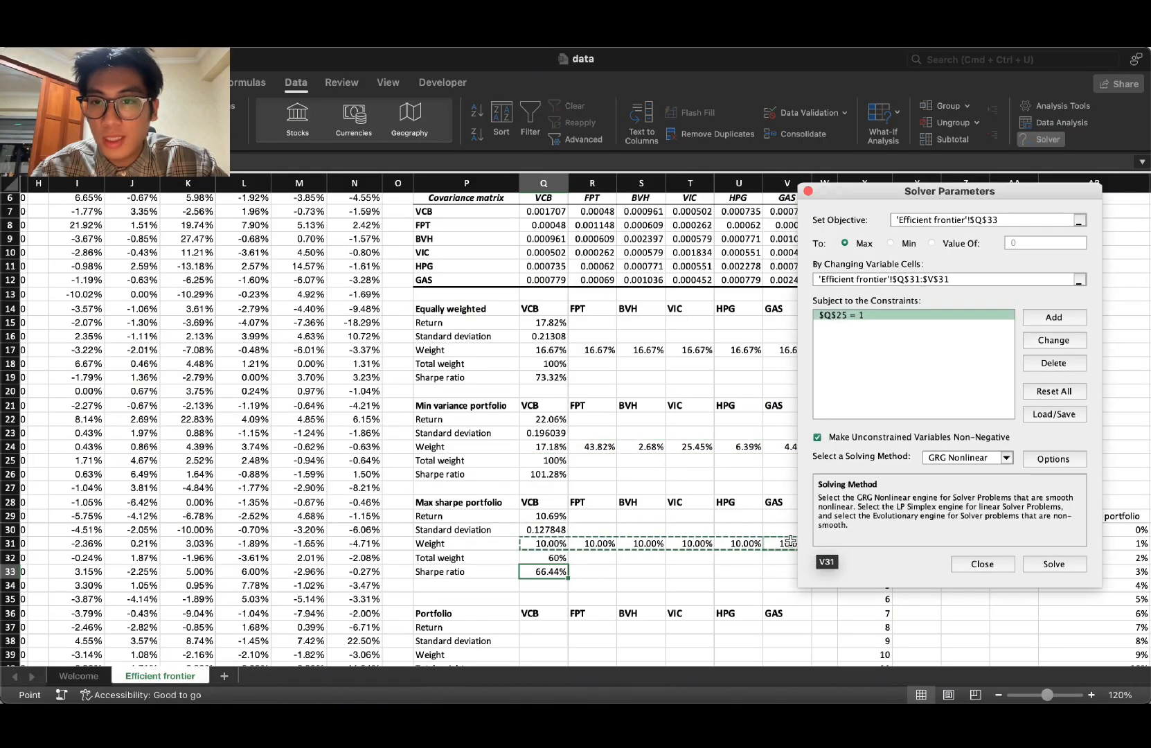
Step: Change the Solver constraint to Q32 = 1, solve with GRG Nonlinear and keep the solution
left_click(1052, 340)
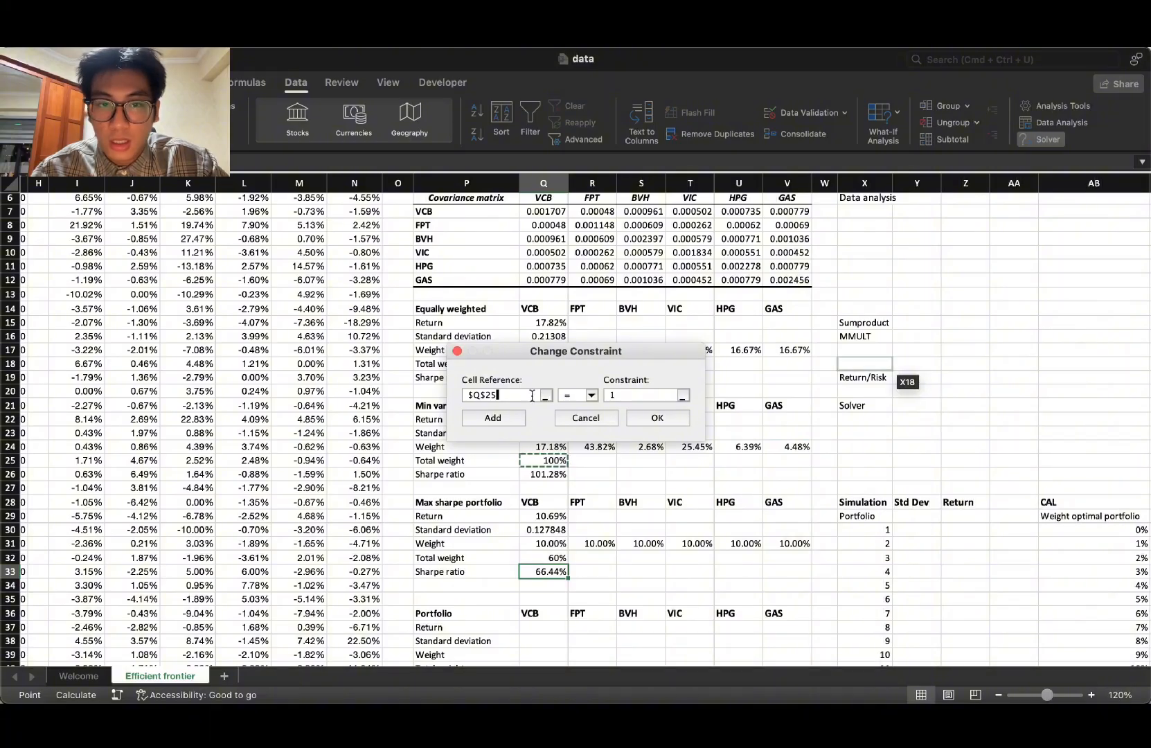
left_click(541, 553)
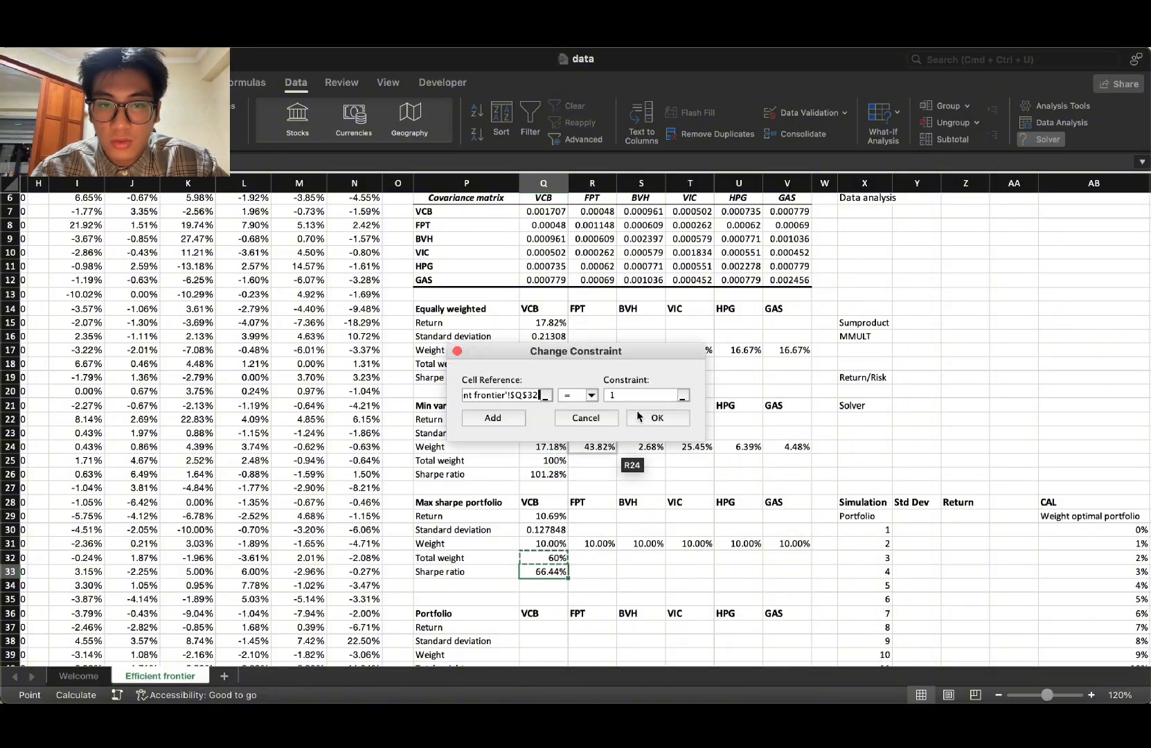
left_click(638, 416)
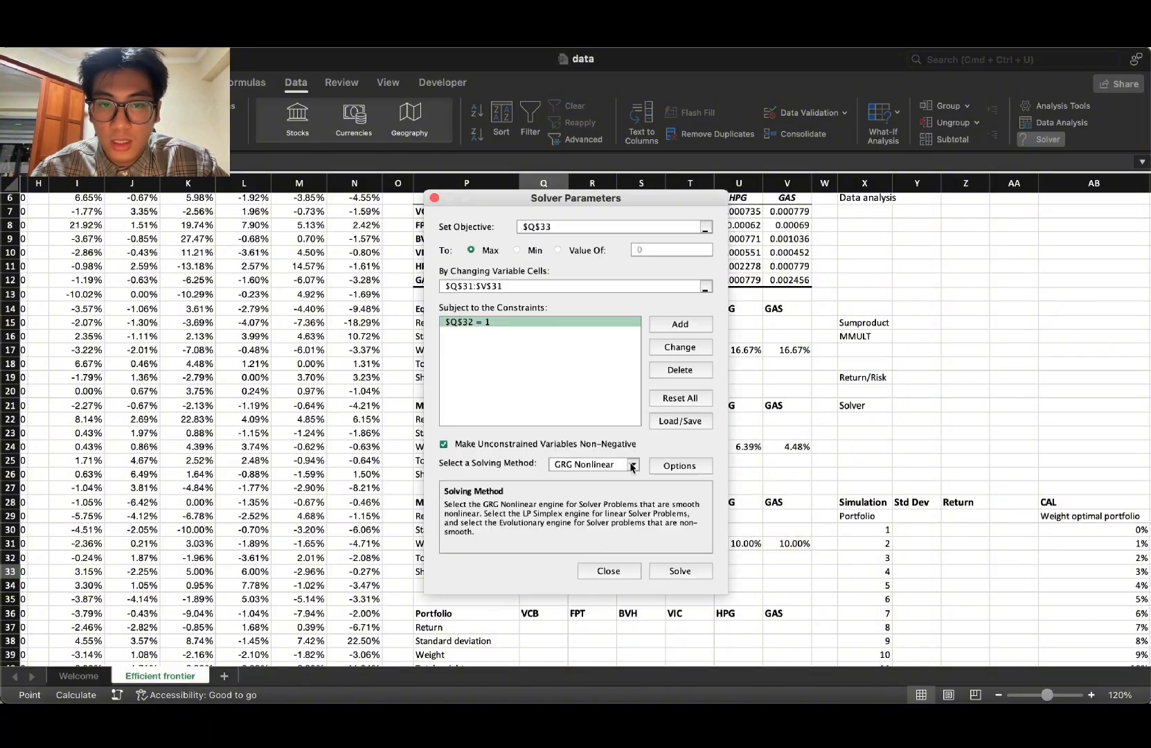
left_click(666, 572)
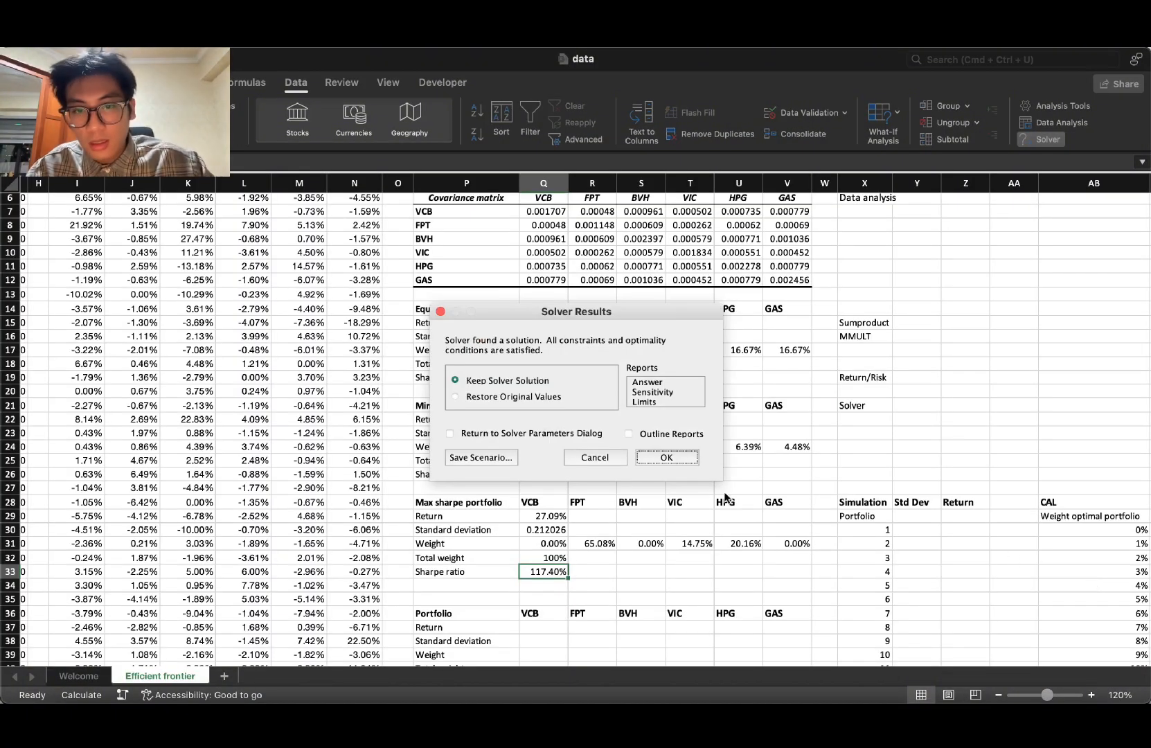
left_click(688, 458)
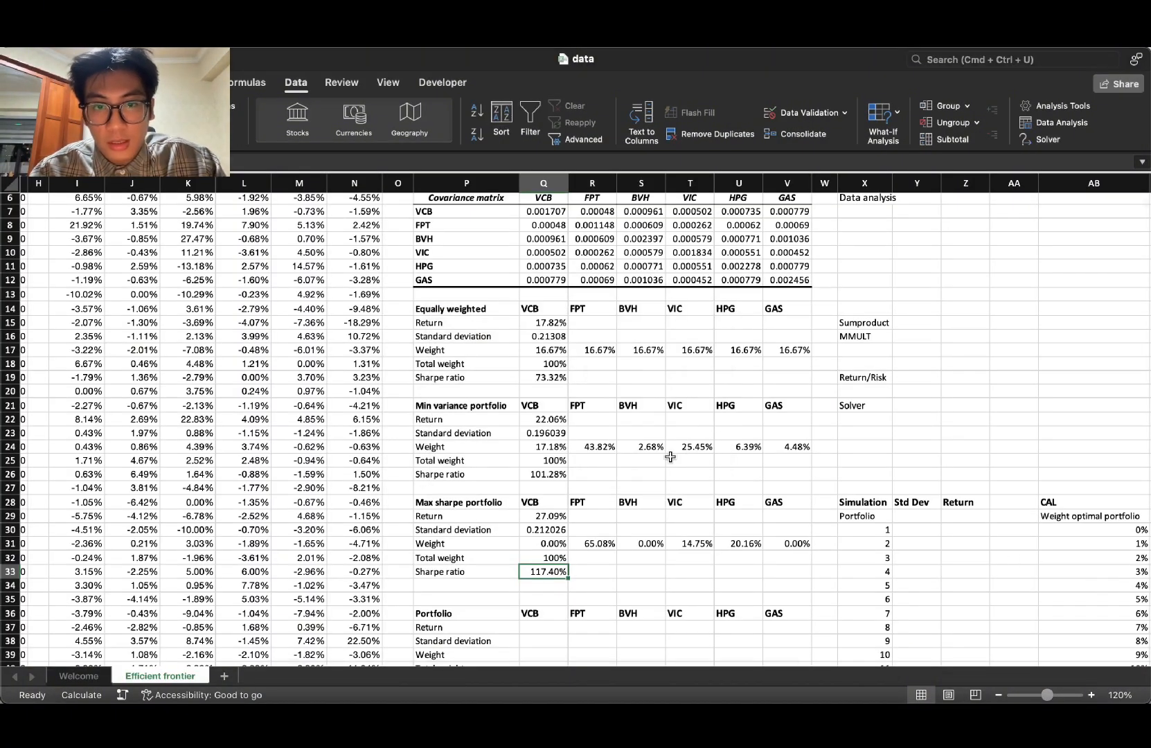
scroll(558, 608, "down", 3)
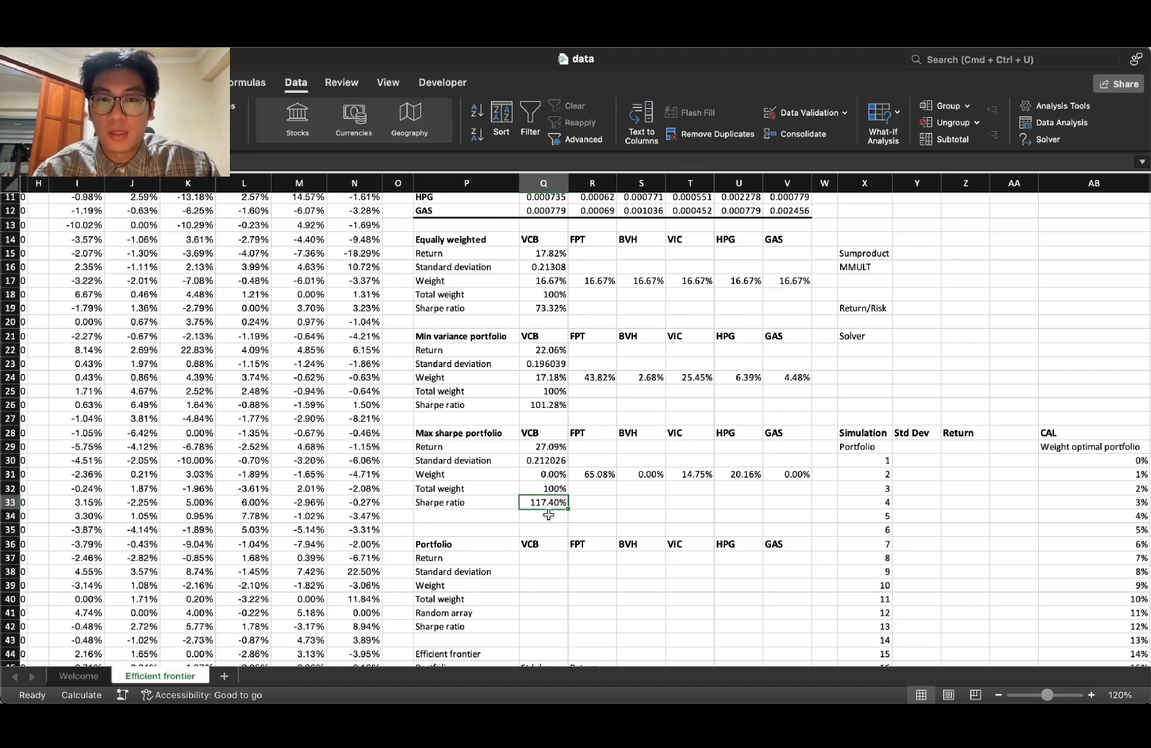
scroll(633, 520, "down", 3)
left_click(964, 718)
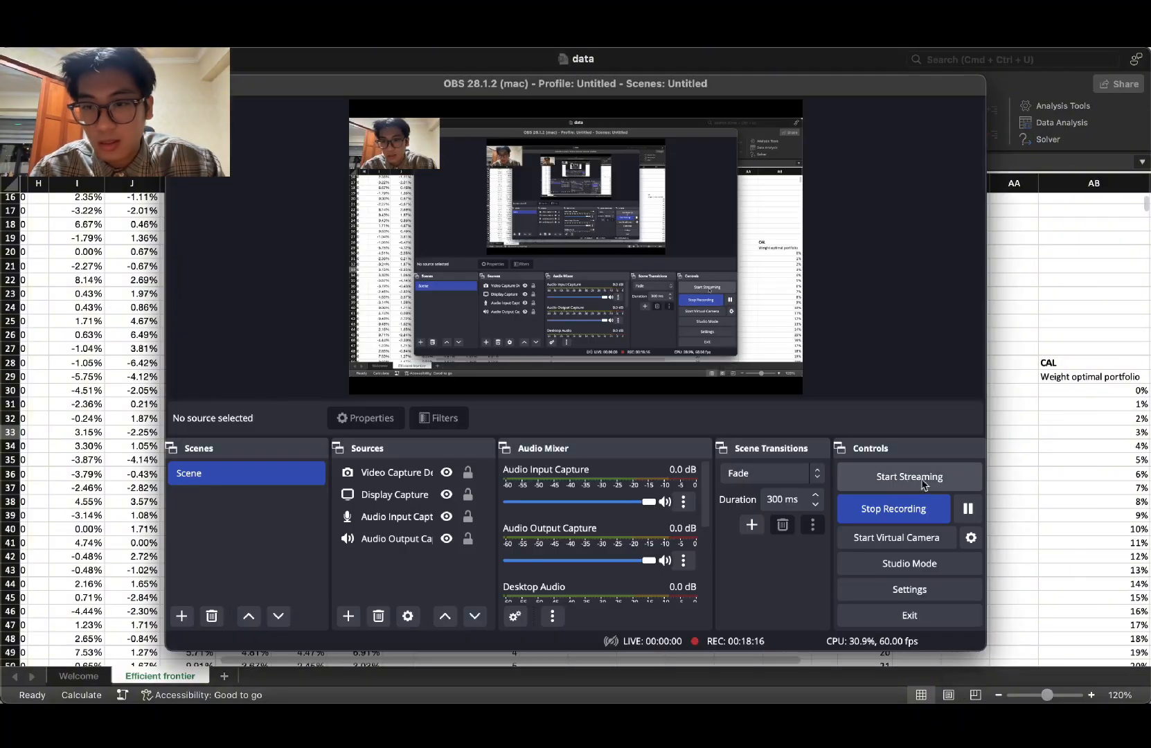
left_click(969, 509)
key("super+Tab")
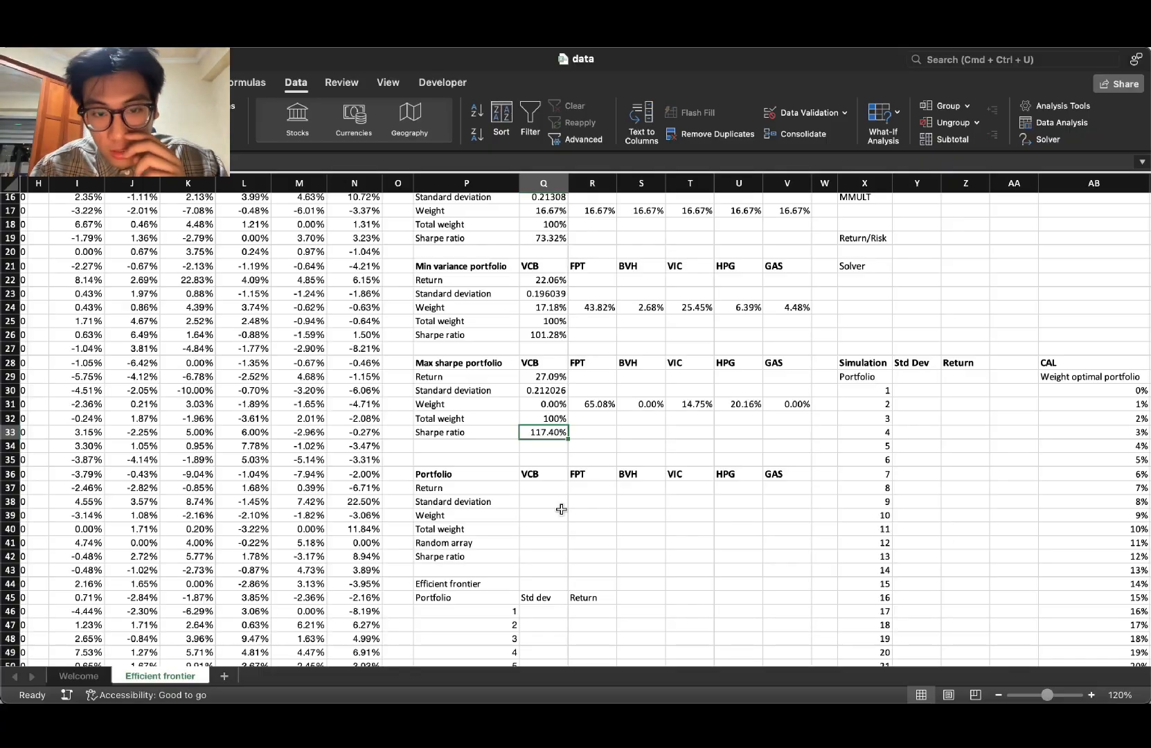
scroll(561, 509, "down", 2)
left_click(547, 472)
left_click(583, 488)
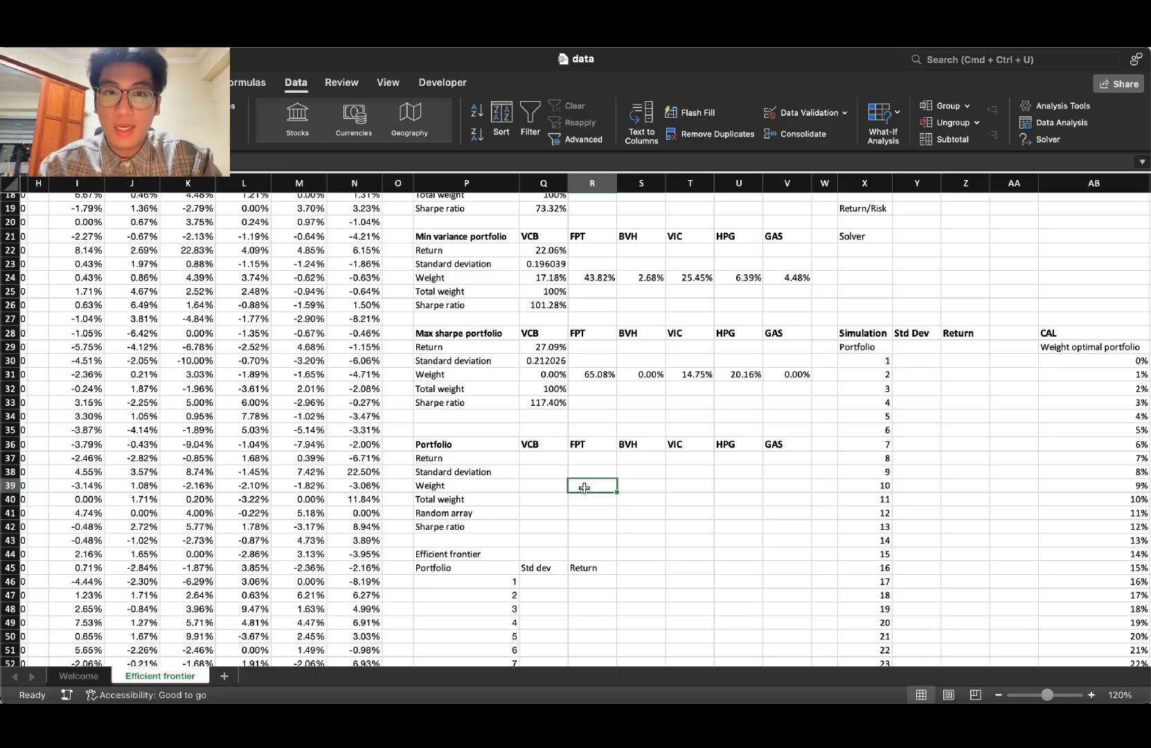
Step: Review the Step 1 to Step 7 outline beside the model and the row labels of the empty Portfolio block
scroll(663, 492, "up", 10)
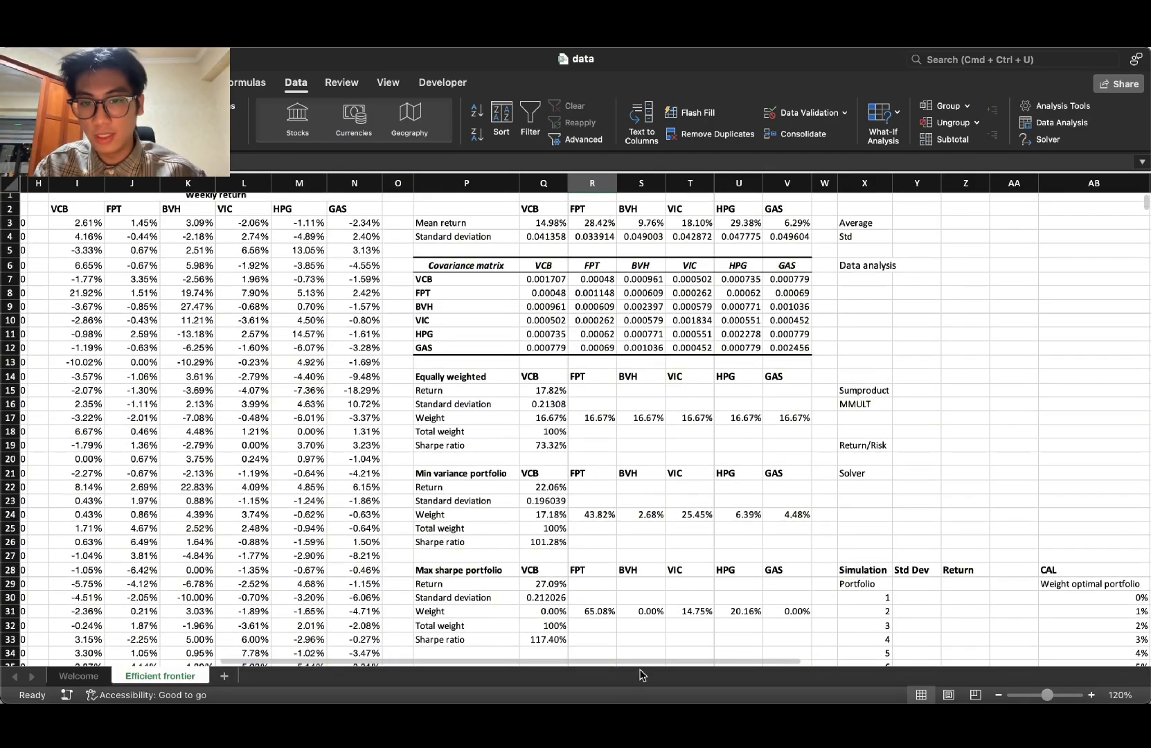
left_click_drag(641, 662, 948, 658)
left_click_drag(609, 277, 671, 296)
left_click(703, 306)
left_click(811, 485)
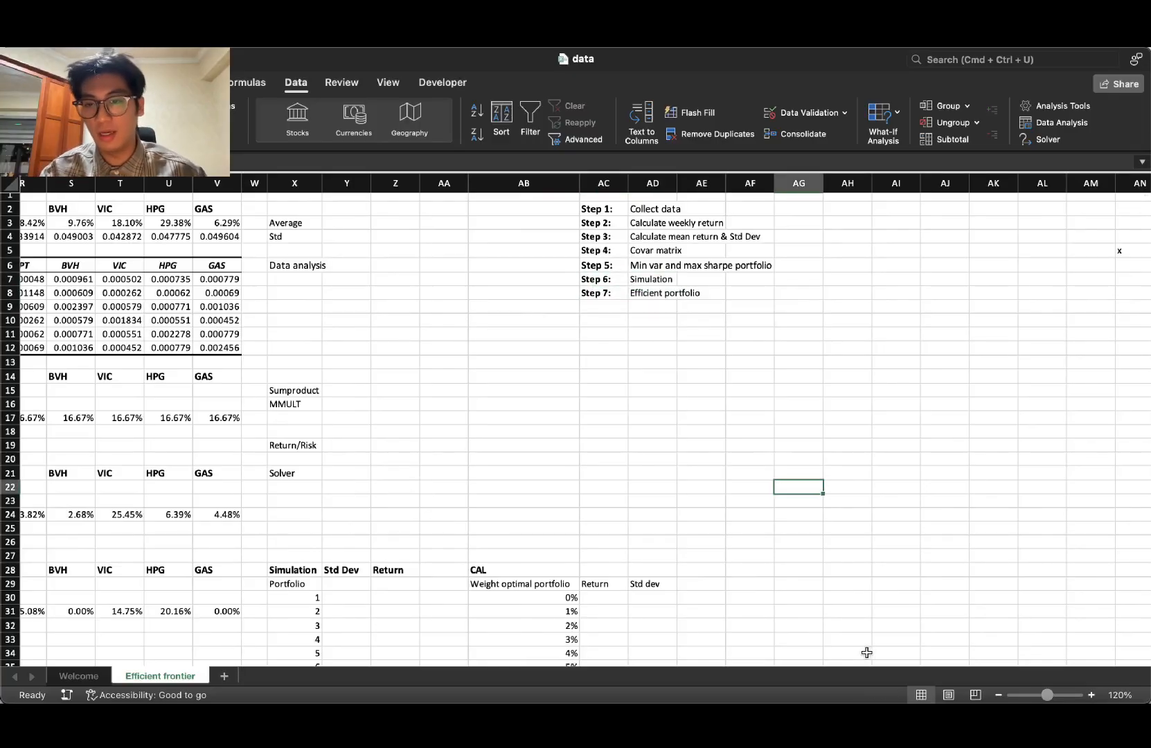
left_click_drag(861, 661, 532, 623)
scroll(741, 529, "down", 4)
scroll(742, 529, "down", 5)
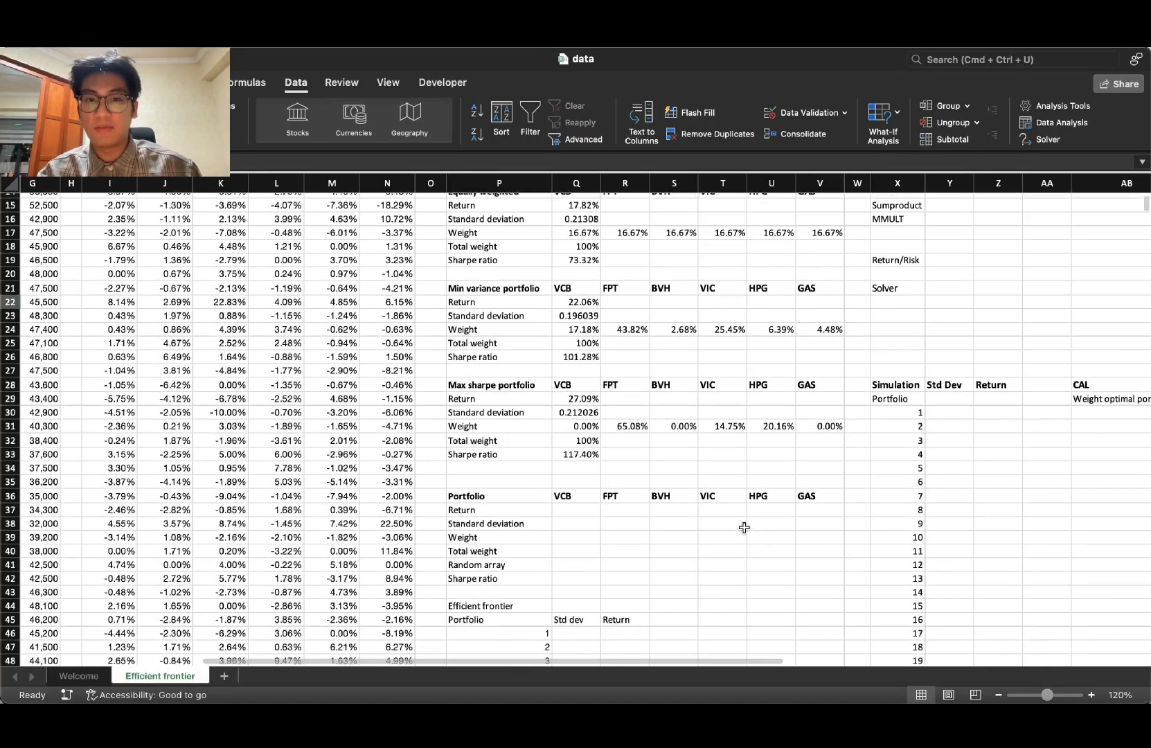
left_click(647, 516)
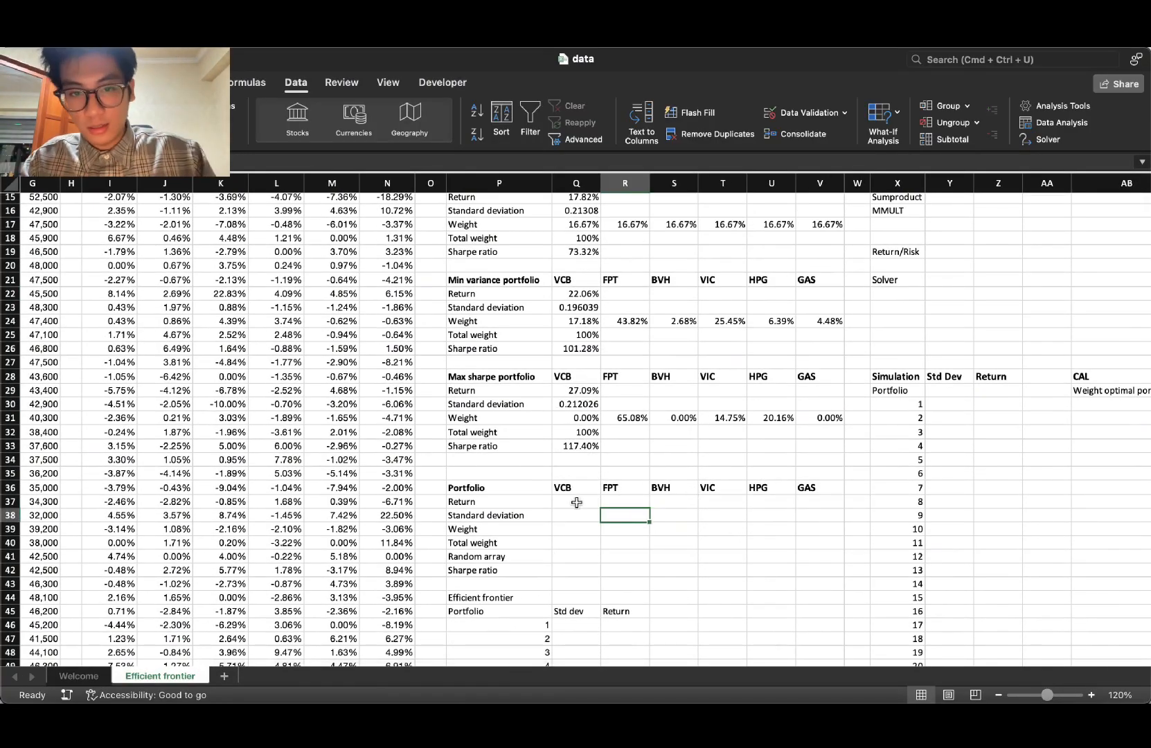
left_click(576, 502)
left_click(588, 543)
left_click(582, 528)
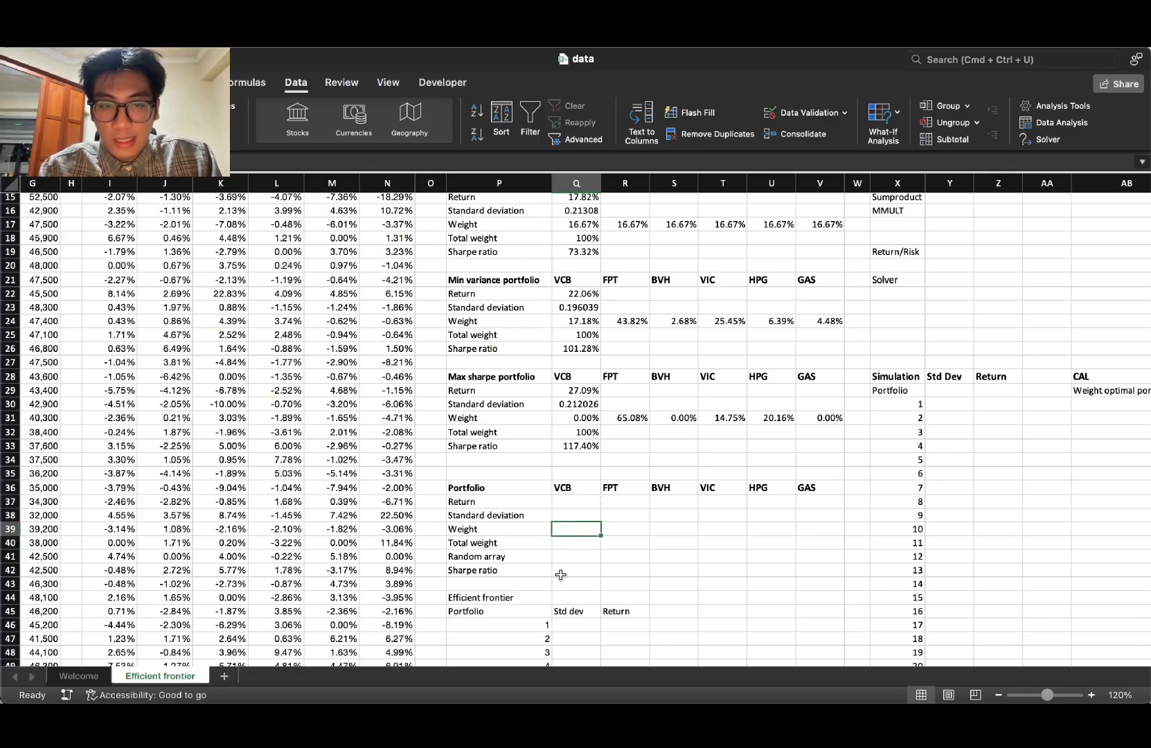
left_click_drag(488, 530, 502, 555)
left_click(494, 558)
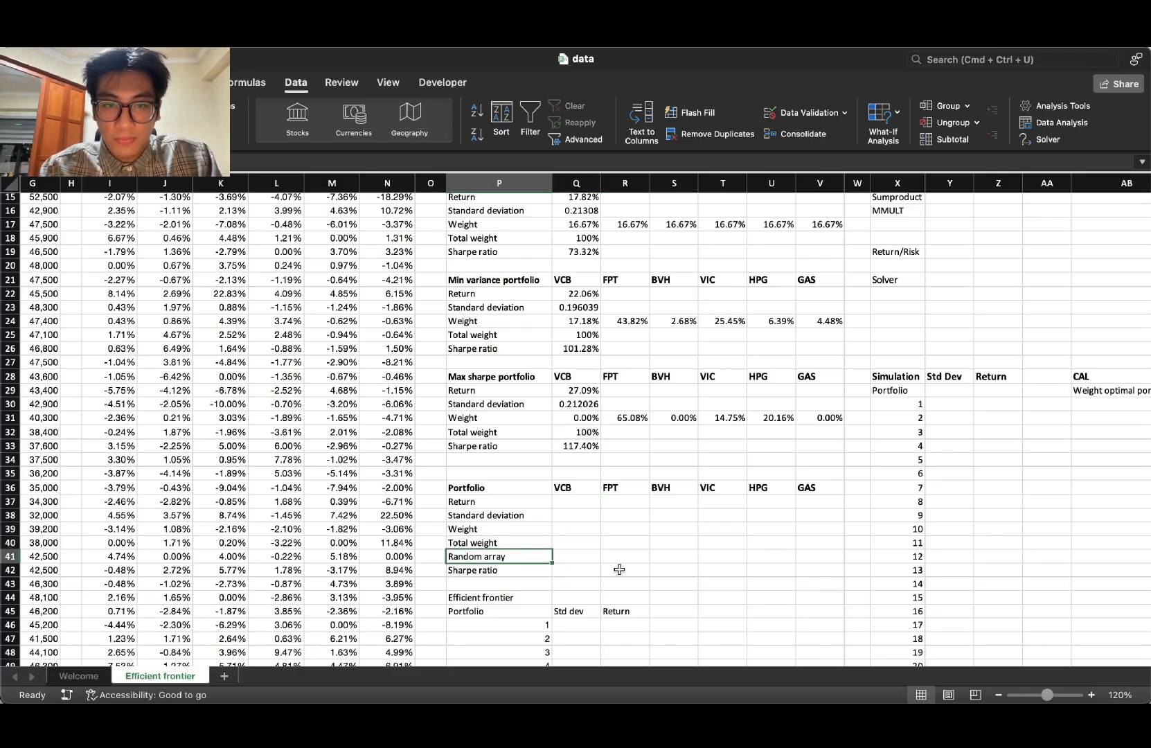
Step: Enter a RAND formula for VCB's random array value in Q41 and fill it across to V41
left_click(567, 560)
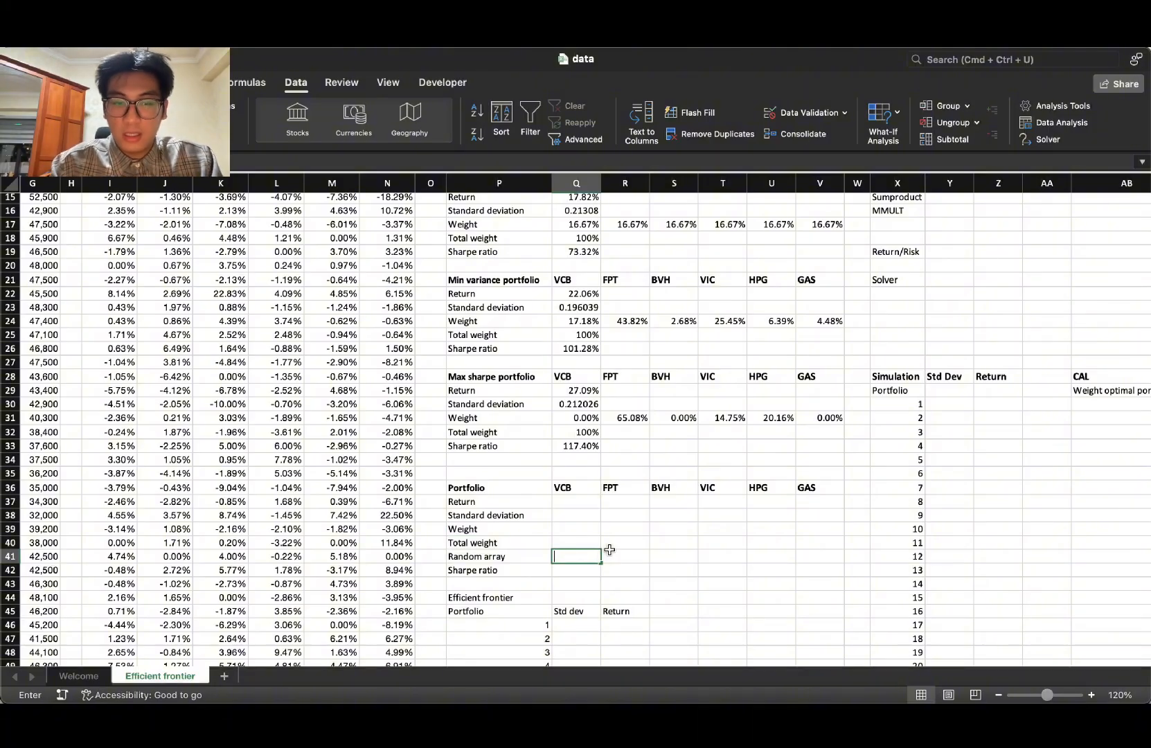
type("=ran")
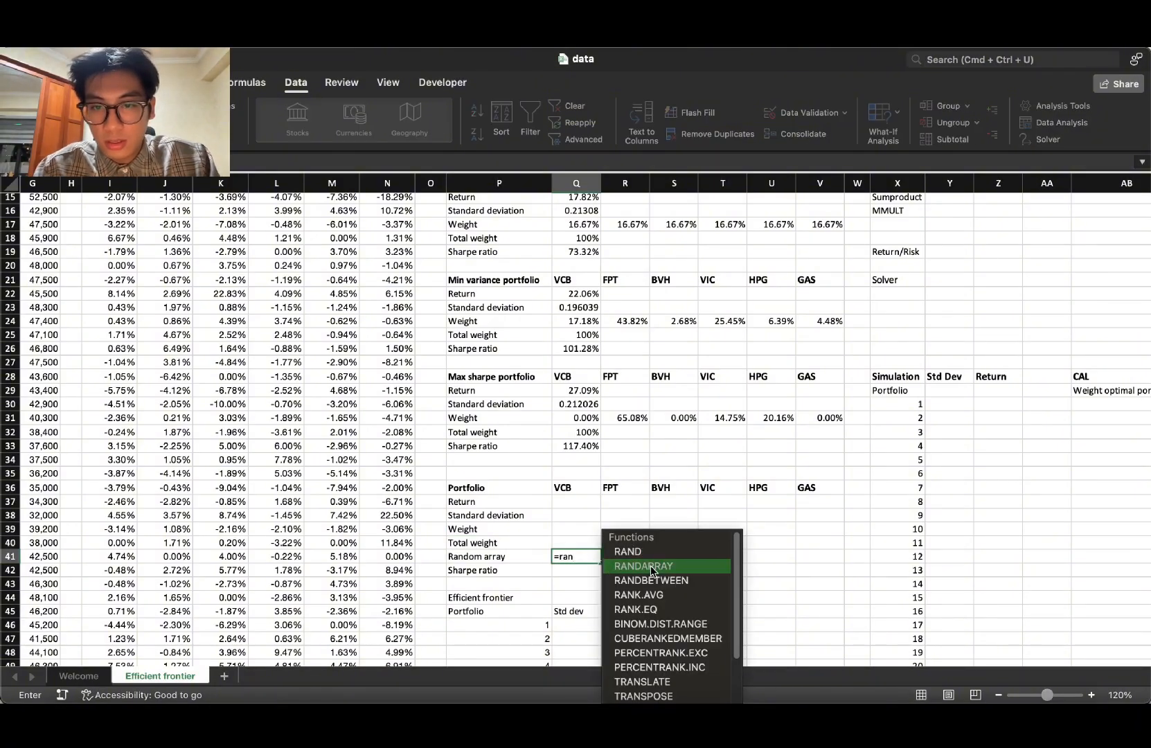
double_click(611, 552)
key("ctrl+Return")
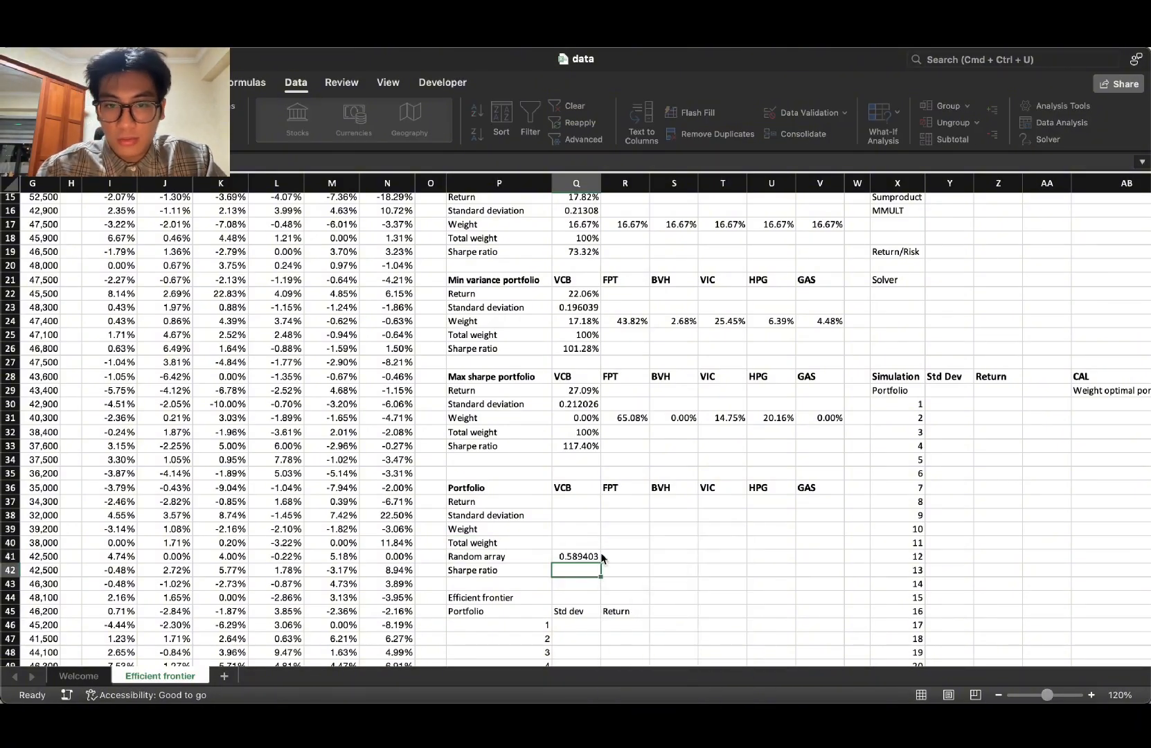
left_click_drag(600, 563, 845, 556)
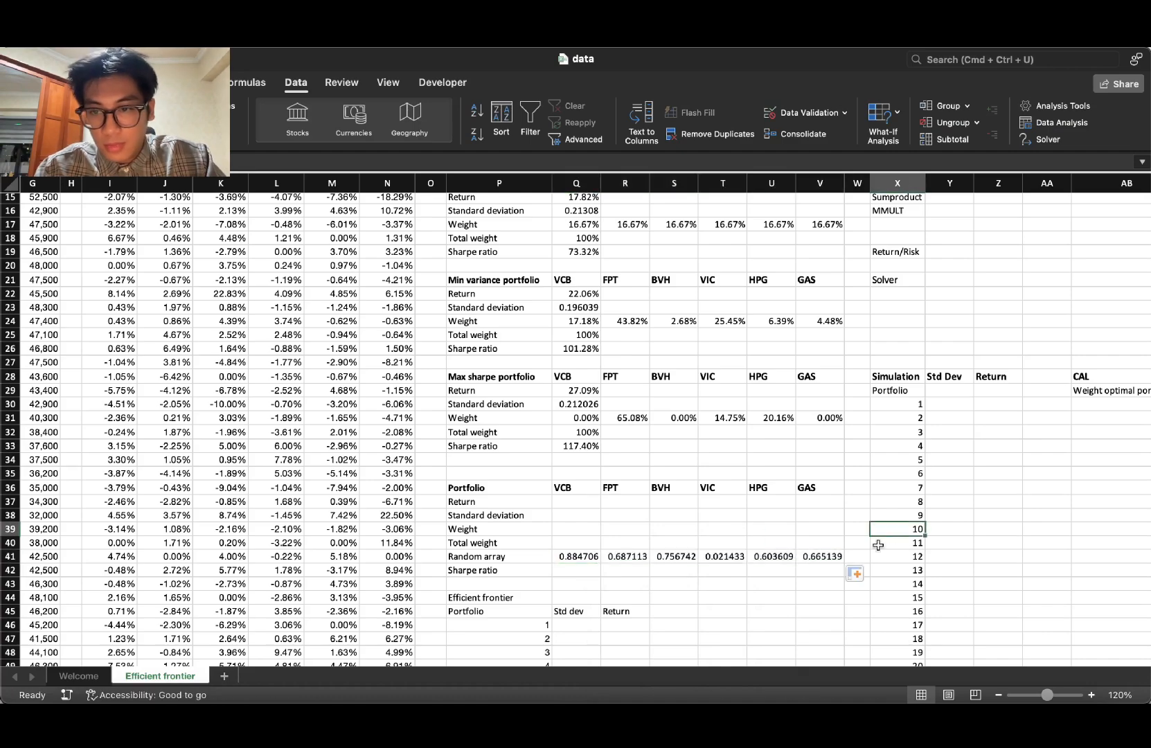
Step: Enter a temporary 0 in V39 to recalculate the random array, and clear the cell again
left_click(841, 552)
key("Up")
key("Up")
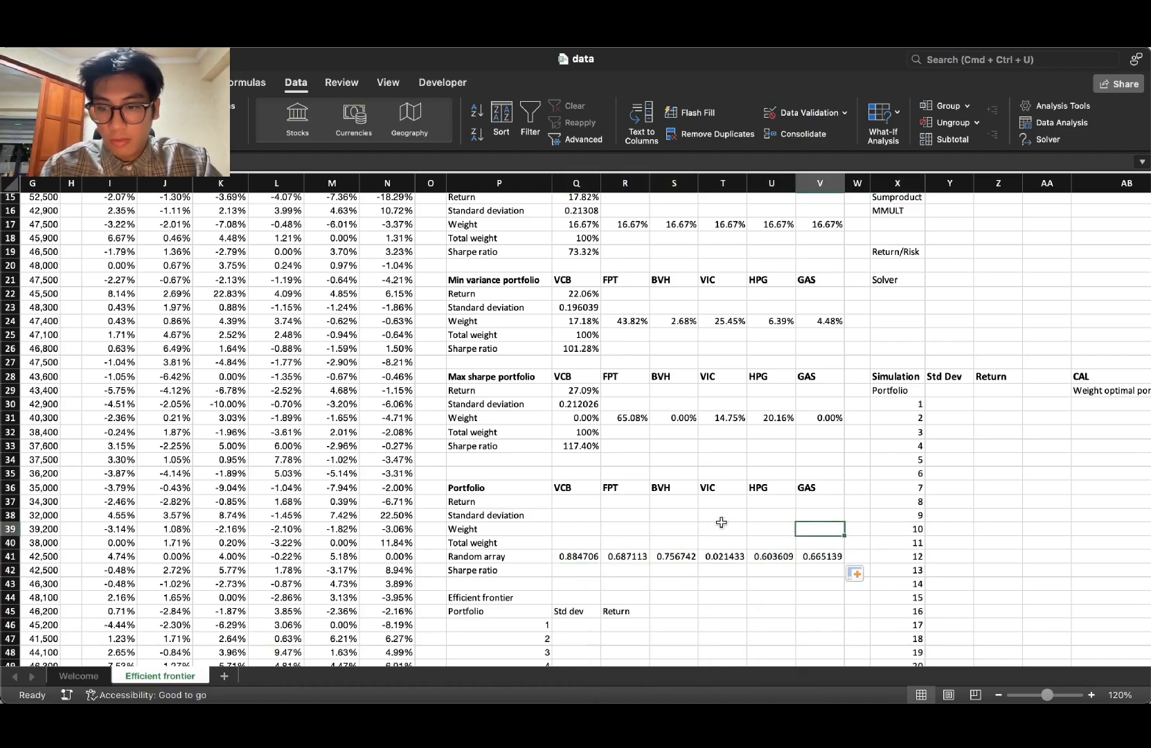
type("0")
key("Return")
key("Up")
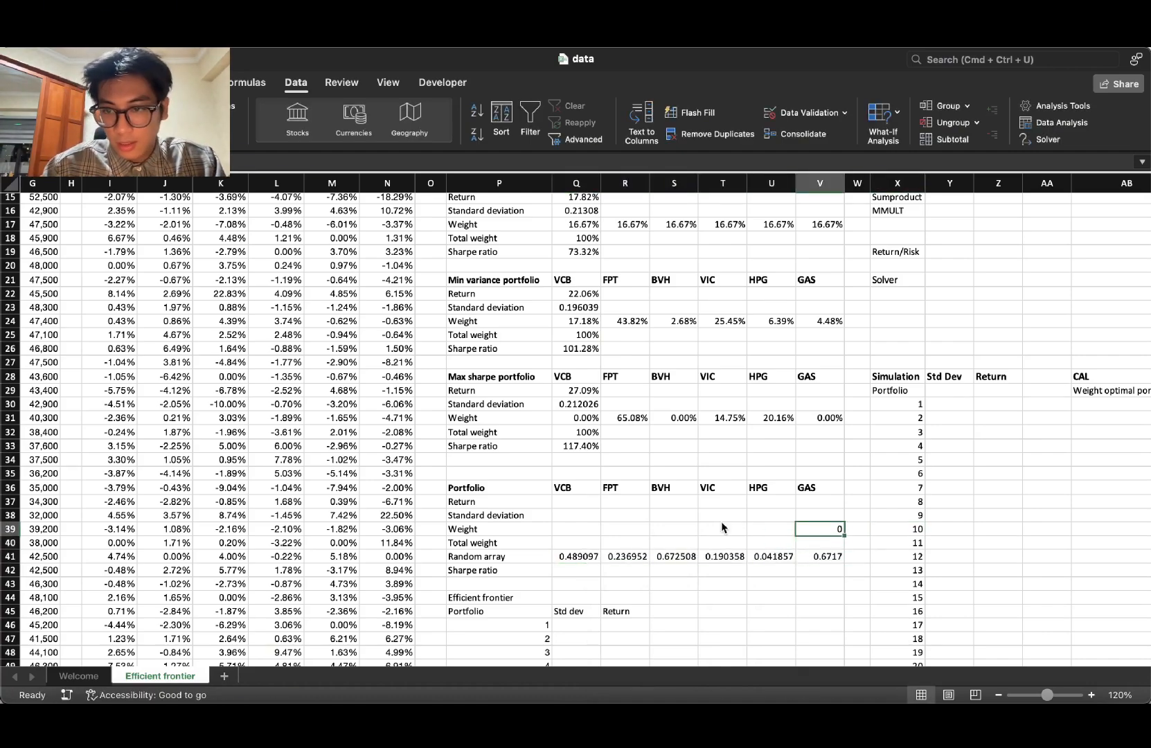
key("Delete")
Step: Sum the random array Q41:V41 in W41
left_click(841, 556)
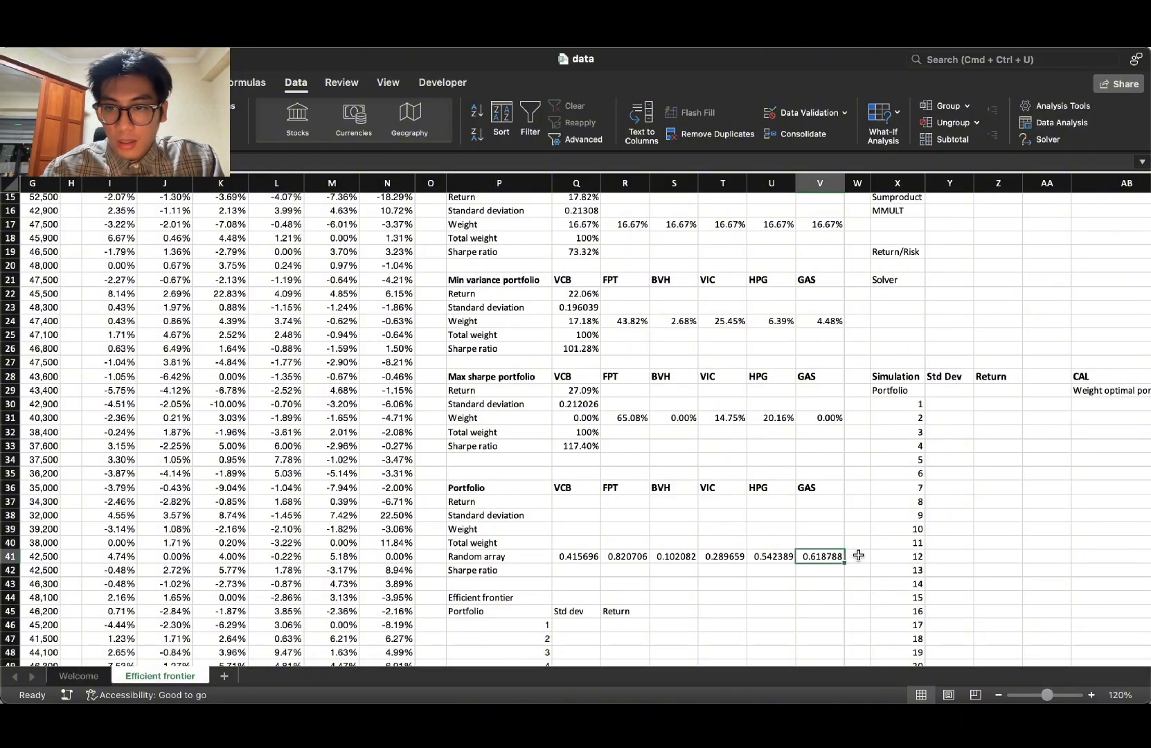
left_click(858, 556)
type("=sum")
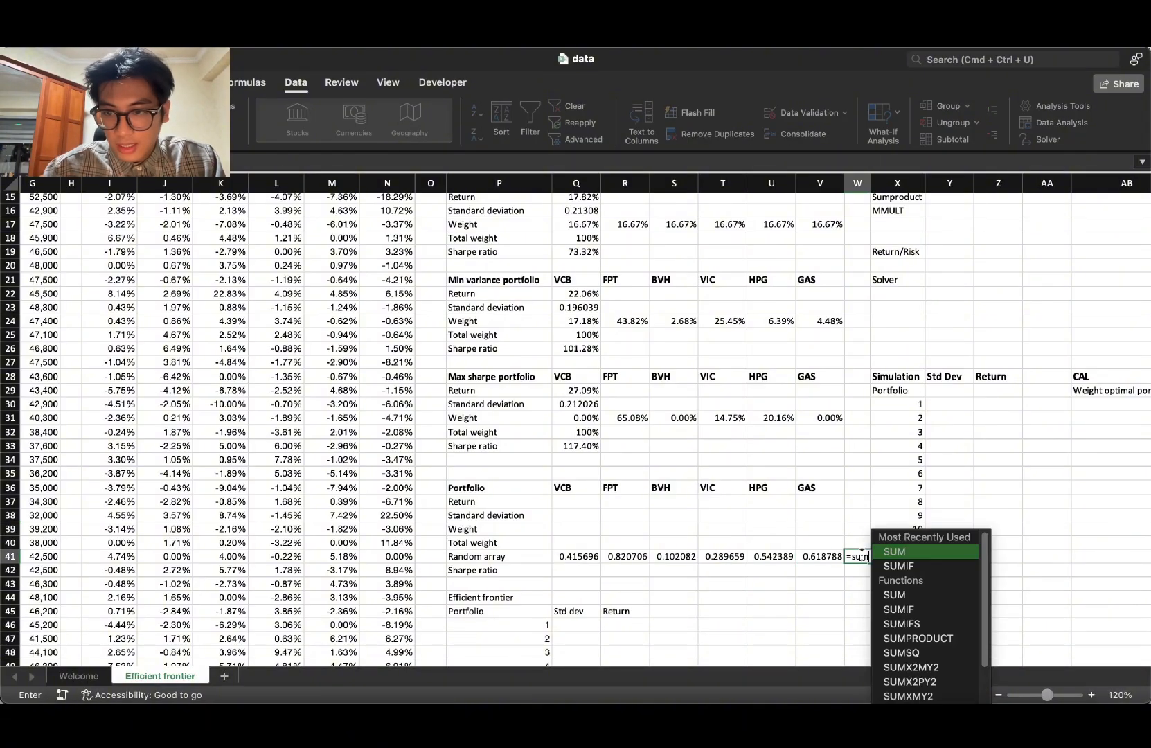
key("Tab")
left_click_drag(824, 556, 590, 562)
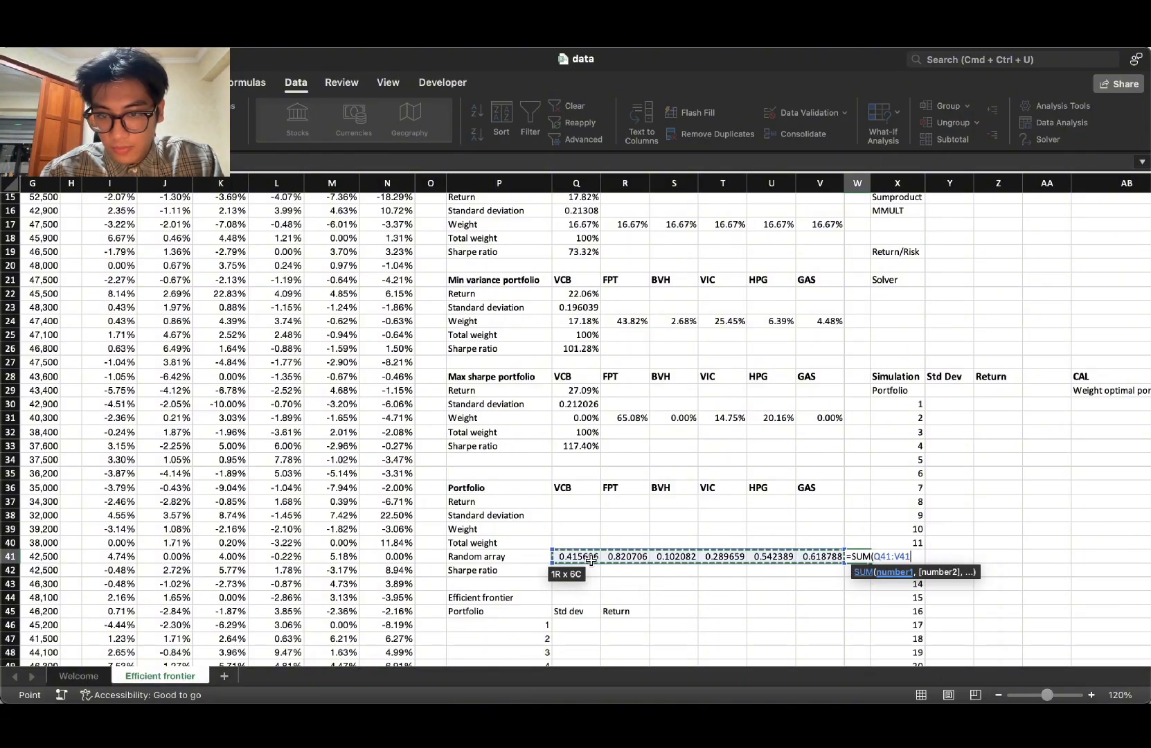
key("Return")
left_click(566, 545)
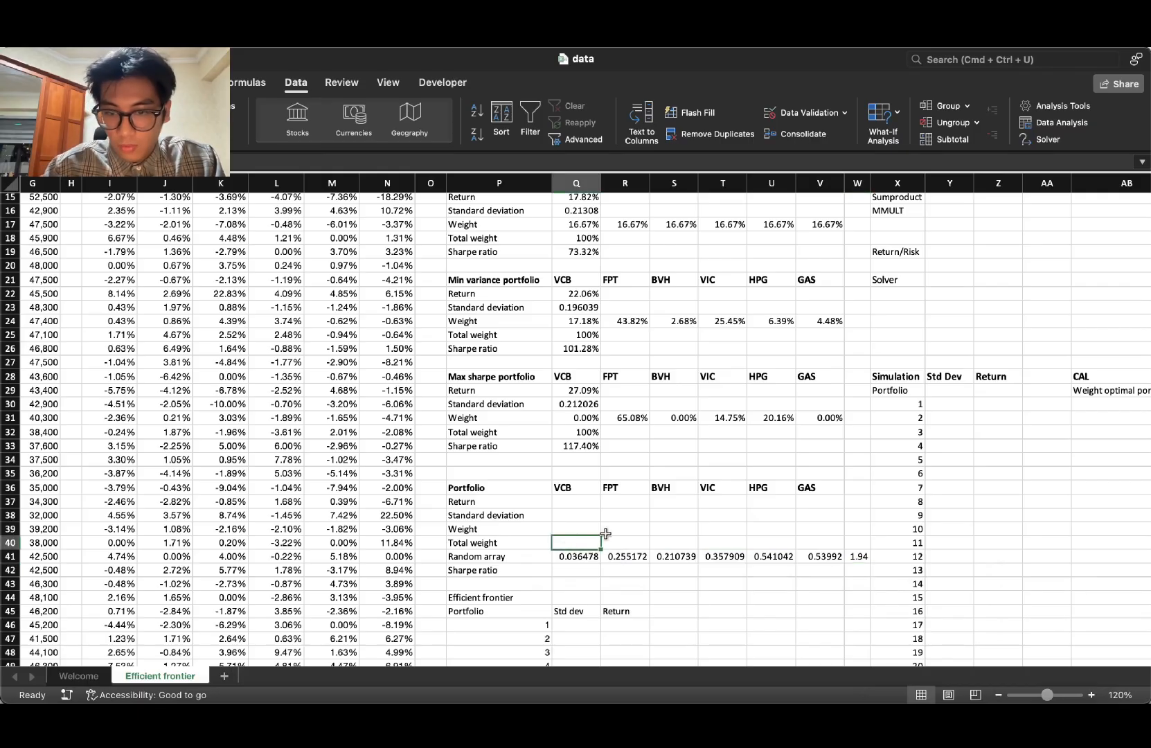
Step: Enter VCB's weight in Q39 as its random value divided by the array's sum, =Q41/W41
key("Up")
type("=")
left_click(579, 557)
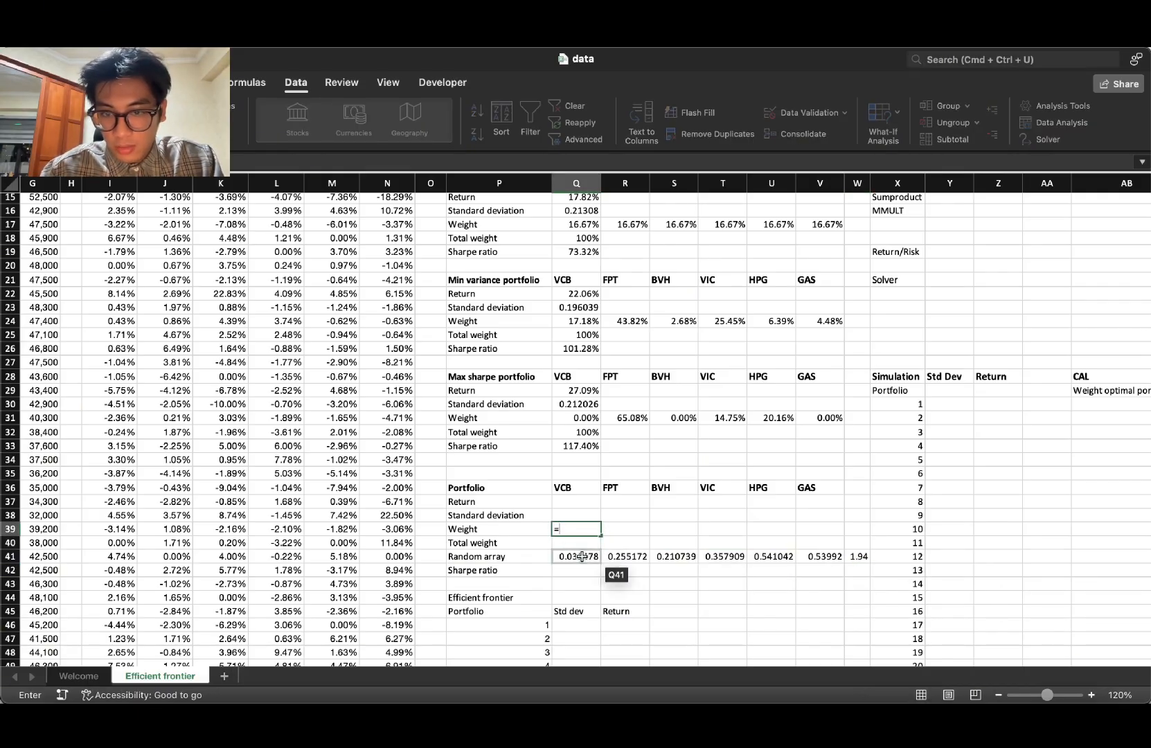
type("/")
left_click(856, 557)
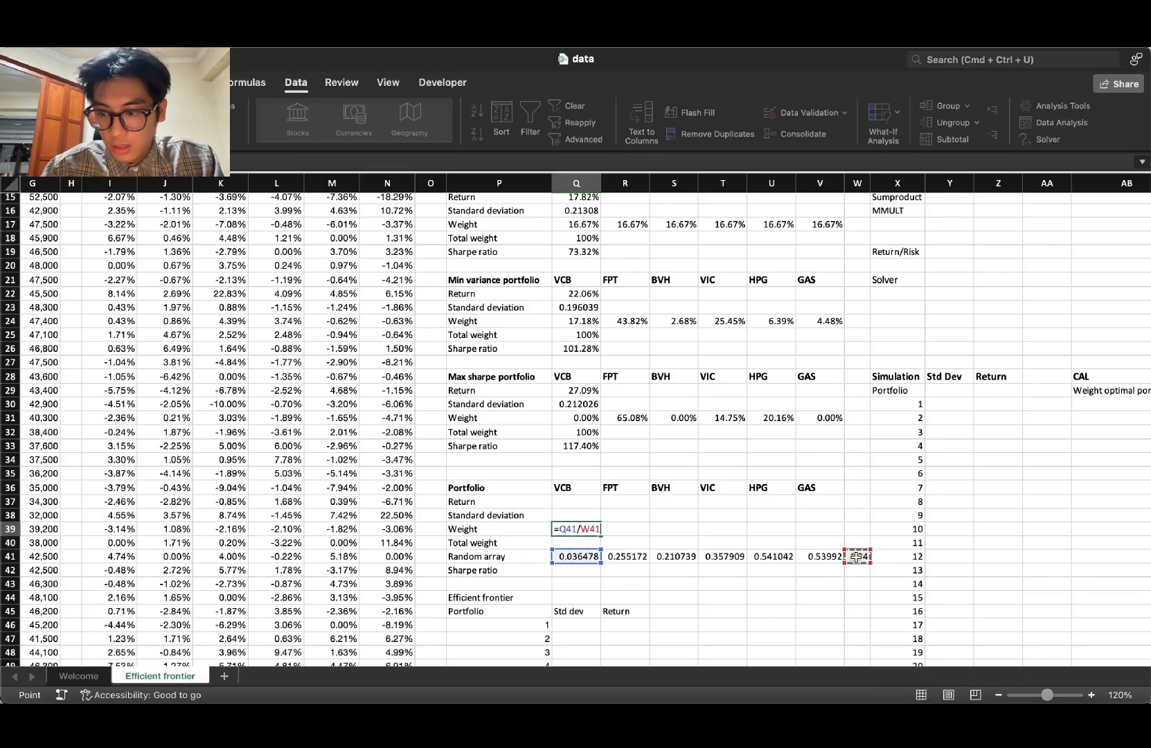
key("Return")
Step: Try to fill the Q39 weight formula across to V39, and undo the fill
left_click(600, 529)
left_click_drag(600, 529, 831, 530)
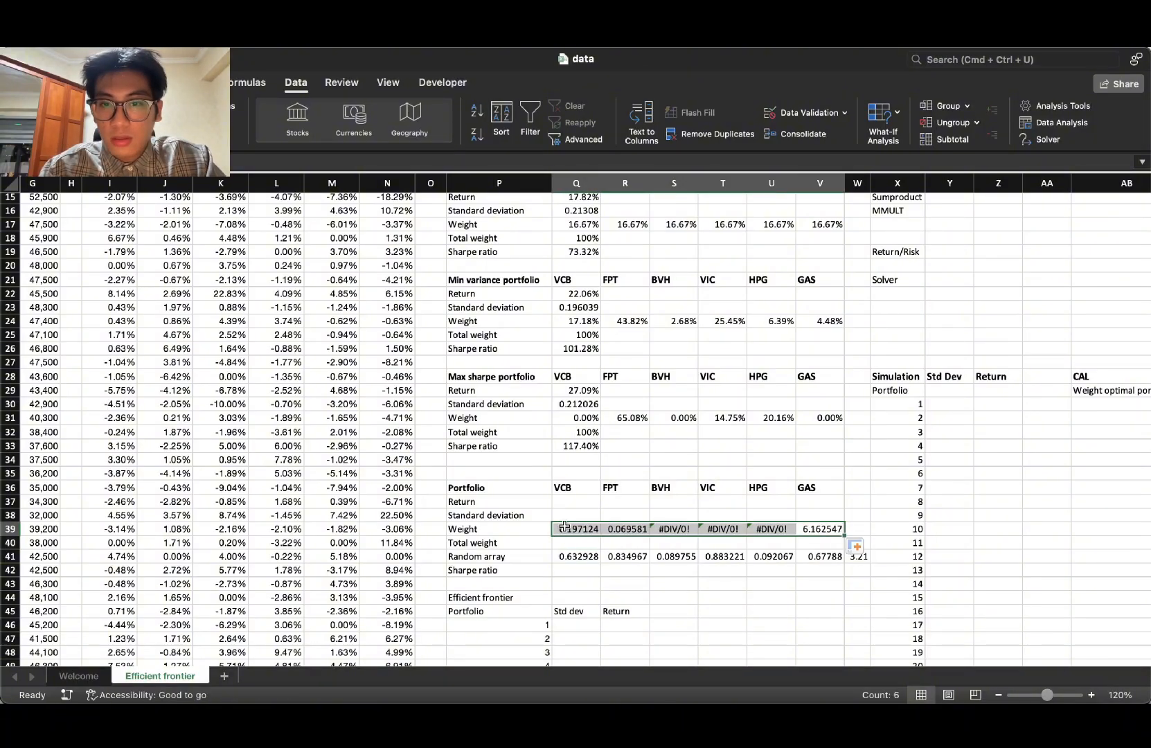
left_click(713, 559)
key("super+z")
Step: Make the W41 reference in Q39 absolute, giving =Q41/$W$41, and fill the weight formula across to V39
key("F2")
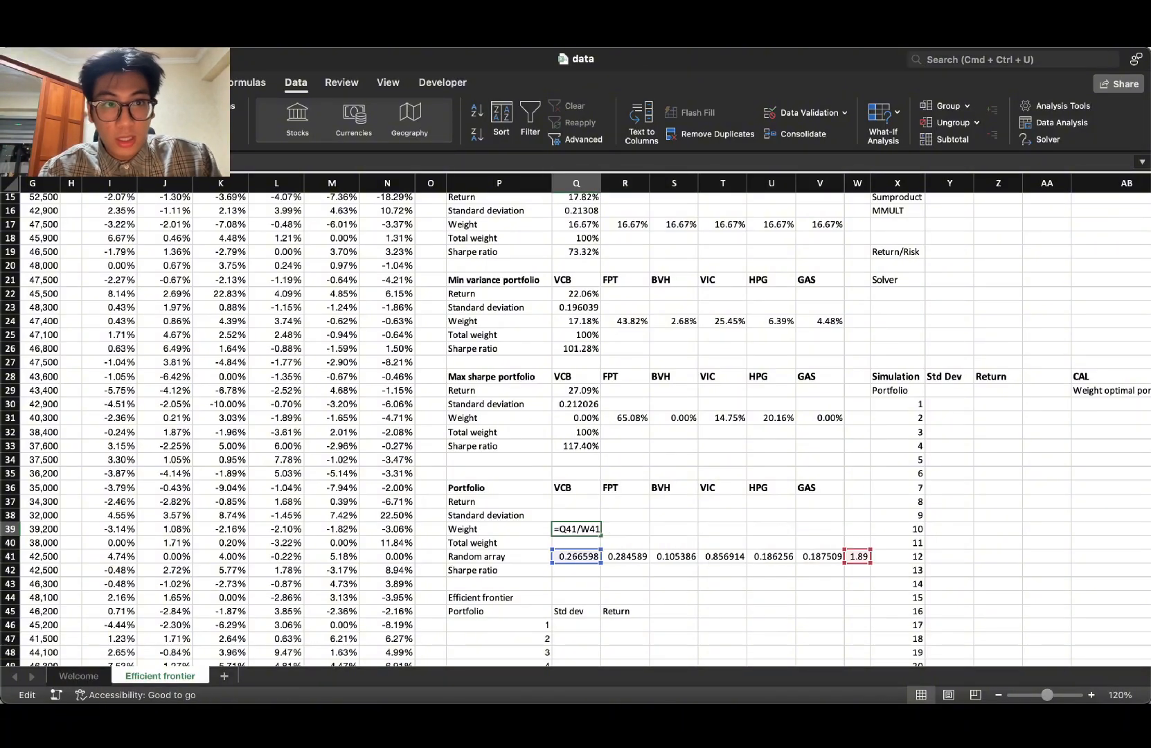
key("F4")
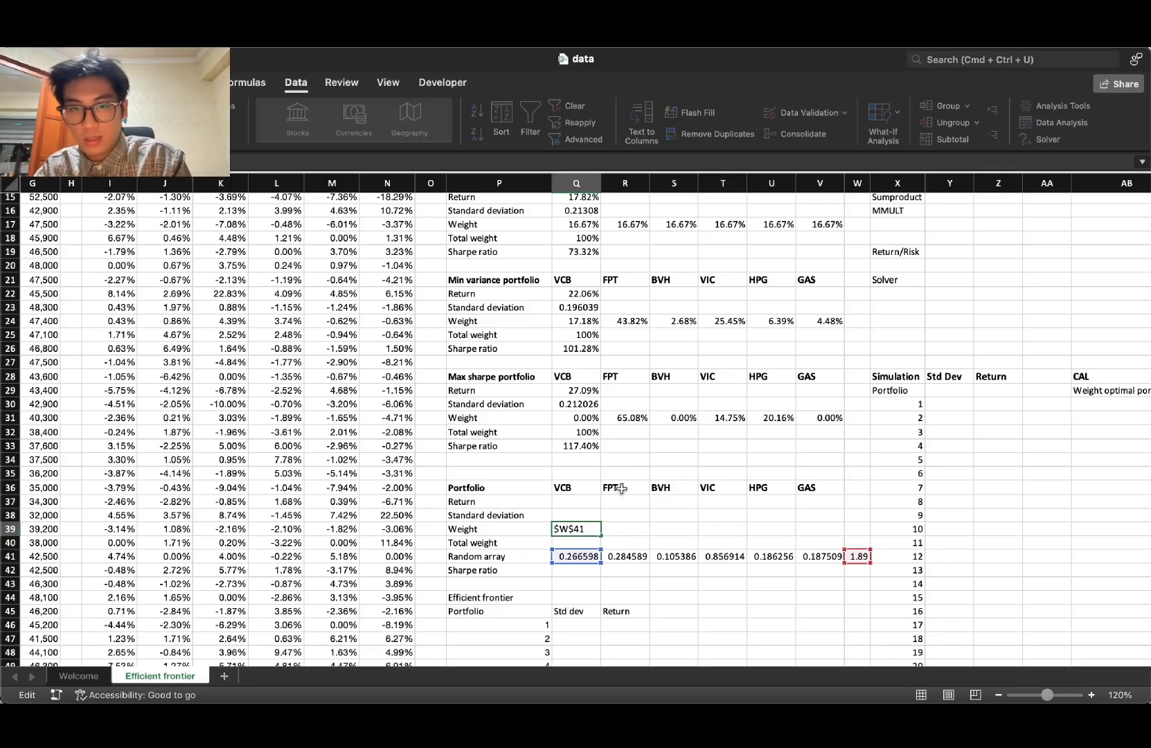
key("Return")
left_click(592, 531)
left_click_drag(595, 535, 569, 529)
left_click(543, 312)
left_click(546, 316)
left_click(588, 531)
Step: Format the weights in Q39:V39 as percentages with two decimal places
left_click(33, 82)
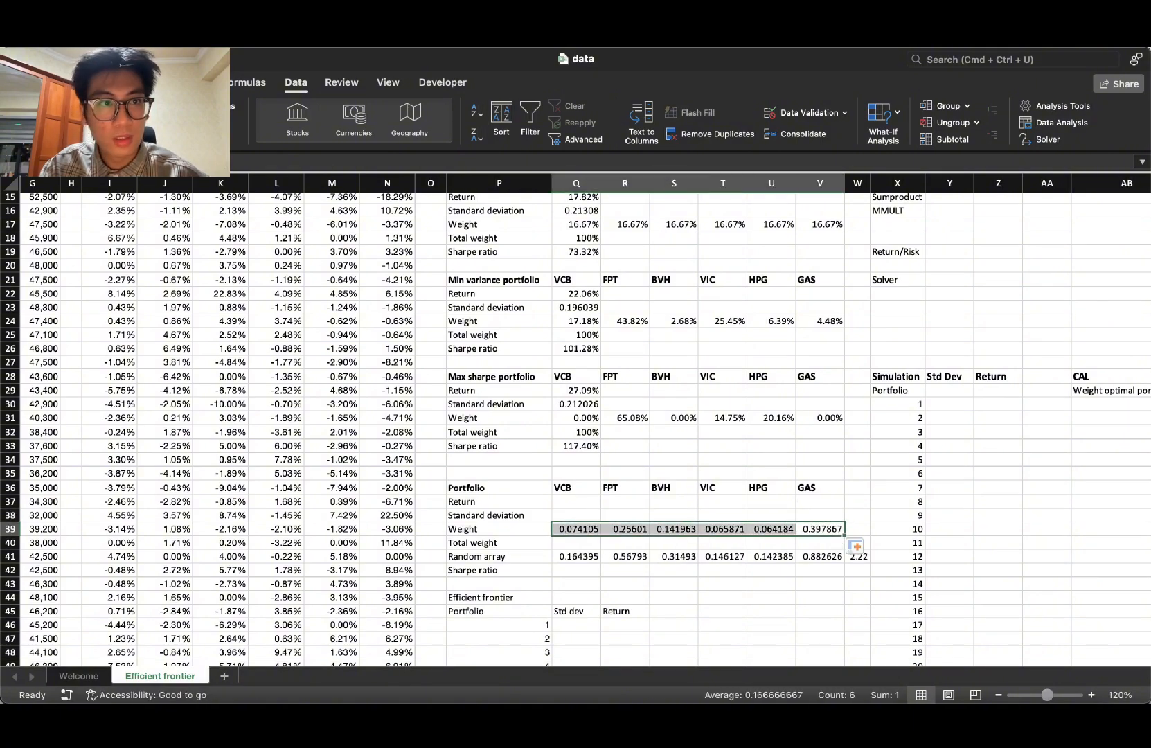
left_click(586, 135)
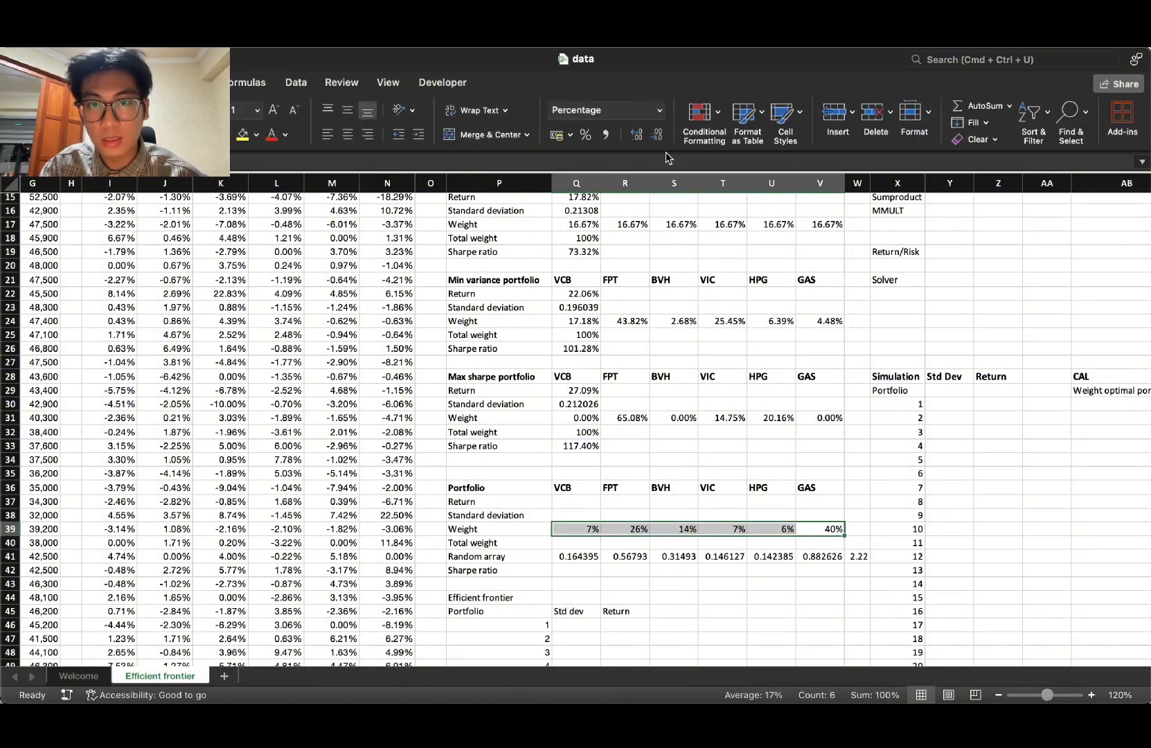
left_click(637, 135)
left_click(637, 135)
left_click(581, 541)
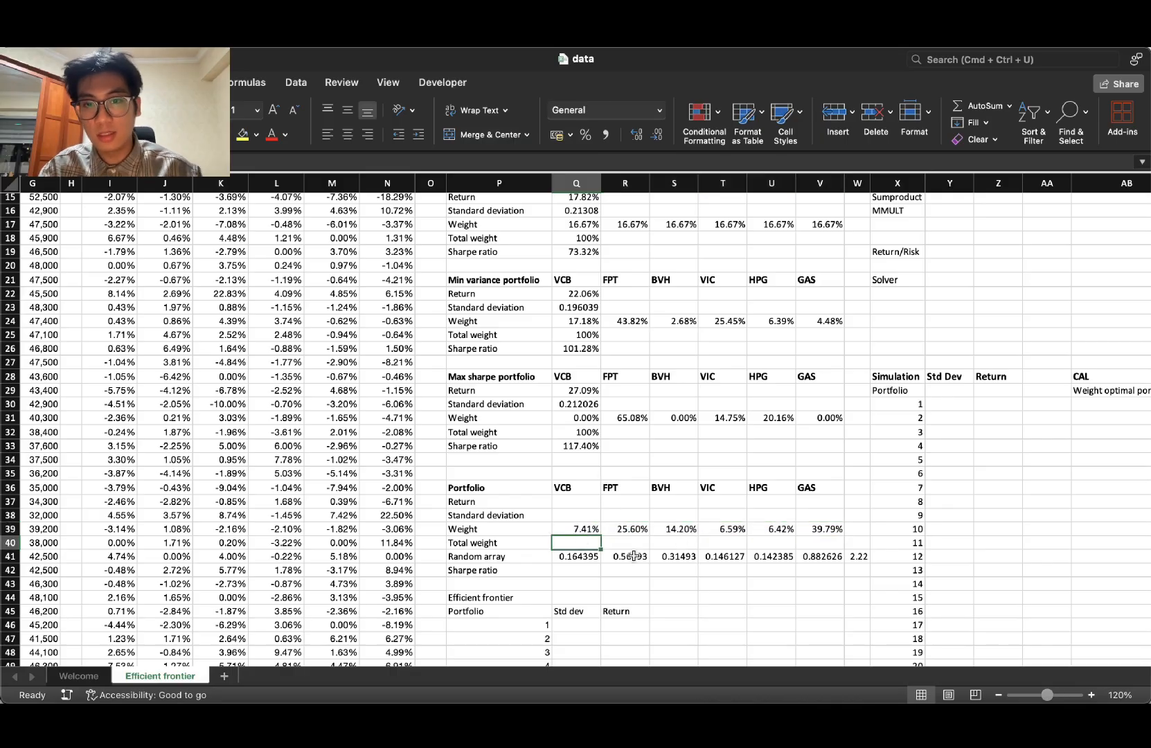
left_click_drag(832, 530, 581, 540)
left_click(580, 541)
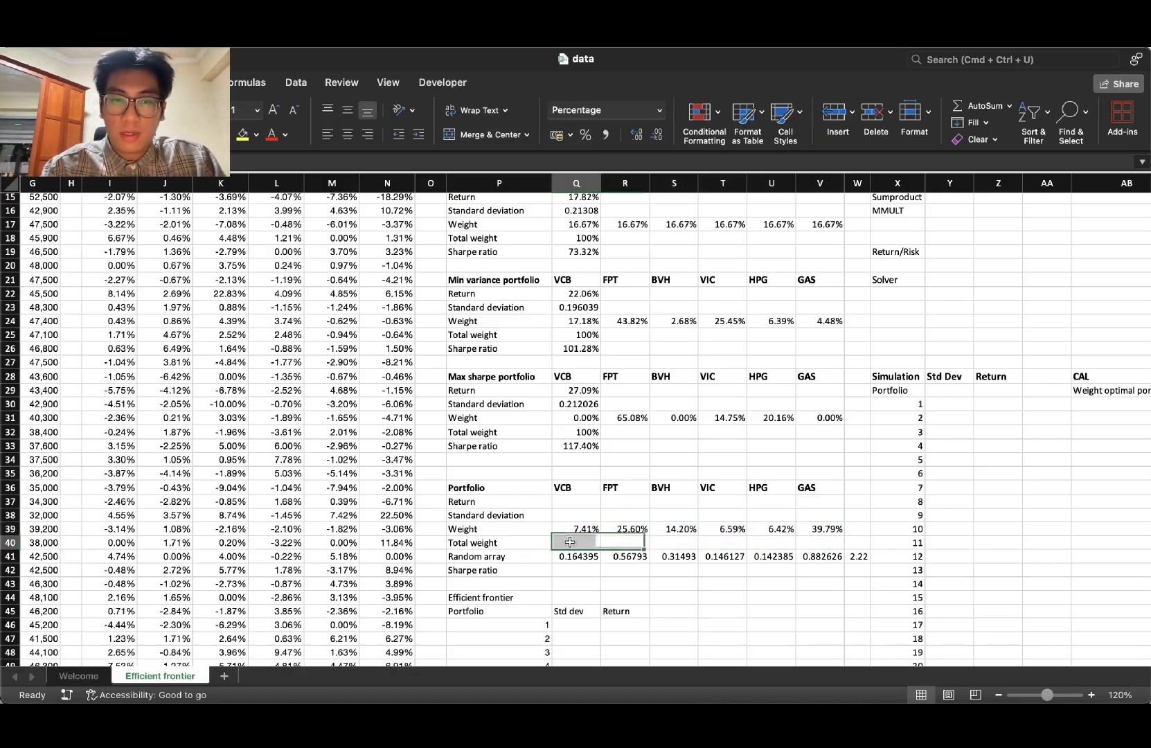
type("=sum")
key("Tab")
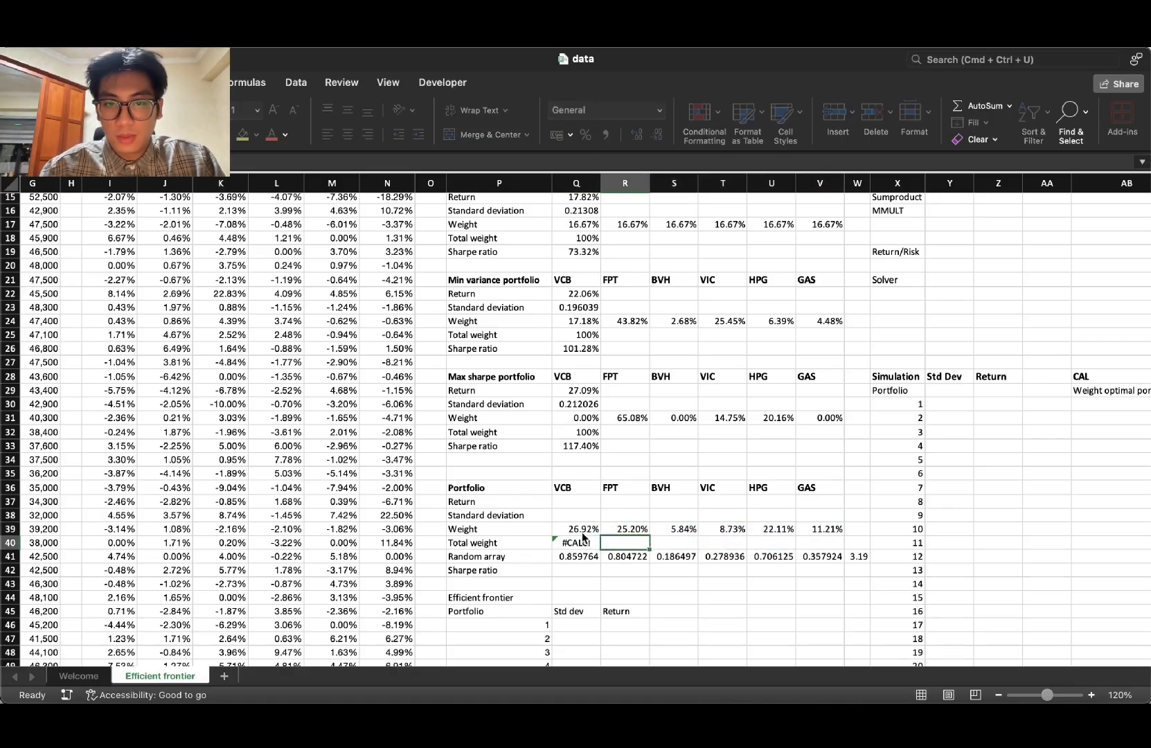
Step: Calculate the Portfolio block's total weight in Q40 with =SUM(Q39:V39)
left_click(582, 537)
type("=s")
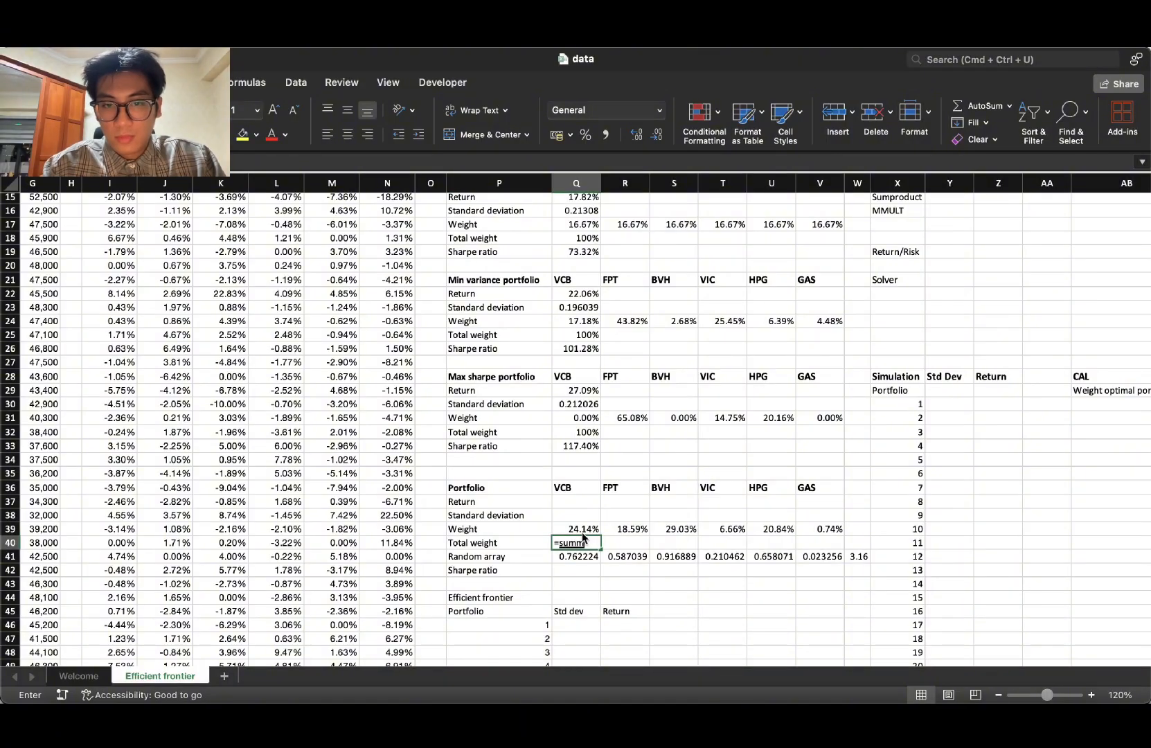
type("um")
key("Tab")
left_click_drag(578, 528, 825, 523)
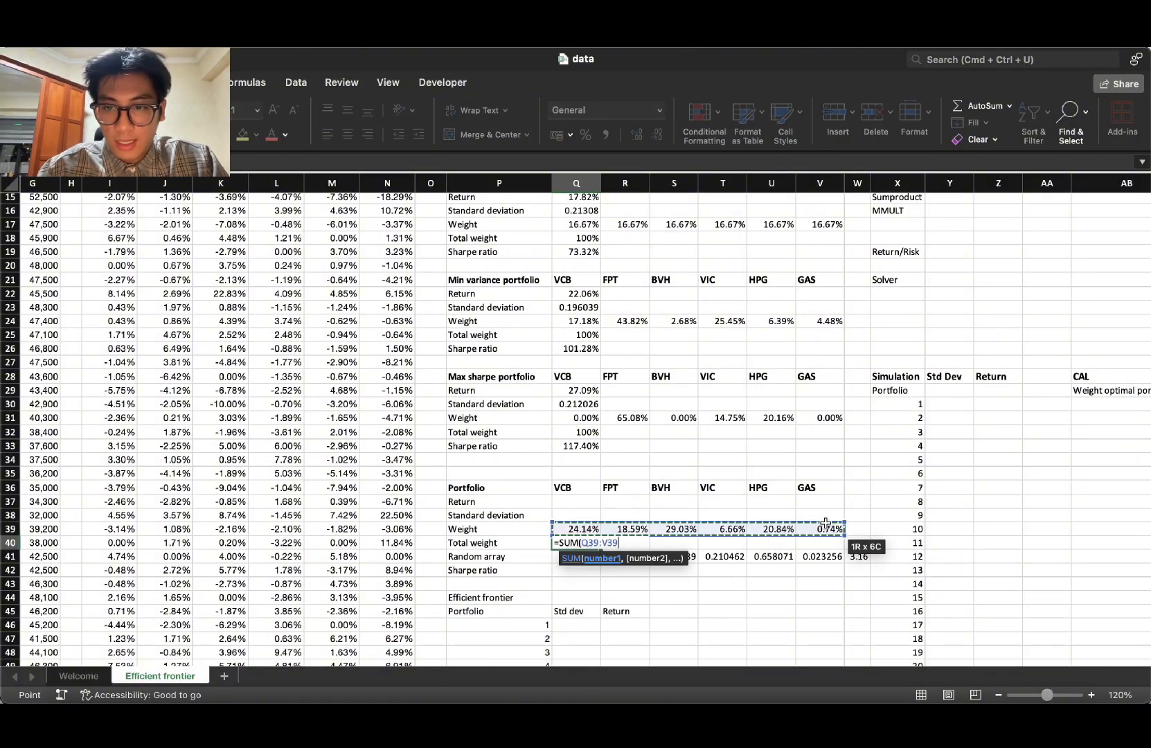
key("Return")
left_click(582, 539)
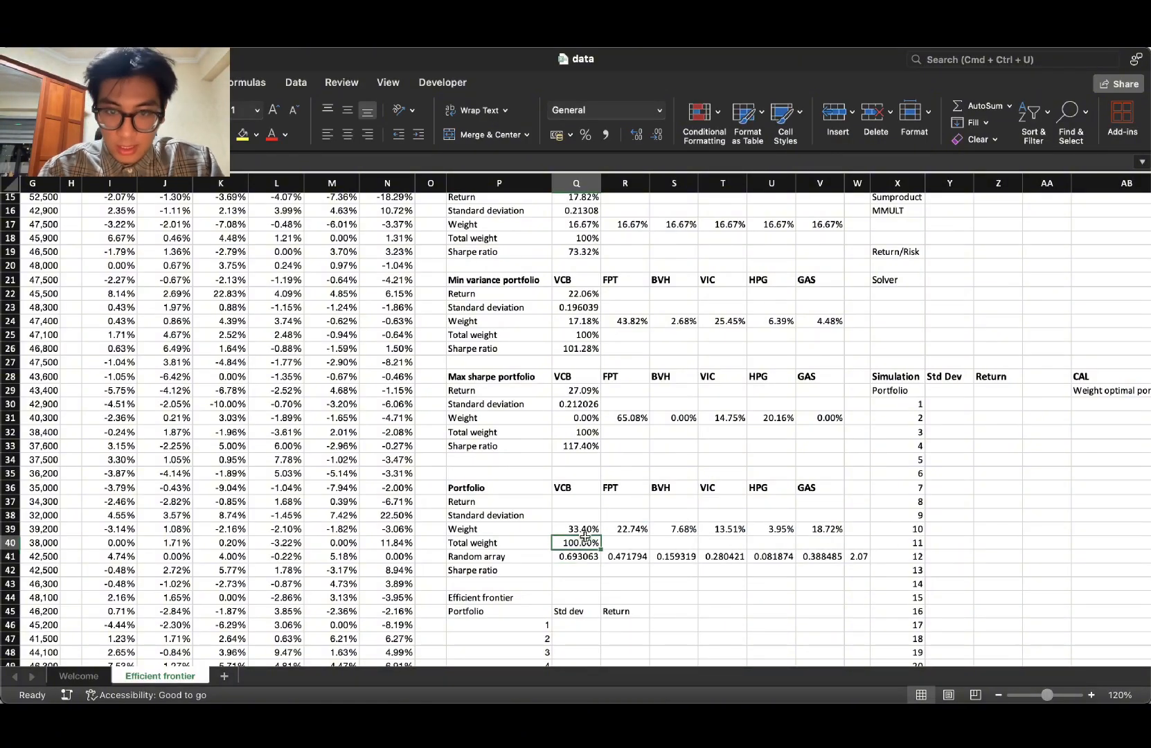
Step: Calculate the Portfolio block's return in Q37 as the SUMPRODUCT of the weights Q39:V39 and the mean returns Q3:V3
left_click(588, 500)
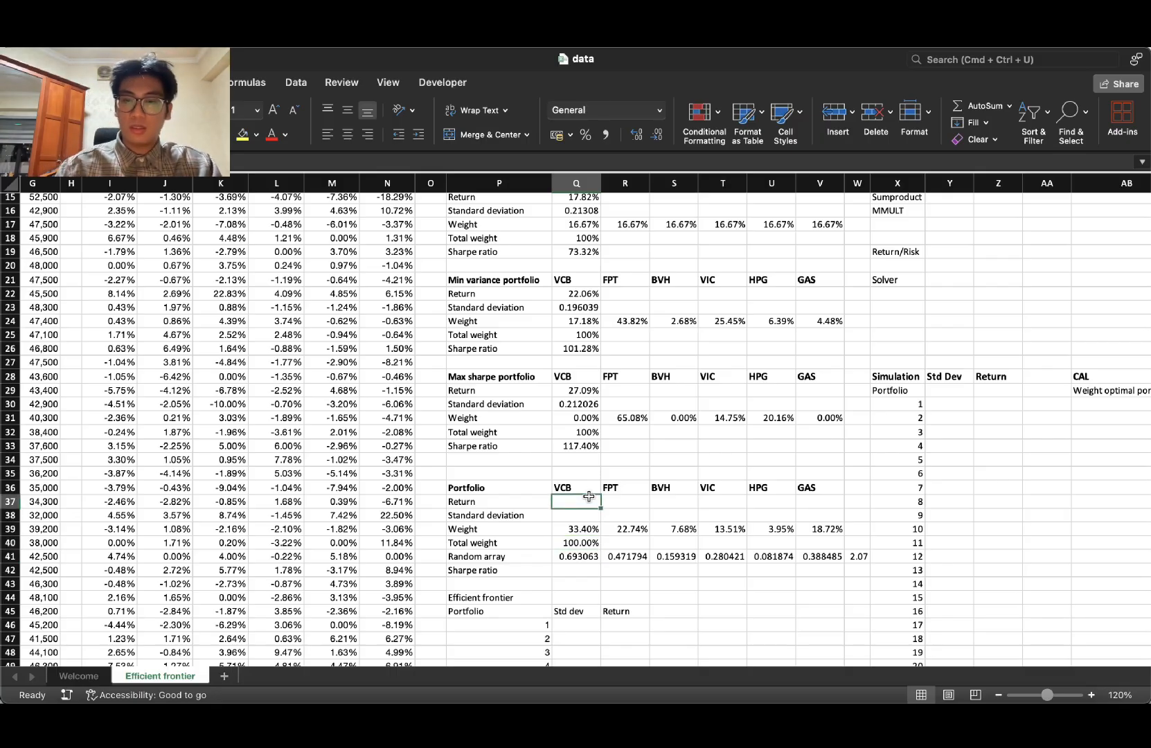
type("=su")
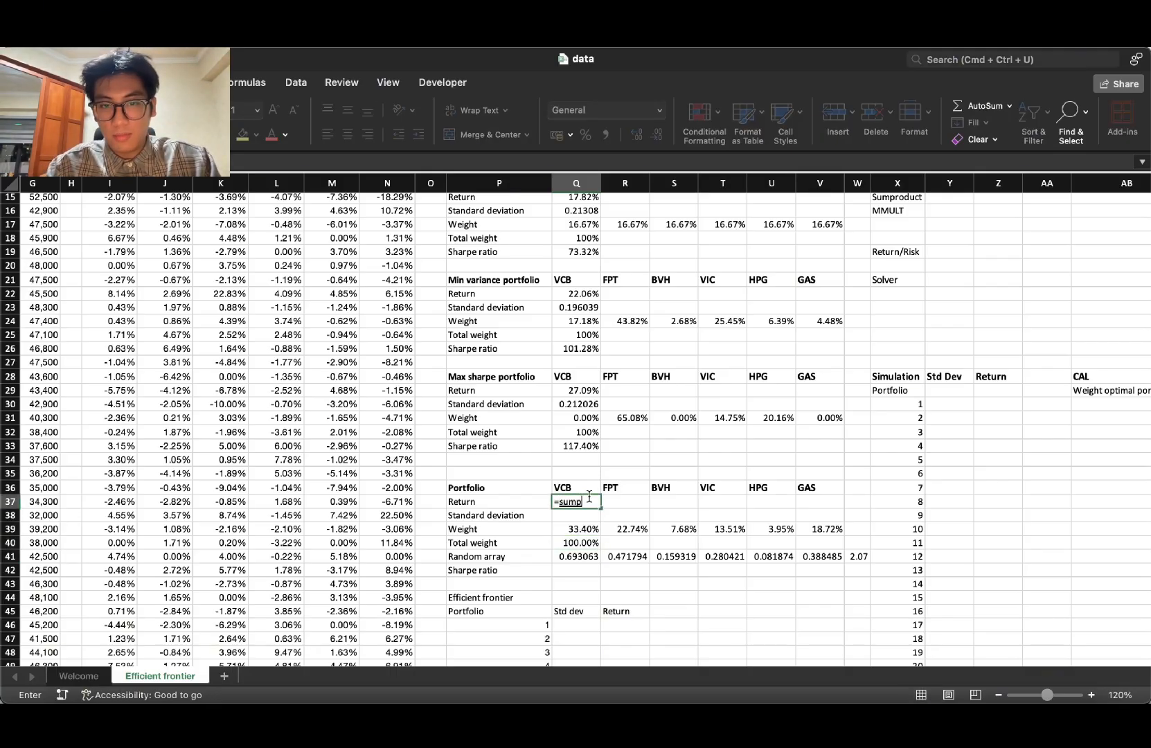
type("mp")
key("Tab")
left_click_drag(586, 529, 821, 528)
type(",")
scroll(699, 402, "up", 5)
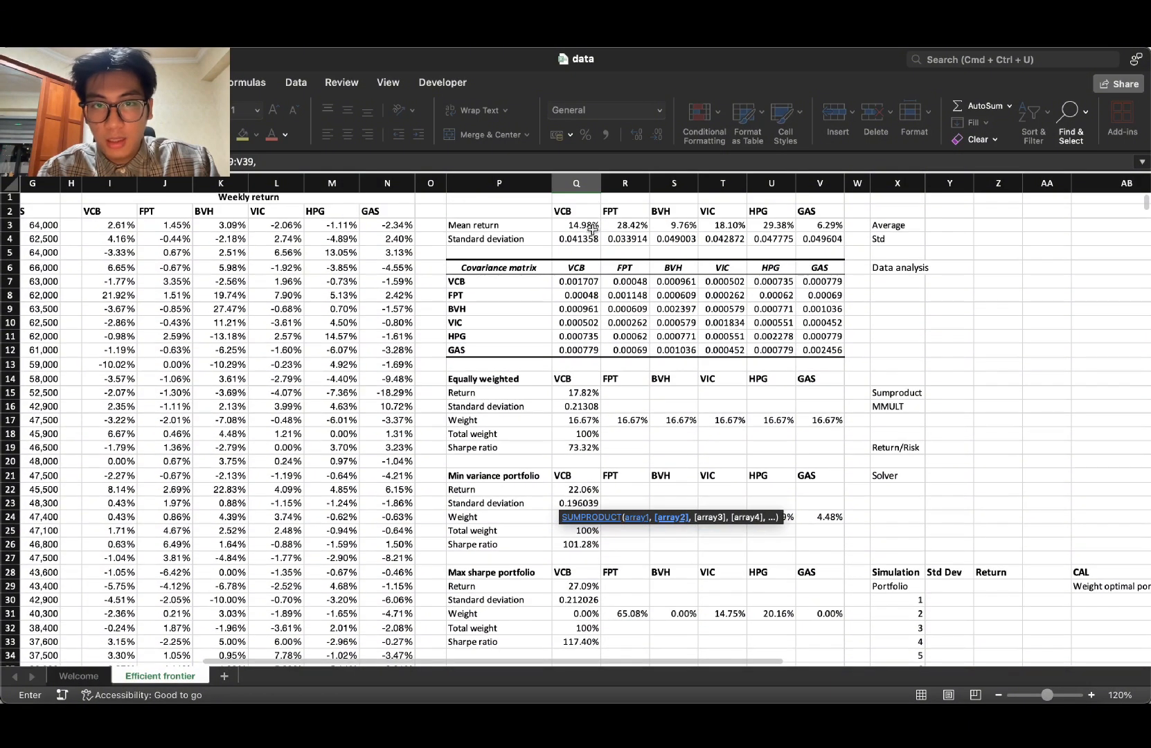
left_click_drag(592, 231, 824, 230)
key("Return")
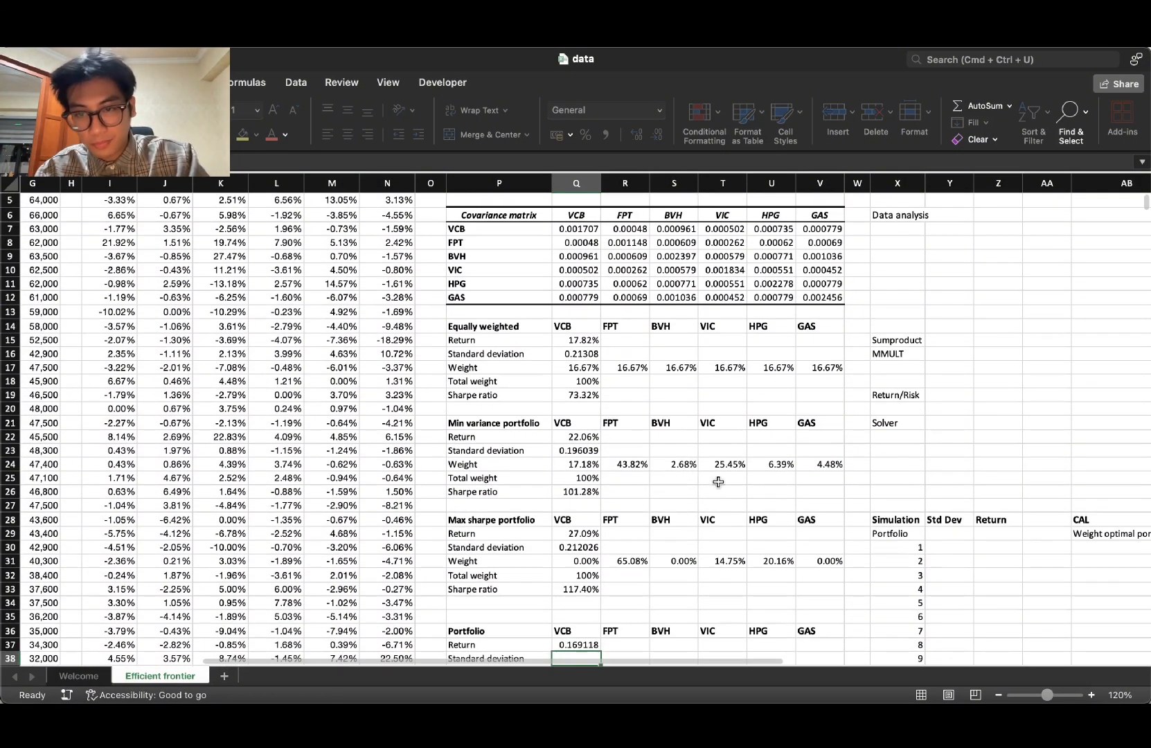
Step: Copy the standard deviation formula from the Max sharpe portfolio (Q30) into the Portfolio block's Standard deviation cell Q38
scroll(718, 482, "down", 3)
left_click(587, 458)
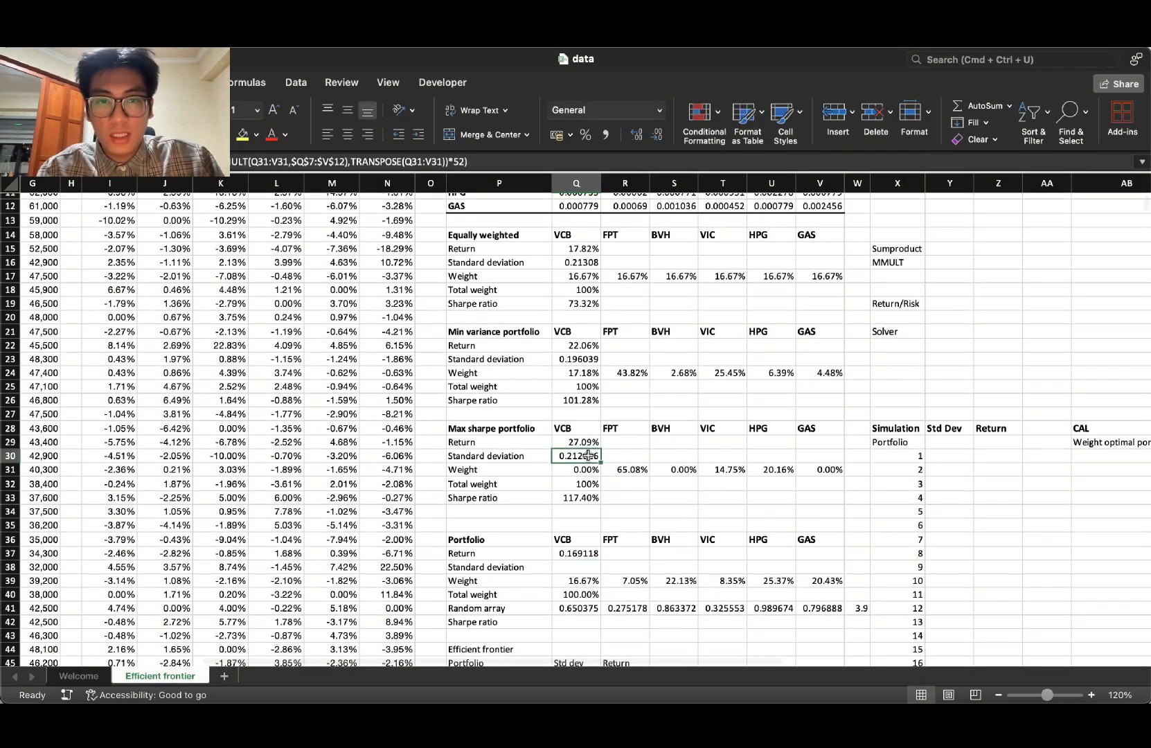
key("cmd+c")
left_click(578, 566)
key("cmd+v")
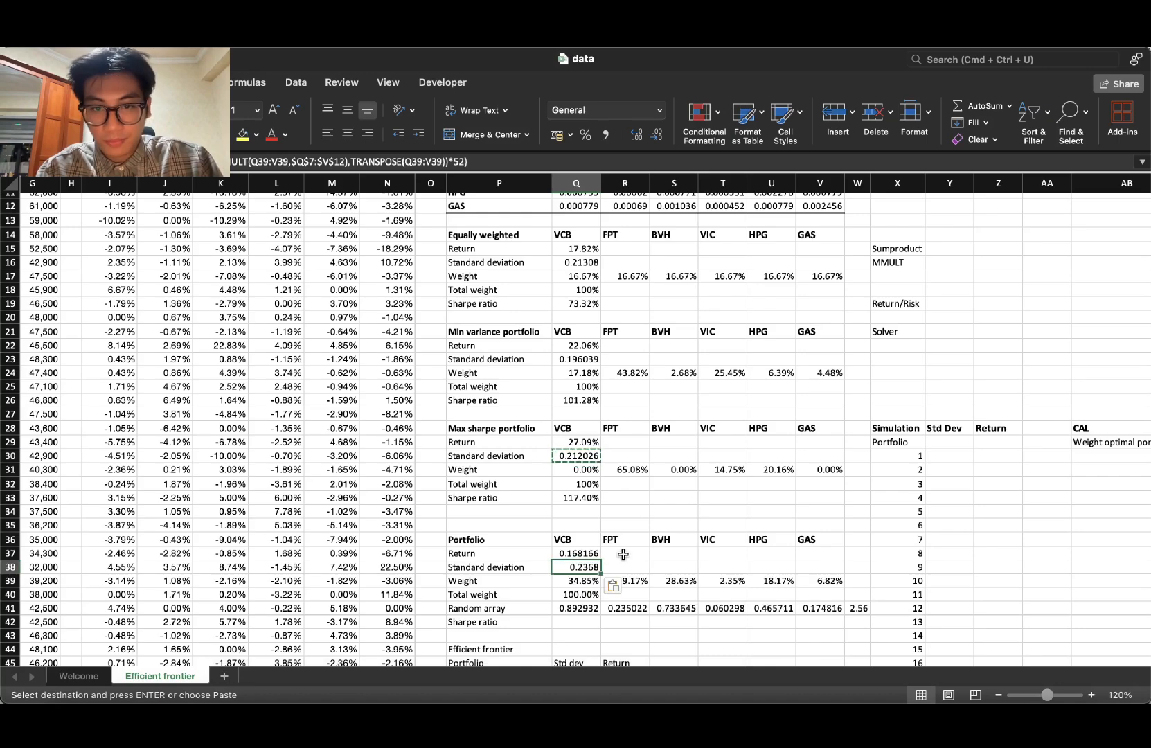
left_click(333, 160)
scroll(635, 229, "up", 4)
scroll(604, 536, "down", 5)
key("Escape")
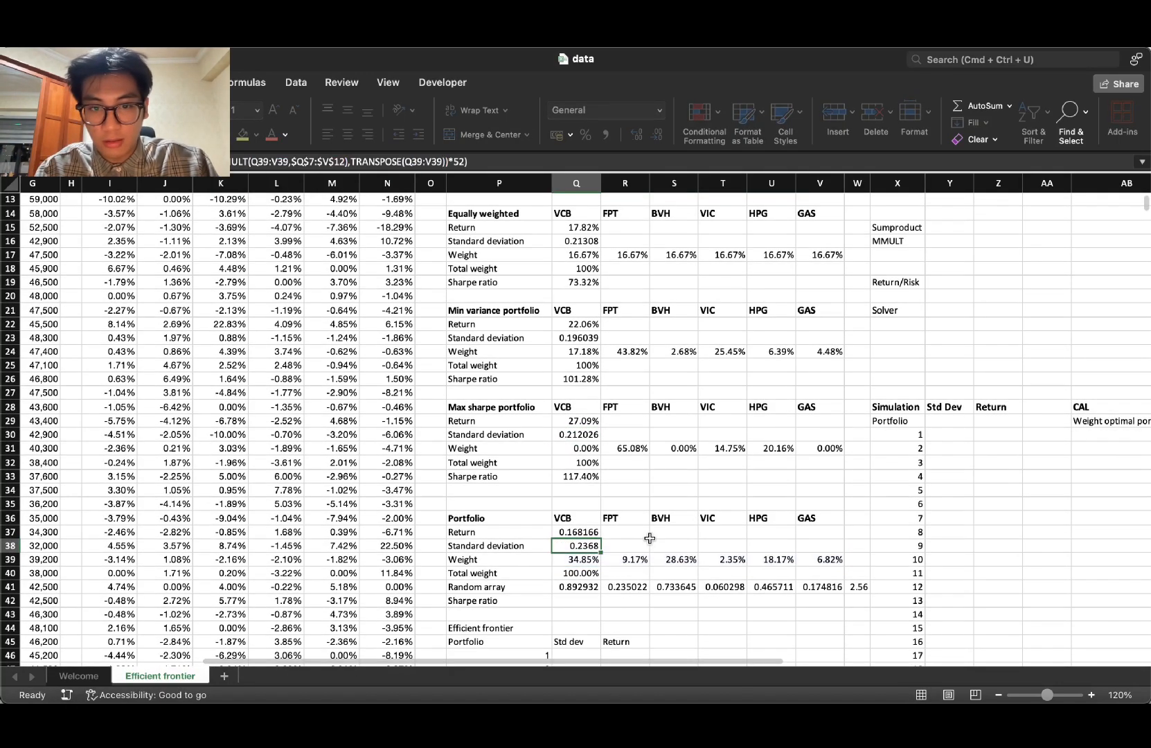
Step: Check the Max sharpe portfolio's Sharpe ratio formula in Q33 and copy it into the Portfolio block's Sharpe ratio cell Q42
left_click(584, 476)
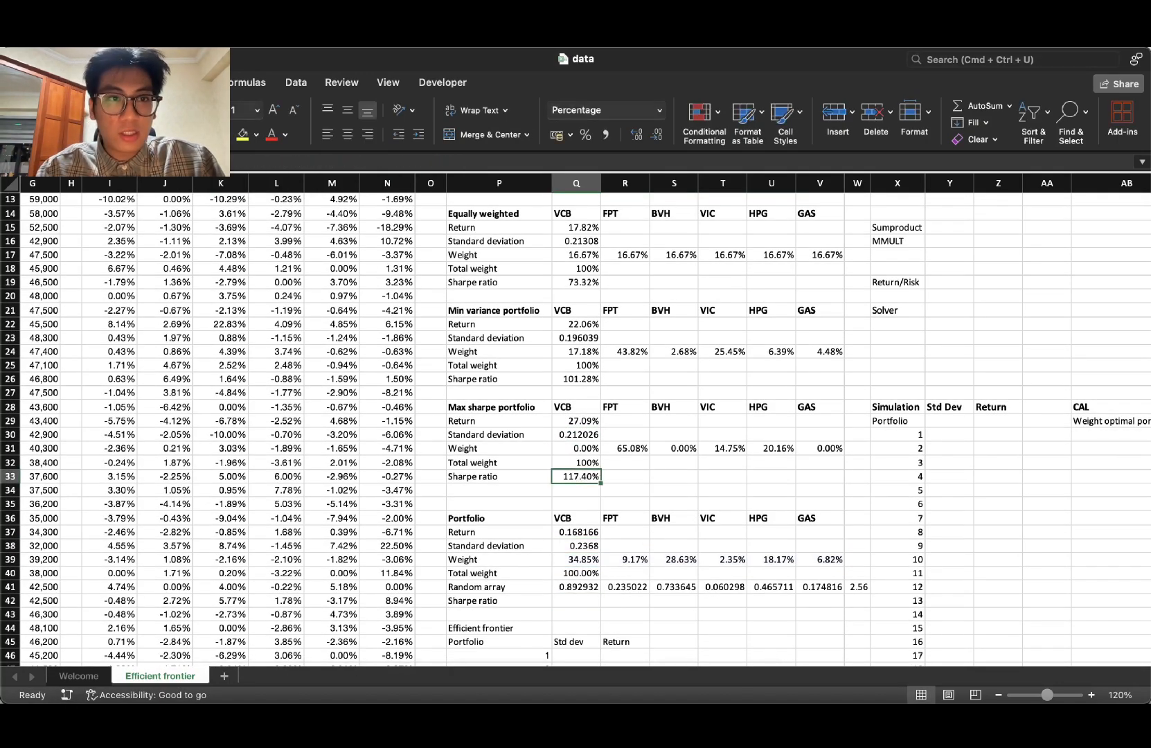
left_click(235, 159)
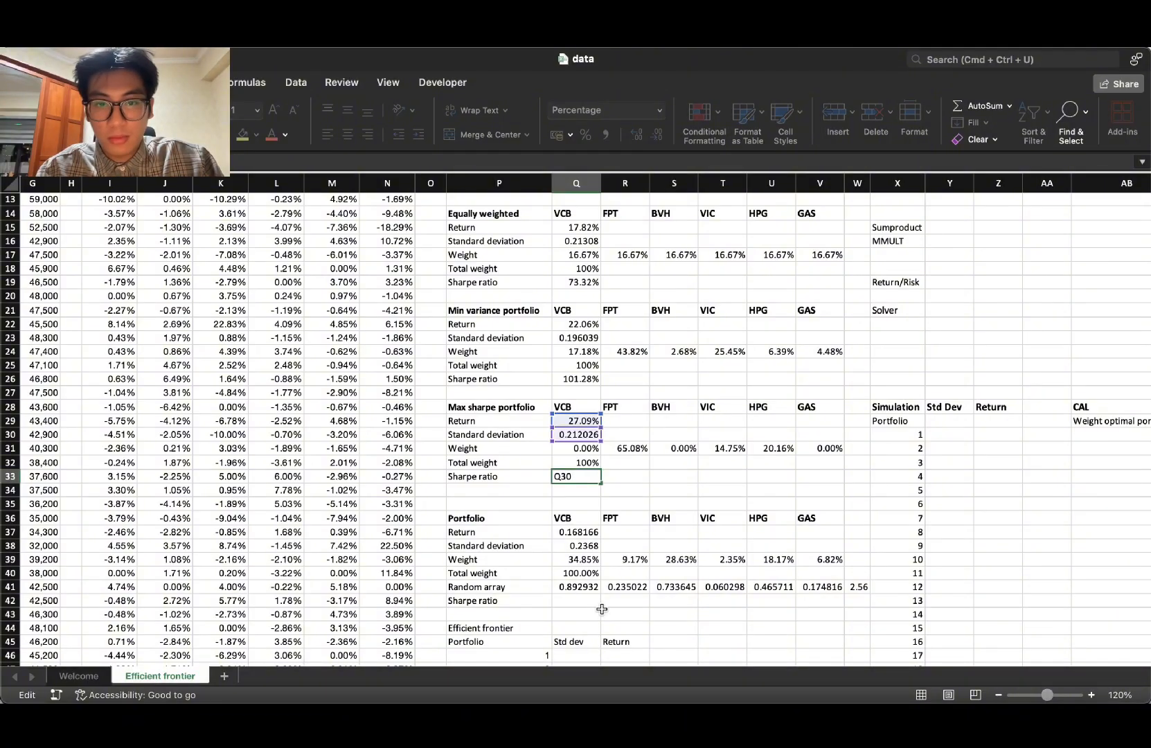
key("Return")
left_click(583, 475)
key("super+c")
left_click(577, 601)
key("super+v")
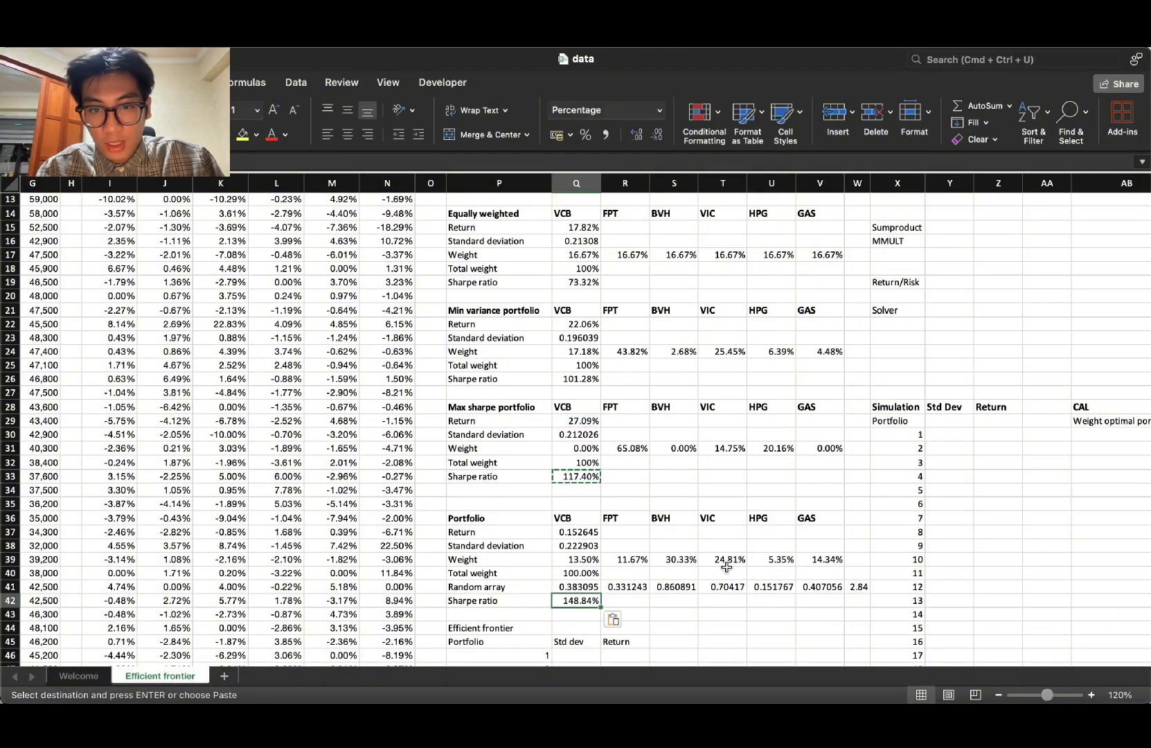
left_click(765, 547)
left_click(711, 530)
left_click(681, 480)
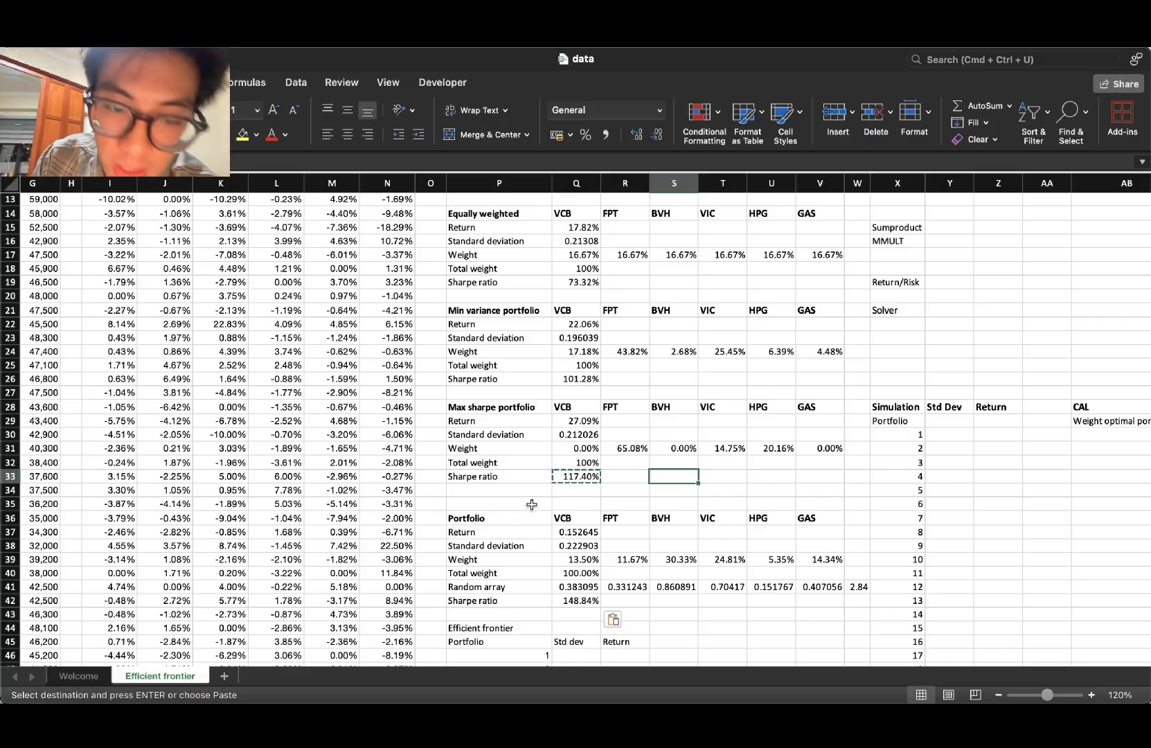
Step: Examine the numbered portfolio list in the Simulation column from its first row to its last
scroll(349, 667, "right", 2)
scroll(350, 667, "right", 5)
left_click(558, 434)
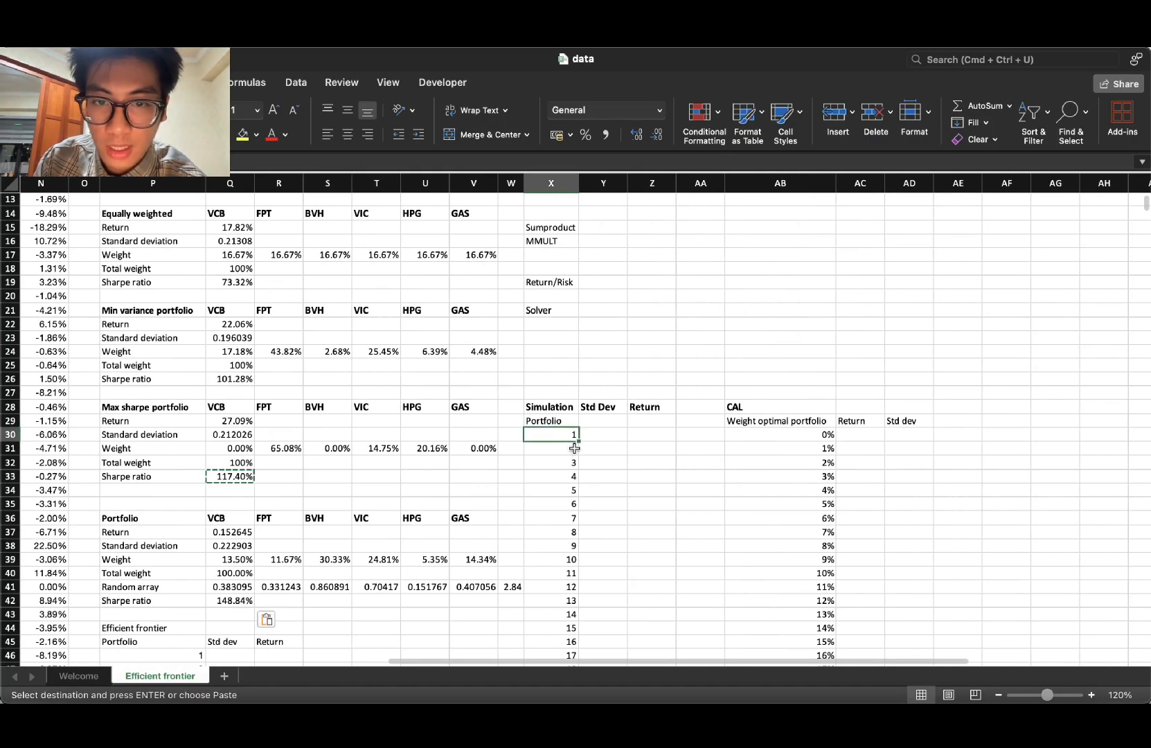
key("super+Down")
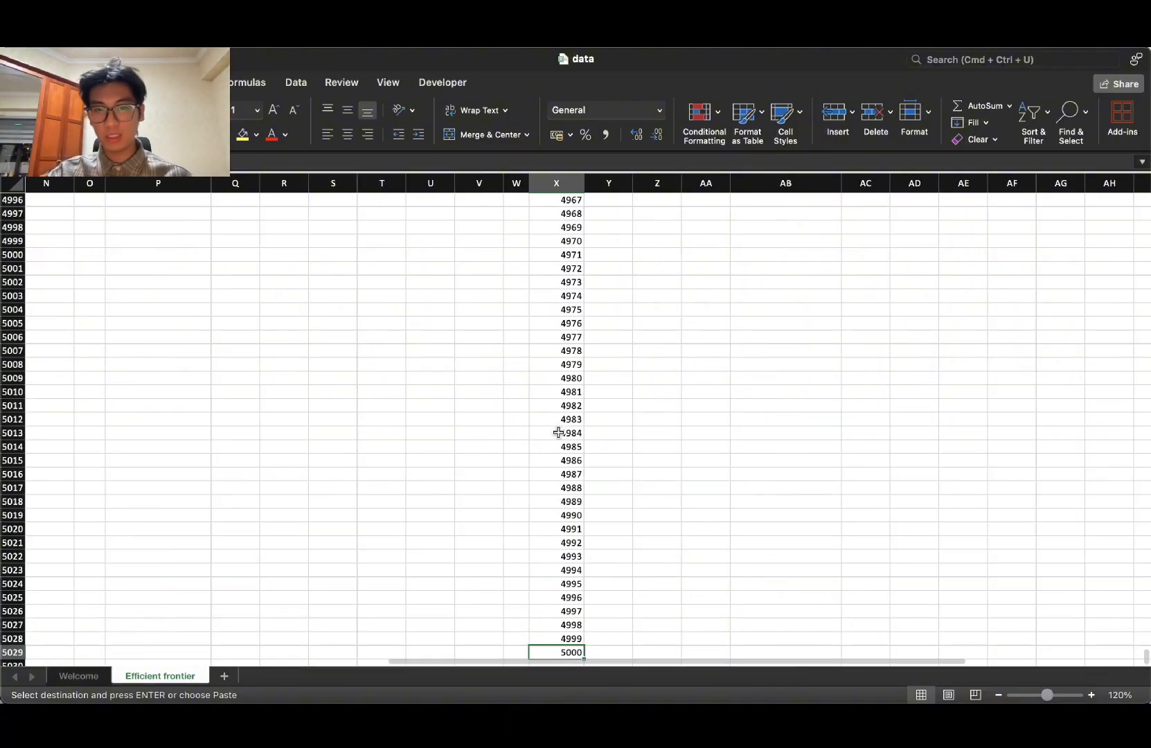
key("super+Up")
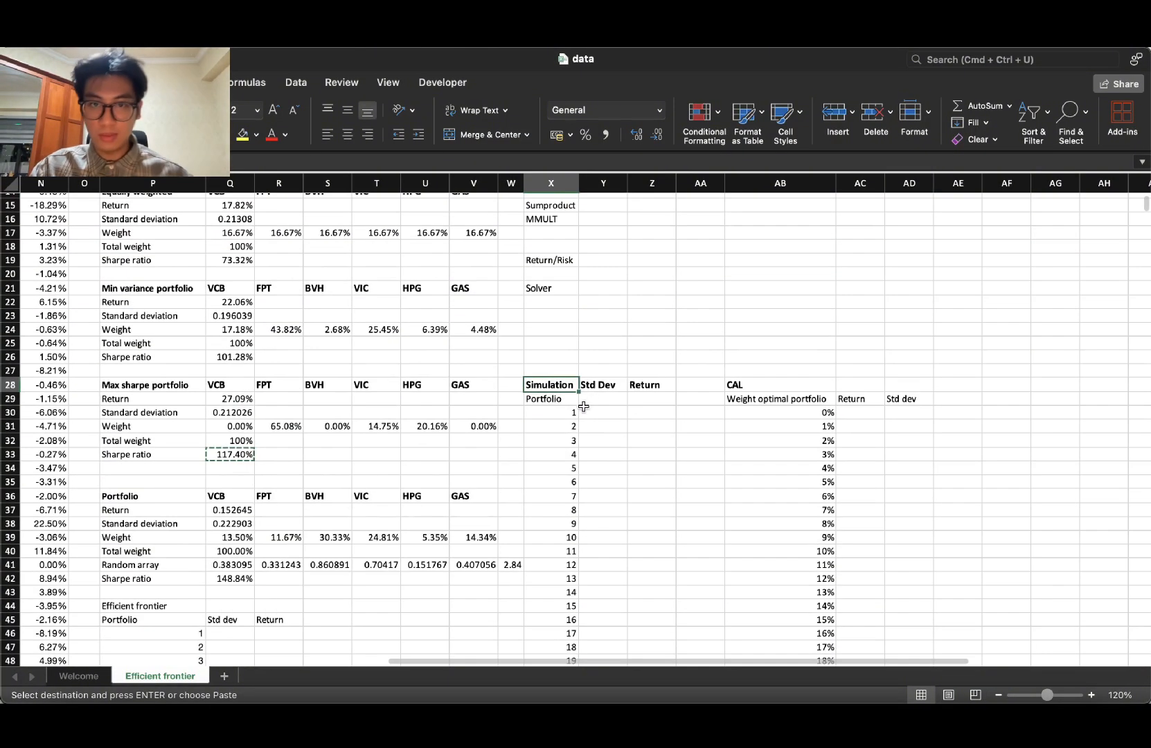
key("Down")
key("Down")
key("Down")
key("Down")
Step: Link the Simulation table's Std Dev cell Y29 to the Portfolio block's standard deviation in Q38
left_click(614, 413)
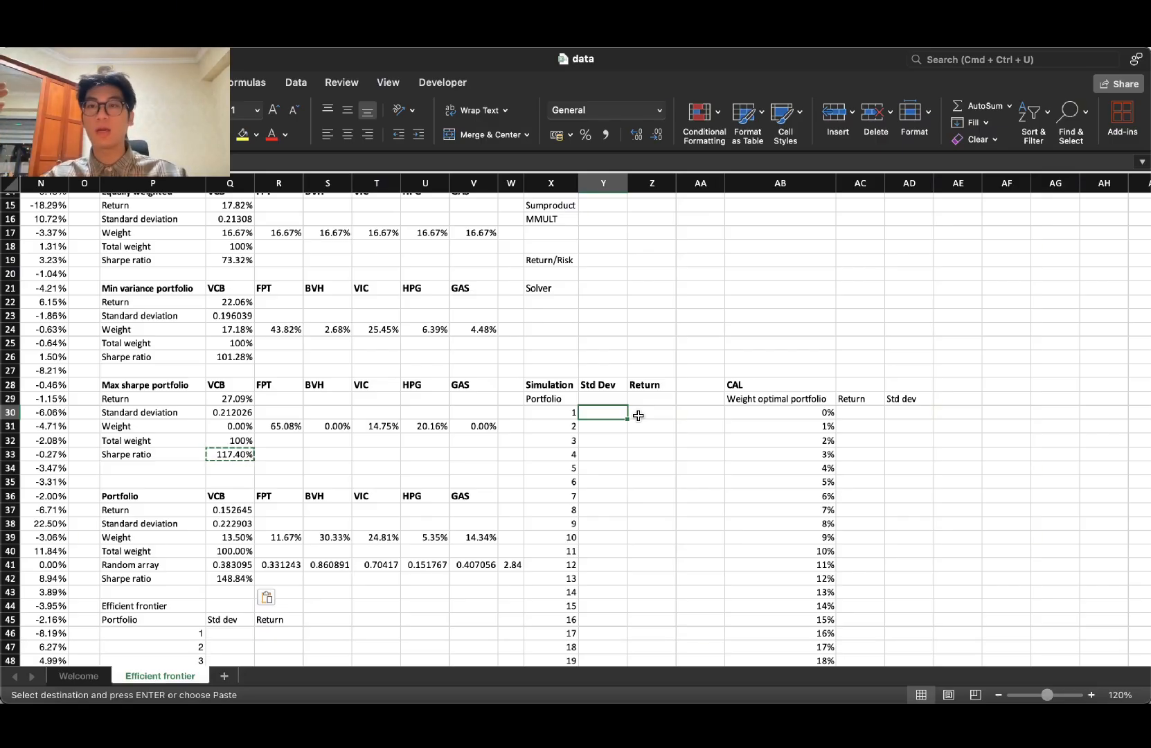
scroll(595, 374, "up", 3)
scroll(606, 391, "down", 3)
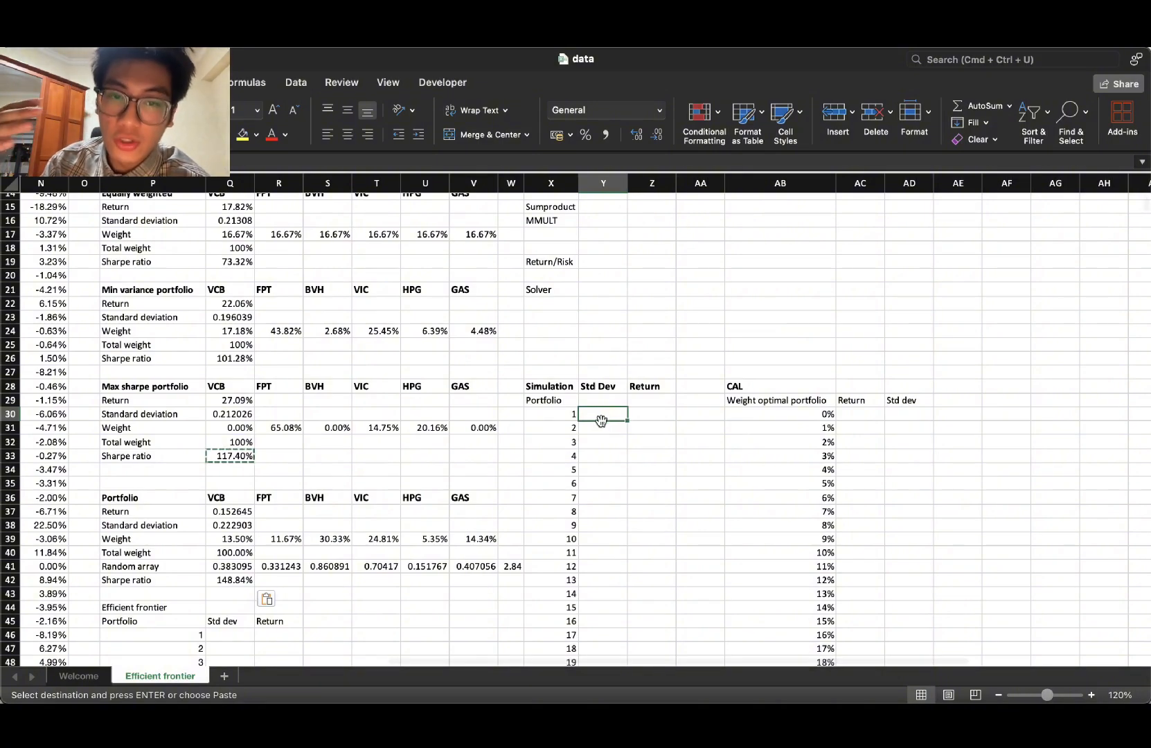
key("Up")
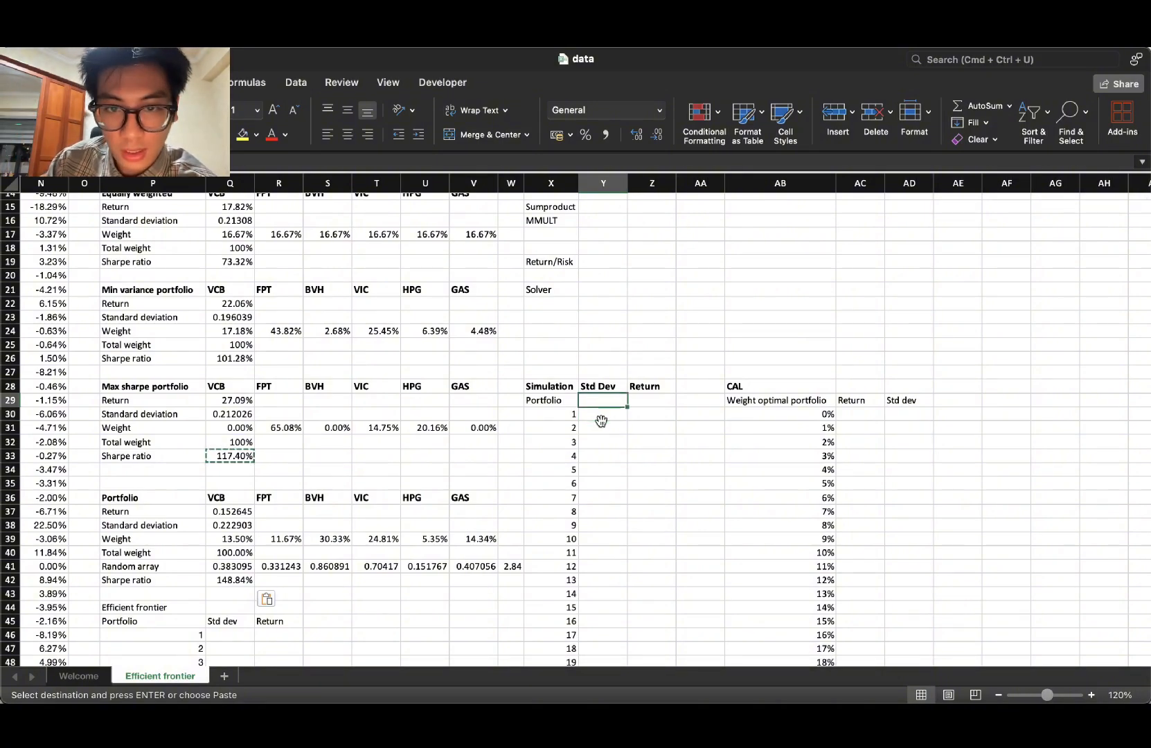
type("=")
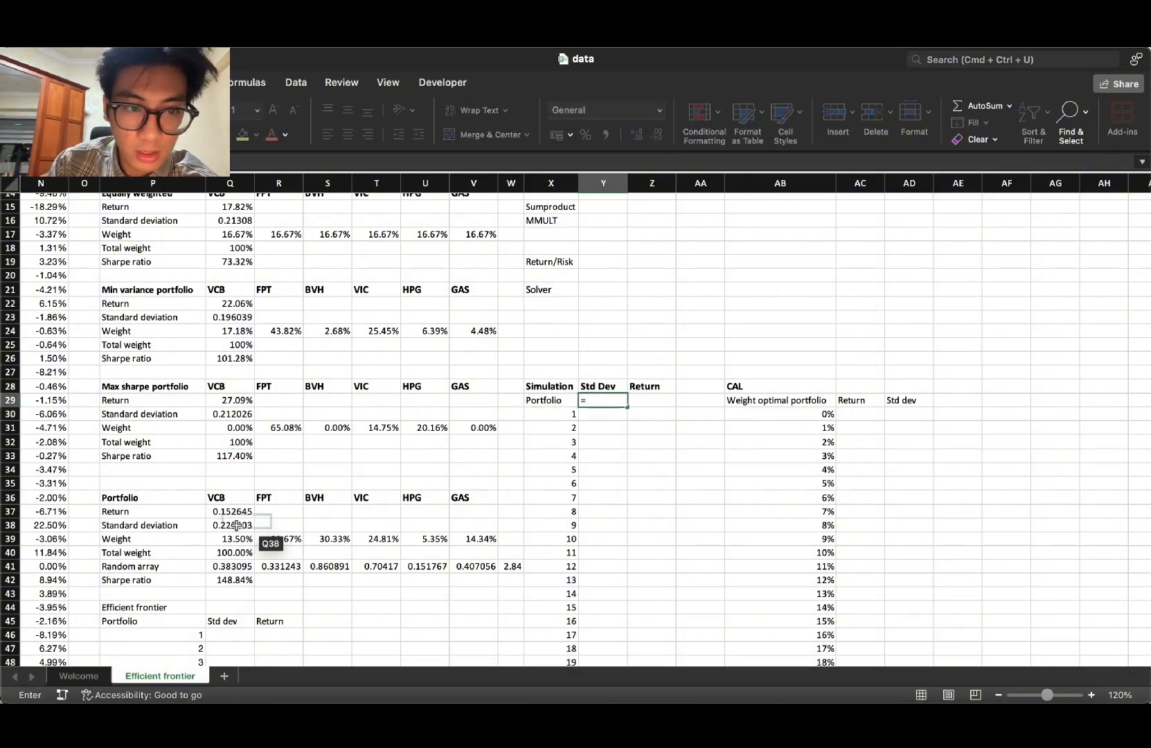
left_click(237, 525)
key("Return")
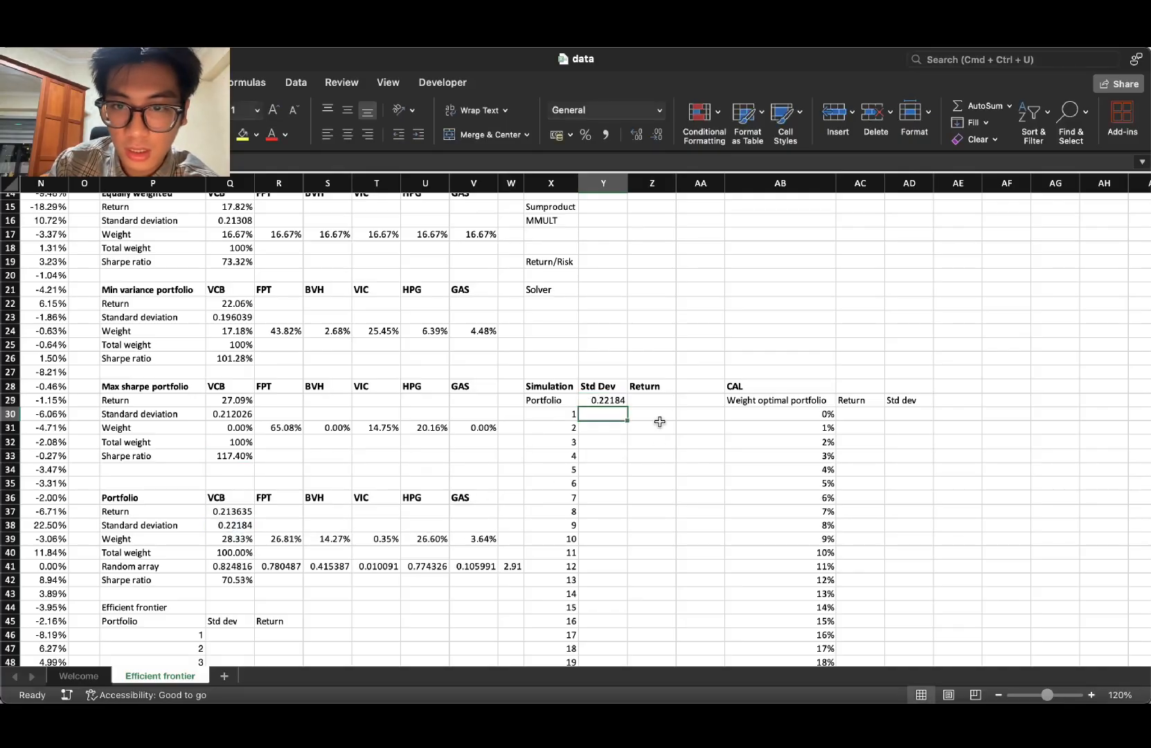
Step: Link the Simulation table's Return cell Z29 to the Portfolio block's return with =Q37
left_click(658, 400)
type("=")
left_click(232, 511)
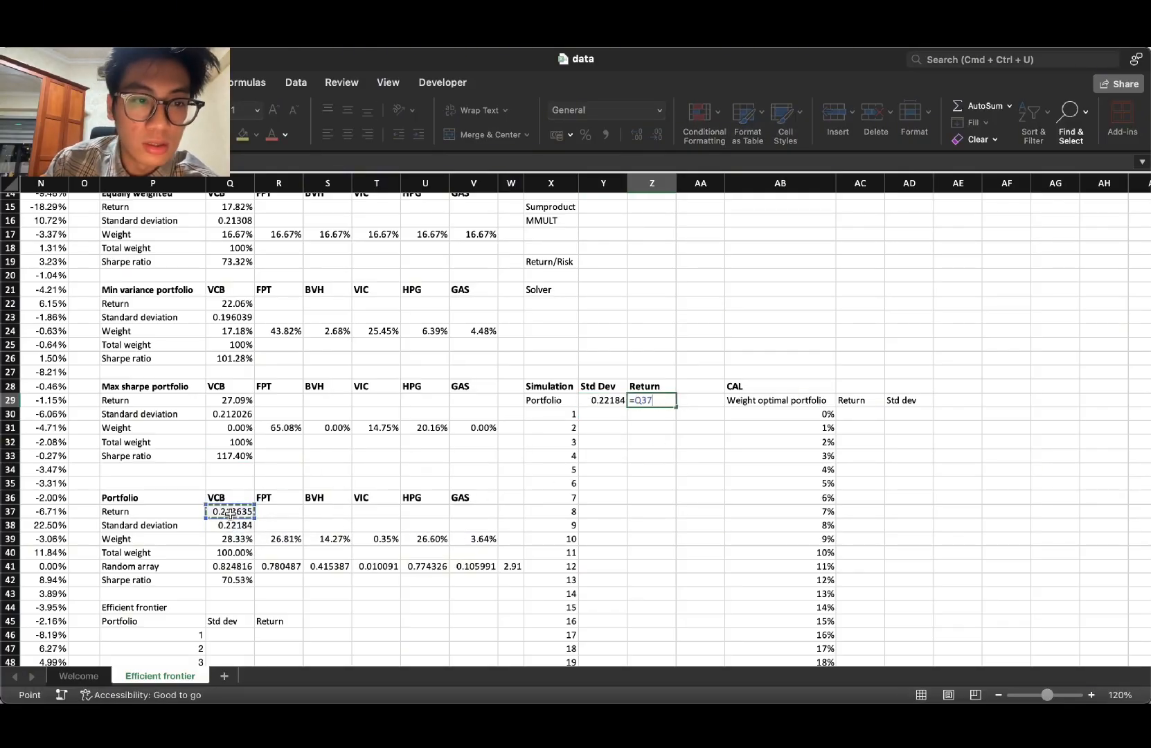
key("Return")
Step: Format the Portfolio return in Q37 and the Simulation return in Z29 as percentages with two decimal places
left_click(226, 516)
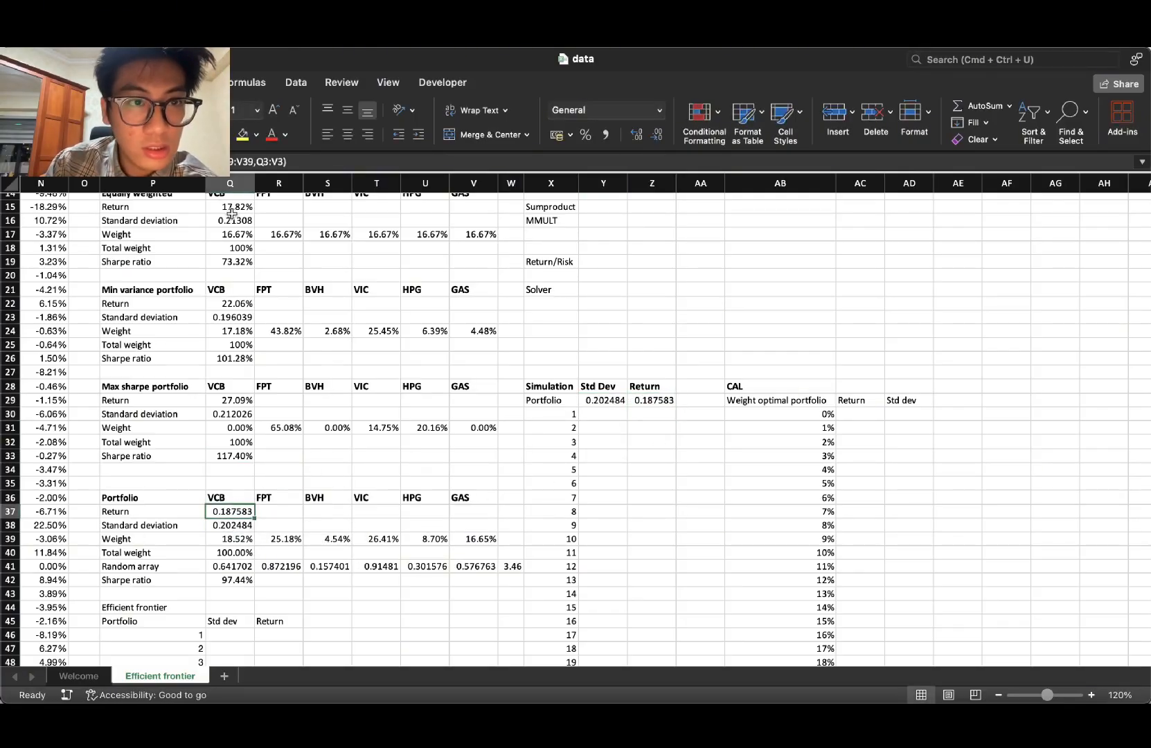
left_click(635, 135)
left_click(635, 135)
left_click(661, 400)
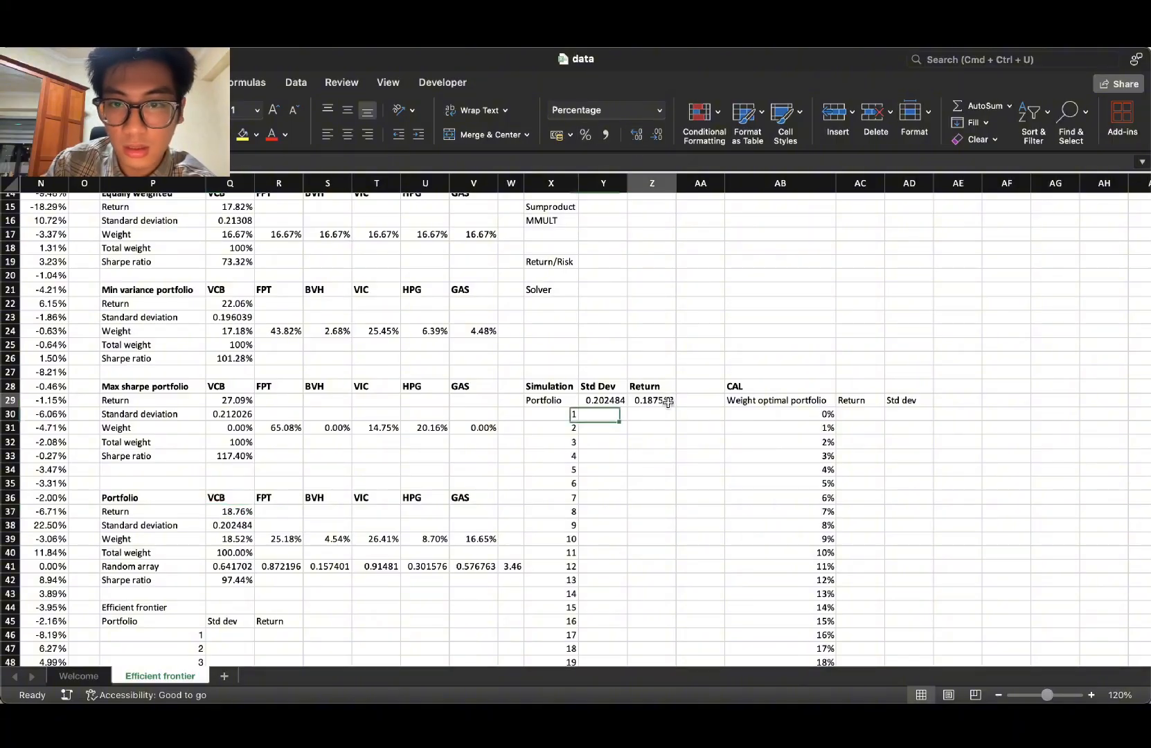
left_click(586, 135)
left_click(635, 135)
left_click(635, 135)
left_click(598, 416)
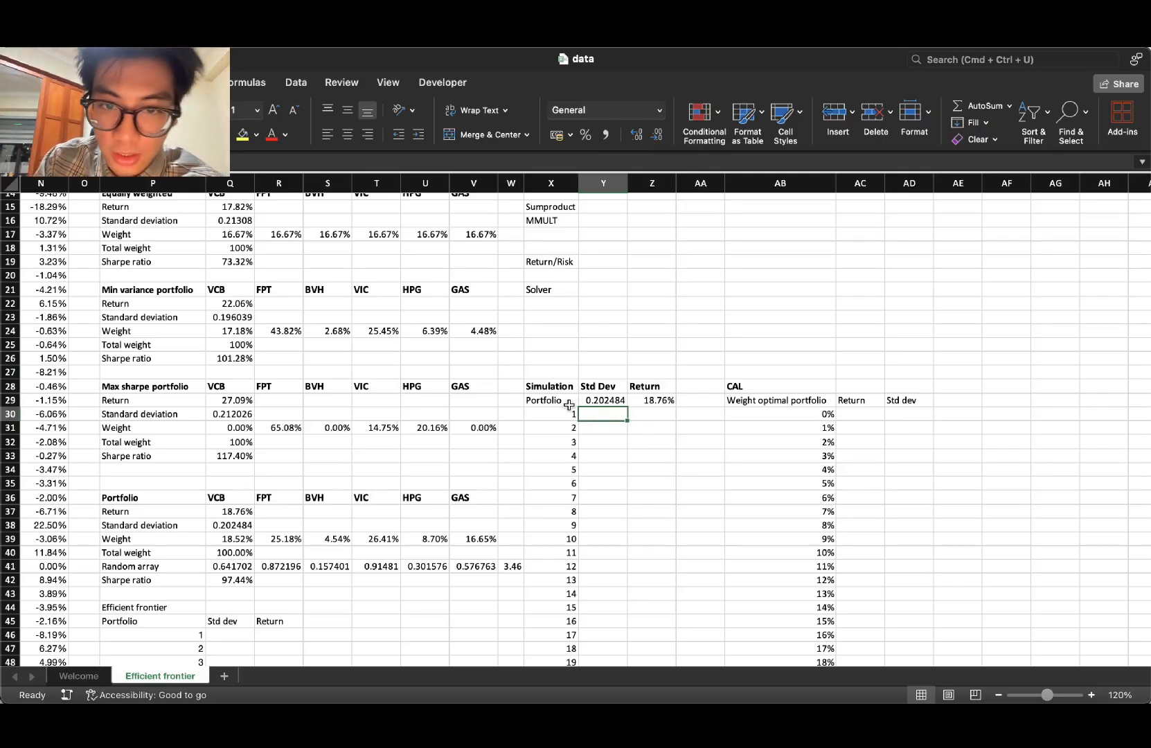
left_click(386, 83)
left_click(303, 84)
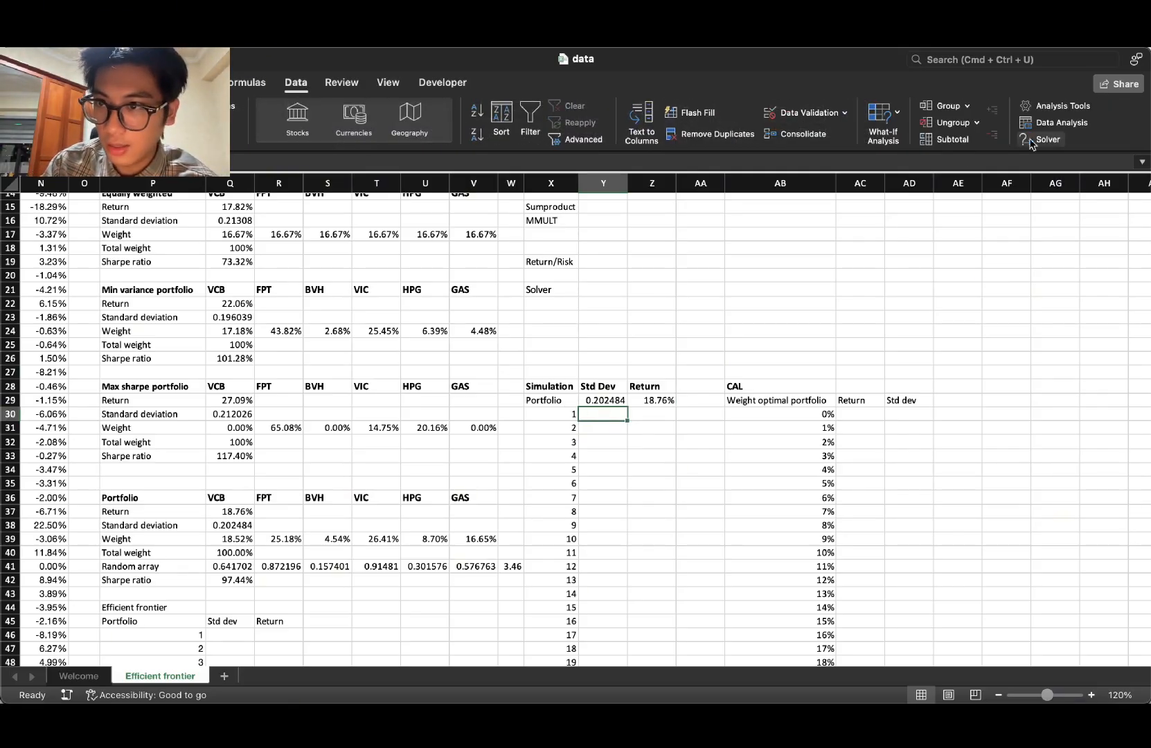
left_click(879, 138)
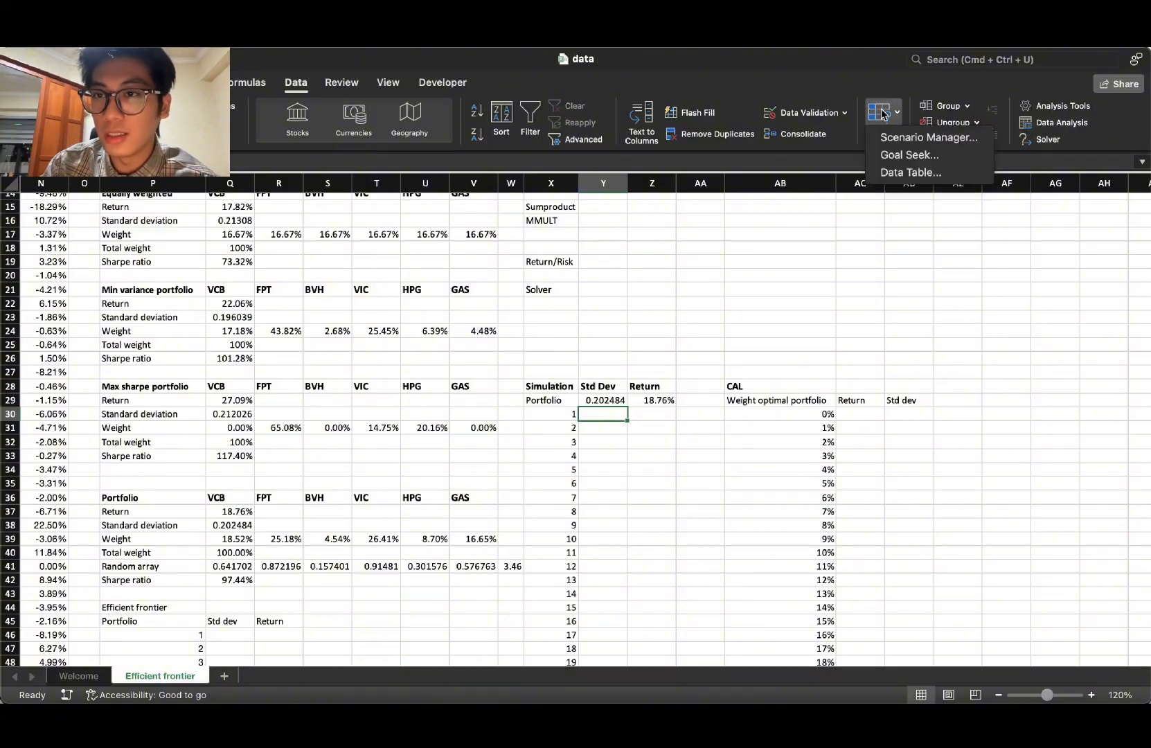
left_click(907, 173)
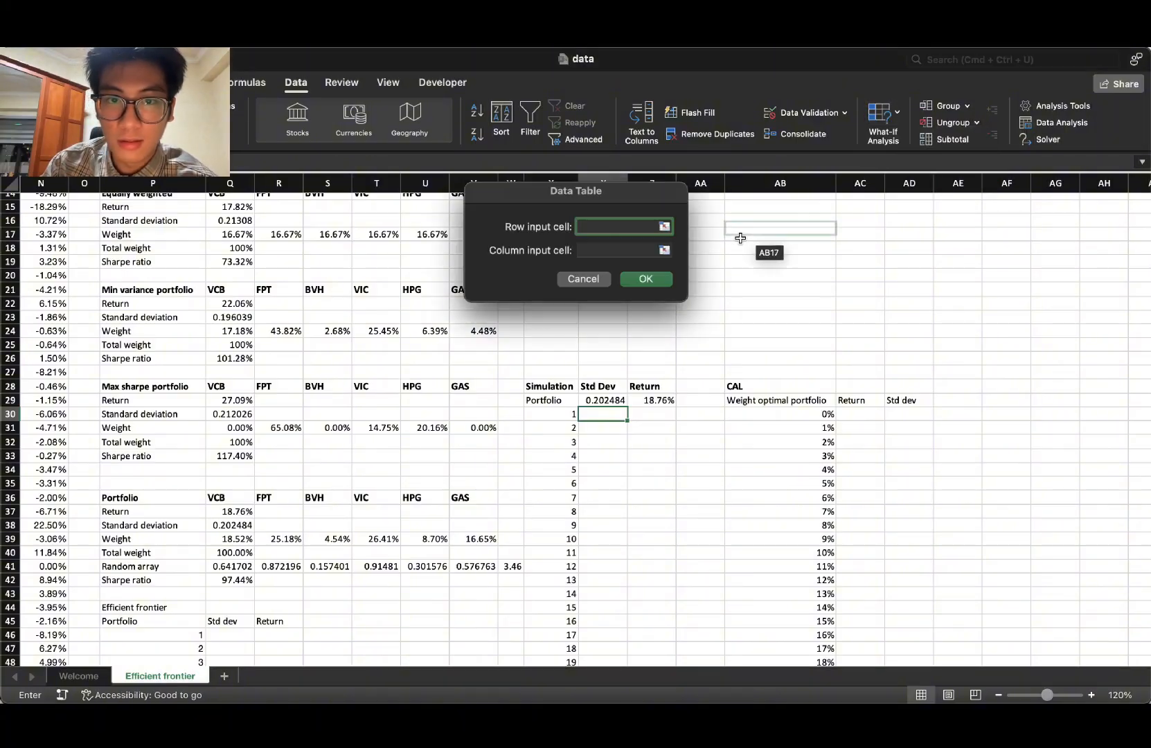
left_click(583, 279)
Step: Create a what-if Data Table over X29:Z5029 with the empty cell $AA$22 as column input cell and no row input cell
left_click_drag(542, 400, 658, 400)
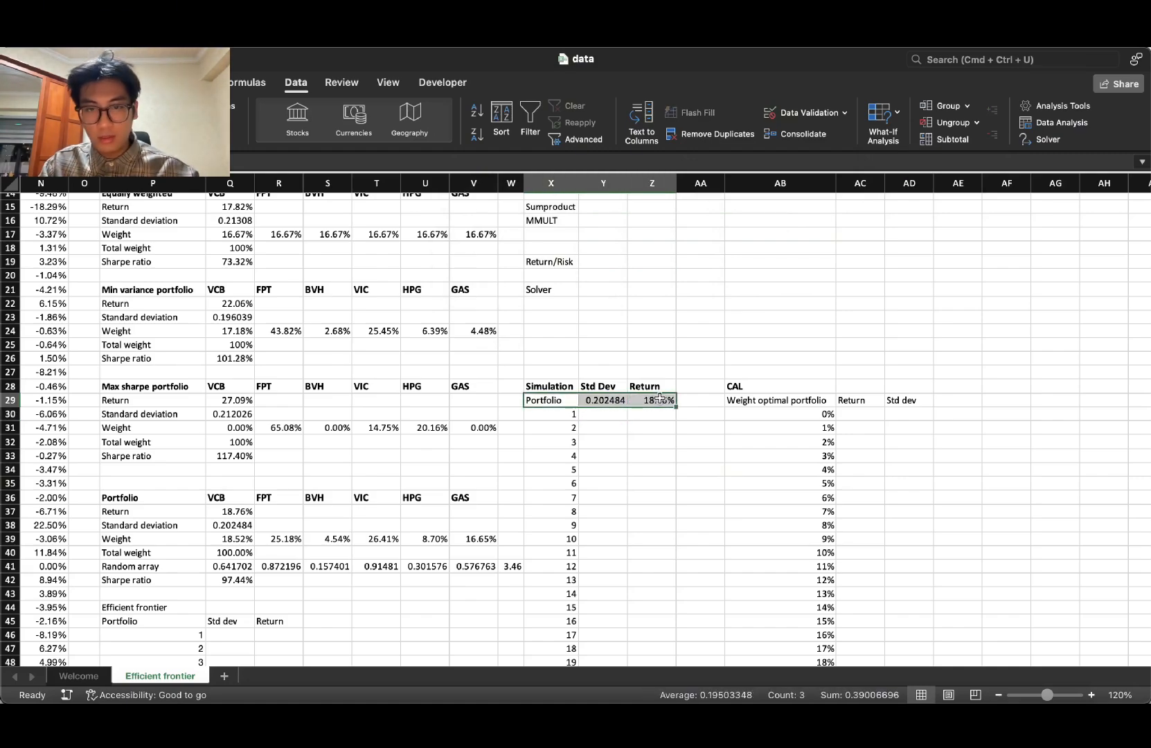
key("ctrl+shift+Down")
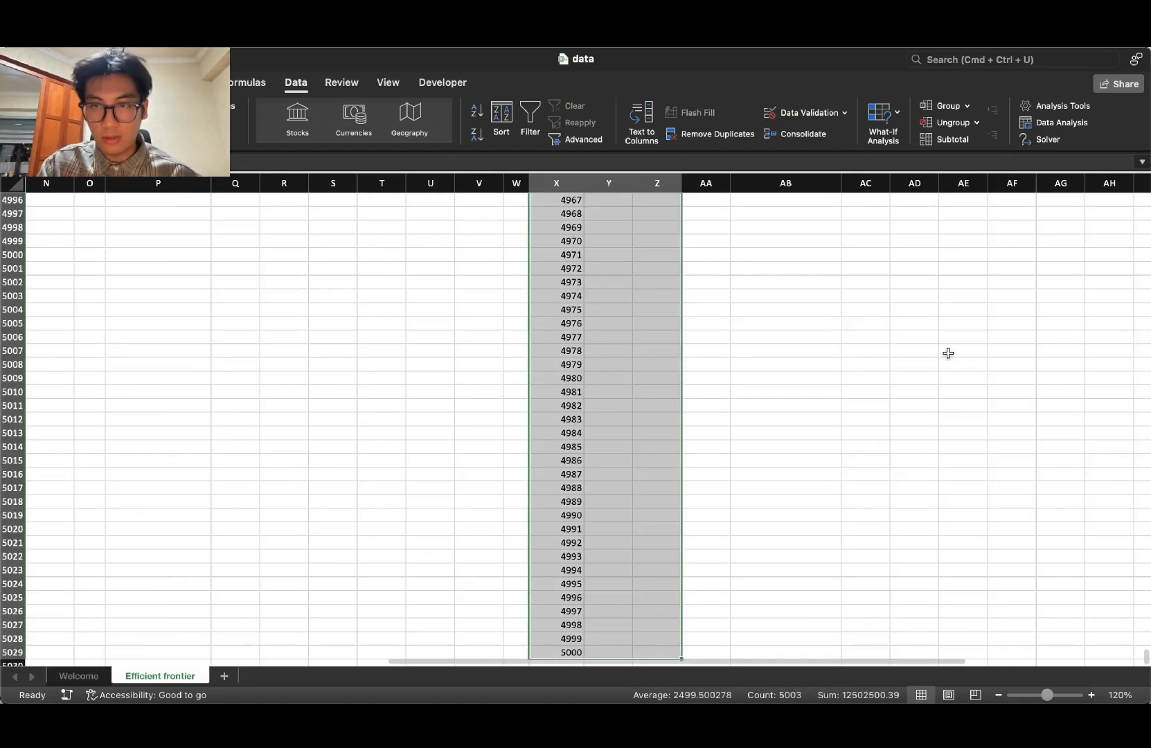
scroll(897, 324, "up", 7)
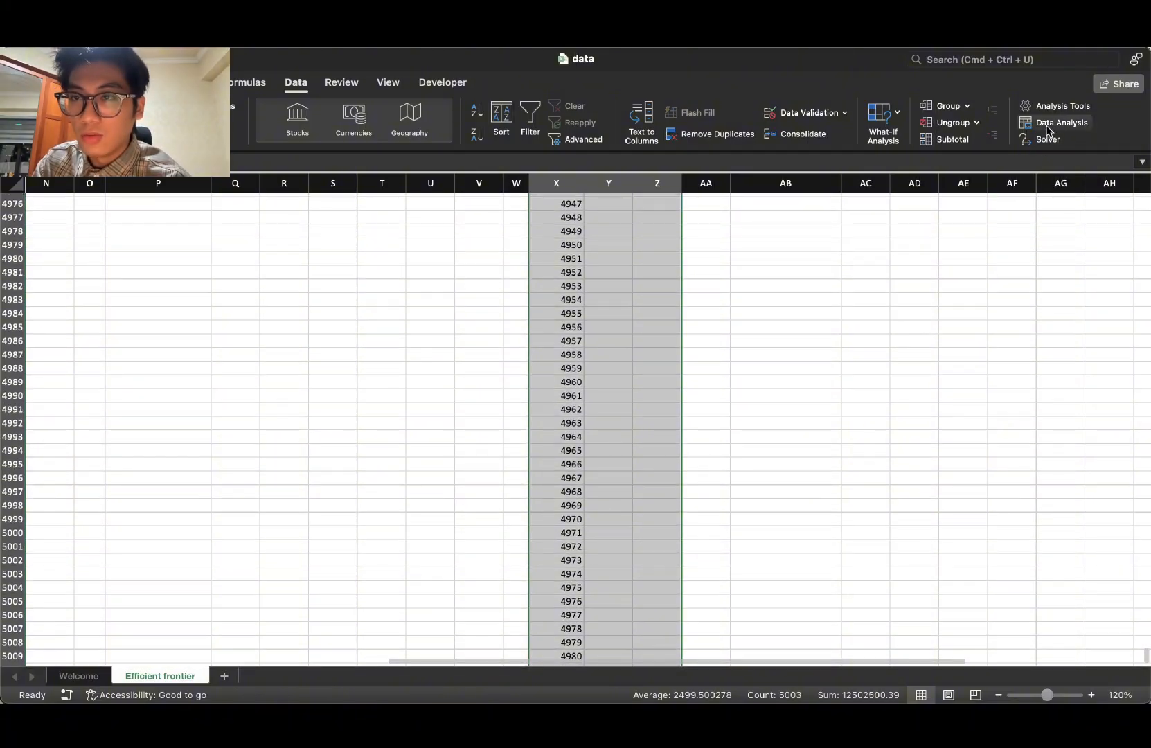
left_click(882, 118)
left_click(895, 173)
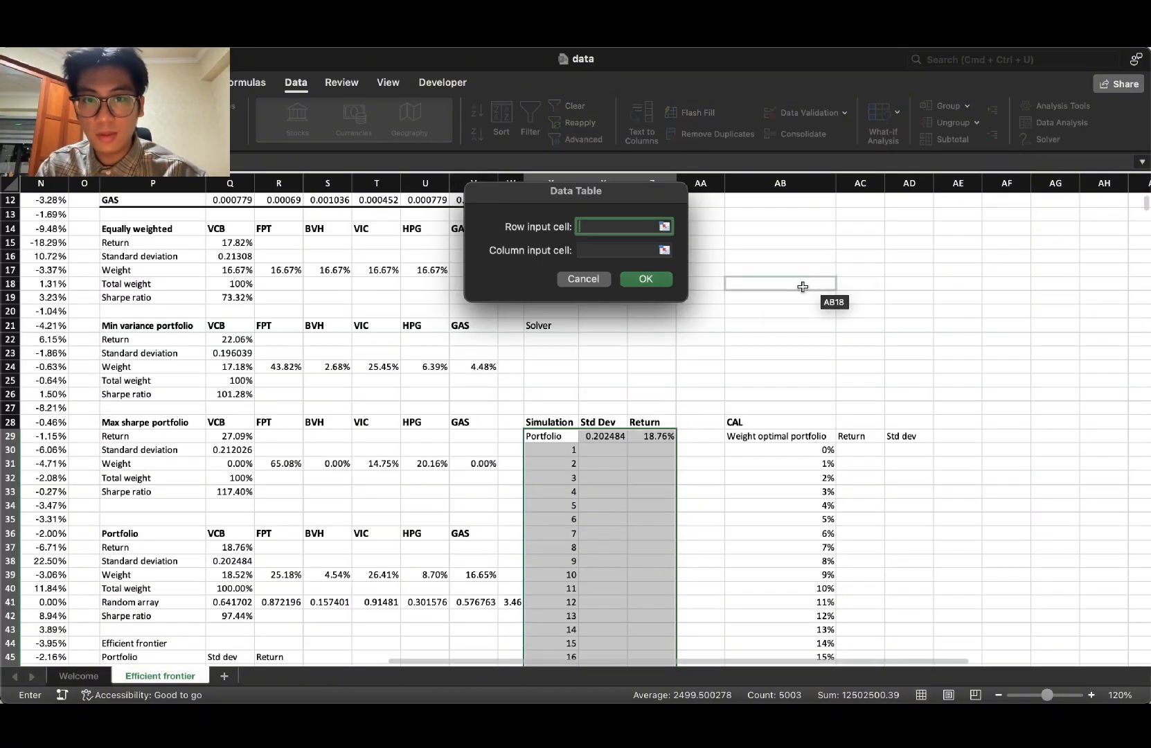
left_click(610, 252)
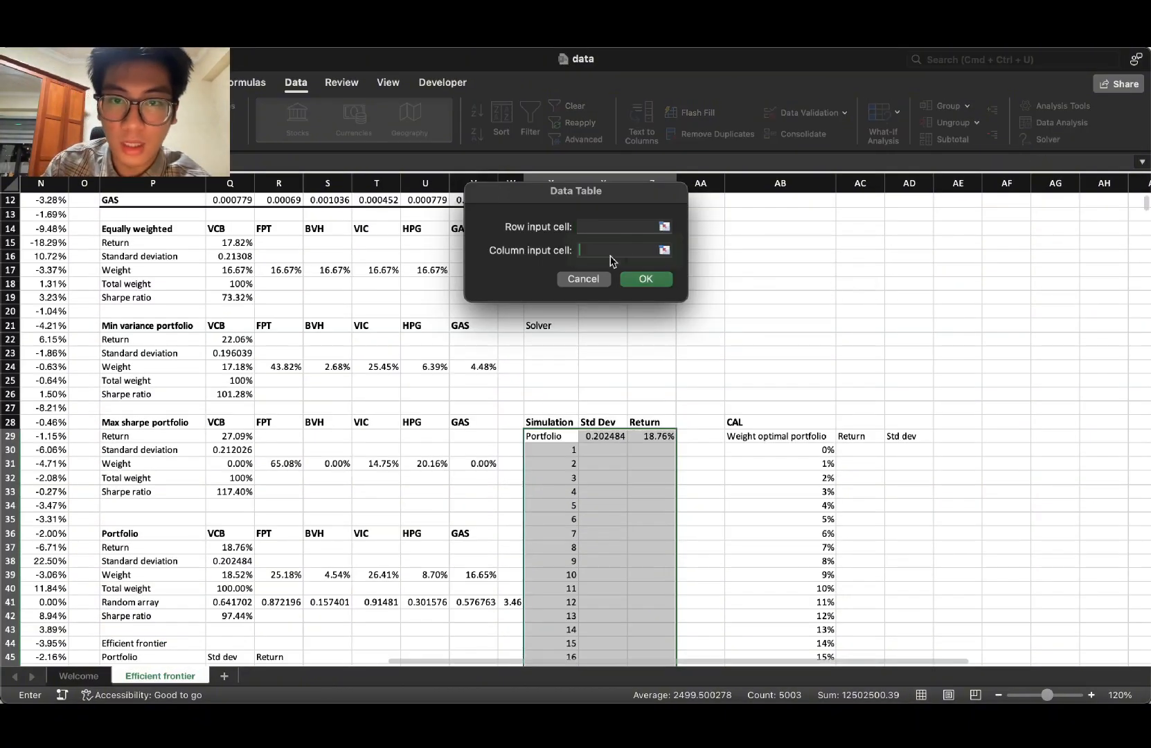
left_click(700, 339)
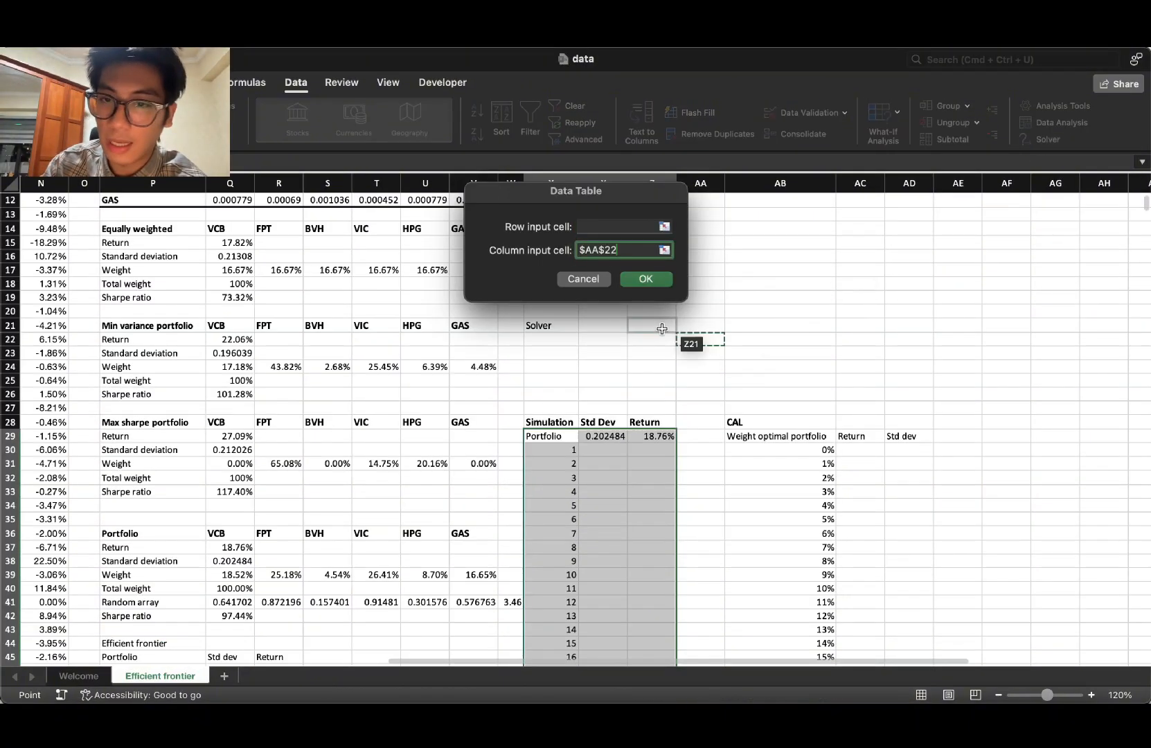
left_click(650, 279)
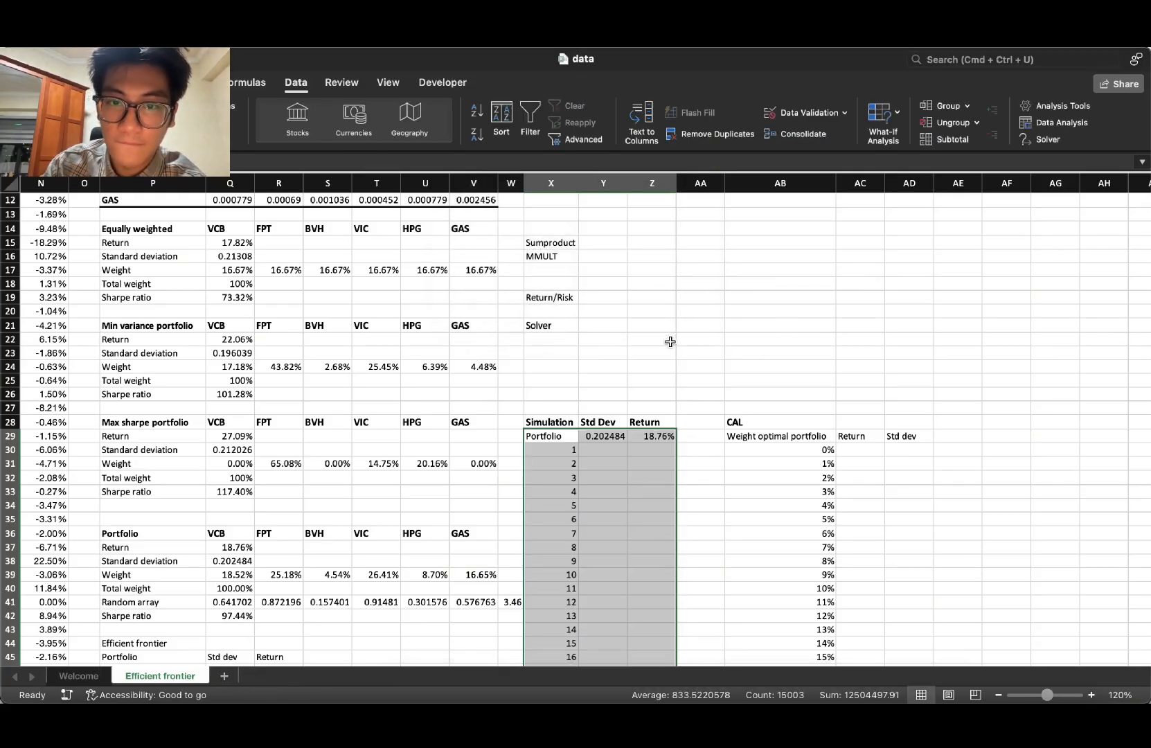
Step: Examine the simulated Std Dev and Return values filled in for the portfolios in the Simulation table
scroll(670, 342, "down", 5)
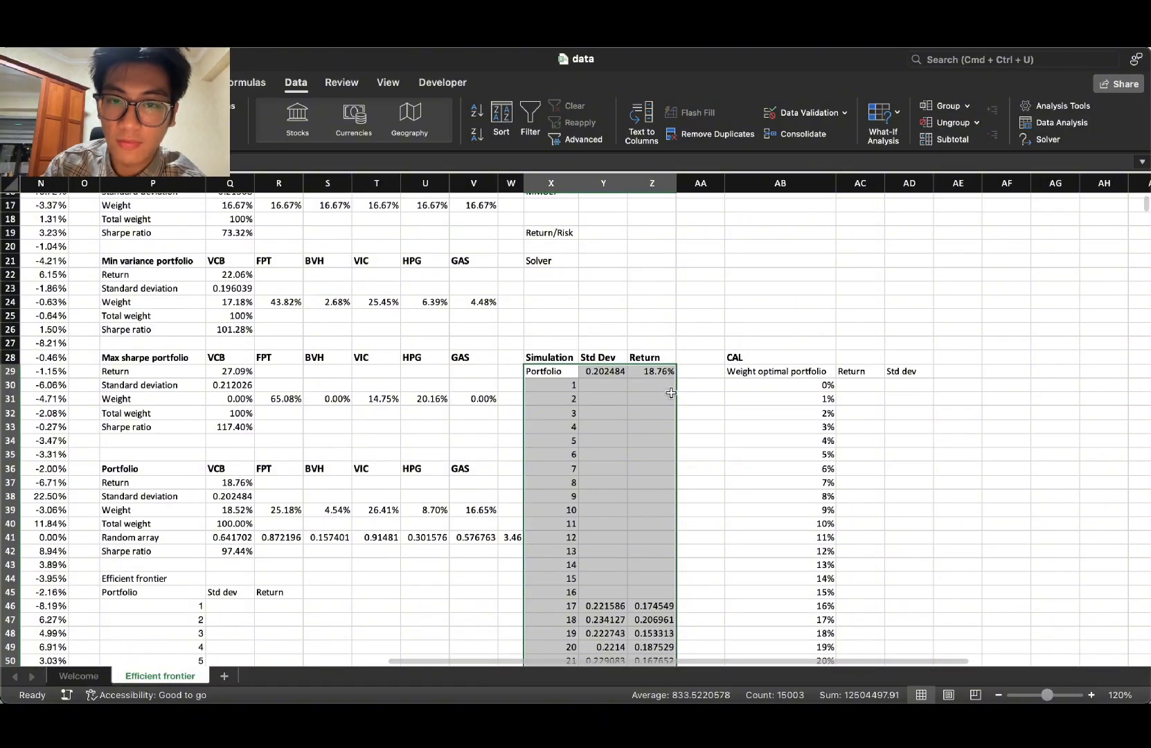
scroll(651, 371, "up", 10)
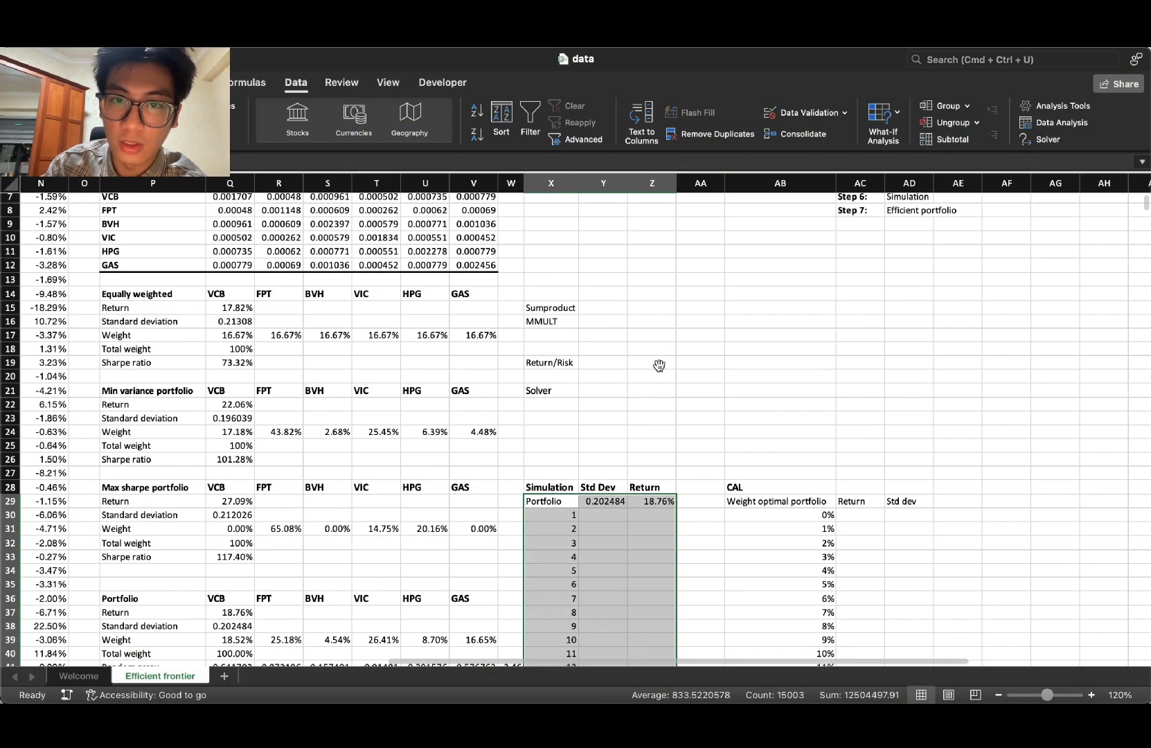
scroll(660, 362, "down", 10)
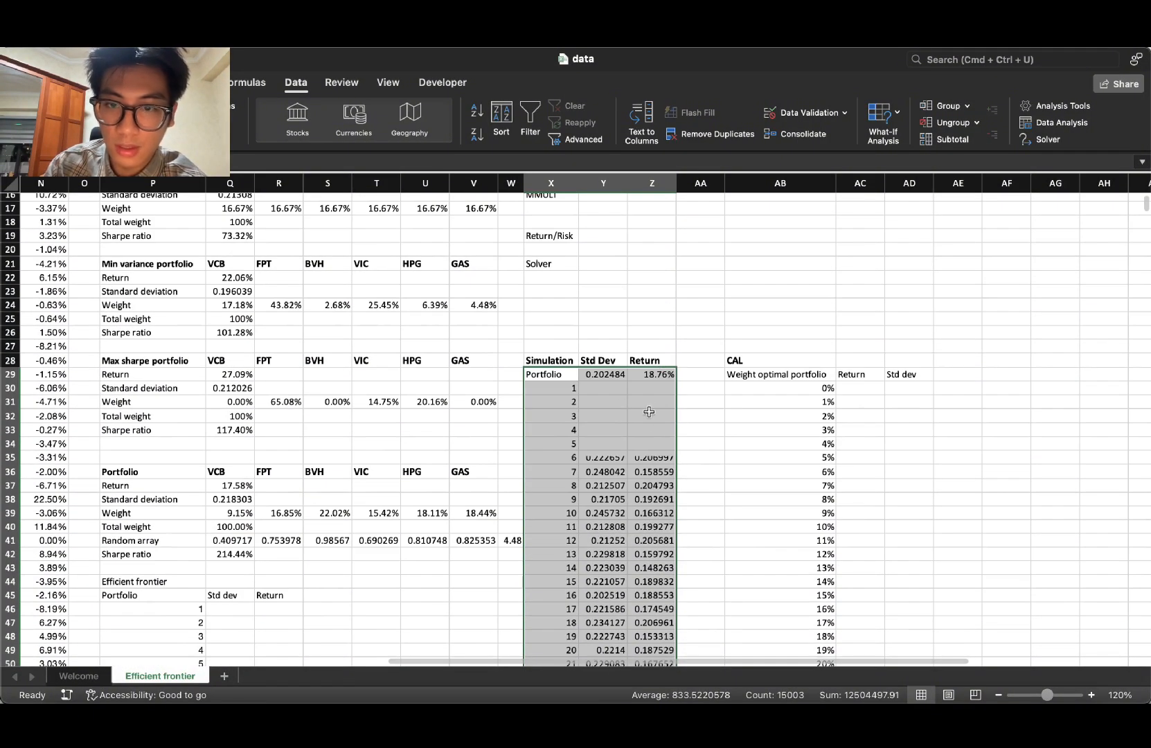
scroll(649, 412, "down", 7)
scroll(656, 403, "up", 3)
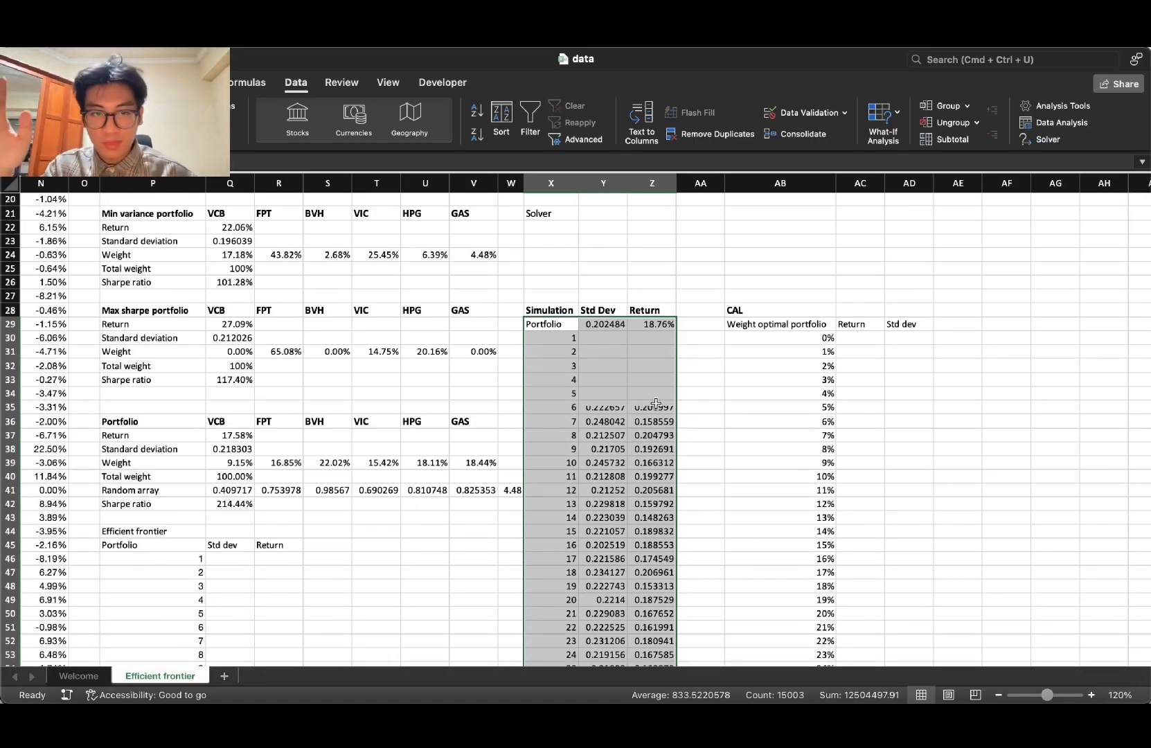
left_click(664, 335)
scroll(656, 408, "down", 6)
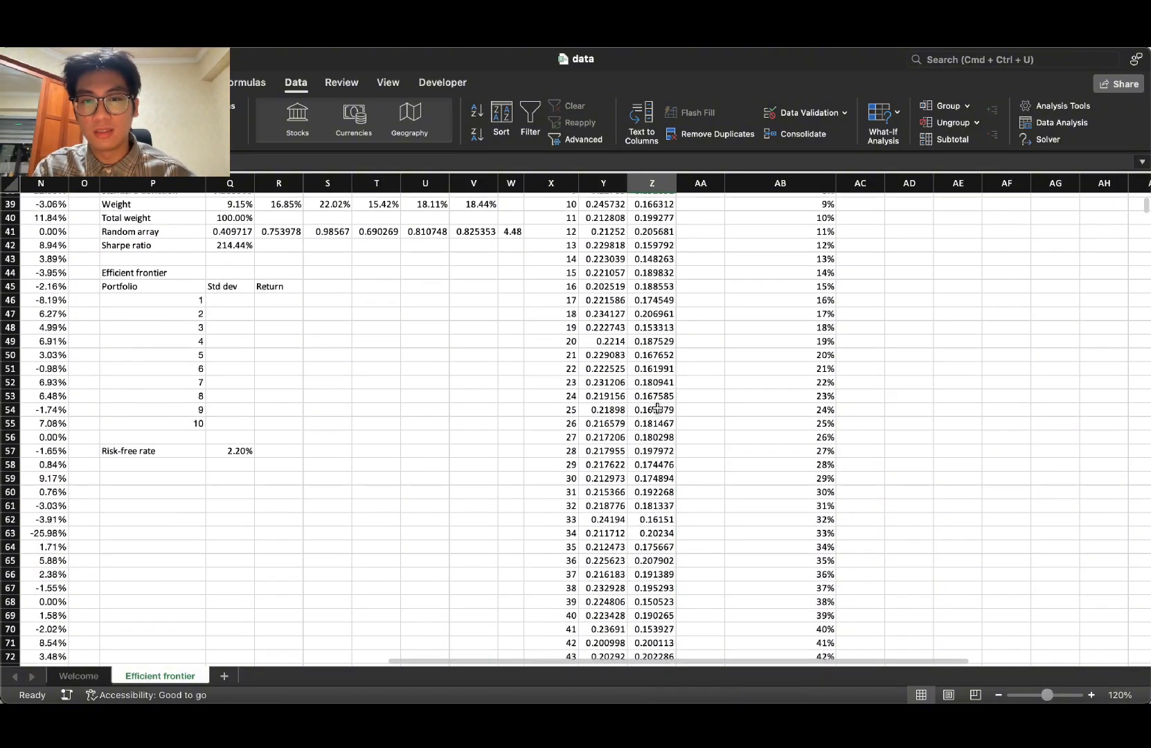
scroll(656, 409, "down", 5)
scroll(662, 430, "up", 15)
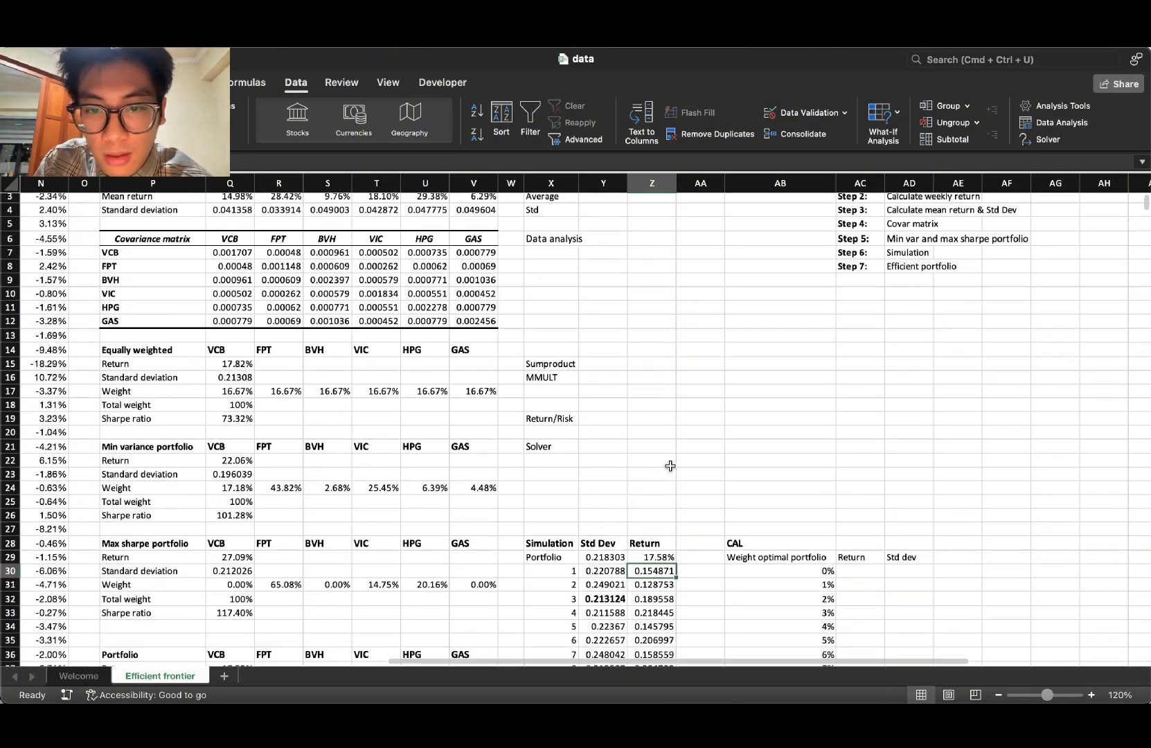
Step: Remove the bold formatting from the Std Dev value in Y32 of the Simulation table
scroll(669, 466, "down", 2)
left_click(616, 516)
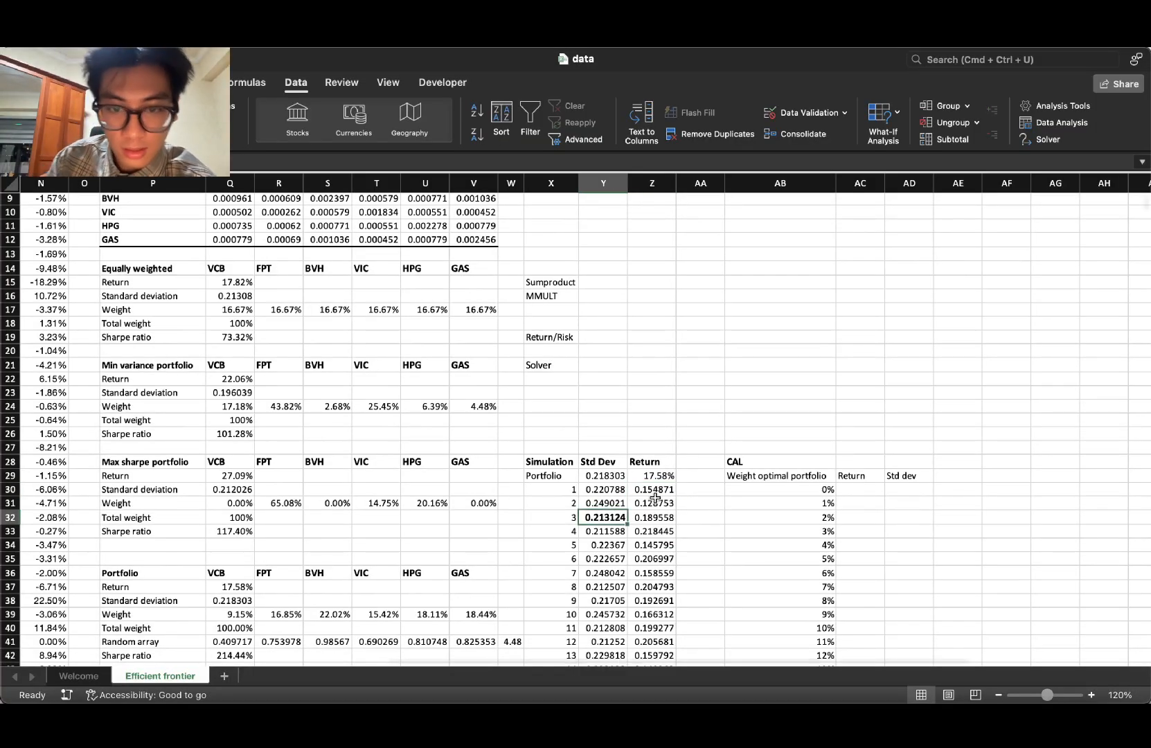
left_click(613, 478)
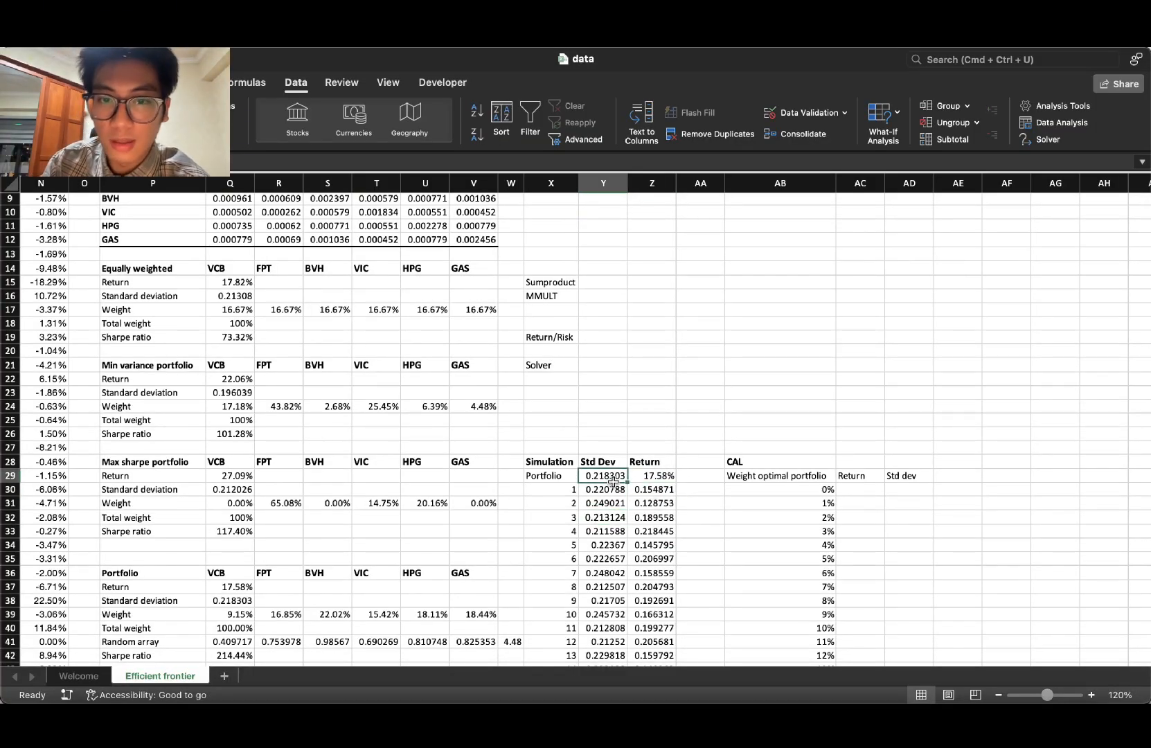
Step: Copy the percentage format of Z29 to the whole of column Z and make the Return header in Z28 bold again
left_click(662, 477)
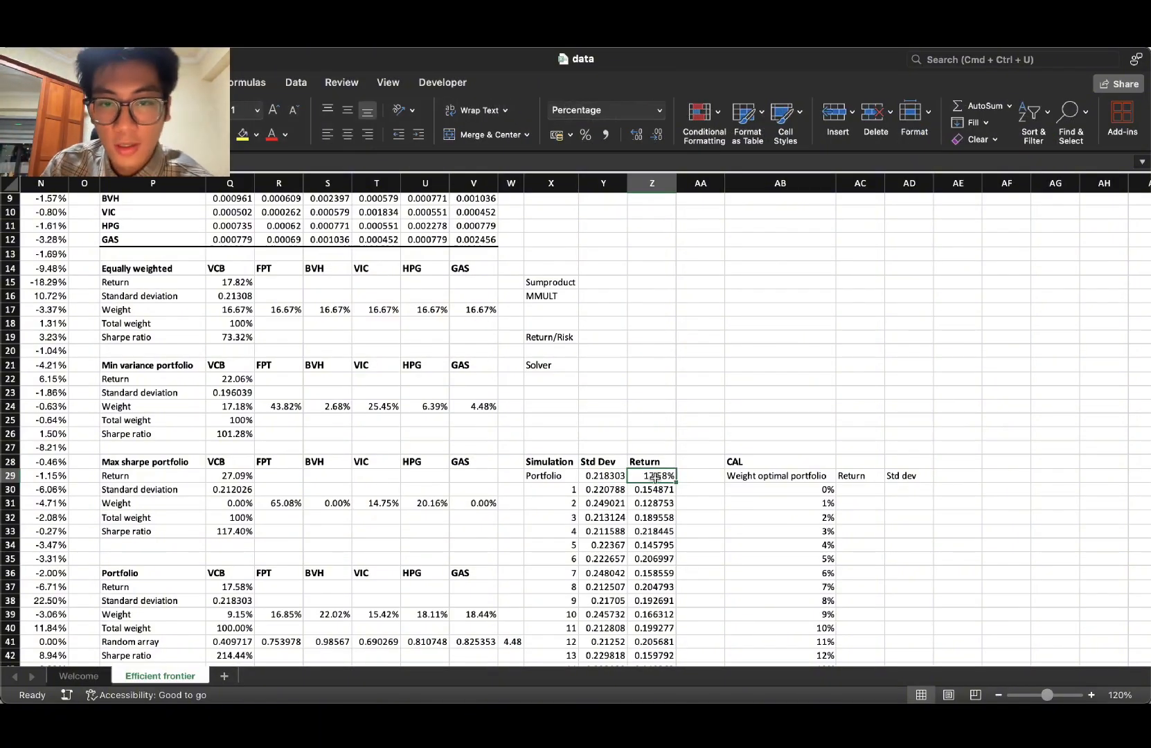
left_click(68, 140)
left_click(660, 186)
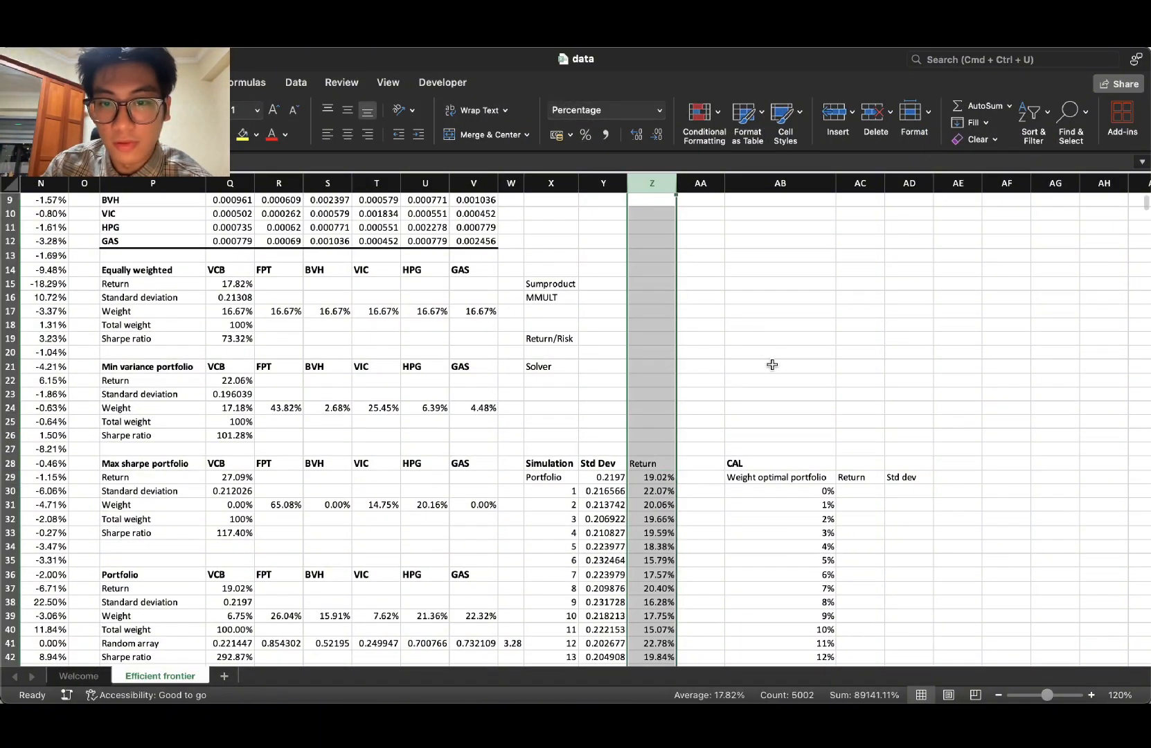
left_click(770, 376)
left_click(651, 463)
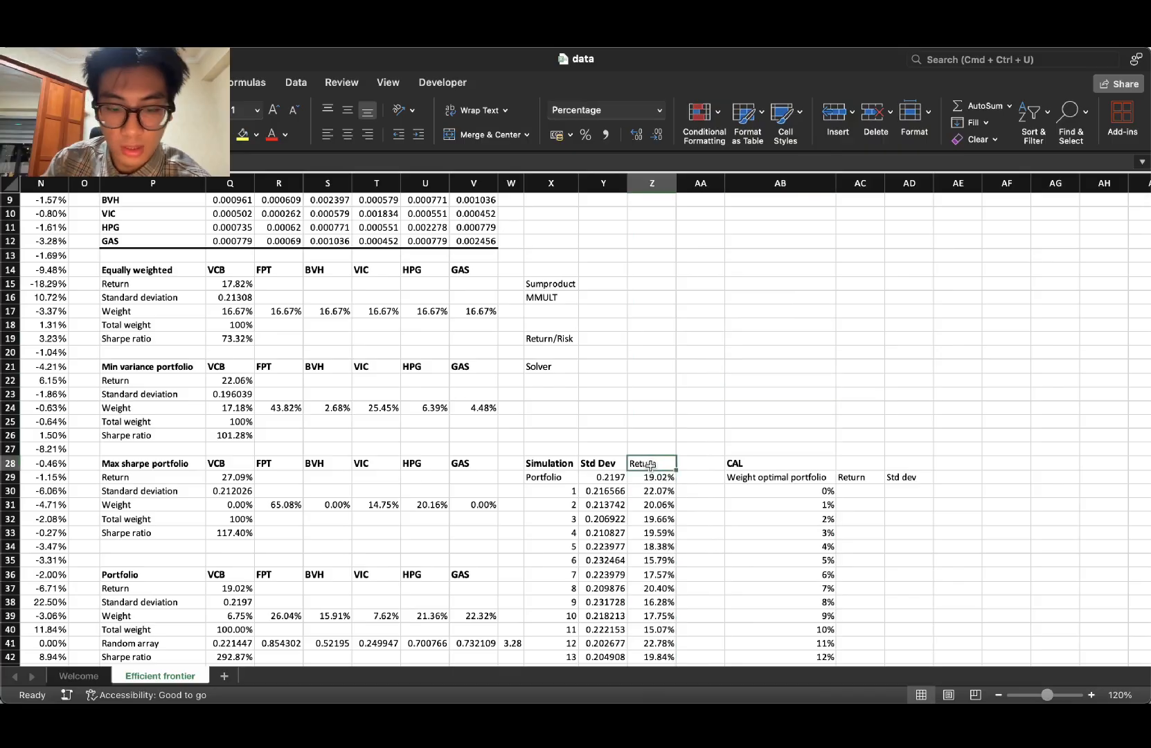
Step: Try copying the formatting of Y29 to the whole of column Y with a bold Std Dev header, and undo it
left_click(603, 477)
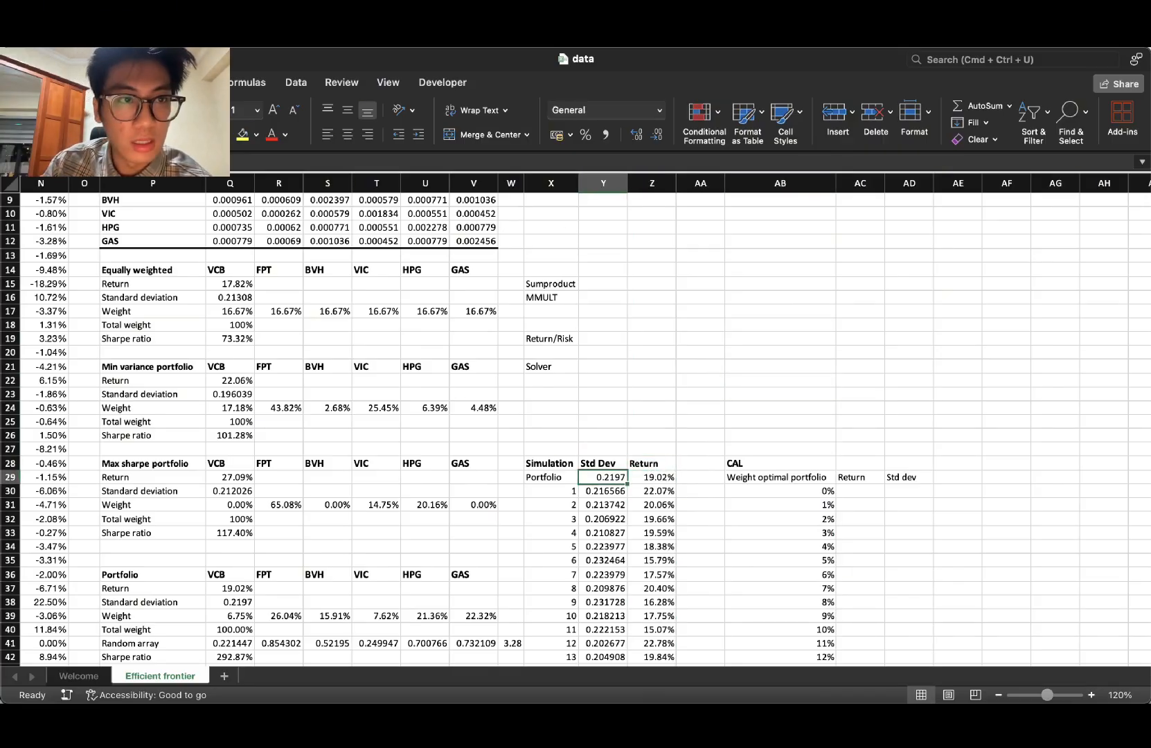
left_click(67, 140)
left_click(603, 183)
left_click(700, 352)
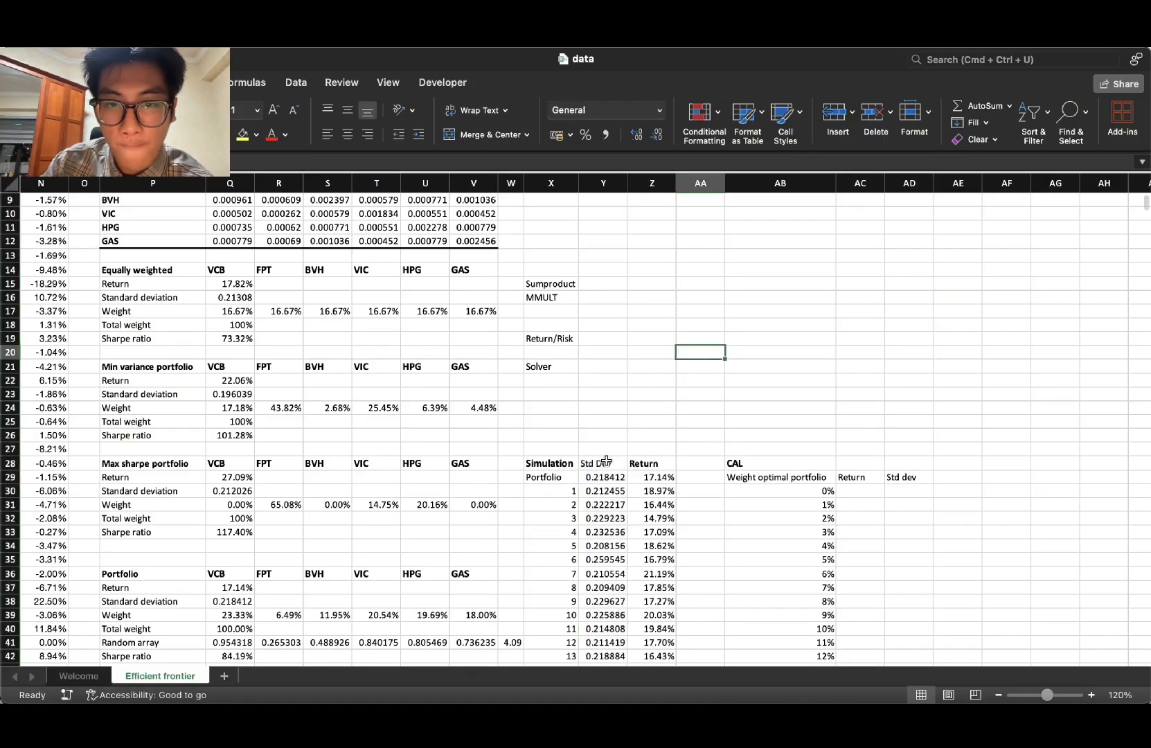
left_click(606, 461)
key("super+z")
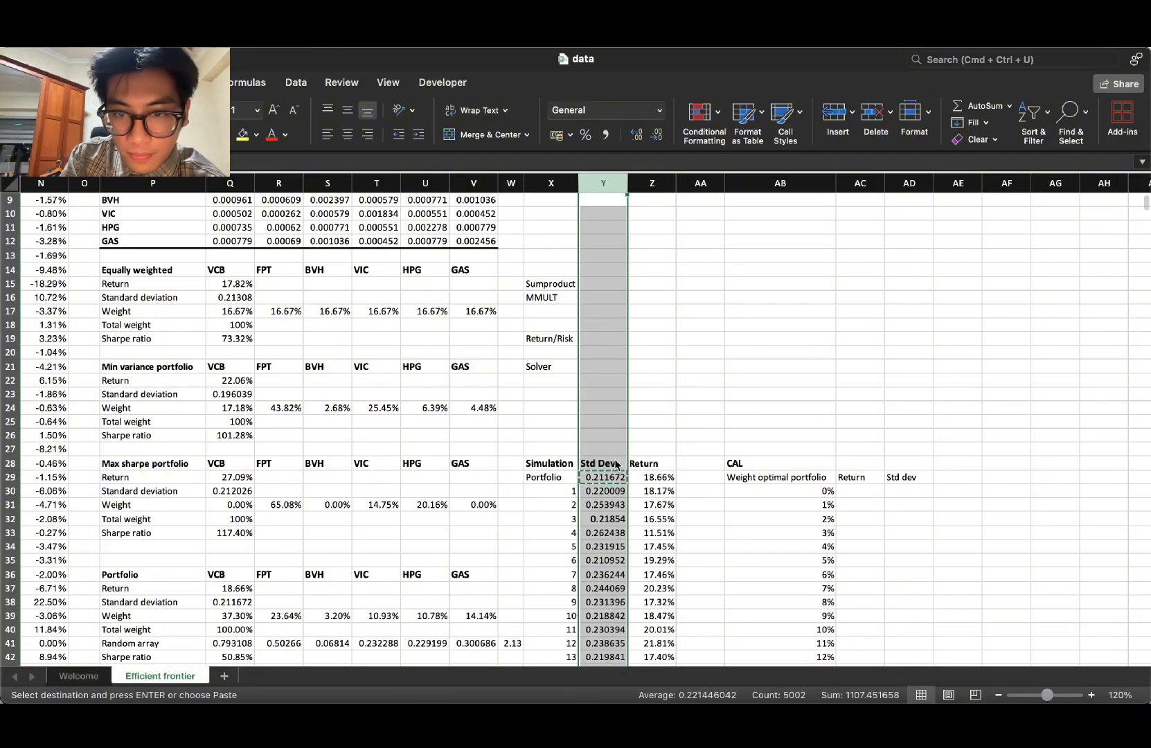
key("super+b")
key("super+z")
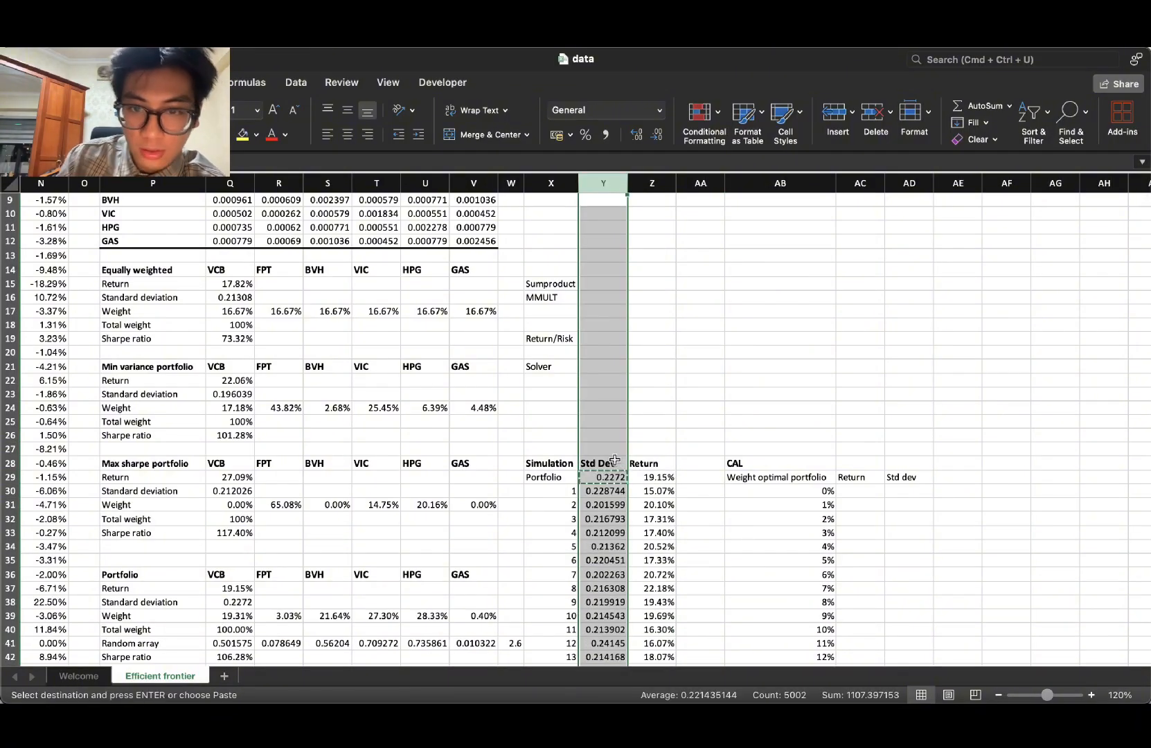
key("Escape")
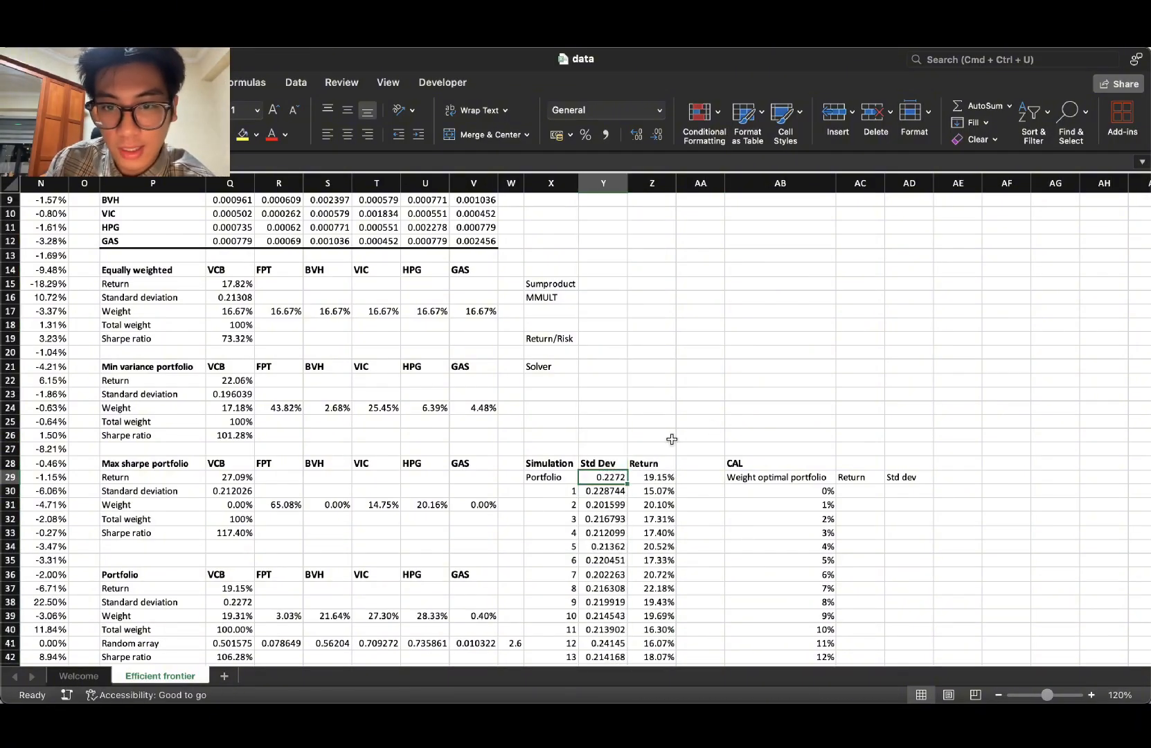
left_click(734, 410)
scroll(754, 401, "down", 3)
scroll(757, 399, "up", 5)
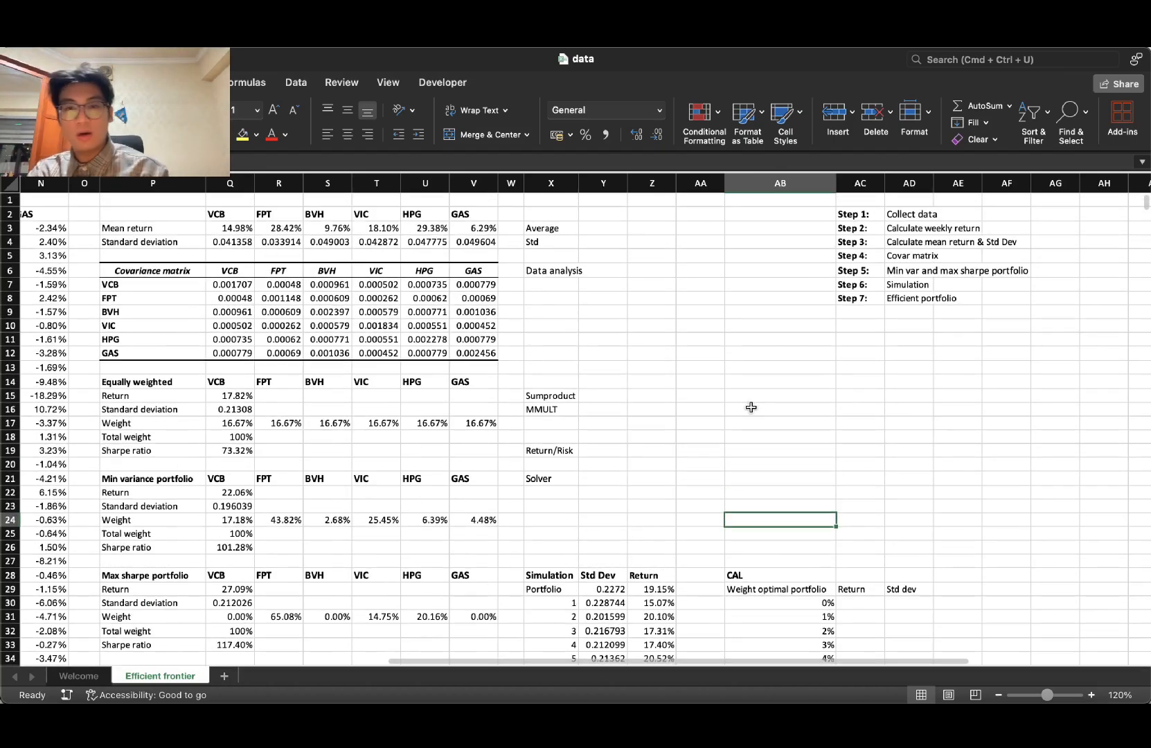
scroll(750, 406, "down", 6)
scroll(771, 362, "up", 3)
scroll(745, 329, "up", 2)
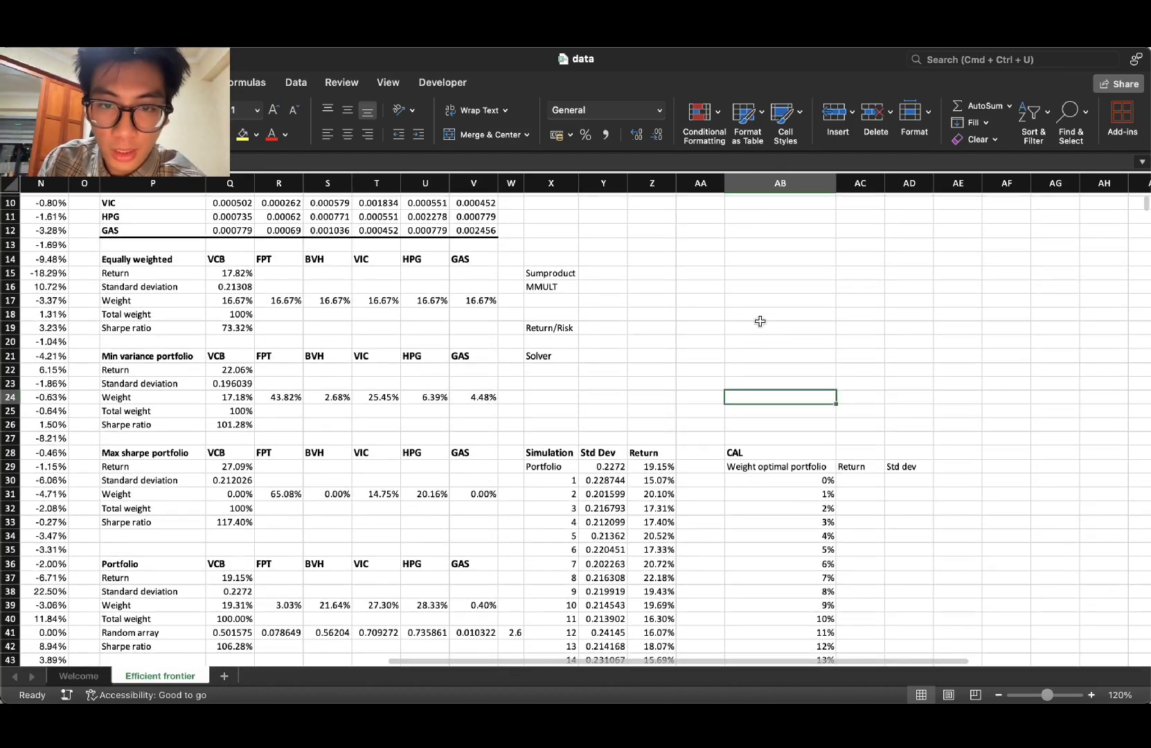
left_click_drag(758, 322, 755, 311)
Step: Insert an empty markers-only scatter chart and place it over the blank area above the Simulation and CAL tables
scroll(740, 283, "up", 1)
left_click(734, 269)
left_click(66, 82)
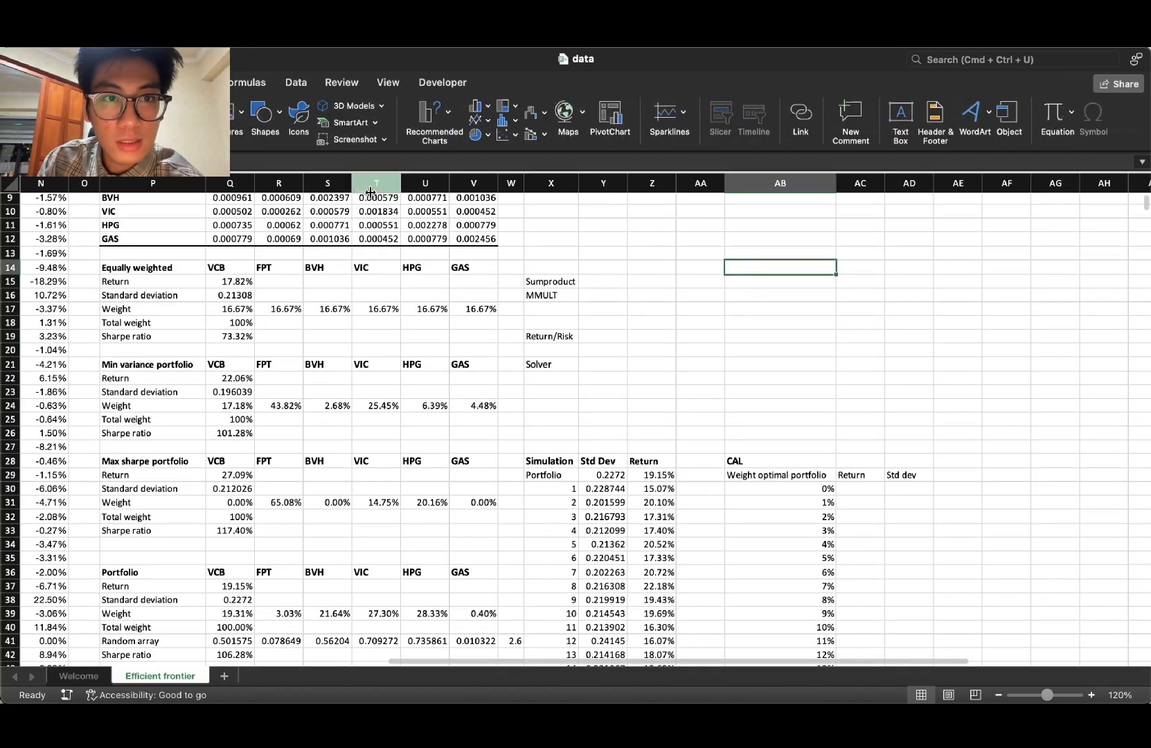
left_click(509, 137)
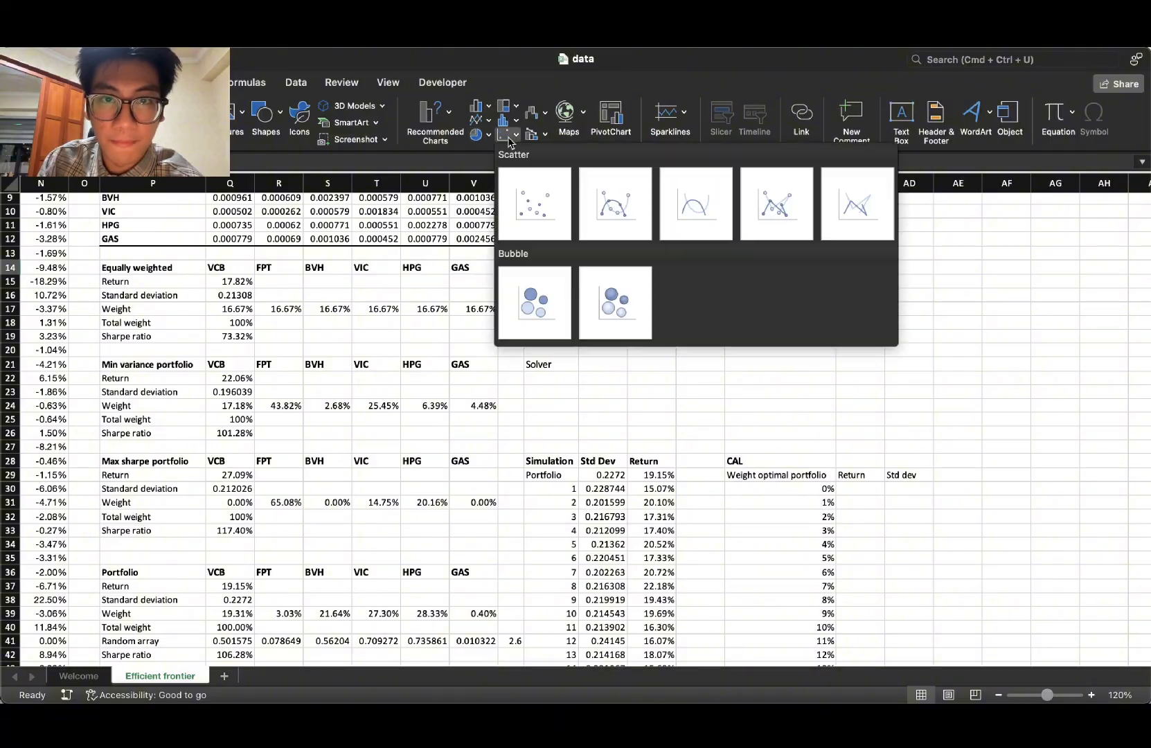
left_click(540, 209)
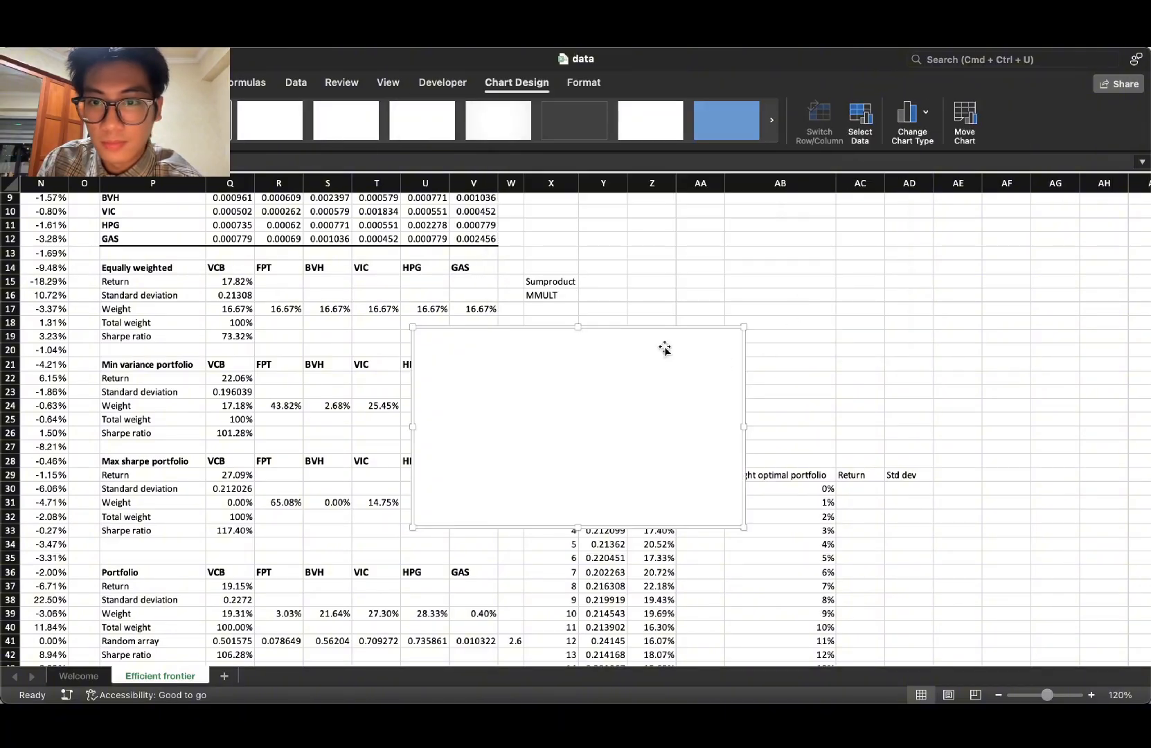
left_click_drag(651, 346, 824, 246)
Step: Add a series to the chart's data source with the simulated Std Dev range Y29:Y5029 as X values
right_click(724, 305)
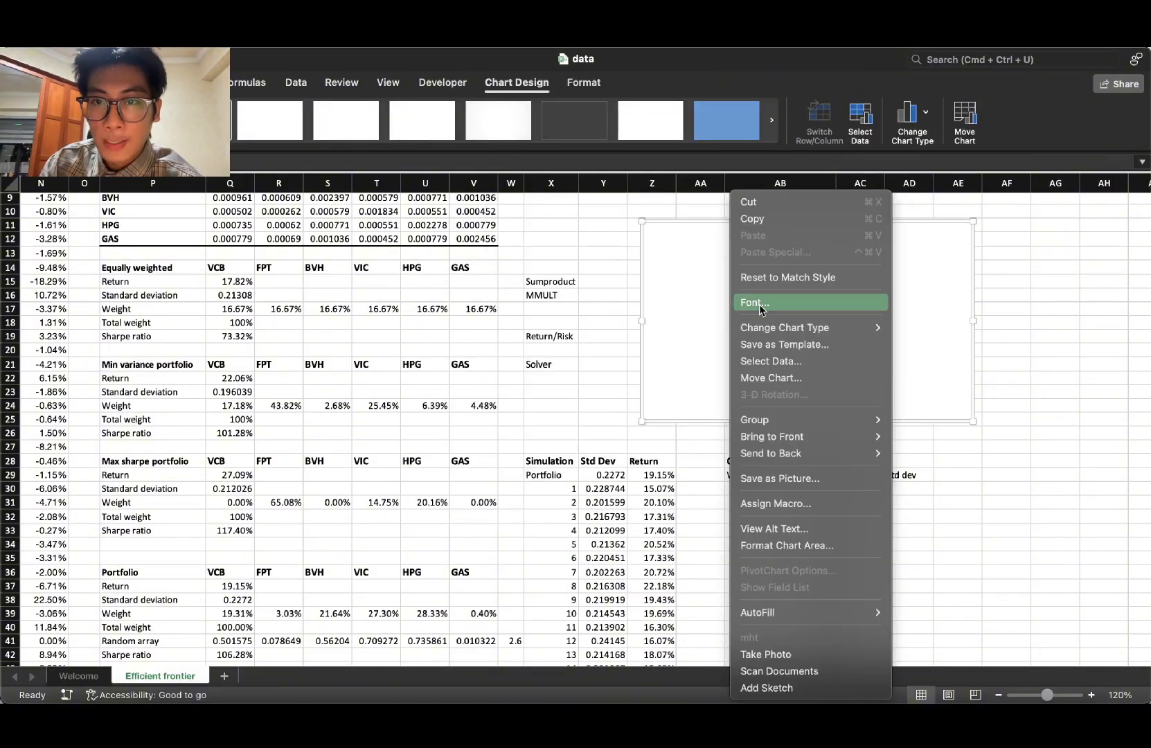
left_click(780, 361)
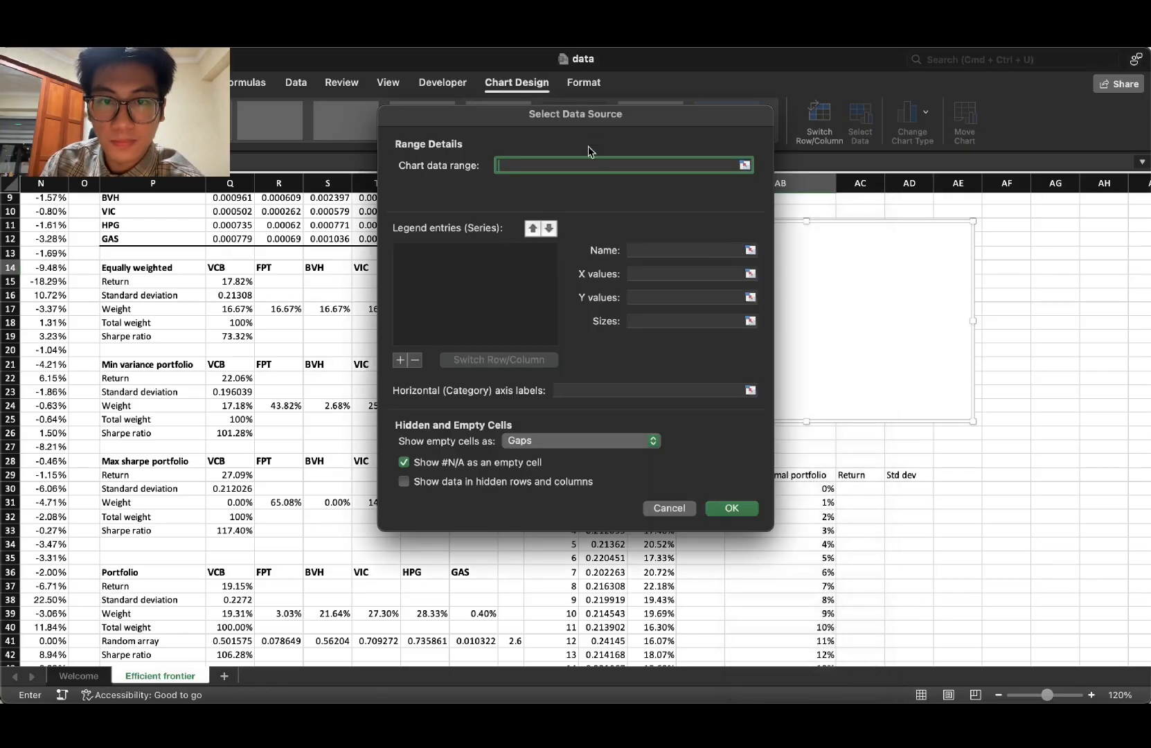
left_click_drag(590, 113, 377, 99)
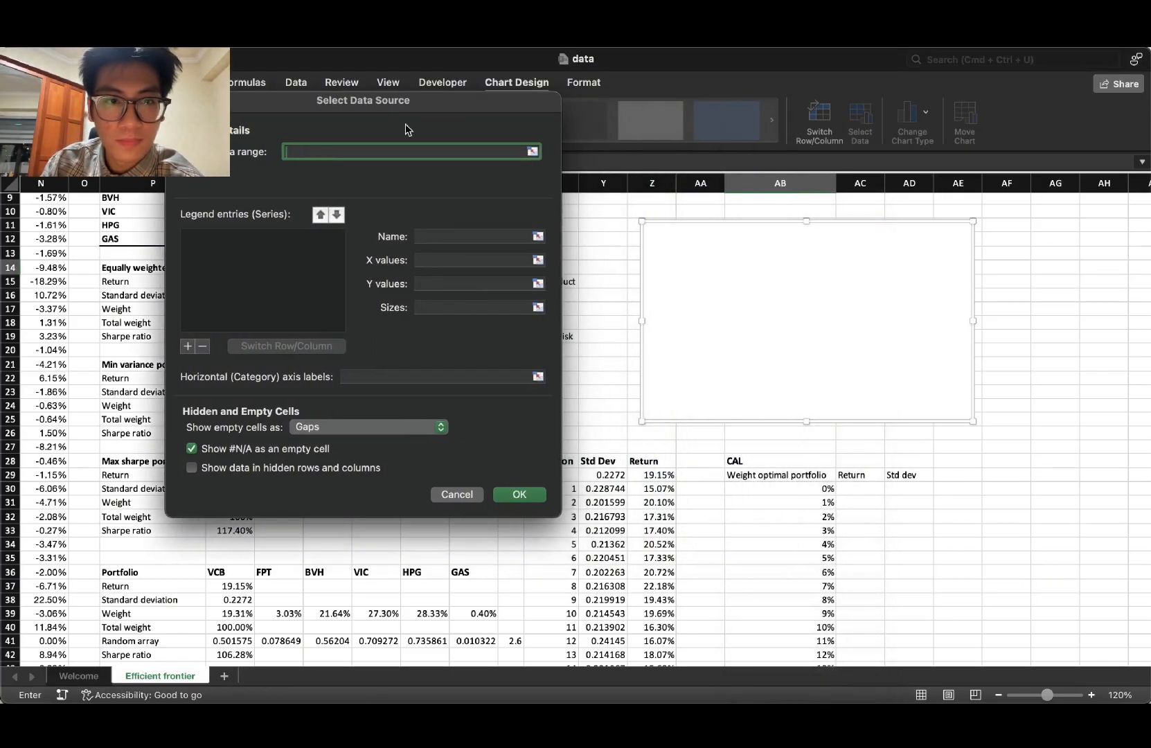
left_click(187, 346)
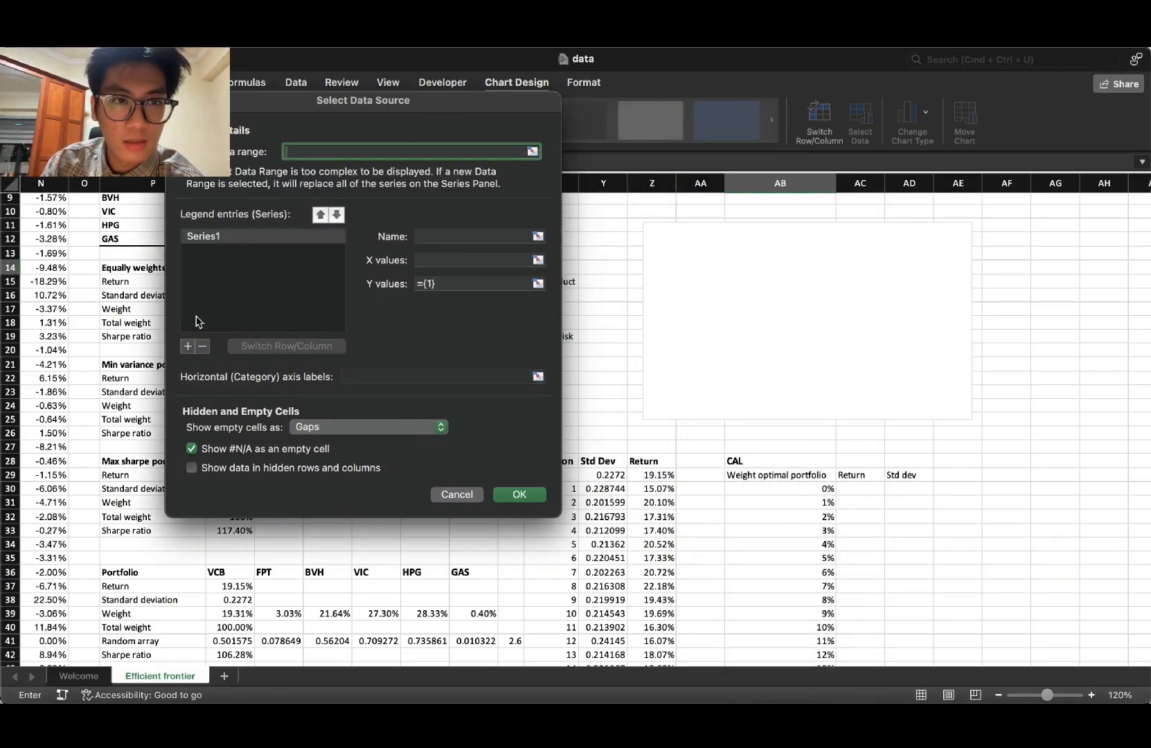
left_click(478, 260)
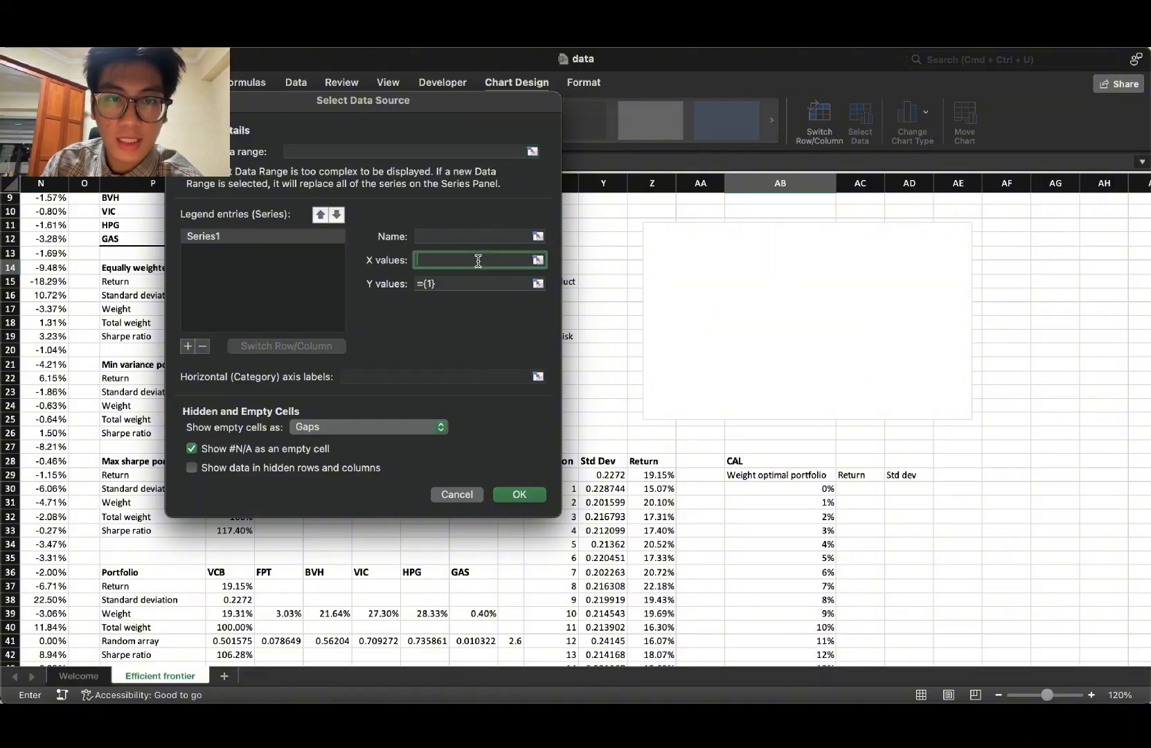
left_click(606, 473)
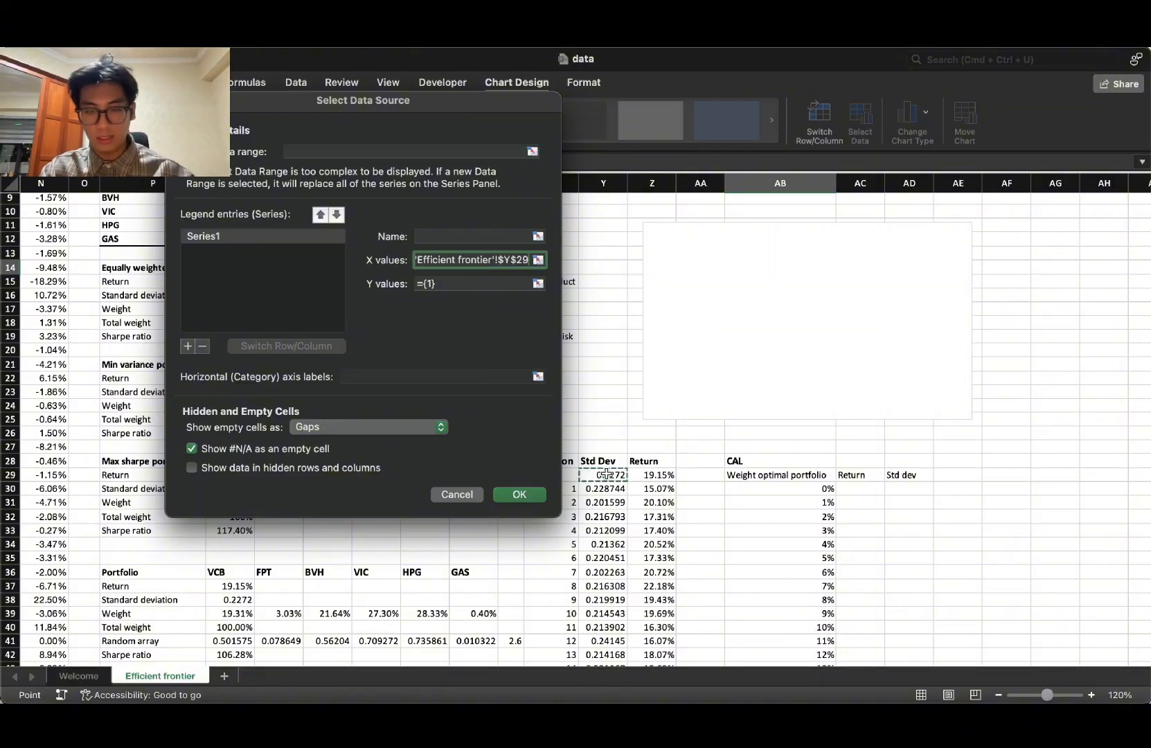
key("super+shift+Down")
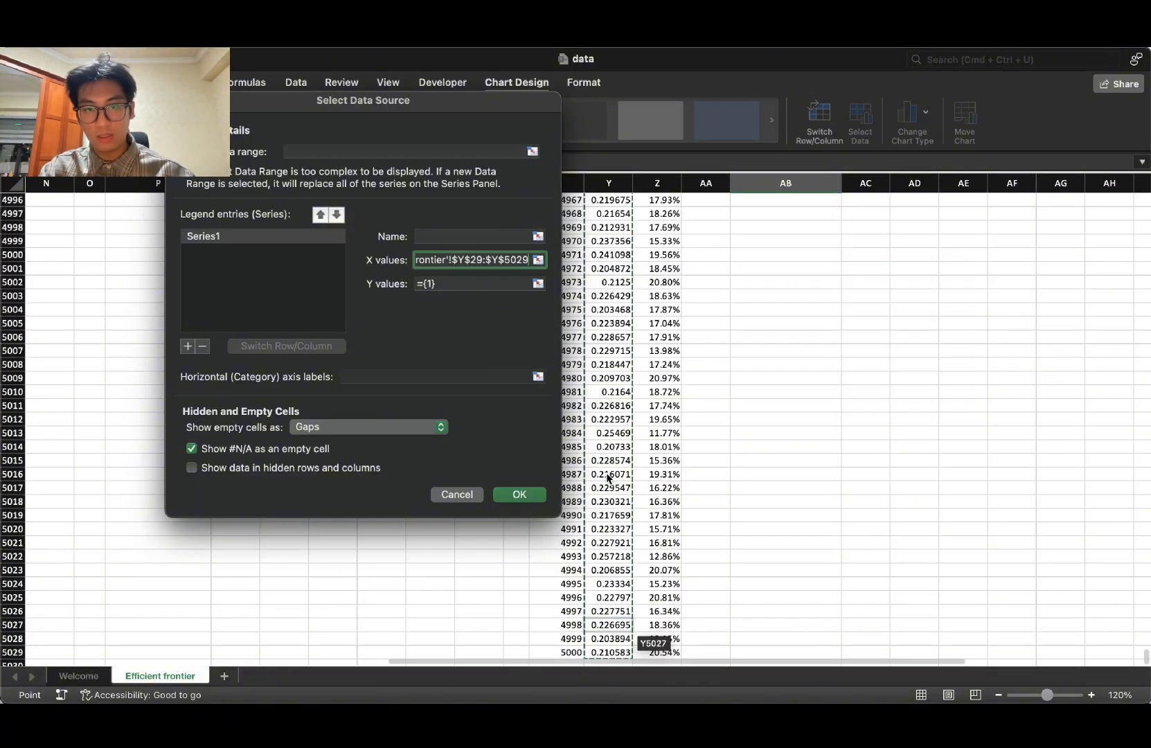
Step: Set the series' Y values to the simulated Return range, starting the reference at $Z$30 and ending at $Z$5029
left_click(448, 284)
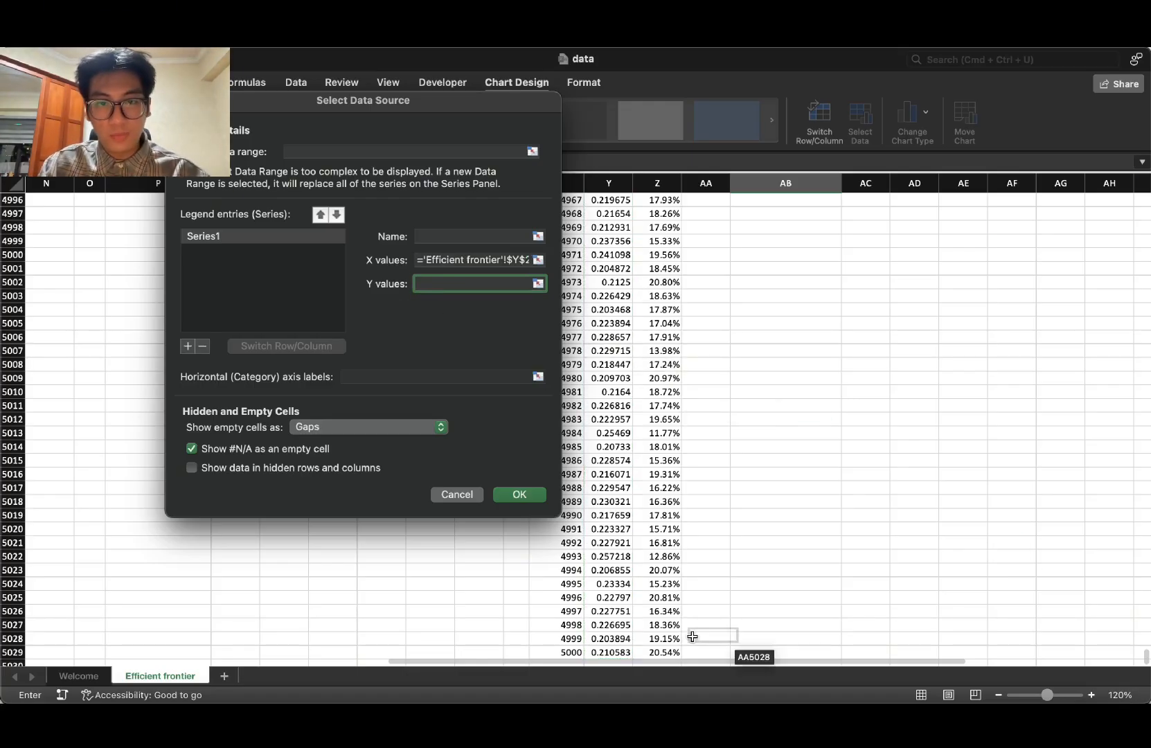
left_click(656, 651)
key("super+shift+Up")
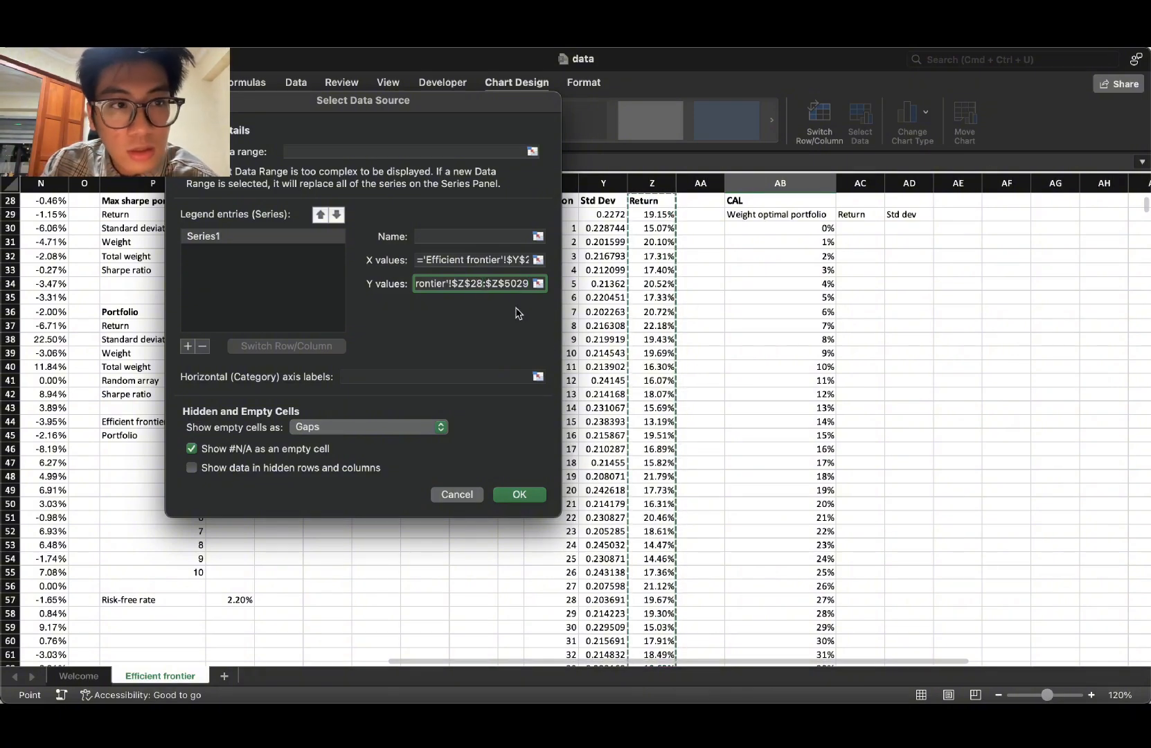
key("BackSpace")
type("9")
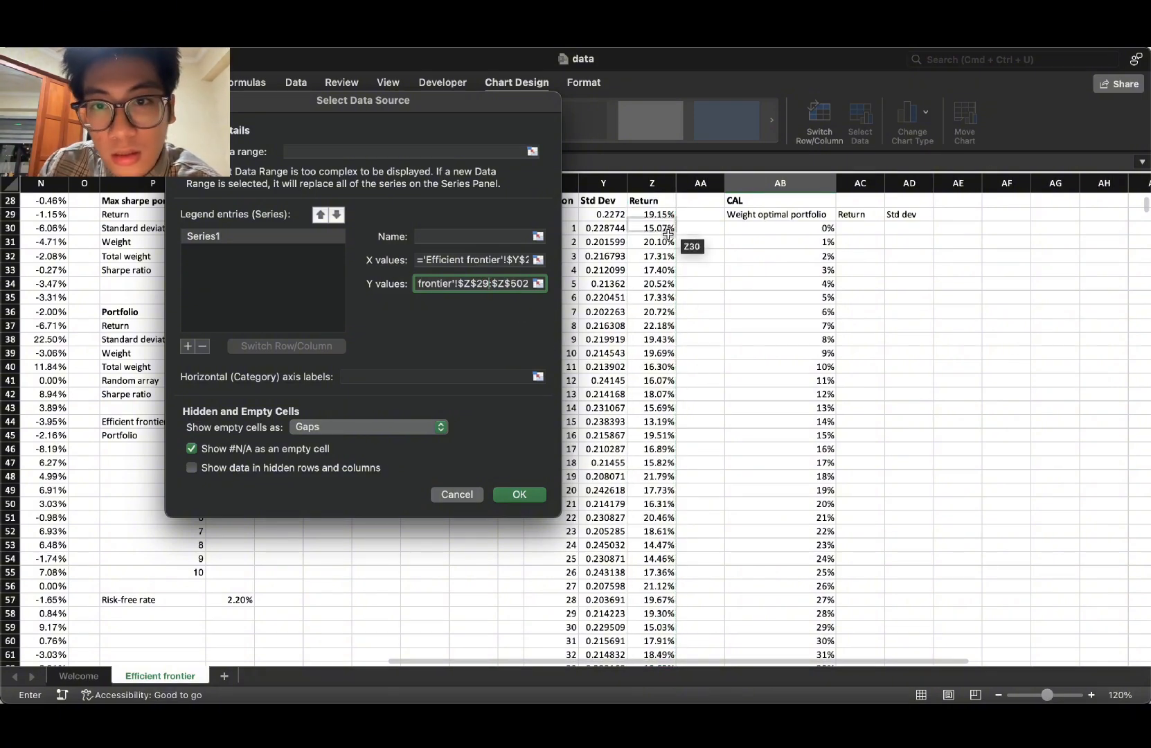
scroll(665, 256, "up", 3)
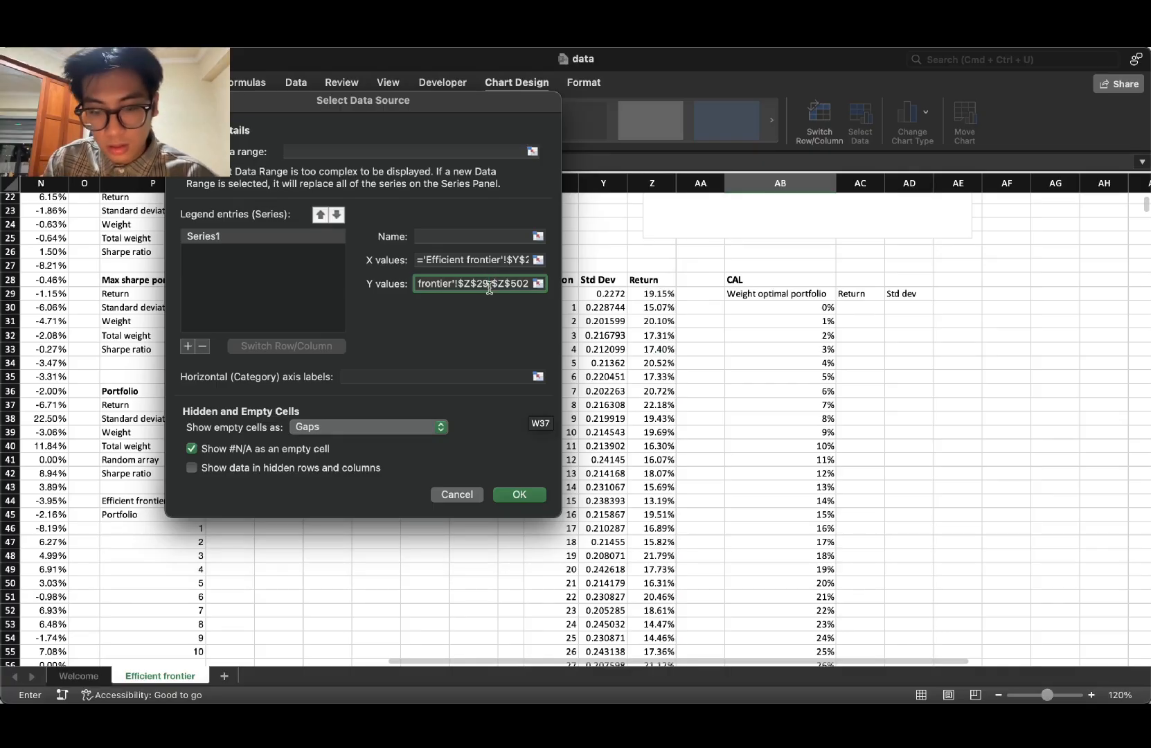
key("BackSpace")
key("BackSpace")
type("30")
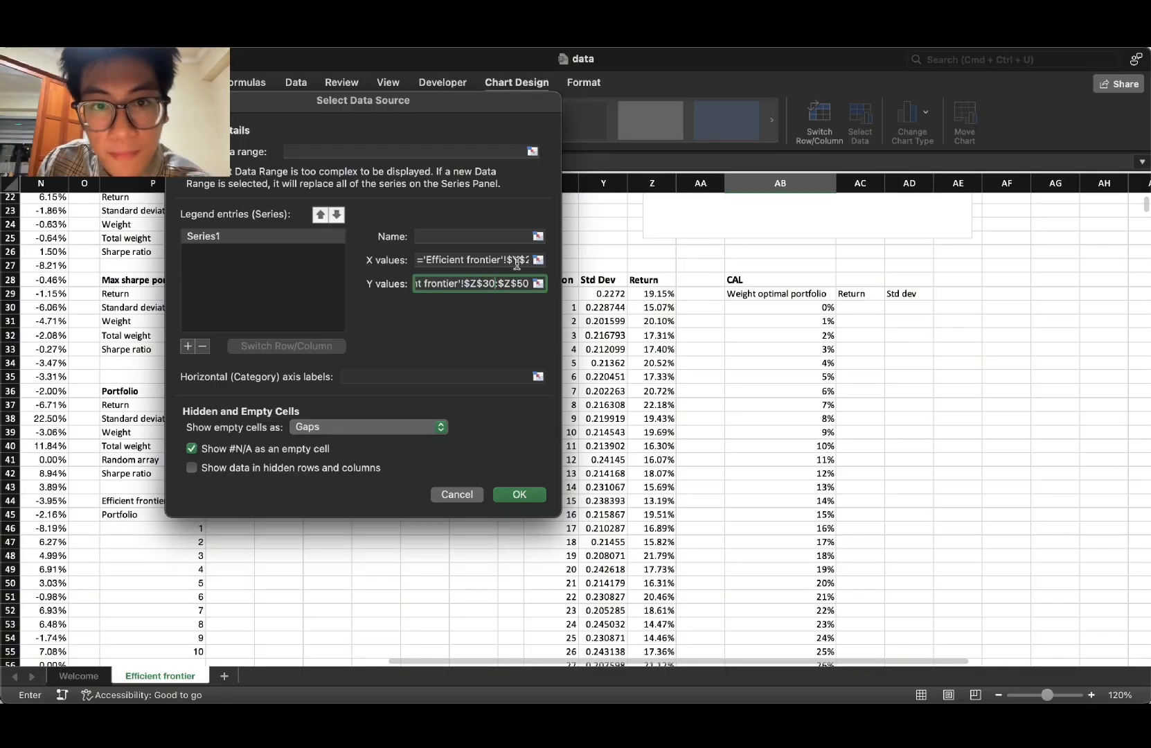
Step: Try to change the start row of the series' X values range from the portfolio row to row 30
left_click(517, 263)
scroll(610, 387, "up", 10)
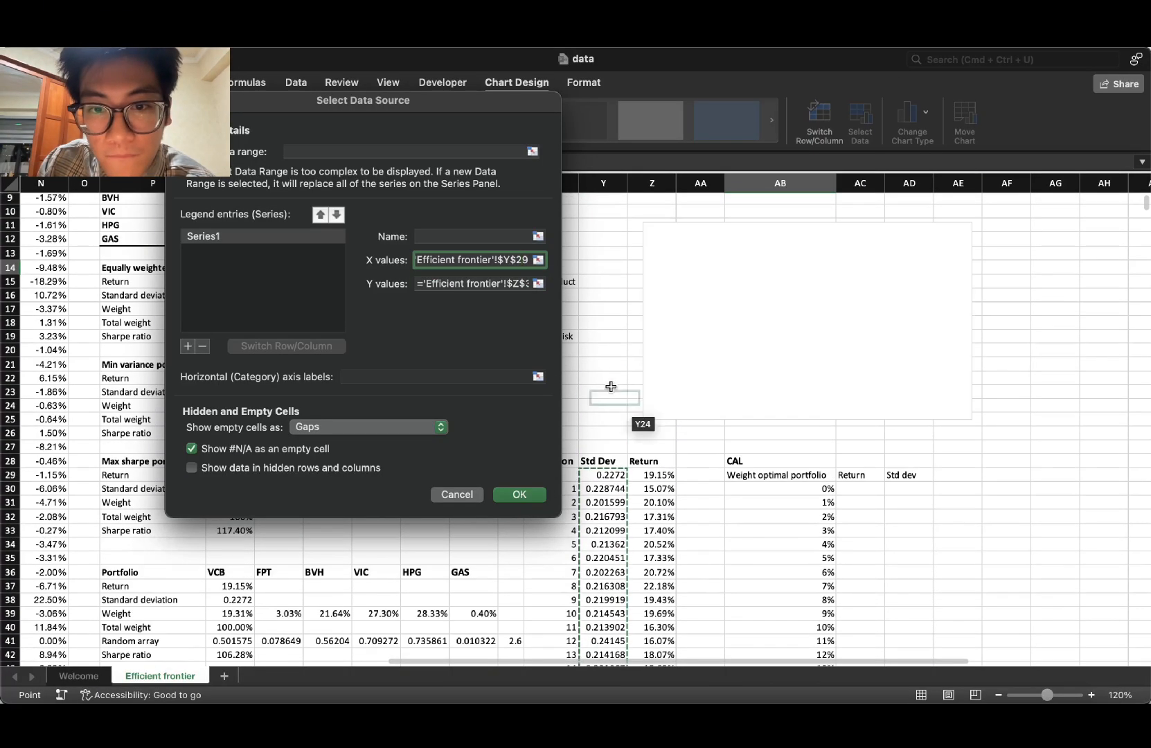
left_click(522, 261)
key("Right")
key("BackSpace")
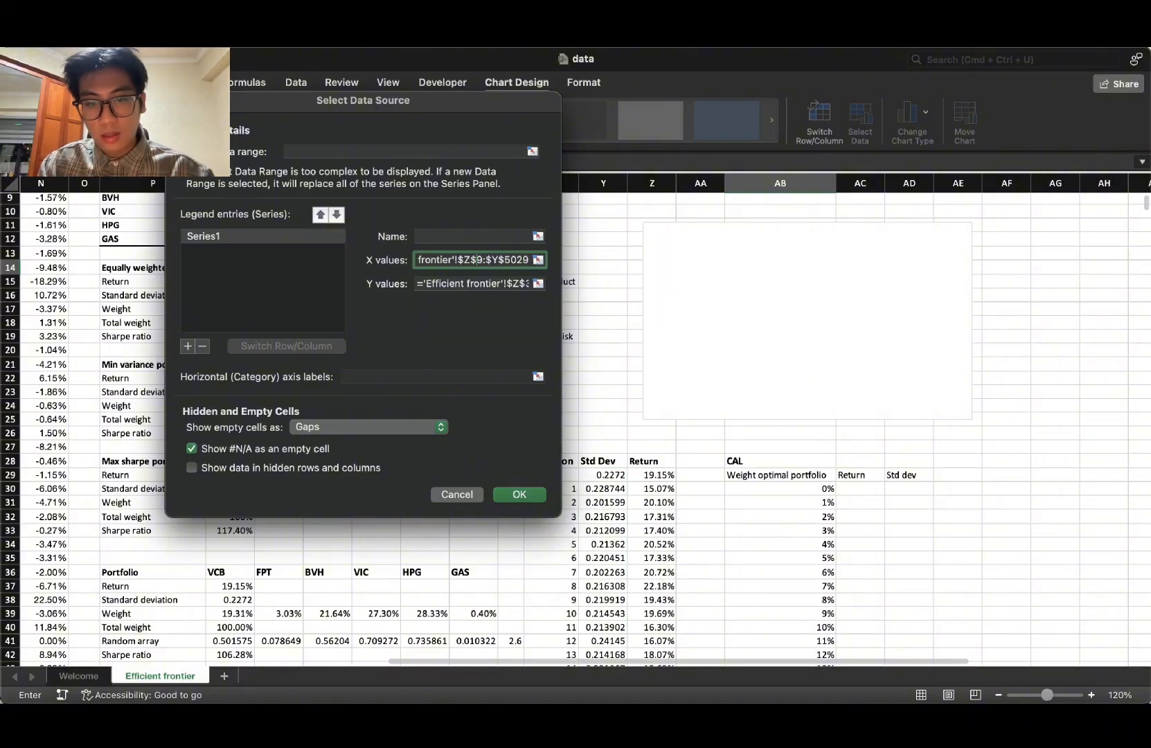
type("30")
key("Right")
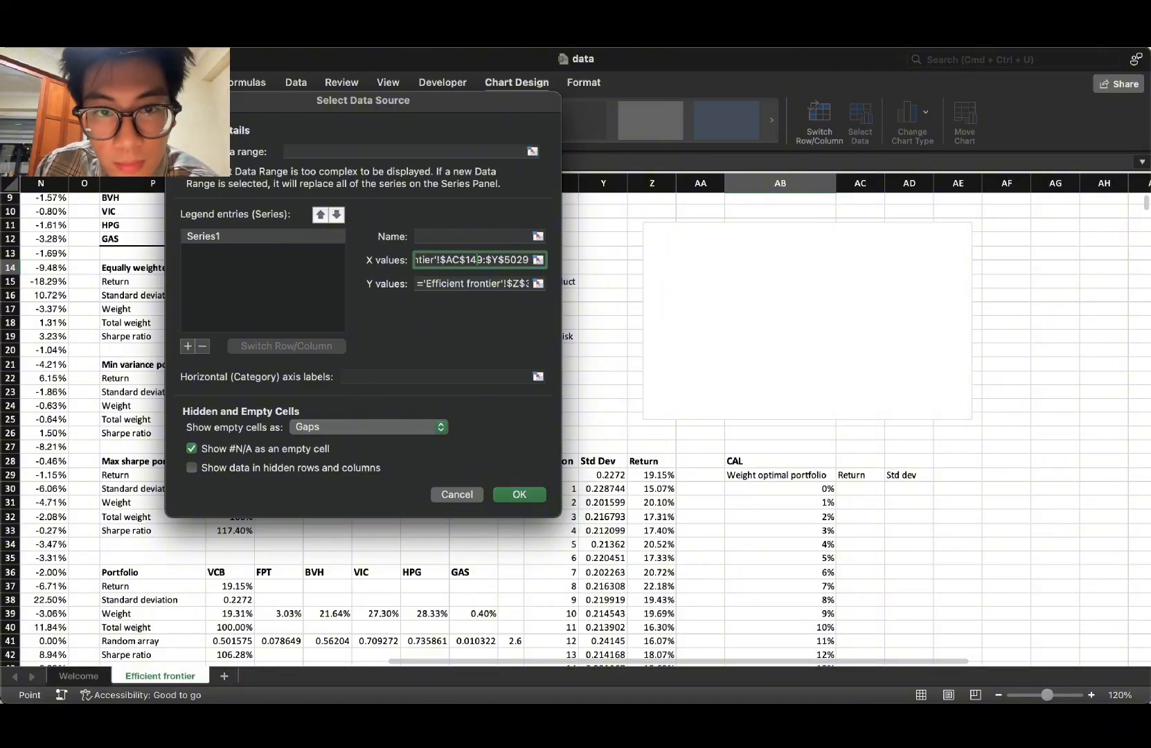
key("super+z")
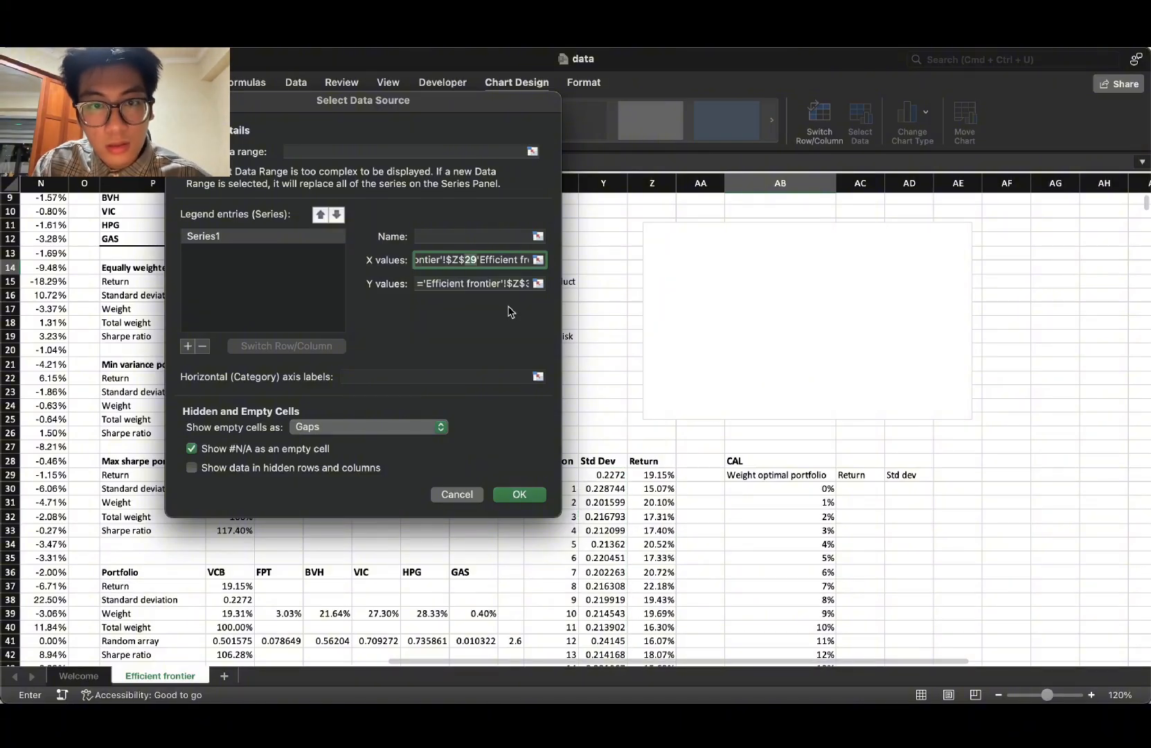
Step: Try again to start the series' X values range at row 30, and apply the chart's data source
left_click(477, 260)
key("BackSpace")
key("BackSpace")
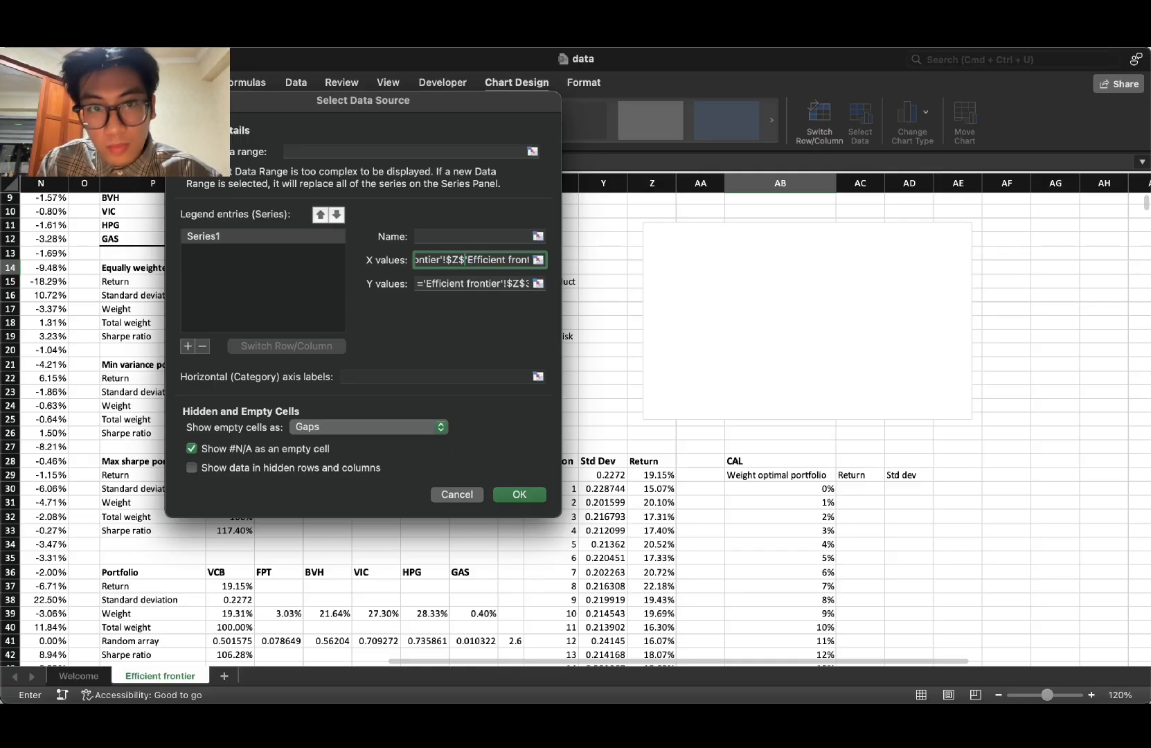
type("30")
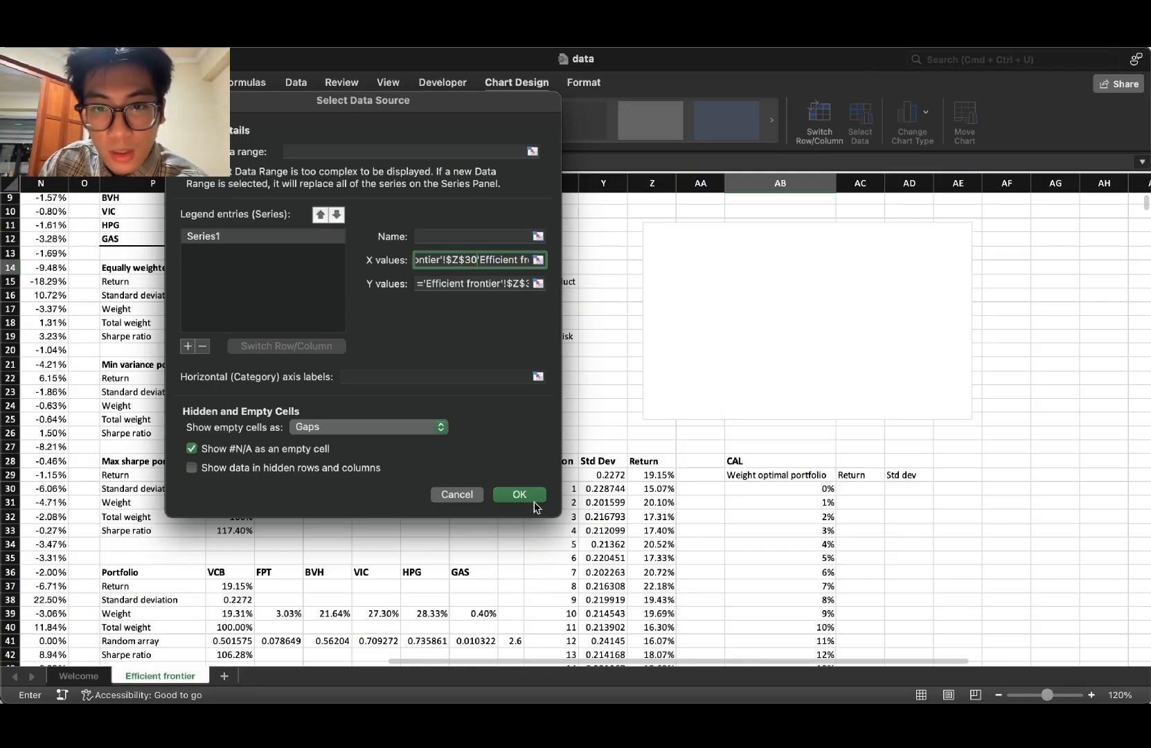
left_click(533, 496)
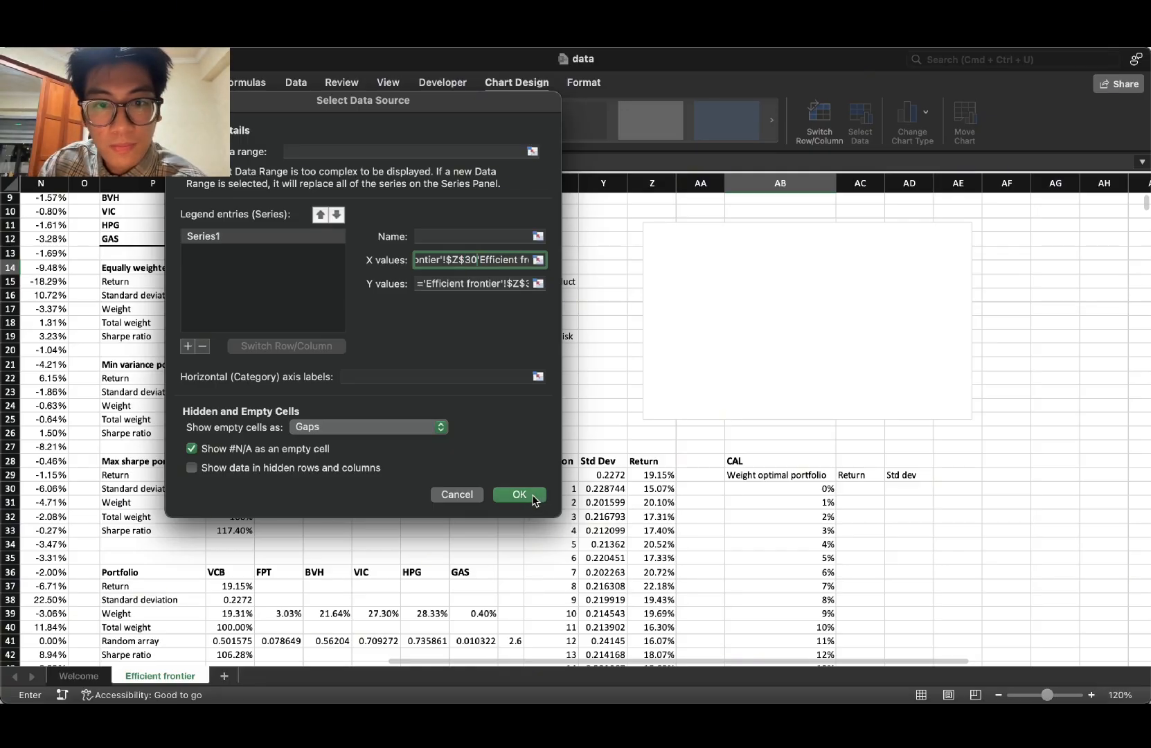
left_click(385, 424)
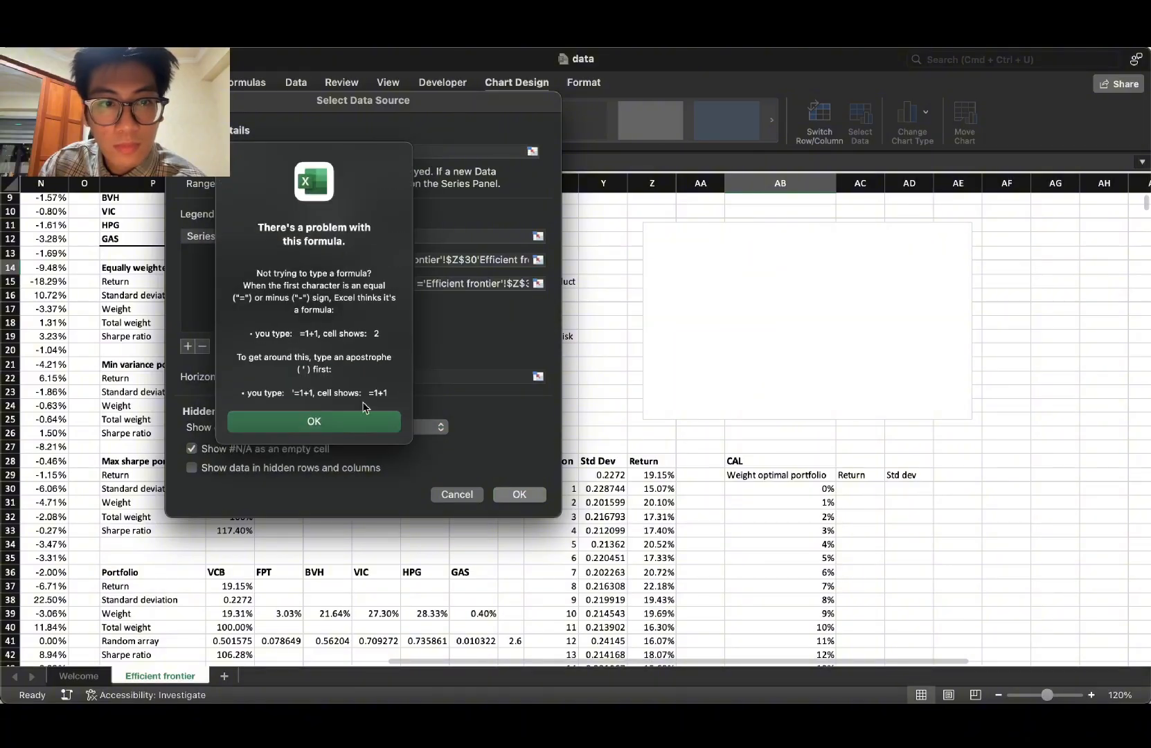
left_click(350, 422)
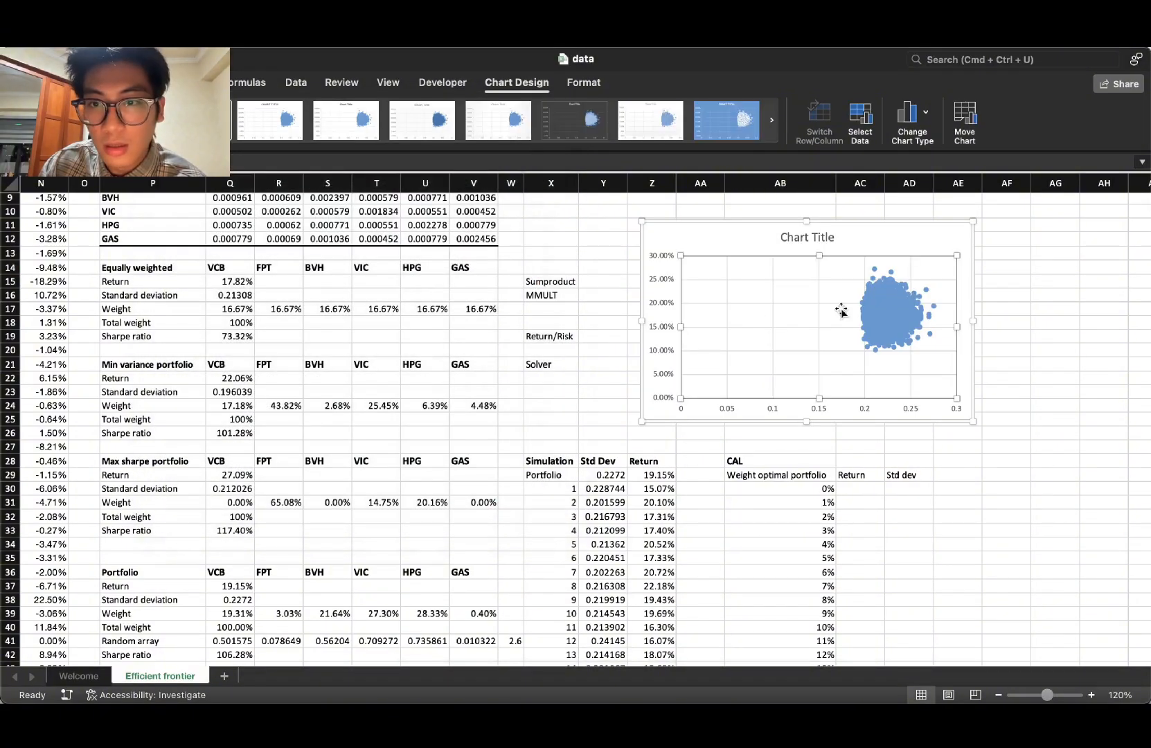
left_click(903, 331)
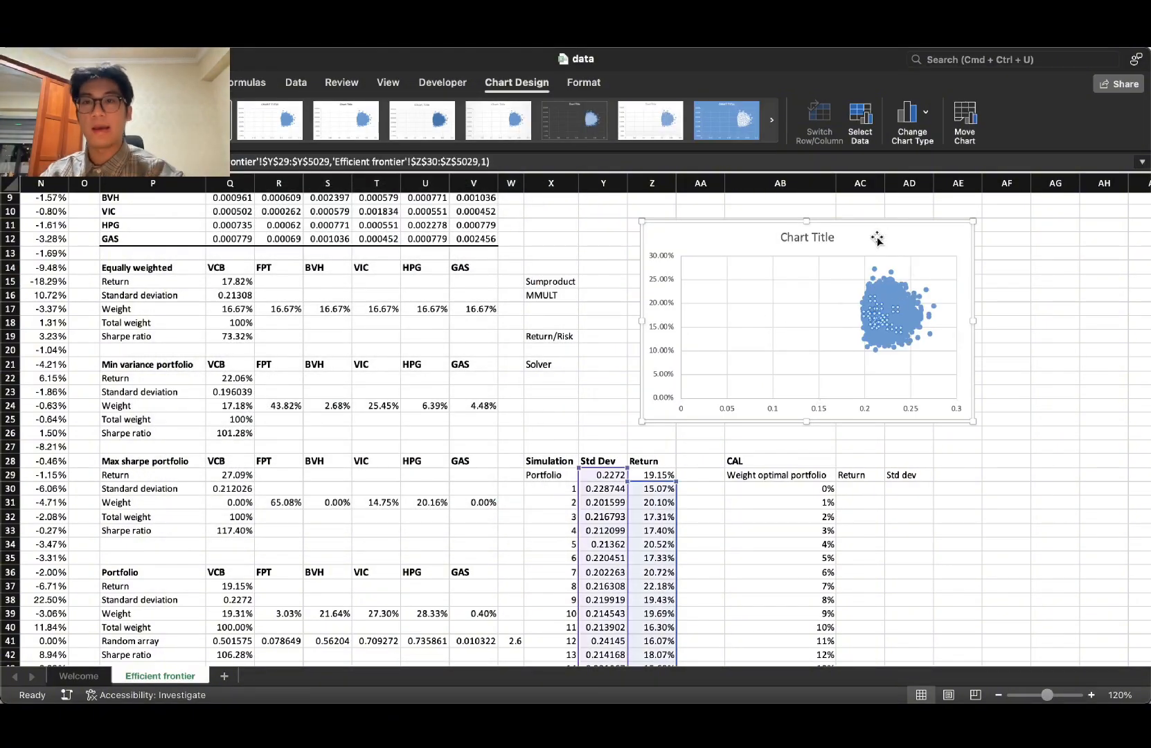
left_click(819, 236)
double_click(819, 235)
left_click(906, 237)
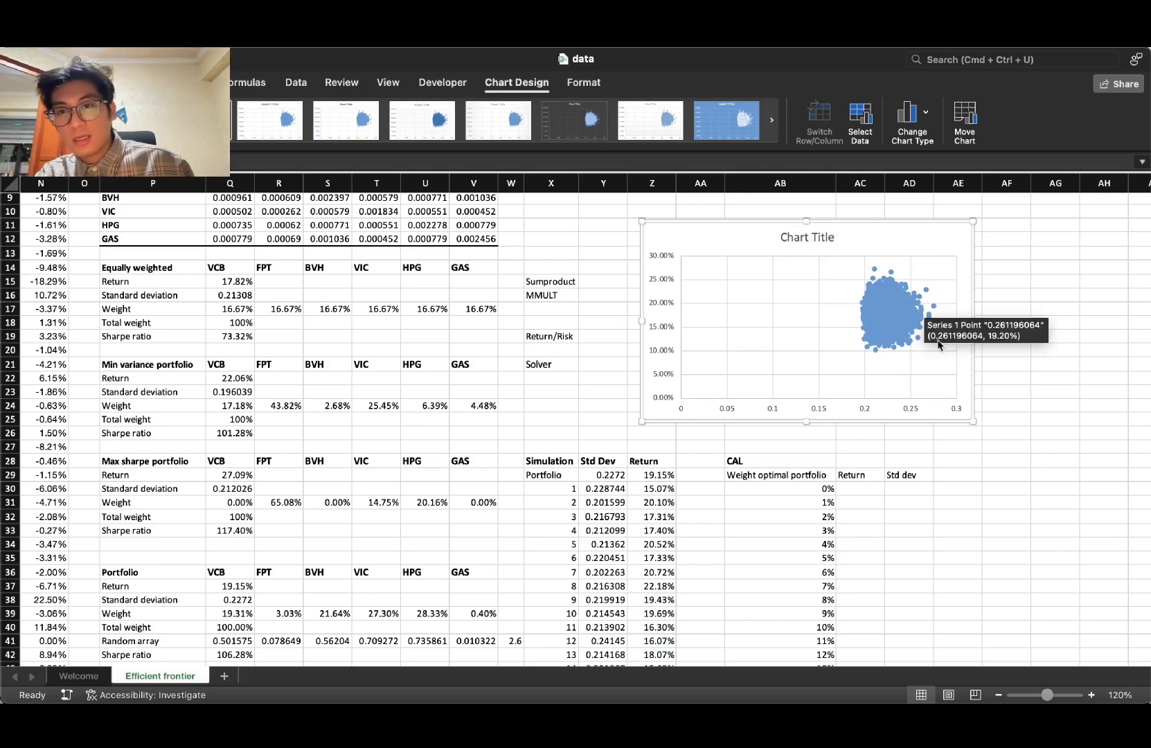
left_click(901, 331)
right_click(904, 318)
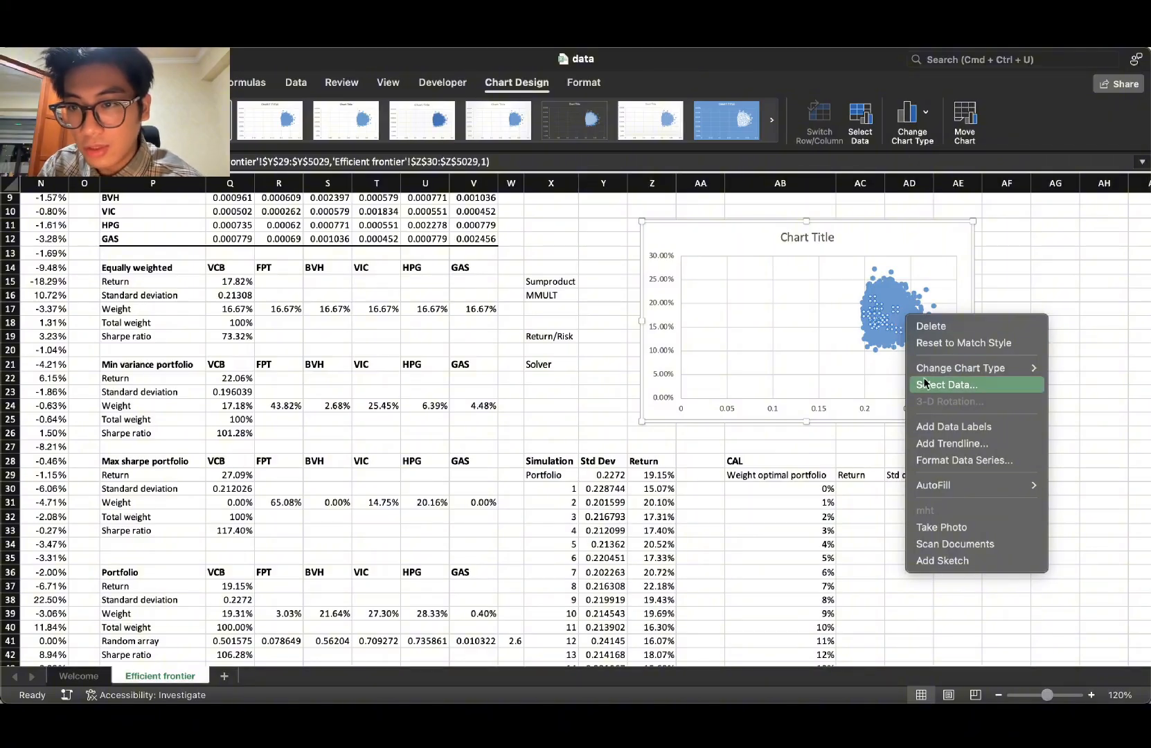
left_click(875, 297)
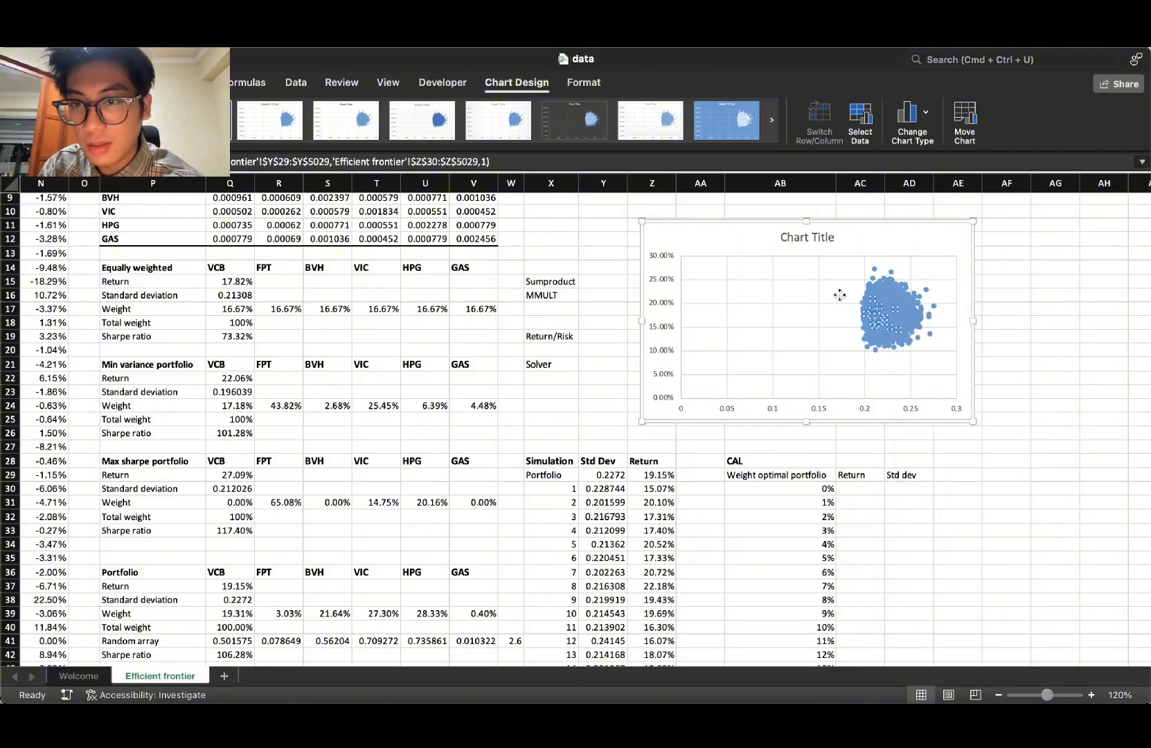
left_click(840, 293)
right_click(874, 294)
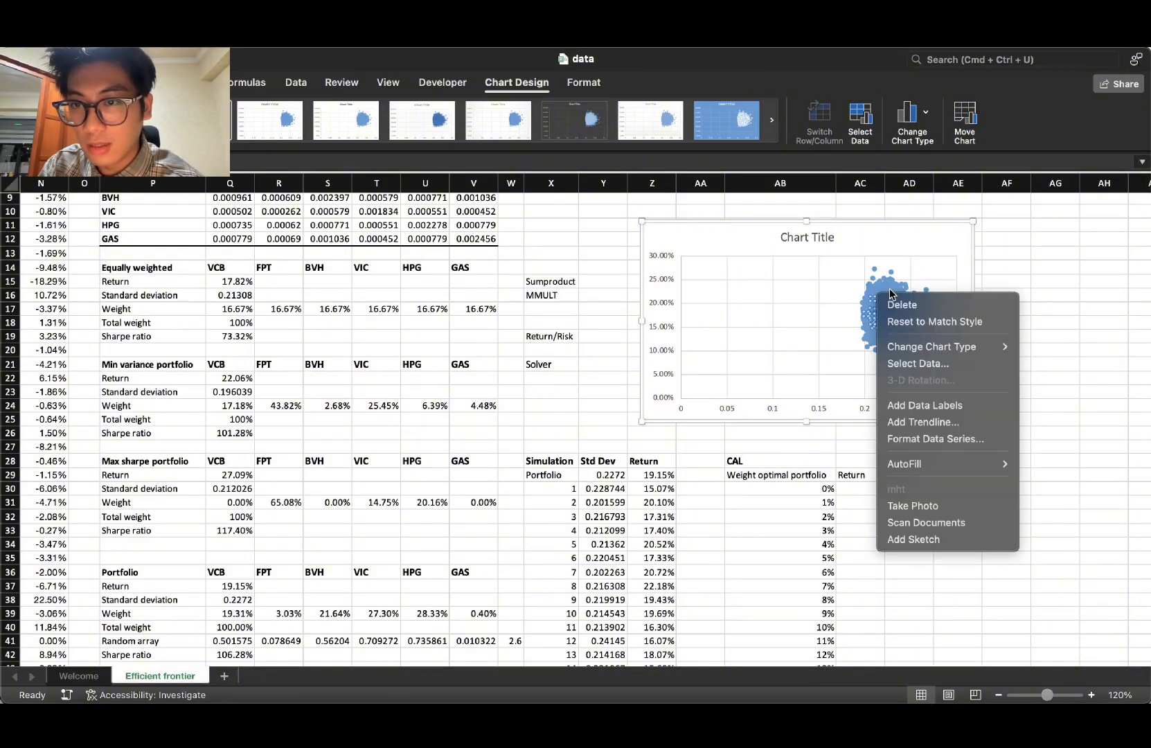
right_click(885, 291)
left_click(883, 289)
right_click(876, 288)
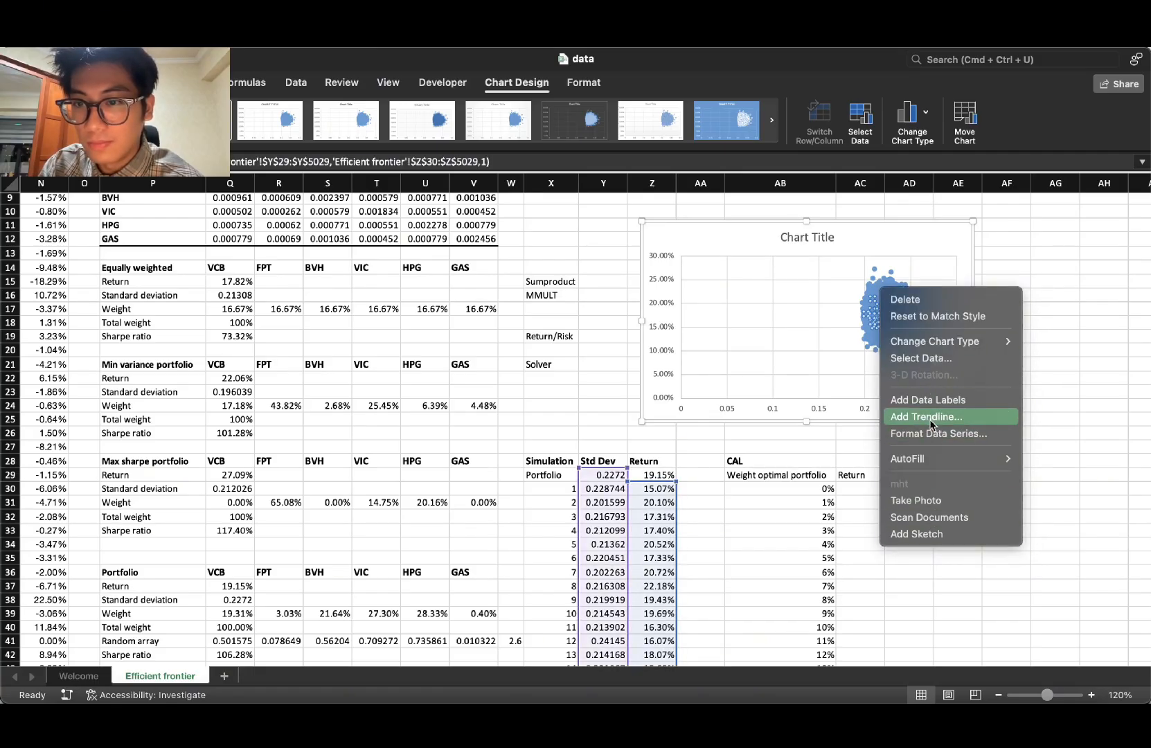
left_click(840, 397)
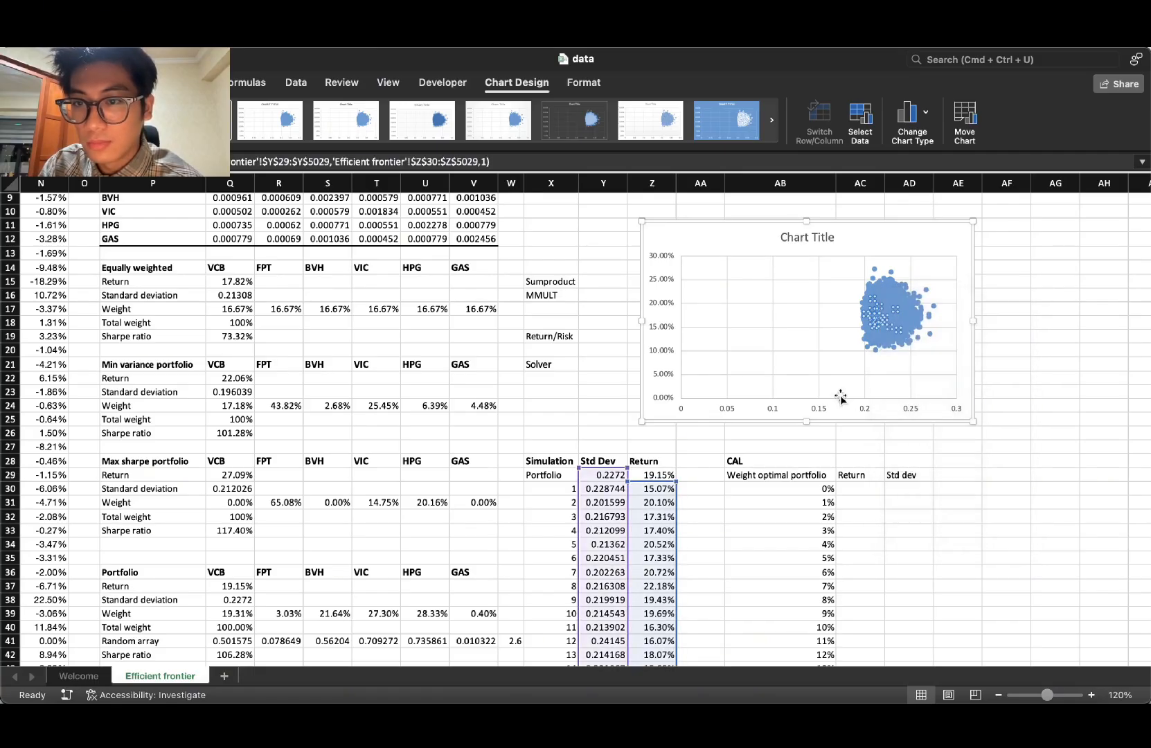
right_click(874, 344)
left_click(922, 480)
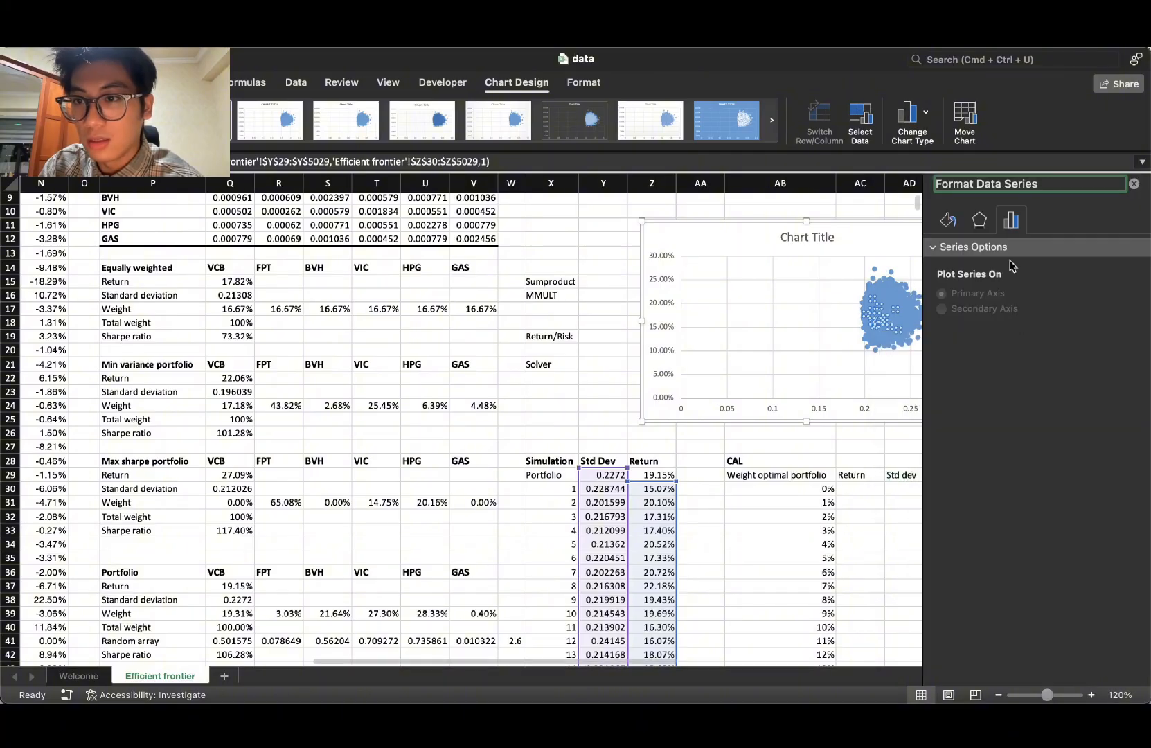
left_click(953, 228)
left_click(981, 252)
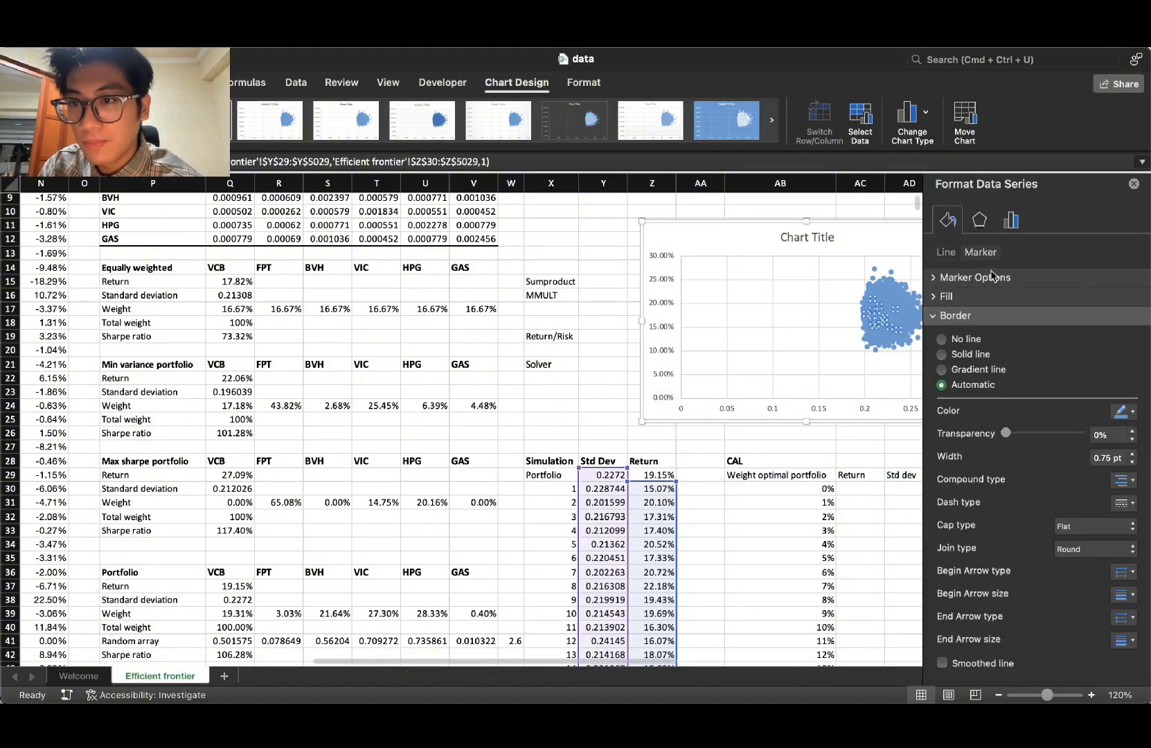
left_click(948, 254)
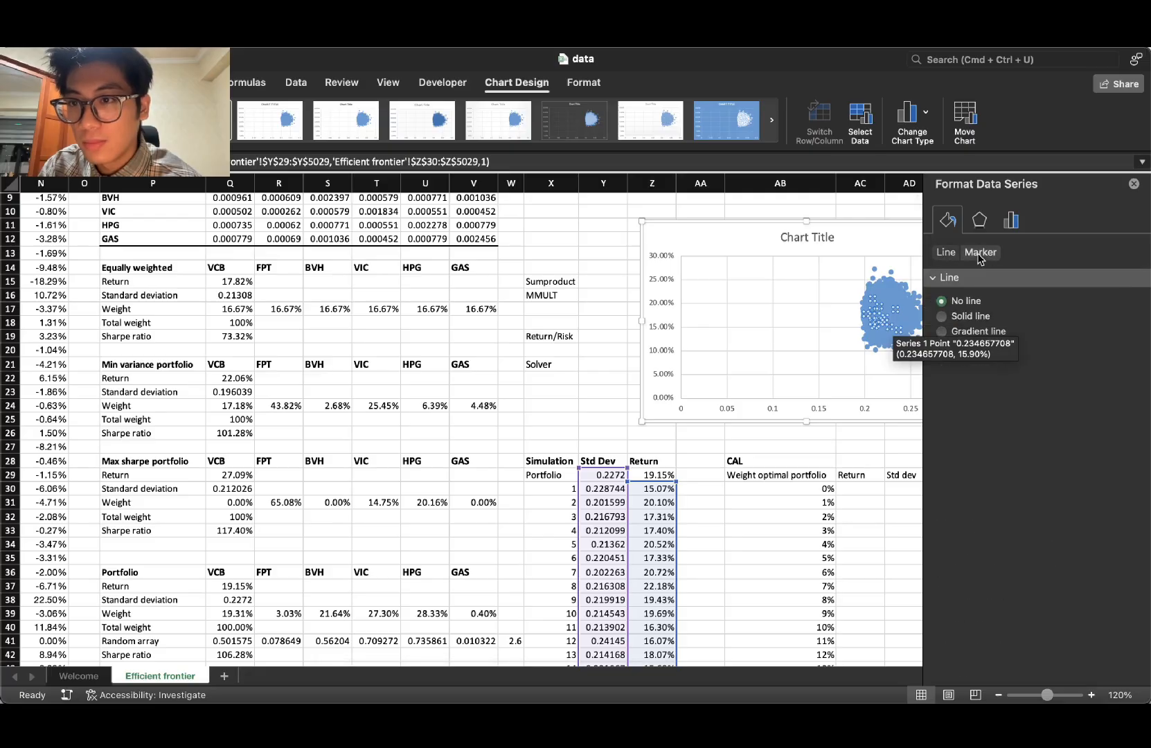
left_click(977, 254)
left_click(984, 277)
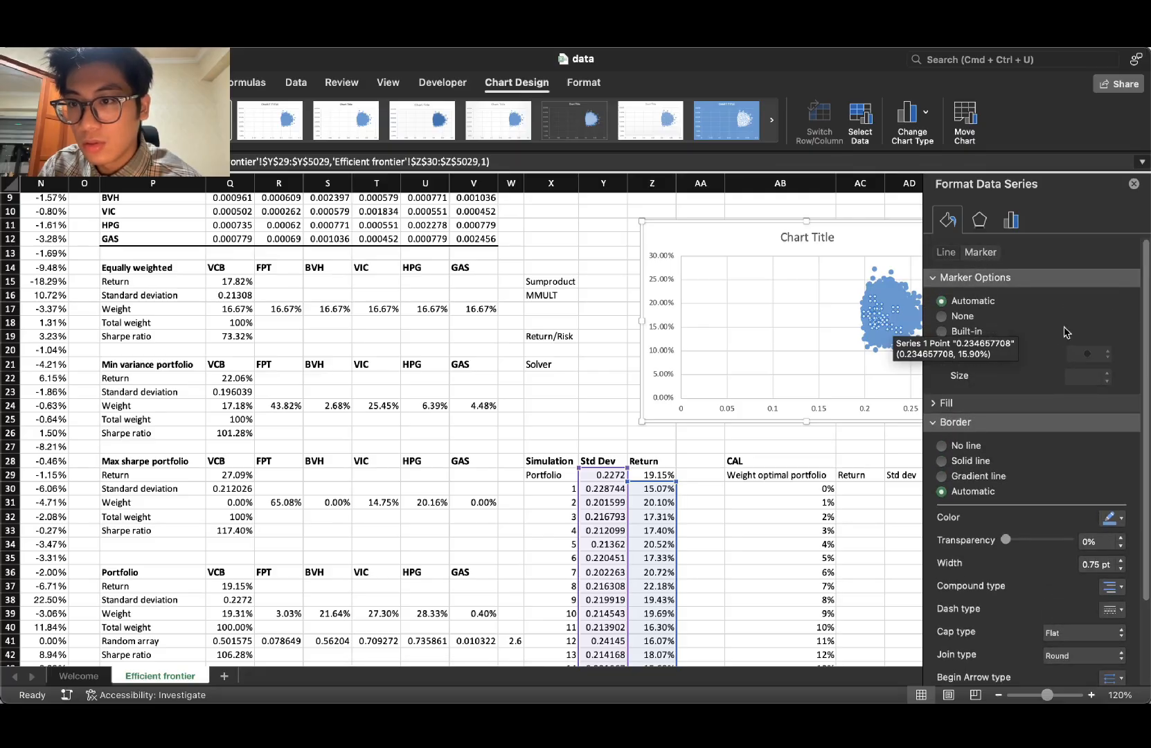
left_click(1041, 404)
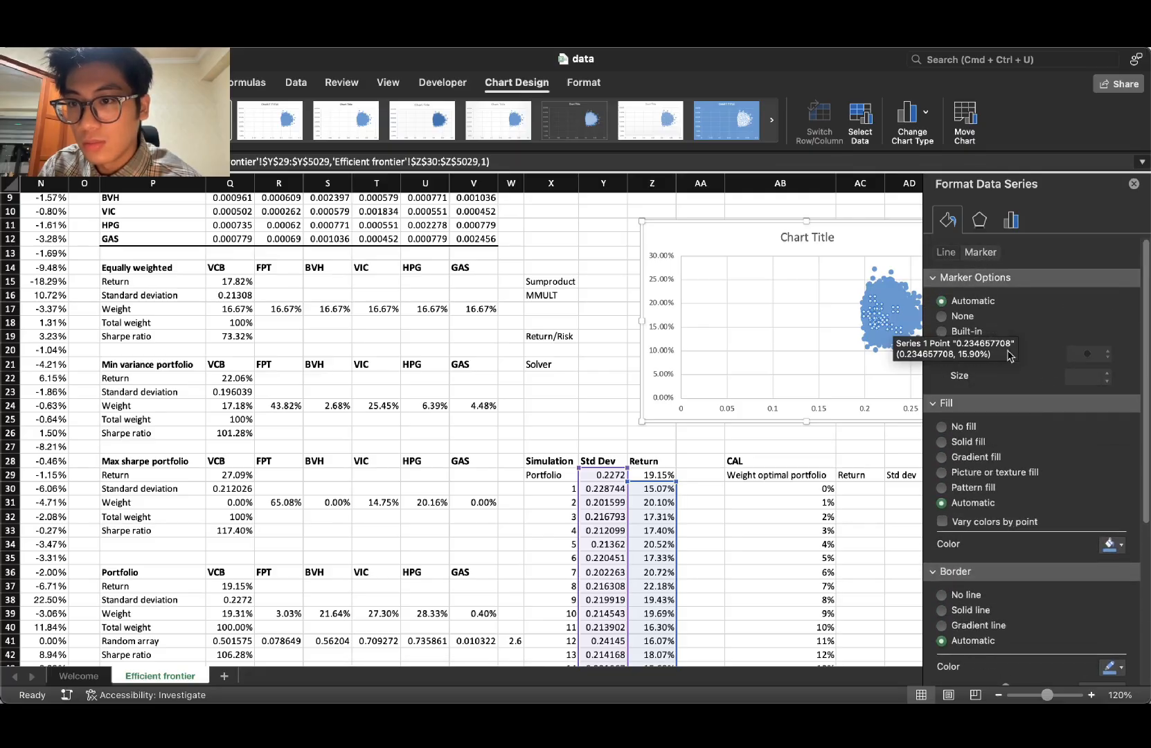
left_click(1110, 374)
Step: Switch the simulated portfolio series to built-in markers of the asterisk-shaped type
right_click(887, 297)
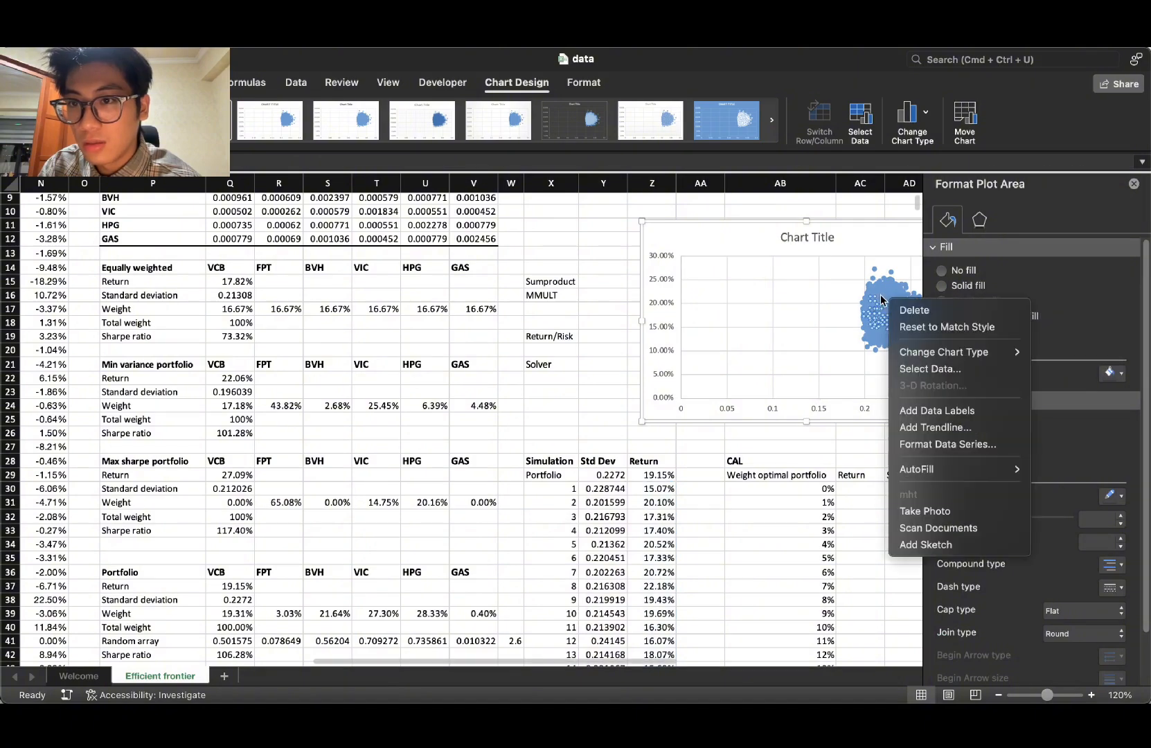
left_click(948, 444)
left_click(981, 252)
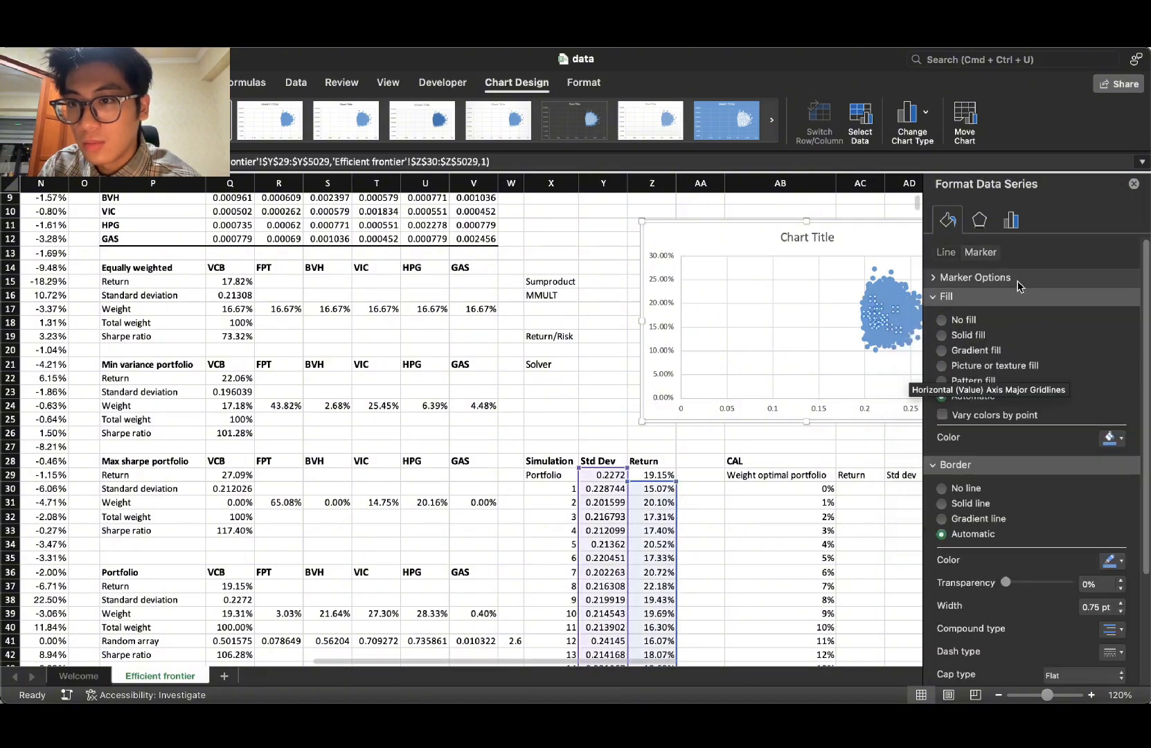
left_click(1019, 281)
left_click(1066, 409)
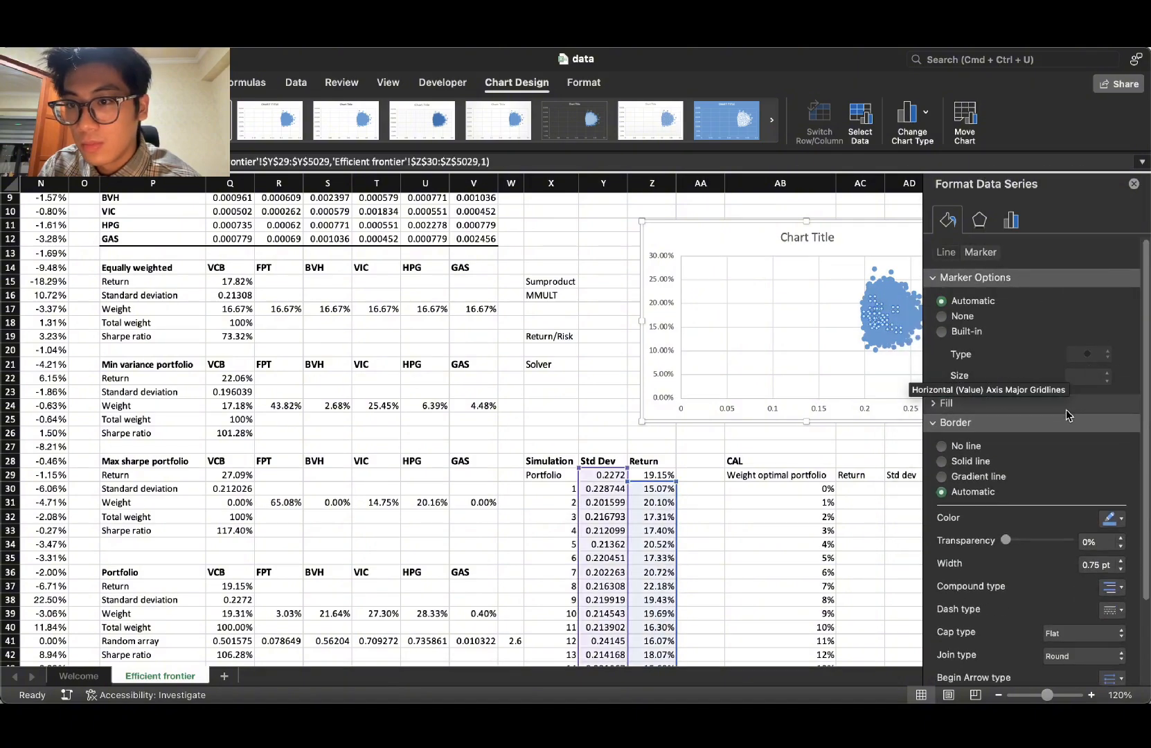
left_click(1064, 406)
left_click(962, 316)
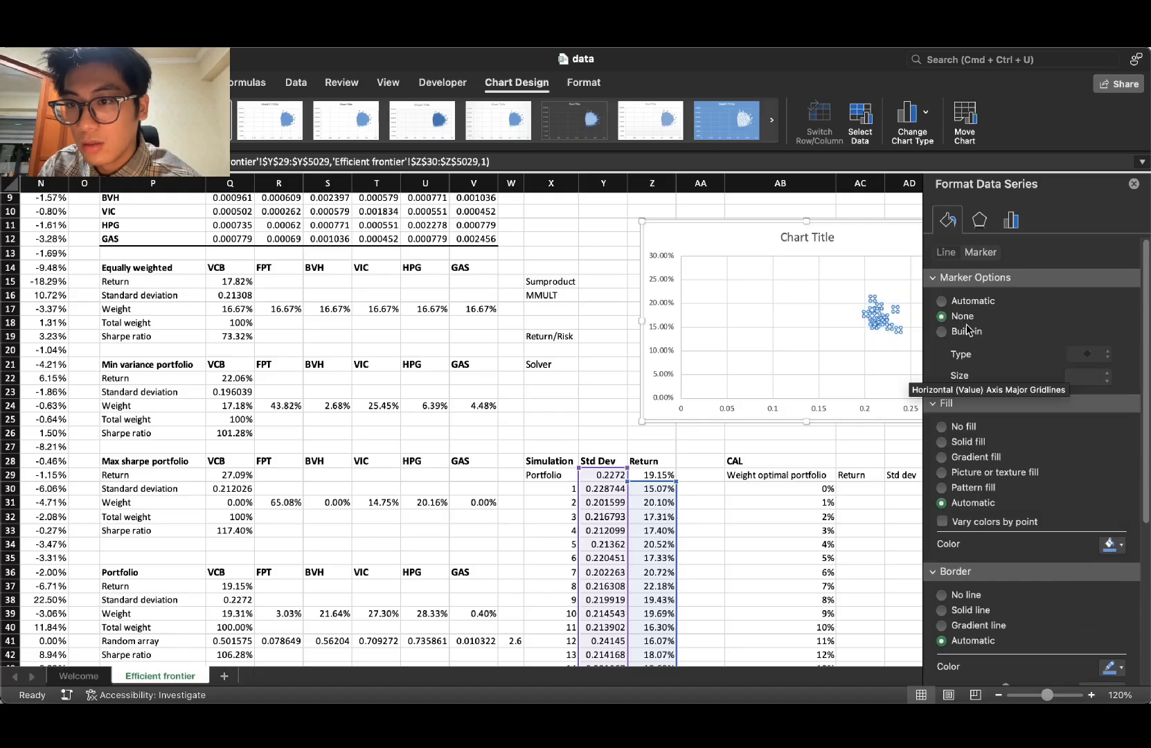
left_click(970, 333)
left_click(1101, 356)
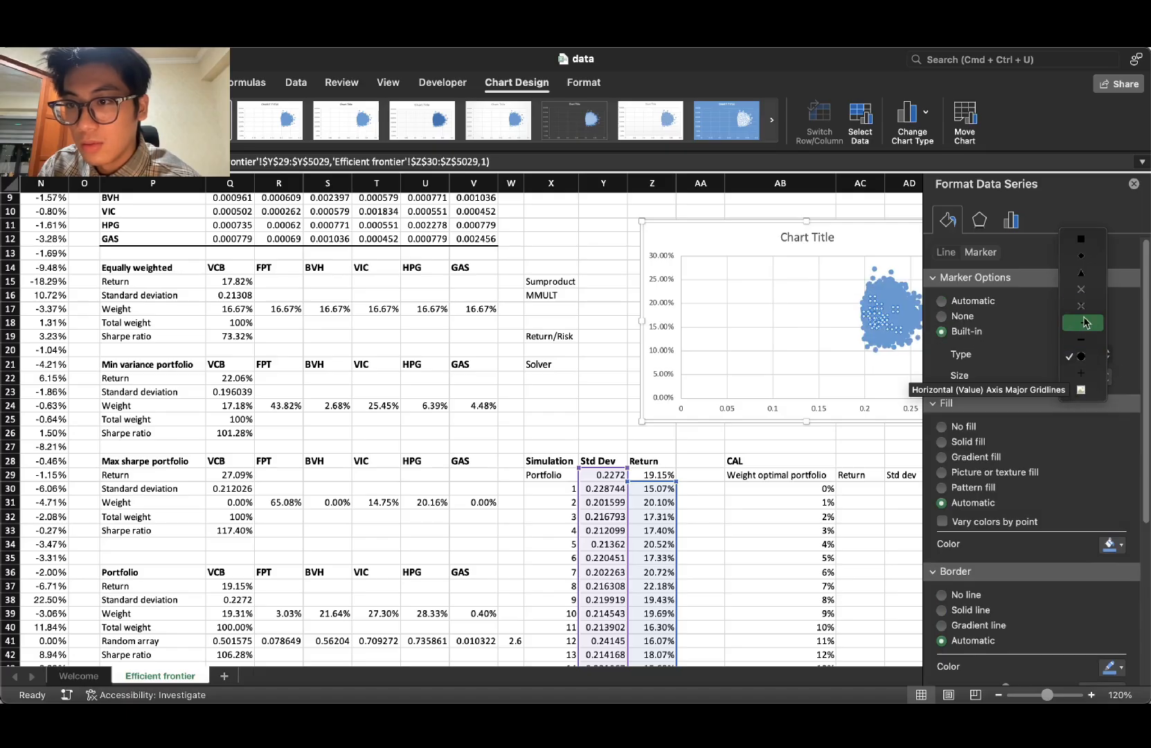
left_click(1087, 307)
Step: Reduce the series' marker size to 2 and close the series formatting
left_click(1107, 382)
left_click(1107, 382)
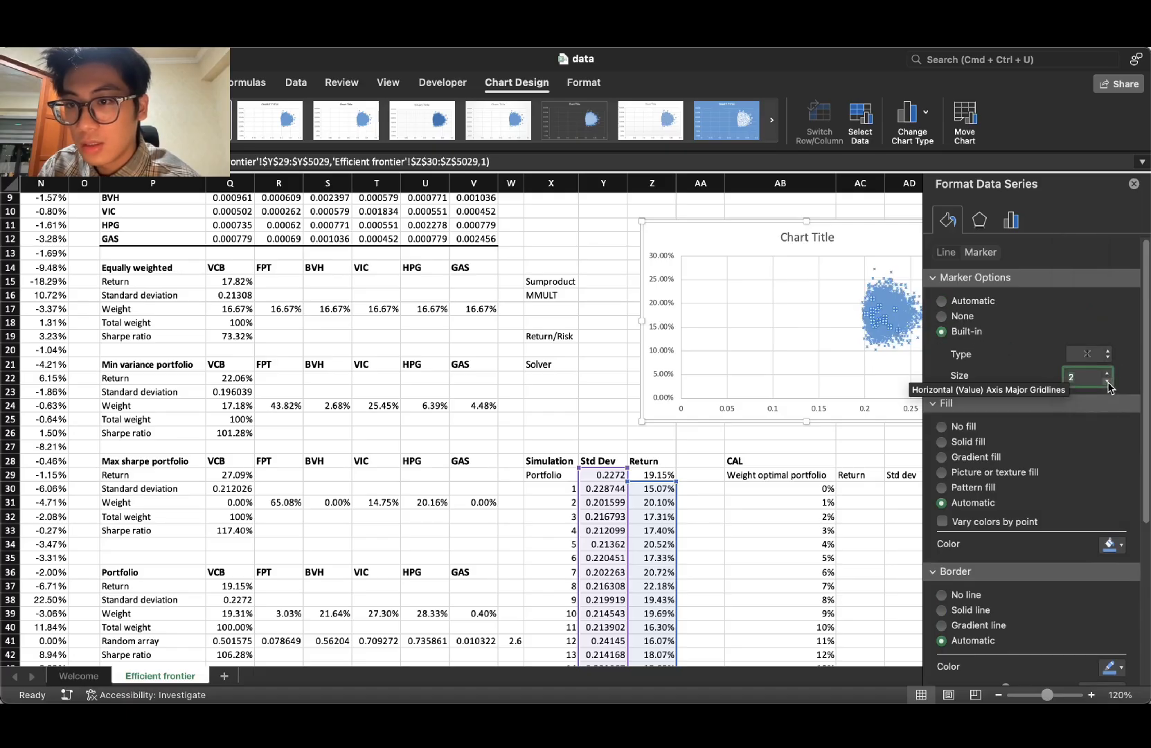
left_click(1108, 382)
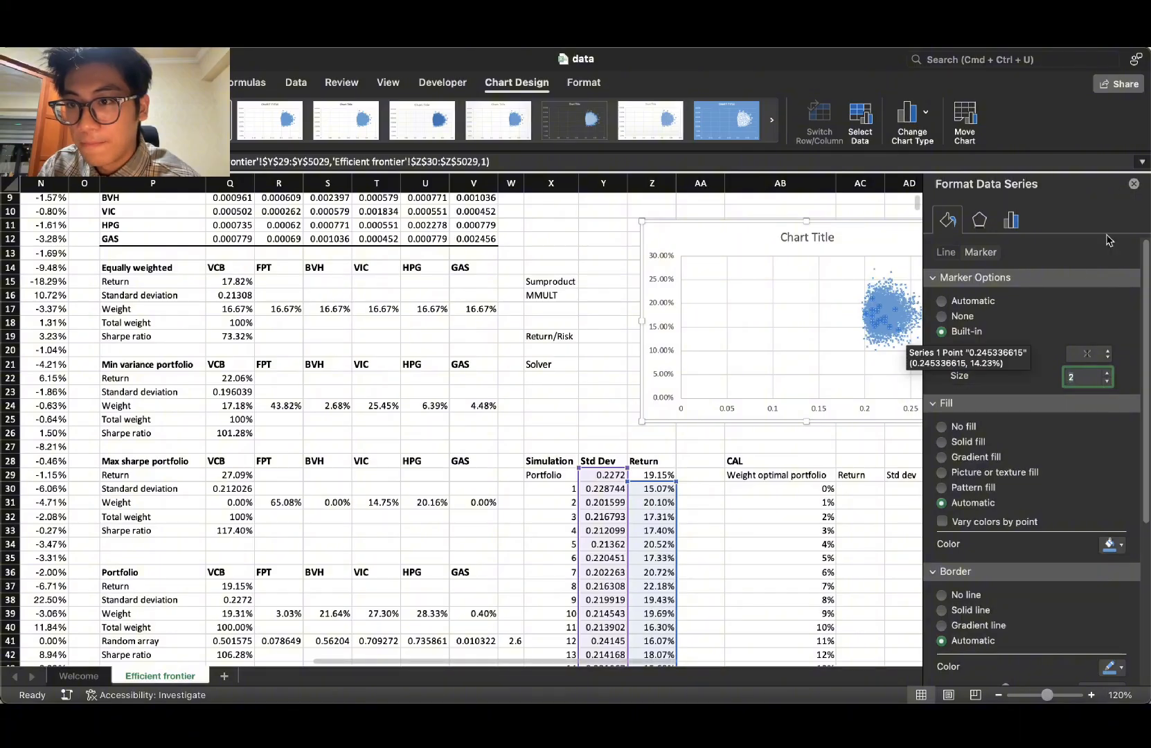
left_click(1134, 185)
Step: Set the minimum bound of the chart's vertical return axis to 0.1 and close the axis formatting
left_click(788, 379)
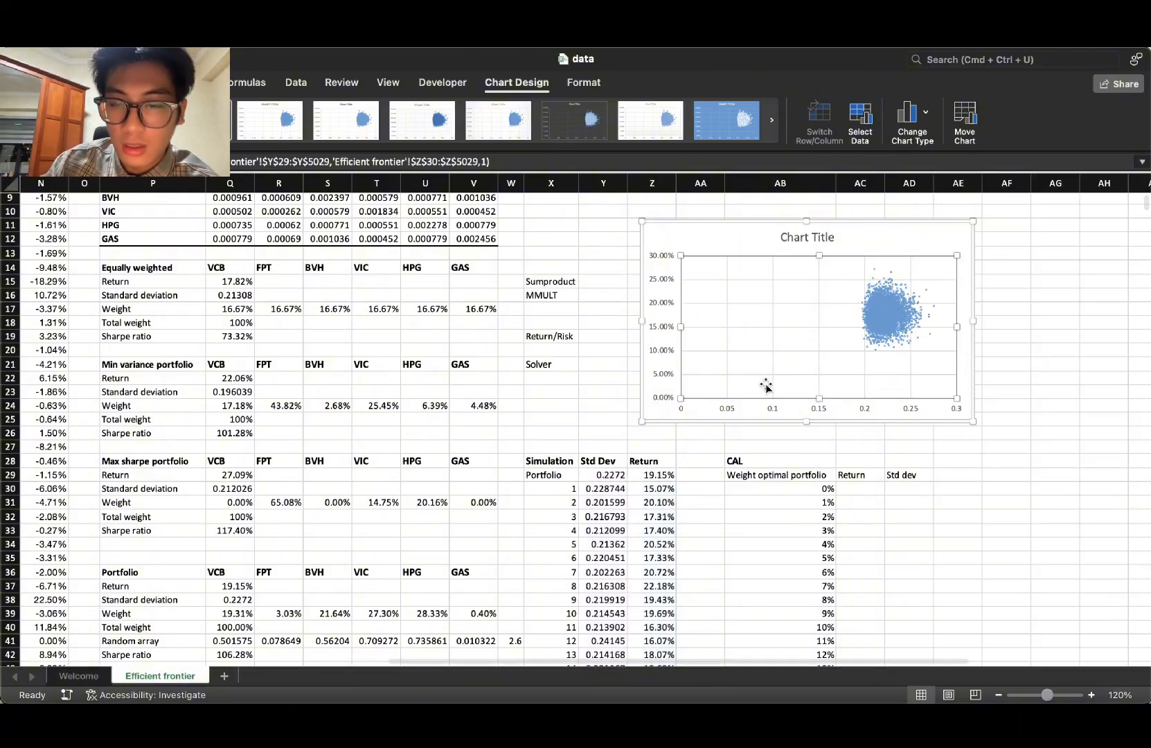
right_click(667, 327)
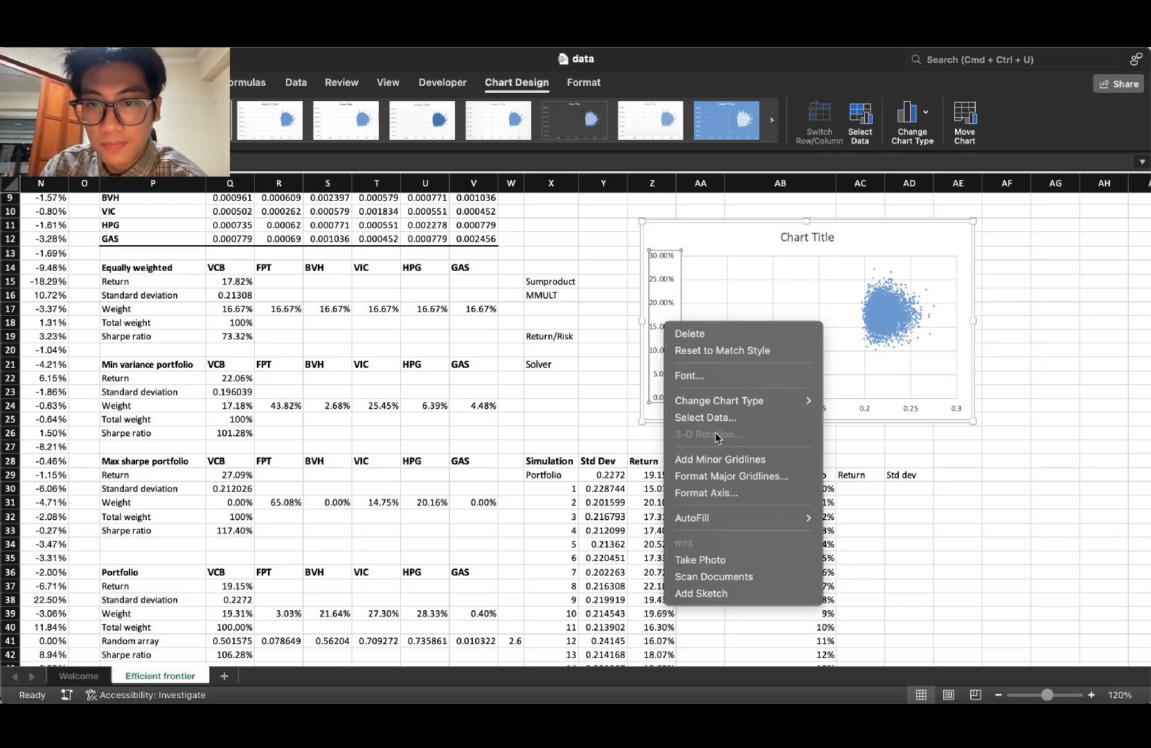
left_click(706, 494)
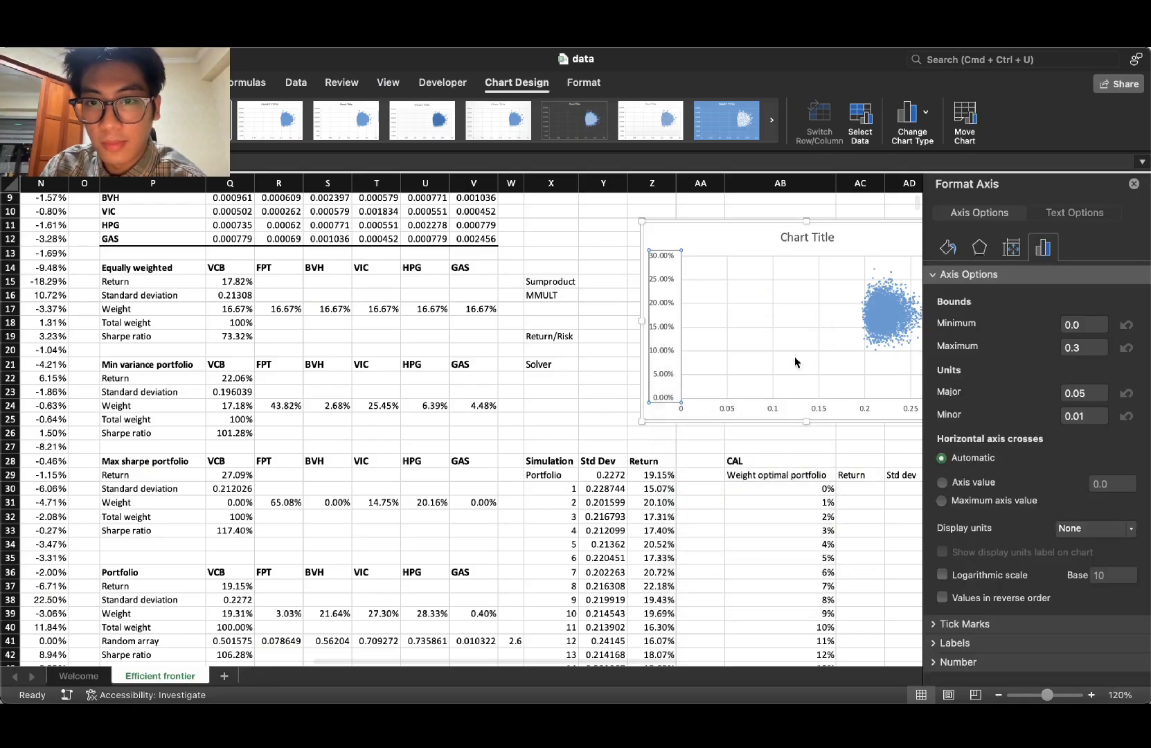
left_click(1078, 323)
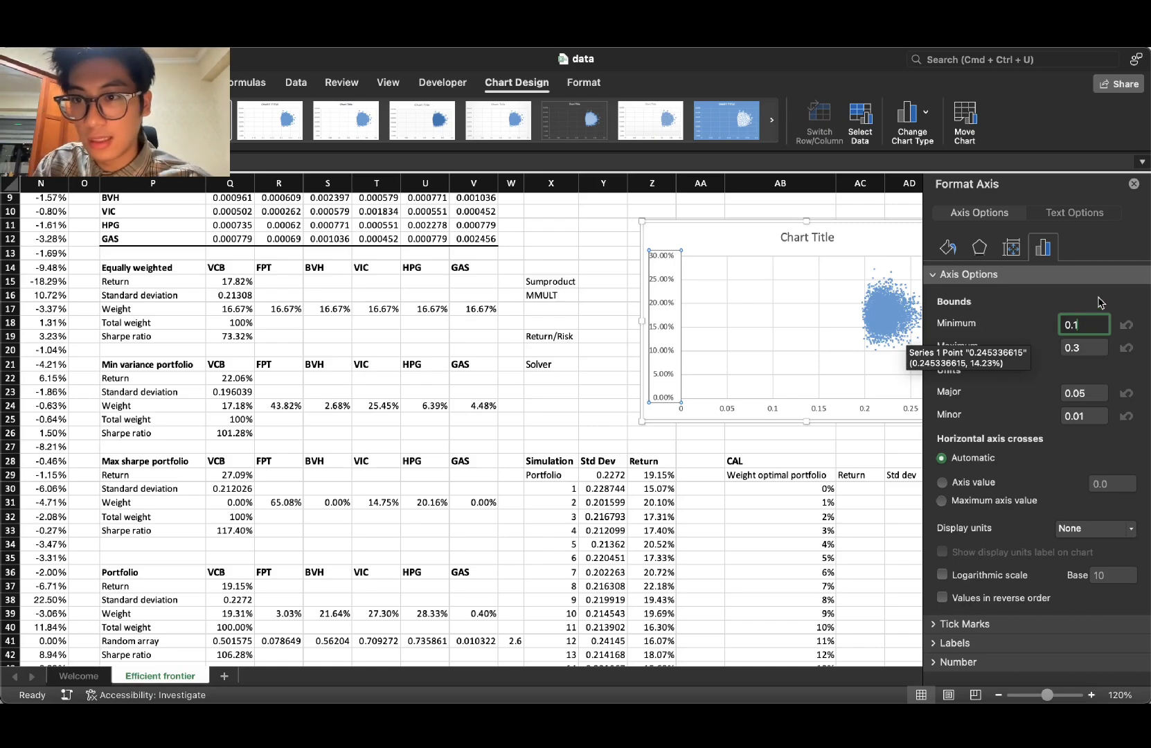
type("0.1")
key("Return")
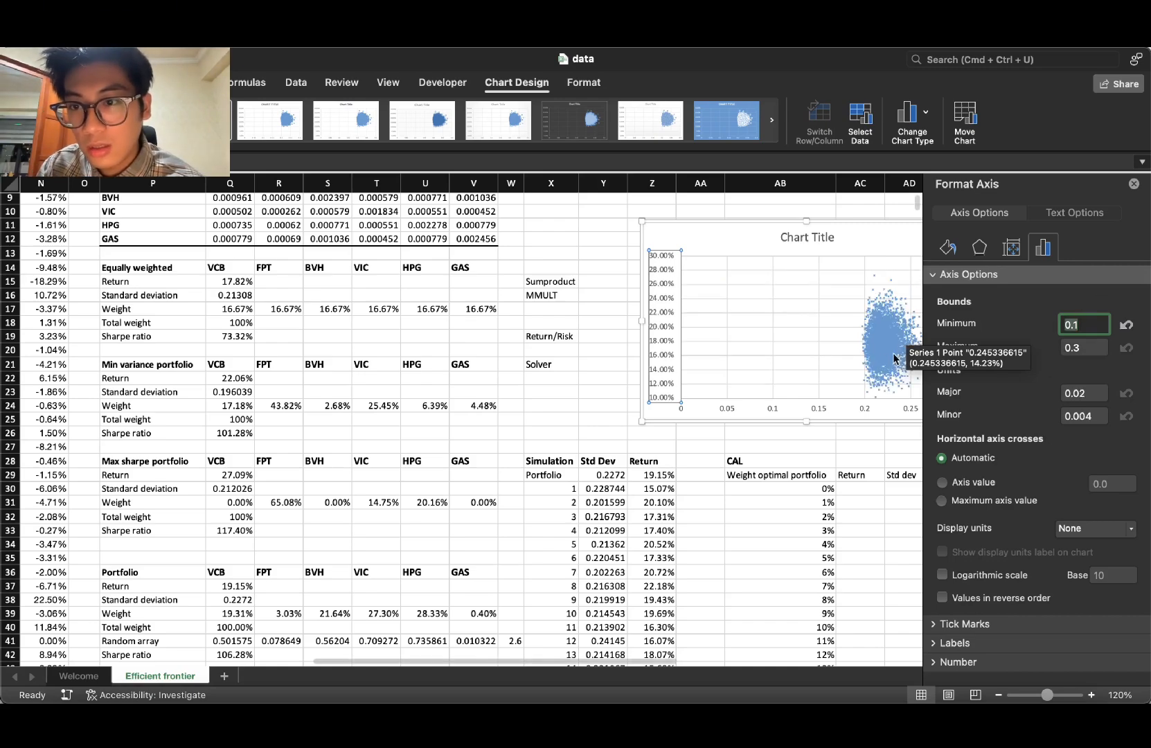
left_click(1134, 184)
right_click(802, 410)
left_click(772, 413)
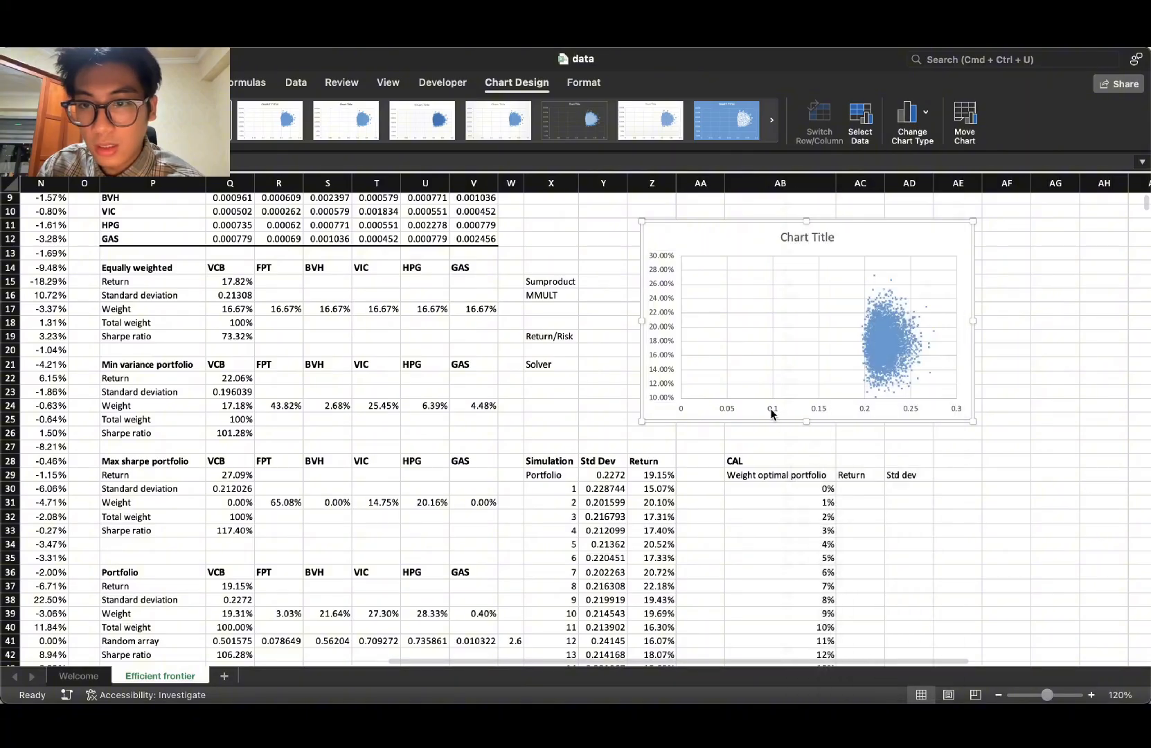
right_click(772, 413)
left_click(828, 505)
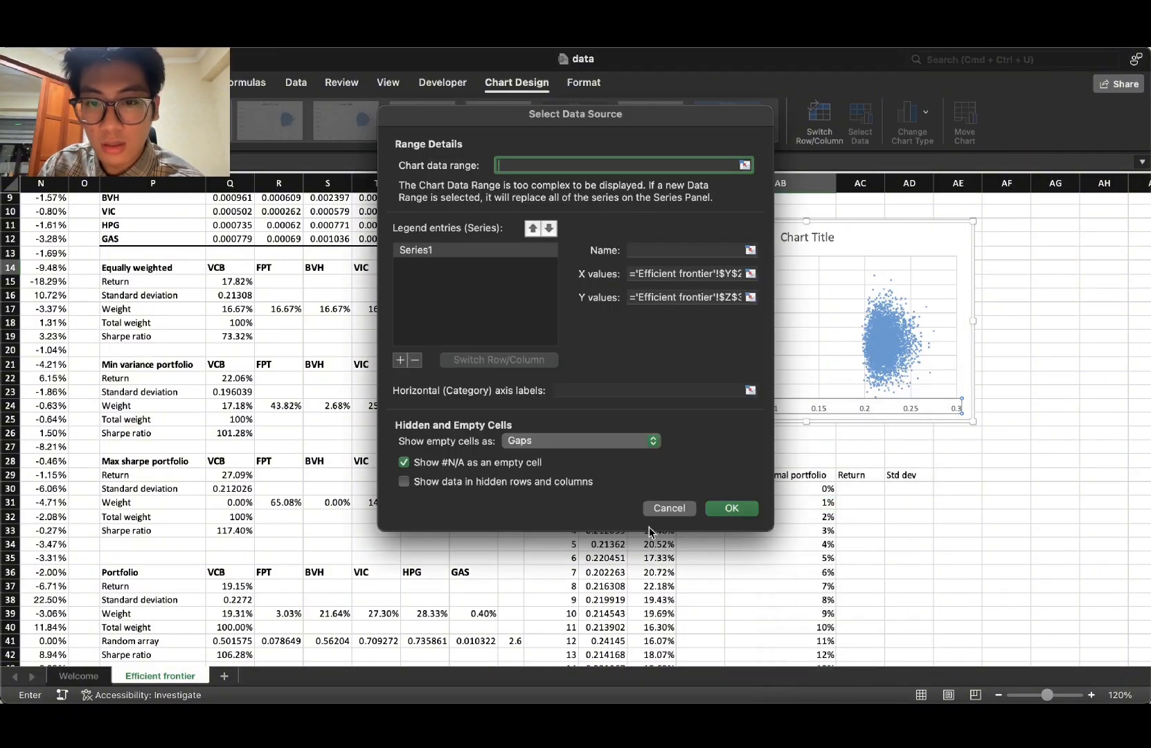
left_click(669, 508)
Step: Set the minimum bound of the chart's horizontal standard deviation axis to 0.15
right_click(735, 409)
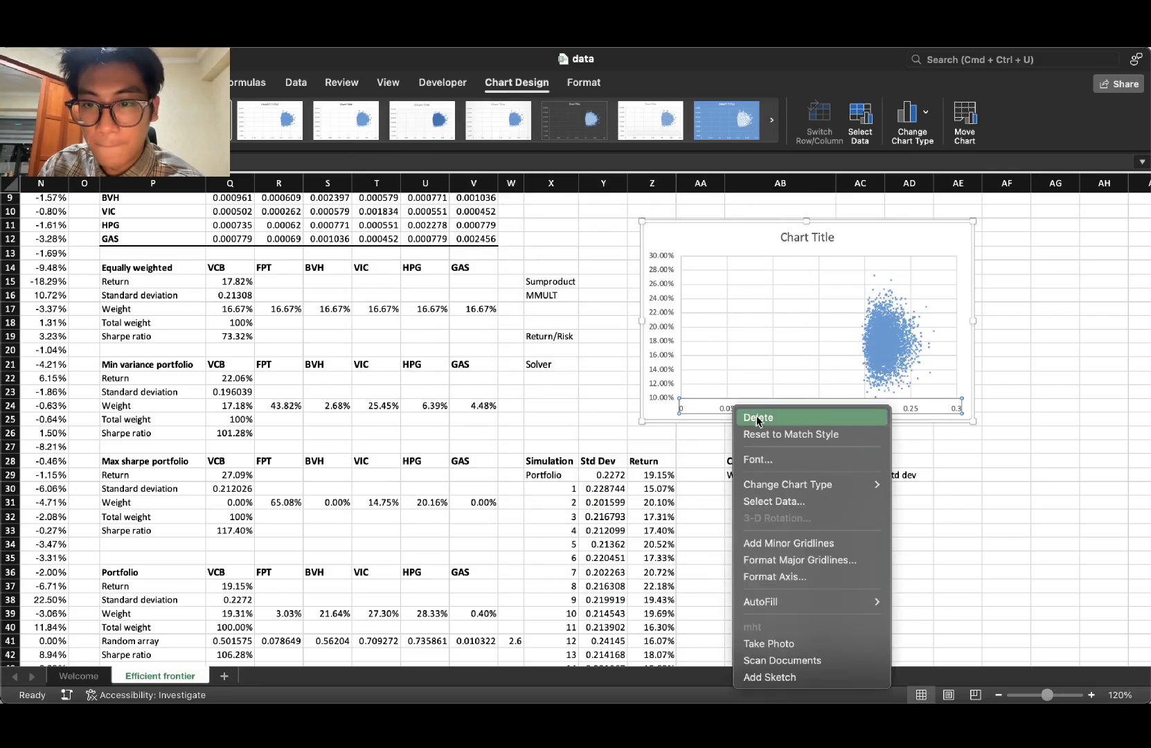
left_click(773, 577)
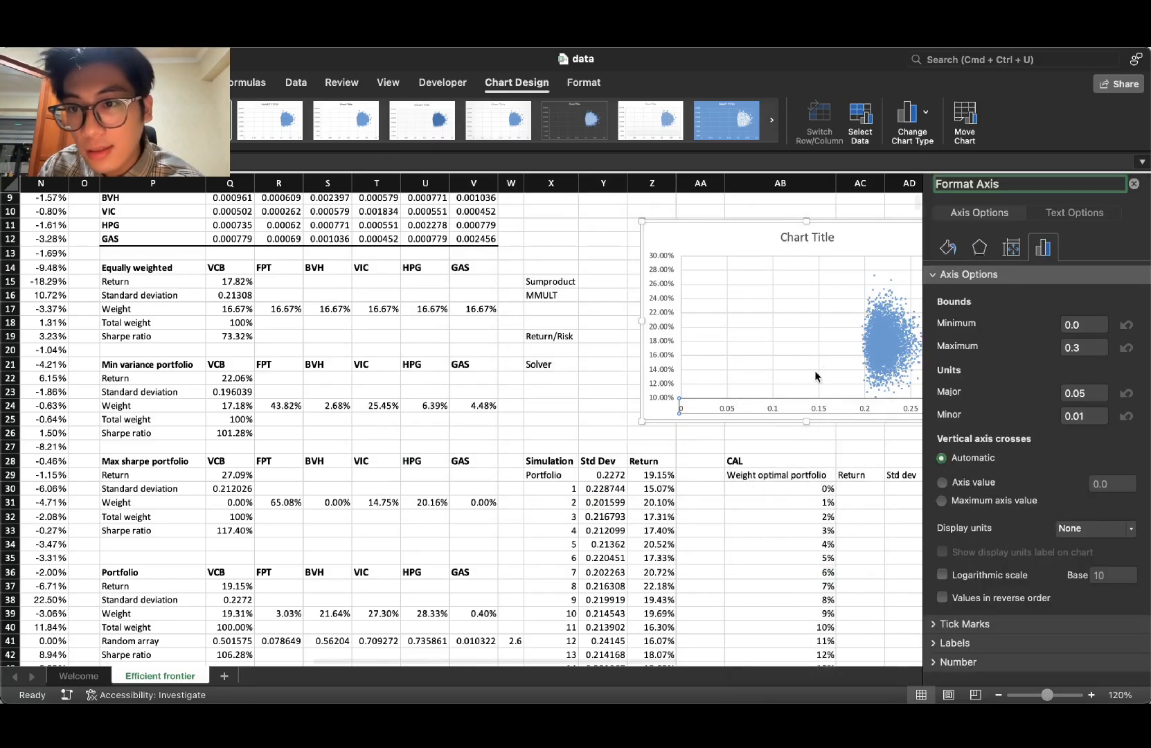
left_click(1104, 318)
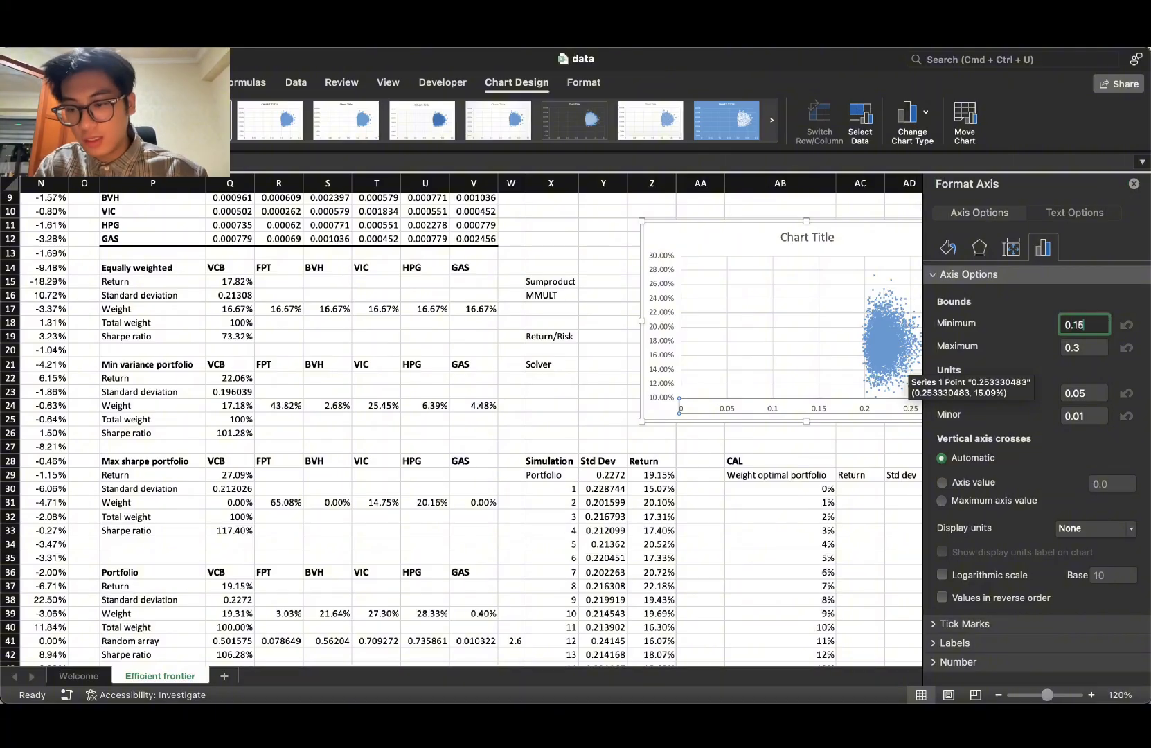
key("Return")
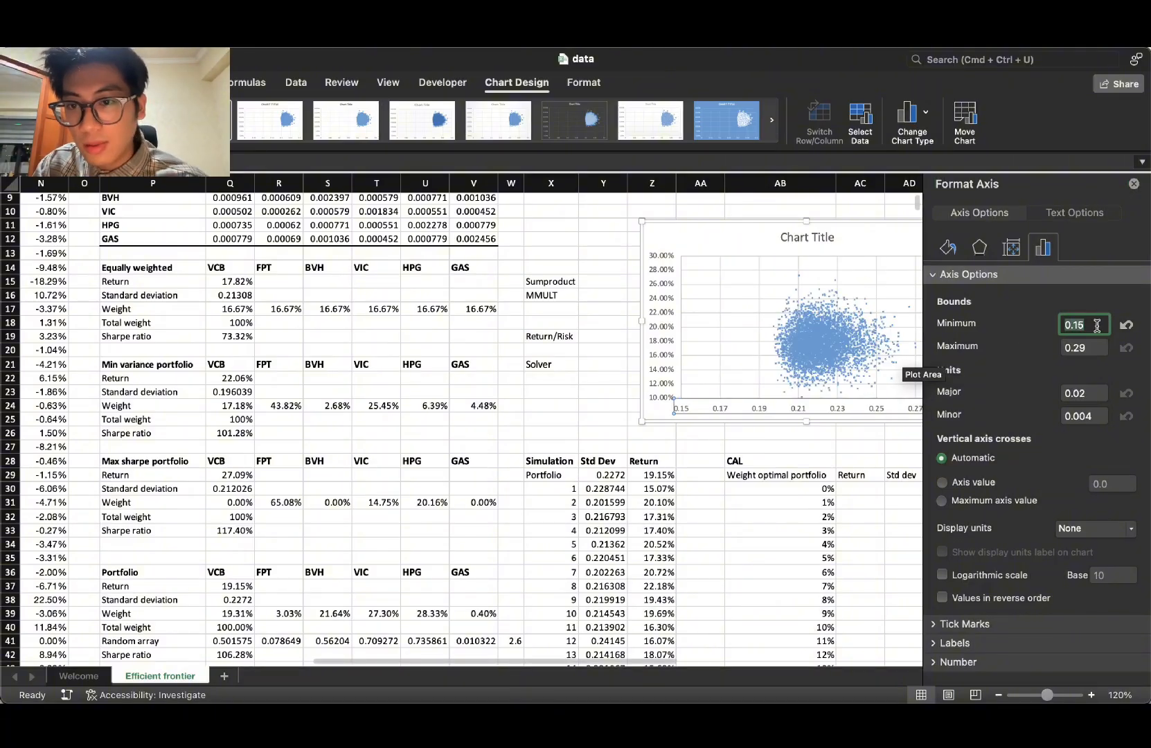
Step: Set the minimum bound of the chart's horizontal standard deviation axis to 0.18 and close the axis formatting
type("0.1")
key("Return")
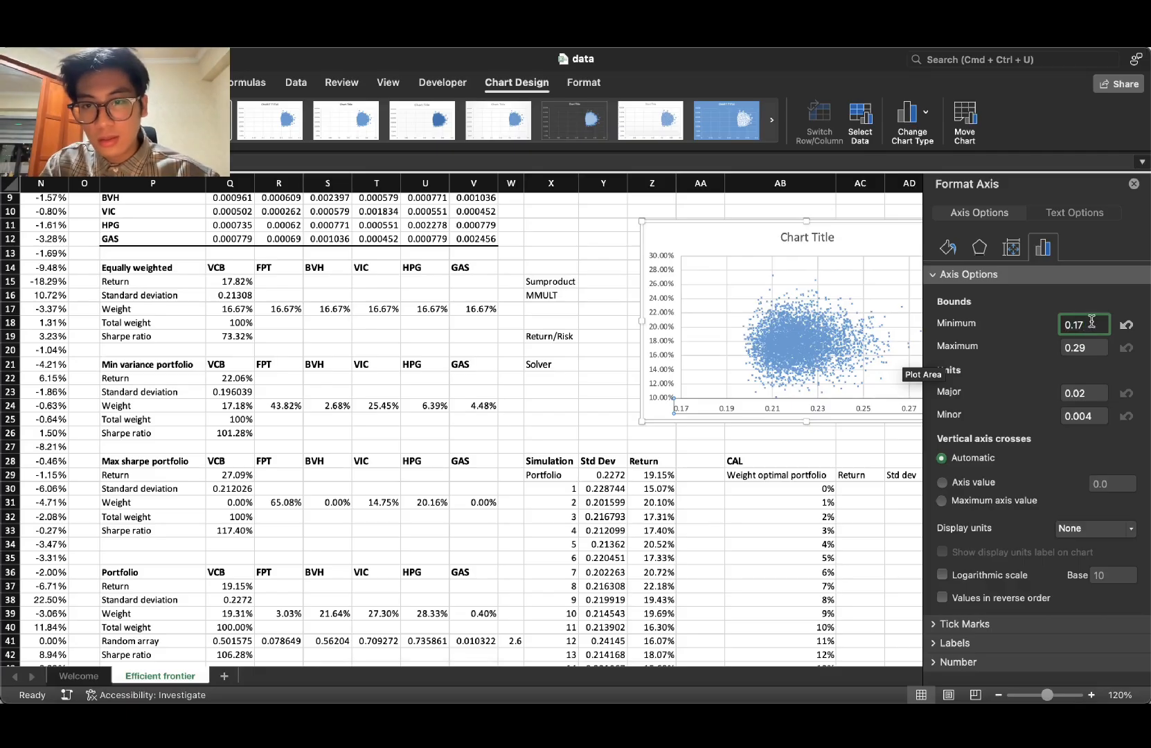
type("0.18")
key("Return")
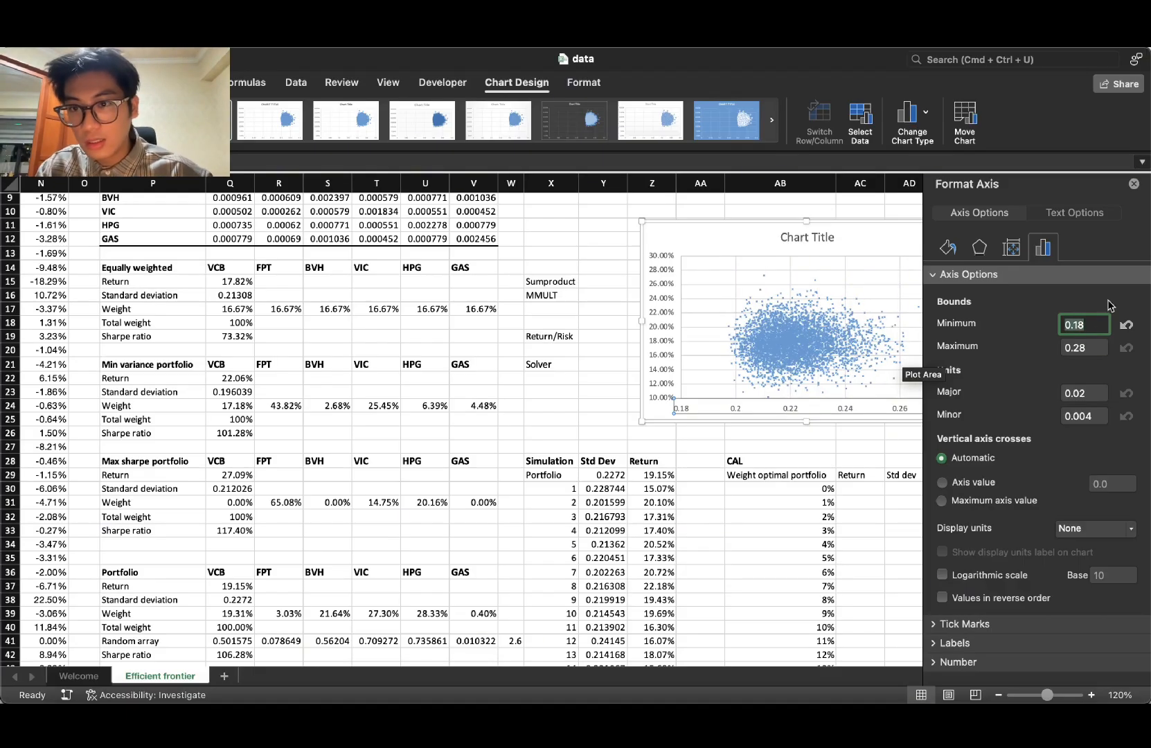
left_click(1133, 185)
scroll(1032, 347, "down", 2)
left_click(1059, 357)
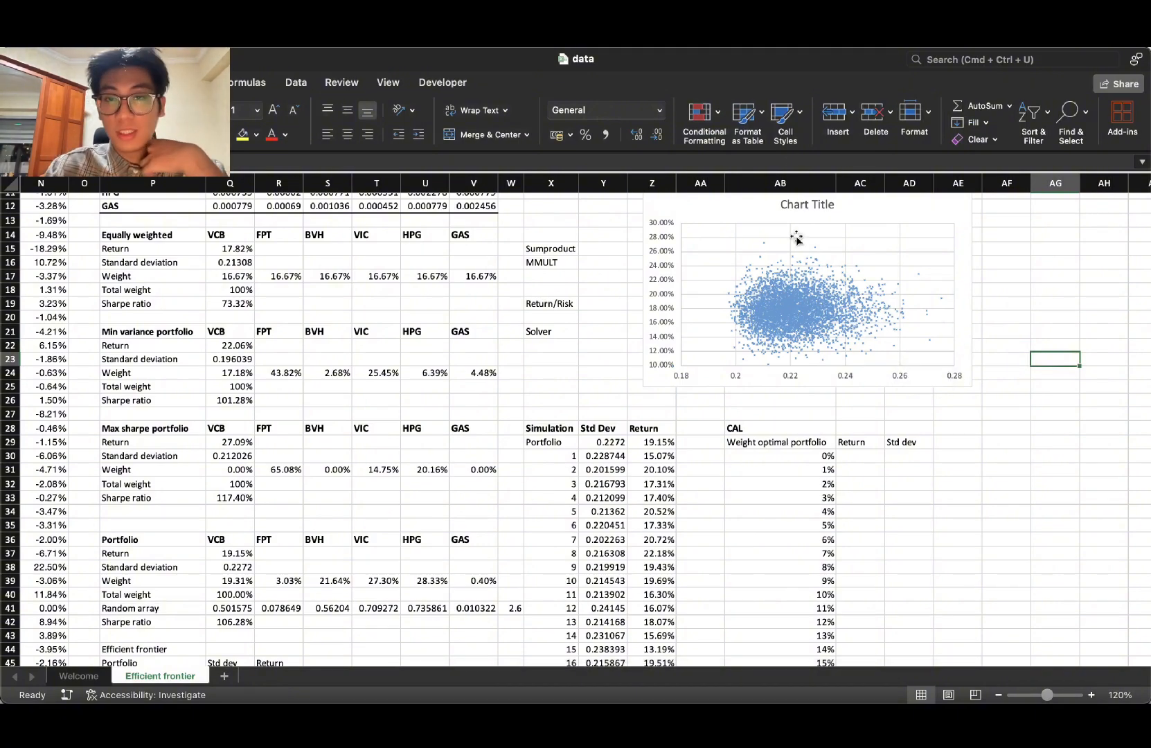
Step: Reposition the scatter chart above the simulation table and enlarge it to span roughly columns Y to AF
scroll(935, 318, "up", 5)
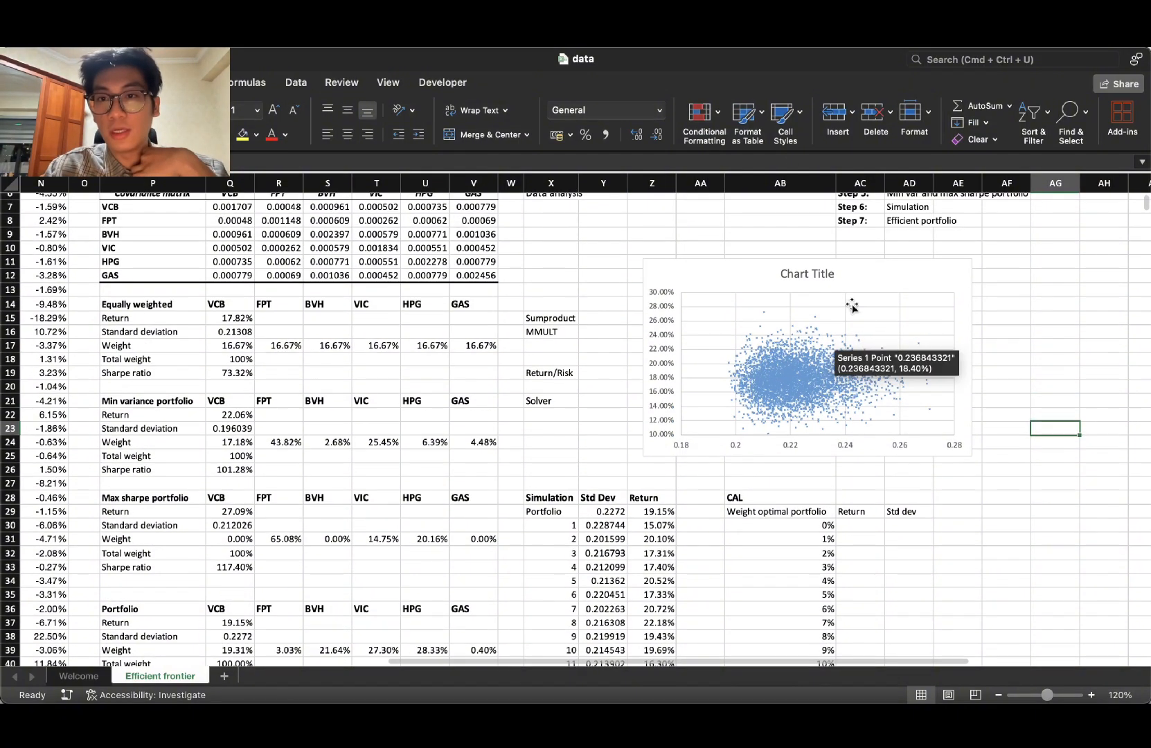
left_click(933, 334)
left_click_drag(933, 334, 891, 311)
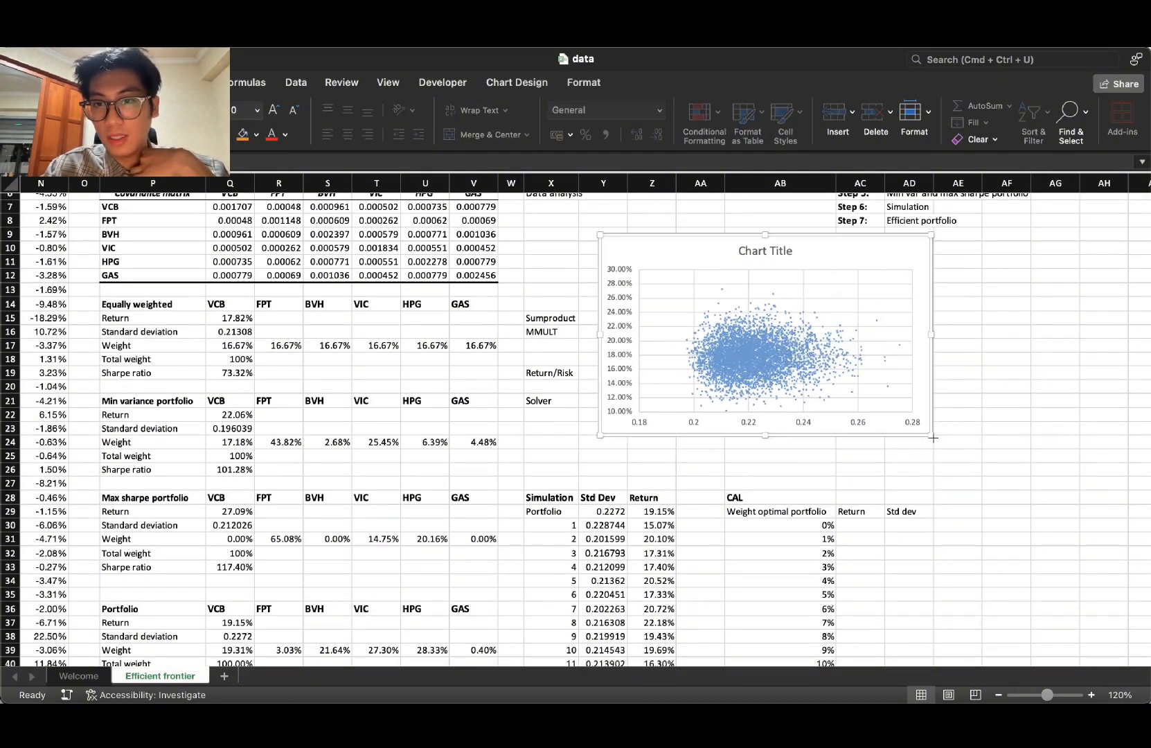
left_click_drag(933, 437, 1032, 482)
left_click_drag(869, 246, 892, 220)
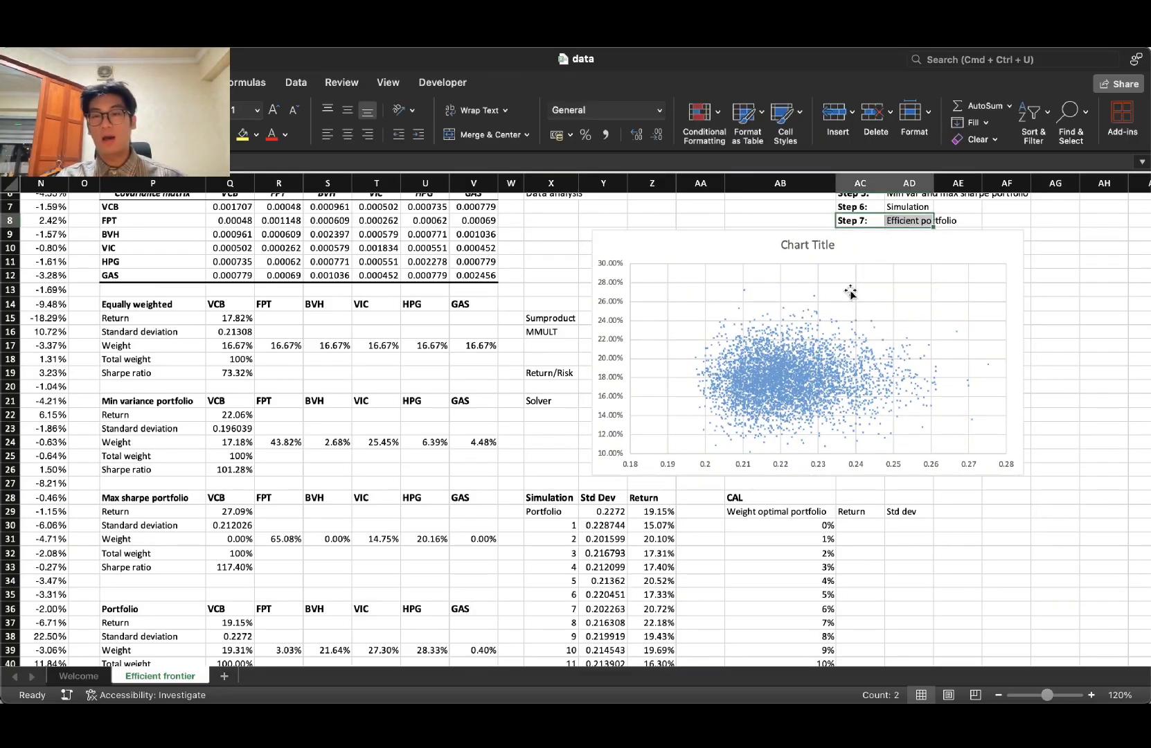
Step: Move the scatter chart down beside the portfolio tables and retitle it "Efficient frontier"
scroll(563, 538, "down", 2)
scroll(565, 536, "up", 5)
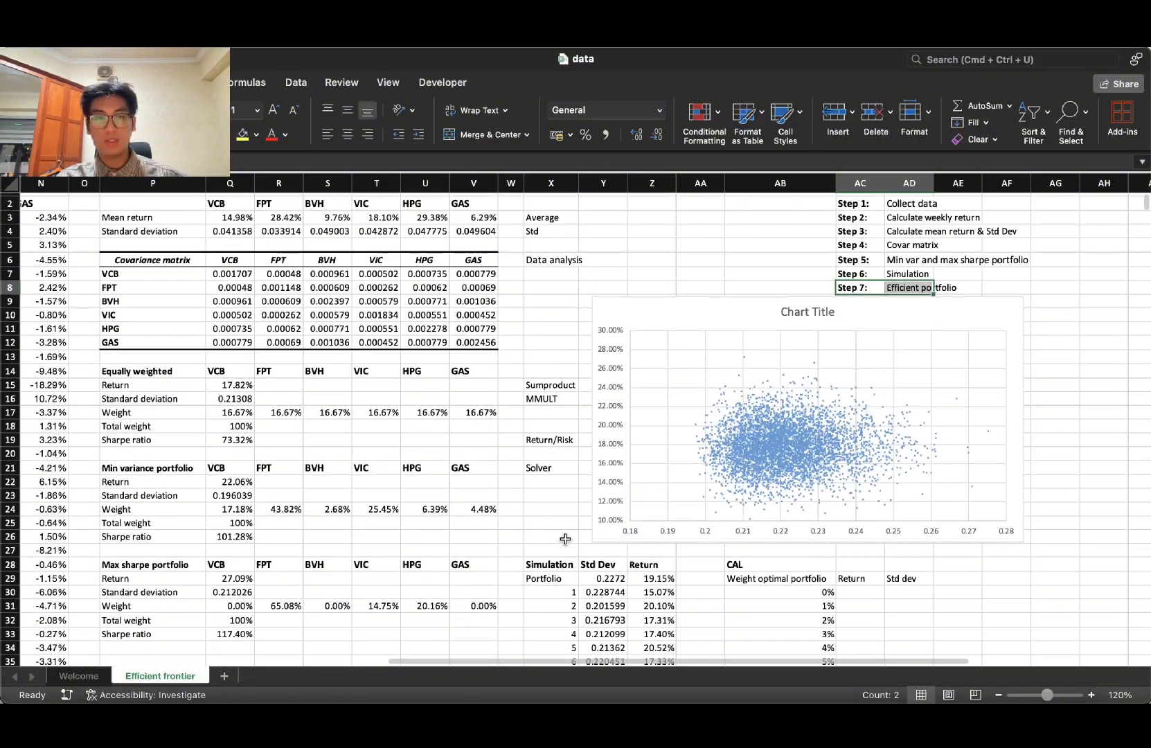
scroll(565, 538, "down", 7)
scroll(570, 539, "up", 7)
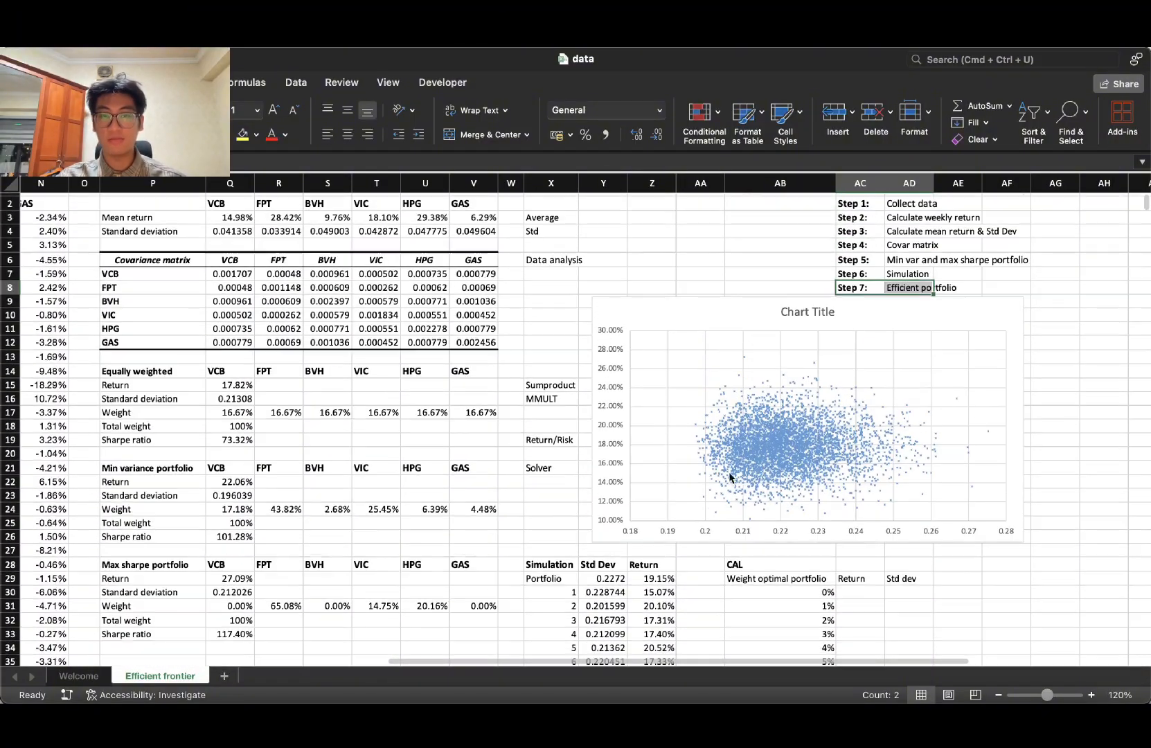
left_click_drag(725, 316, 642, 306)
scroll(305, 625, "down", 1)
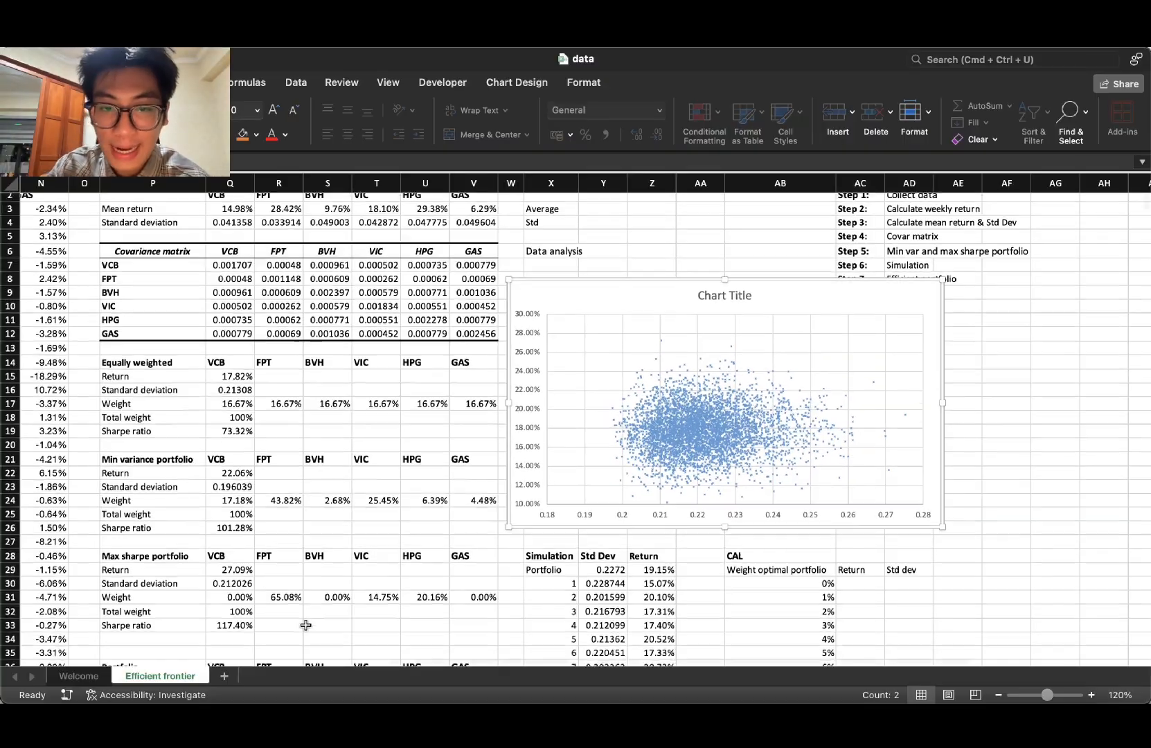
scroll(306, 625, "down", 5)
scroll(372, 575, "up", 3)
left_click_drag(626, 221, 625, 378)
scroll(996, 357, "down", 5)
scroll(993, 367, "up", 2)
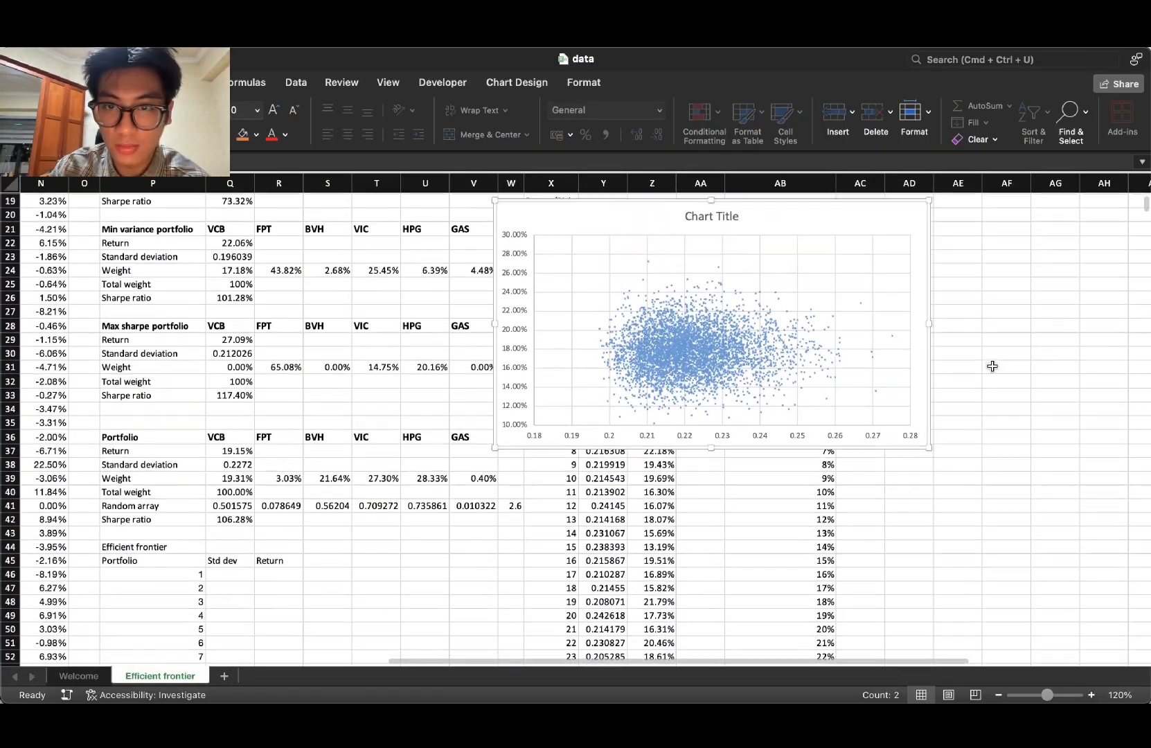
scroll(1010, 362, "down", 4)
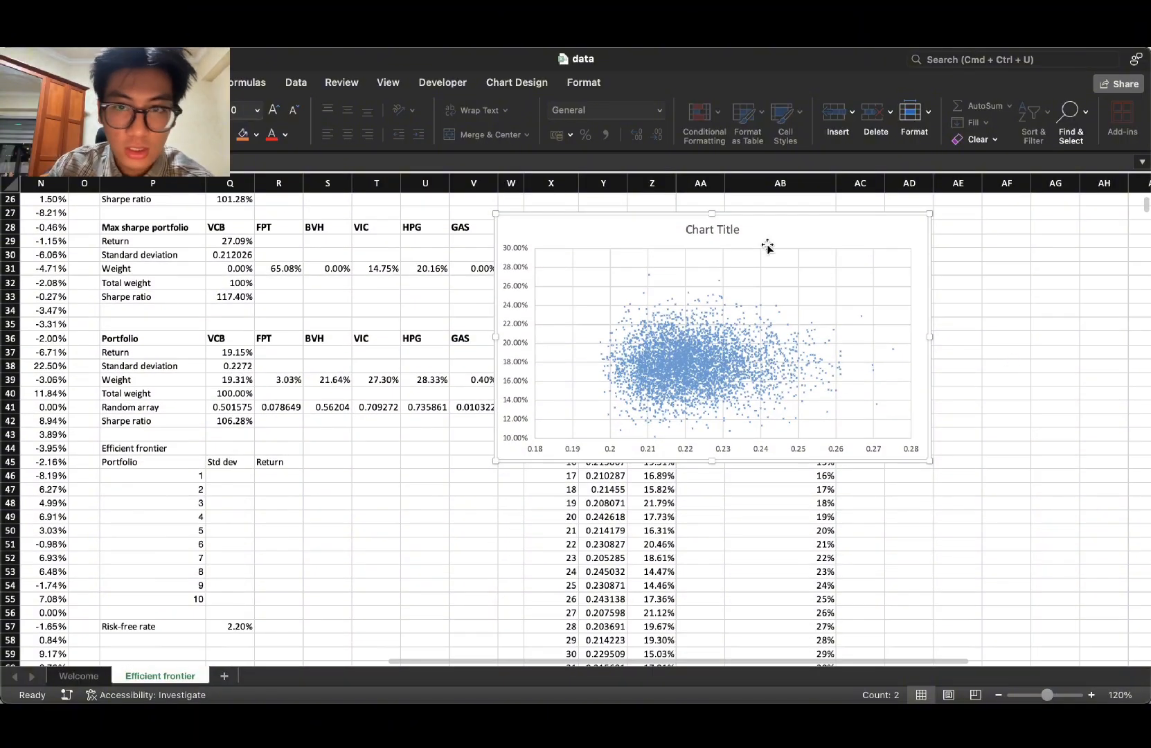
left_click(709, 230)
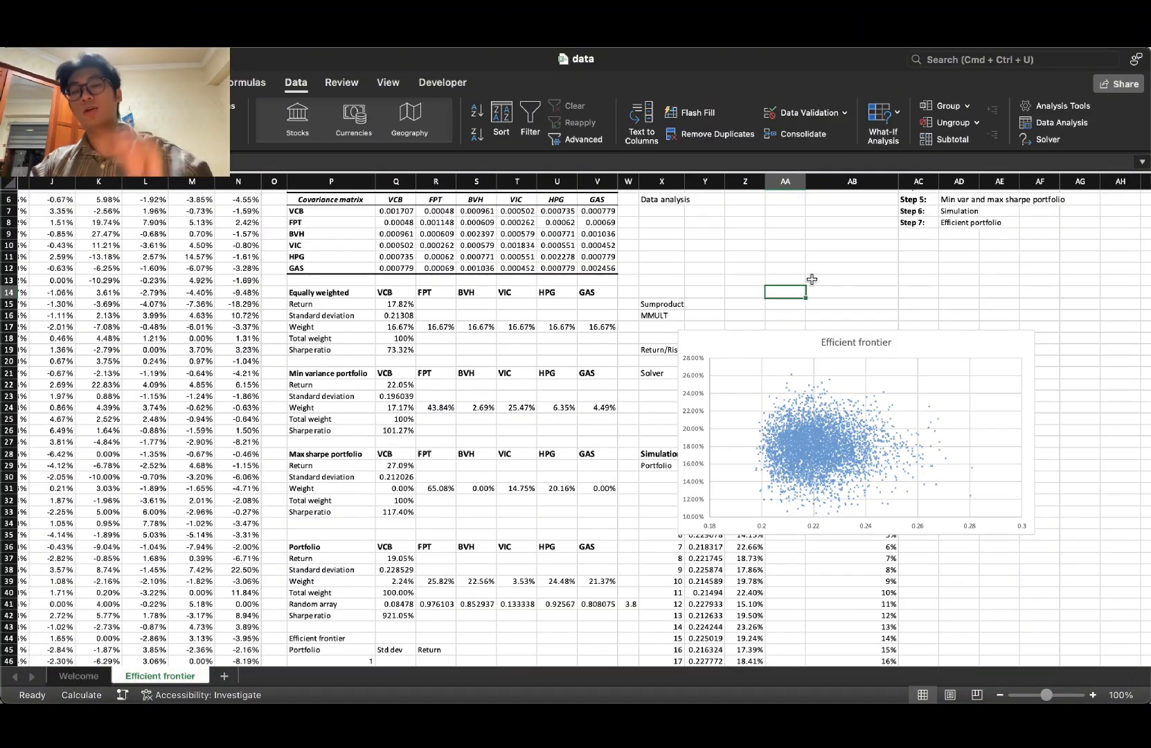
Step: Move the Efficient frontier chart up to sit beneath the step list and above the Simulation and CAL tables
scroll(812, 279, "down", 1)
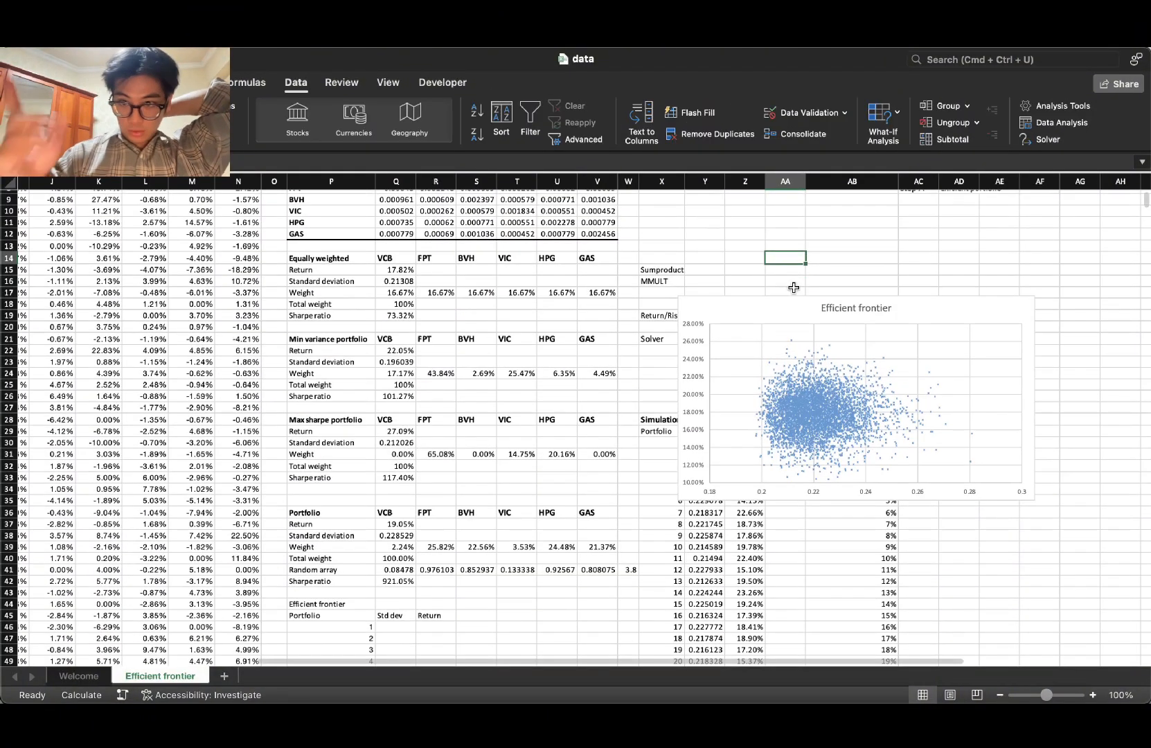
left_click_drag(817, 298, 834, 197)
scroll(577, 389, "down", 2)
scroll(580, 395, "up", 5)
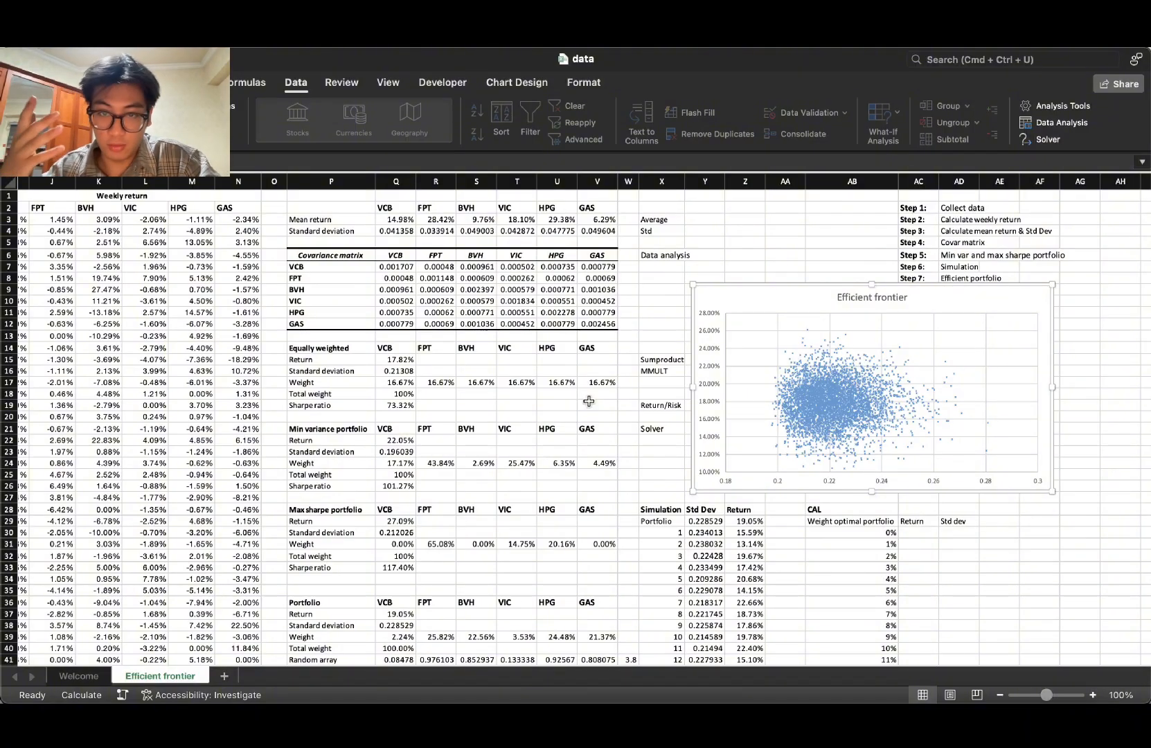
Step: Open Solver and reset all of its options and cell selections, keeping the equally weighted portfolio block in view
left_click_drag(325, 351, 594, 409)
left_click(345, 351)
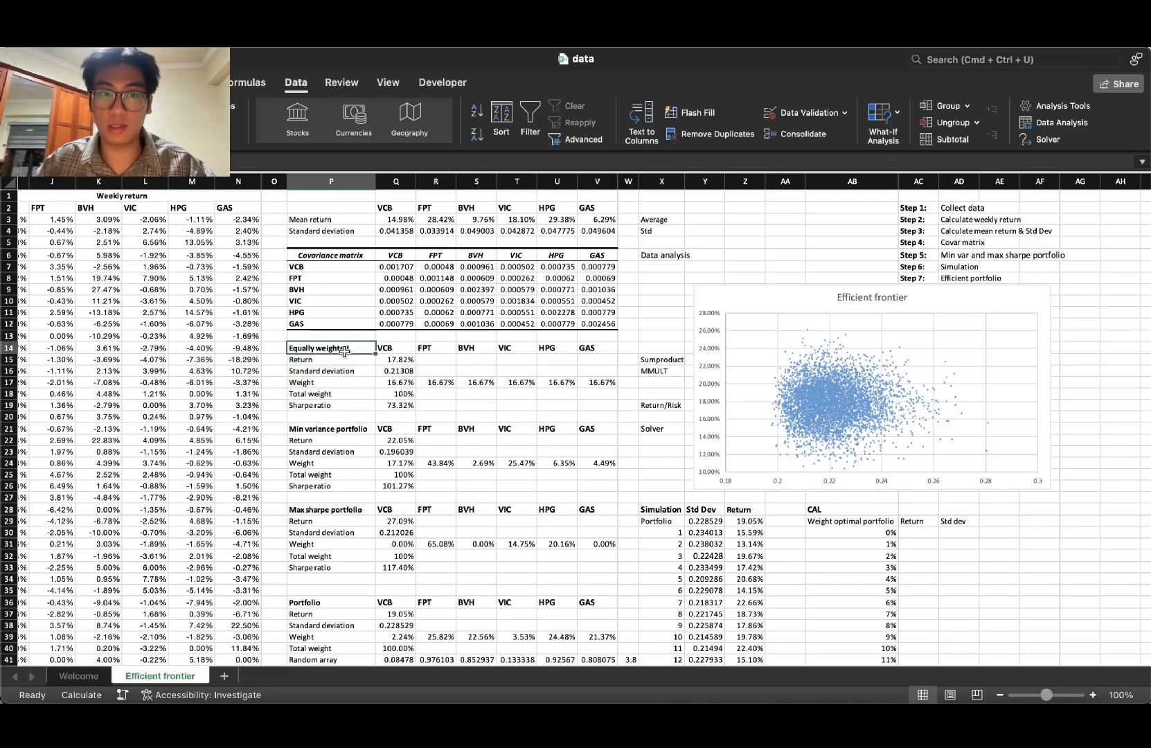
left_click(1047, 139)
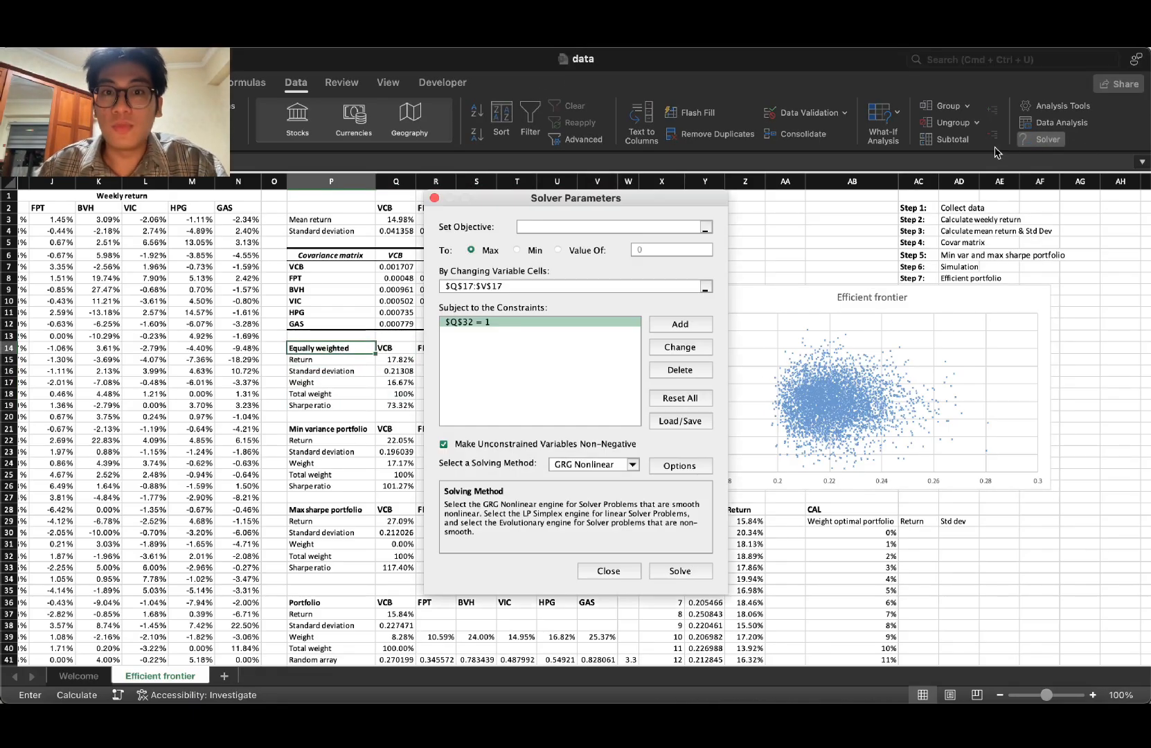
left_click(703, 399)
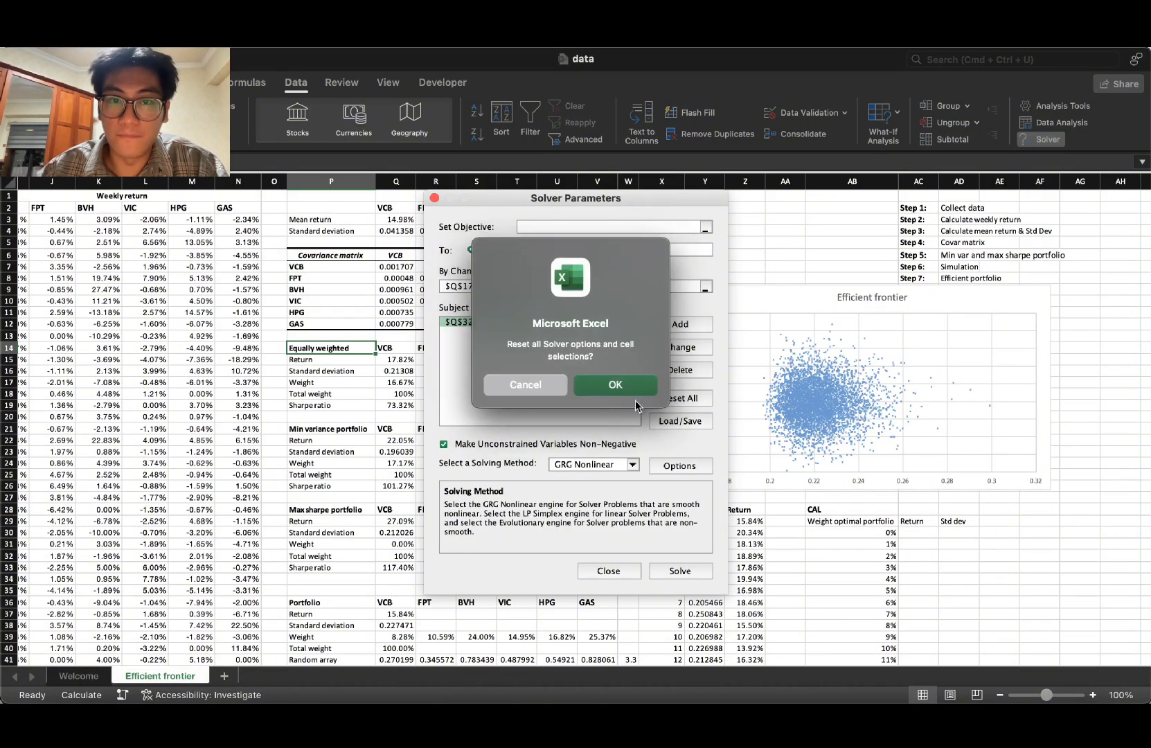
left_click(626, 385)
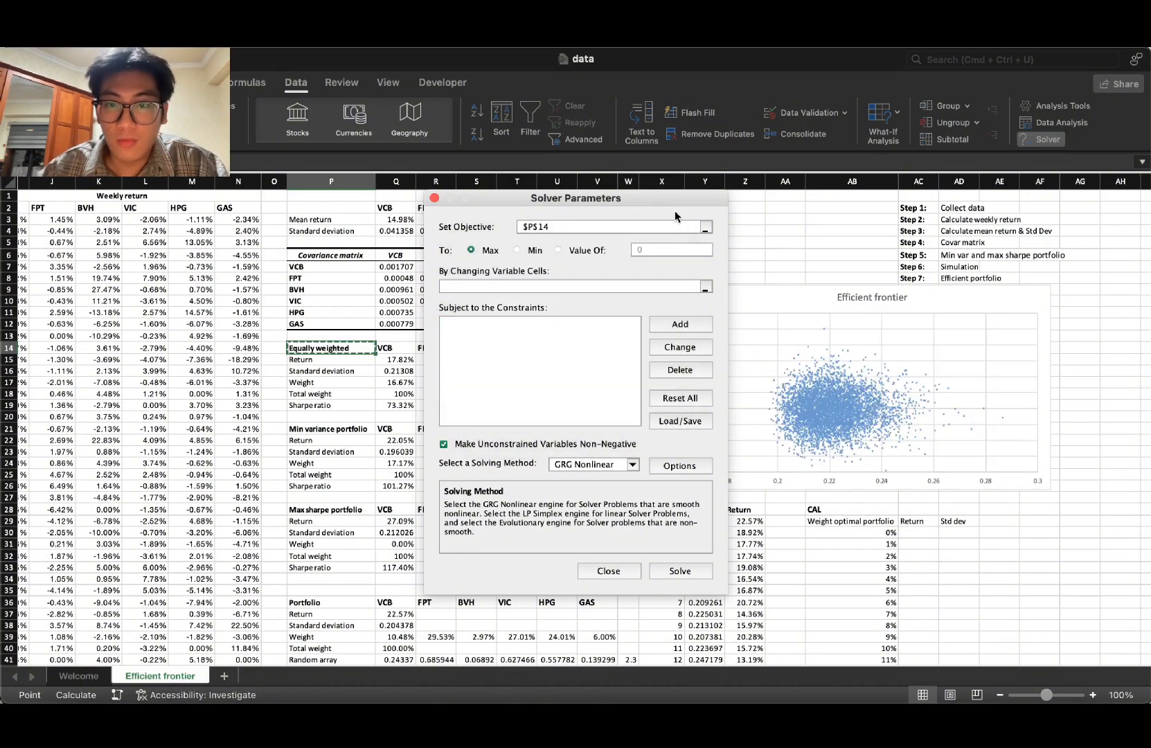
left_click_drag(623, 202, 769, 183)
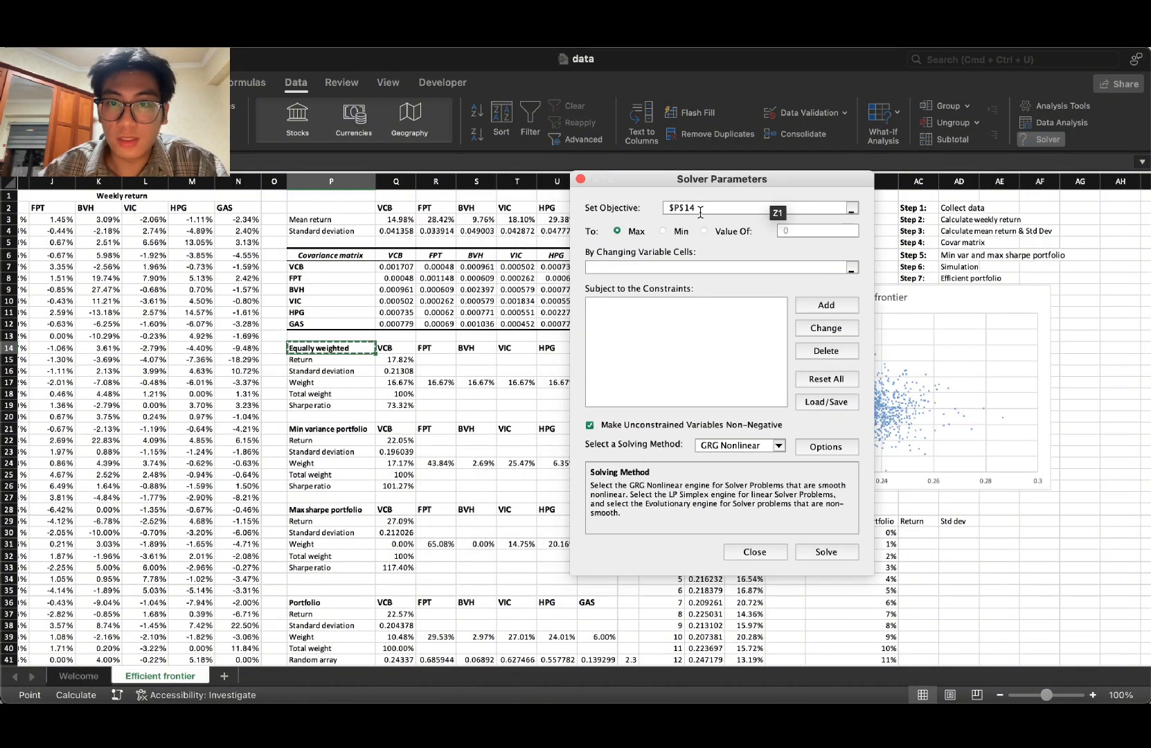
Step: Set Solver to maximize the equally weighted portfolio's return in Q15 by changing the weights in Q17:V17
left_click(400, 359)
left_click(627, 231)
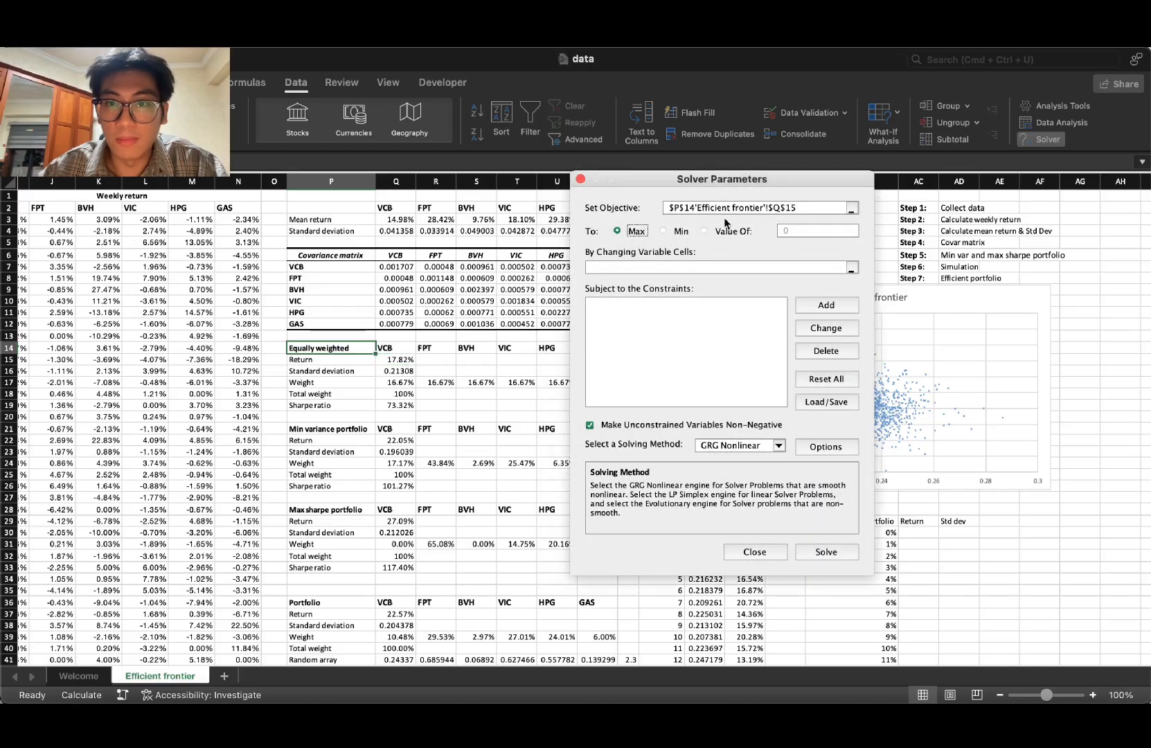
left_click_drag(806, 207, 510, 224)
key("BackSpace")
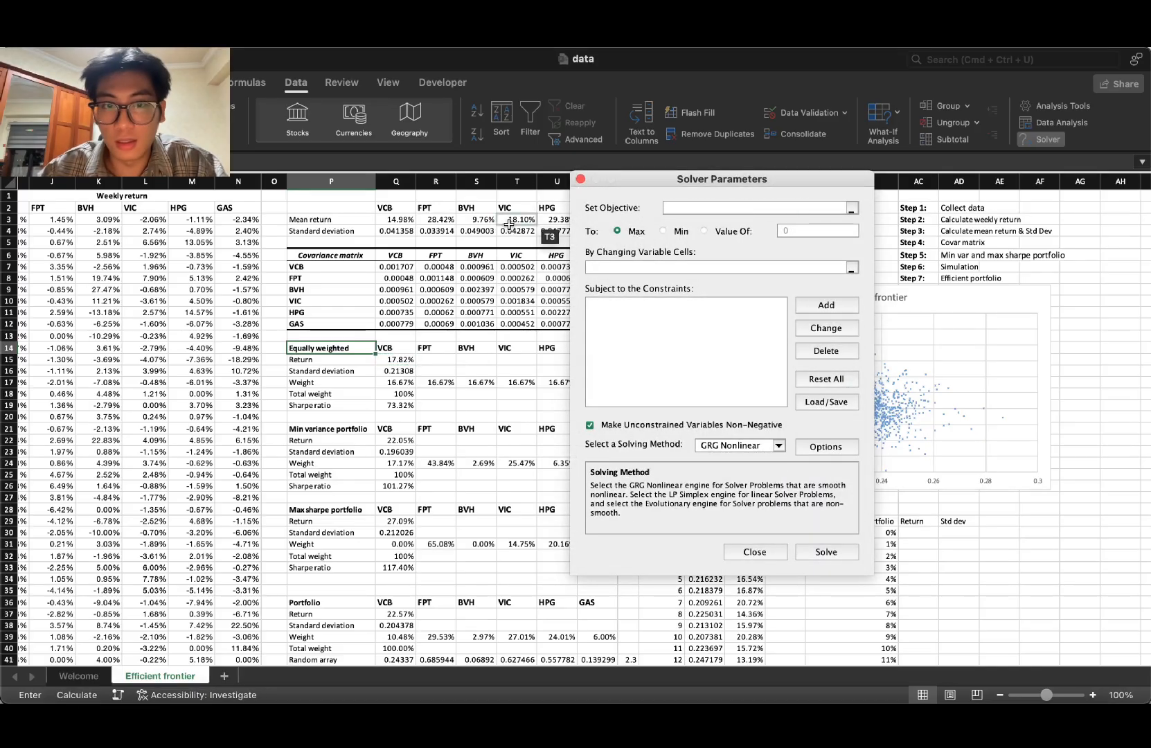
left_click(393, 359)
left_click(659, 268)
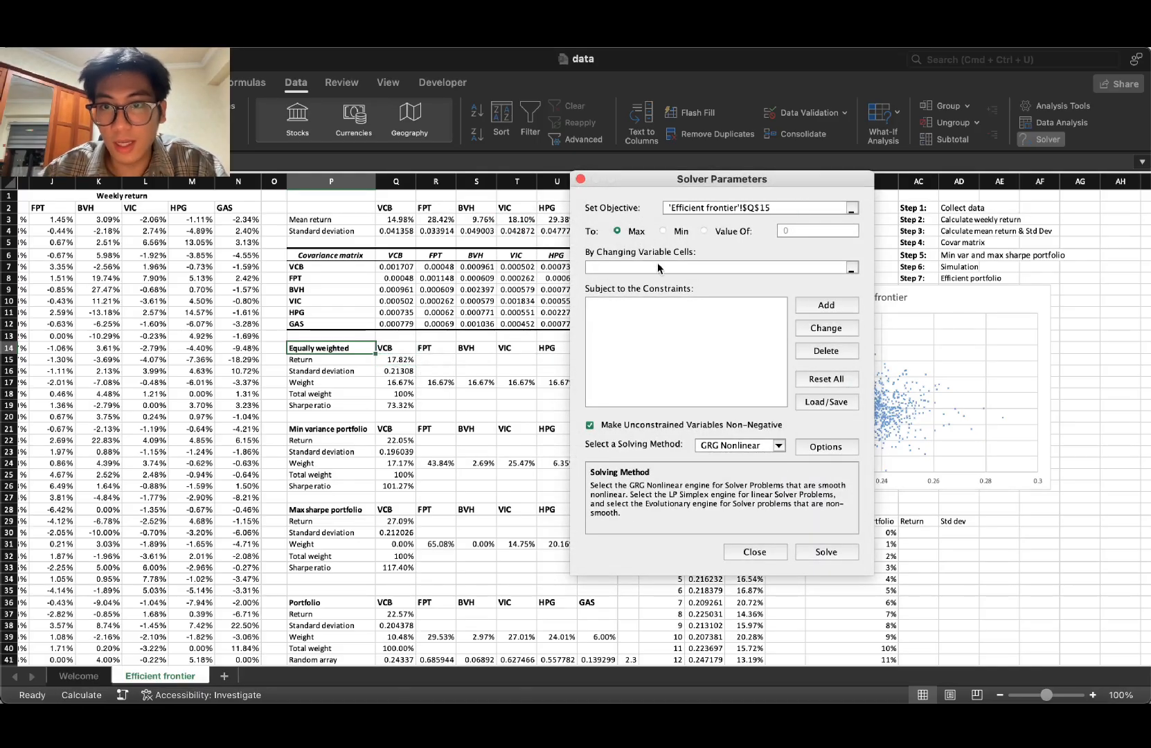
left_click_drag(388, 382, 594, 382)
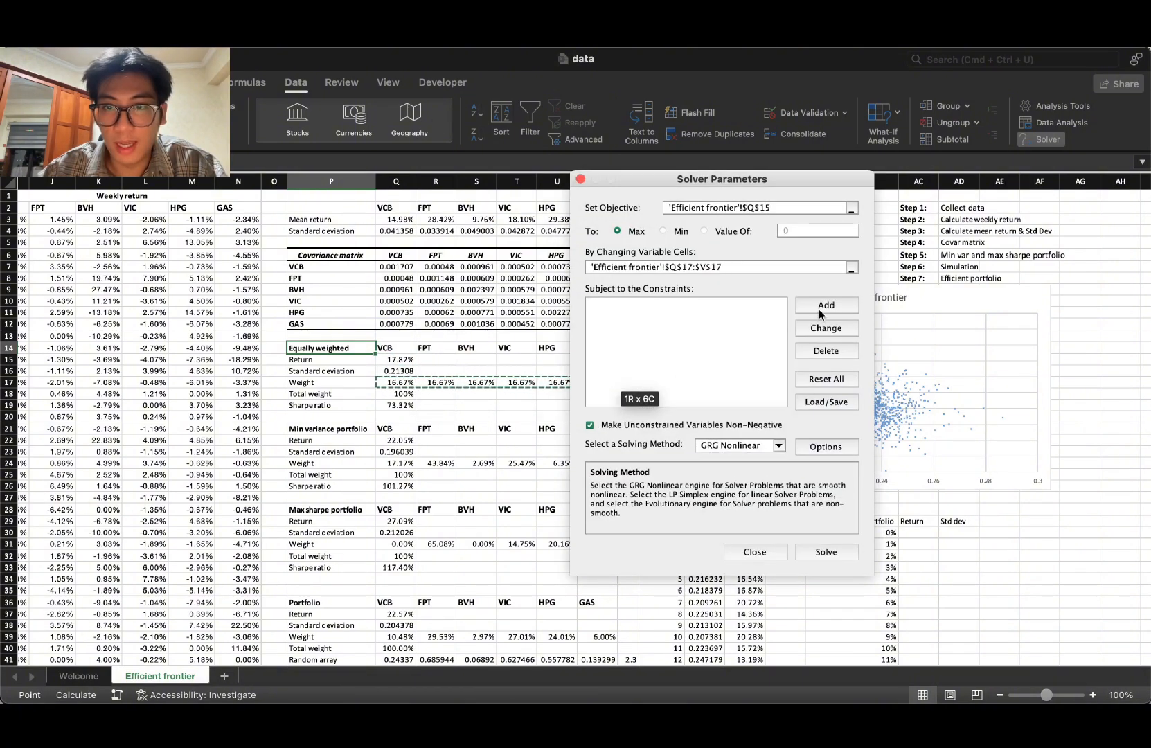
Step: Add the constraint that total weight Q18 equals 1, and solve for the maximum return, keeping the Solver solution
left_click(825, 305)
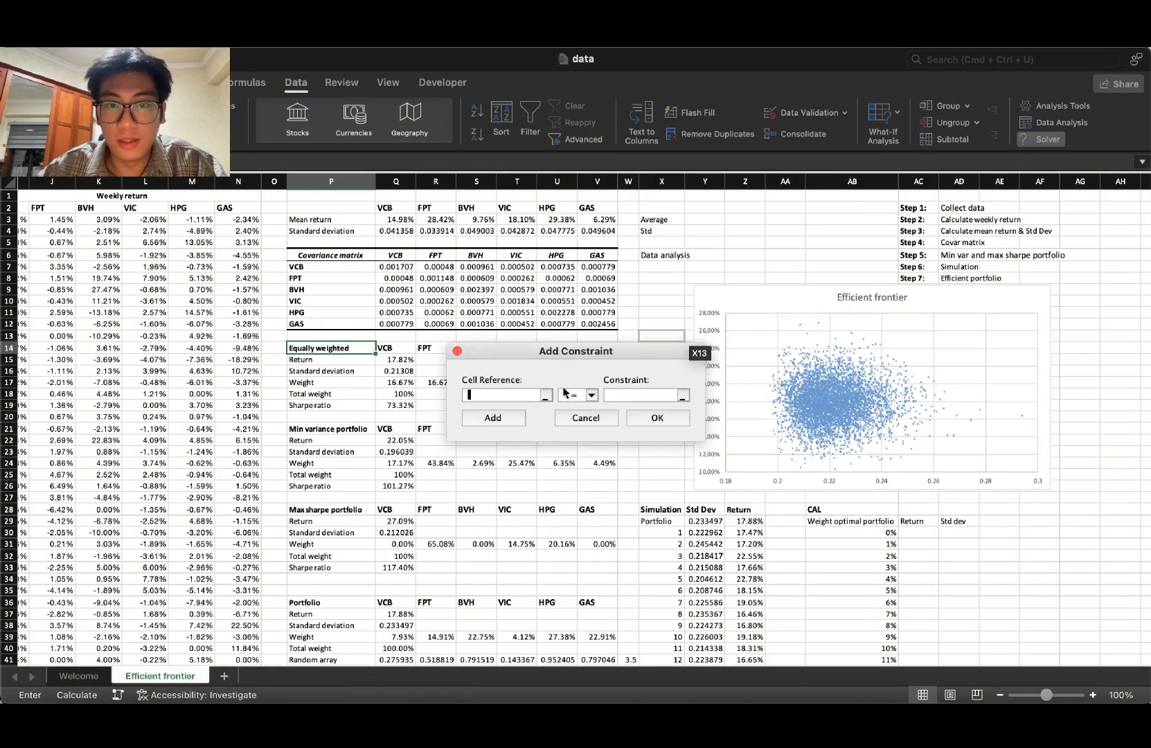
left_click(396, 393)
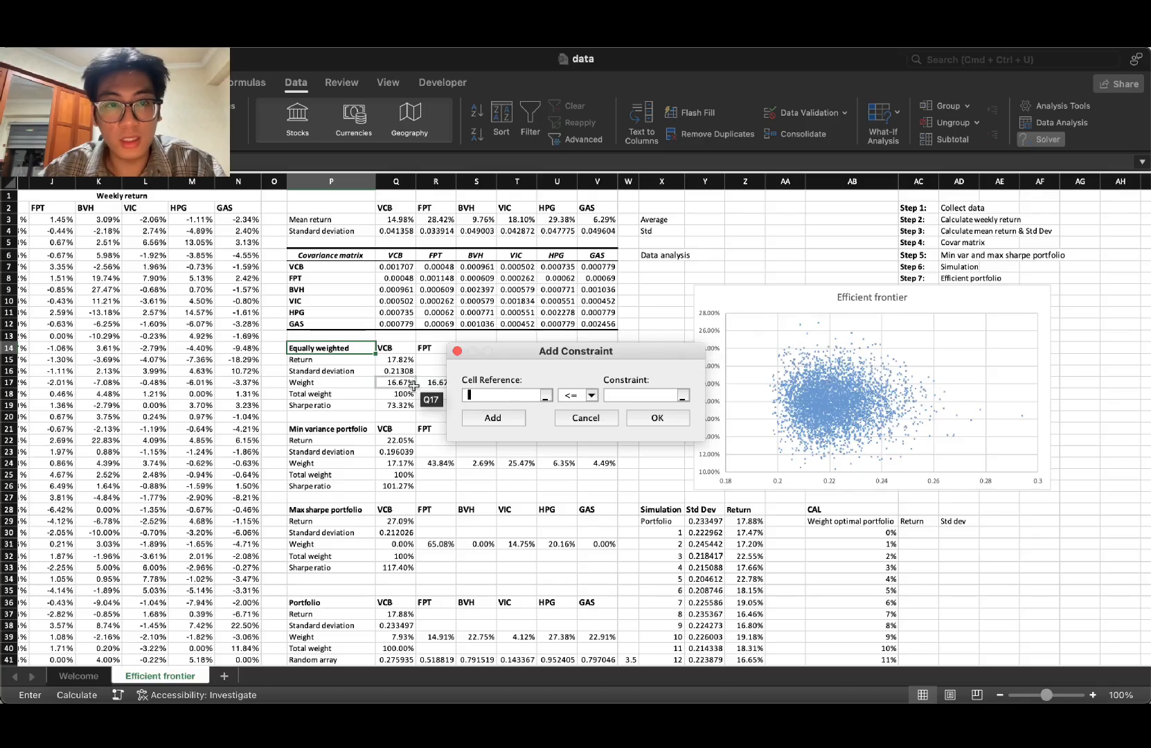
left_click(600, 400)
left_click(572, 408)
left_click(622, 395)
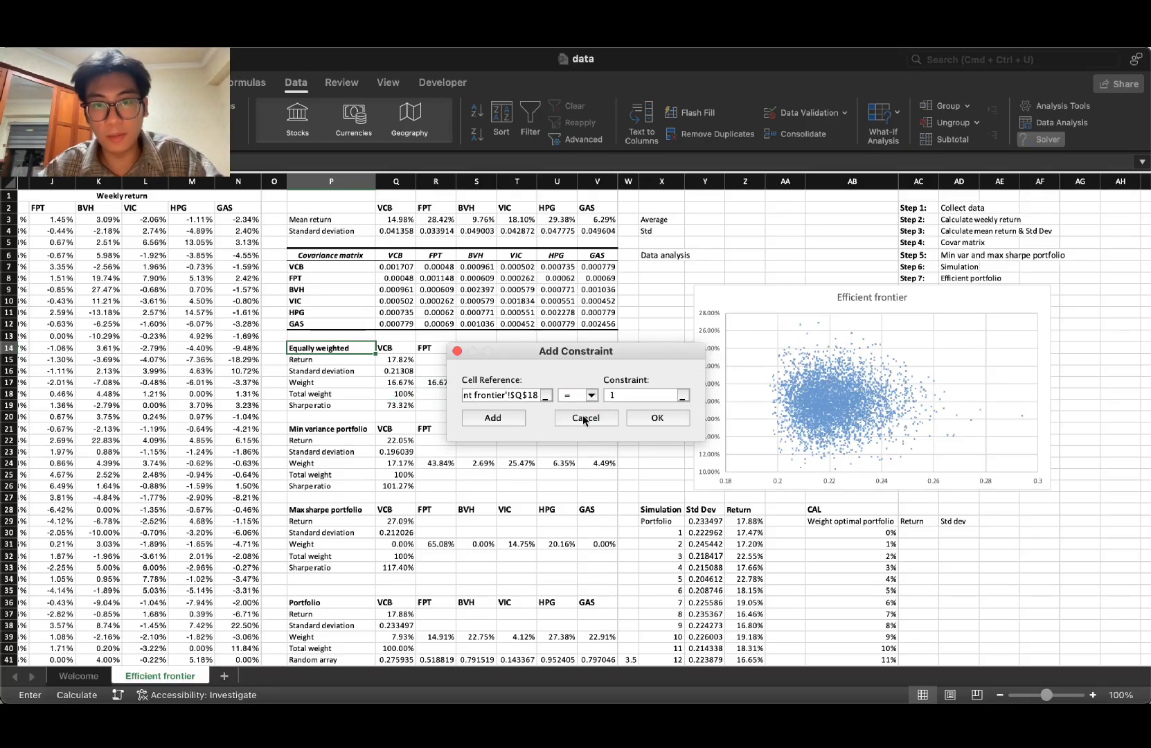
left_click(645, 419)
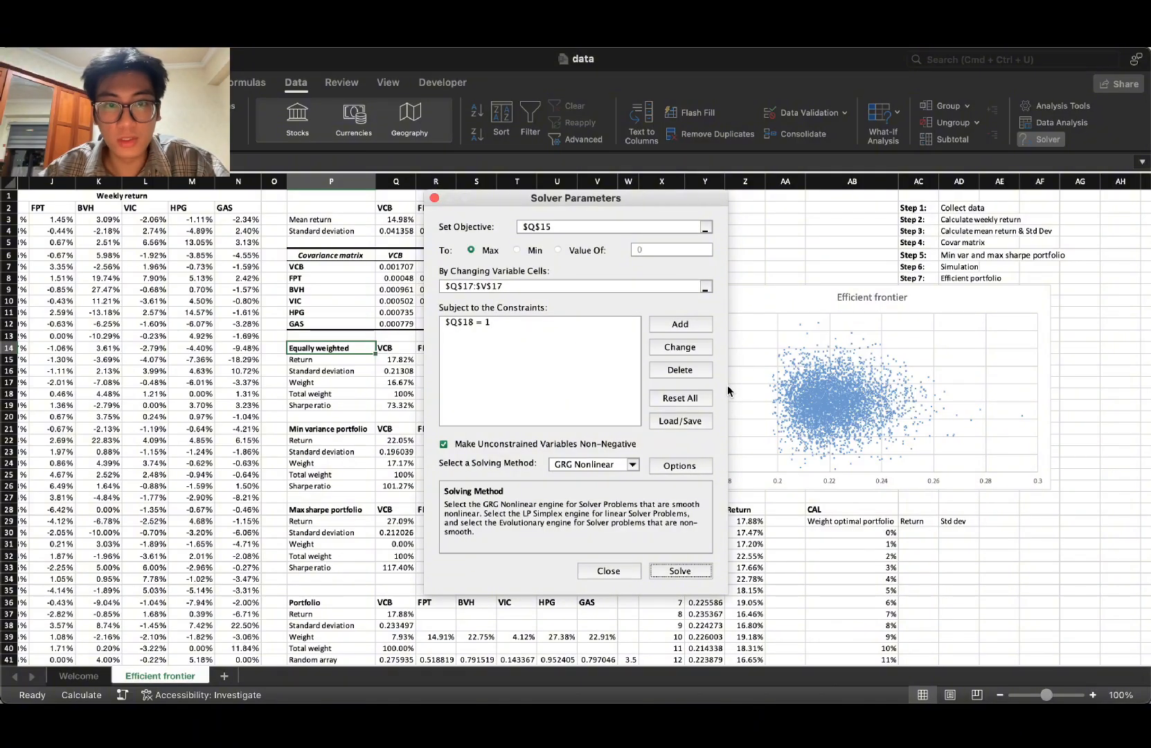
key("Return")
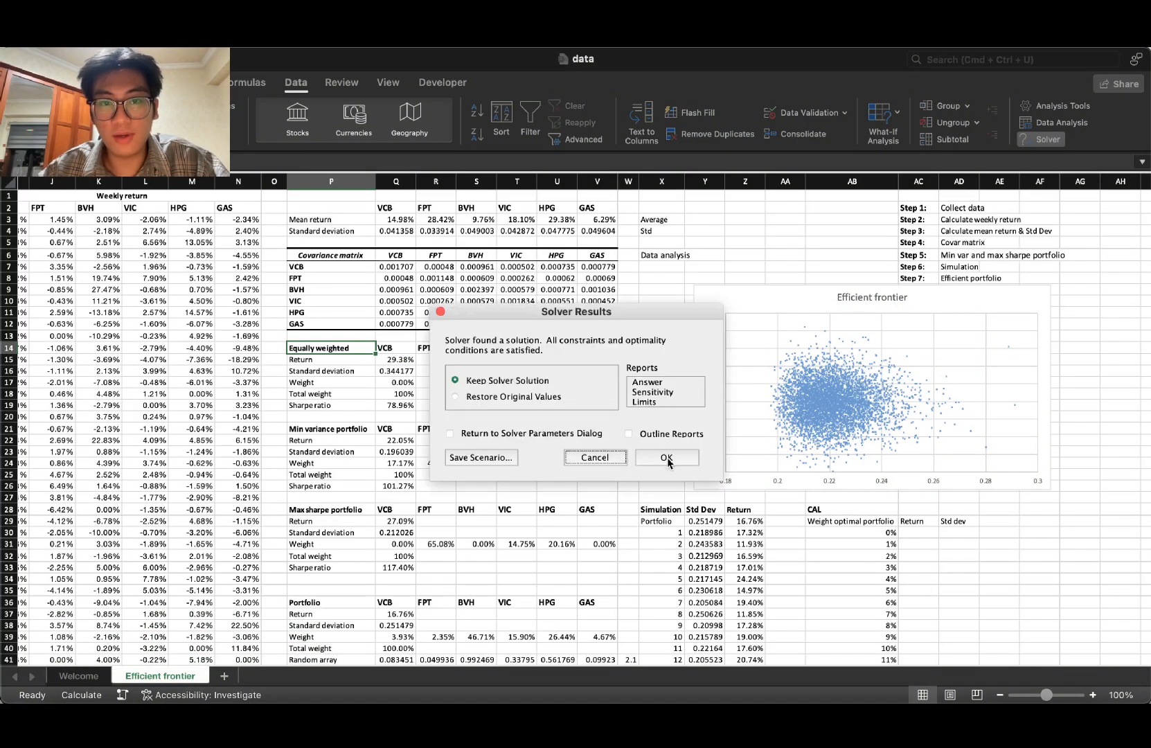
left_click(667, 457)
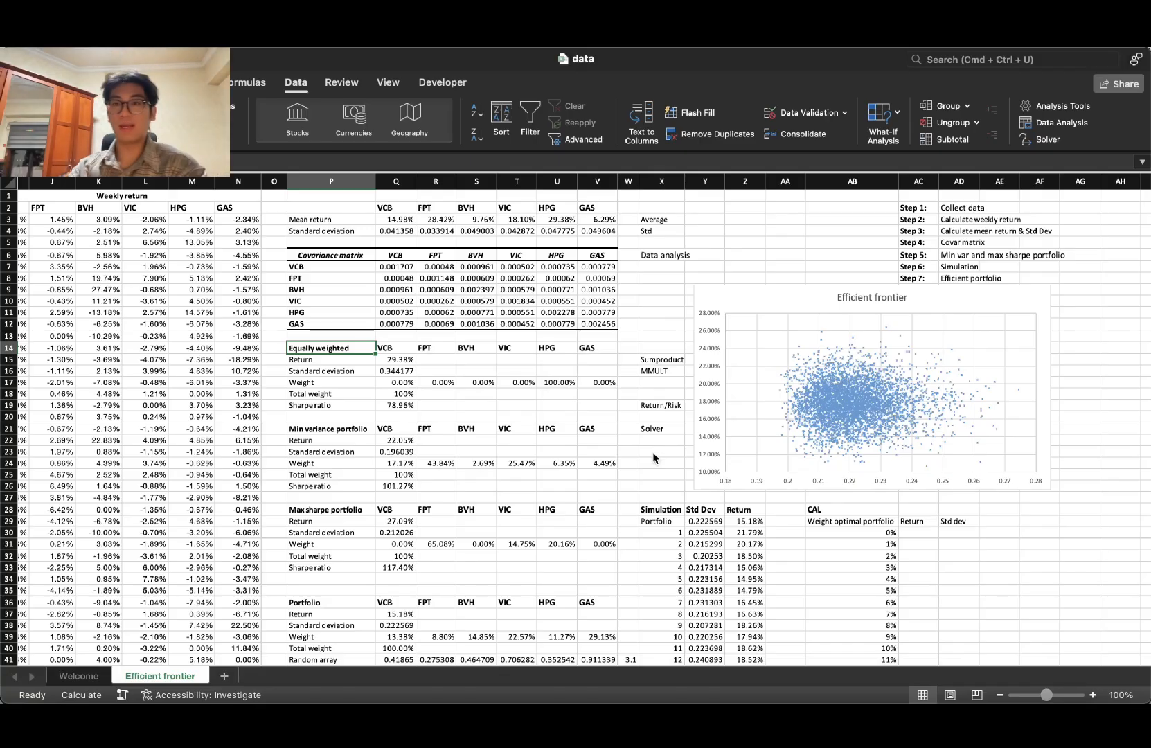
Step: Copy the maximized return in Q15 and paste it as values into R46, the return of efficient frontier portfolio 1
left_click(409, 358)
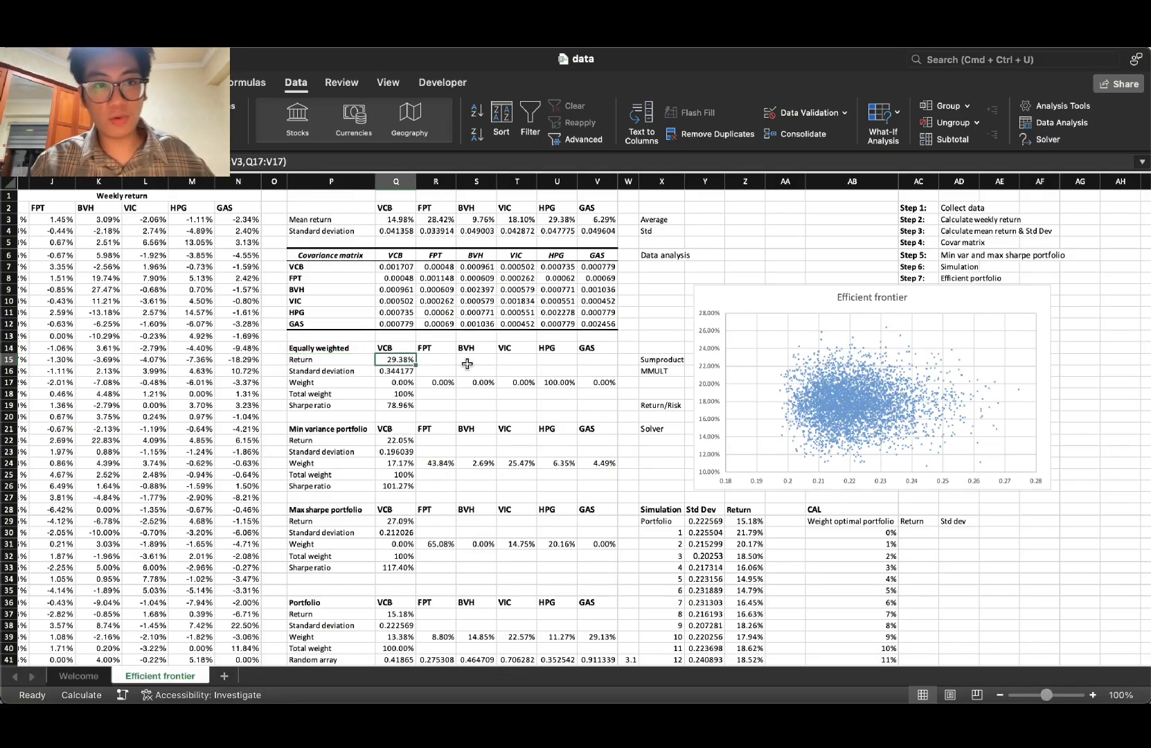
key("super+c")
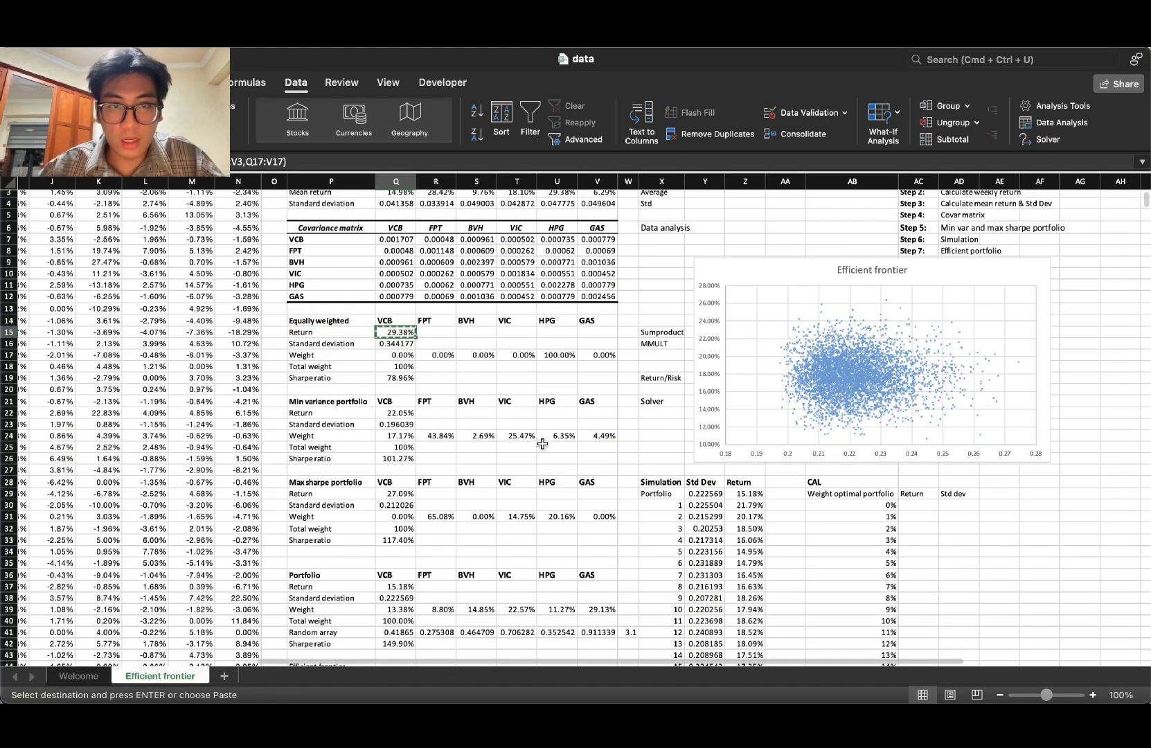
scroll(483, 404, "down", 5)
scroll(461, 539, "down", 2)
left_click(435, 561)
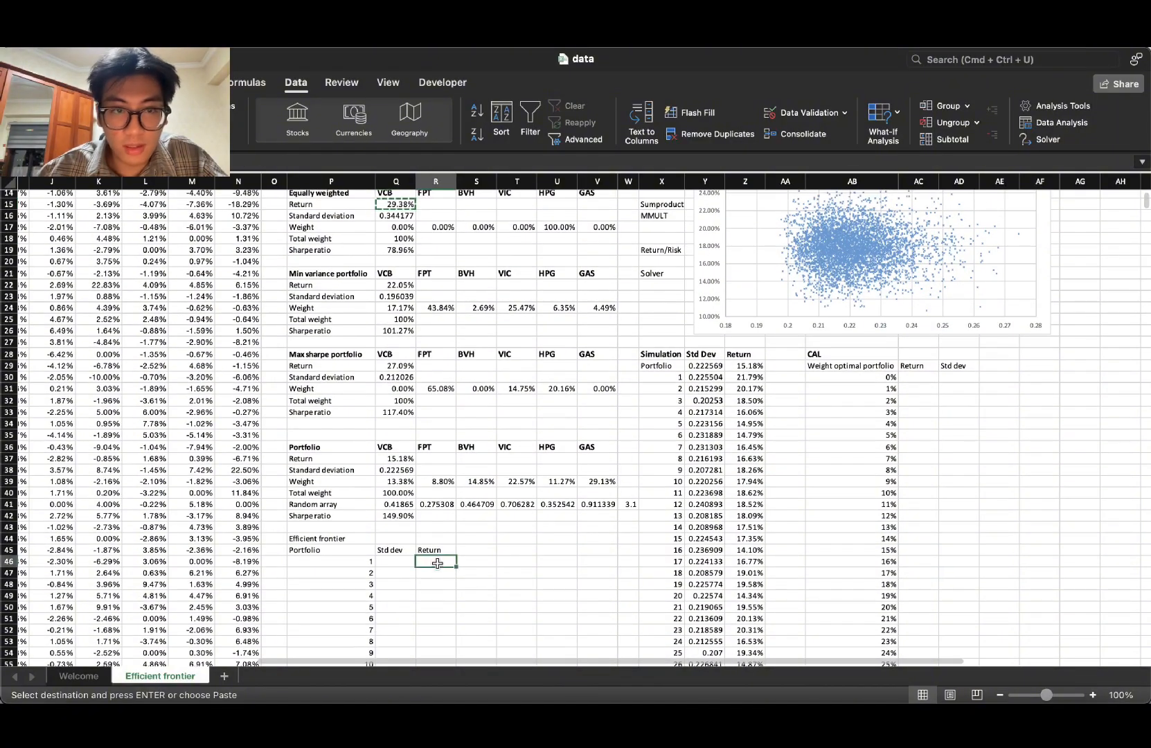
right_click(438, 561)
mouse_move(563, 335)
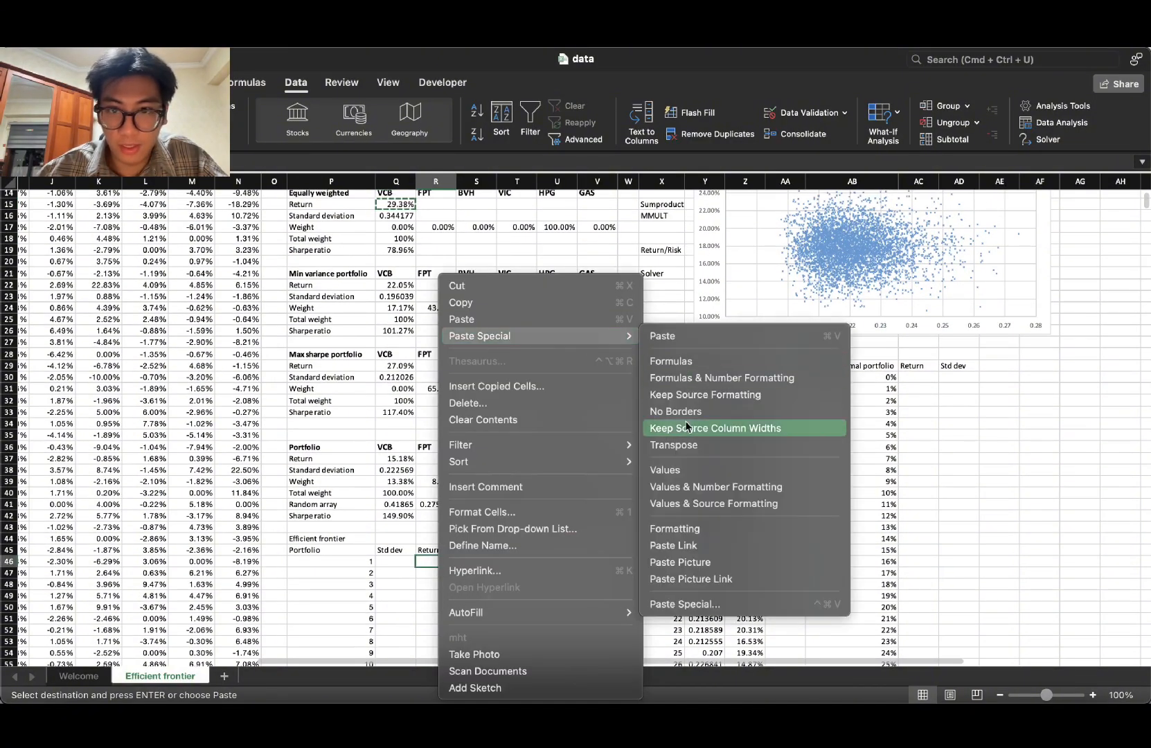
left_click(676, 468)
Step: Solve for the minimum return in Q15 with Solver, using the existing weight cells and total weight constraint, and keep the solution
scroll(508, 441, "up", 5)
left_click(592, 356)
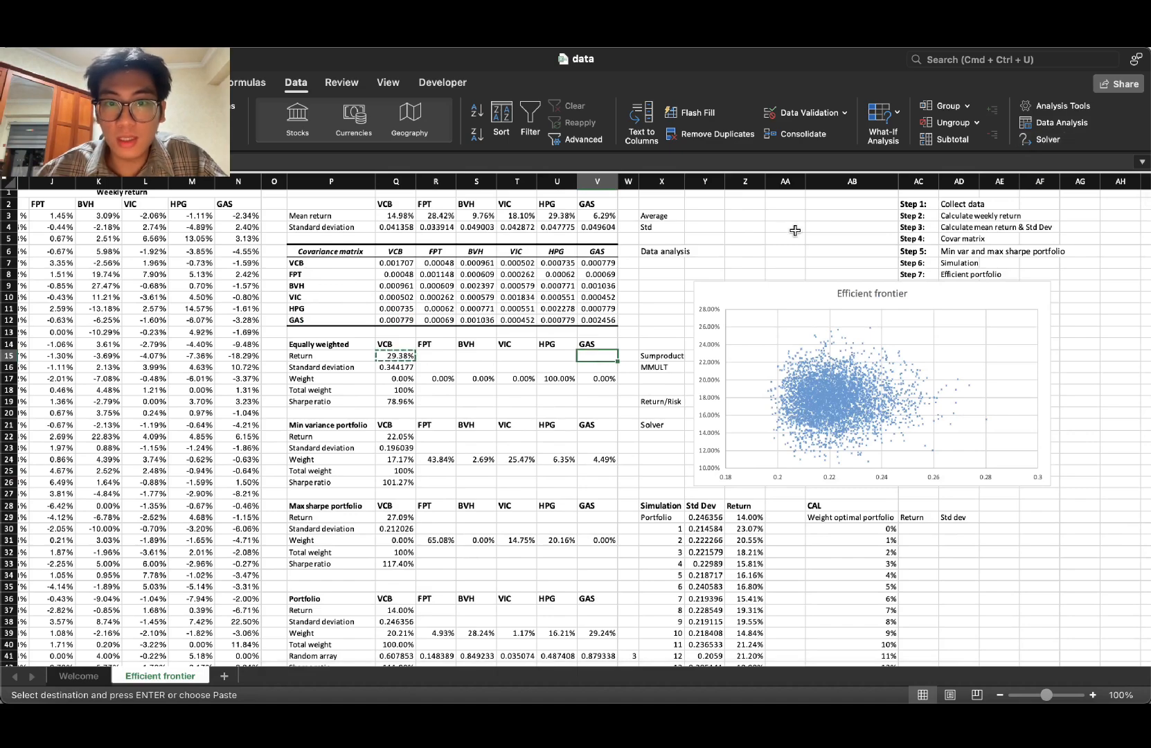
left_click(1047, 139)
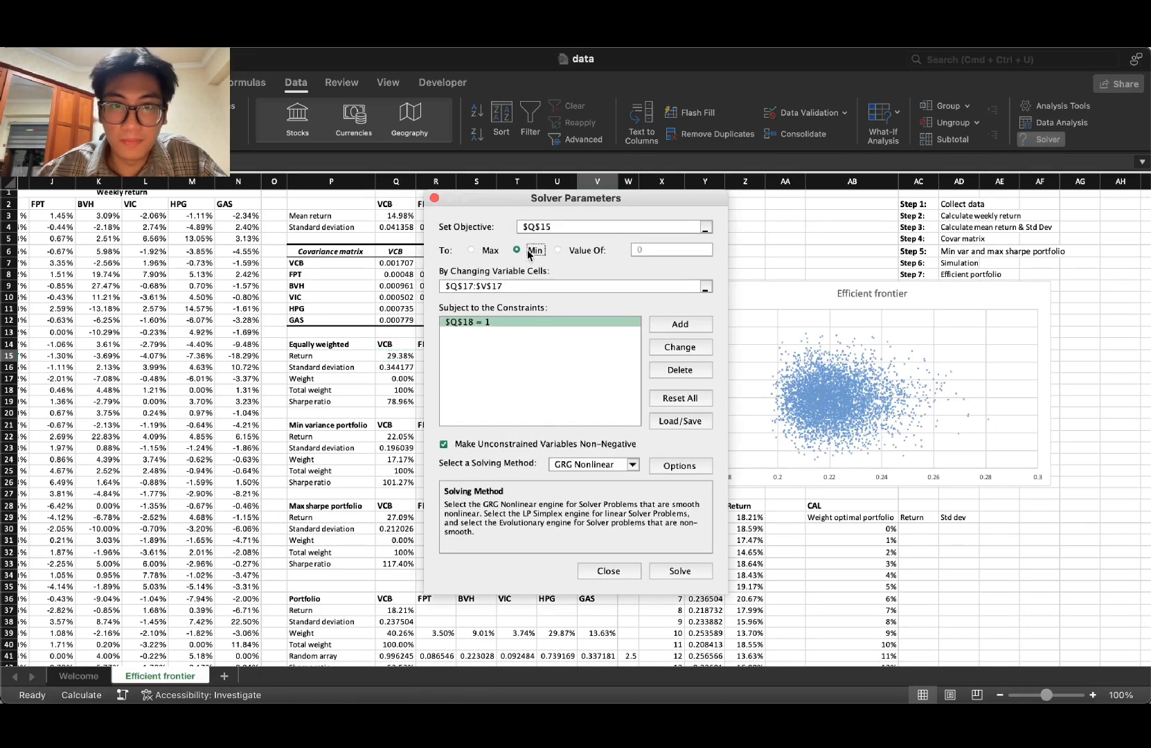
left_click(690, 572)
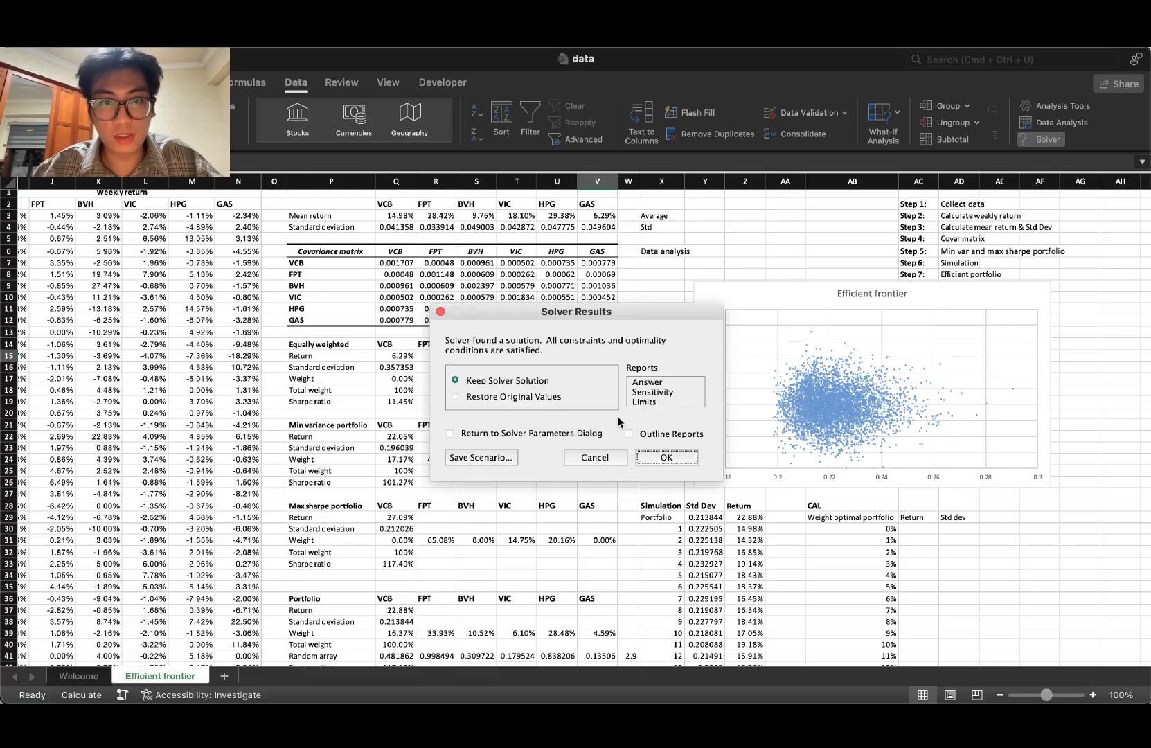
left_click(638, 454)
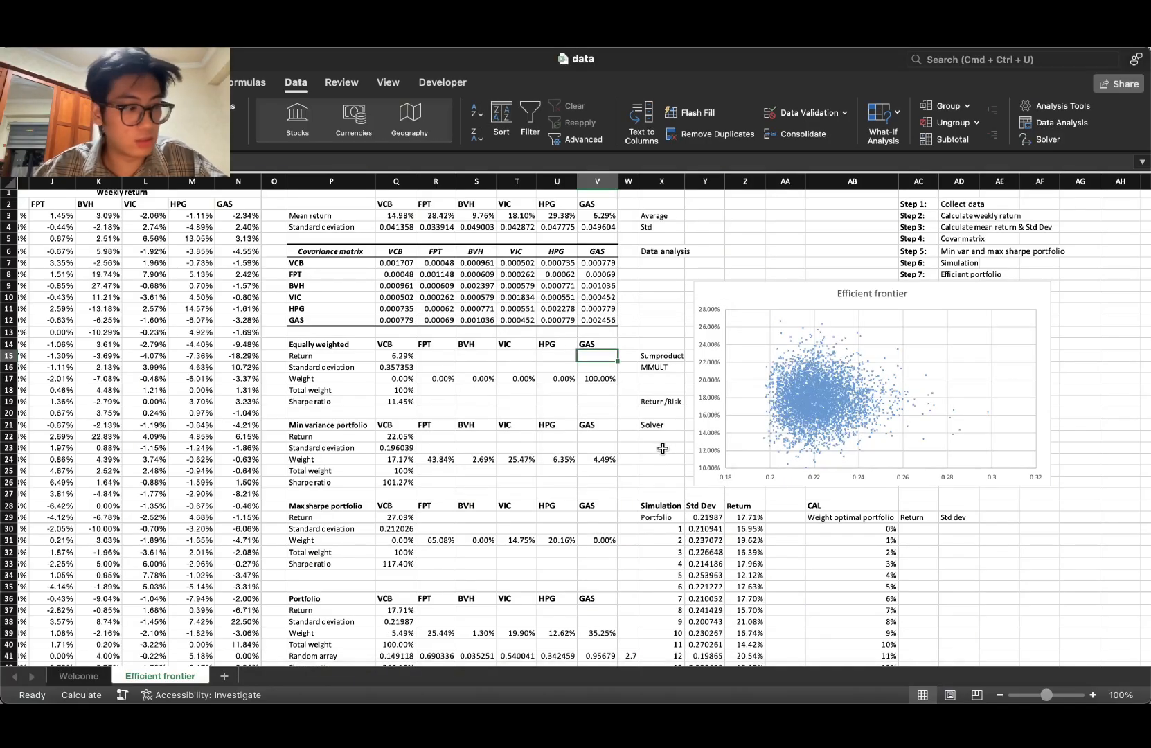
left_click(394, 353)
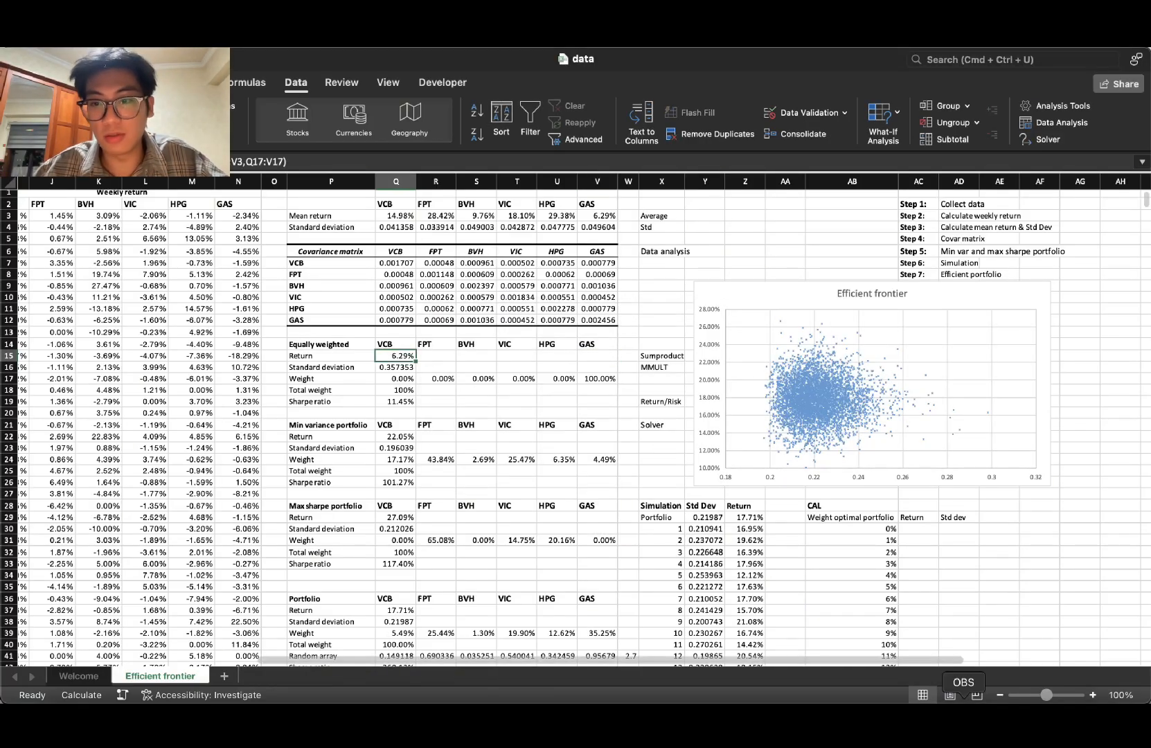
left_click(964, 703)
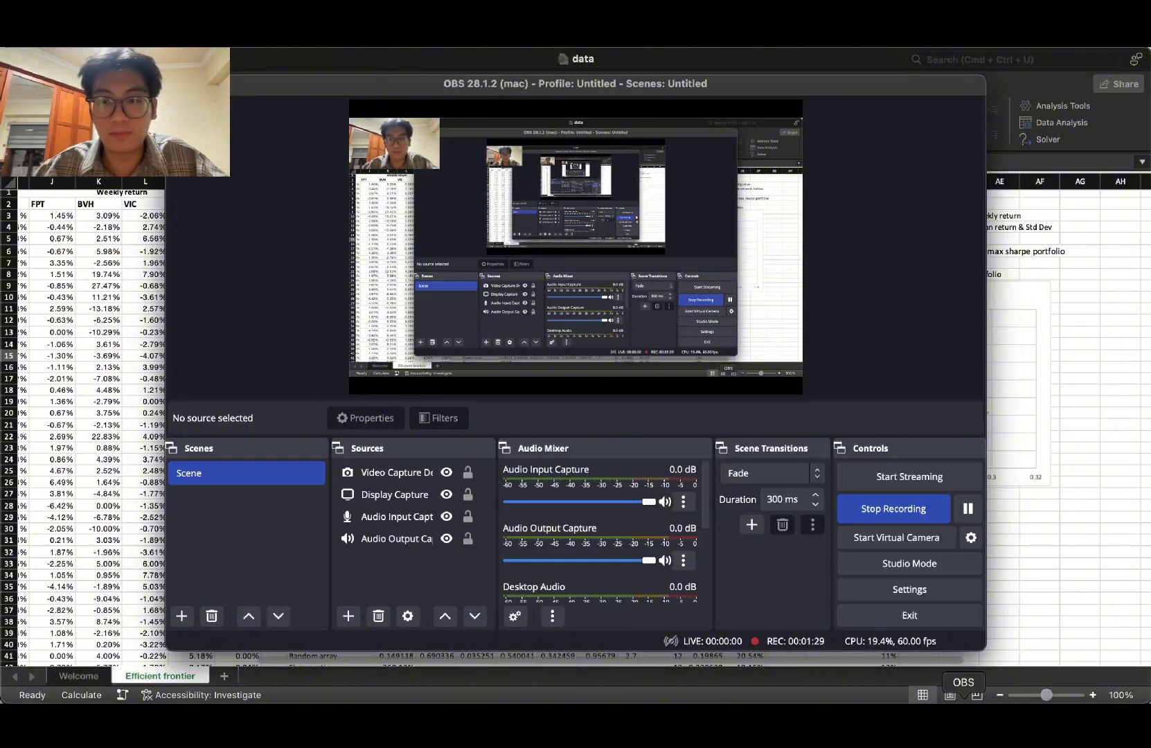
left_click(1037, 491)
left_click(475, 458)
left_click(436, 400)
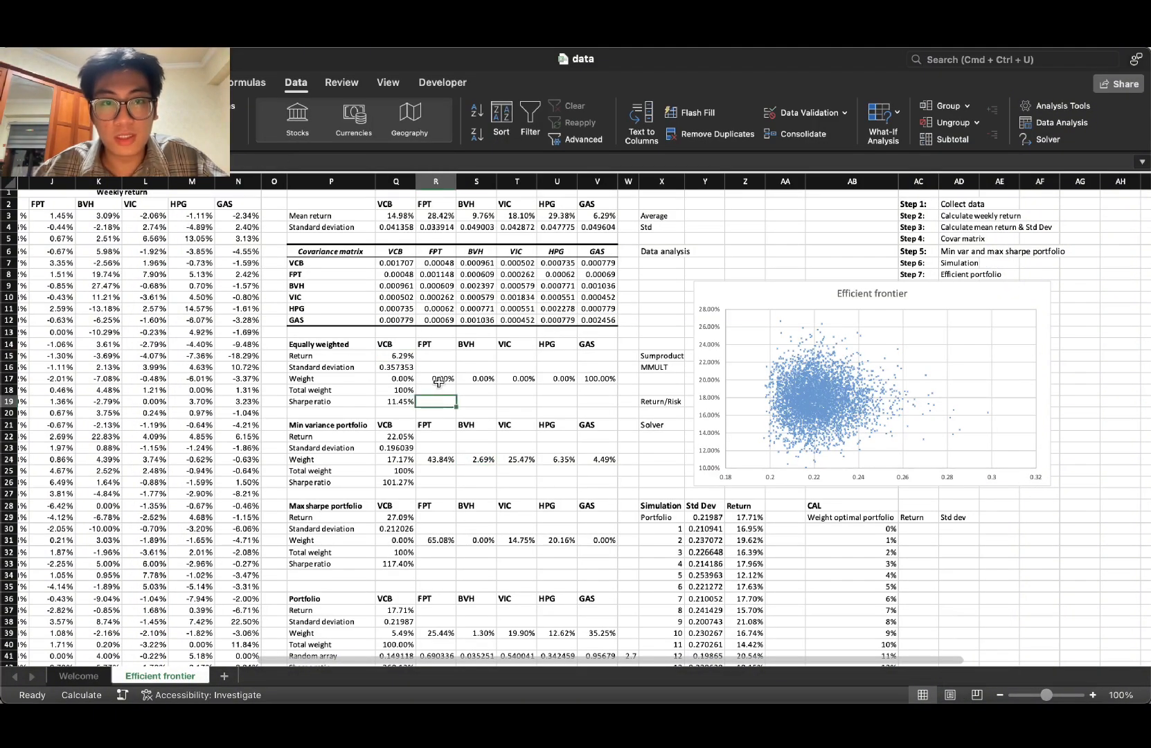
Step: Copy the minimized return in Q15 and paste it as values into R55, the return of efficient frontier portfolio 10
left_click(403, 355)
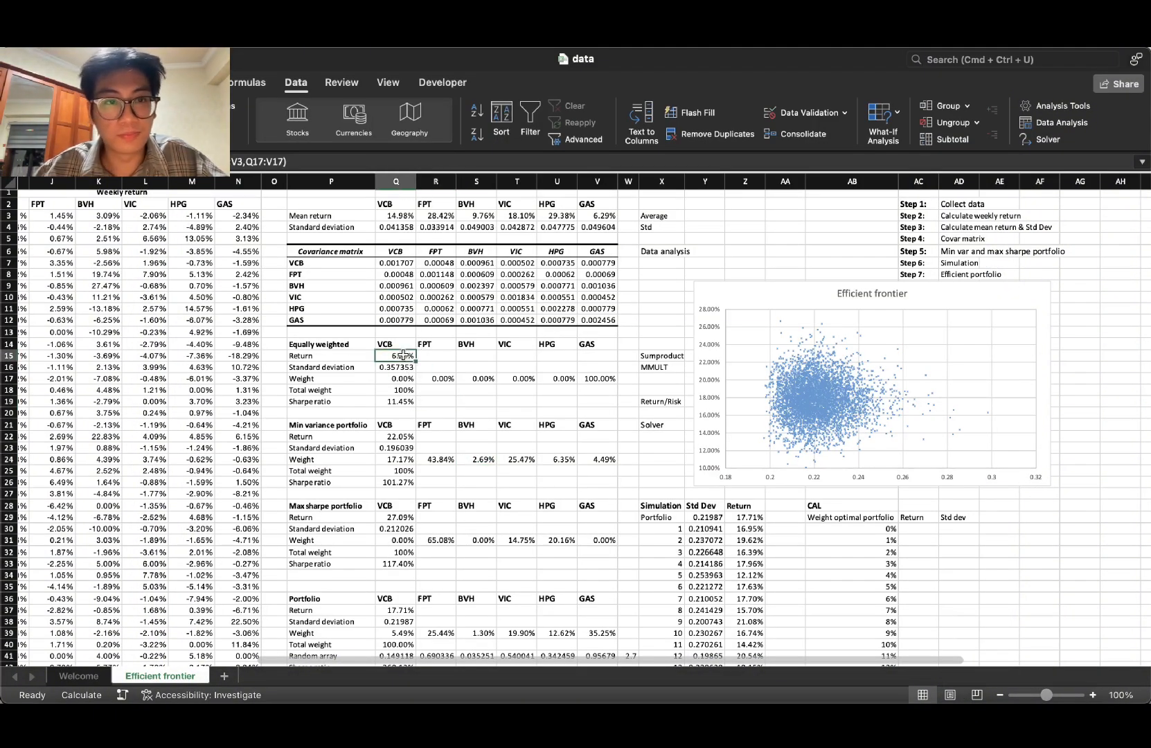
key("super+c")
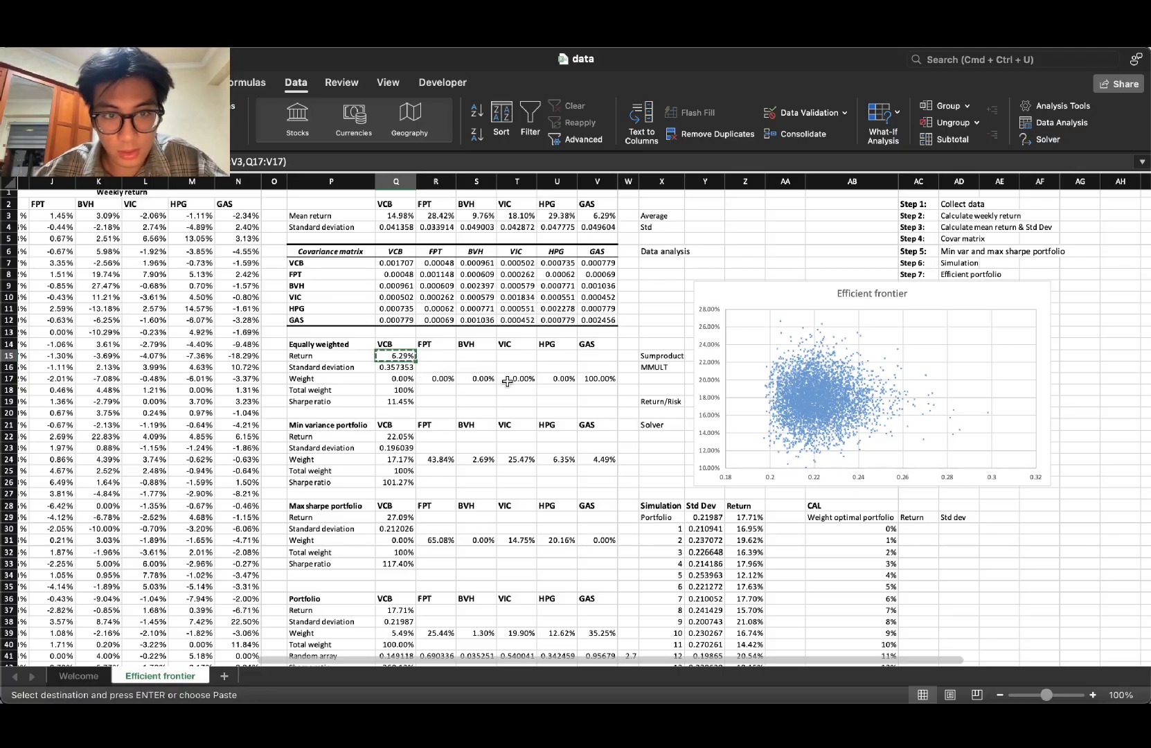
scroll(512, 381, "down", 7)
left_click(437, 568)
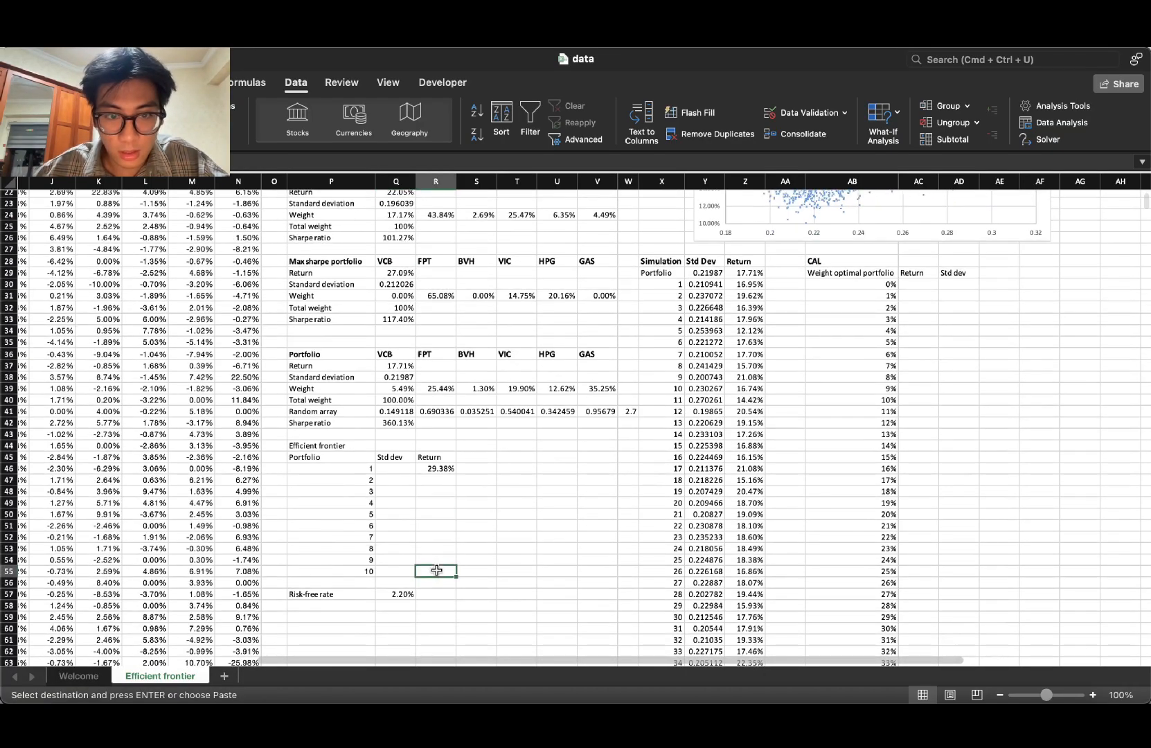
right_click(436, 568)
mouse_move(519, 337)
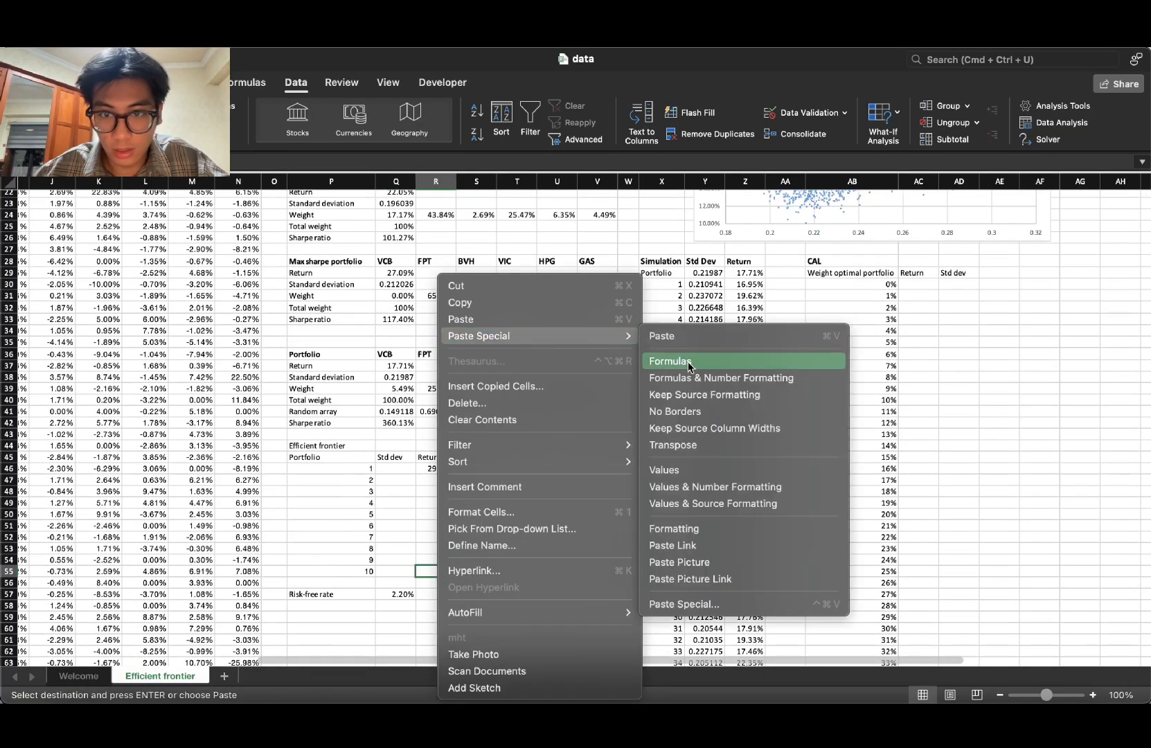
left_click(678, 469)
left_click(498, 513)
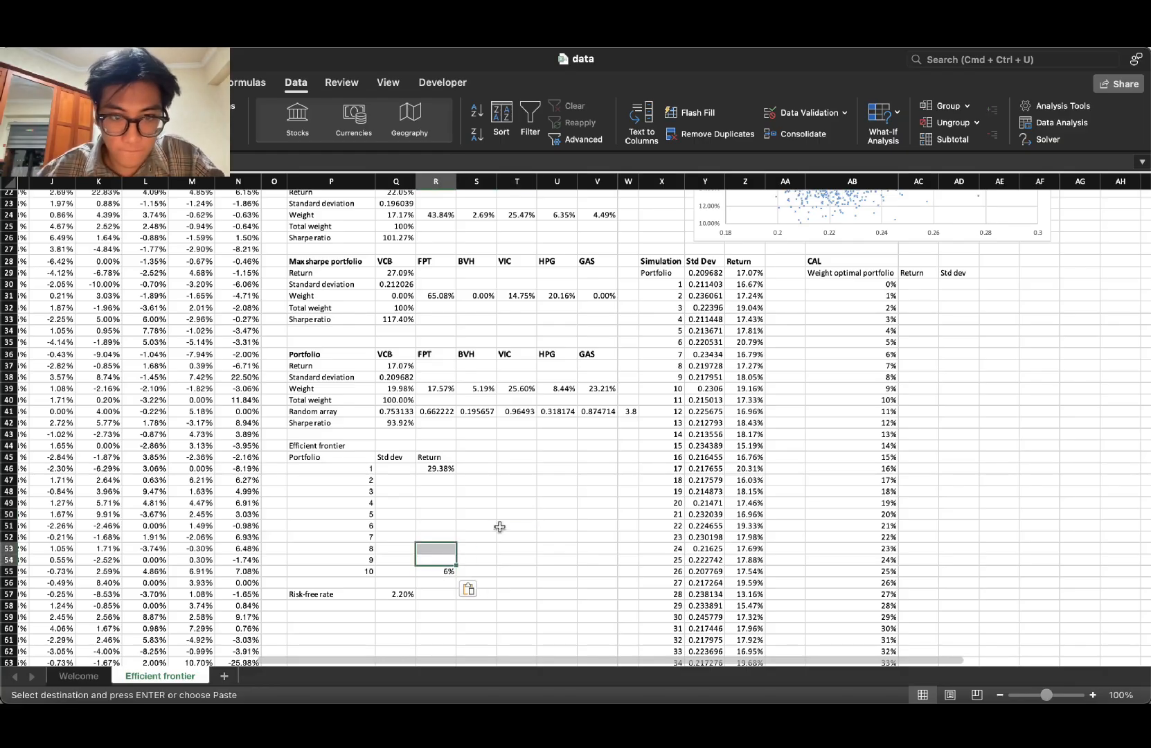
left_click(436, 570)
left_click(445, 470)
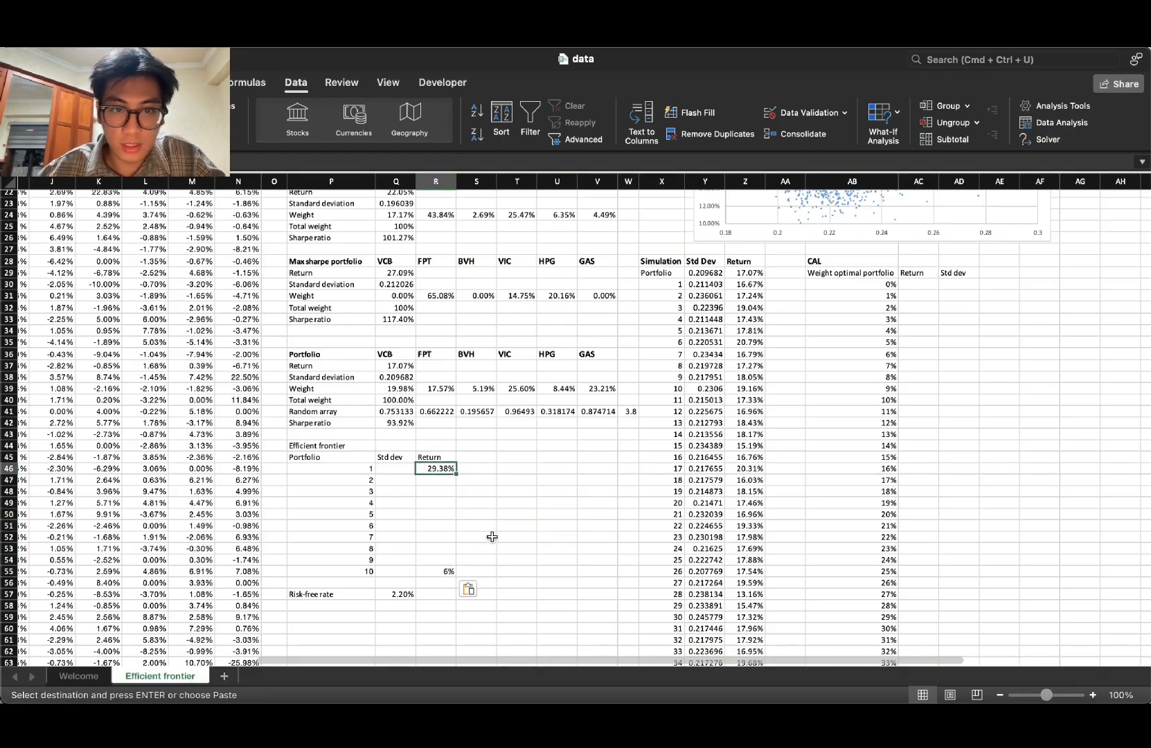
Step: Move the risk-free rate label and its value from P57:Q57 down to P76:Q76
scroll(492, 535, "down", 5)
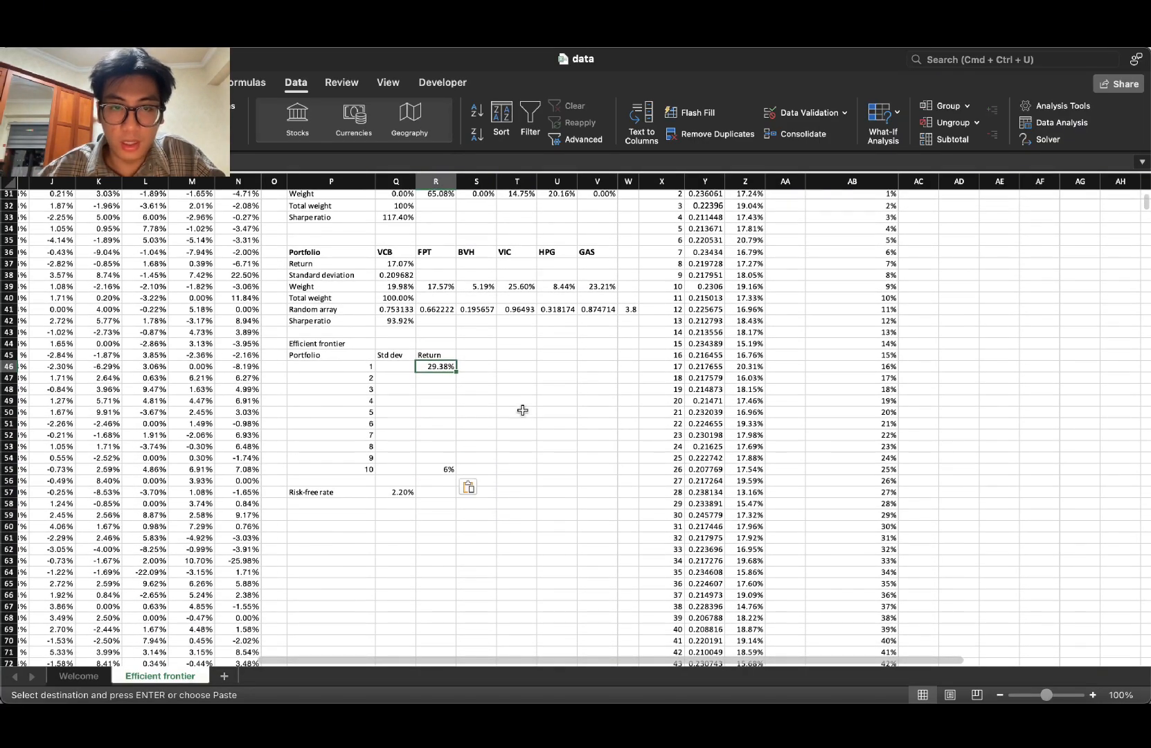
left_click(351, 494)
left_click(396, 492)
left_click(353, 492)
left_click(395, 493)
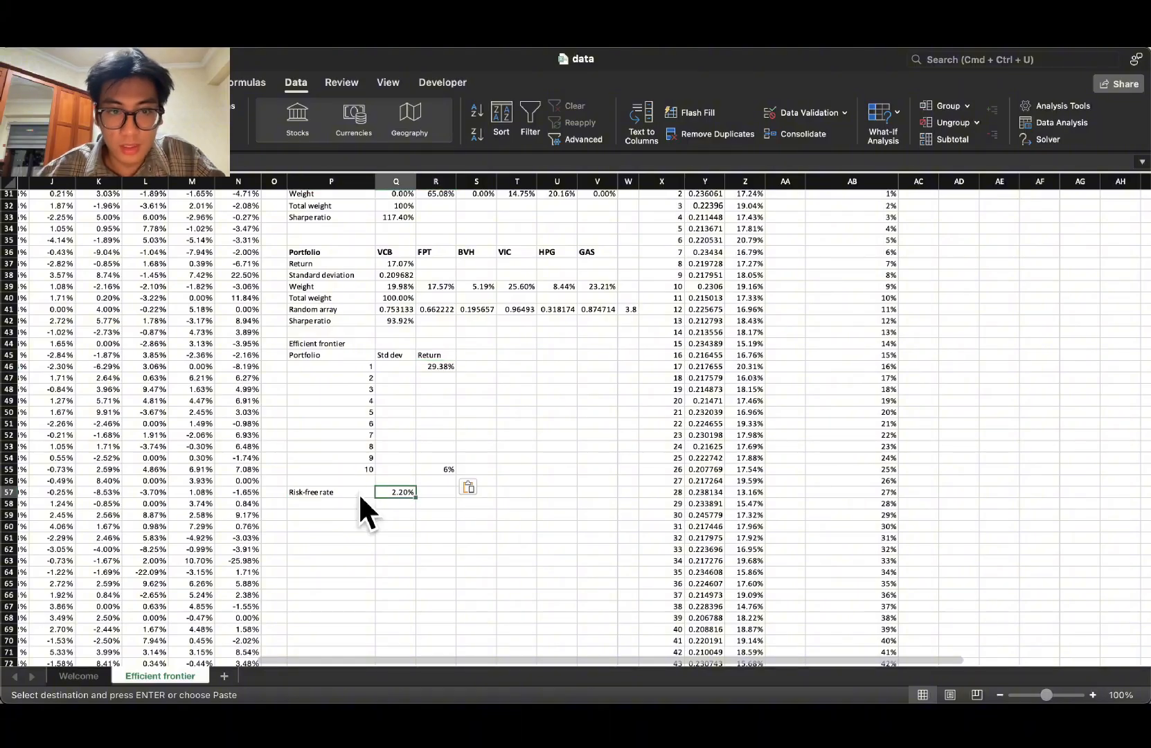
left_click(360, 493)
left_click(392, 492)
scroll(494, 499, "down", 1)
left_click_drag(351, 485, 396, 487)
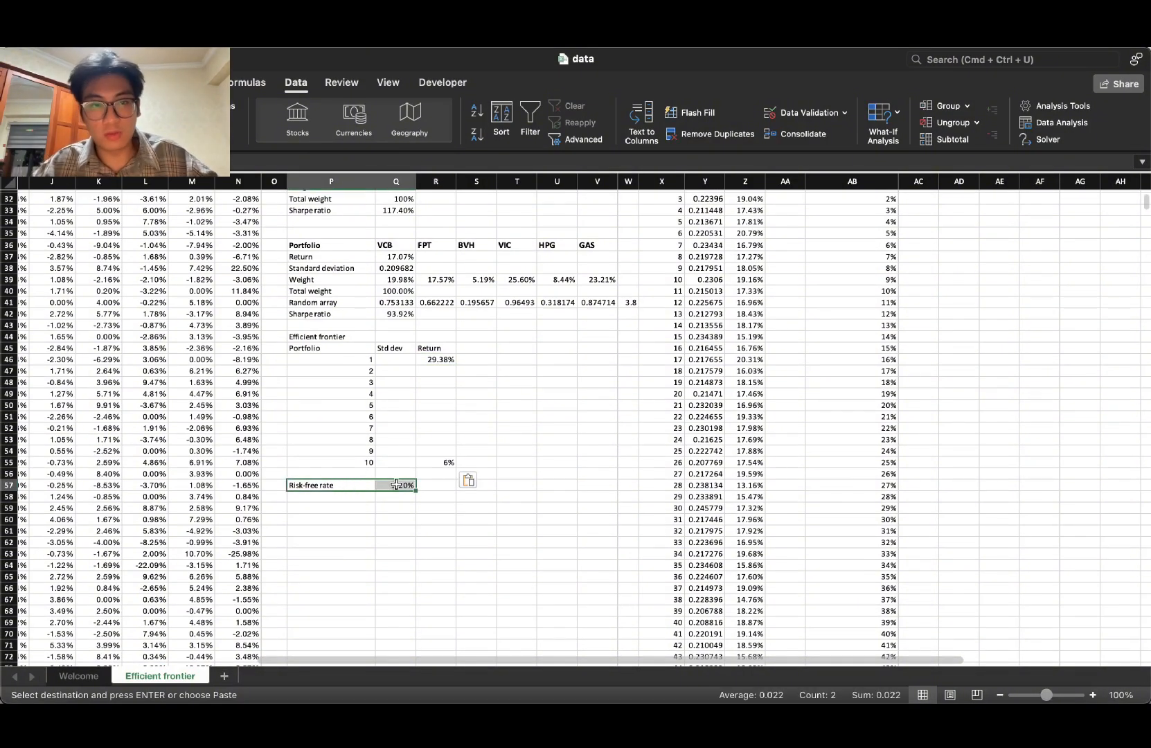
key("super+c")
scroll(388, 580, "down", 5)
left_click(355, 561)
key("super+v")
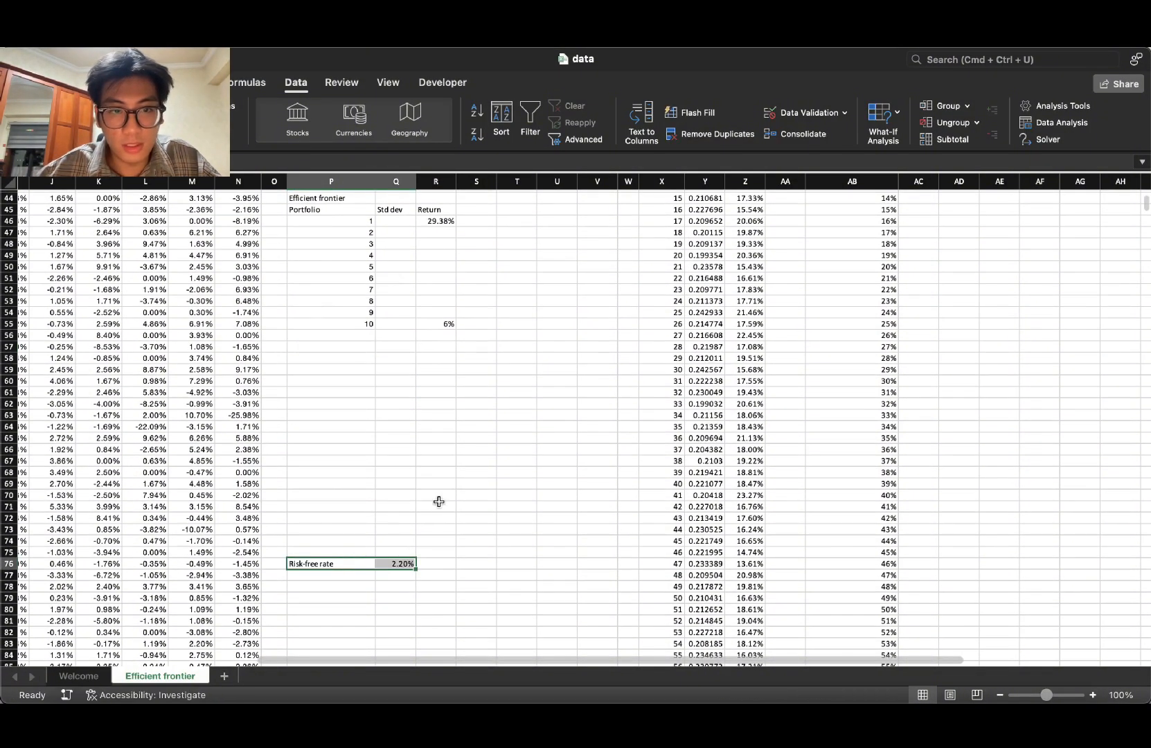
Step: Undo the move of the risk-free rate cells and clear the pending cut selection
left_click(476, 347)
scroll(365, 378, "up", 3)
left_click(367, 368)
scroll(421, 415, "up", 3)
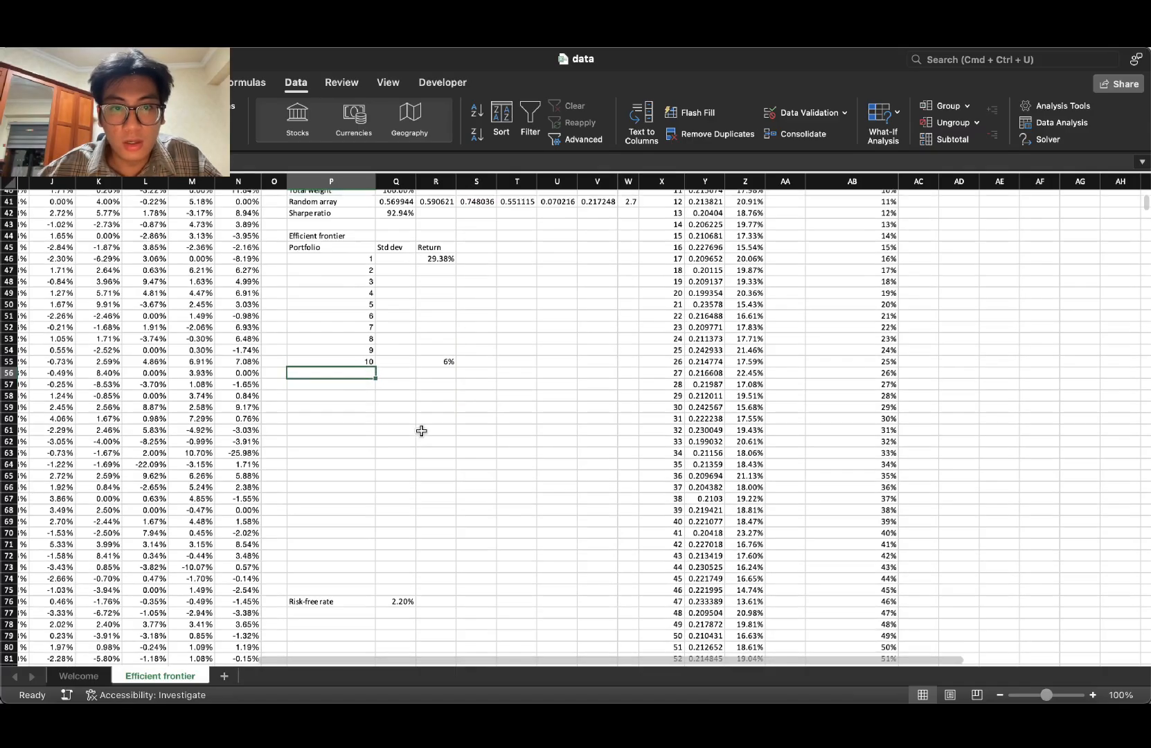
left_click(450, 417)
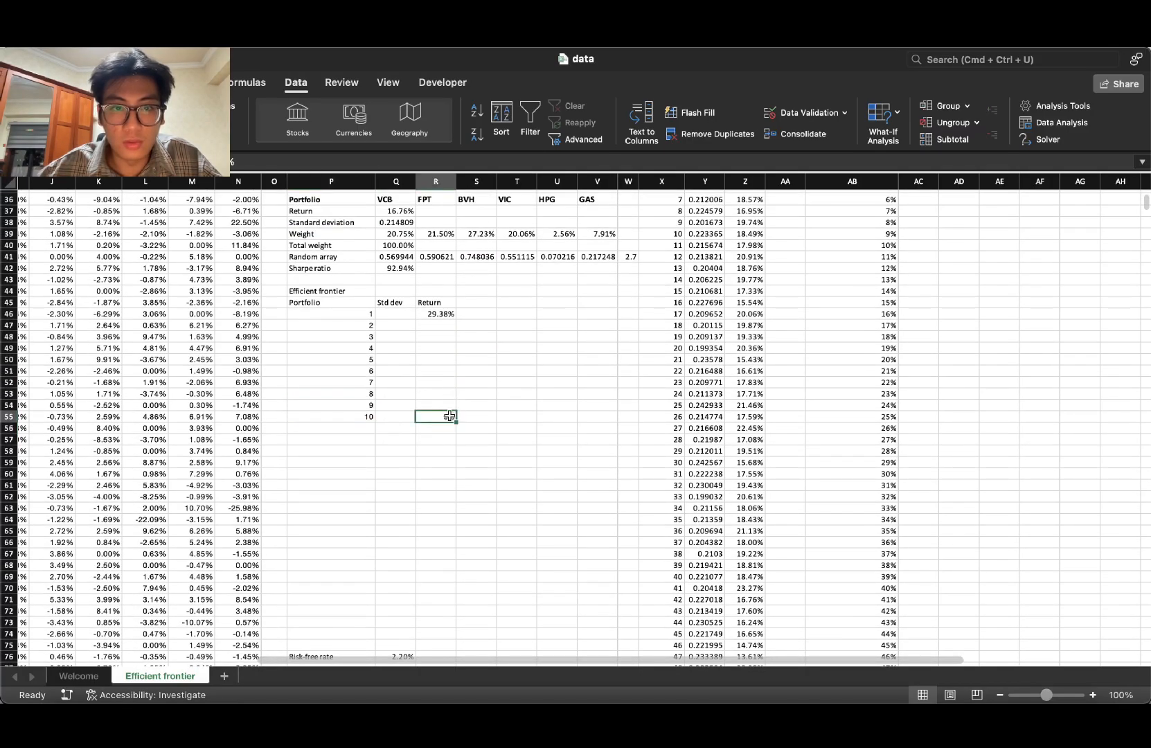
left_click(477, 315)
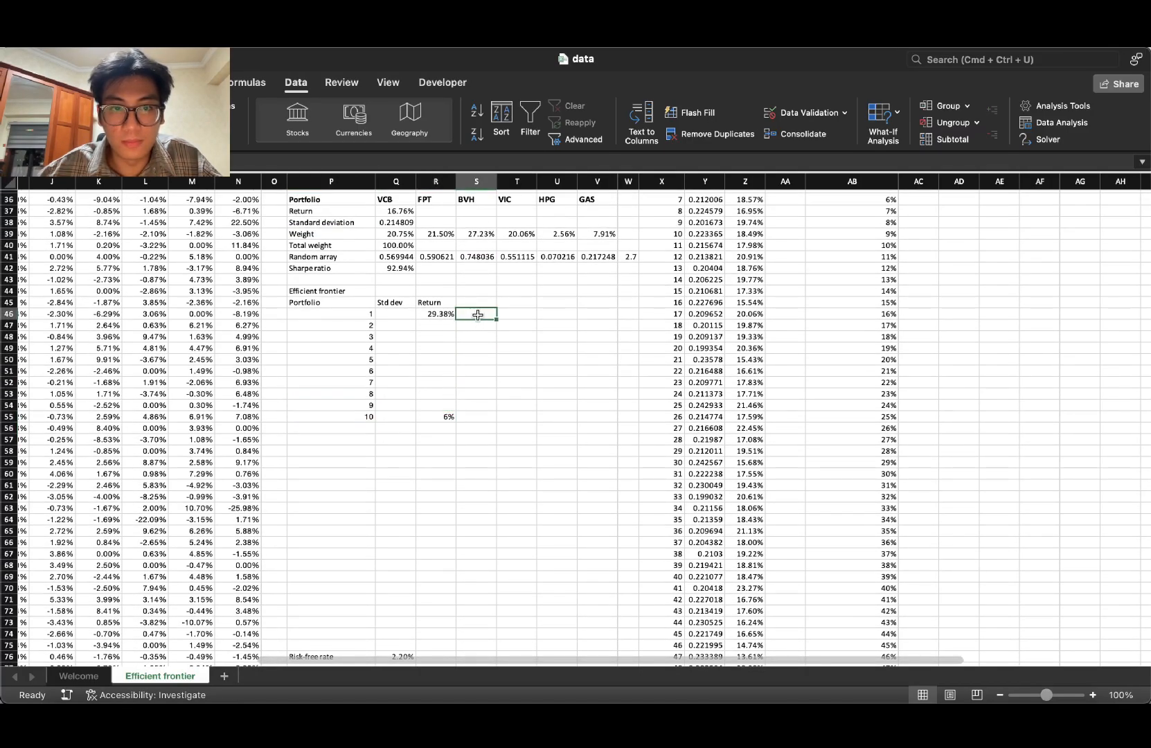
key("super+z")
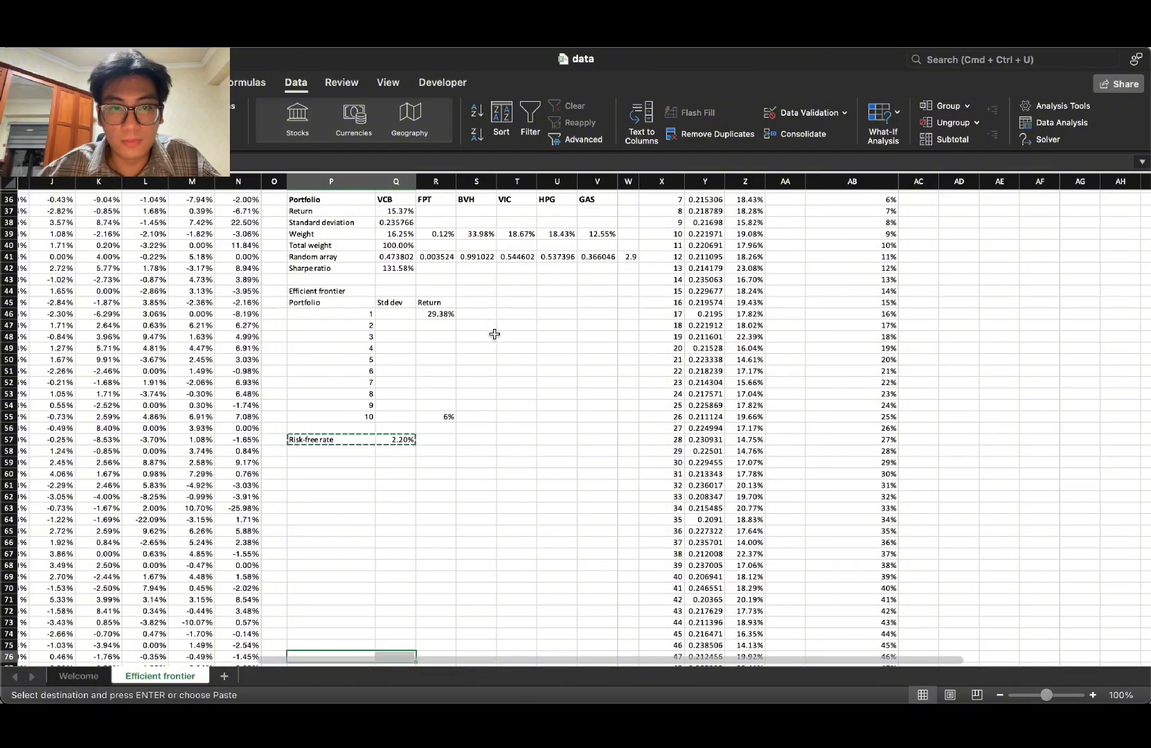
left_click(493, 335)
key("Escape")
left_click(507, 374)
scroll(476, 437, "up", 3)
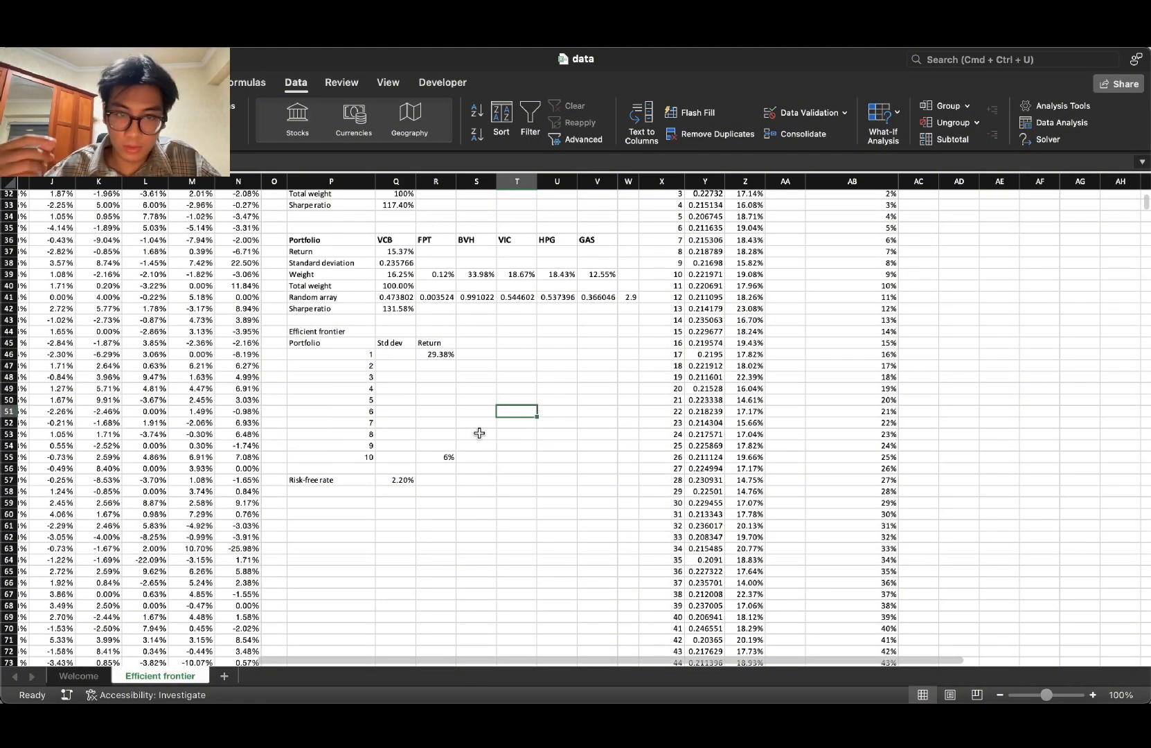
scroll(437, 376, "up", 5)
scroll(481, 419, "down", 5)
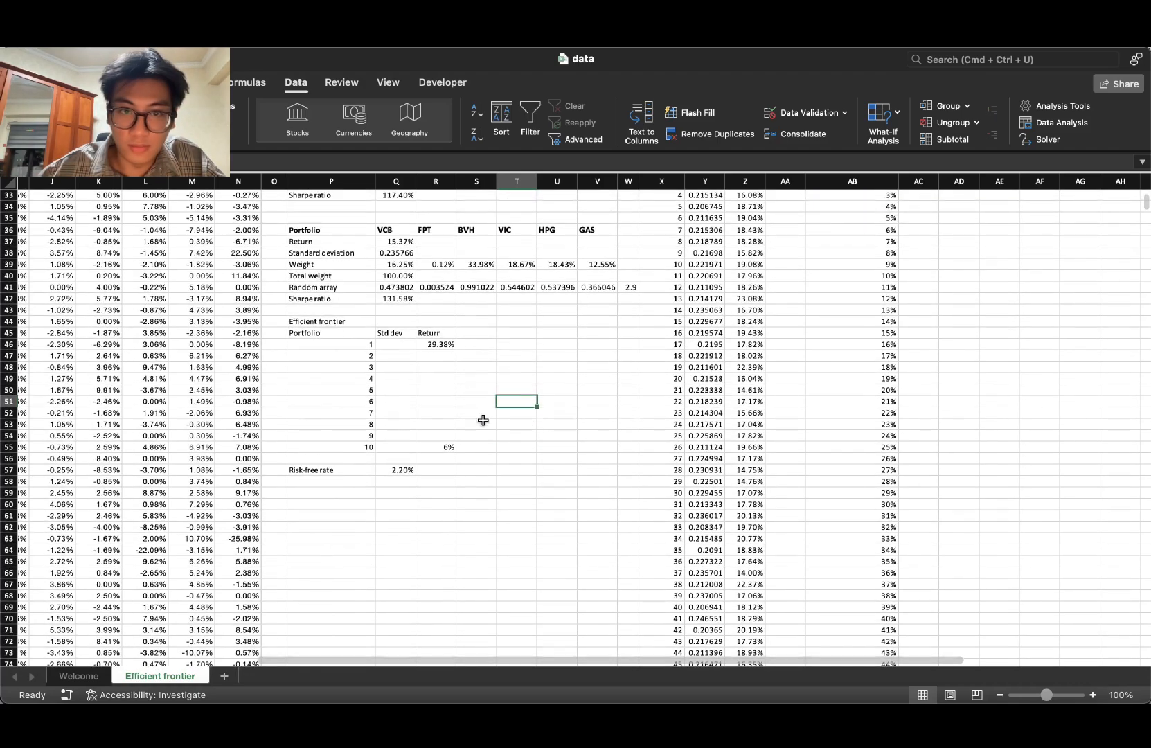
left_click(451, 354)
left_click(477, 368)
left_click(451, 415)
left_click(443, 369)
left_click(451, 356)
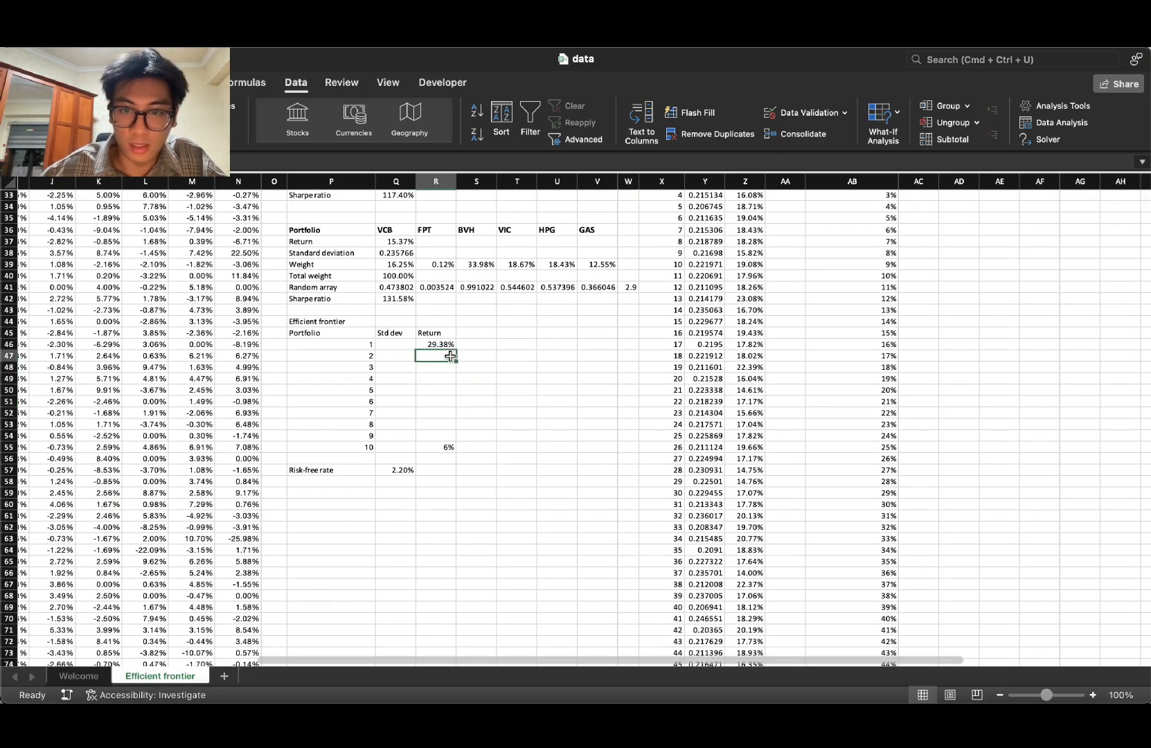
left_click(480, 356)
Step: Calculate the return increment between frontier portfolios in S46 with the formula =(R46-R55)/9
left_click(489, 344)
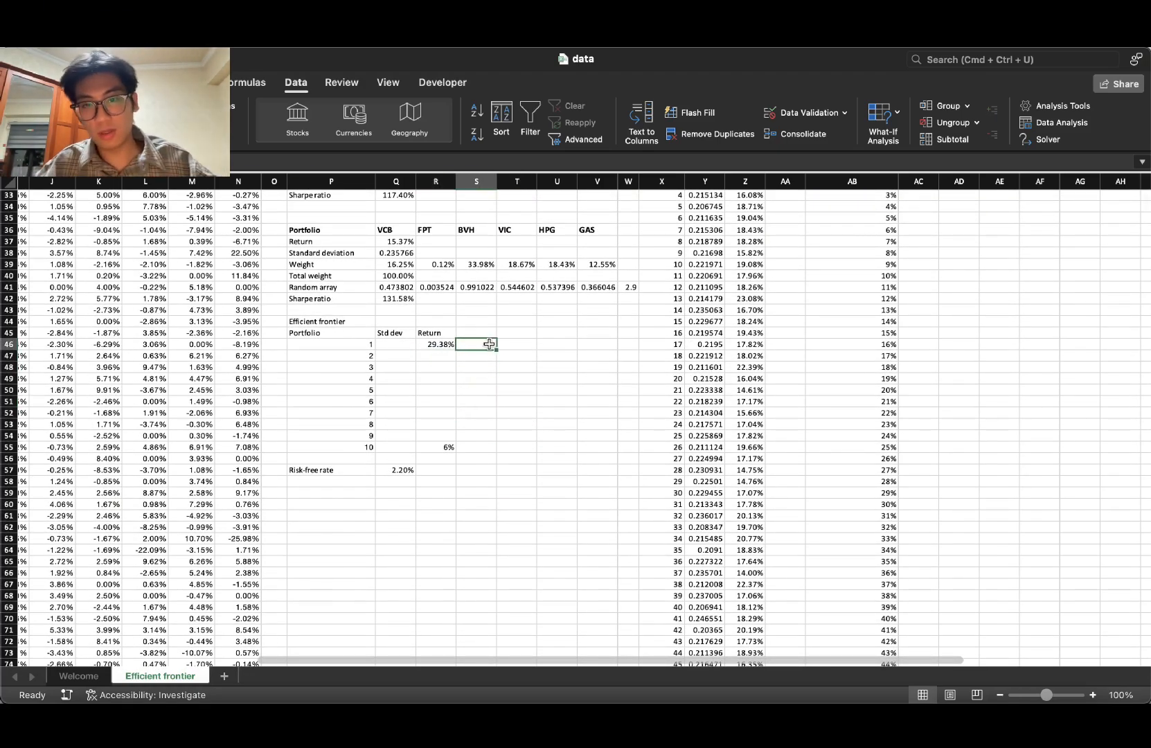
type("=R46-")
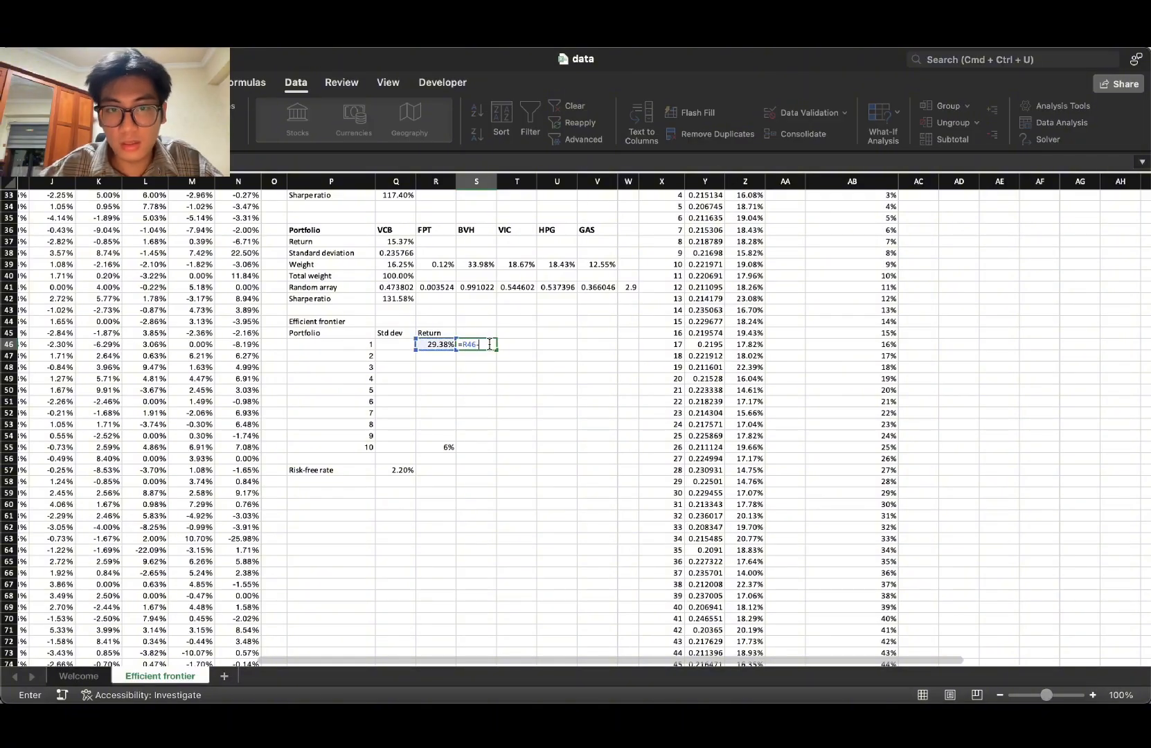
key("Down")
key("Down")
key("Down")
key("Down")
key("Down")
key("Down")
key("Down")
key("Down")
key("Down")
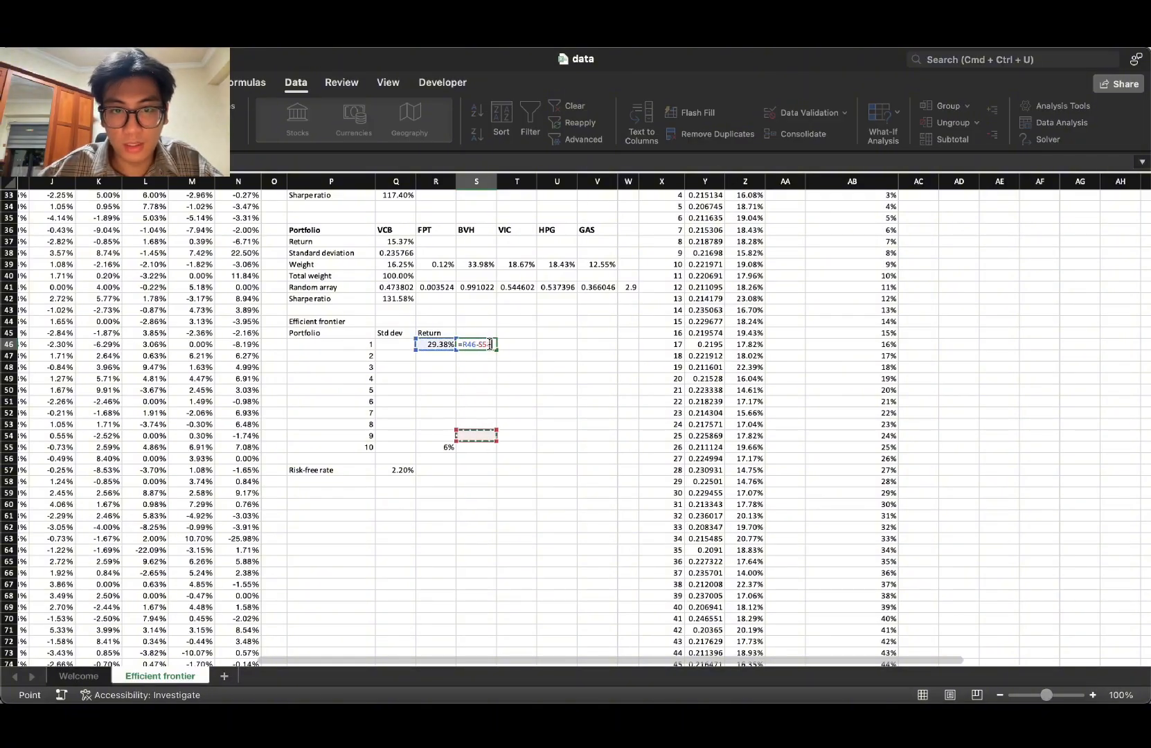
key("Left")
left_click(253, 164)
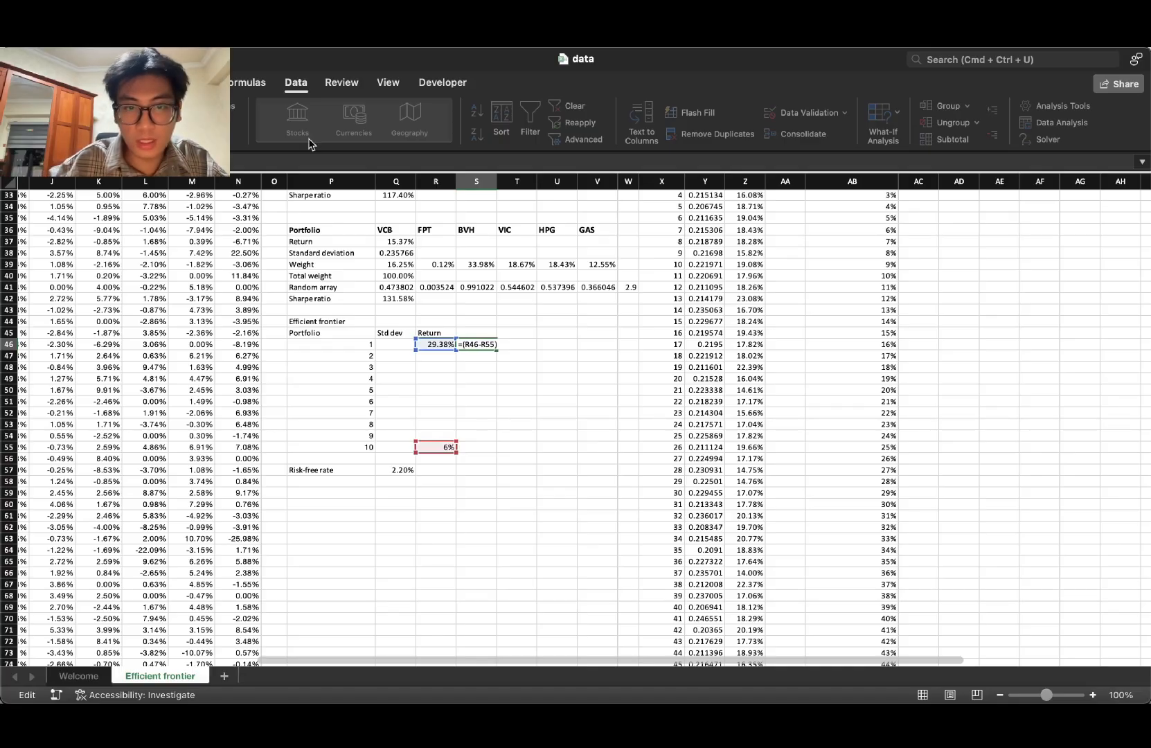
type(")/9")
key("Return")
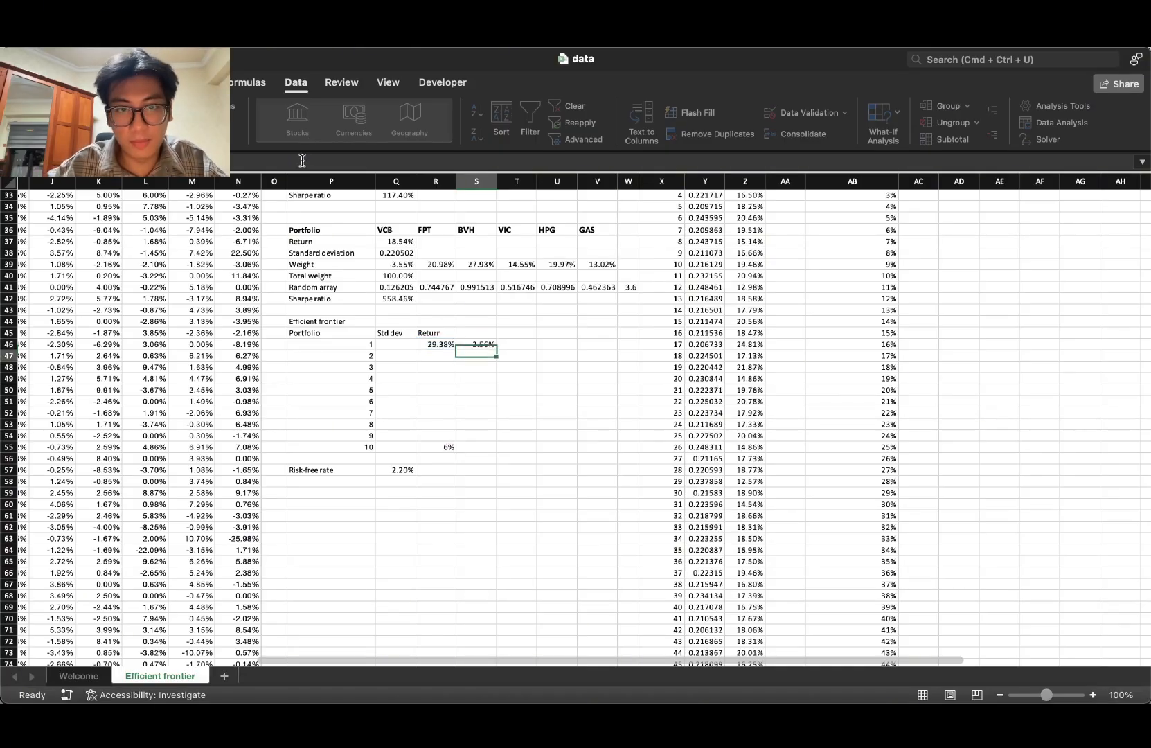
left_click(486, 344)
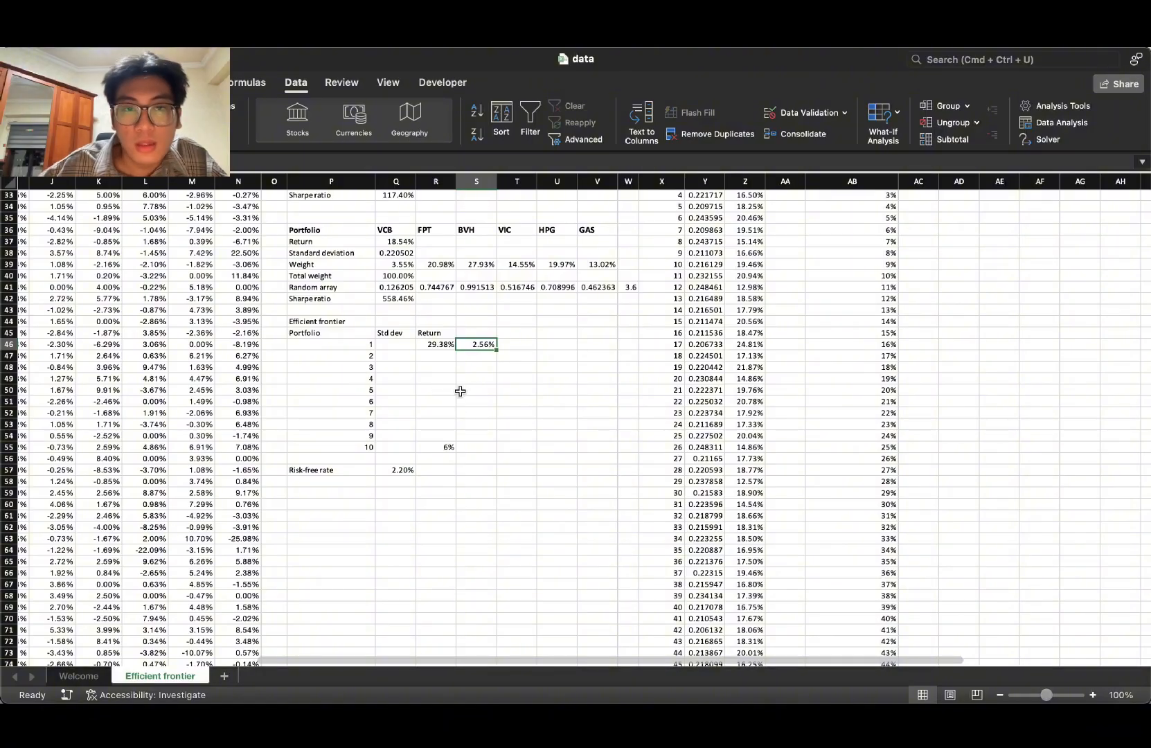
Step: Calculate the return of frontier portfolio 2 in R47 with the formula =R46-S46
left_click(426, 435)
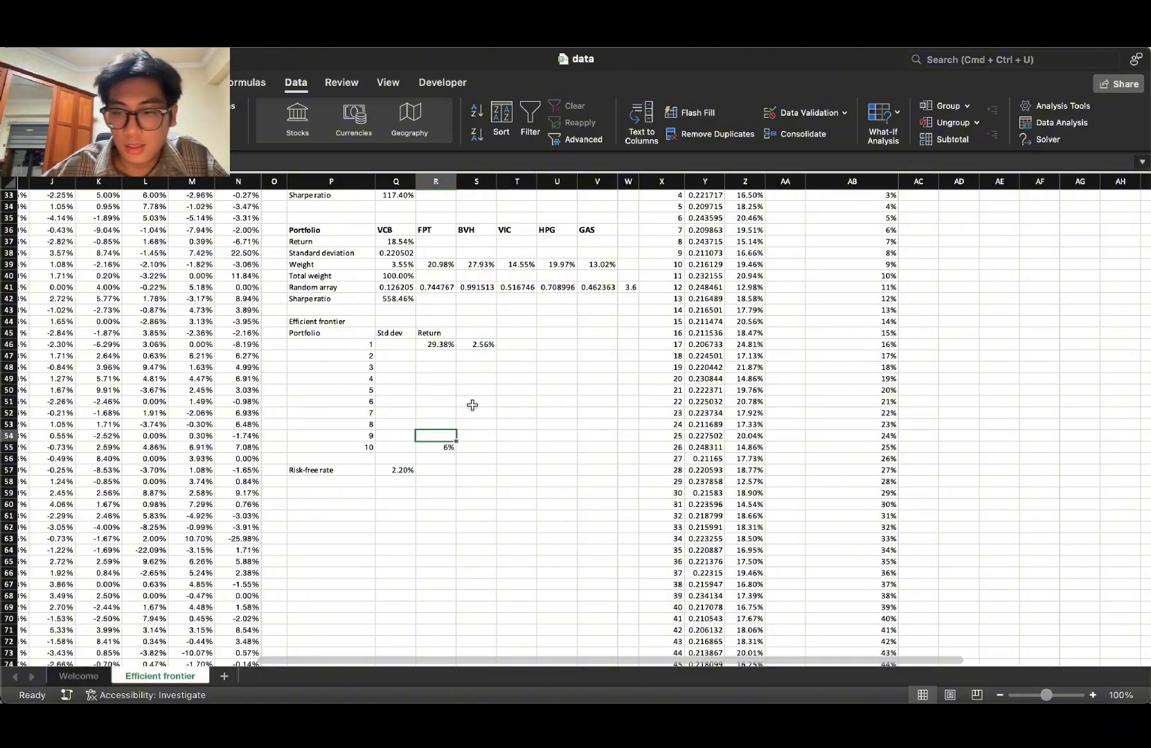
left_click(446, 356)
type("=")
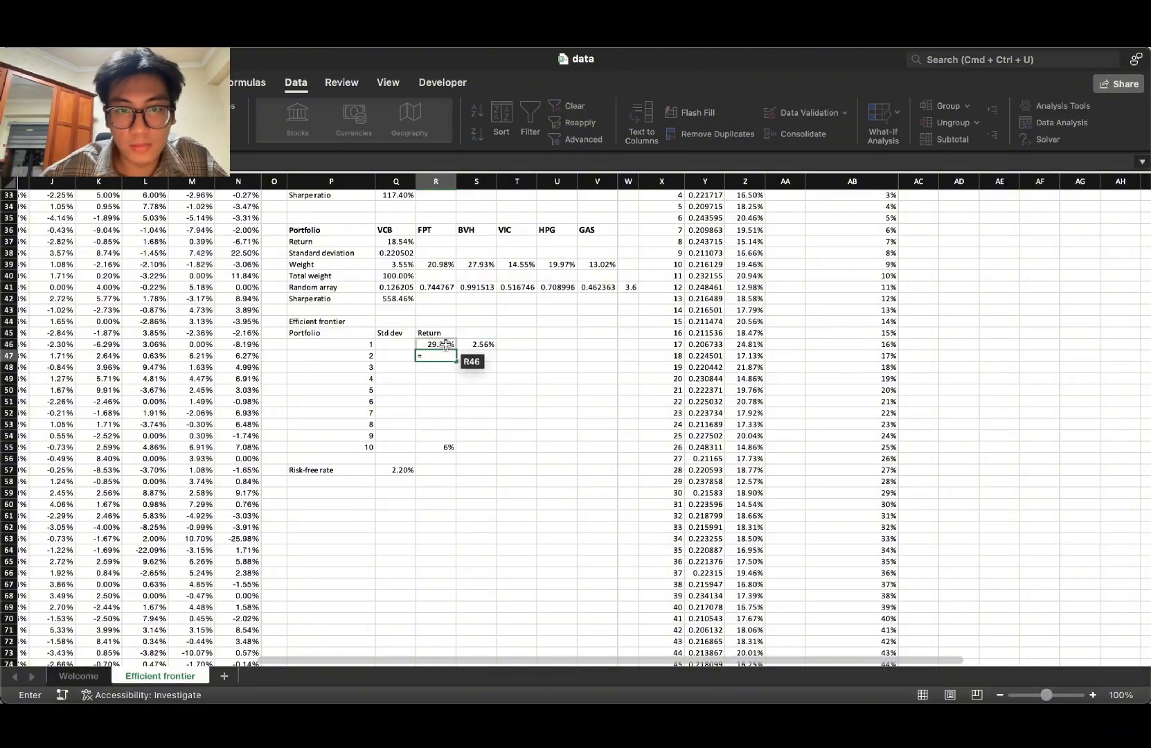
left_click(447, 344)
type("-")
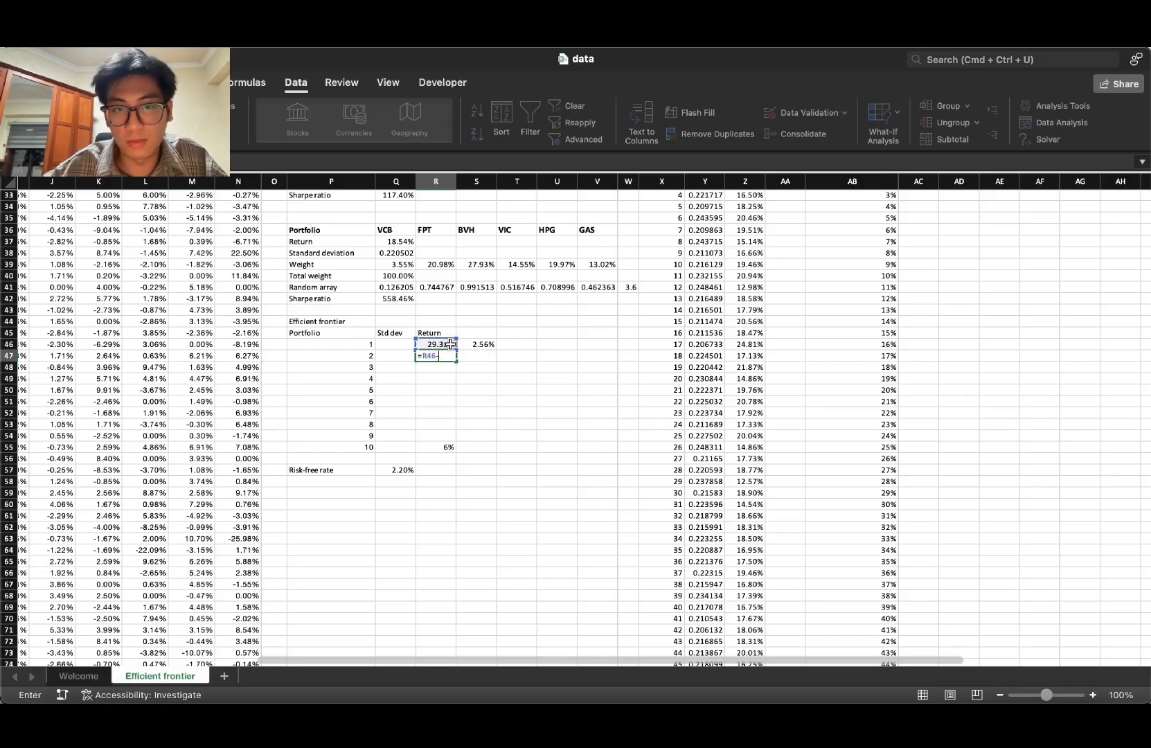
key("Up")
key("Right")
key("F2")
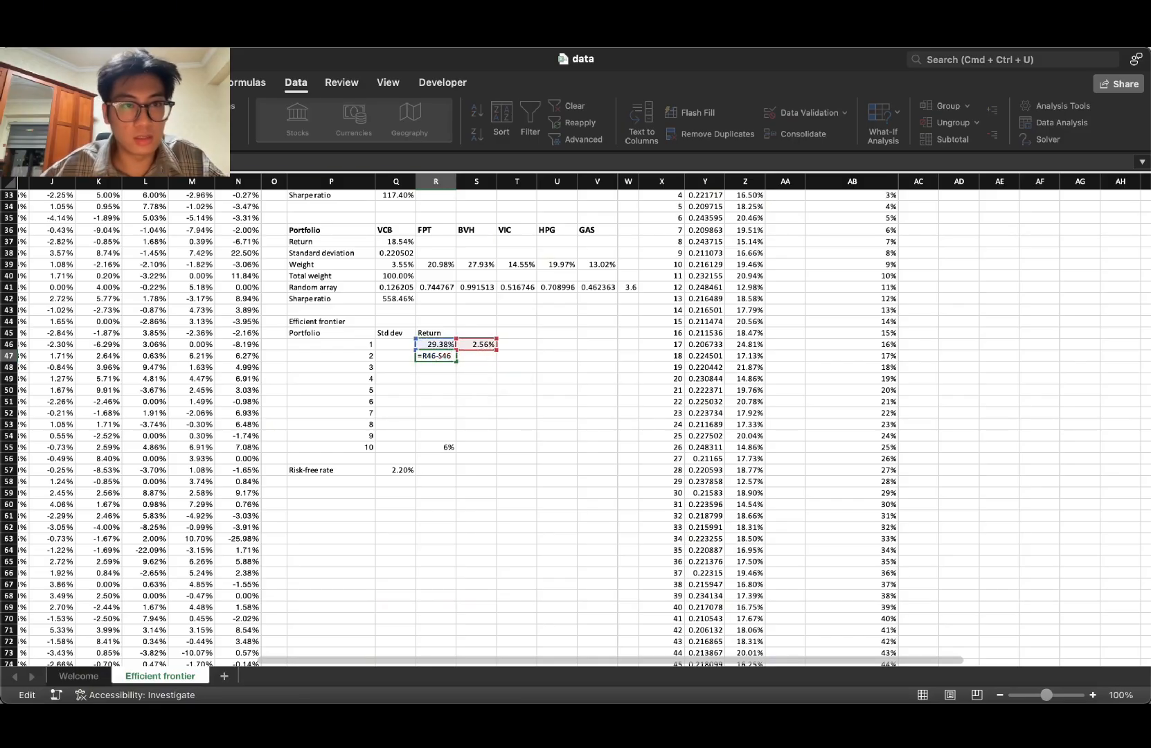
key("Return")
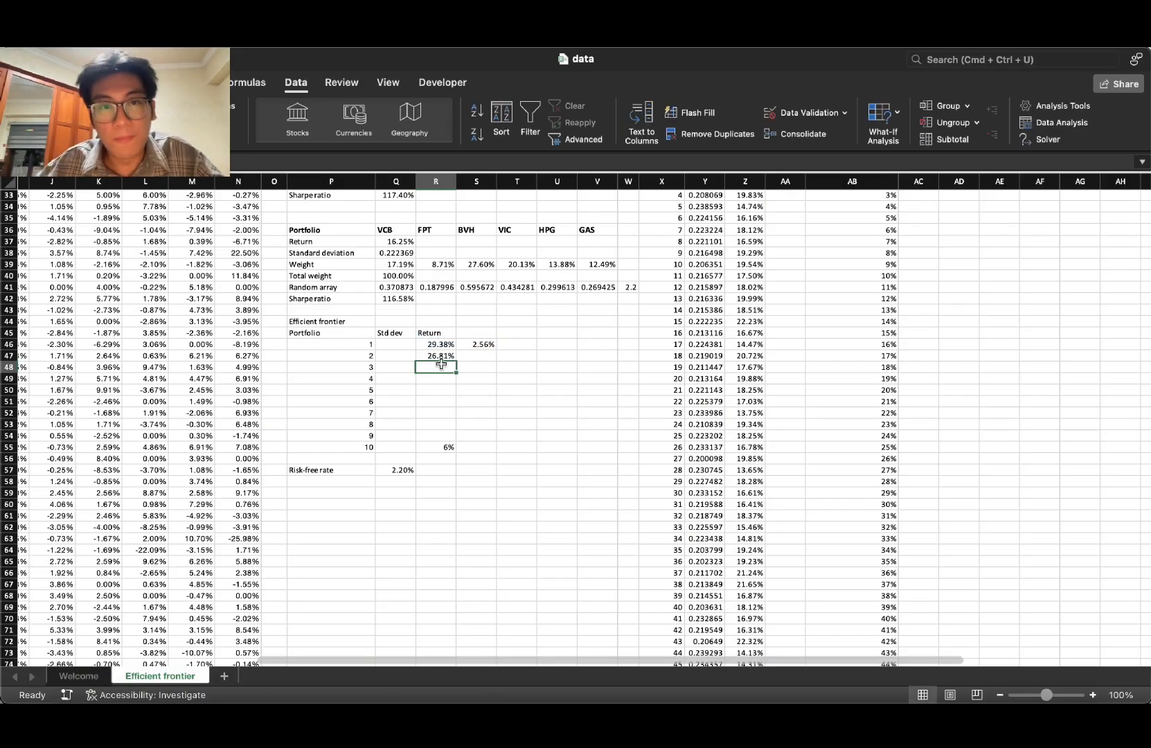
Step: Fill the return formula from R47 down through R54 for frontier portfolios 2 to 9
left_click(454, 356)
left_click_drag(456, 358, 478, 436)
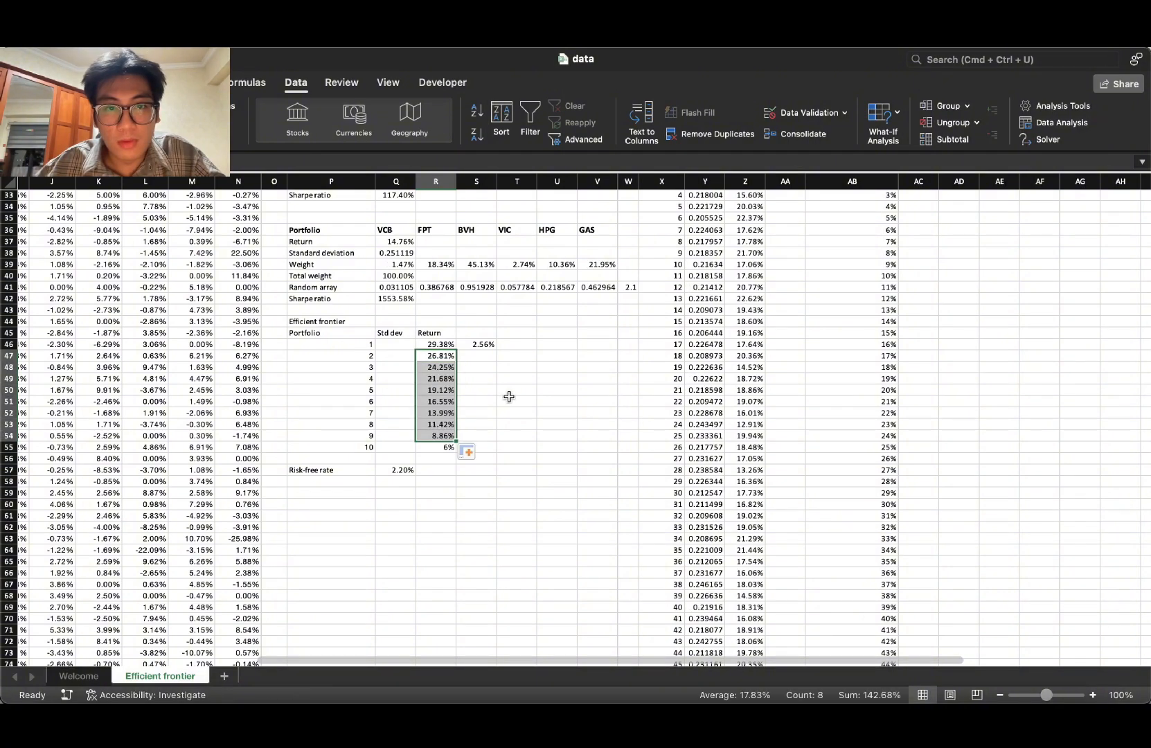
left_click(515, 388)
left_click(449, 354)
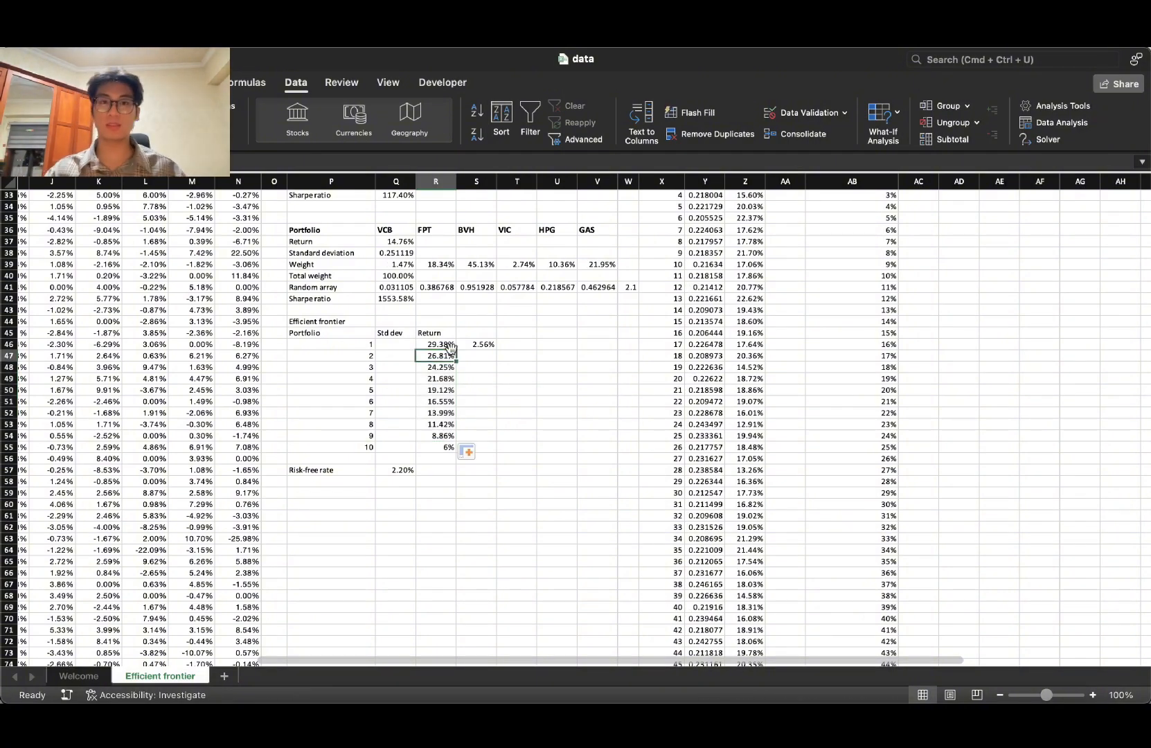
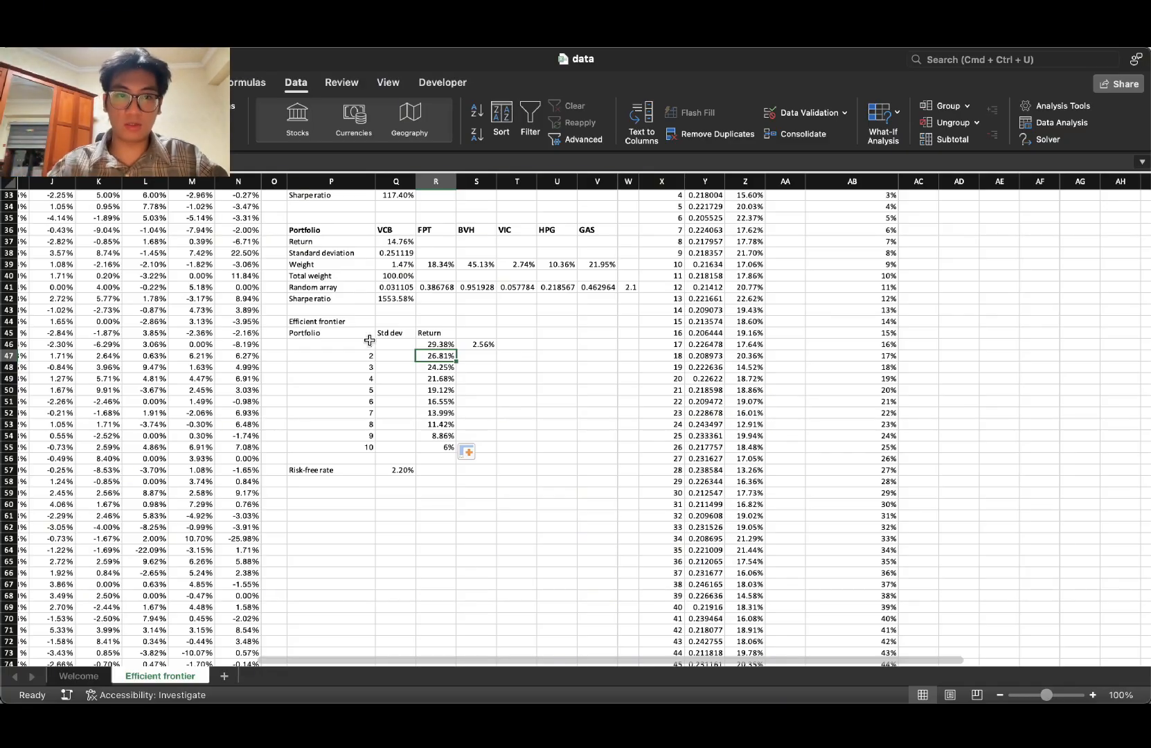
Step: Review the ten frontier portfolios and their evenly spaced returns in P46:R55
left_click_drag(369, 340, 439, 446)
left_click(464, 426)
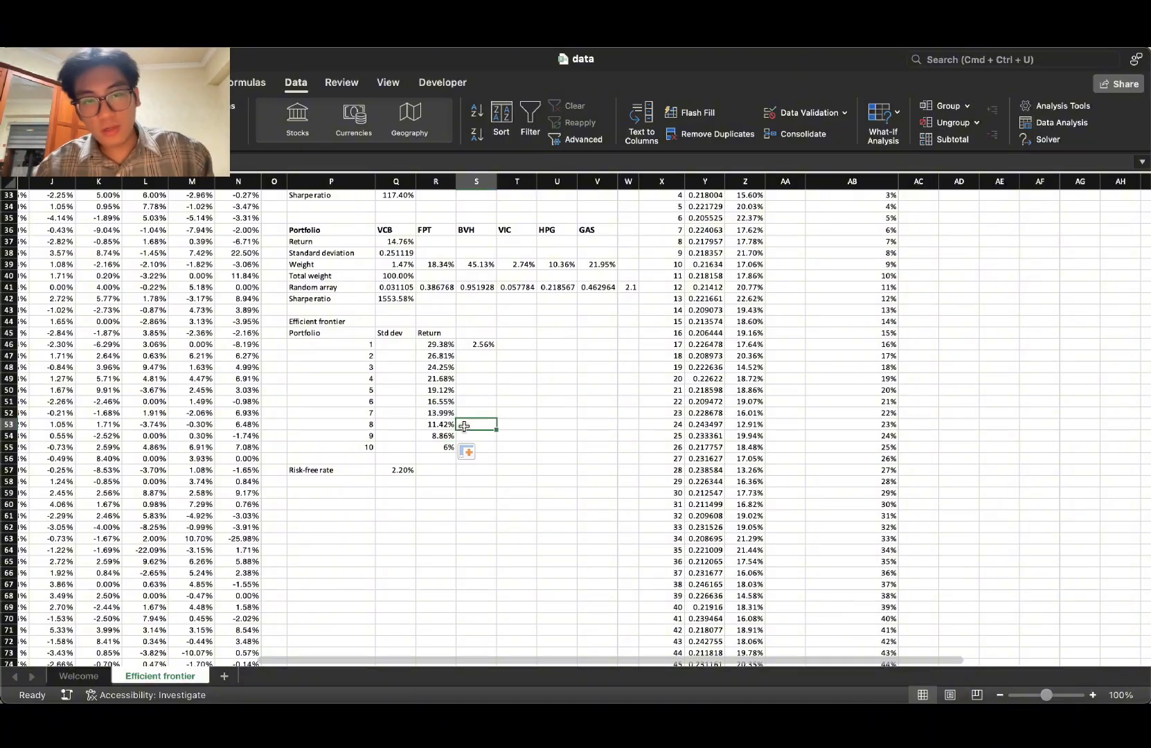
left_click(481, 378)
left_click_drag(360, 427, 441, 446)
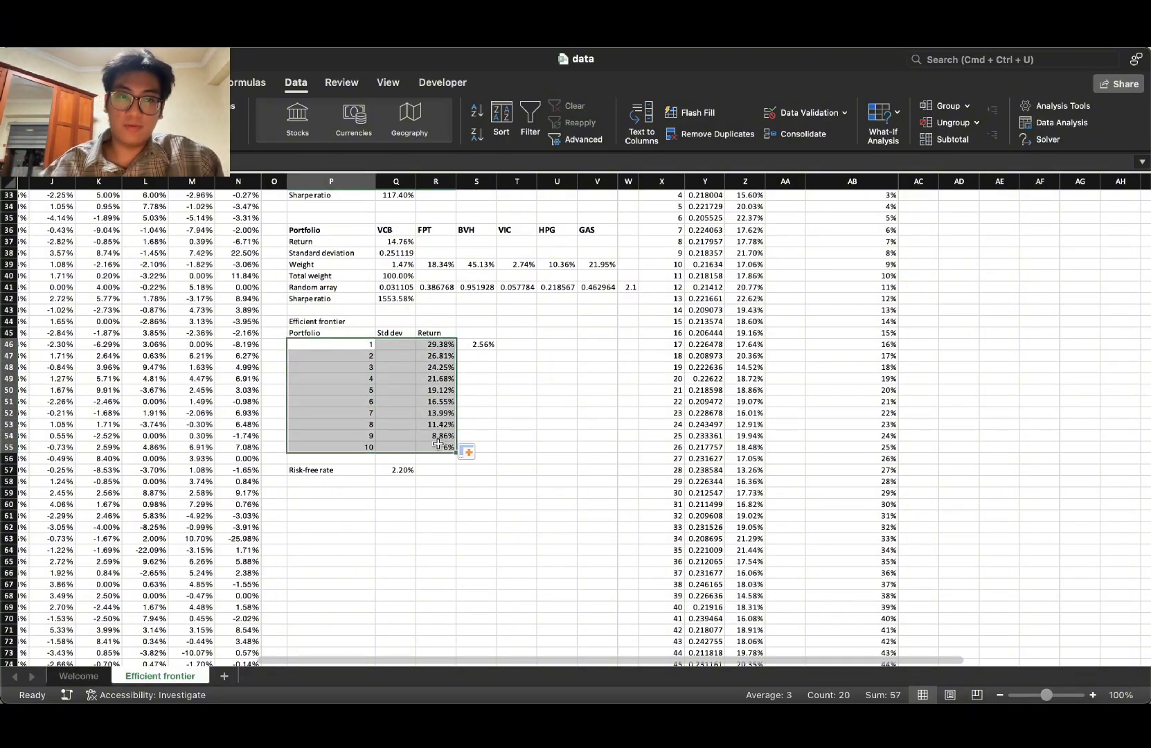
left_click(498, 421)
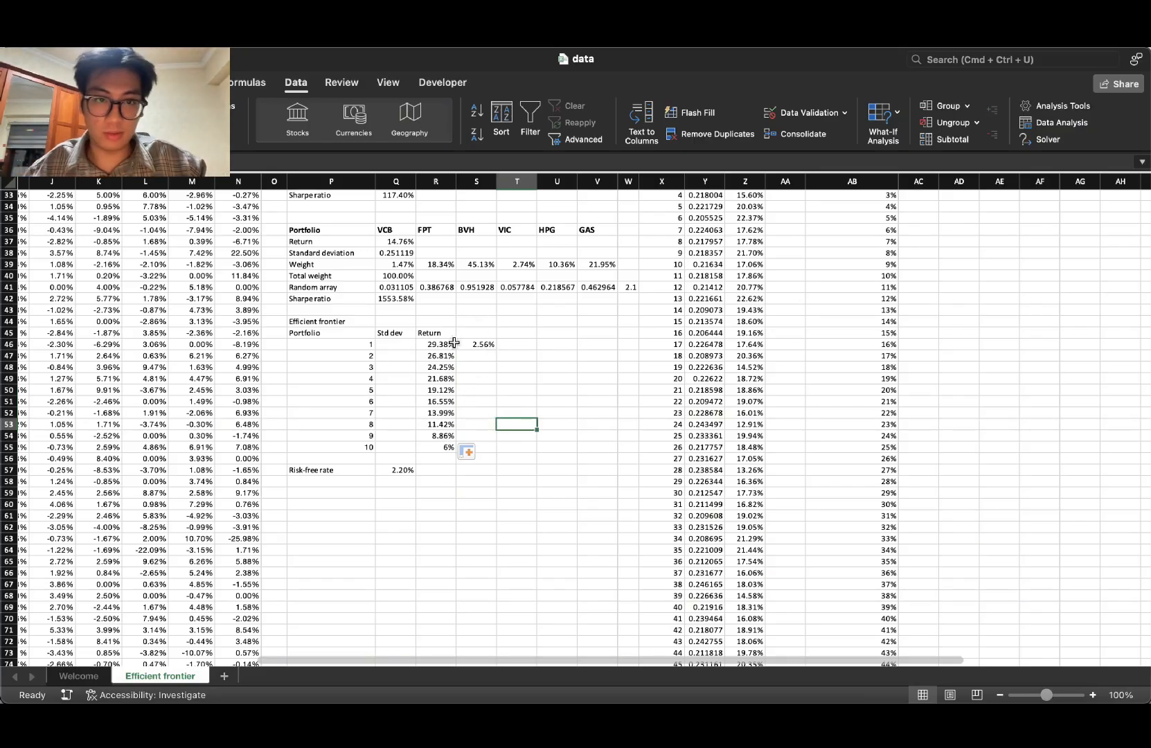
left_click_drag(453, 343, 443, 448)
left_click(478, 416)
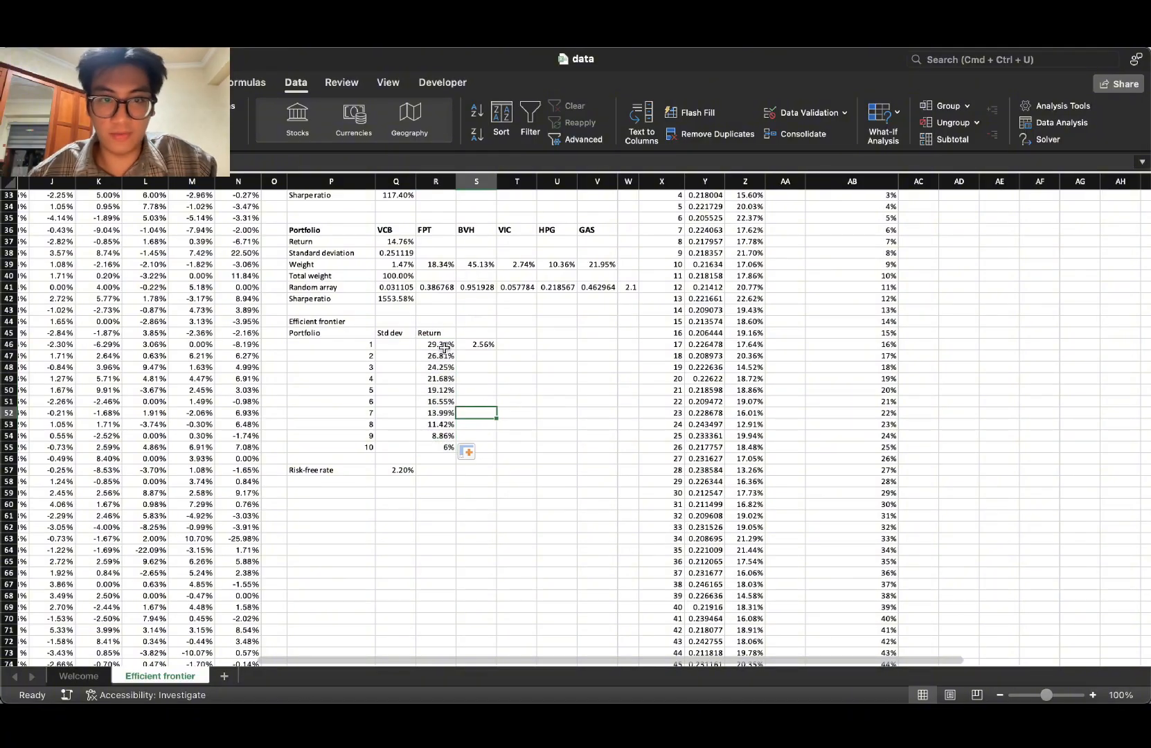
left_click_drag(444, 346, 441, 447)
left_click(478, 413)
left_click_drag(440, 346, 442, 436)
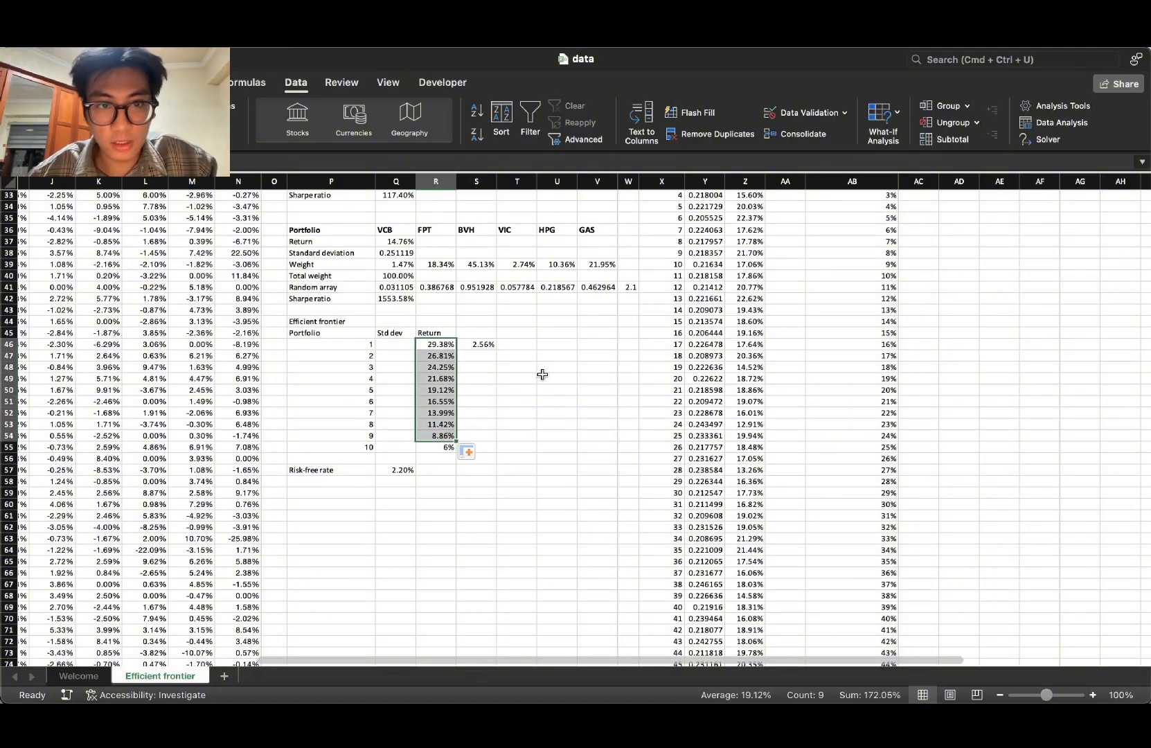
left_click(542, 374)
Step: Examine the equally weighted portfolio's standard deviation formula in Q16 and the data it relies on
left_click(401, 344)
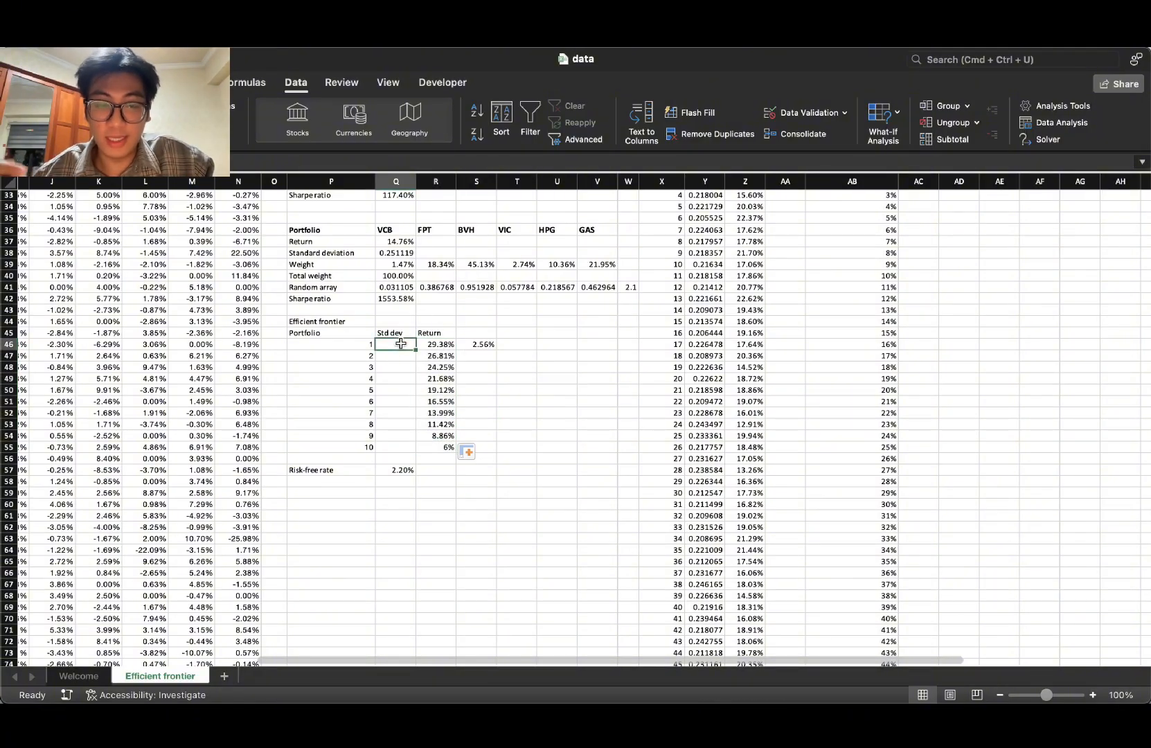
scroll(455, 378, "up", 10)
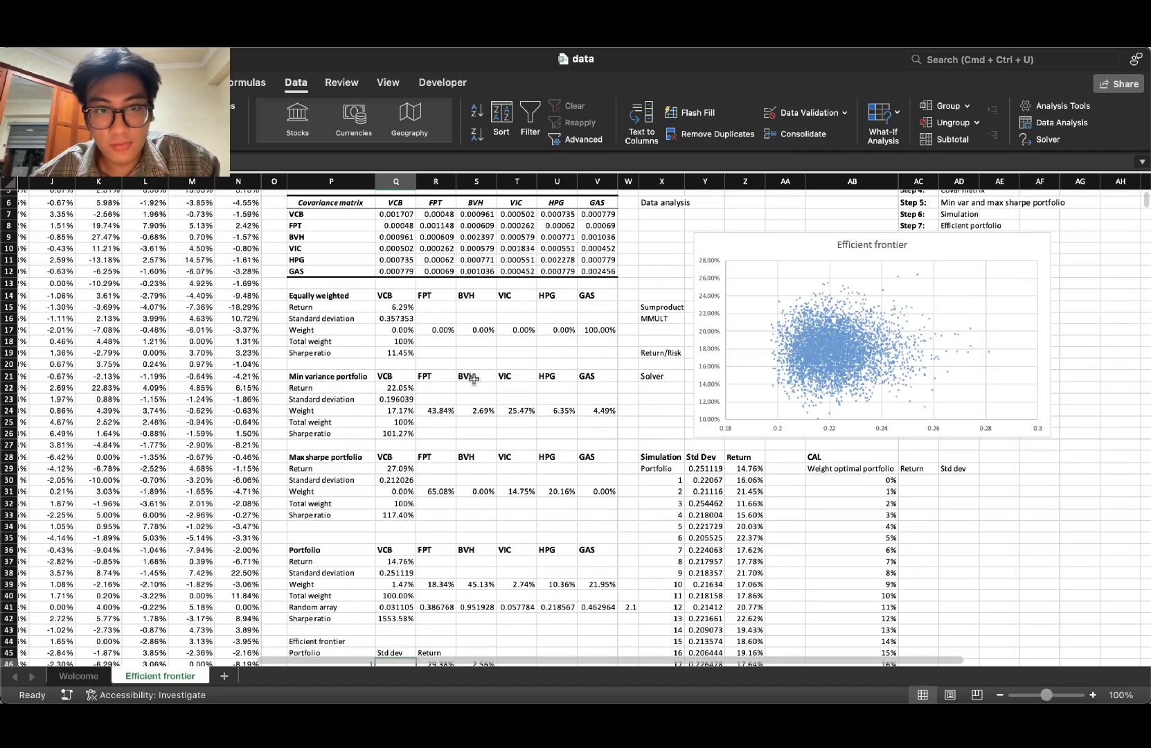
scroll(521, 385, "down", 1)
left_click(434, 313)
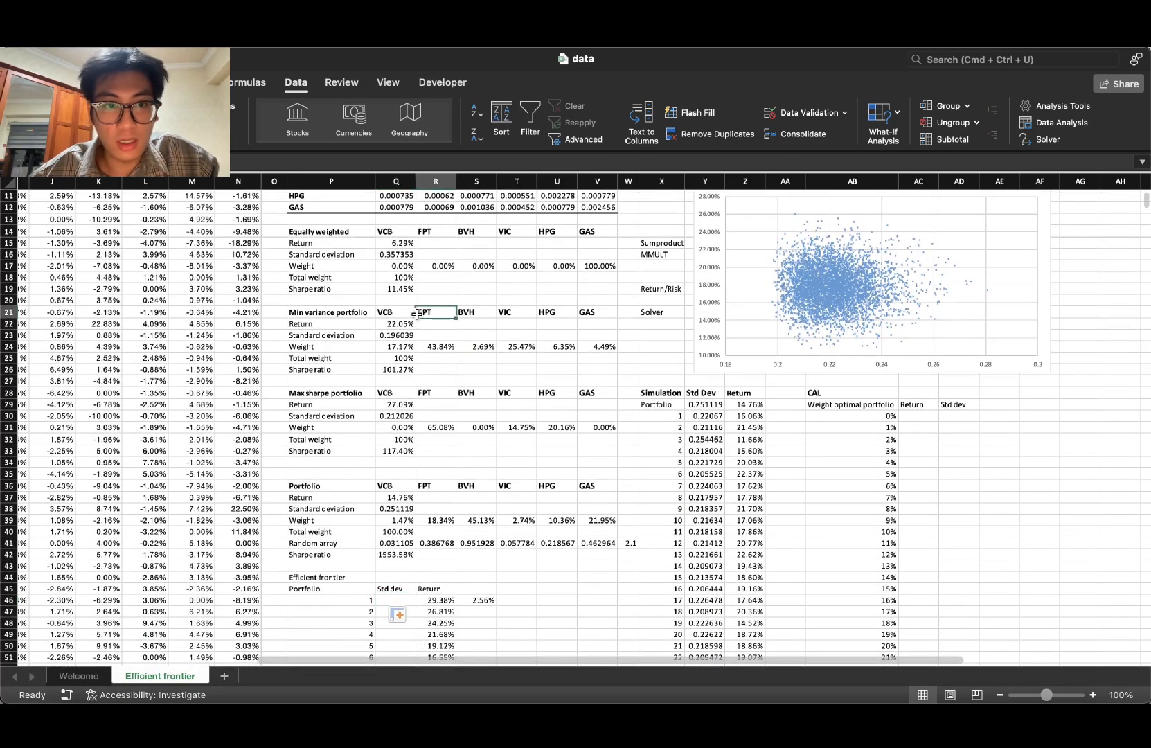
left_click(422, 278)
left_click(409, 268)
left_click(412, 255)
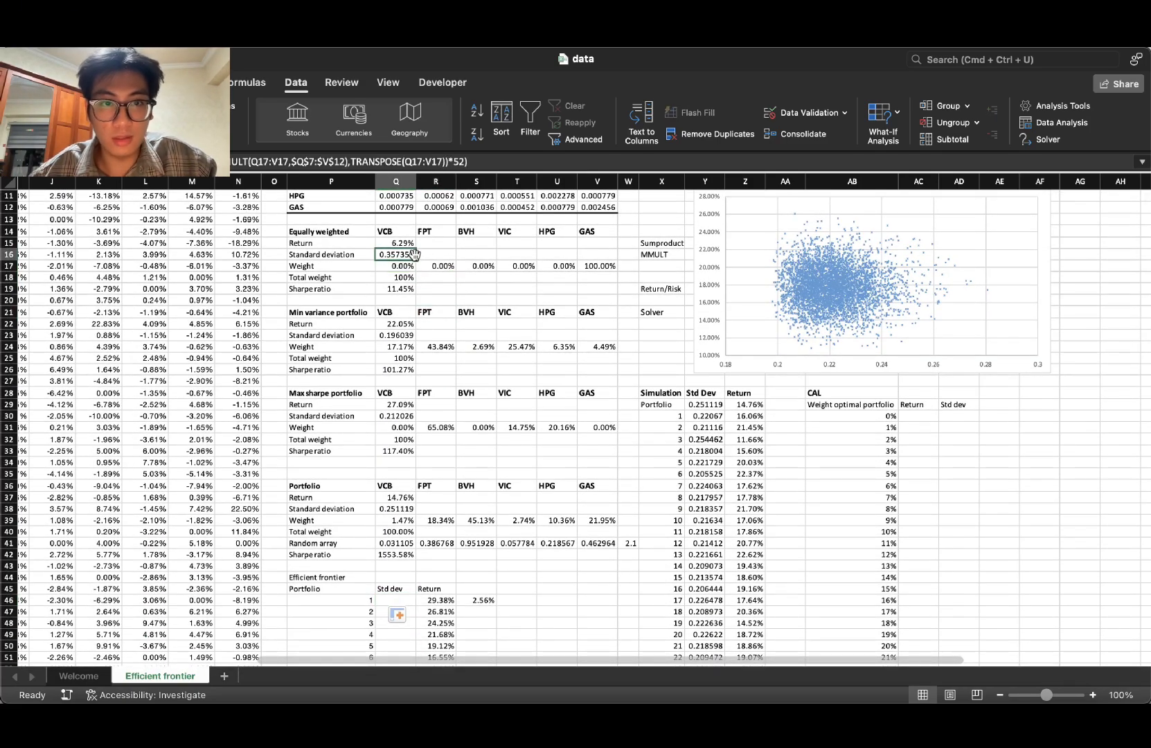
scroll(450, 408, "down", 3)
scroll(444, 450, "up", 6)
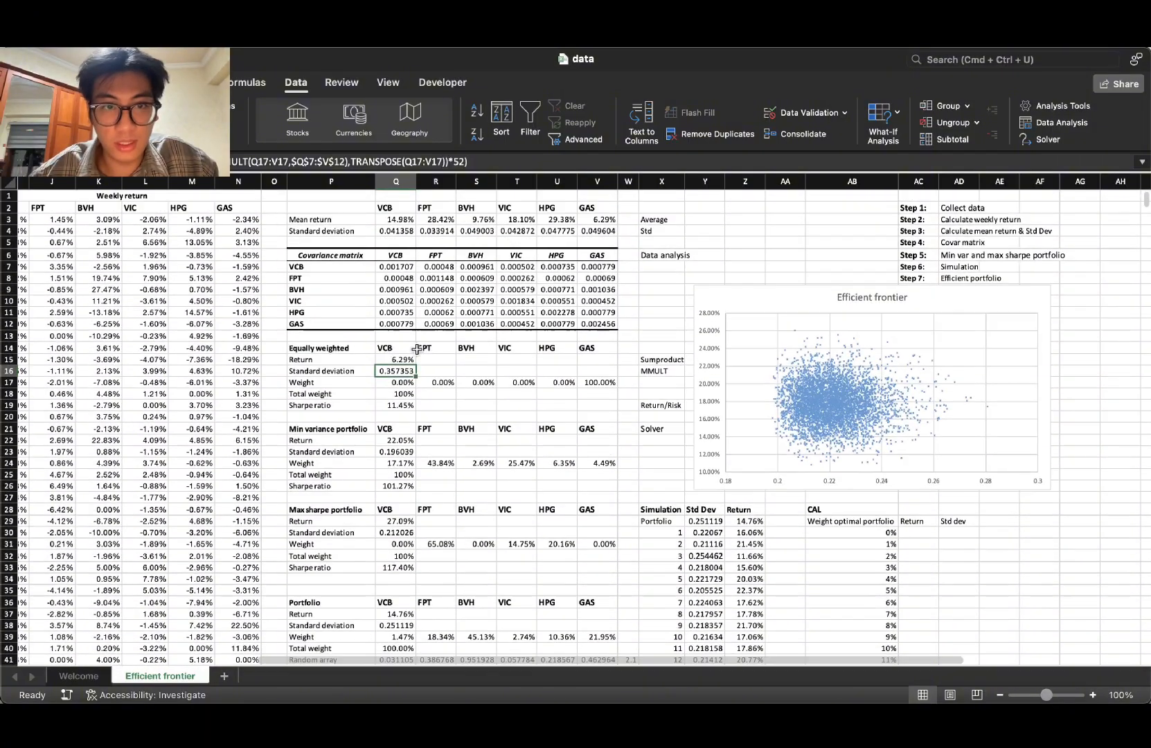
scroll(436, 416, "down", 6)
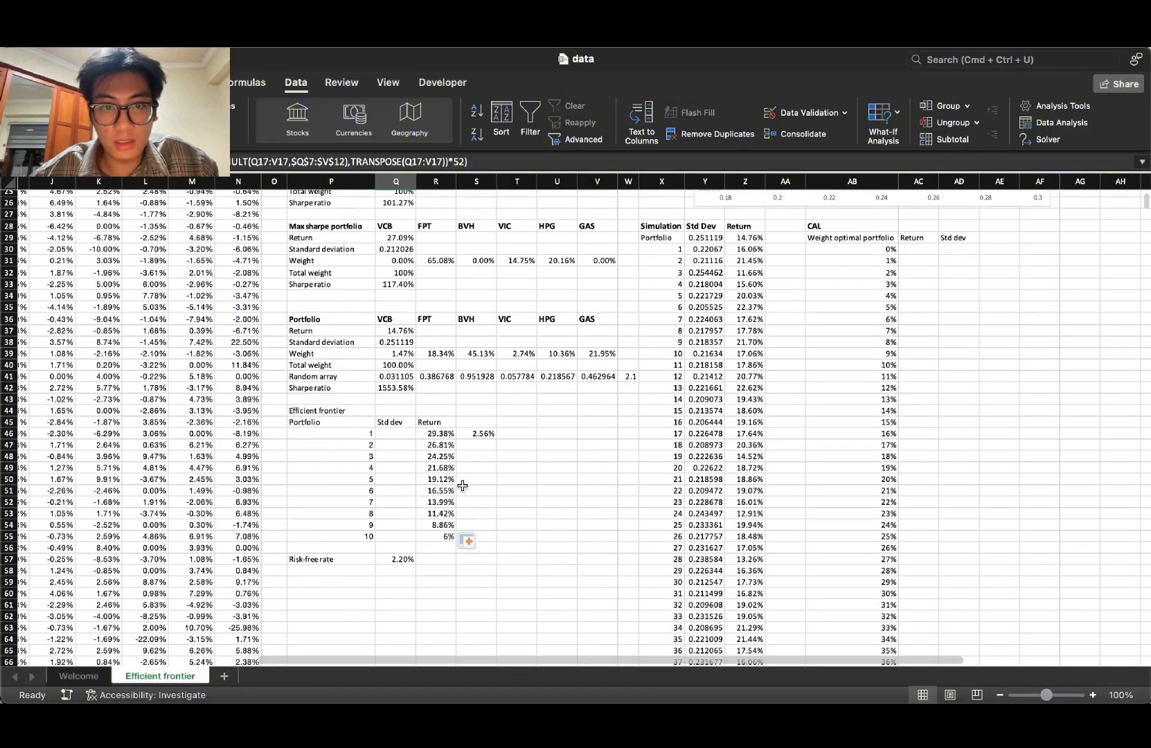
Step: Copy the standard deviation in Q16 and paste it as a value into Q55 for frontier portfolio 10
left_click(446, 537)
scroll(323, 239, "up", 5)
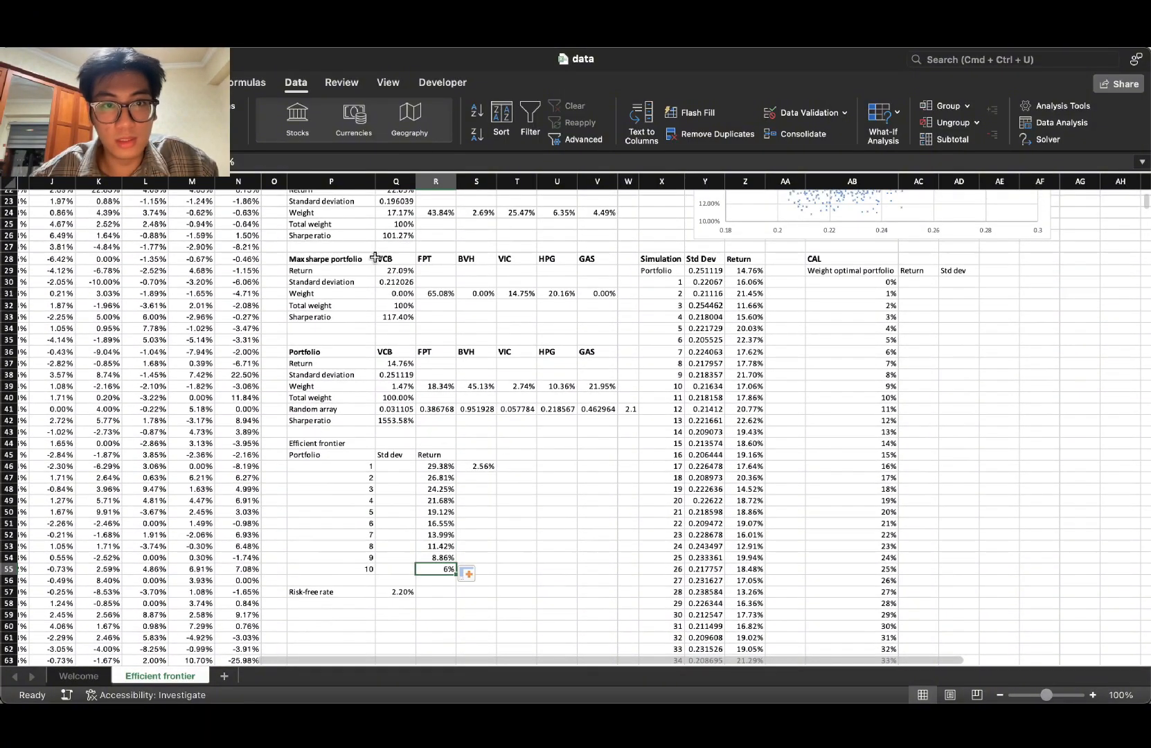
left_click(400, 226)
scroll(400, 229, "up", 1)
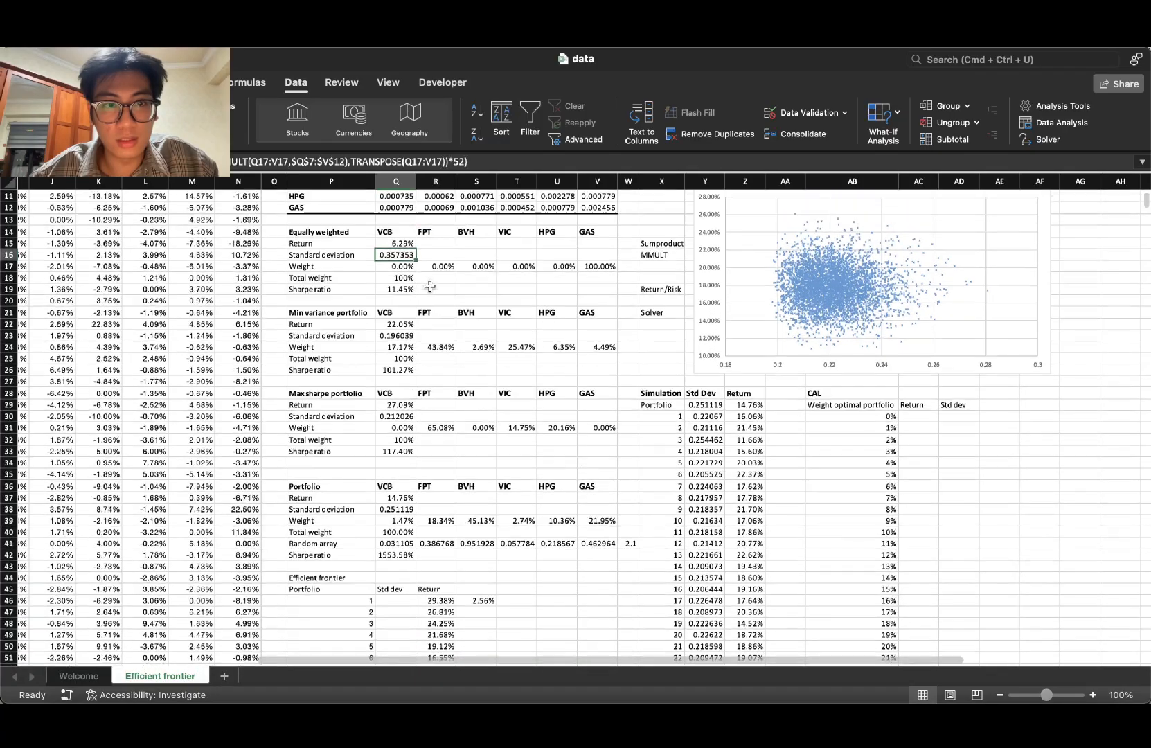
key("super+c")
scroll(405, 523, "down", 6)
left_click(398, 544)
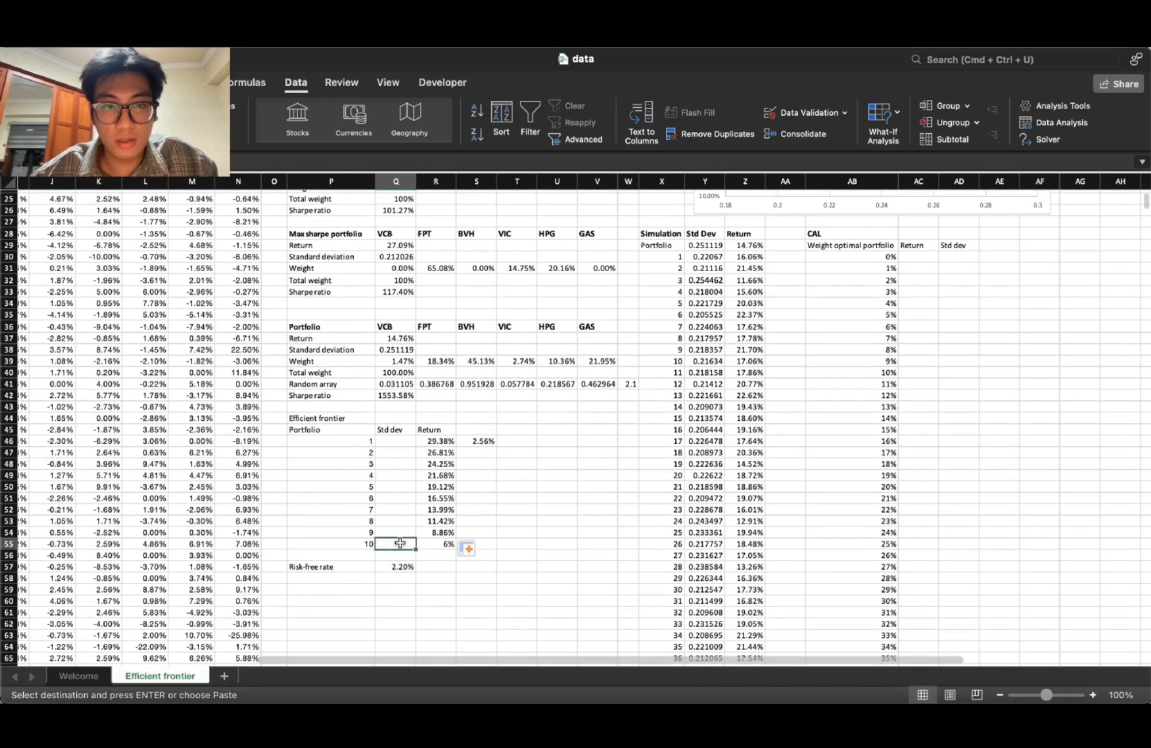
right_click(398, 544)
mouse_move(493, 337)
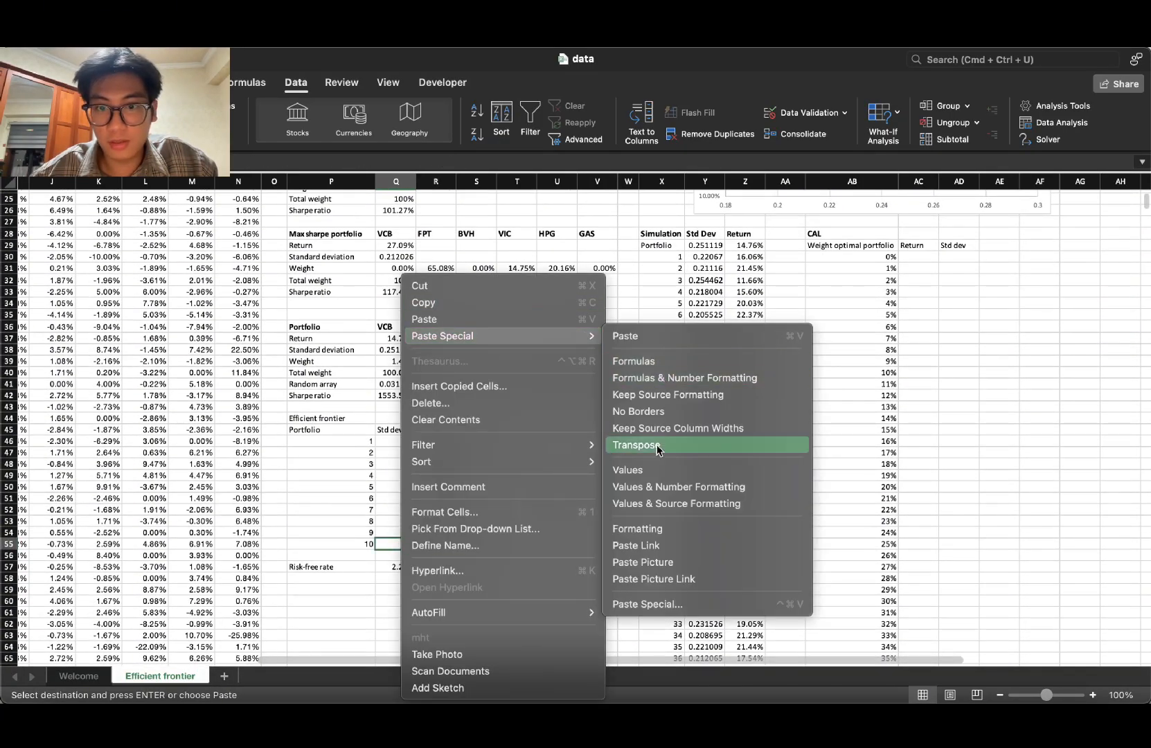
left_click(658, 486)
Step: Set Solver to minimise the standard deviation in Q16 by changing the weights in Q17:V17, keeping the constraint $Q$18 = 1
left_click_drag(436, 475, 435, 637)
left_click(543, 464)
scroll(527, 457, "up", 6)
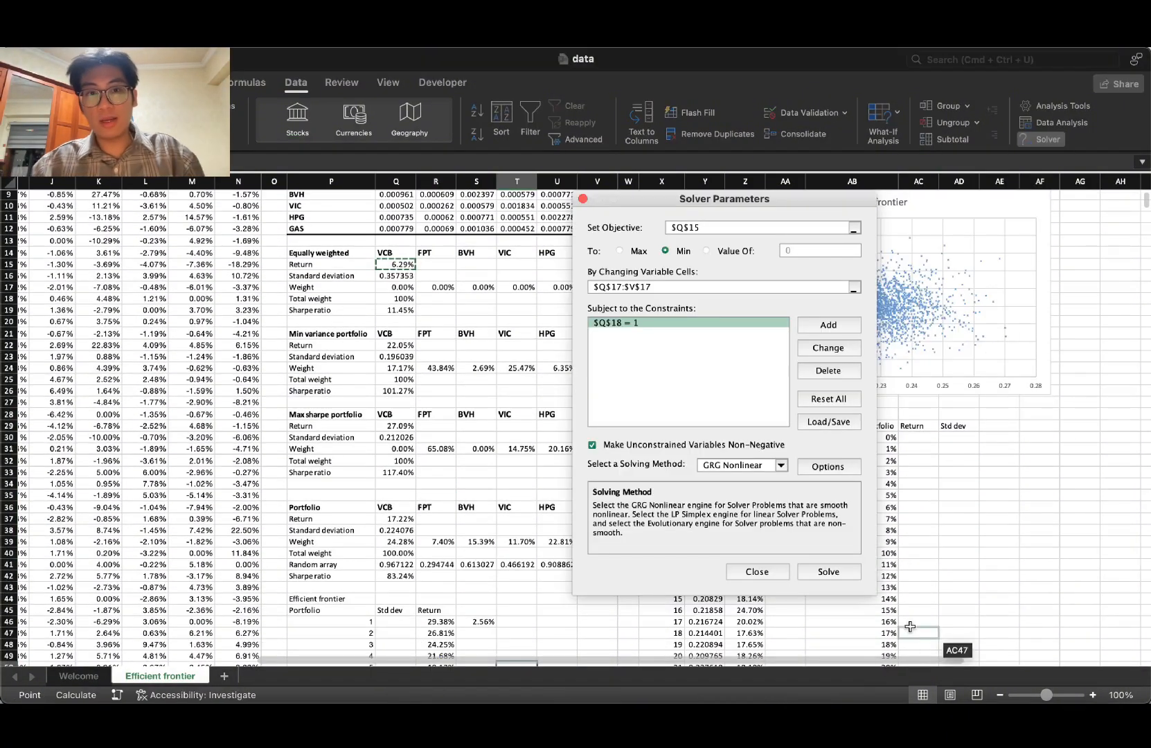
left_click_drag(724, 199, 740, 222)
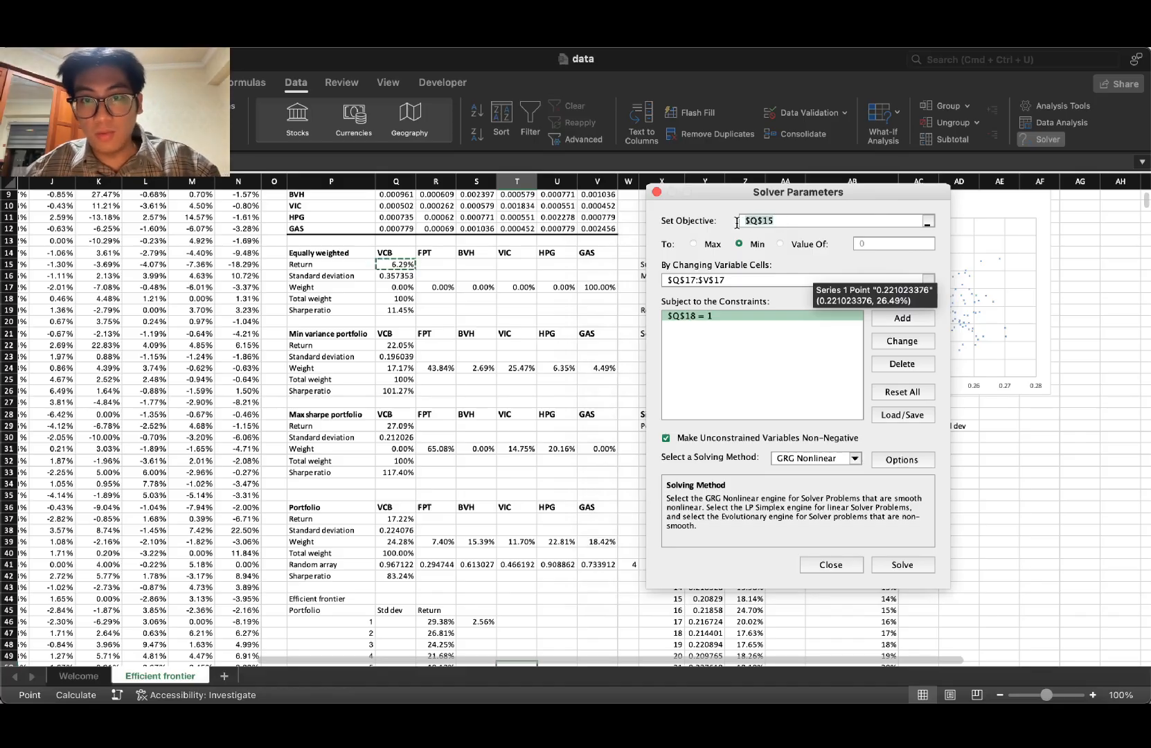
left_click(398, 276)
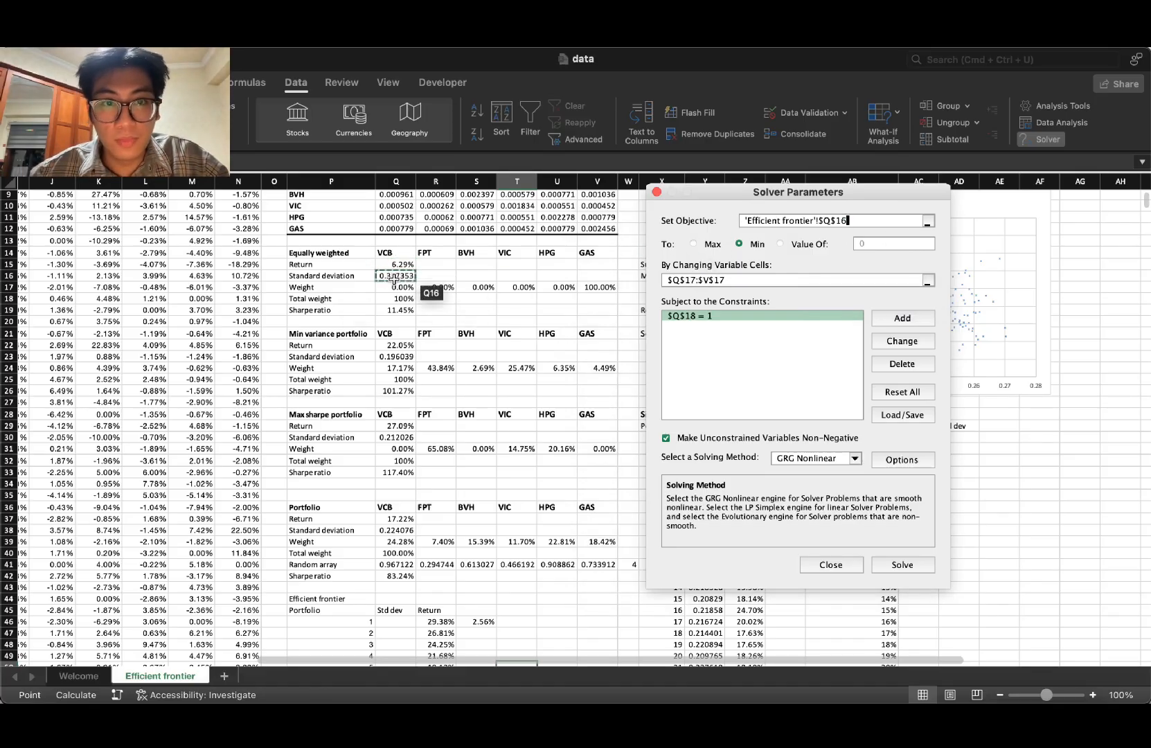
left_click(804, 279)
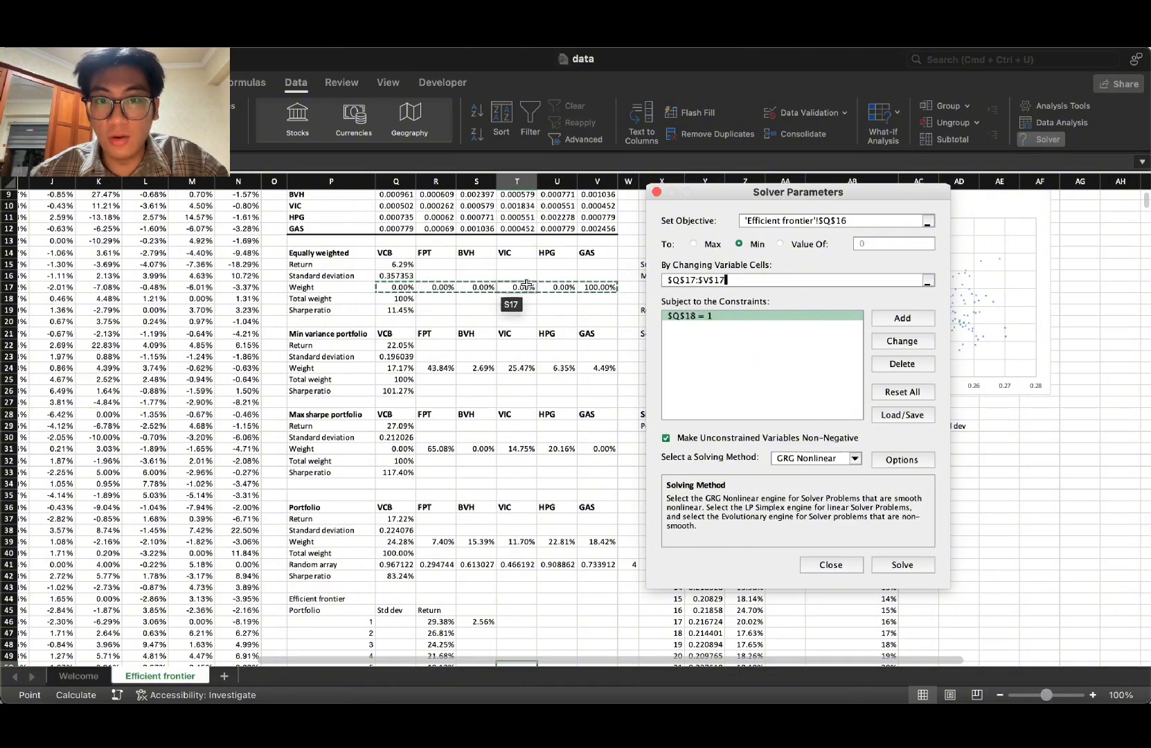
left_click(705, 316)
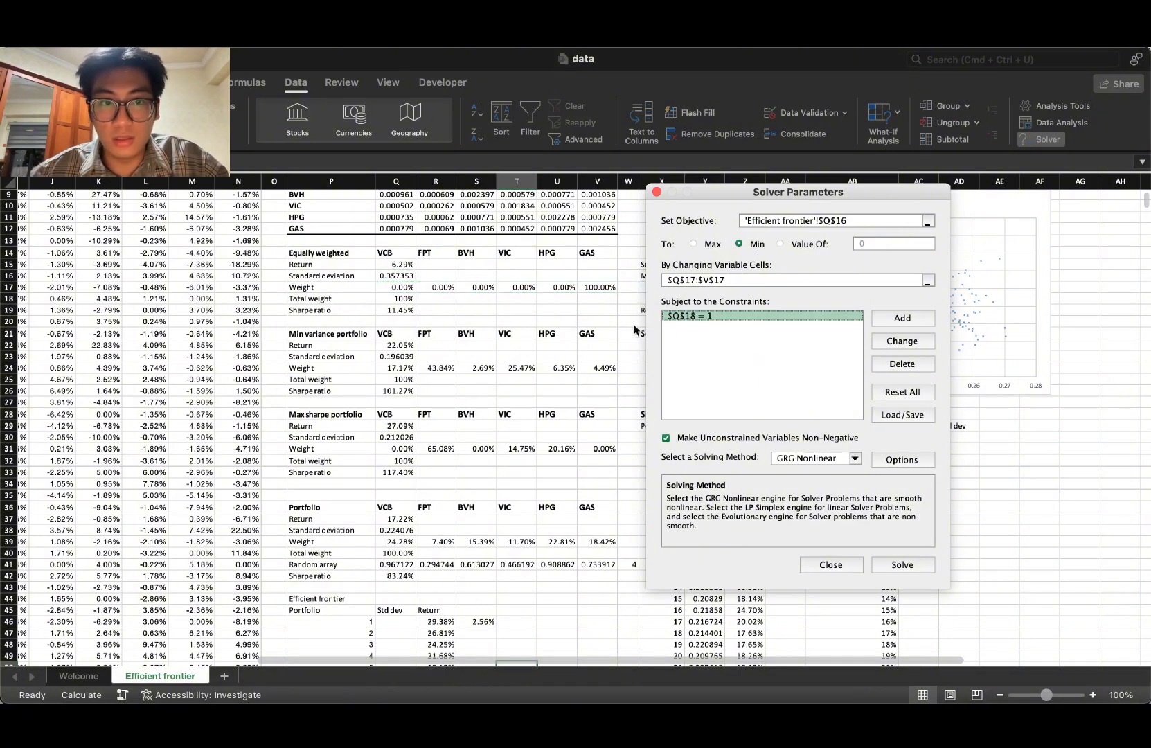
Step: Add the Solver constraint $Q$15 = $R$54 for portfolio 9's return, solve, and keep the solution
left_click(900, 320)
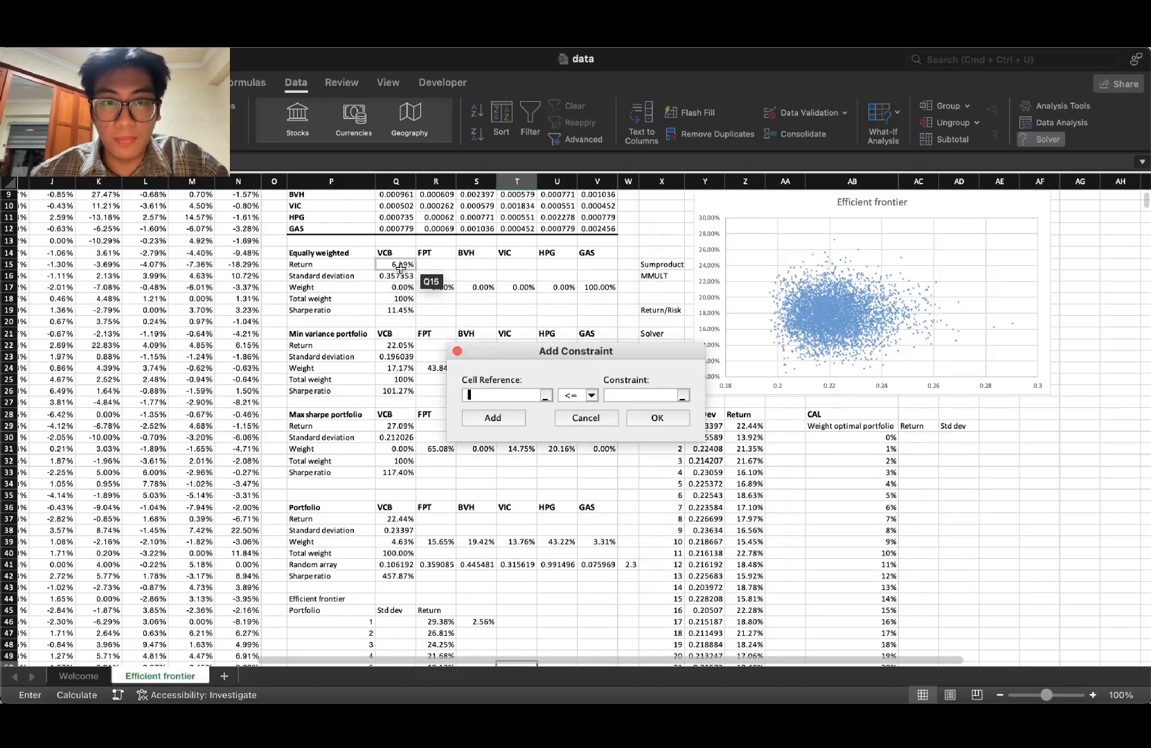
left_click(403, 267)
left_click(578, 394)
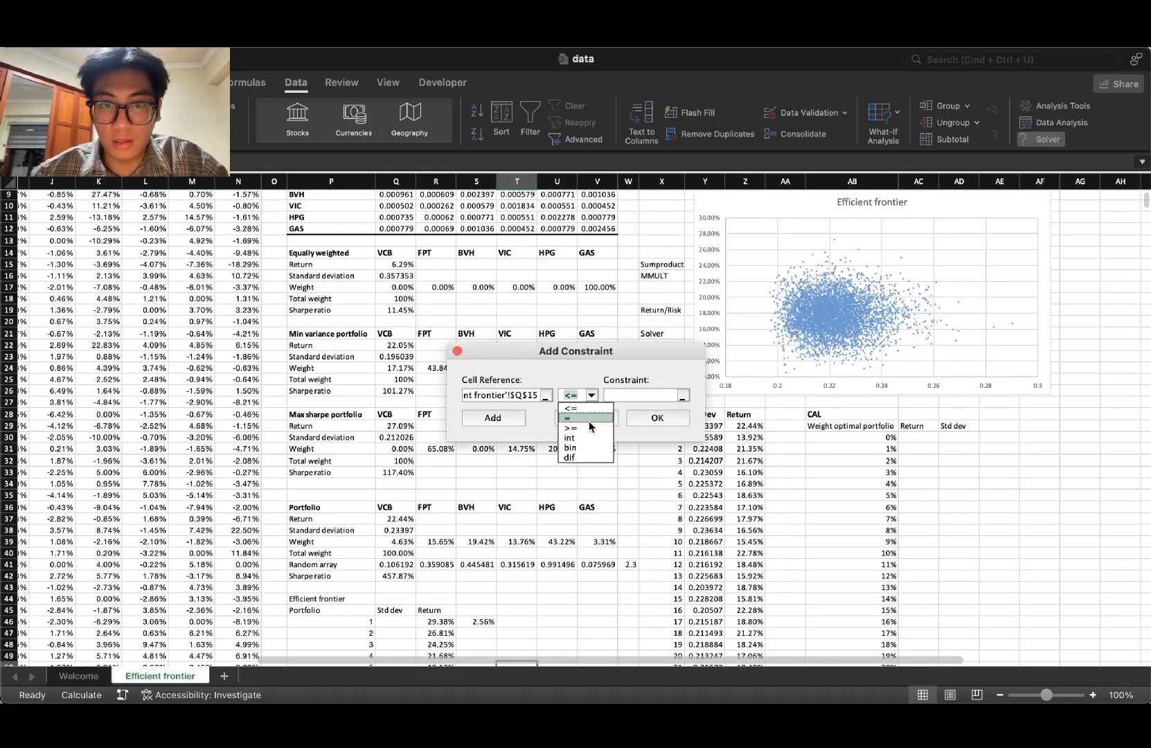
left_click(572, 414)
scroll(486, 540, "down", 4)
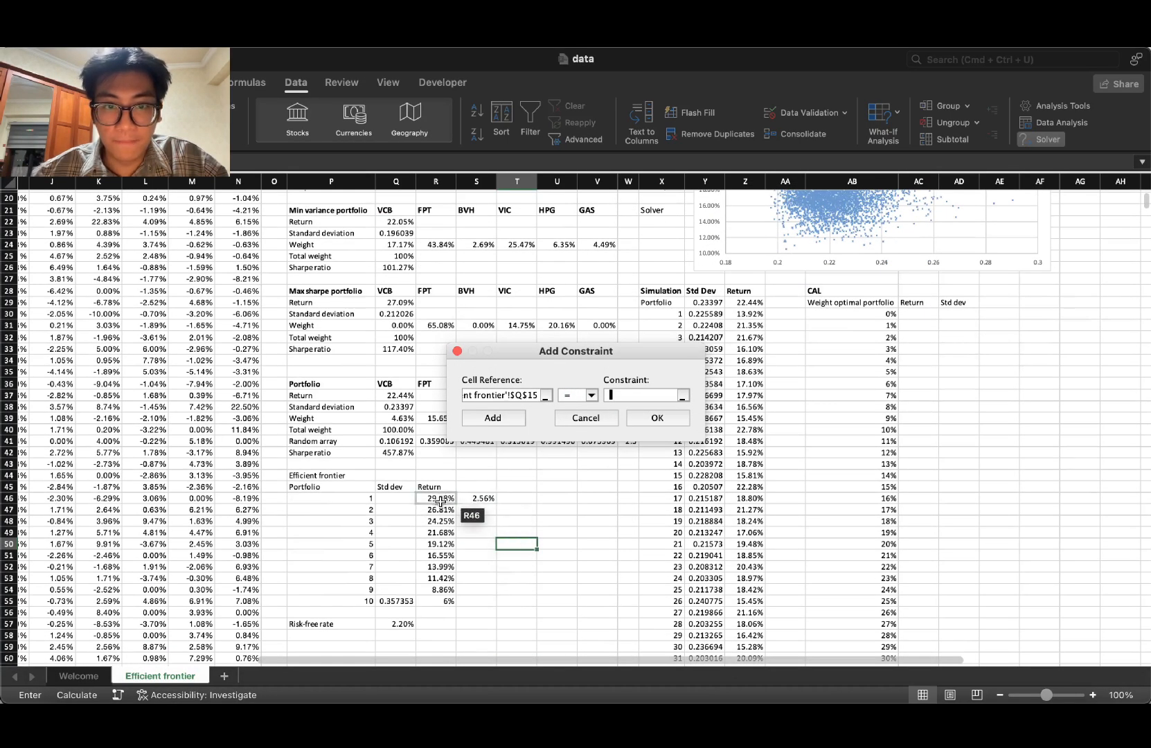
left_click(441, 589)
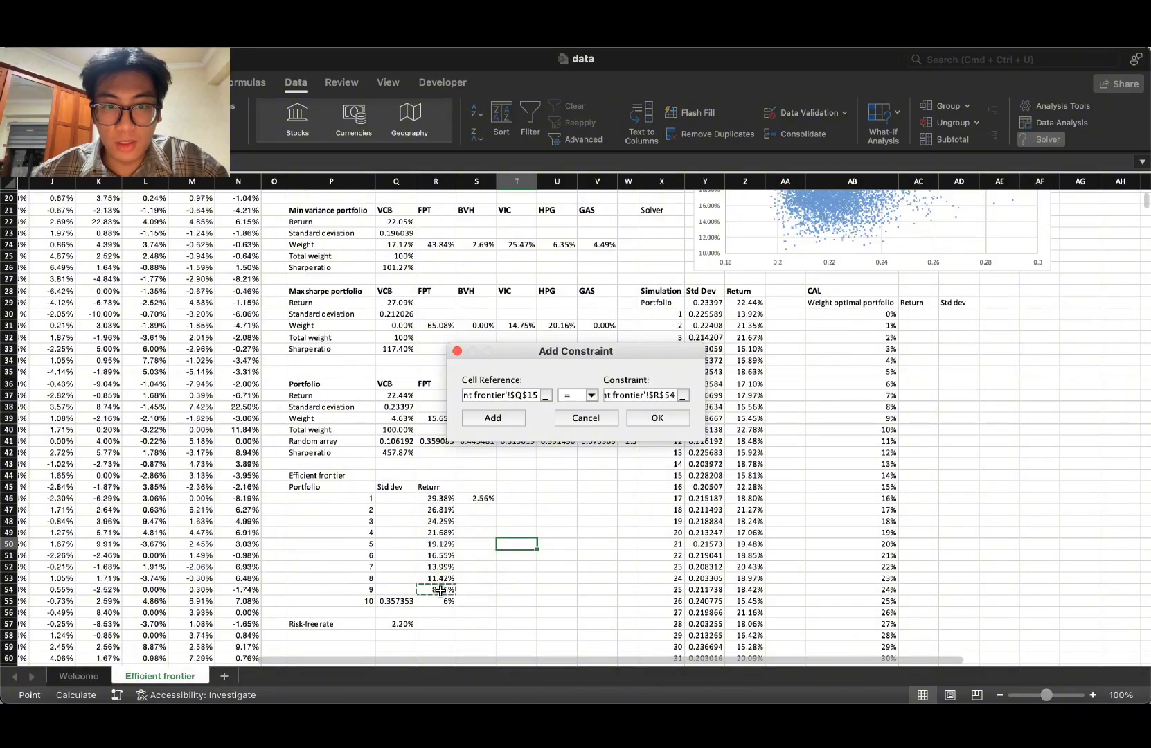
left_click(657, 417)
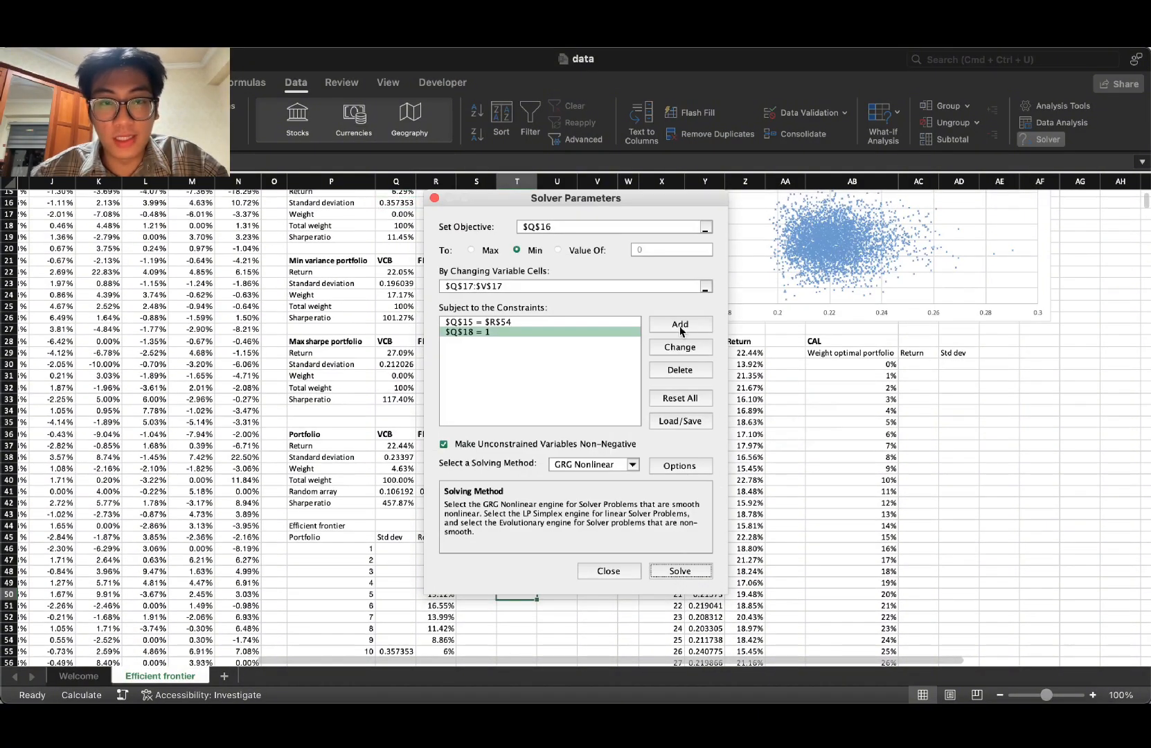
key("Return")
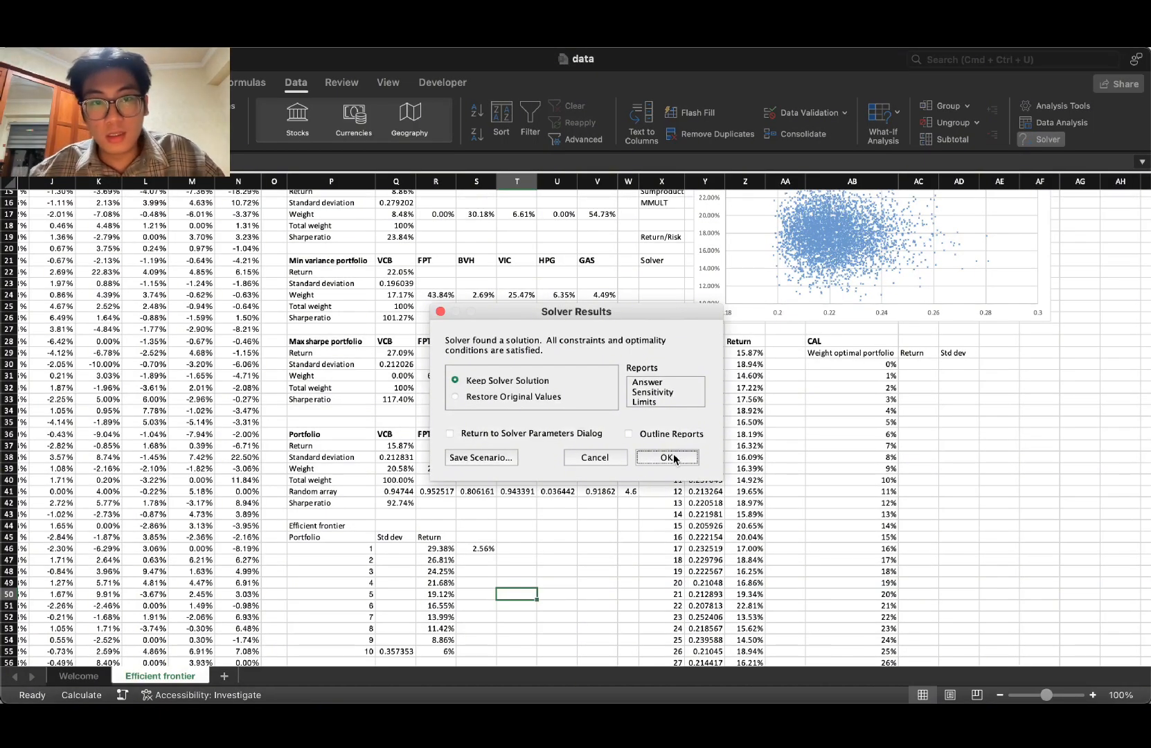
left_click(674, 461)
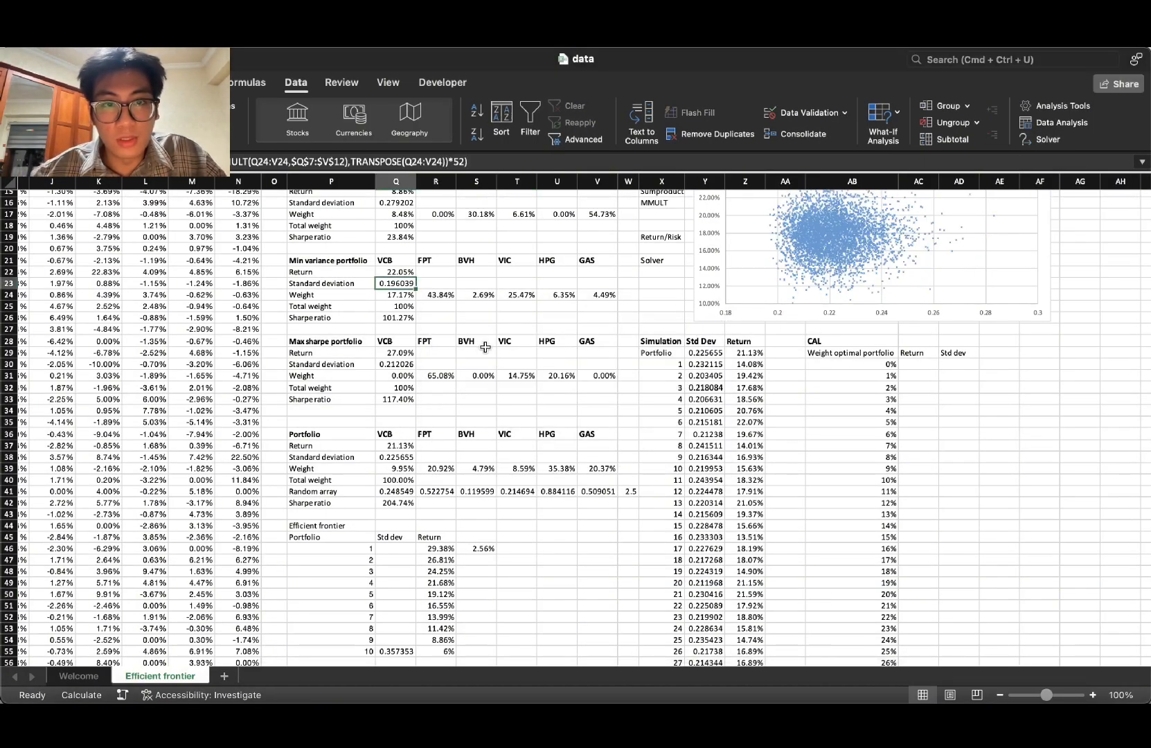
Step: Copy the standard deviation in Q16 and paste it as a value into Q54 for frontier portfolio 9
scroll(513, 341, "up", 5)
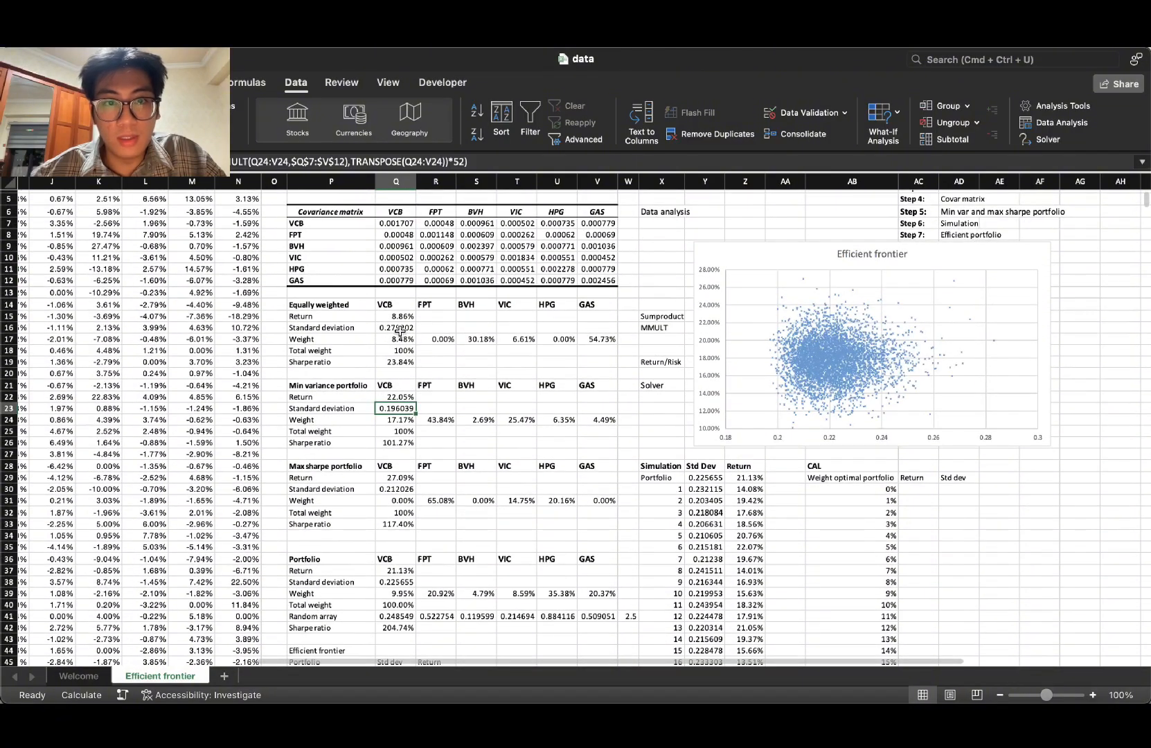
left_click(400, 330)
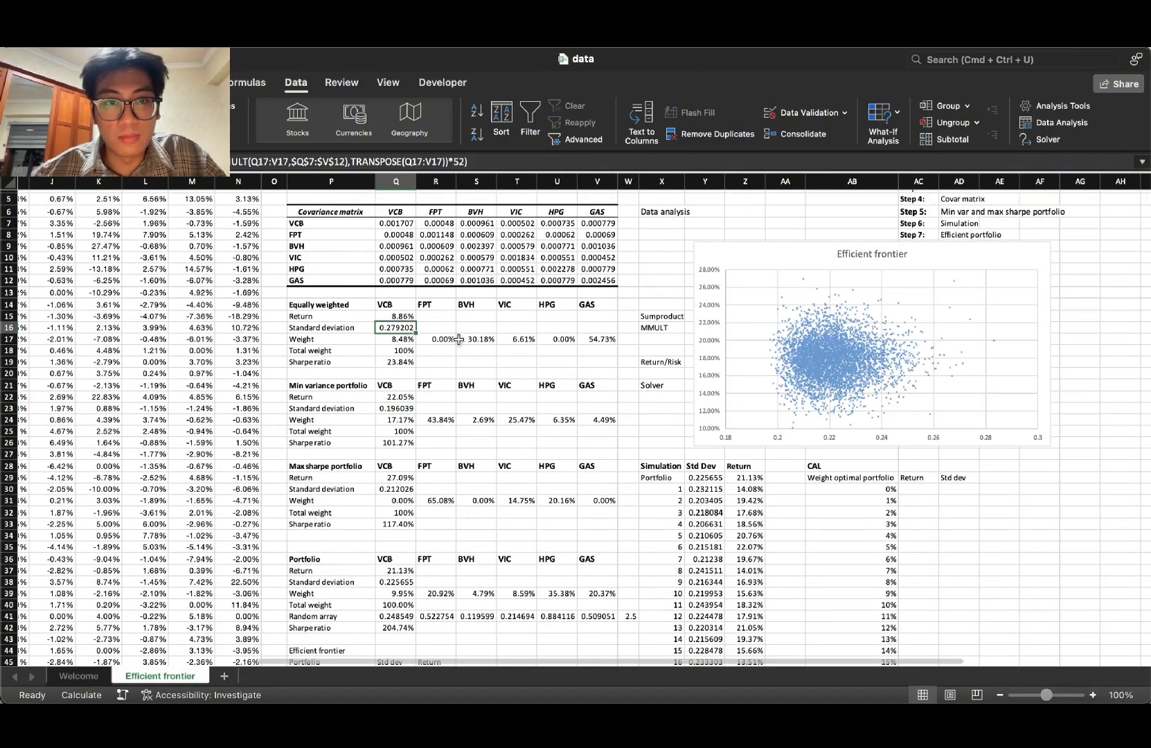
key("super+c")
scroll(459, 340, "down", 8)
right_click(400, 542)
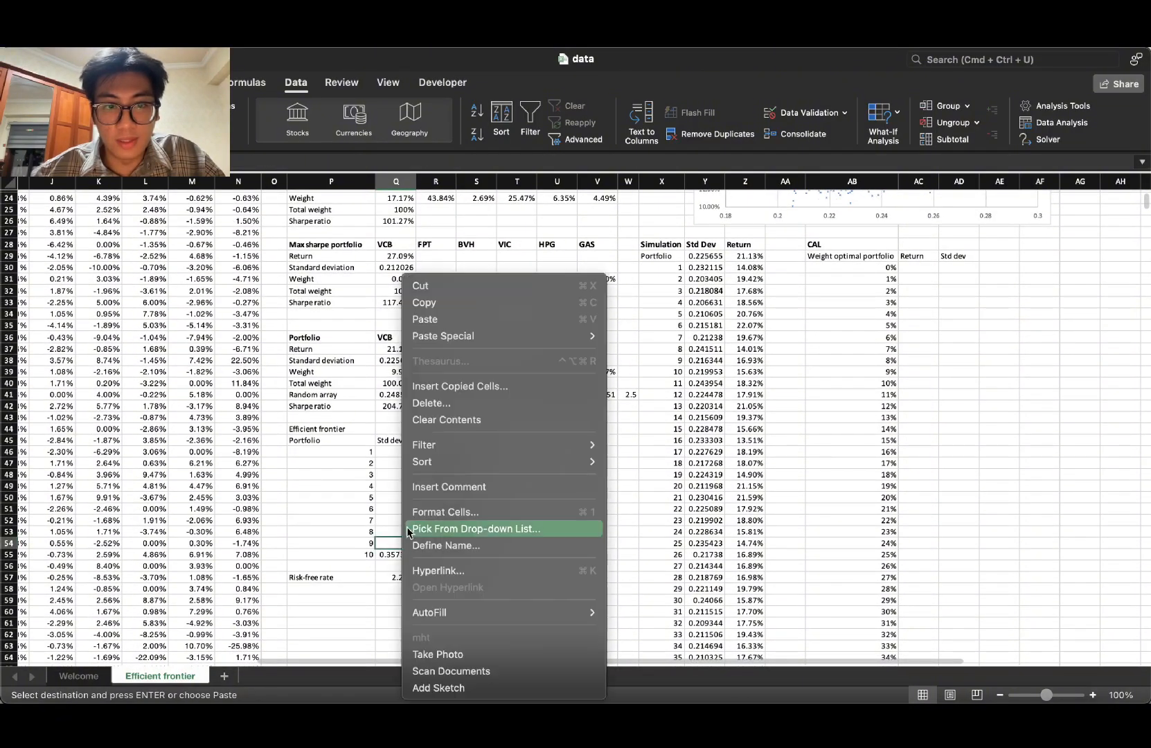
mouse_move(468, 335)
left_click(635, 469)
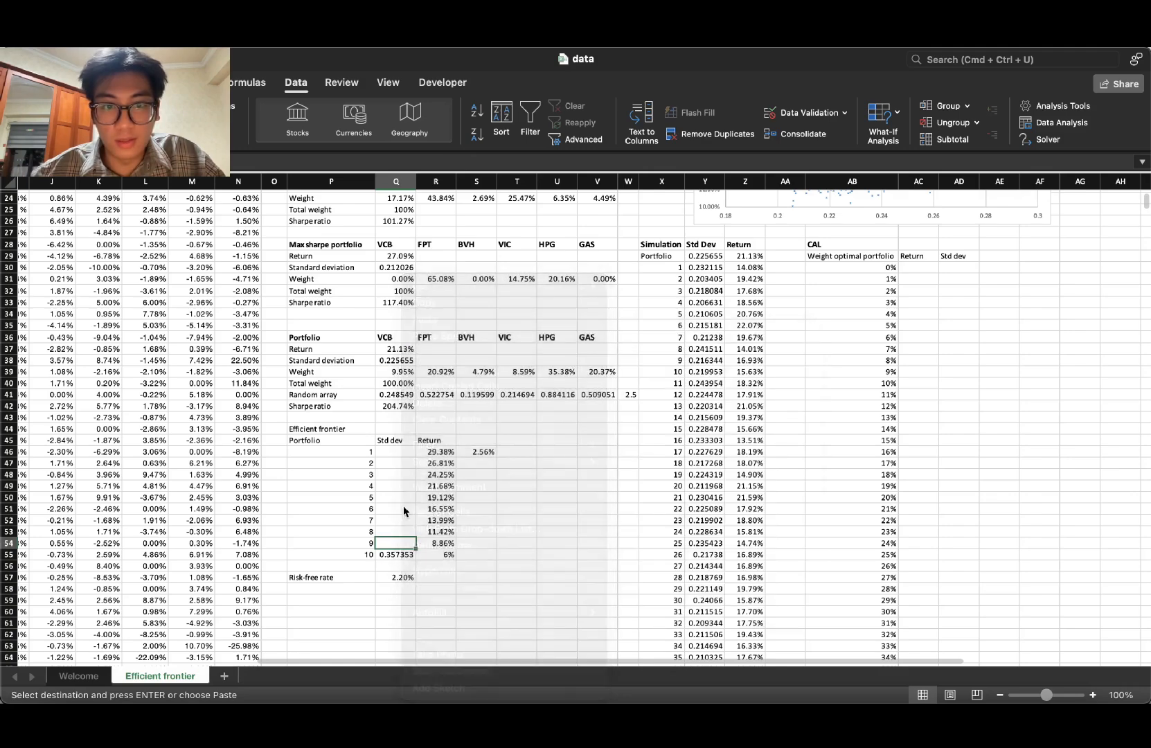
left_click(435, 565)
right_click(400, 543)
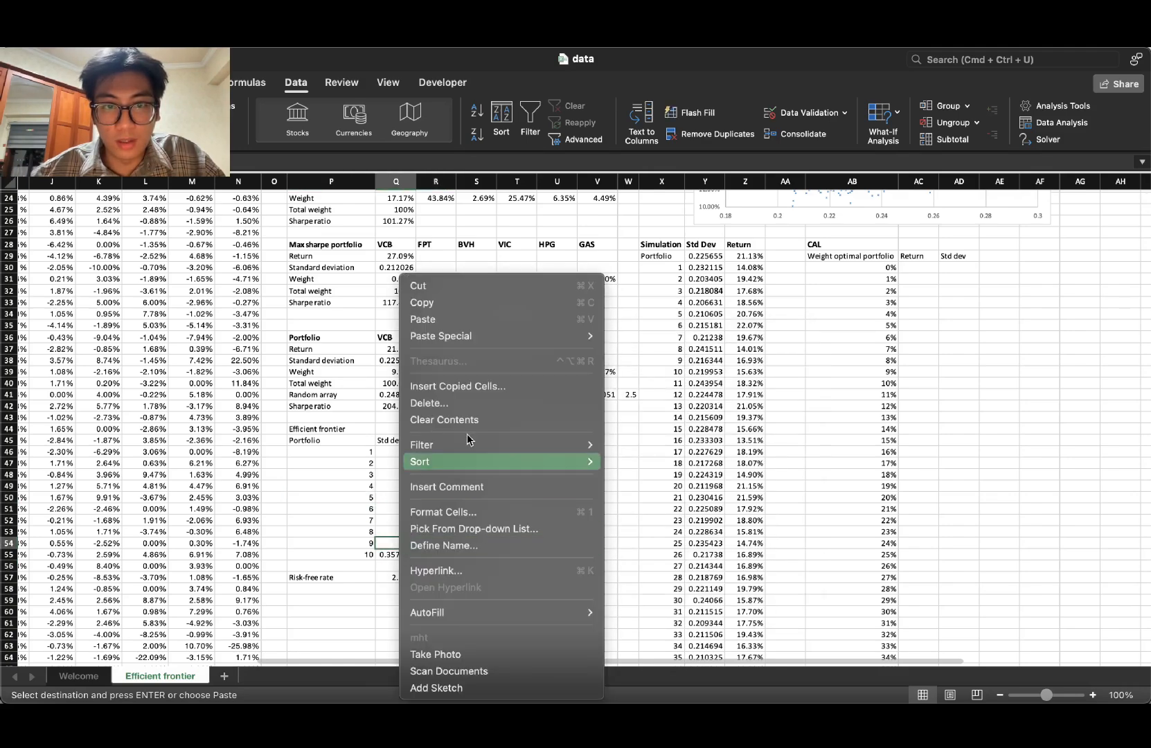
mouse_move(489, 332)
left_click(647, 470)
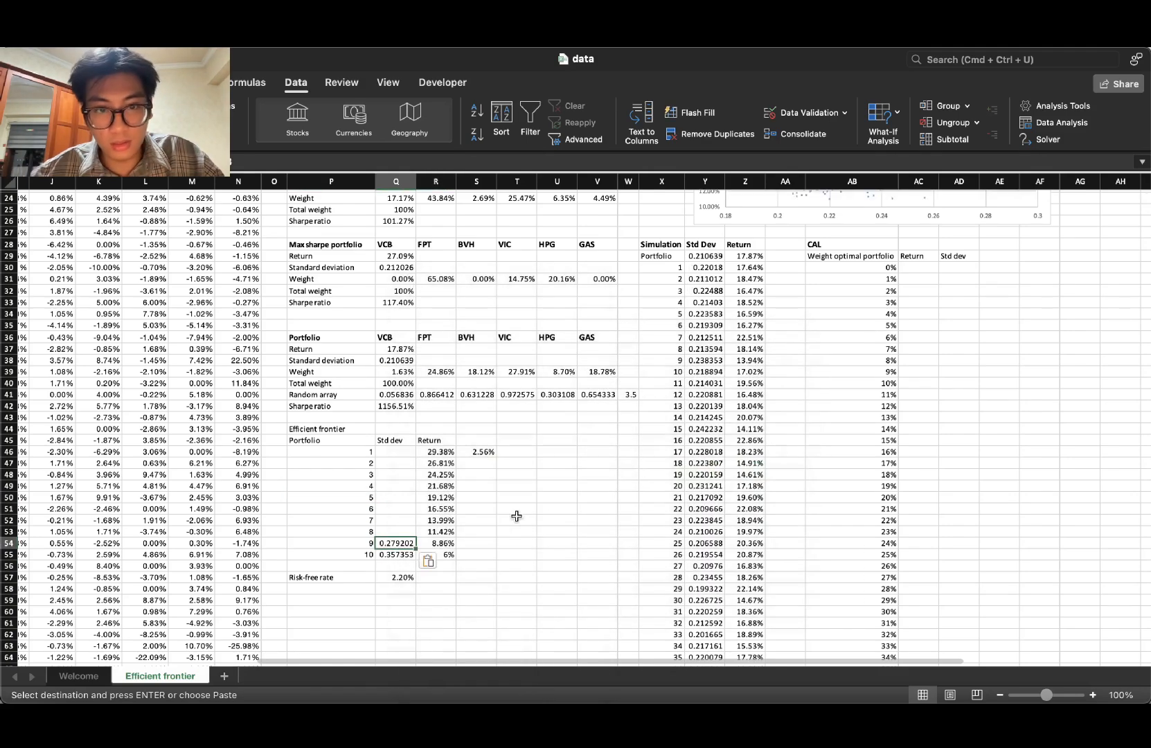
Step: Show portfolio 10's return in R55 as a percentage with two decimal places
left_click(449, 557)
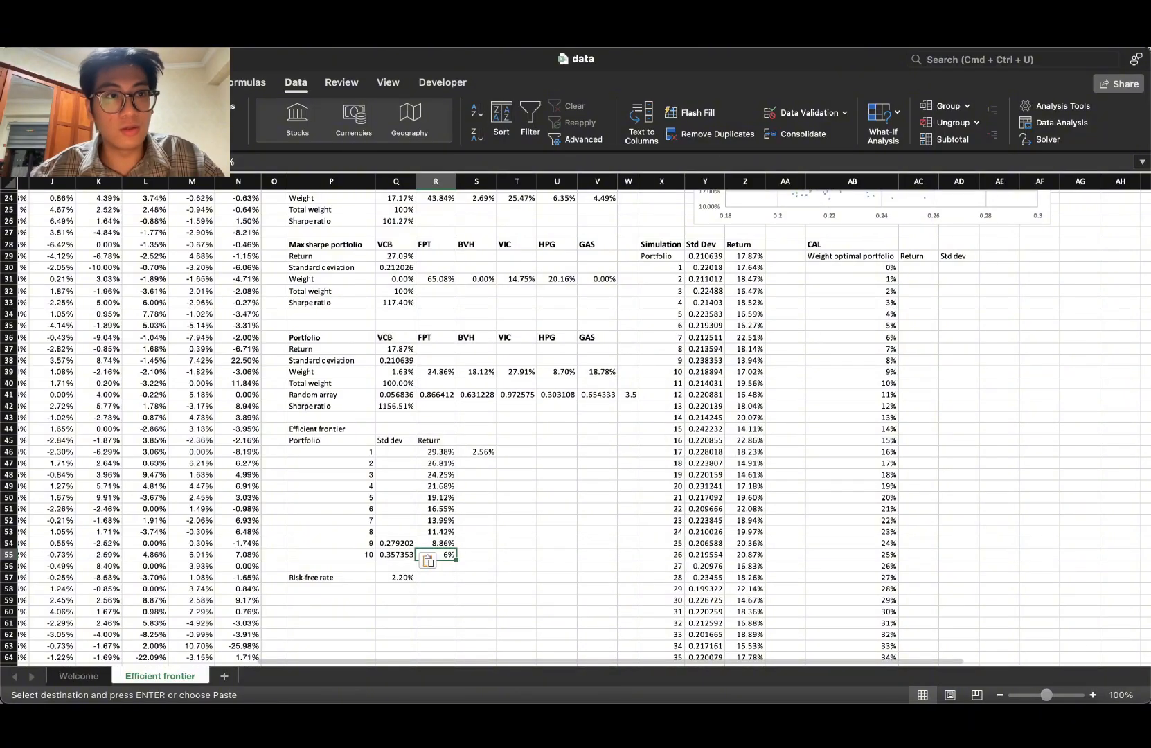
left_click(27, 83)
left_click(637, 136)
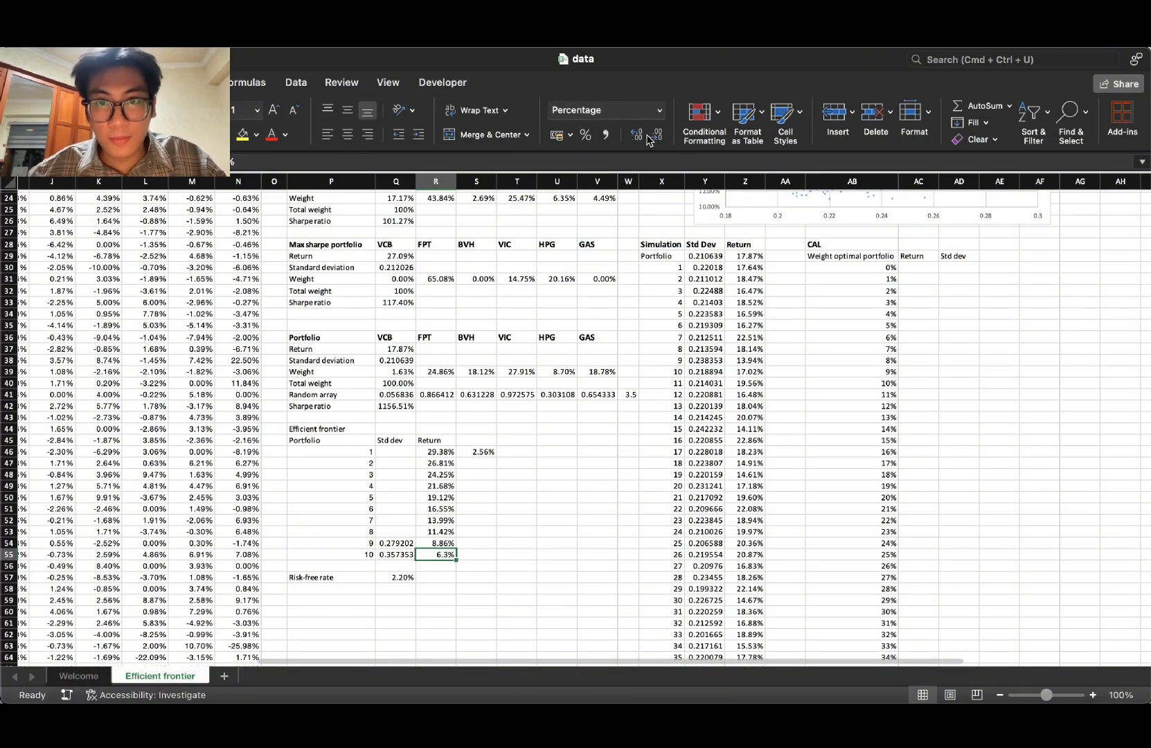
left_click(515, 556)
Step: Change the Solver return constraint to $Q$15 = $R$53 for portfolio 8, solve, and keep the solution
left_click(373, 543)
left_click(398, 534)
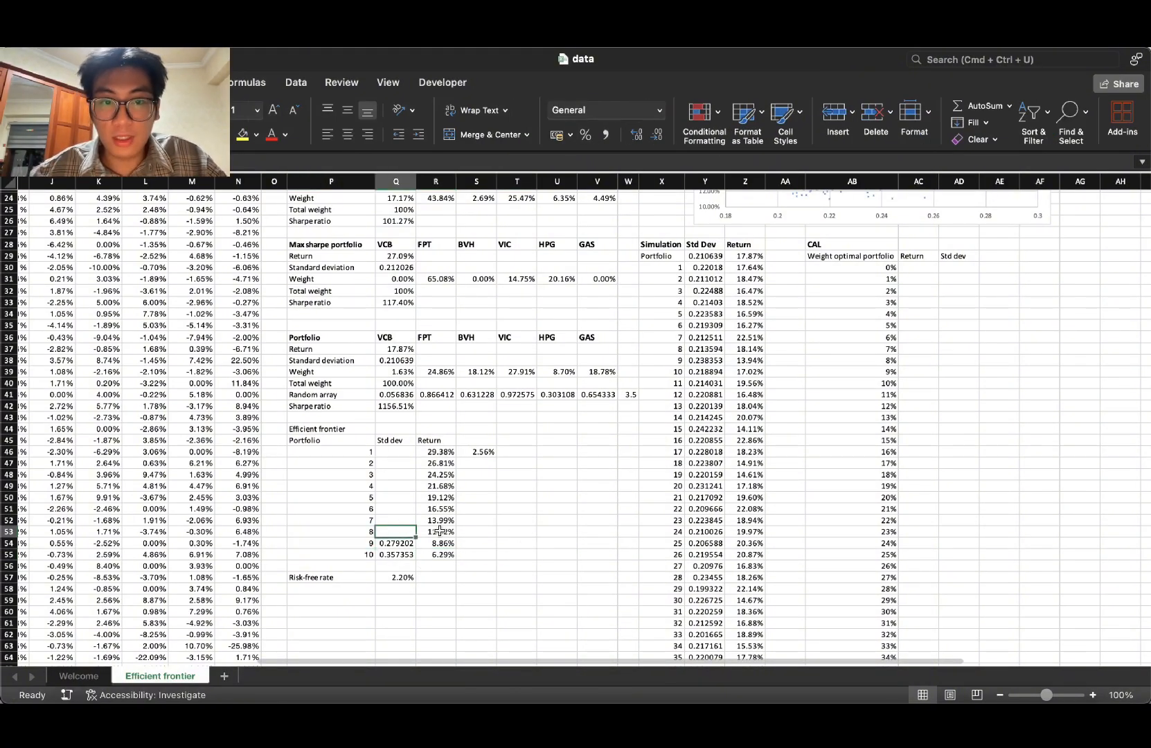
left_click(437, 532)
left_click(408, 532)
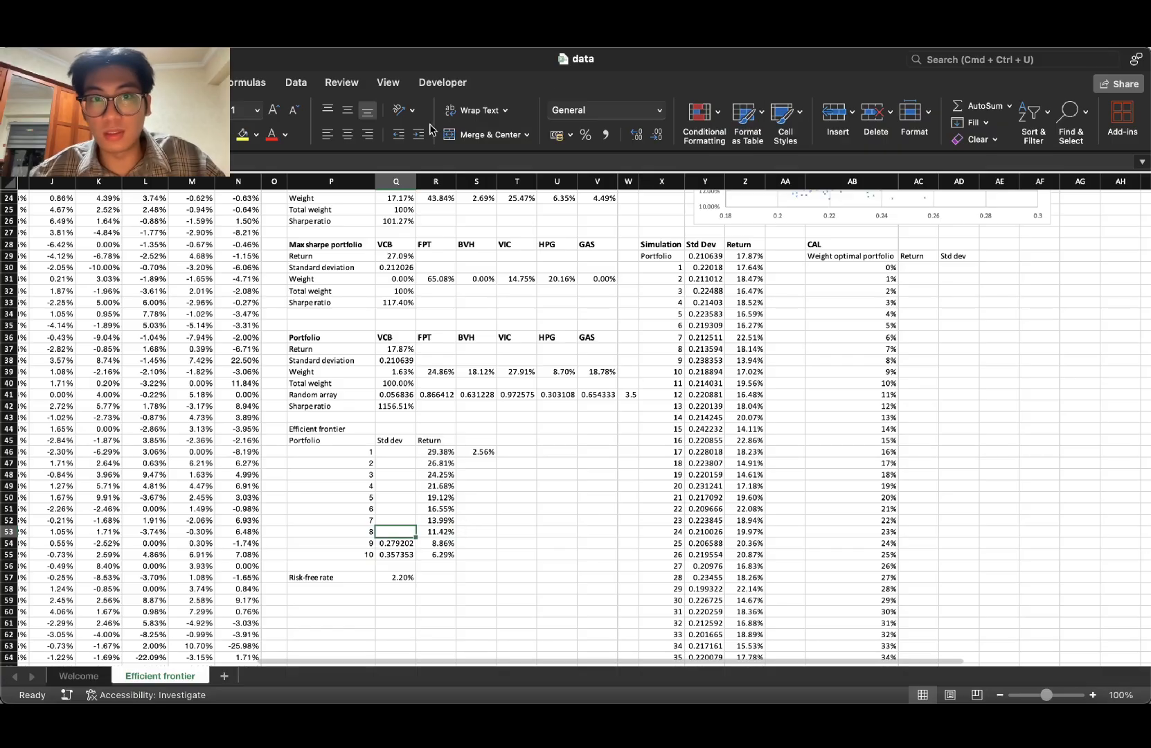
left_click(295, 82)
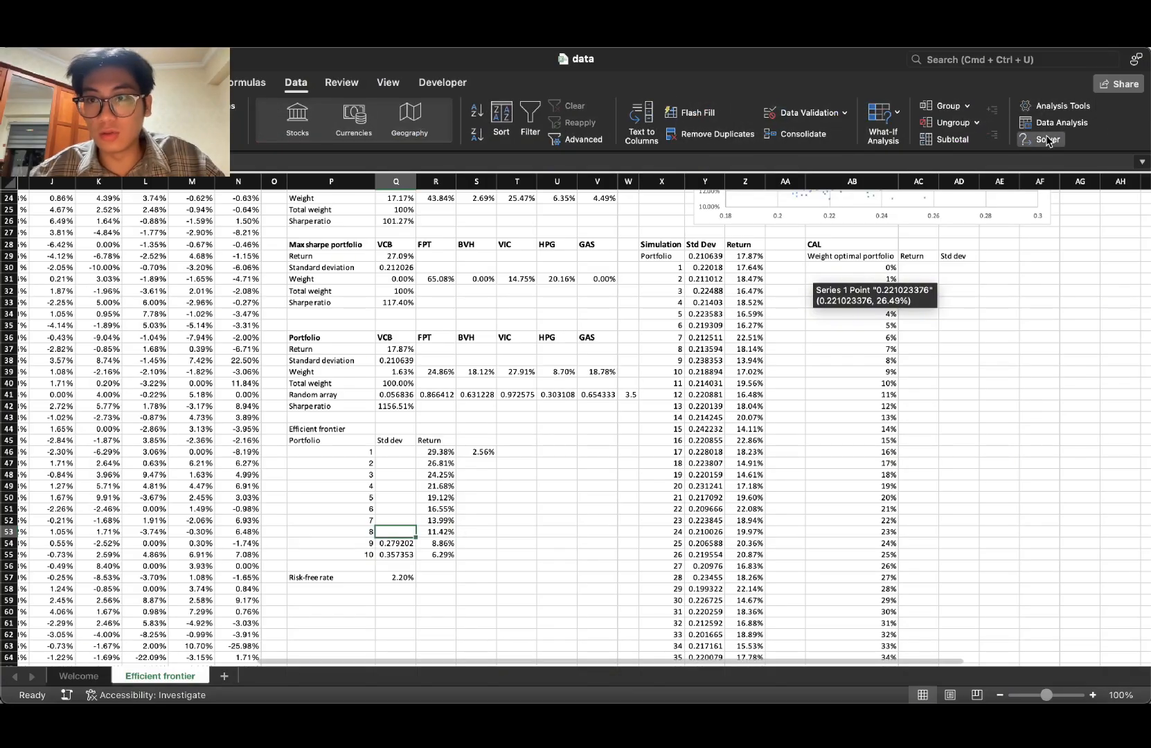
left_click(1043, 139)
left_click_drag(551, 200, 733, 187)
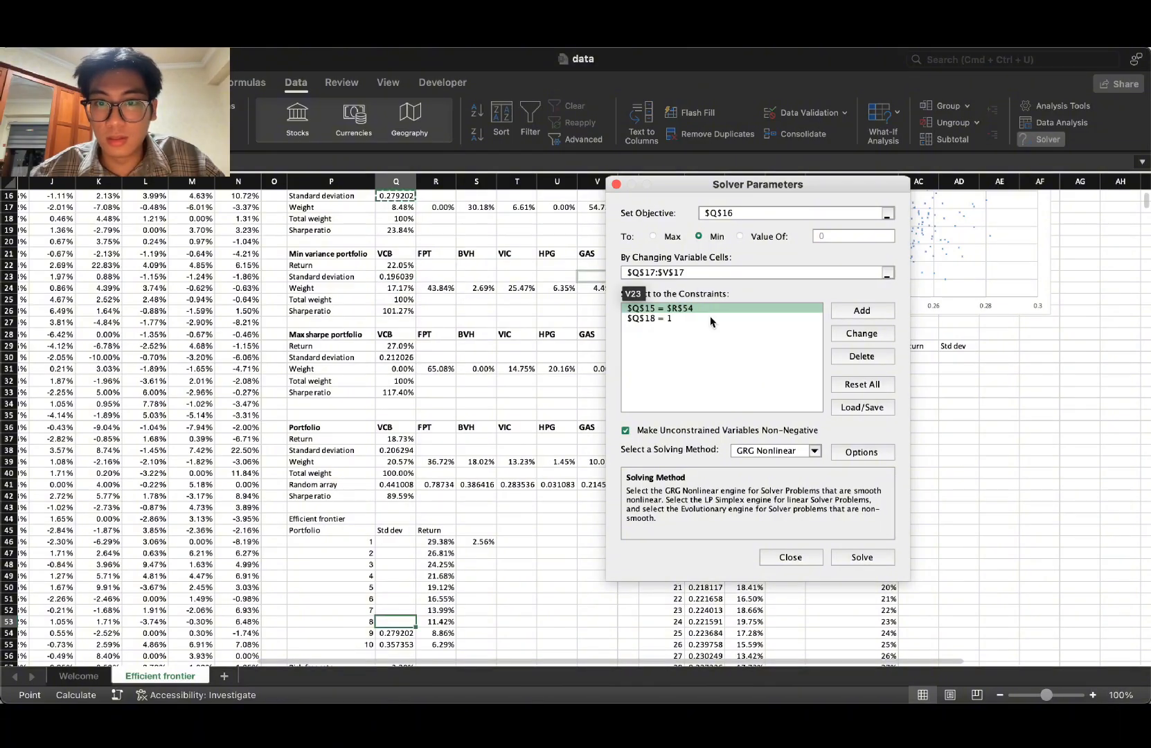
left_click(853, 335)
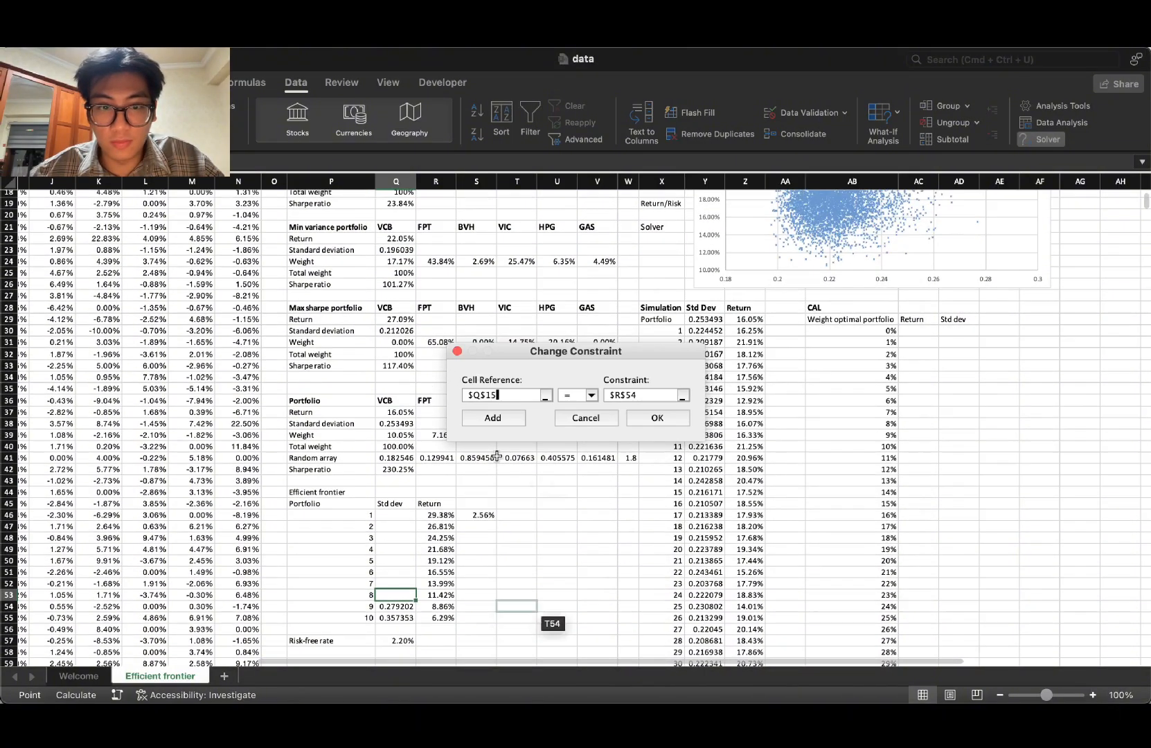
left_click(653, 393)
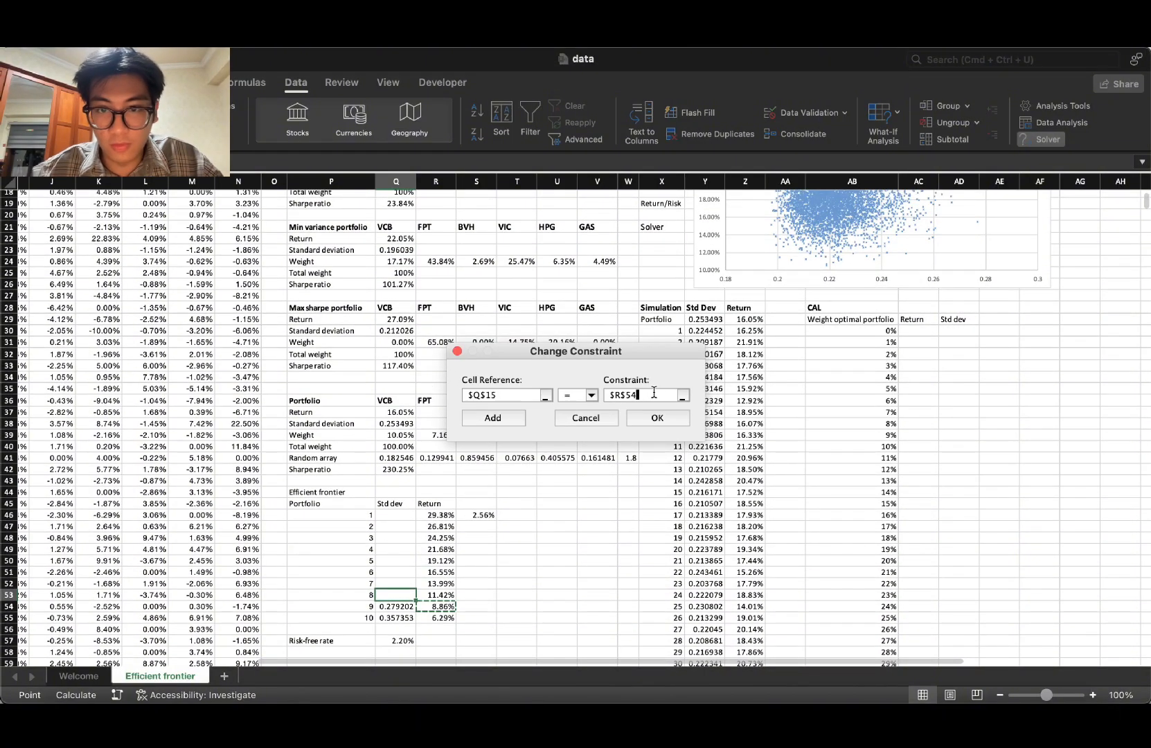
left_click(671, 419)
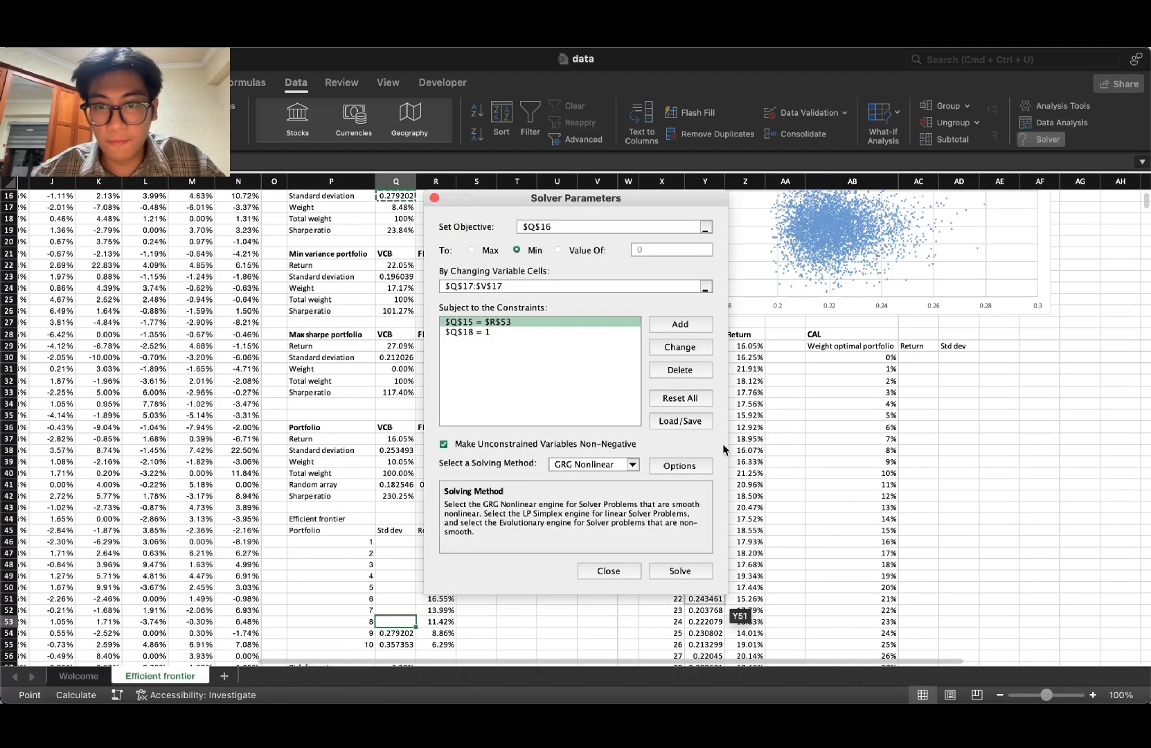
left_click(661, 572)
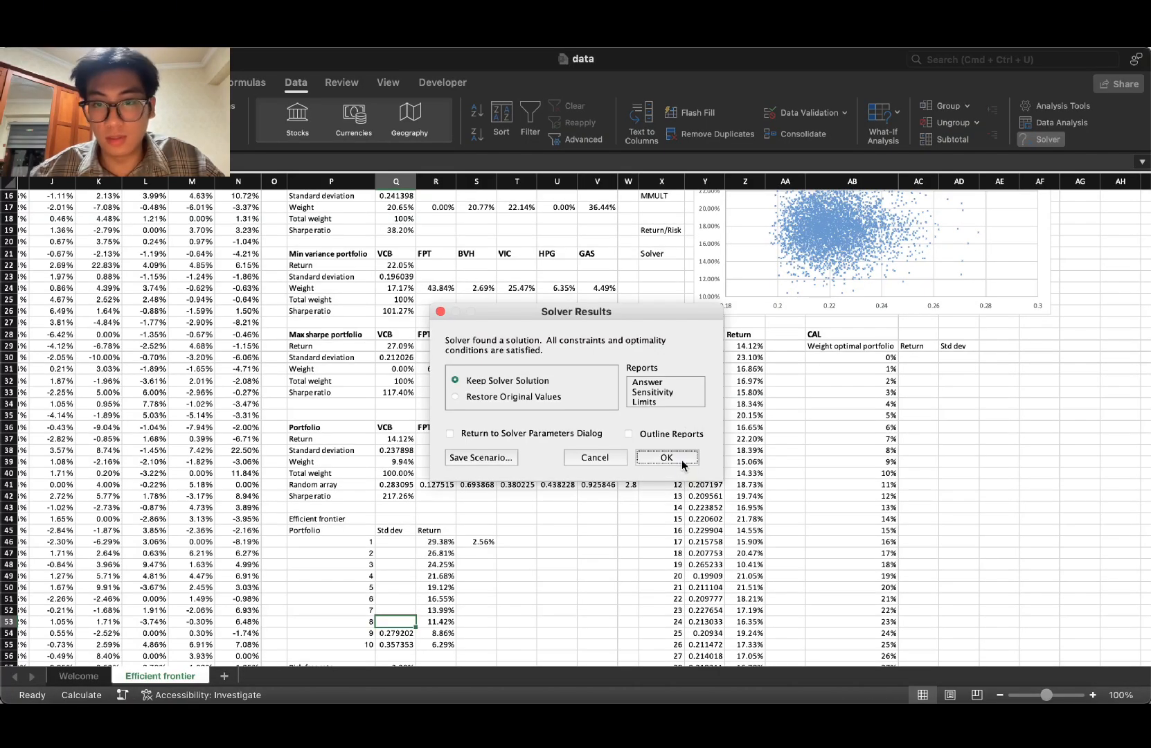
key("Return")
Step: Copy the standard deviation in Q16 and paste it as a value into Q53 for frontier portfolio 8
scroll(547, 392, "up", 2)
left_click(402, 220)
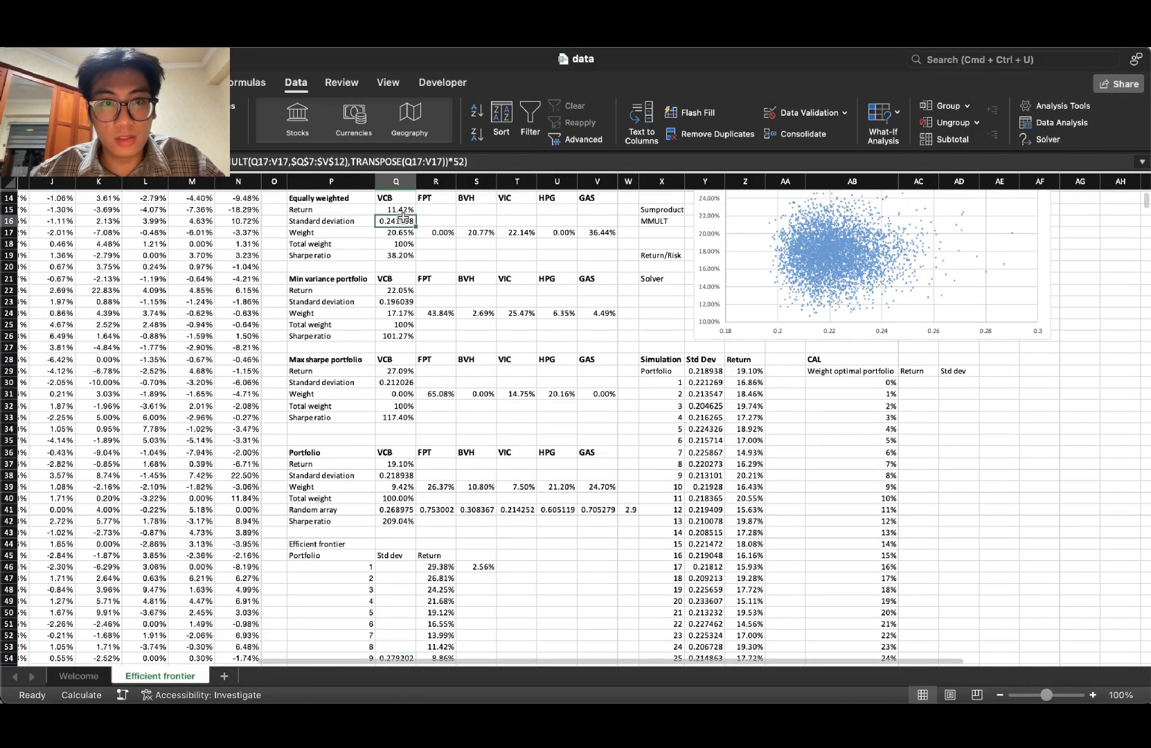
key("super+c")
scroll(547, 346, "down", 6)
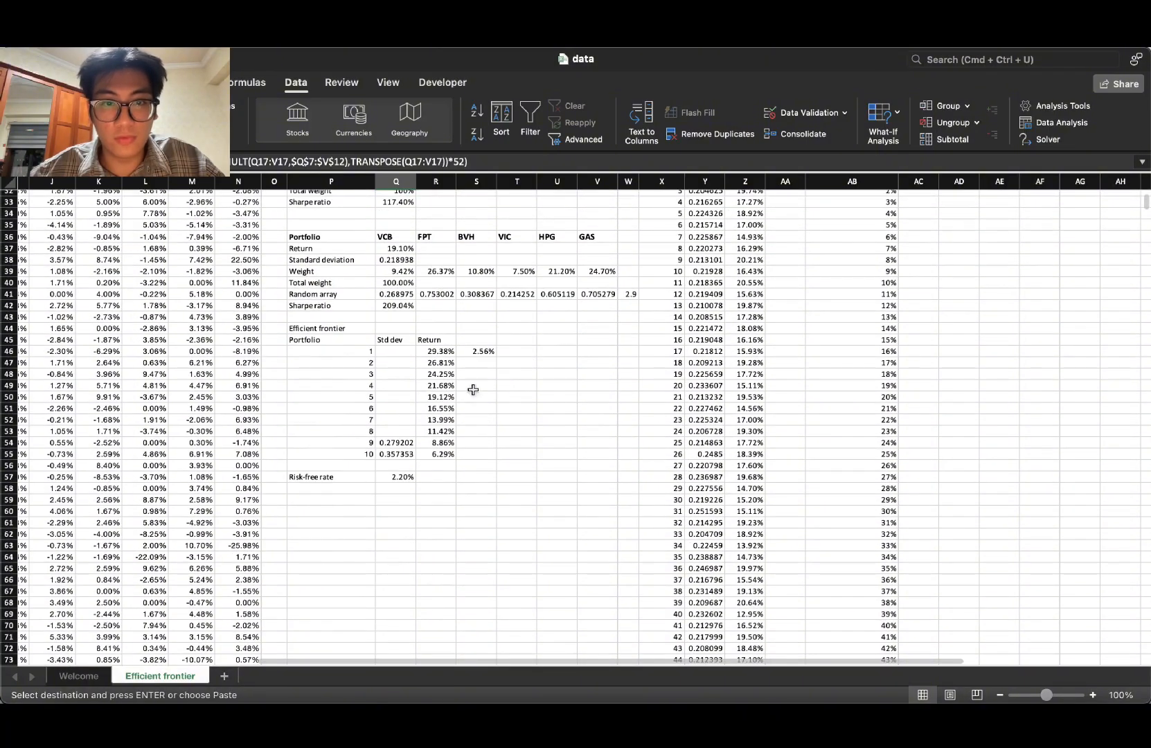
left_click(395, 431)
right_click(410, 423)
mouse_move(554, 335)
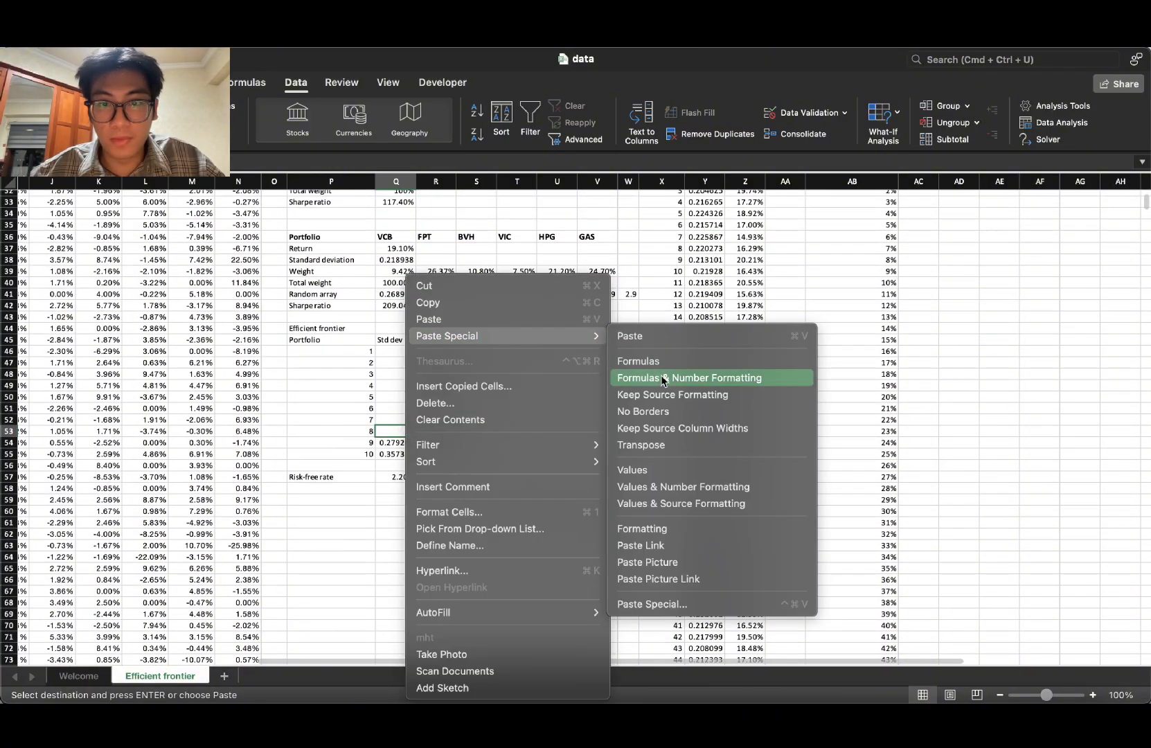
left_click(641, 470)
scroll(546, 414, "up", 6)
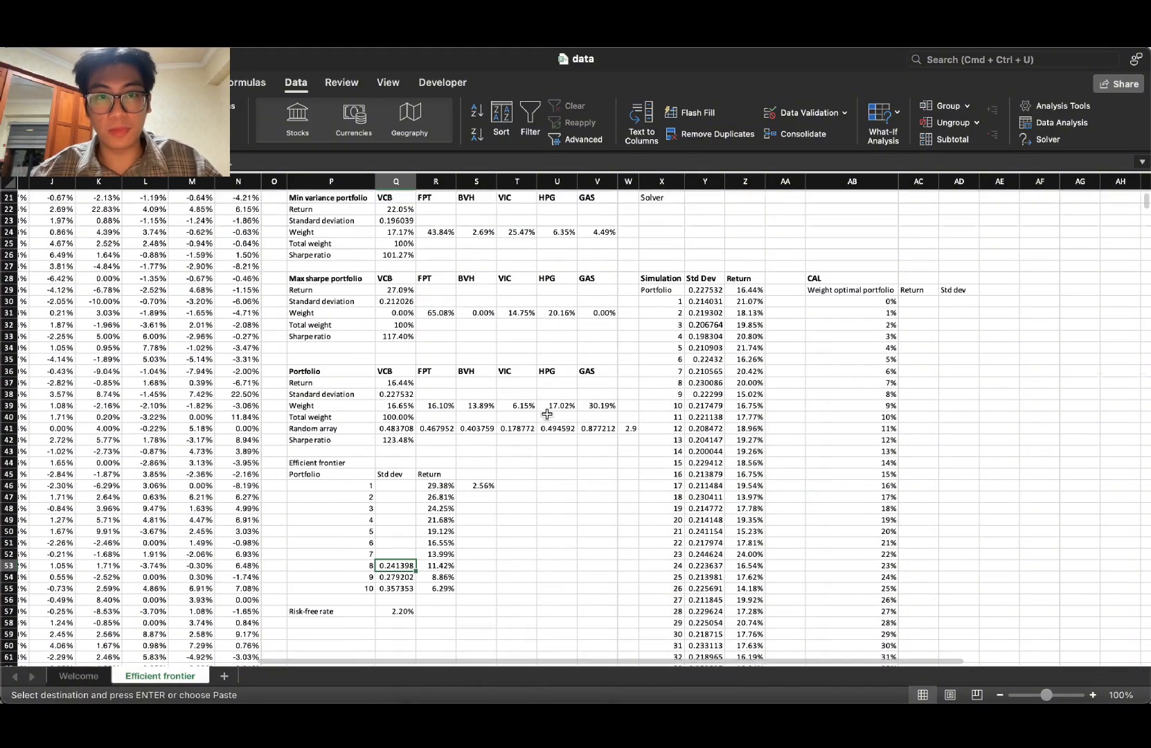
scroll(546, 415, "down", 4)
left_click_drag(406, 403, 409, 471)
left_click(604, 437)
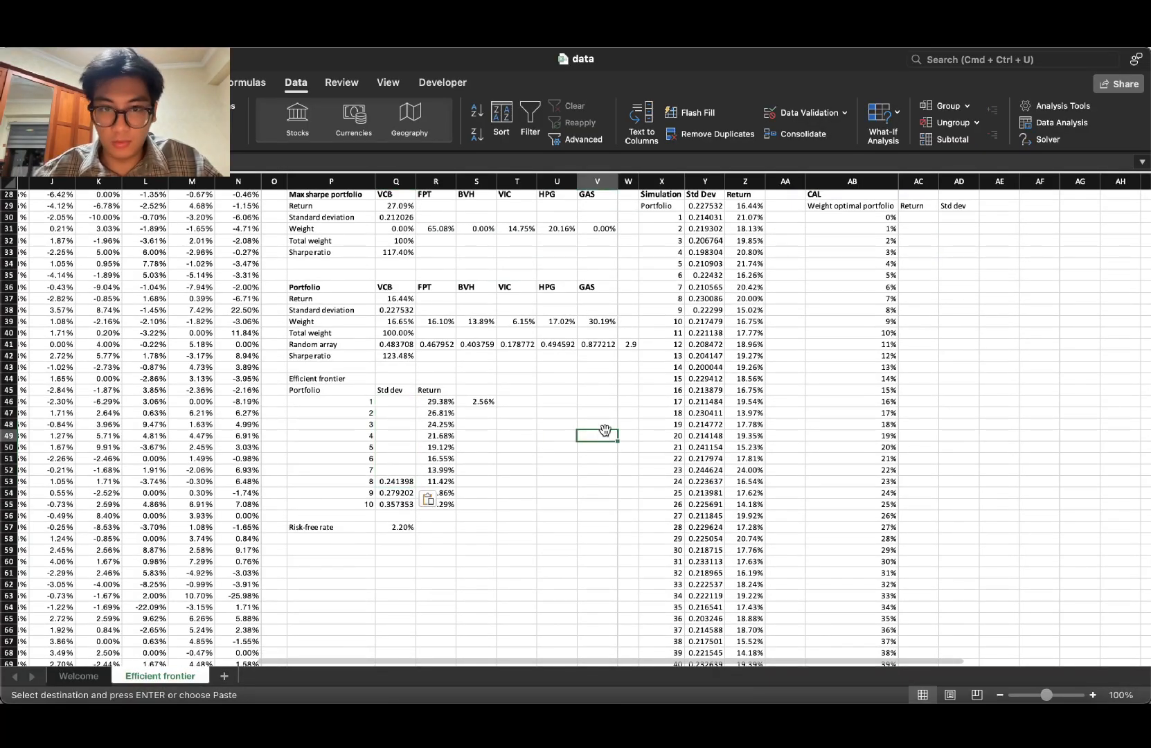
left_click(394, 468)
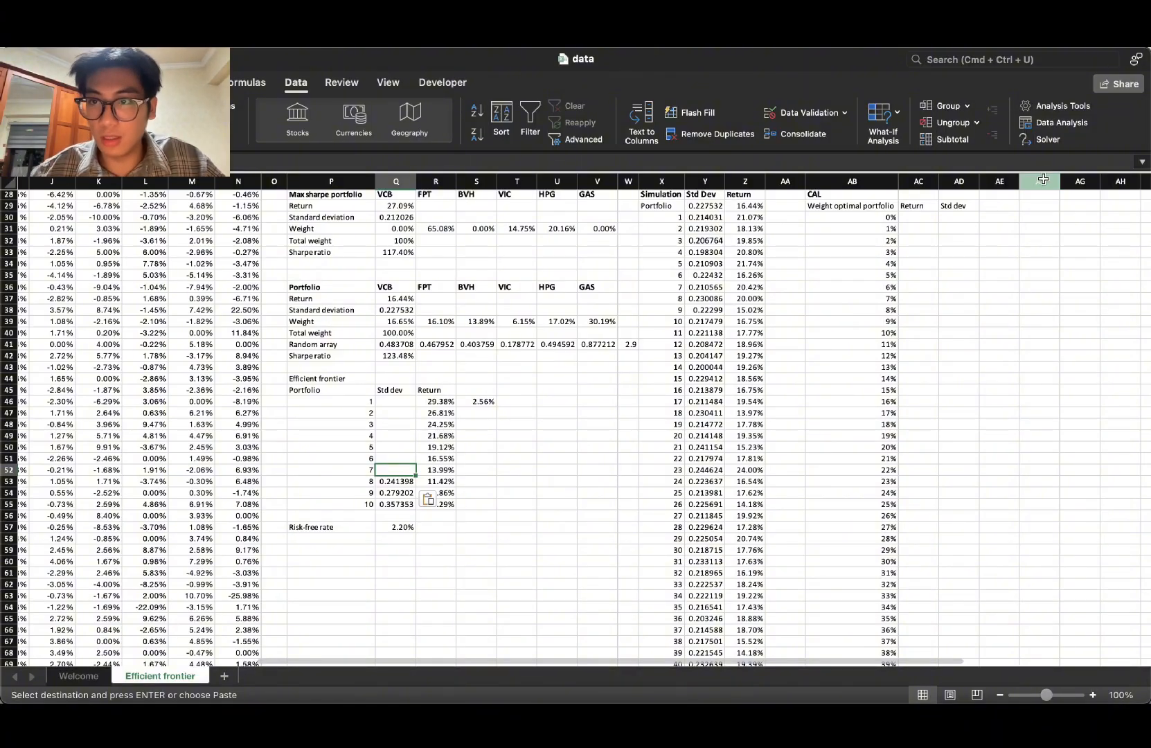
left_click(1048, 139)
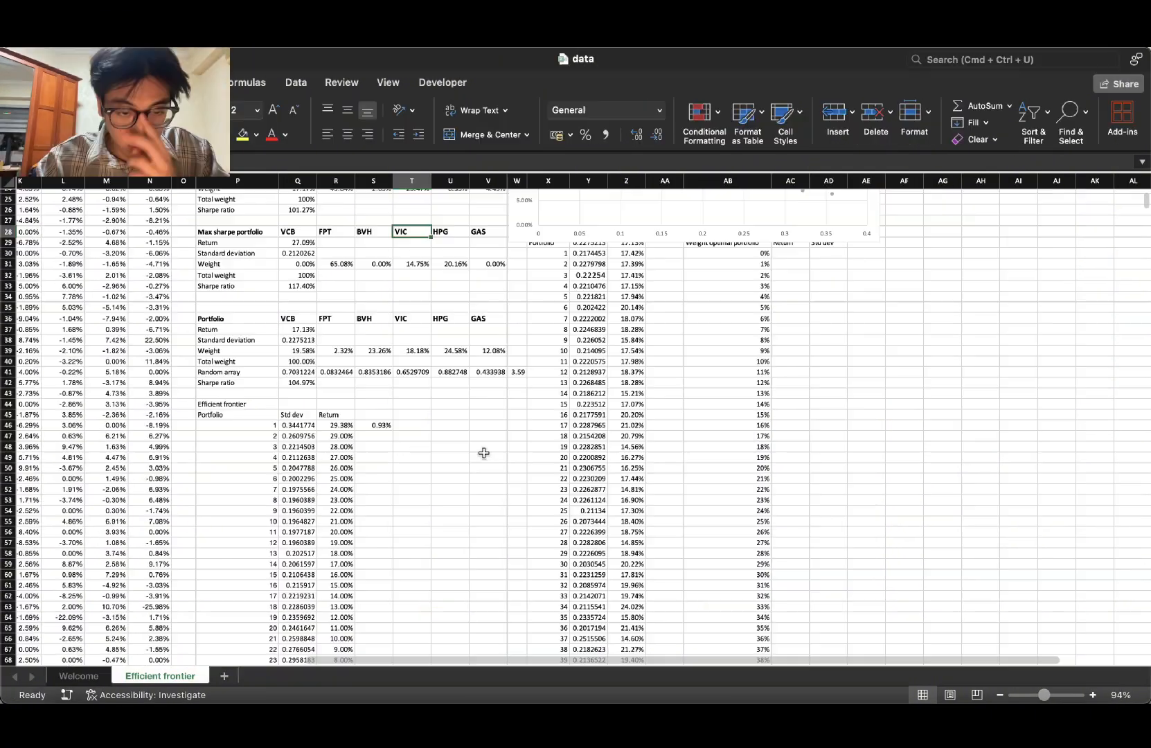
Step: Examine the completed efficient frontier table of 25 portfolios with their standard deviations and returns in Q46:R70
scroll(483, 453, "up", 10)
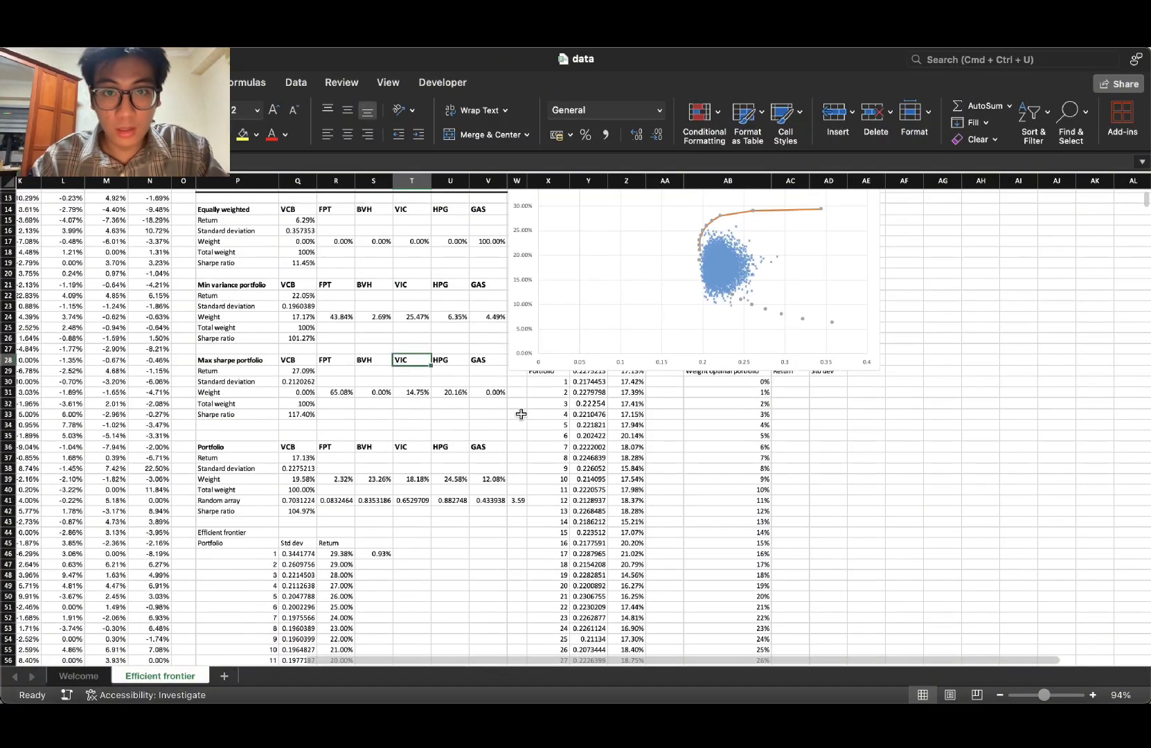
left_click(440, 414)
scroll(437, 410, "down", 6)
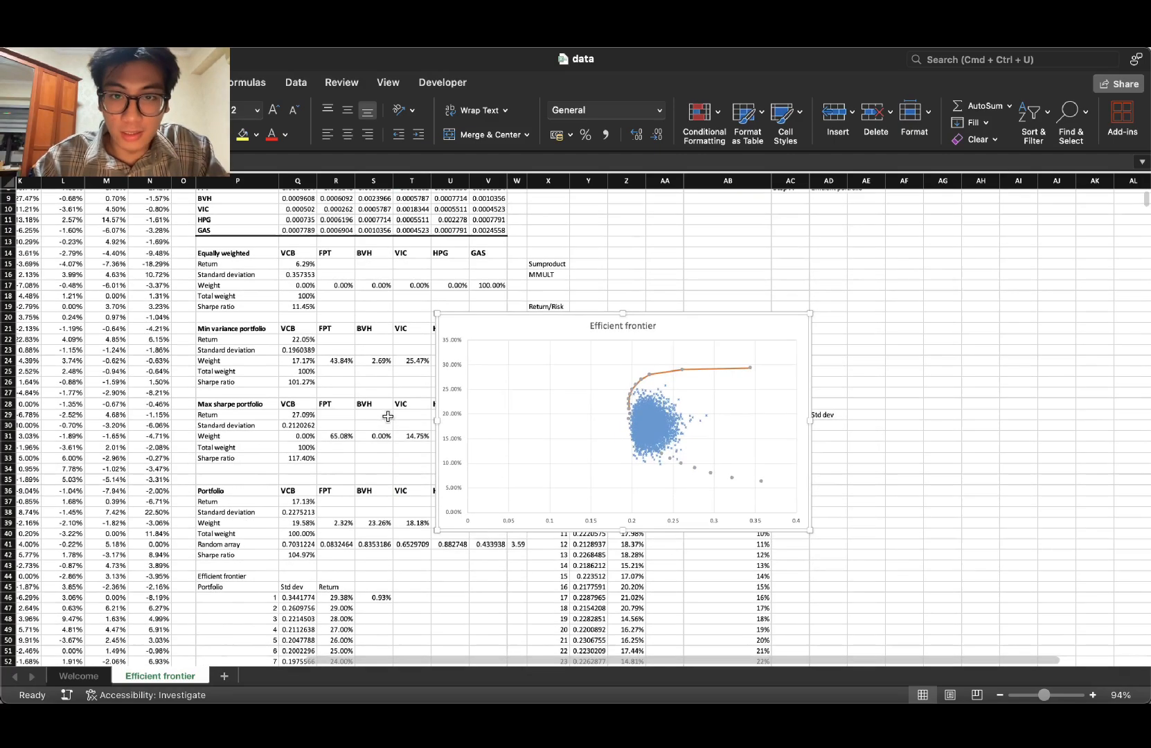
scroll(373, 471, "down", 6)
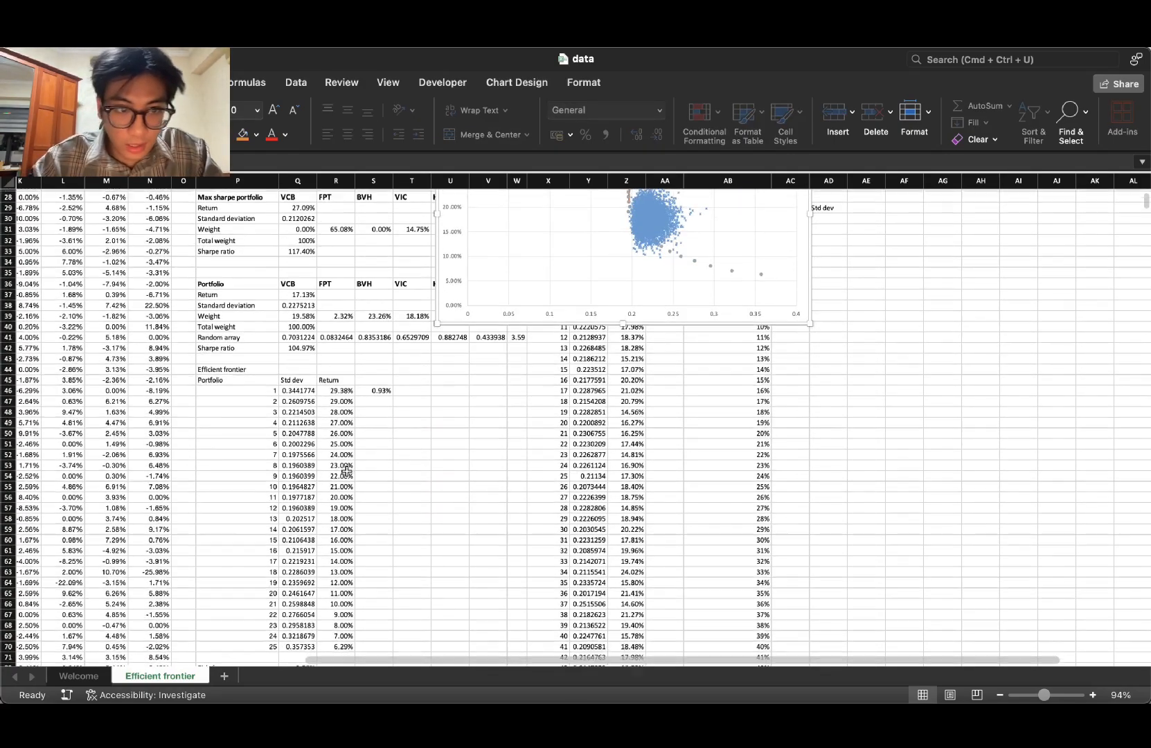
left_click_drag(268, 365, 326, 621)
left_click(326, 621)
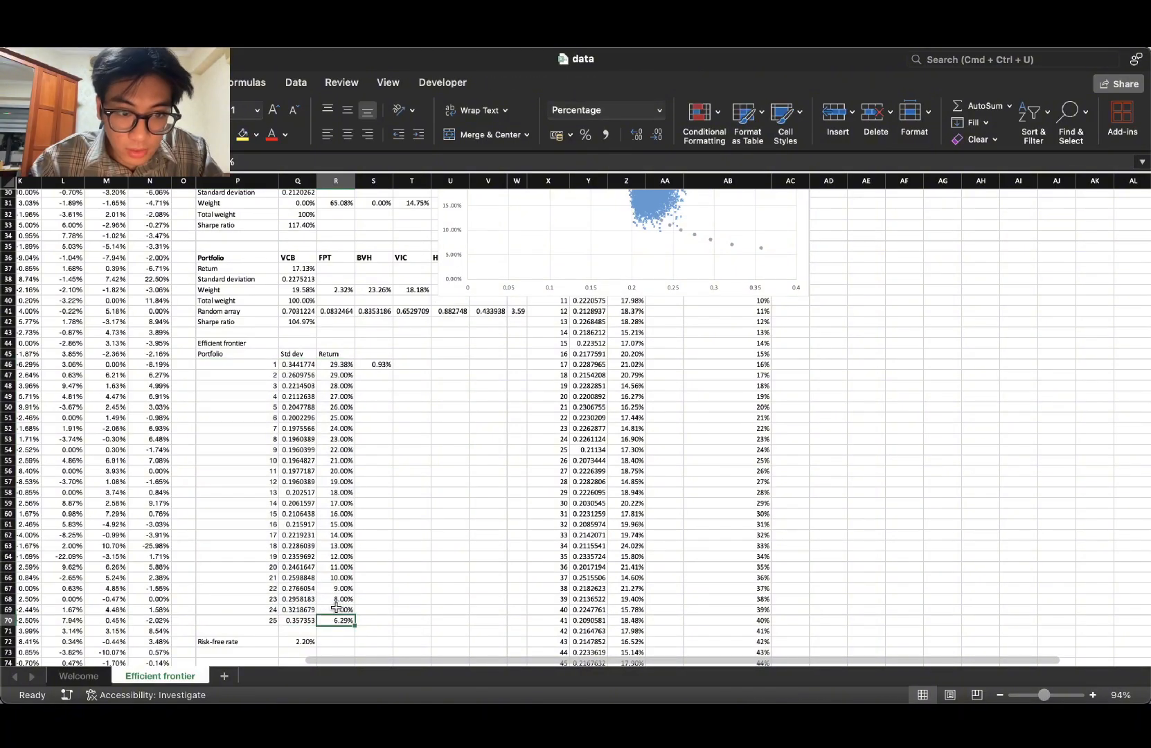
left_click_drag(253, 370, 305, 619)
left_click(470, 500)
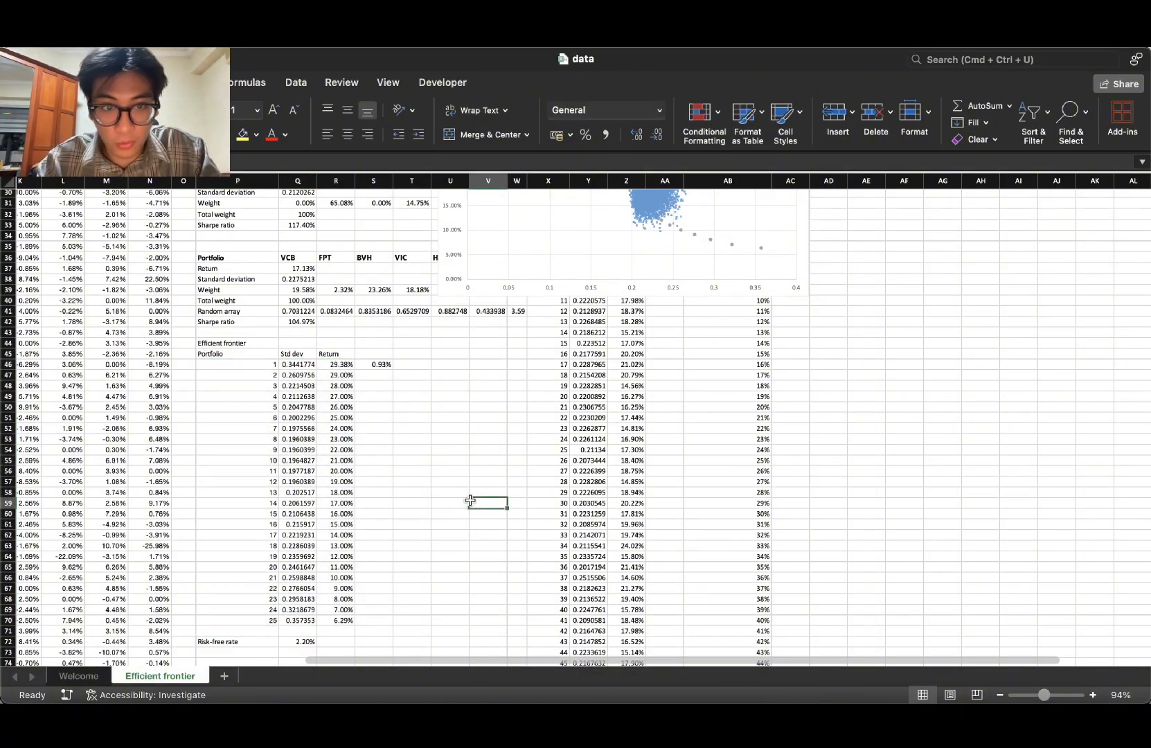
Step: Move the Efficient frontier chart up so it sits above the Simulation table
scroll(470, 500, "up", 5)
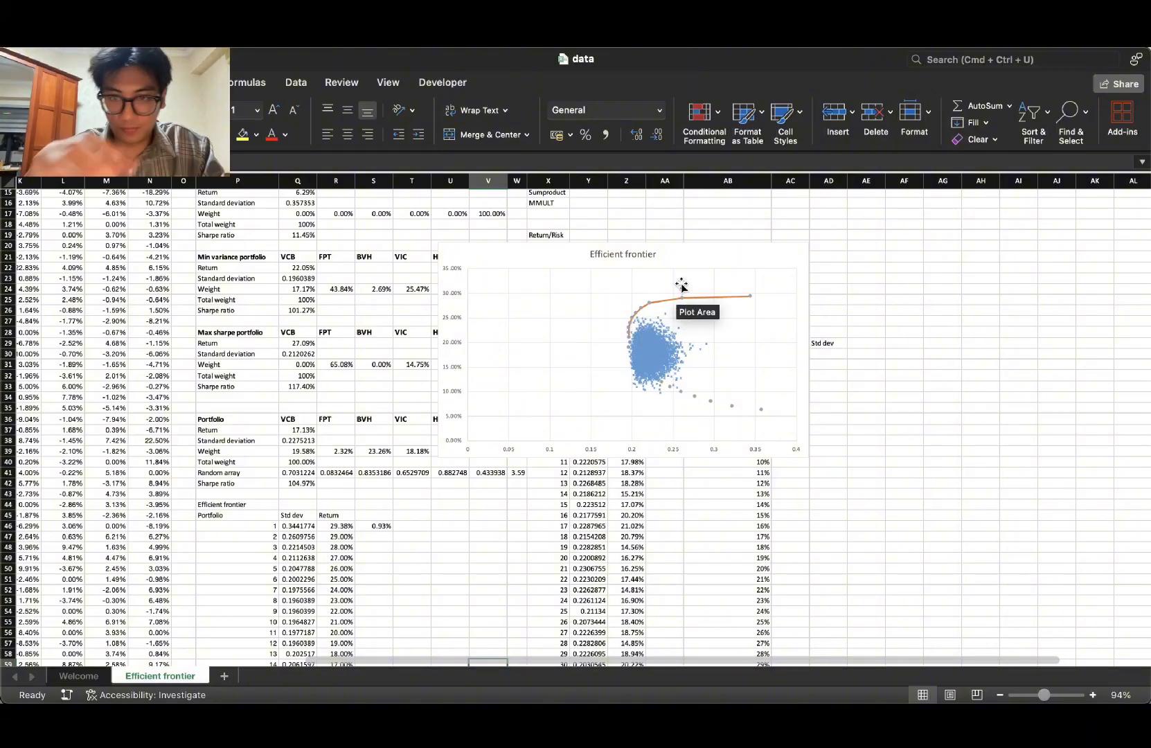
left_click_drag(681, 284, 712, 237)
scroll(893, 319, "up", 3)
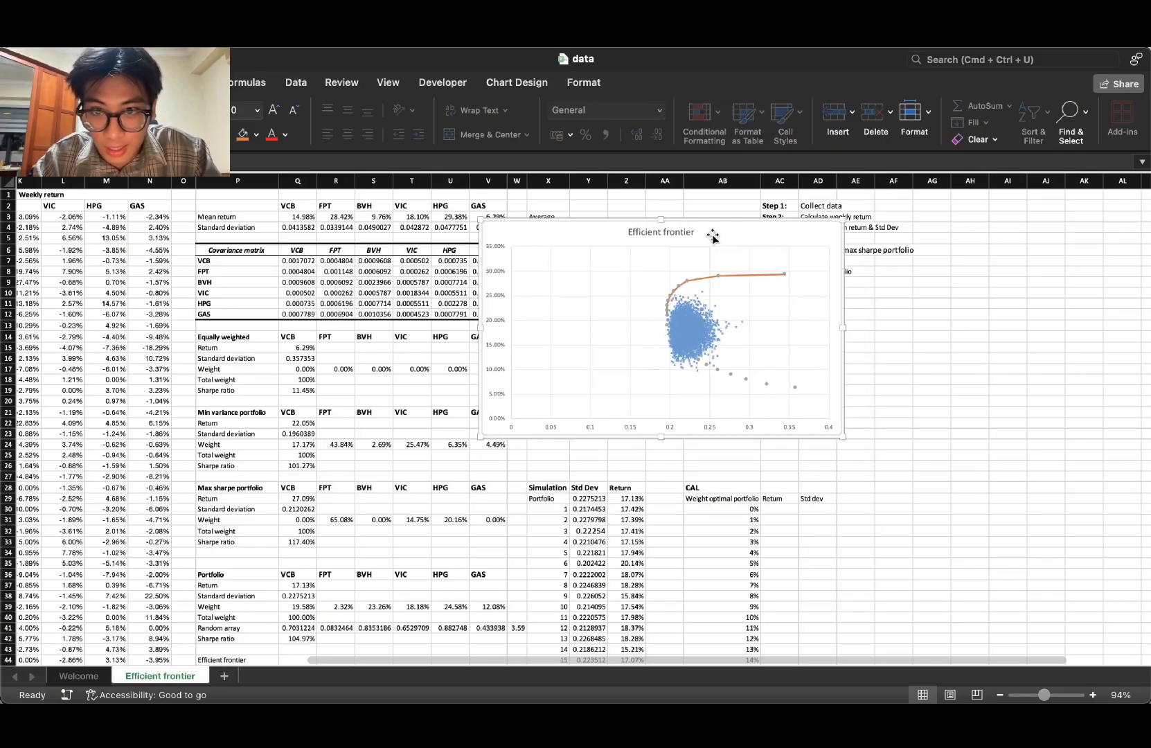
Step: Open the chart's data source and compare Series1's X and Y value ranges with the Simulation table
right_click(602, 339)
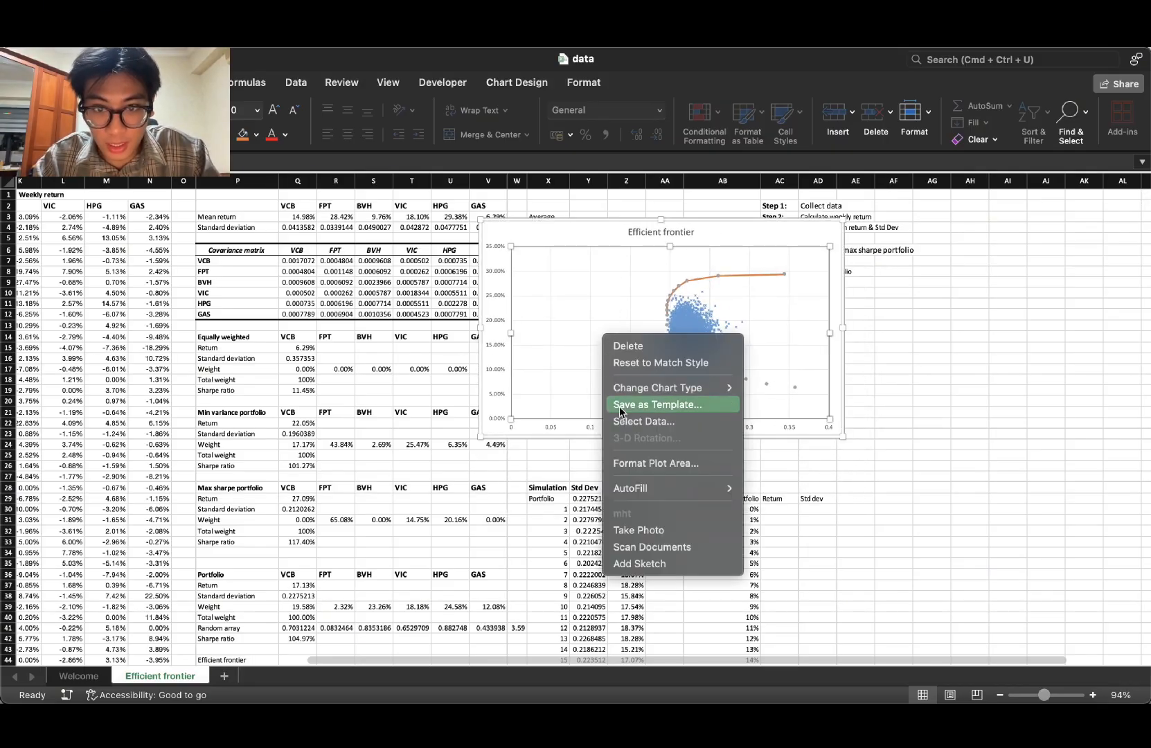
left_click(665, 421)
scroll(981, 417, "down", 5)
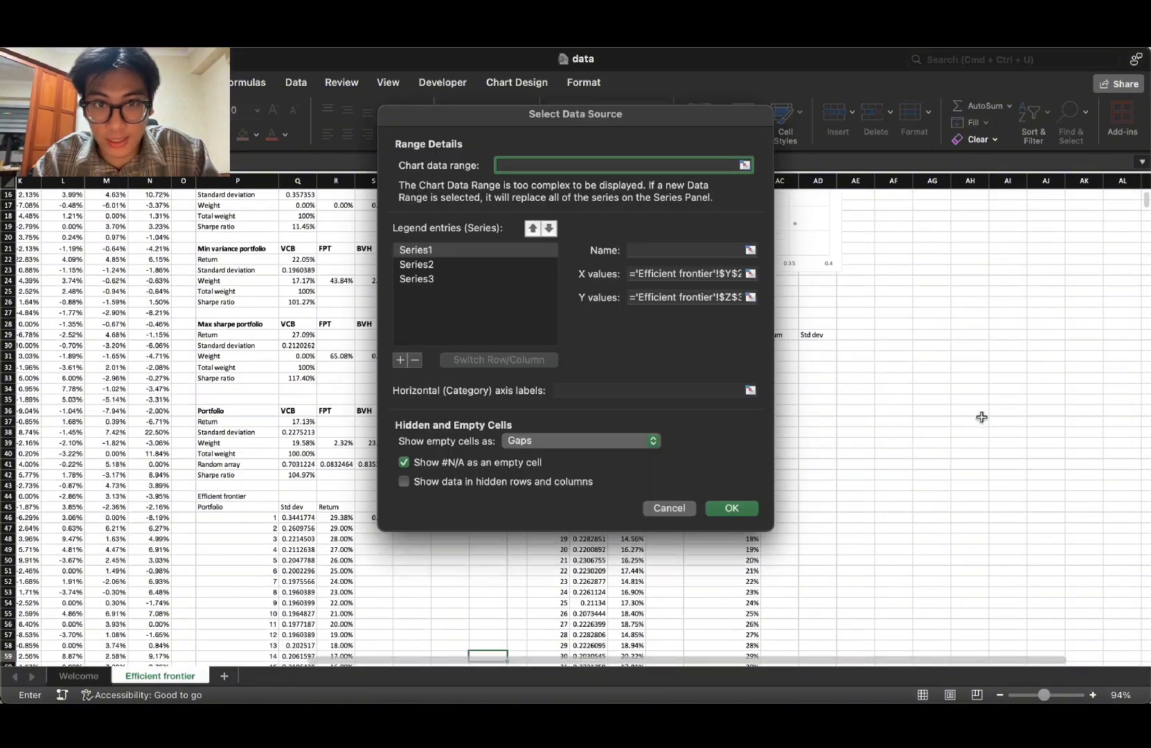
scroll(980, 416, "up", 5)
left_click_drag(611, 123, 905, 136)
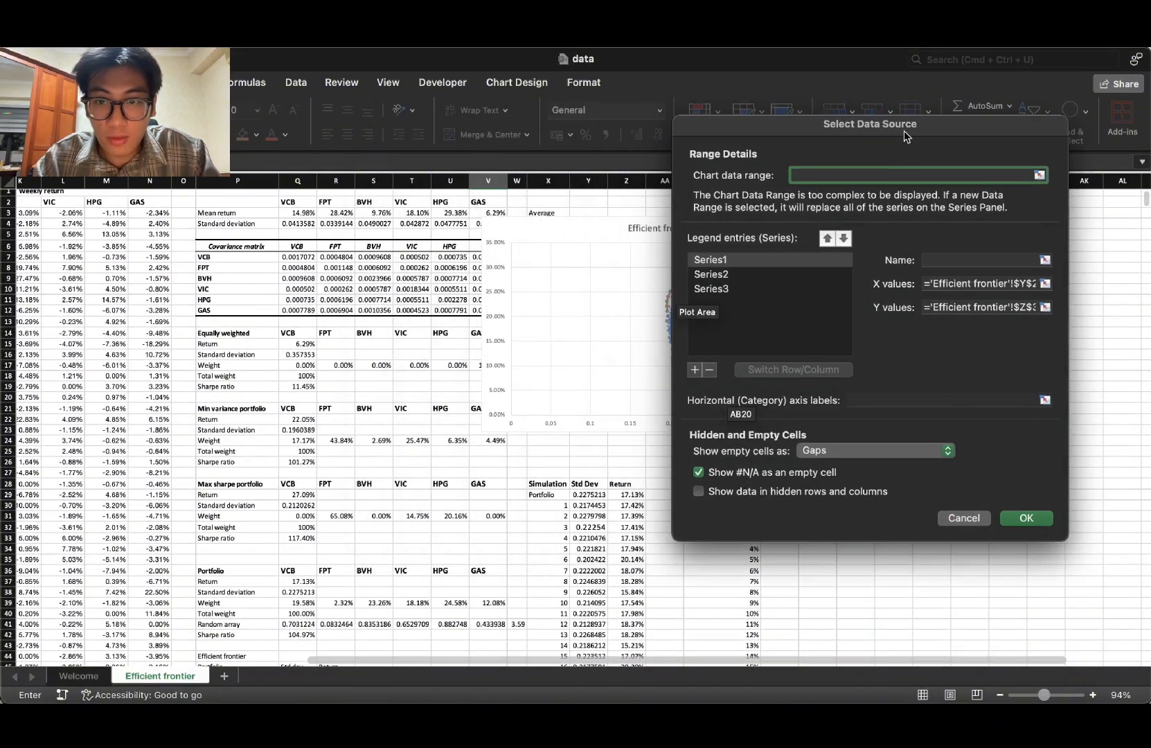
left_click(957, 283)
scroll(589, 464, "down", 8)
scroll(588, 464, "up", 6)
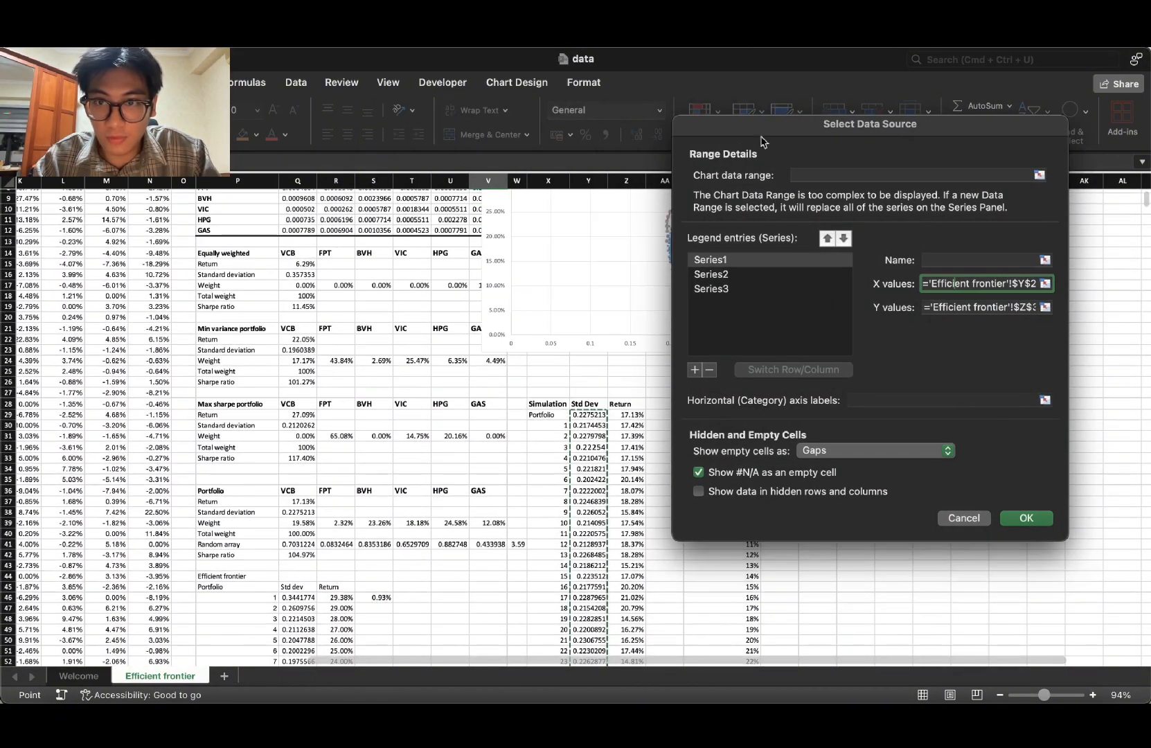
left_click_drag(782, 128, 819, 114)
left_click_drag(1054, 266, 1082, 271)
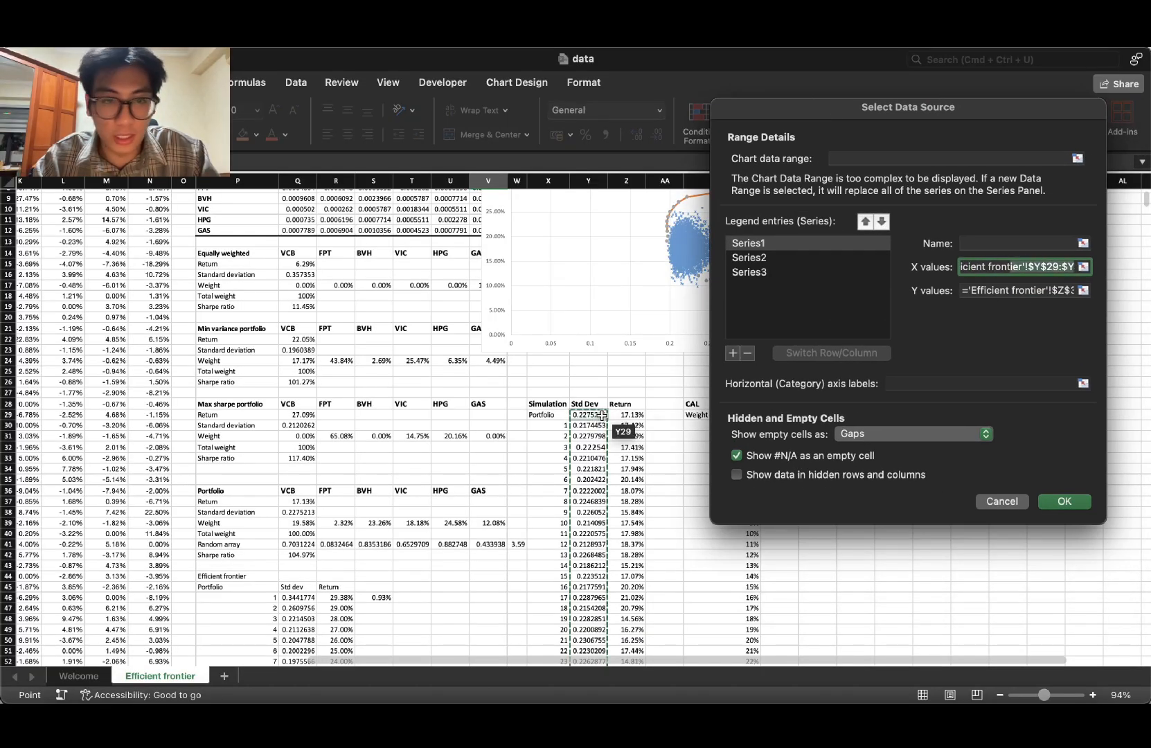
left_click(1006, 288)
scroll(664, 264, "up", 3)
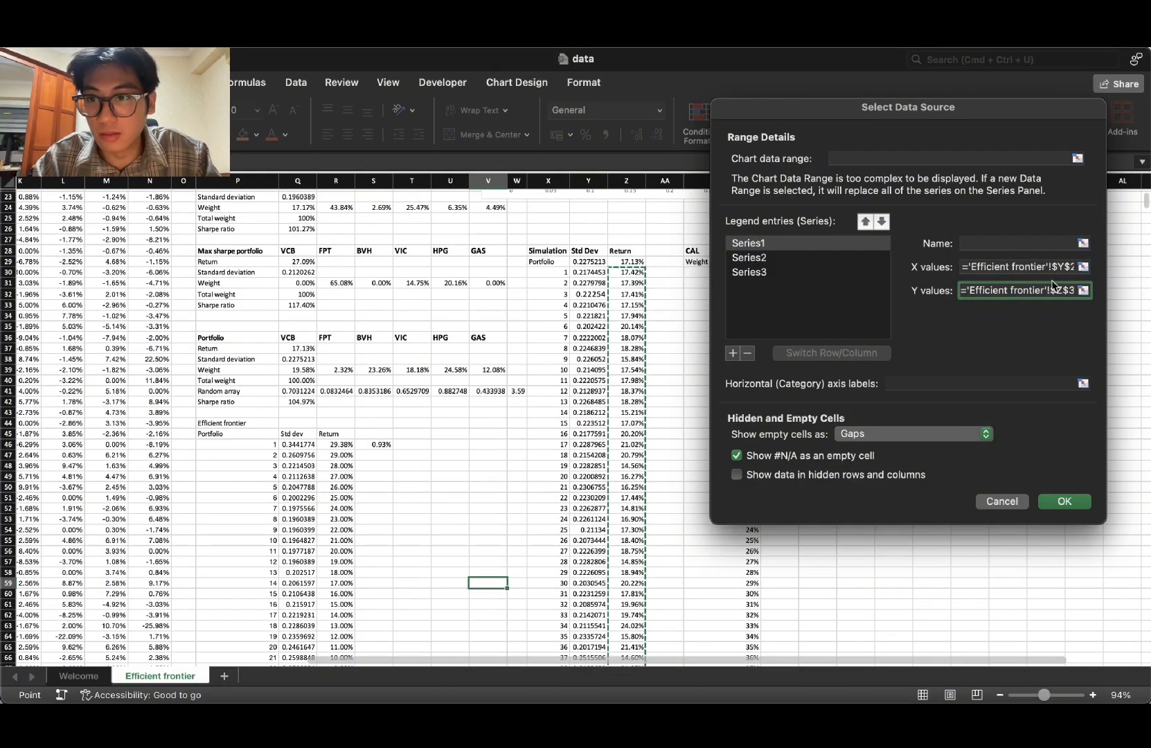
Step: Change the start of Series1's X values range to $Y$30 and apply it to the Efficient frontier chart
left_click(1056, 267)
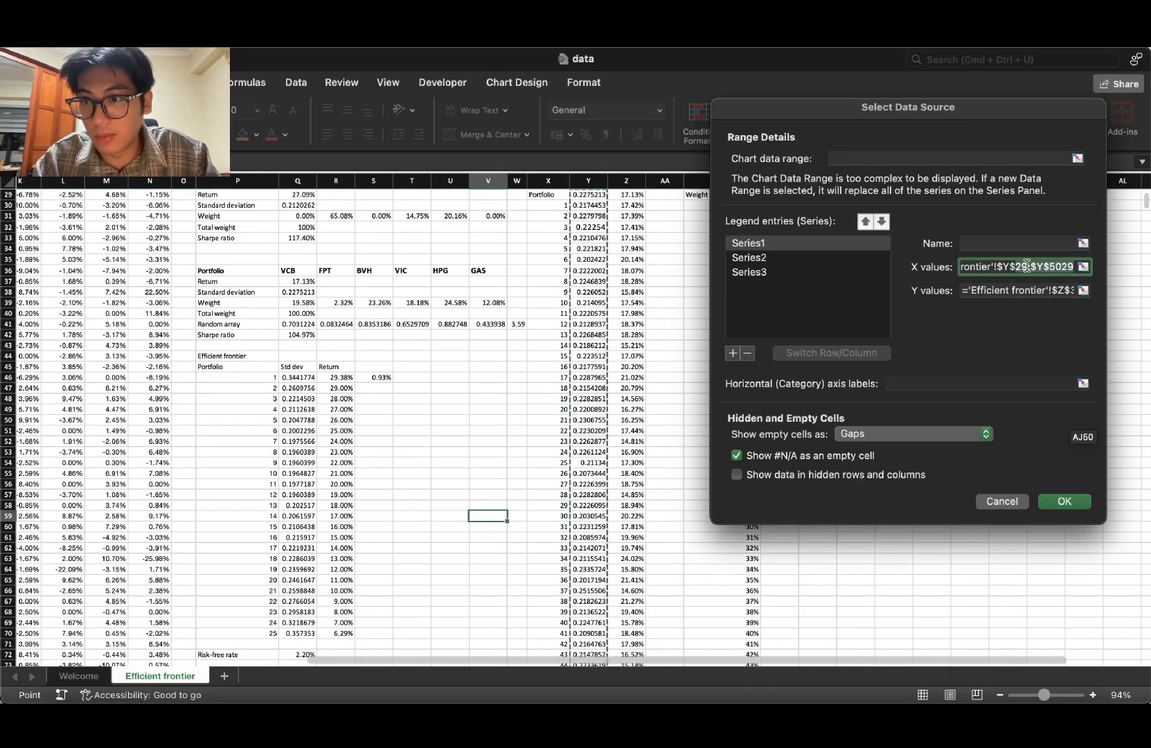
left_click(1027, 266)
key("BackSpace")
key("BackSpace")
type("30")
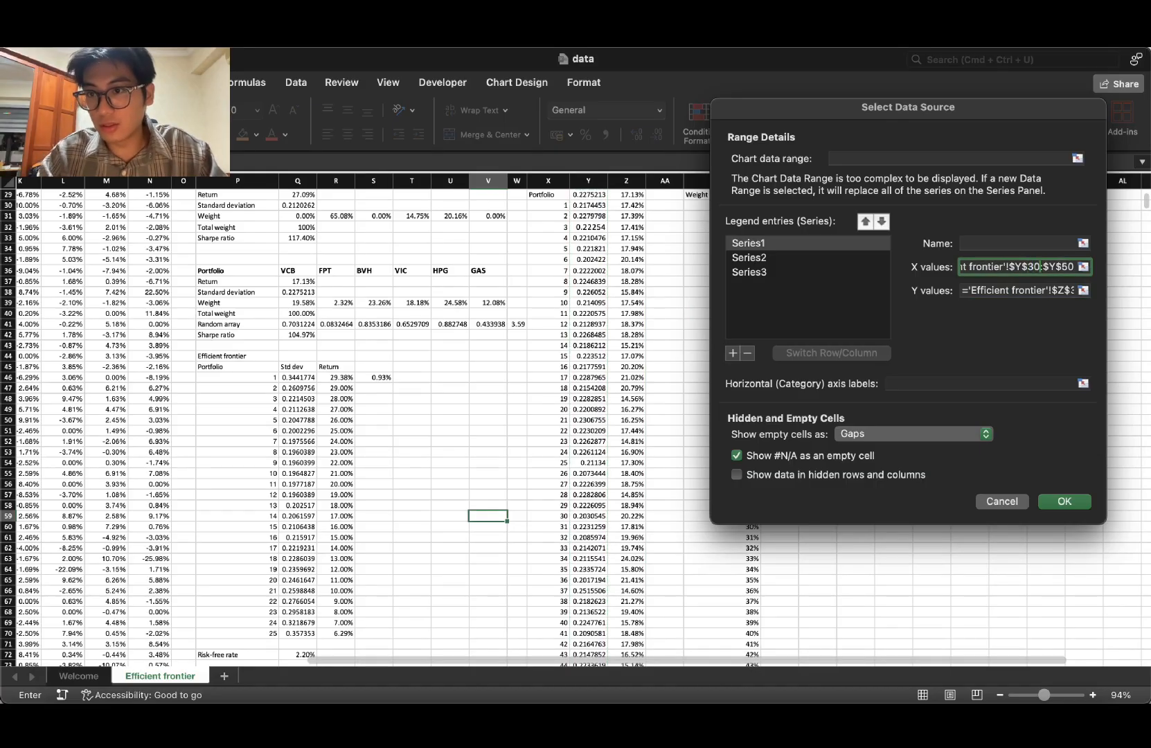
left_click(1064, 500)
scroll(594, 335, "up", 4)
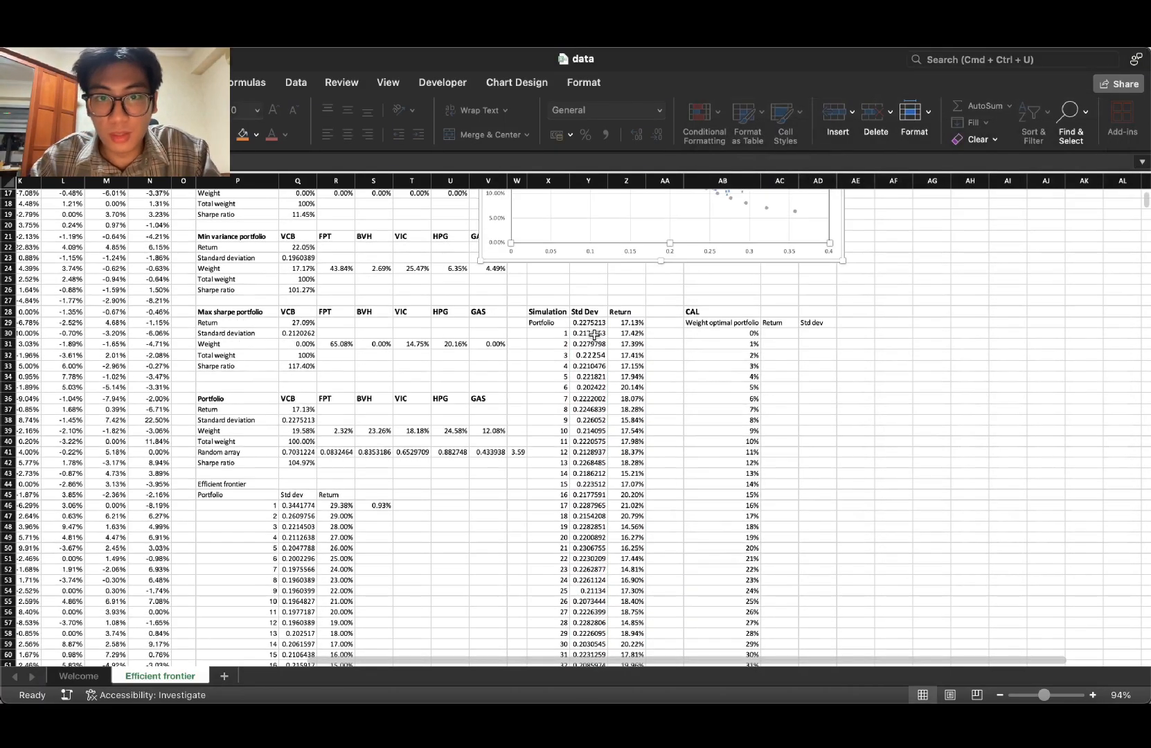
left_click_drag(594, 335, 627, 335)
scroll(626, 335, "up", 5)
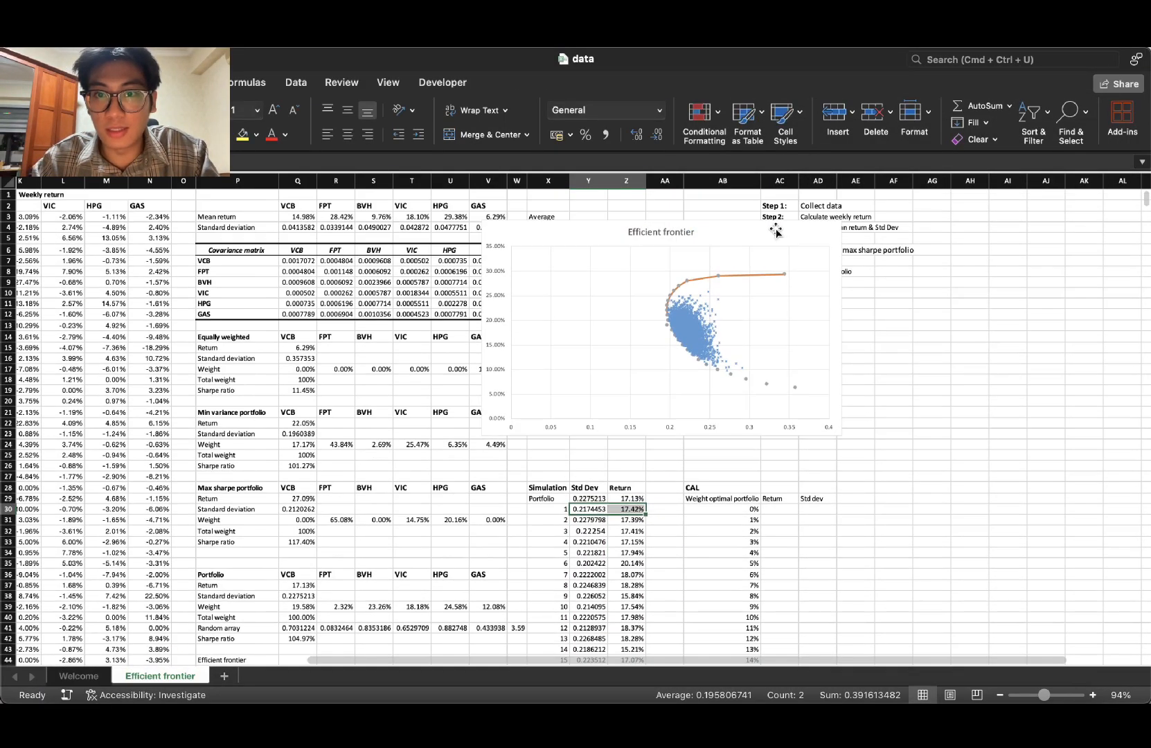
Step: Remove Series2 and Series3 from the Efficient frontier chart's data source, keeping only the simulation series
scroll(702, 273, "down", 1)
left_click(776, 331)
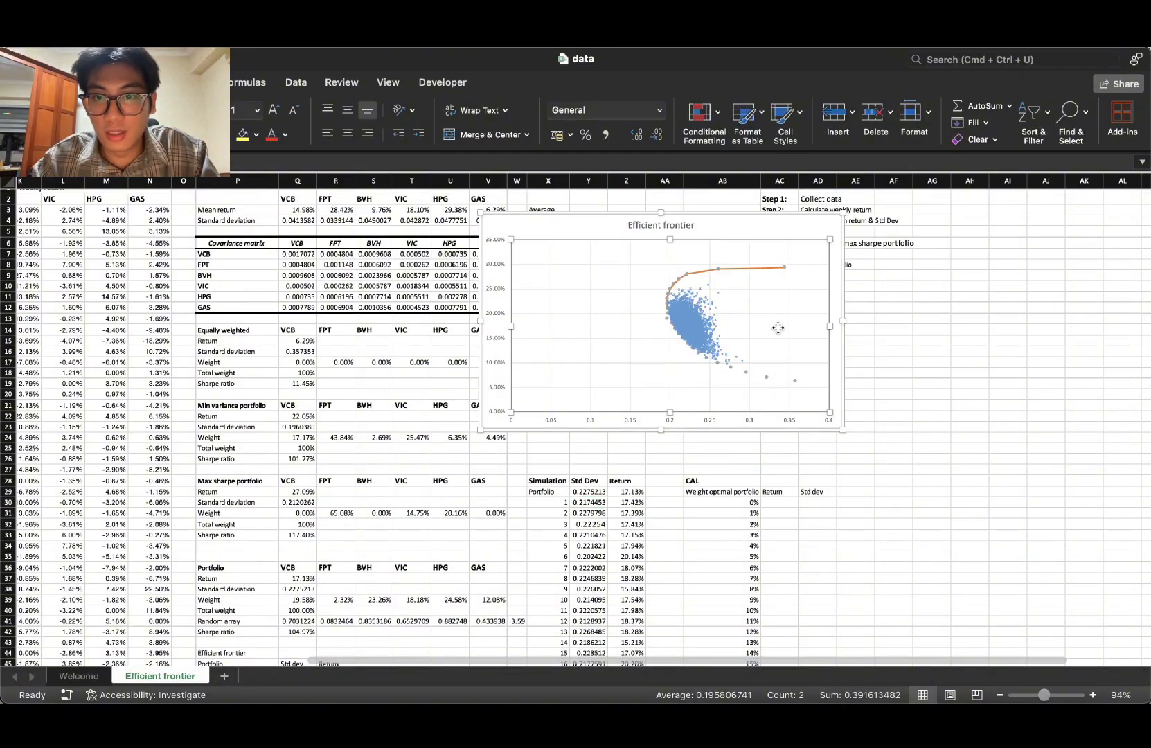
right_click(580, 275)
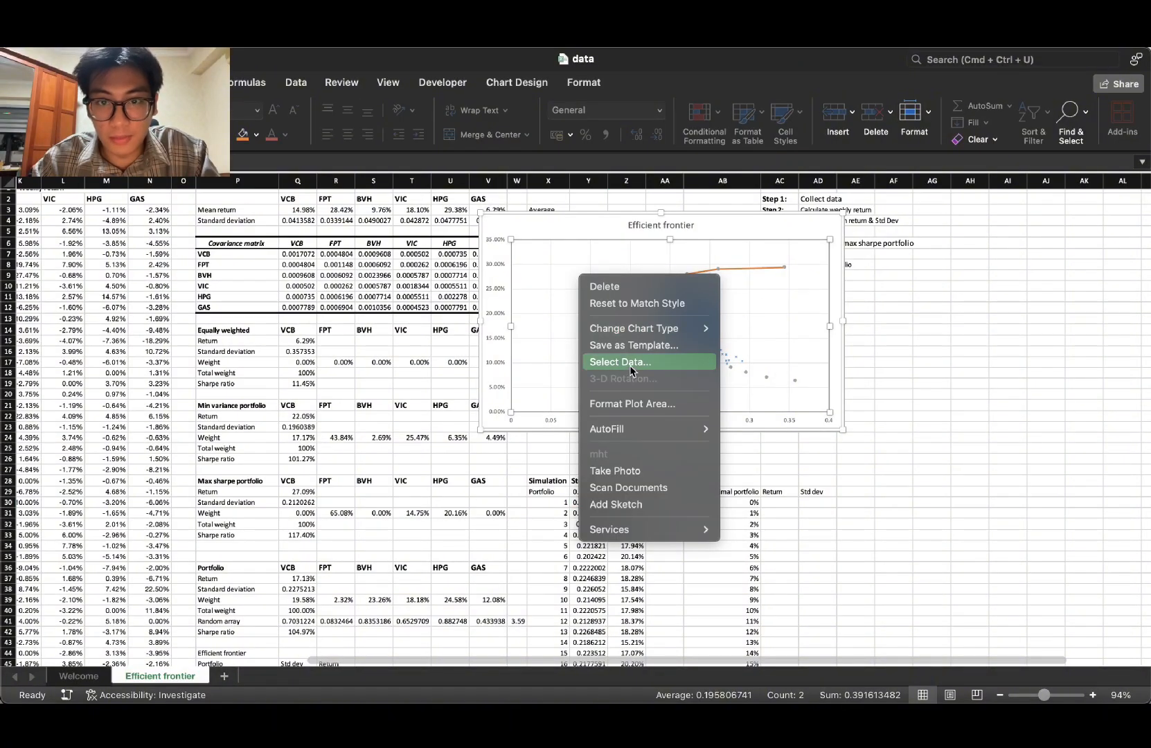
left_click(610, 361)
left_click(516, 275)
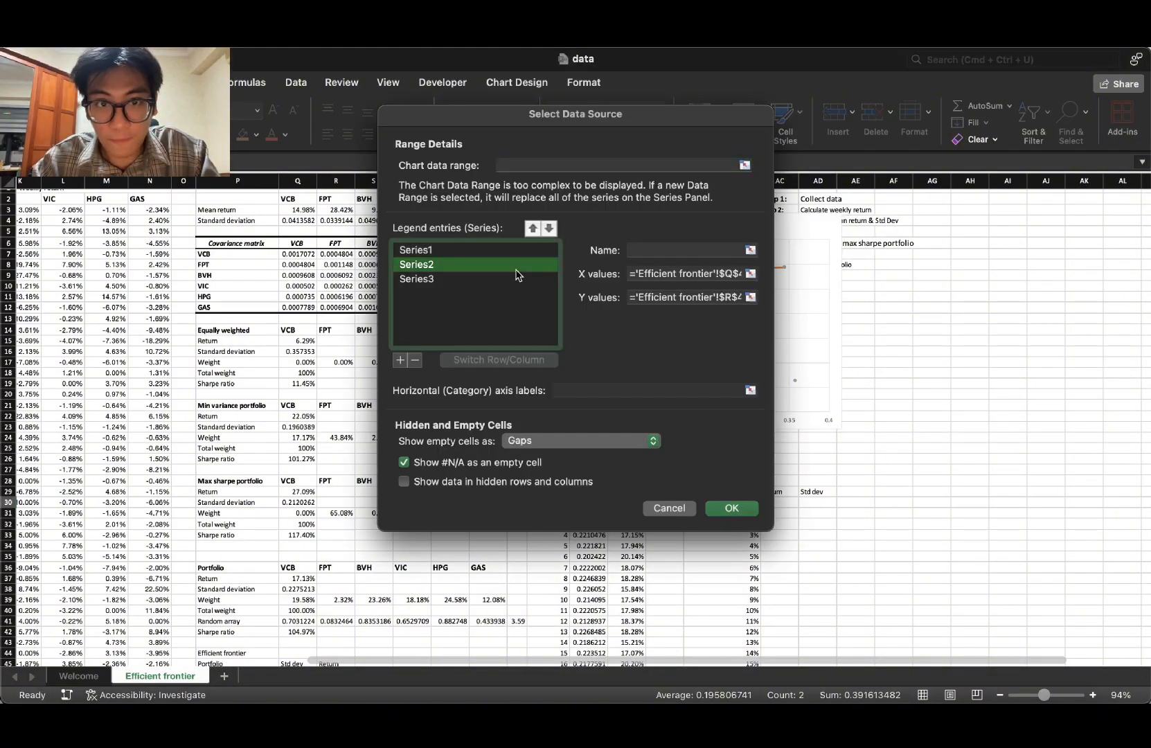
left_click(418, 363)
left_click(449, 269)
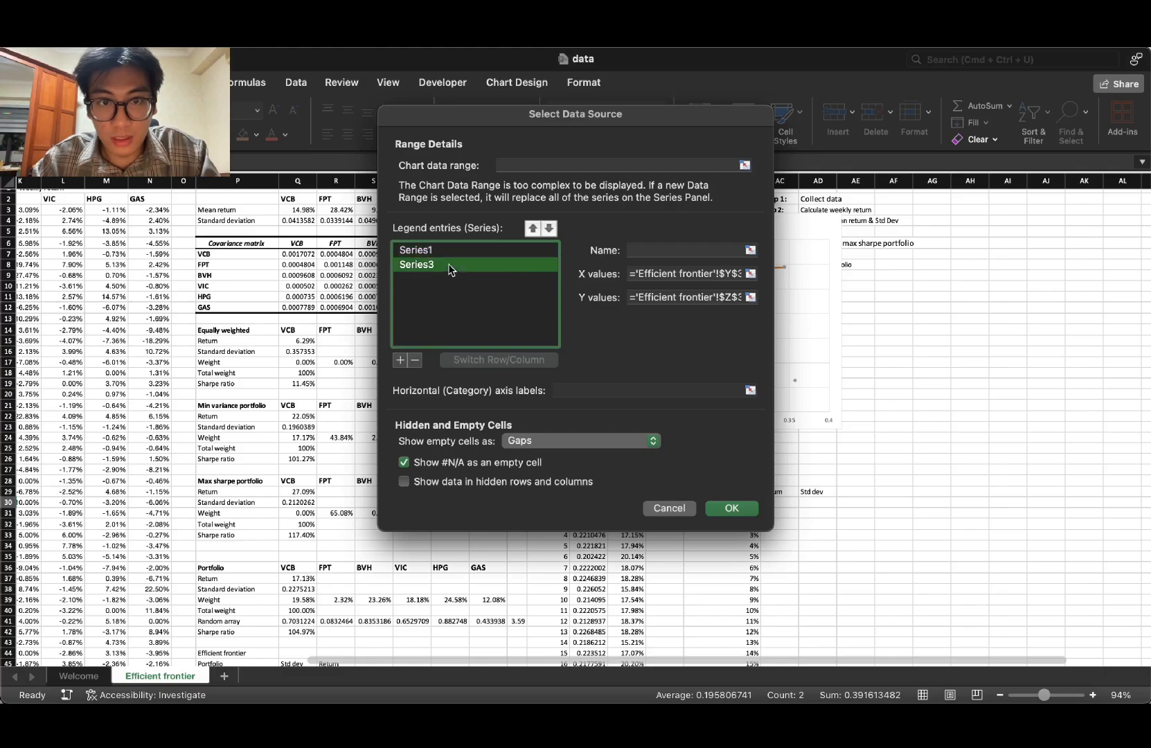
left_click(421, 365)
left_click(731, 508)
left_click(965, 382)
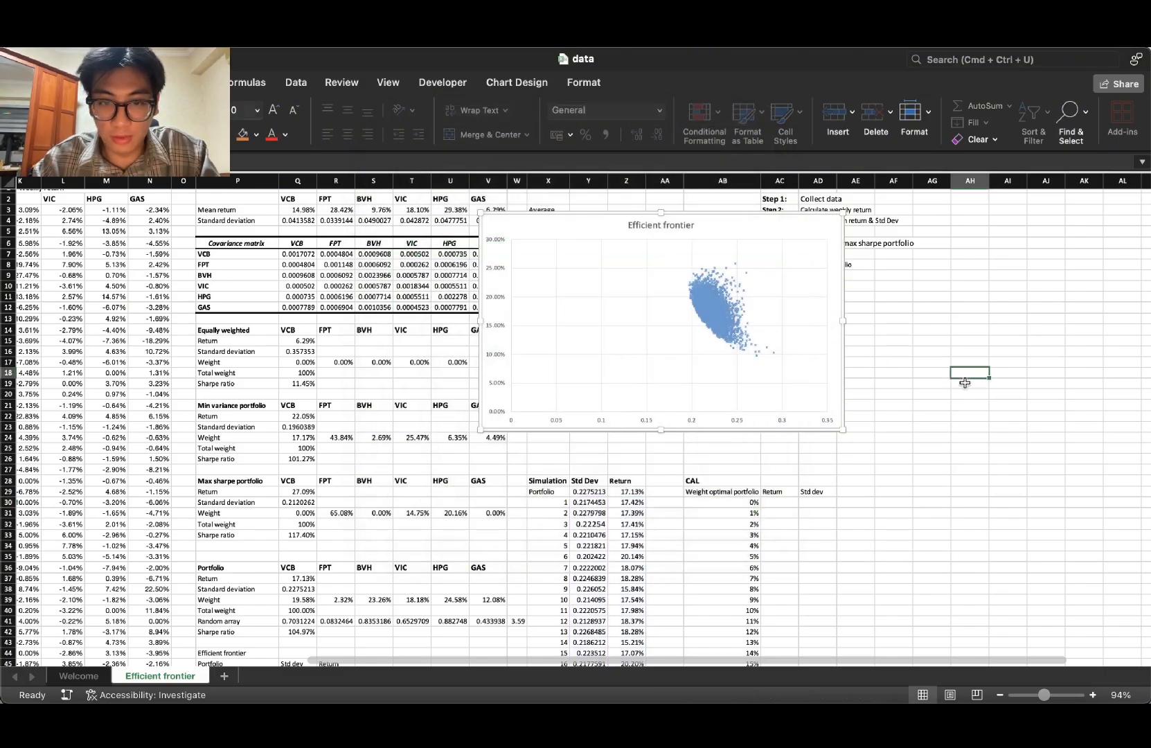
Step: Add a new chart series with the frontier standard deviations Q46:Q70 as X values and returns R46:R70 as Y values
scroll(783, 521, "down", 7)
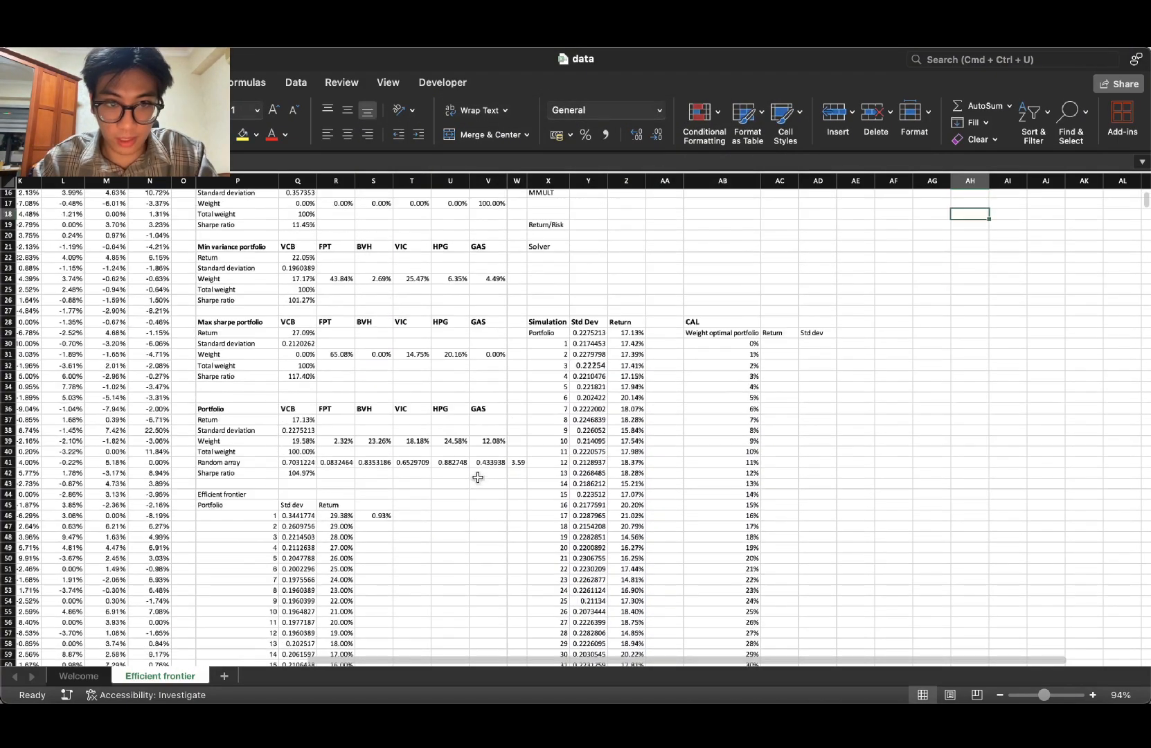
scroll(478, 478, "up", 7)
right_click(622, 302)
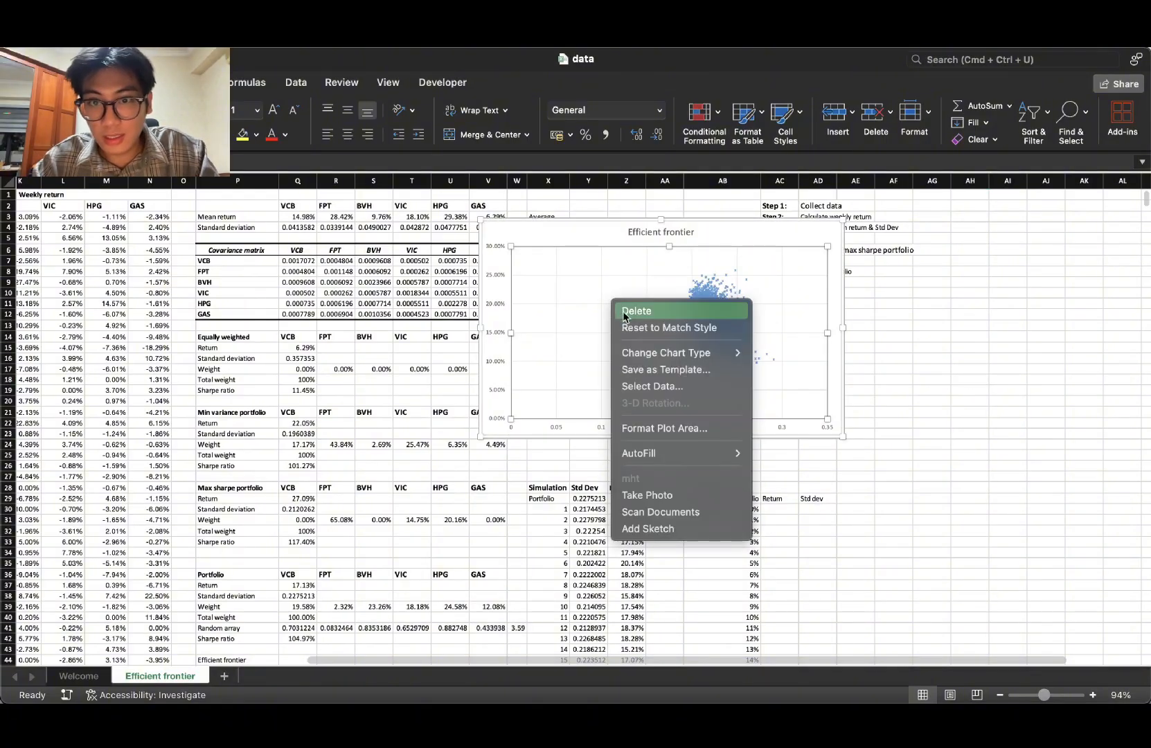
left_click(648, 386)
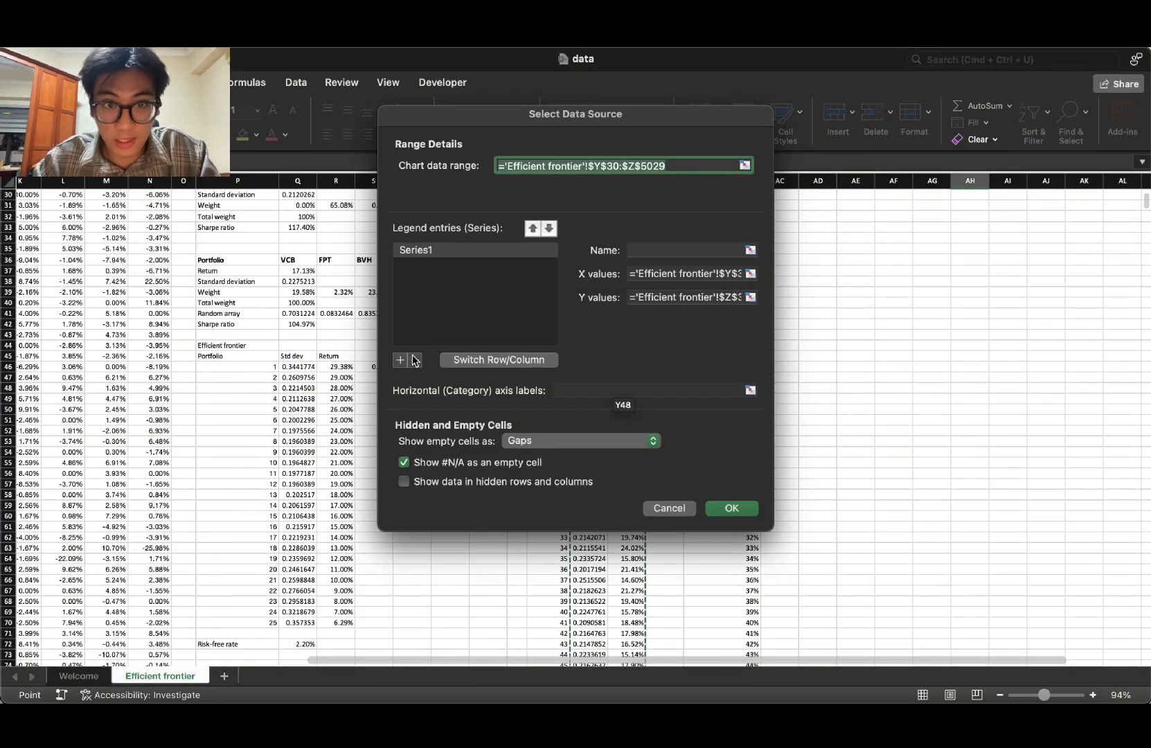
left_click(400, 360)
left_click(651, 274)
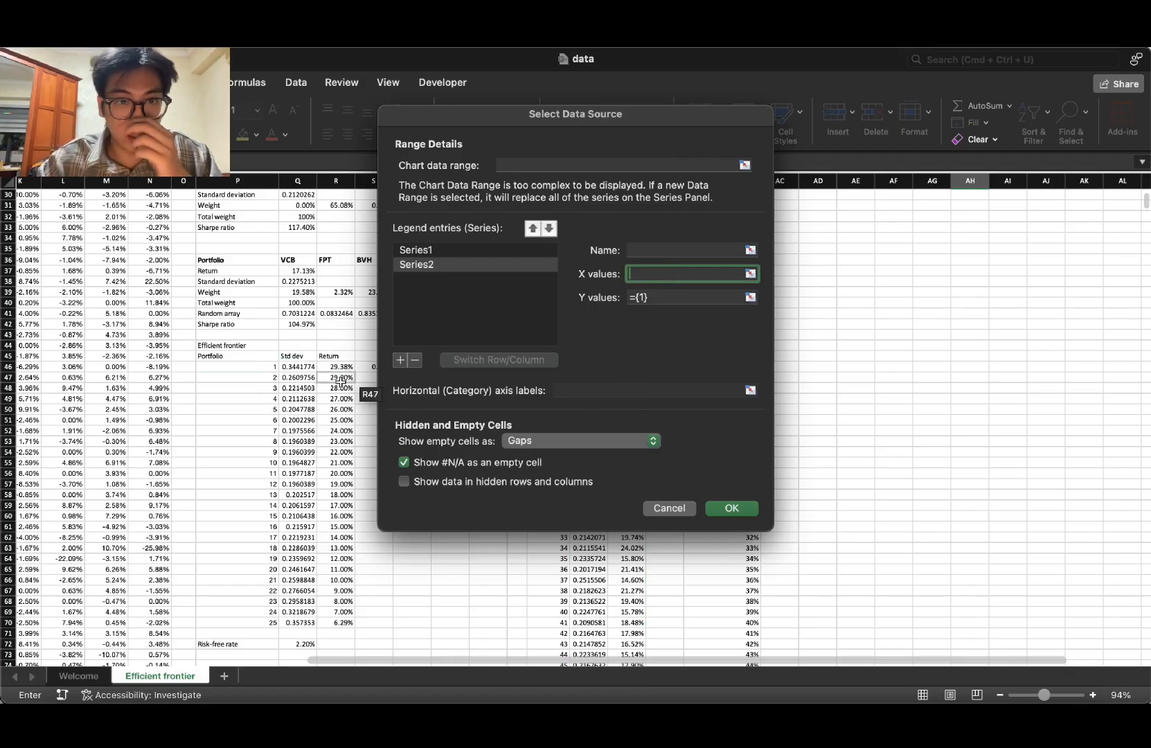
left_click_drag(306, 371, 322, 604)
left_click(751, 298)
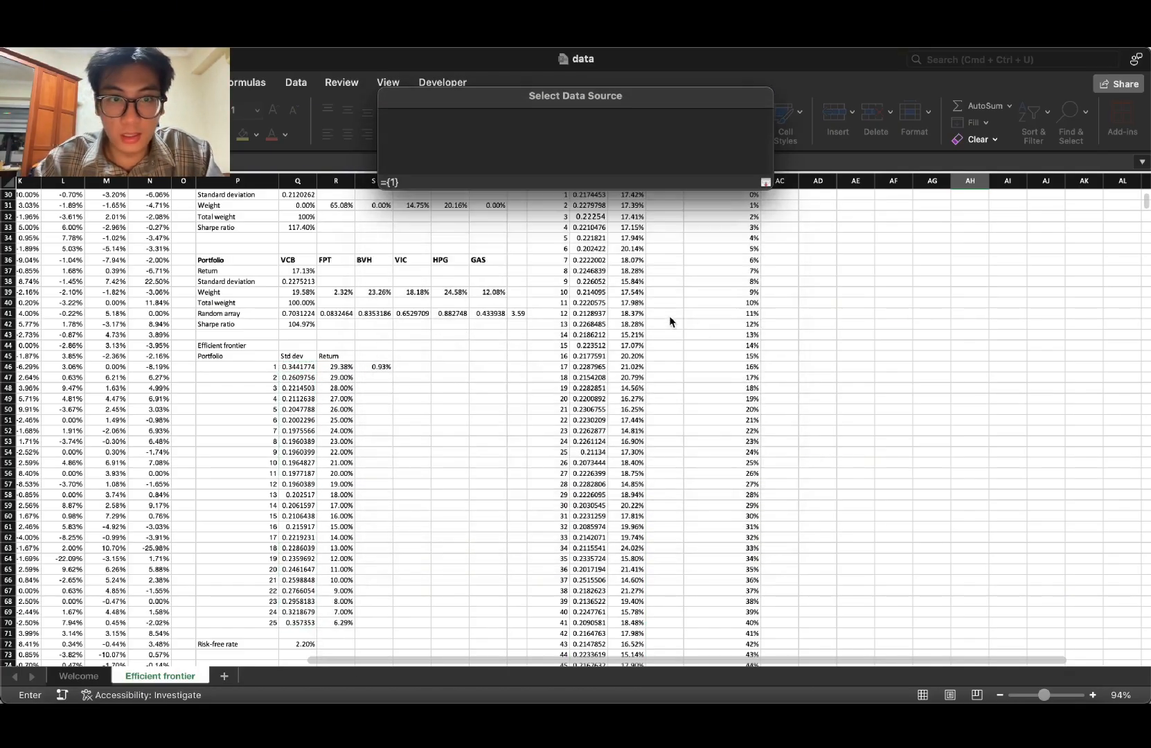
left_click_drag(341, 366, 345, 624)
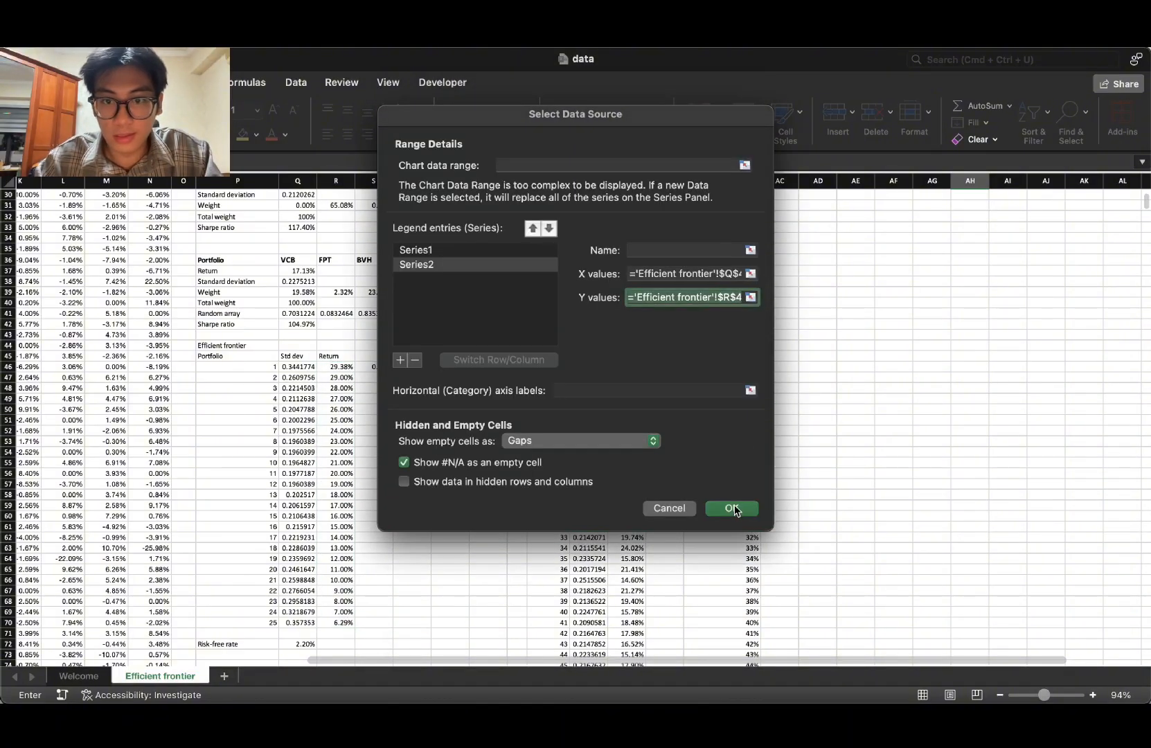
left_click(732, 509)
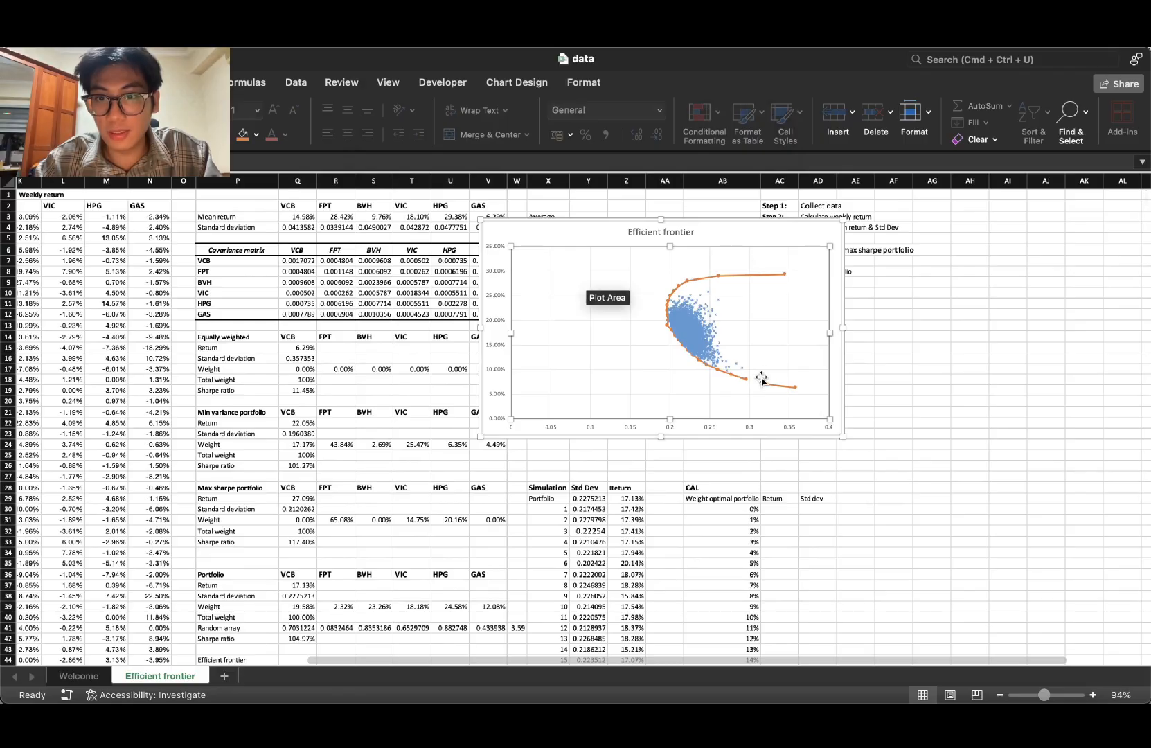
Step: Format the frontier data point at 7.00% return with a solid line 2.75 pt wide to close the curve's gap
left_click(763, 386)
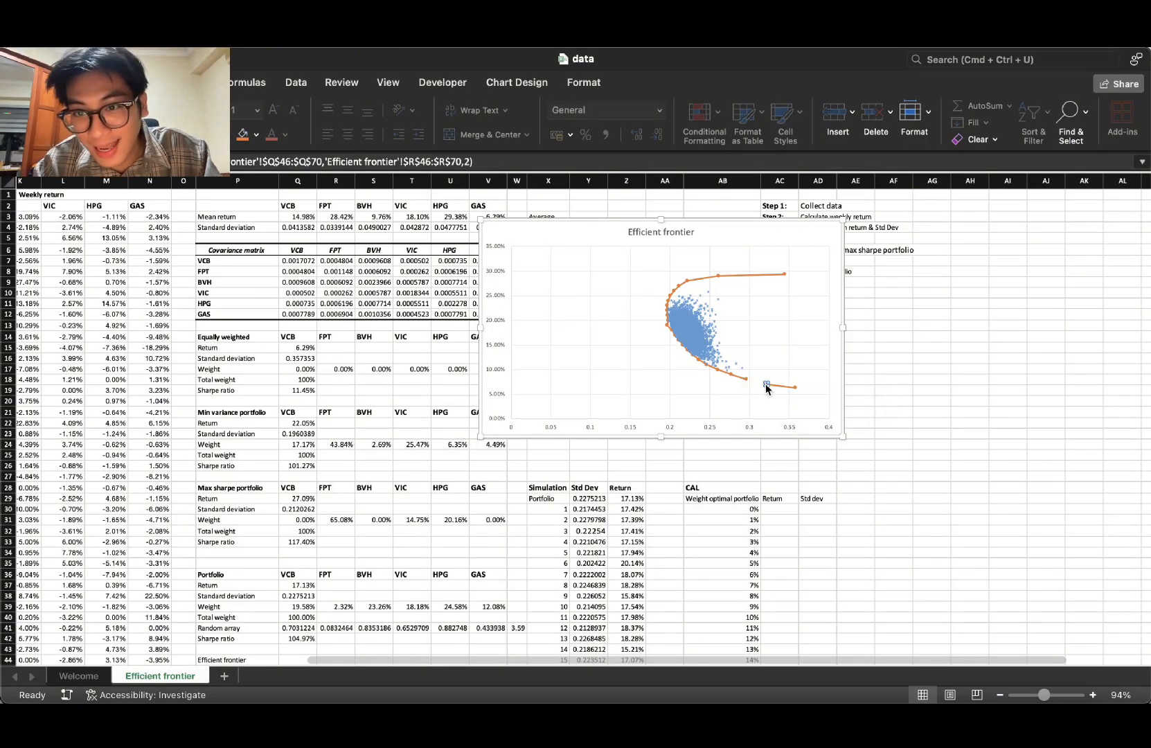
double_click(767, 386)
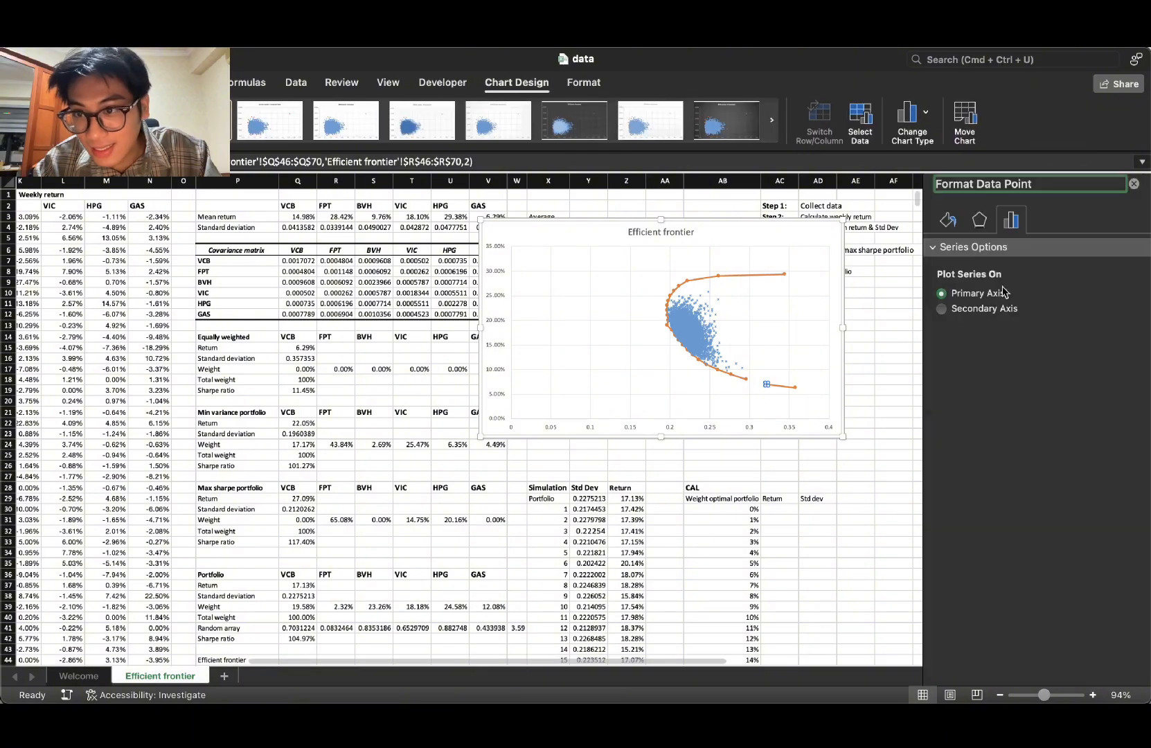
left_click(979, 222)
left_click(948, 221)
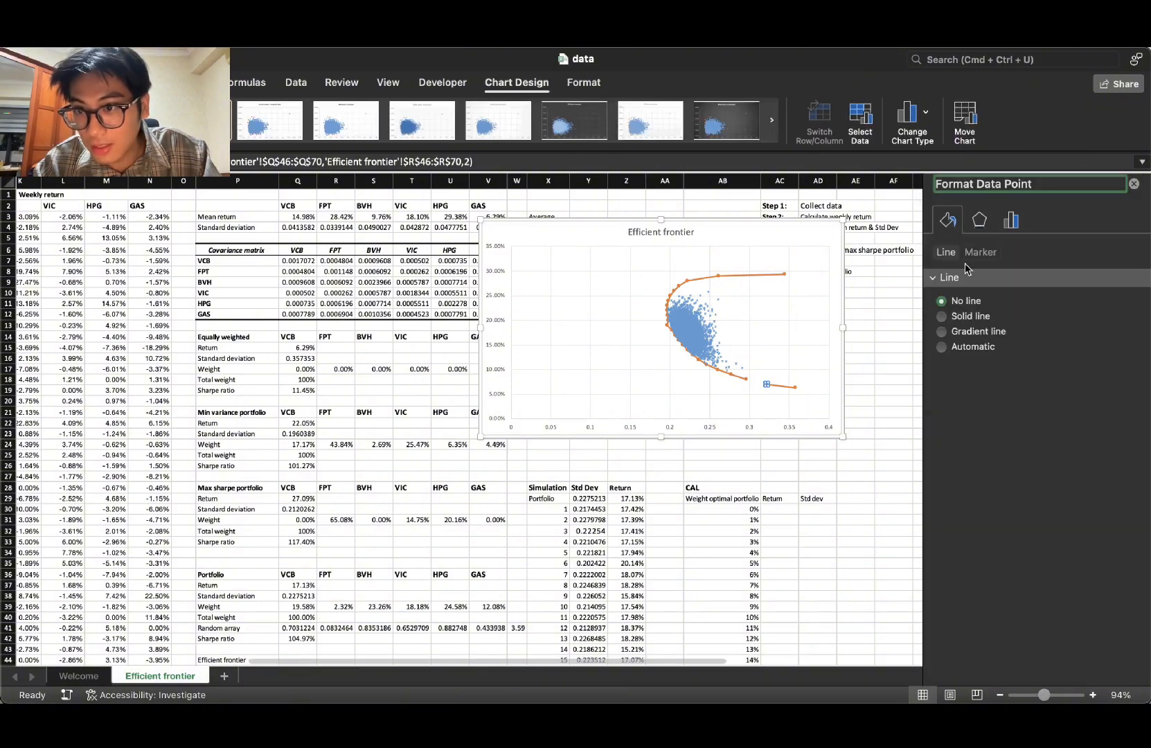
left_click(942, 316)
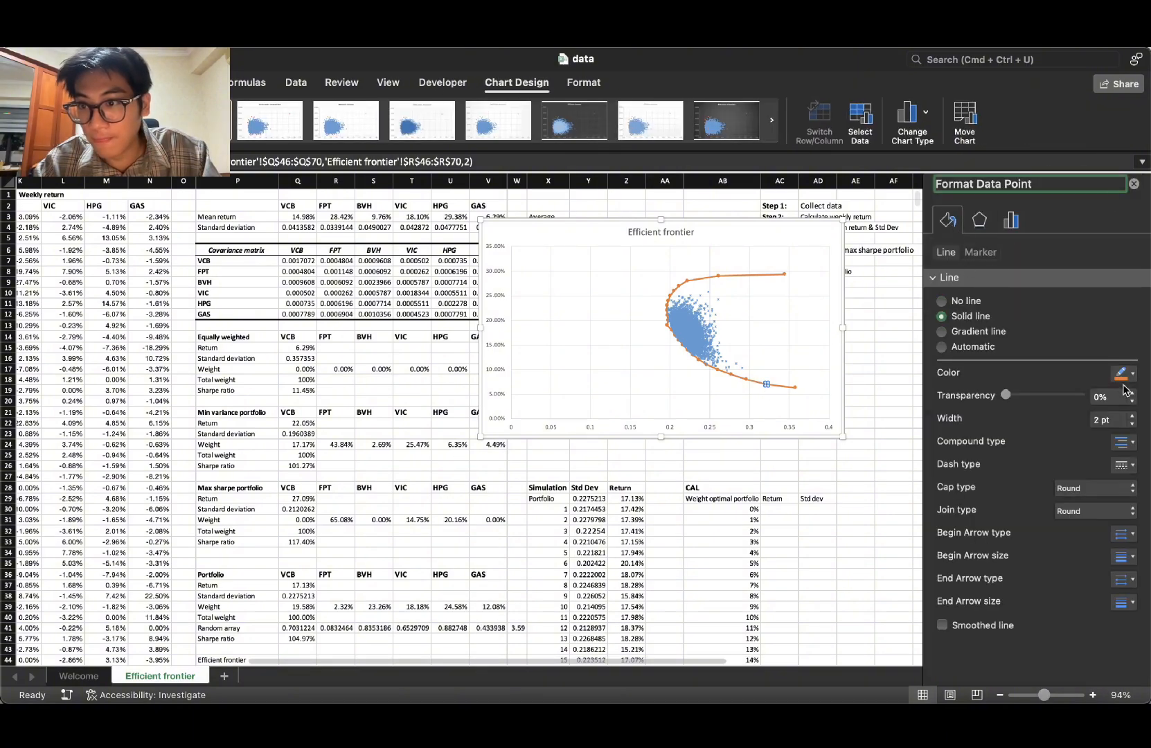
left_click(1132, 416)
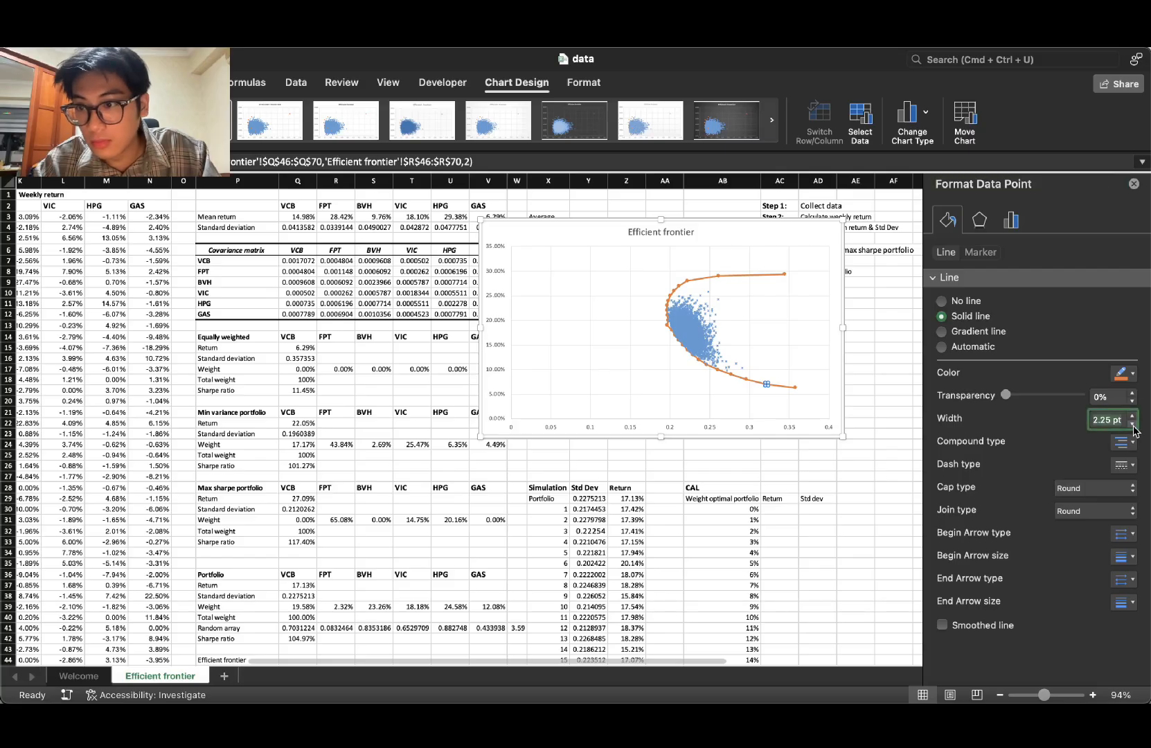
left_click(879, 355)
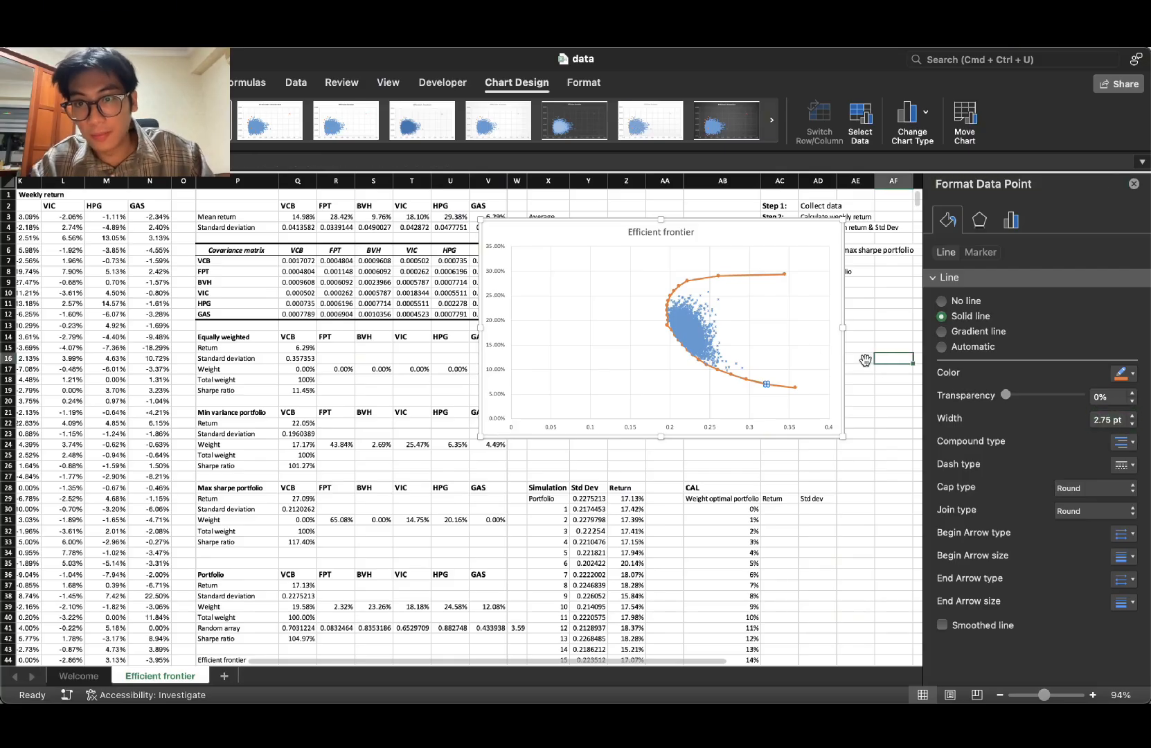
left_click(767, 384)
left_click(882, 338)
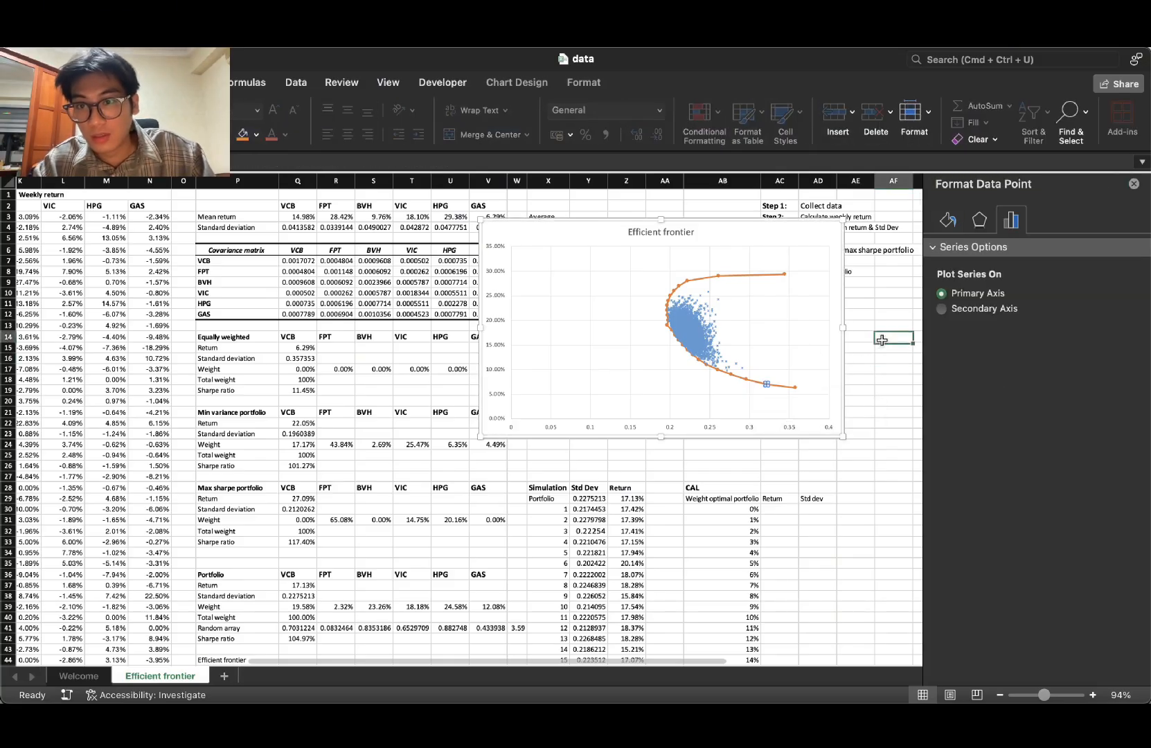
left_click(1133, 184)
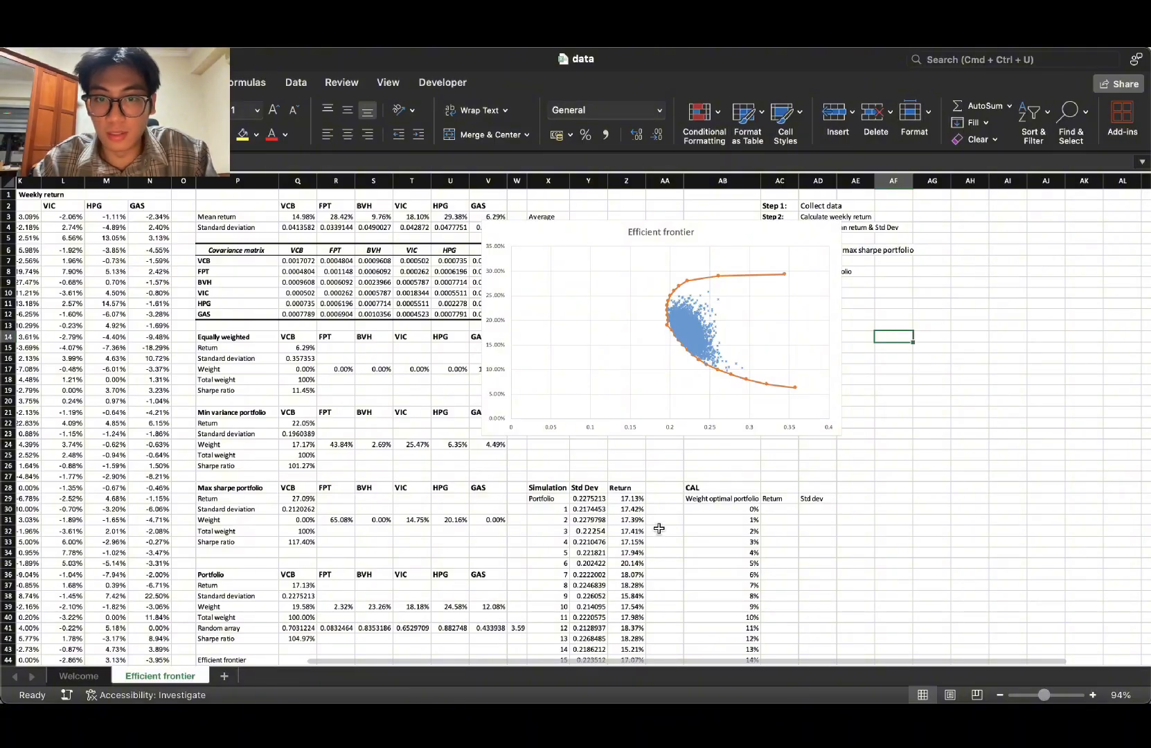
Step: Examine the efficient frontier curve around the simulated portfolios alongside the portfolio, frontier and CAL tables
scroll(688, 533, "down", 5)
scroll(679, 536, "up", 5)
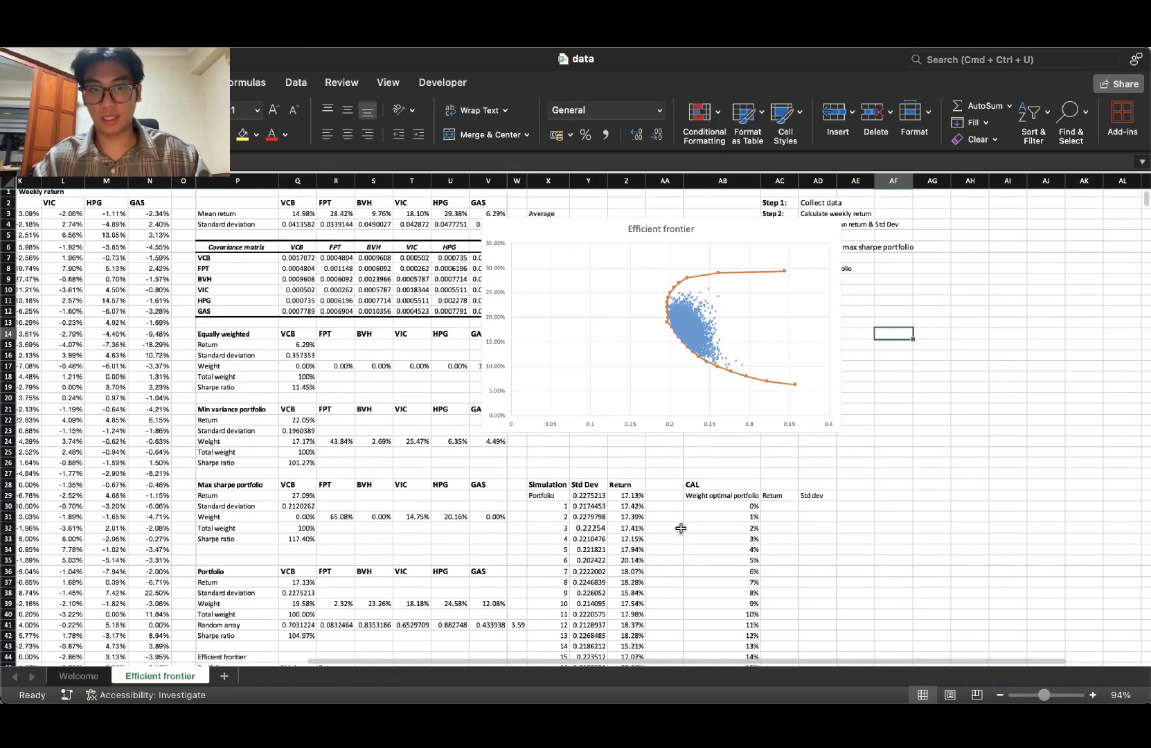
scroll(655, 552, "down", 3)
scroll(656, 552, "down", 5)
scroll(666, 535, "up", 10)
scroll(665, 535, "down", 2)
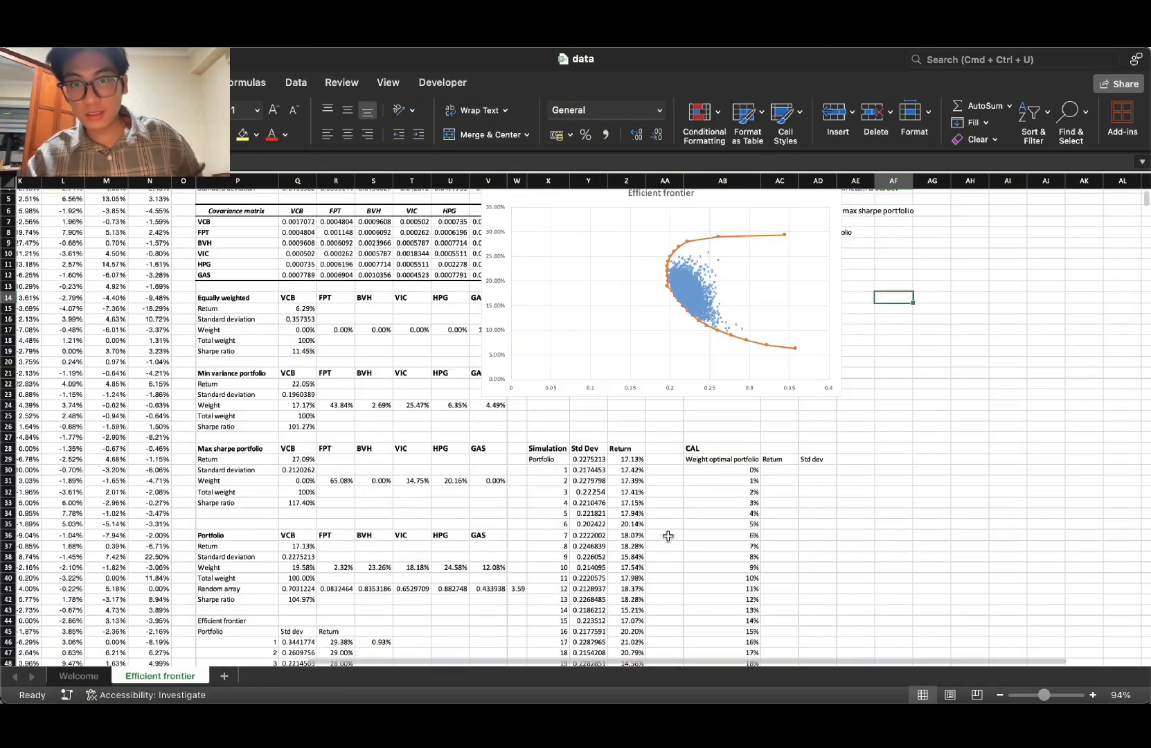
scroll(669, 532, "up", 2)
scroll(671, 529, "down", 1)
mouse_move(787, 373)
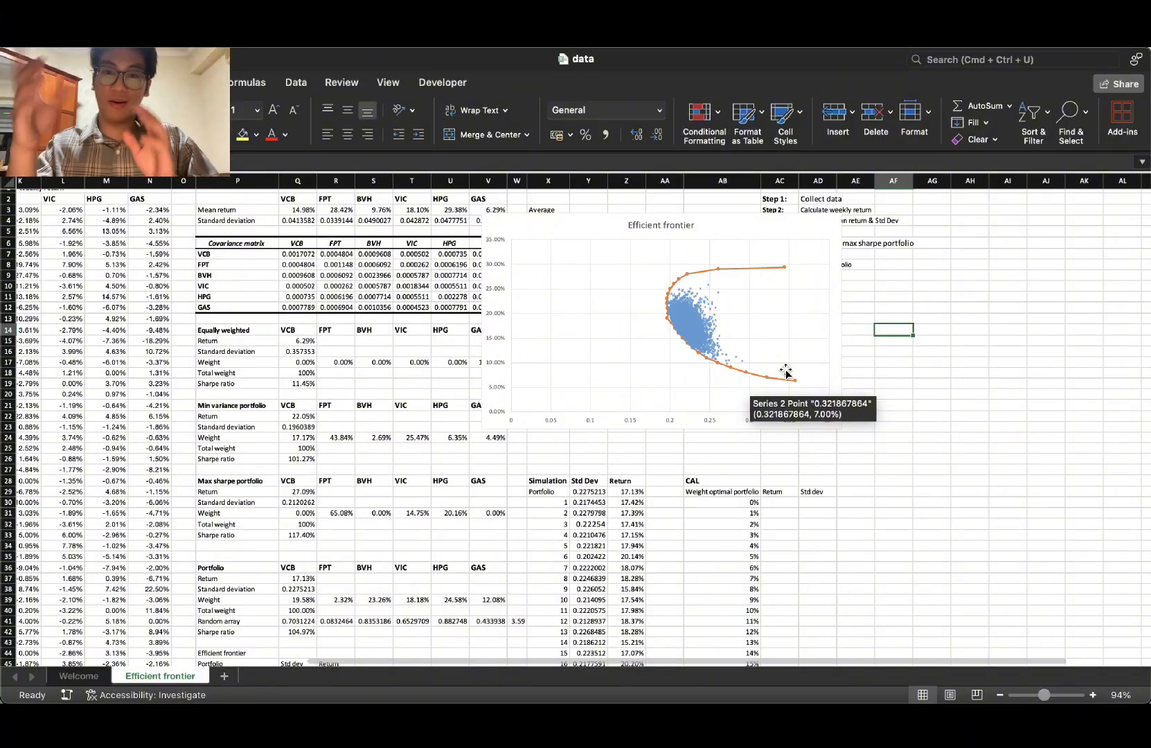
scroll(409, 363, "down", 10)
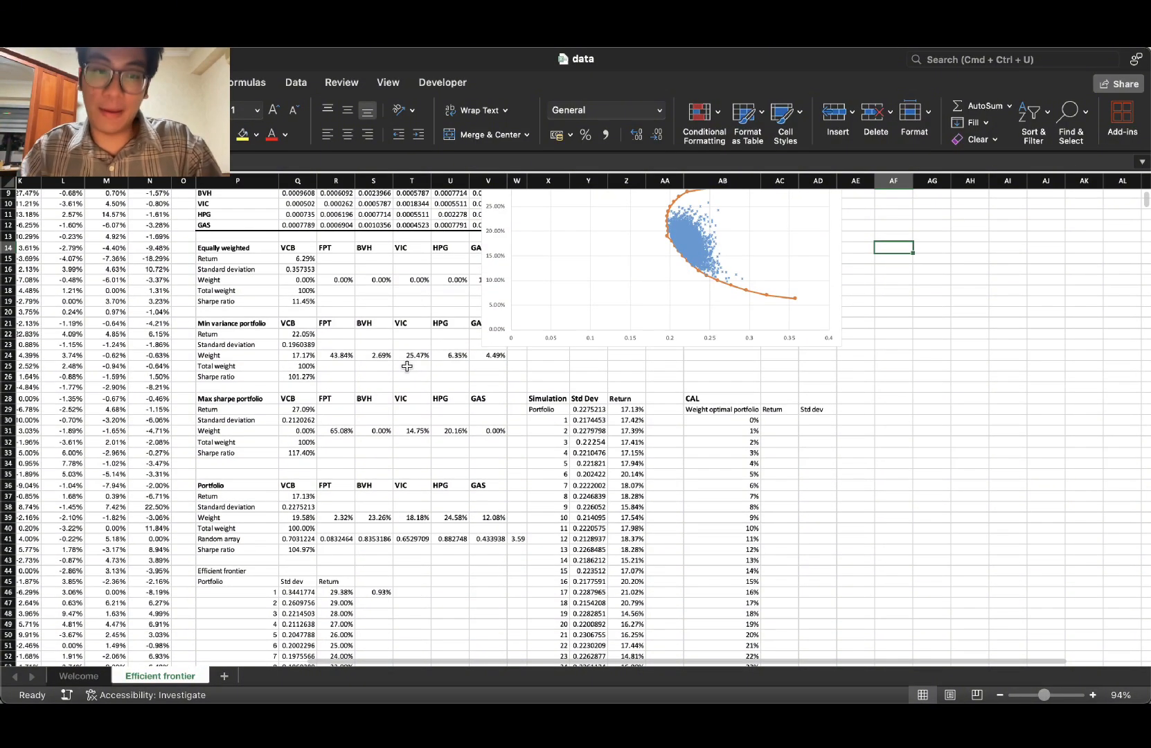
scroll(446, 463, "up", 10)
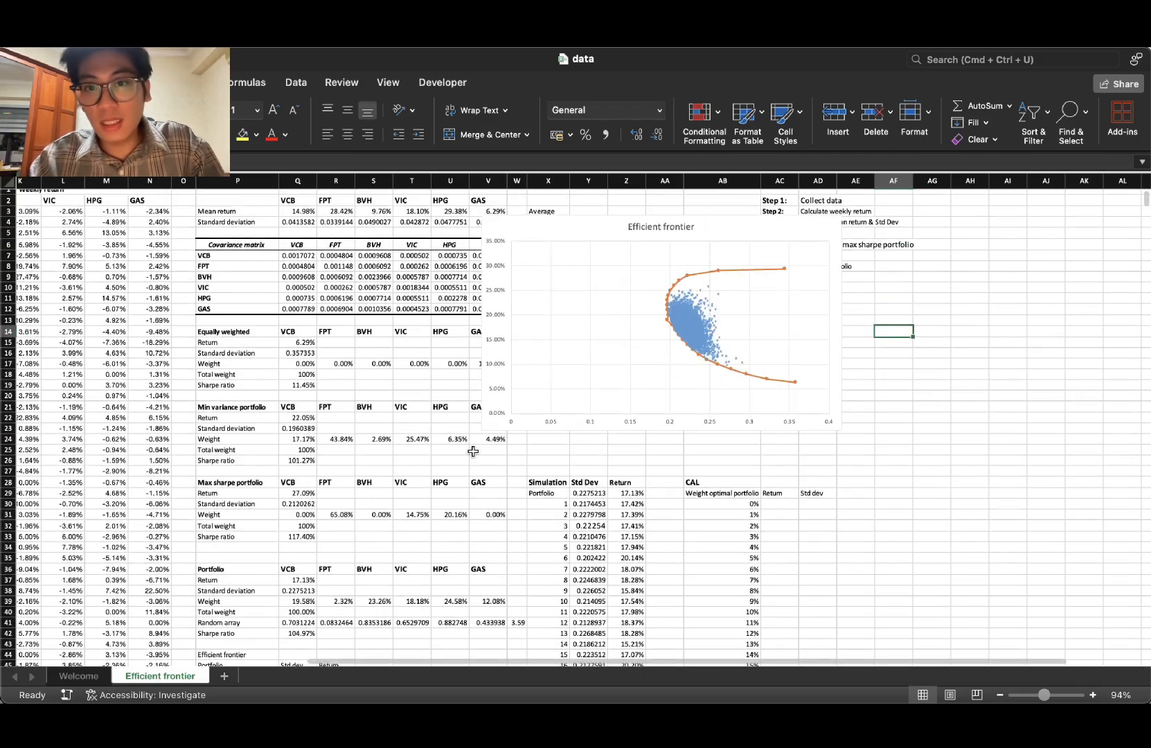
Step: Move the Efficient frontier chart right so that it clears the GAS column and the notes in column X
scroll(751, 438, "down", 2)
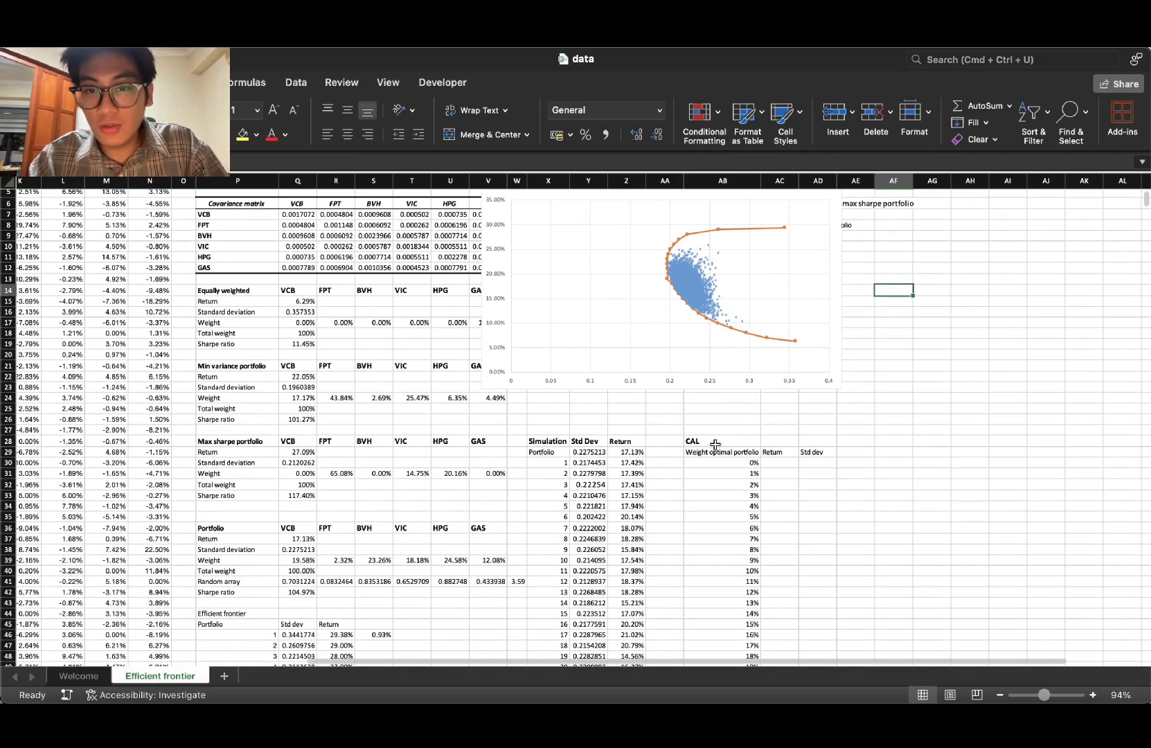
left_click(704, 442)
left_click(890, 444)
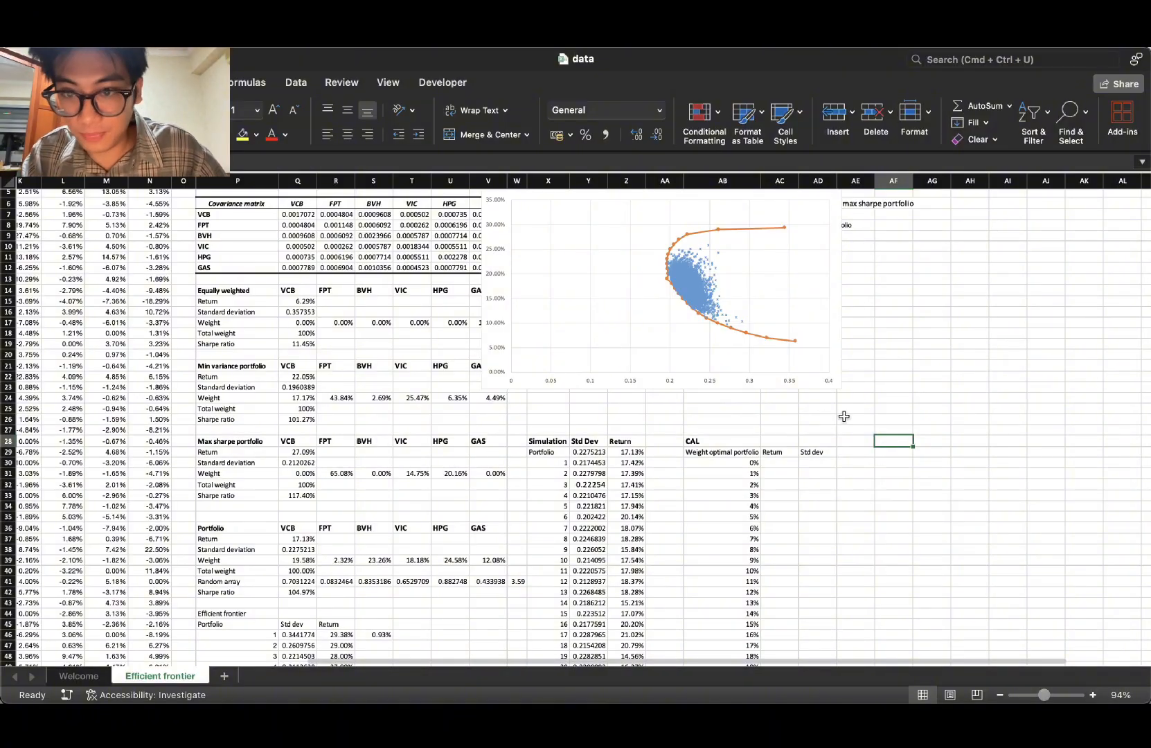
scroll(873, 450, "down", 3)
scroll(831, 444, "up", 5)
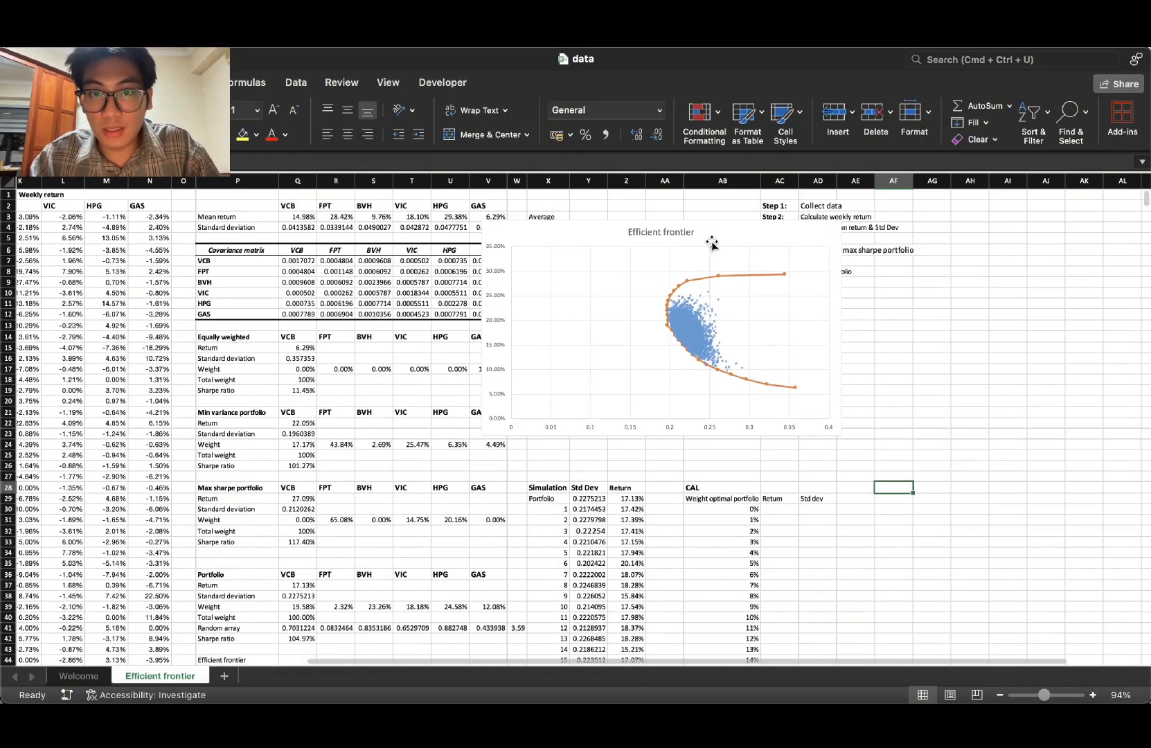
left_click_drag(712, 244, 830, 239)
left_click(1008, 445)
Step: Examine the CAL table's weight and return columns alongside the Max sharpe portfolio block
scroll(840, 519, "down", 5)
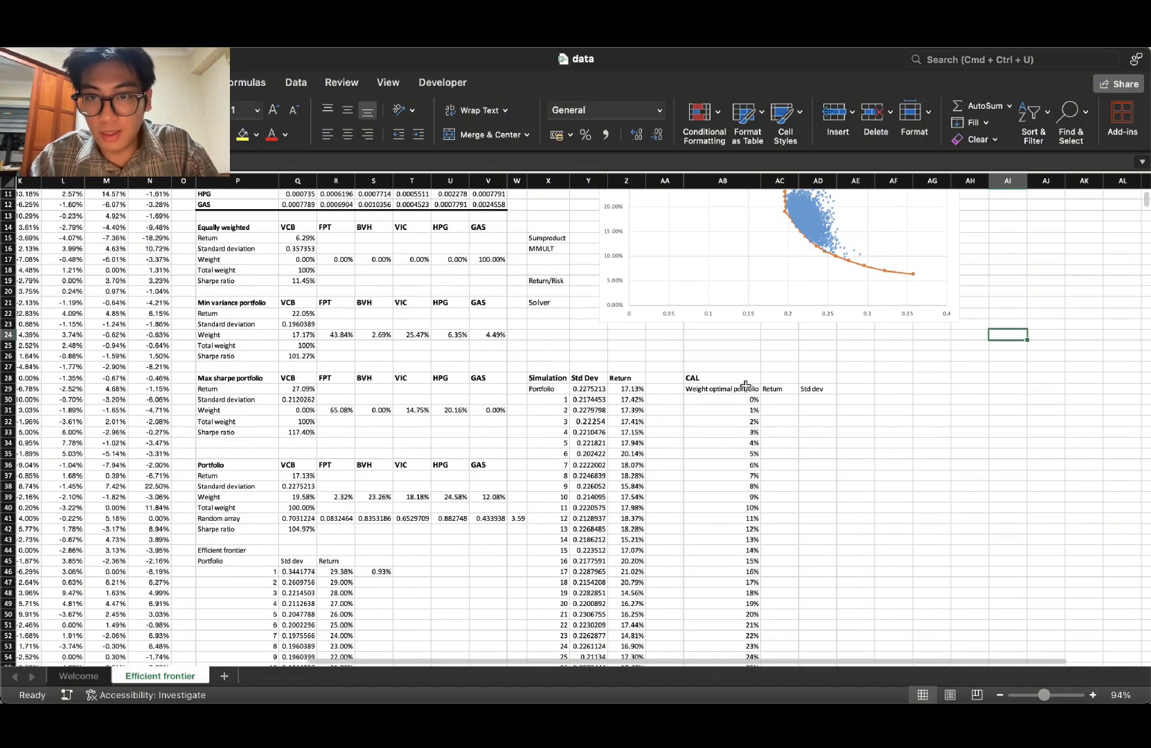
left_click(747, 400)
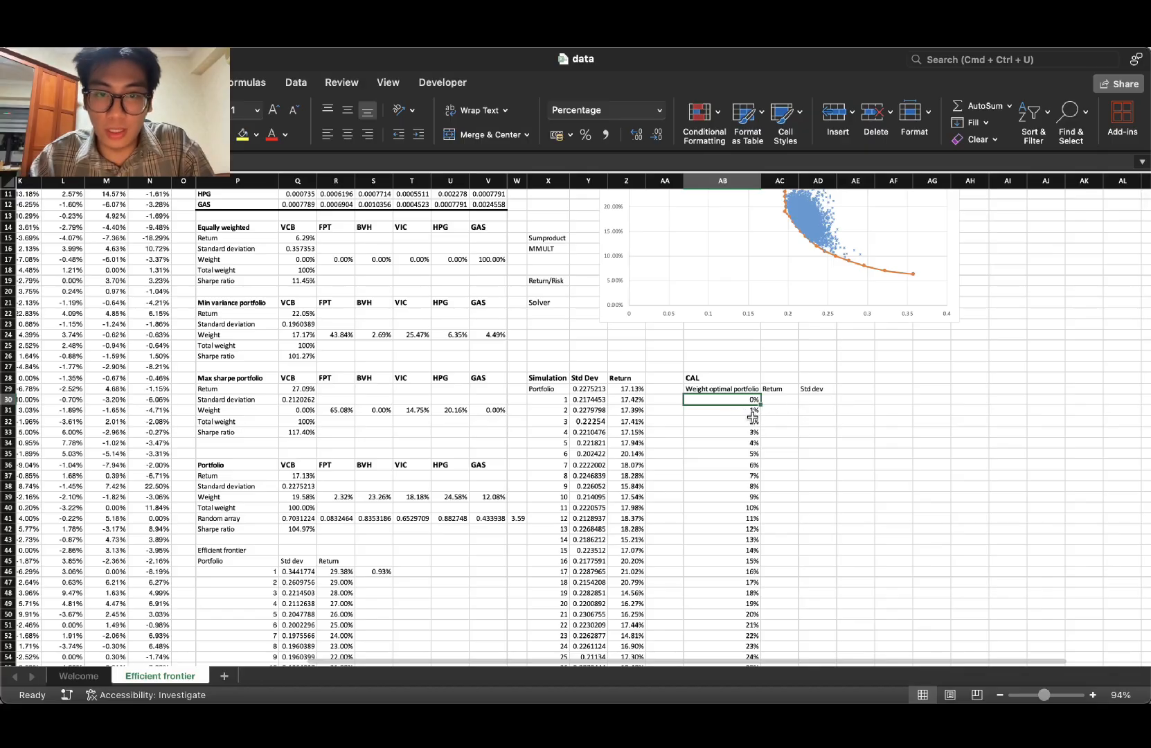
left_click(777, 399)
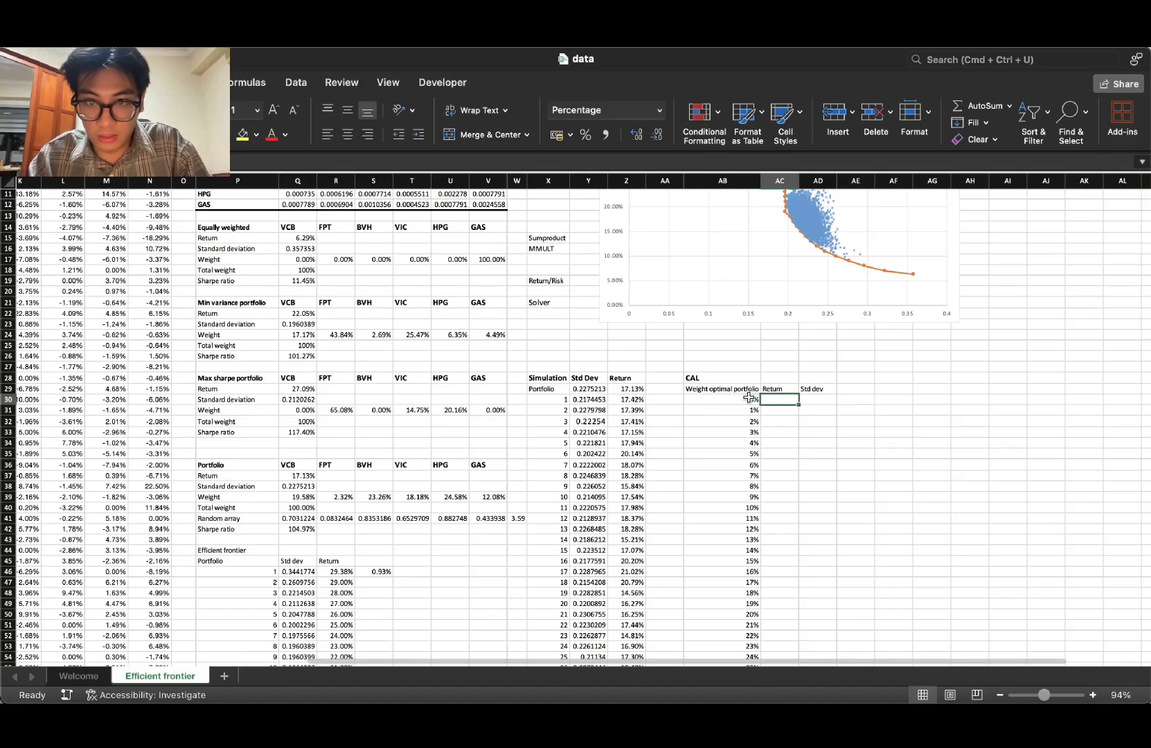
left_click(748, 398)
left_click(781, 401)
left_click_drag(721, 388, 748, 400)
left_click(771, 402)
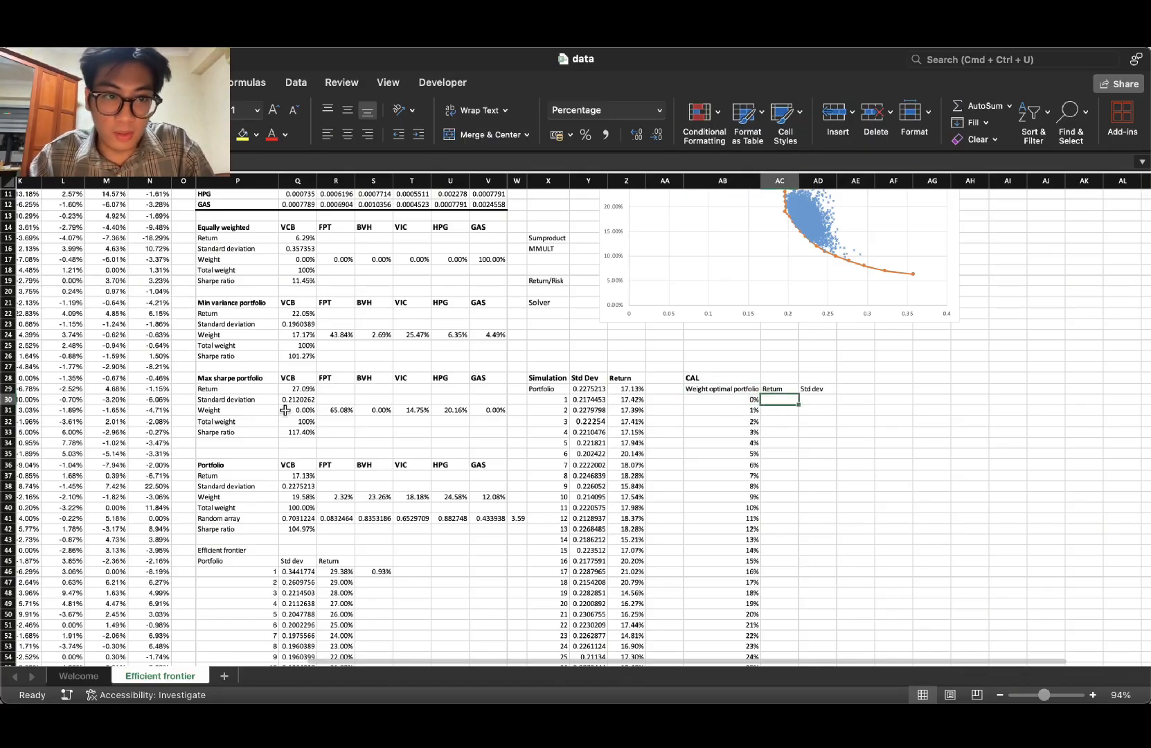
left_click_drag(233, 389, 303, 421)
left_click_drag(247, 381, 482, 439)
left_click(457, 442)
left_click(787, 392)
left_click(790, 407)
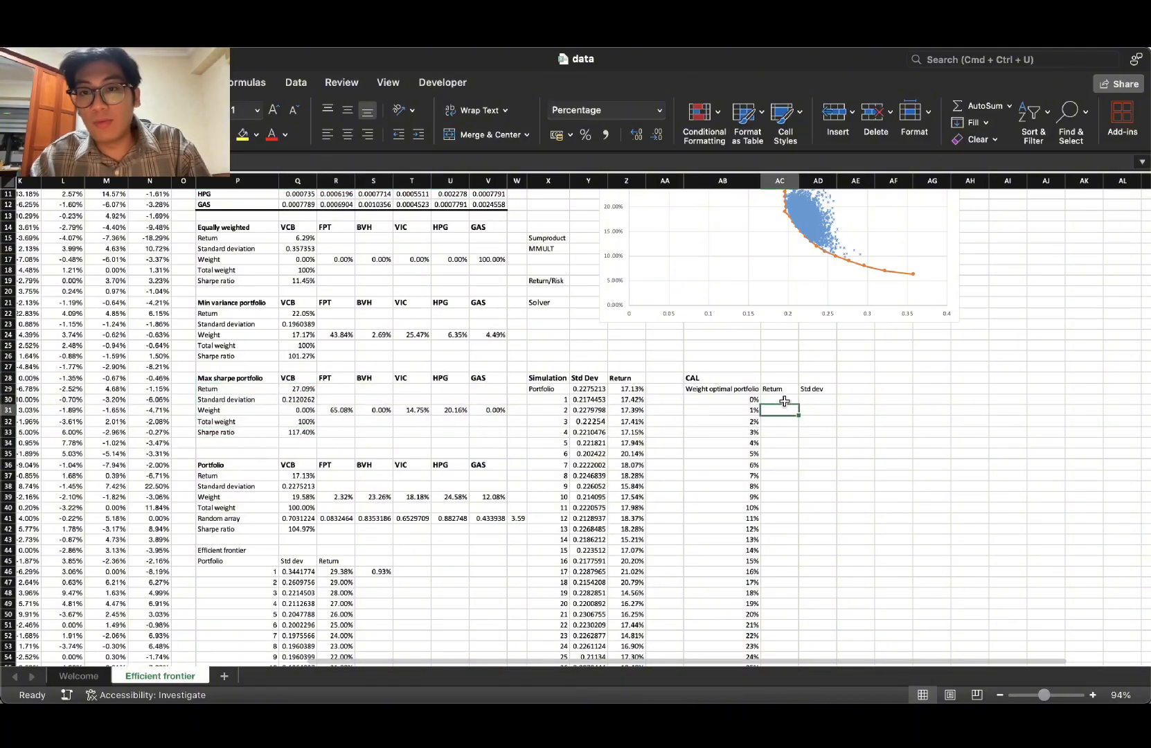
Step: Calculate the first CAL return in AC30 with the formula =AB30*$Q$29+(1-AB30)*$Q$72
left_click(784, 401)
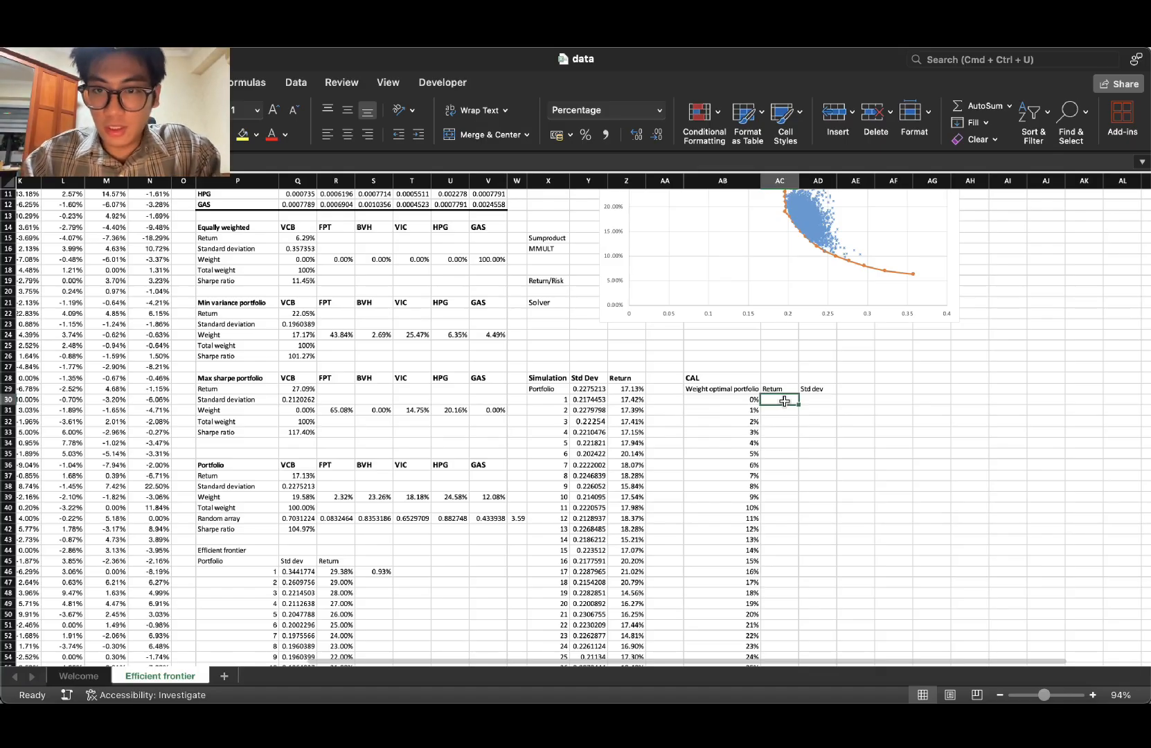
type("=")
left_click(727, 399)
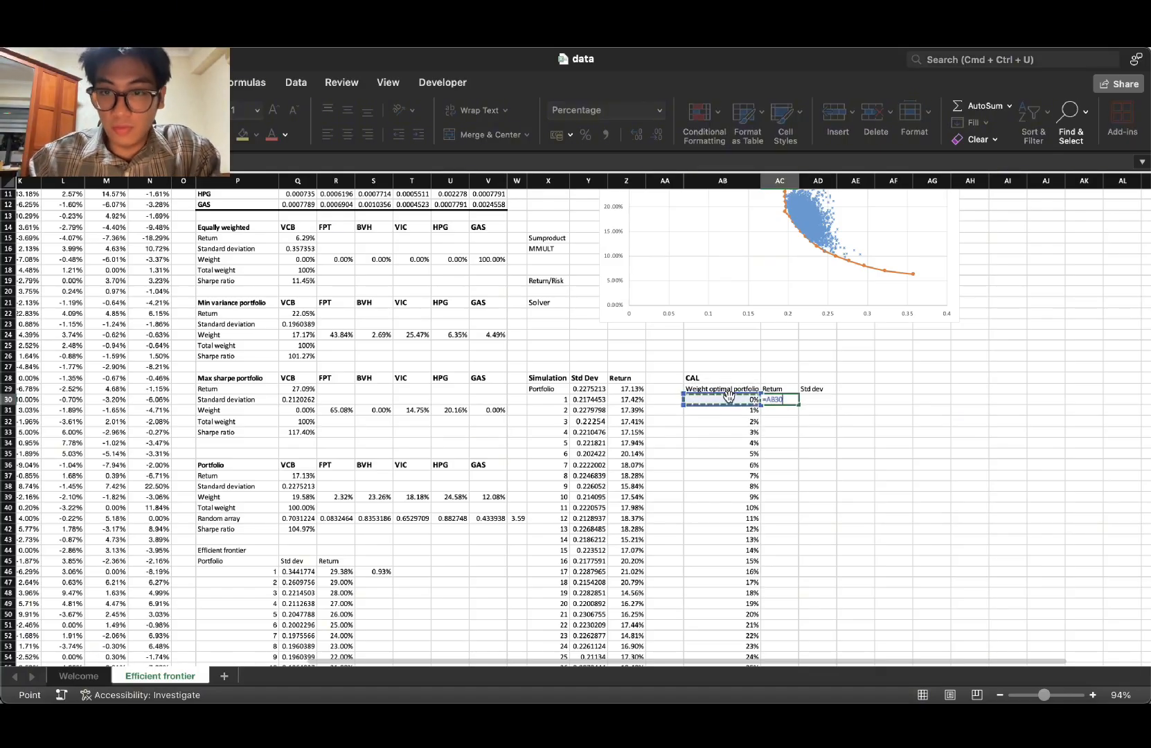
type("*")
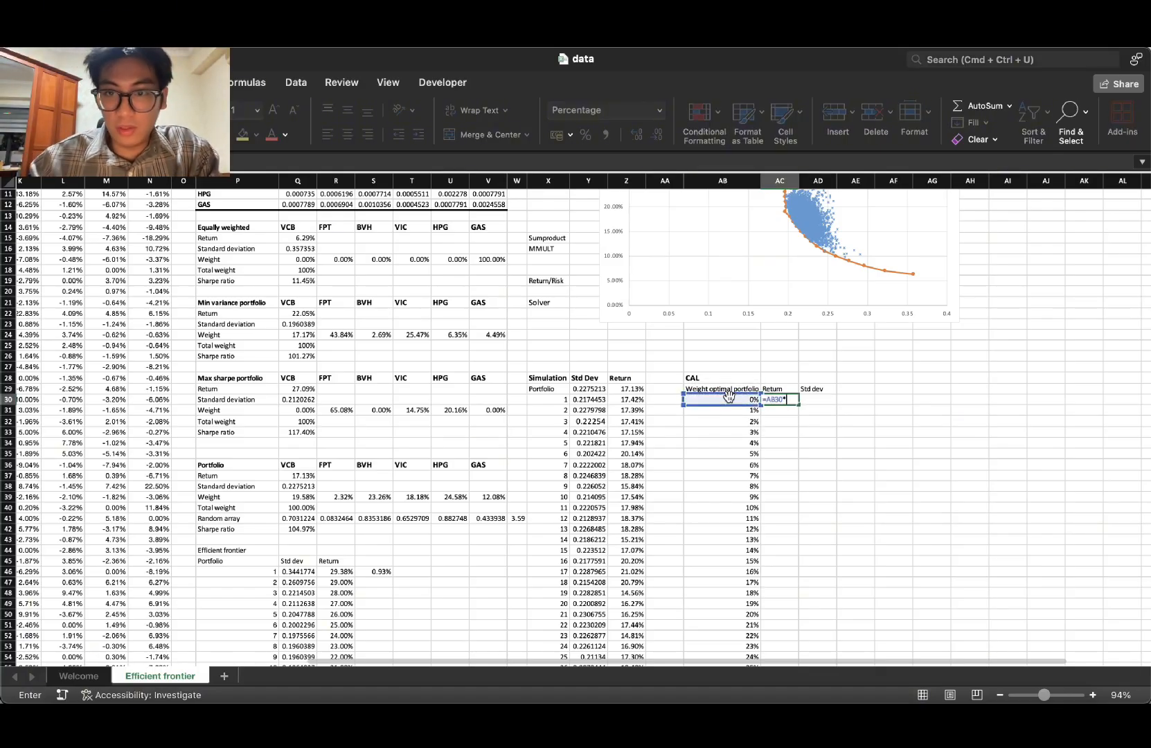
left_click(291, 390)
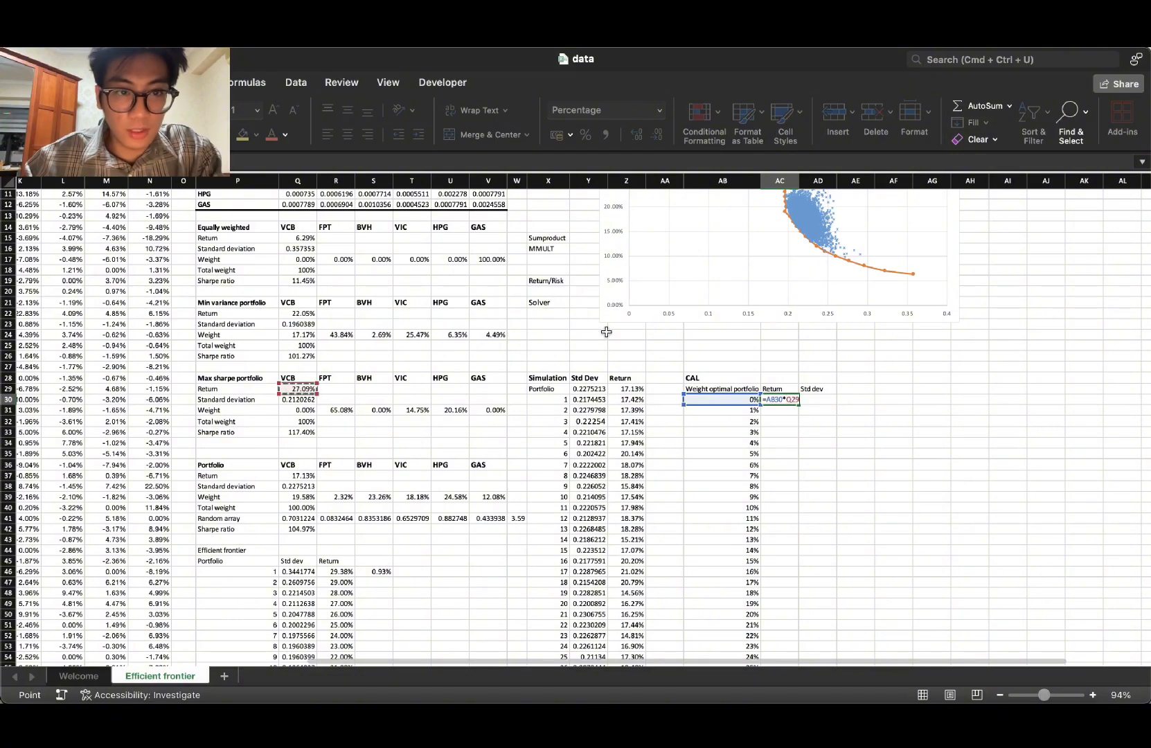
key("F4")
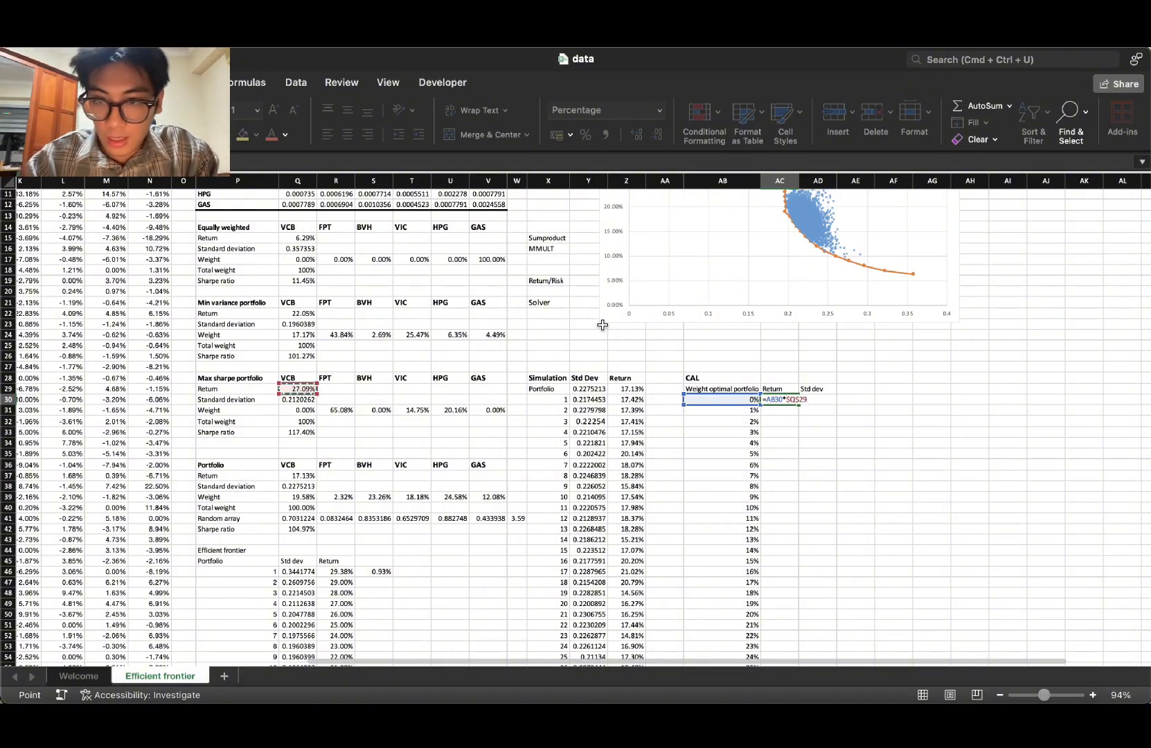
type("+")
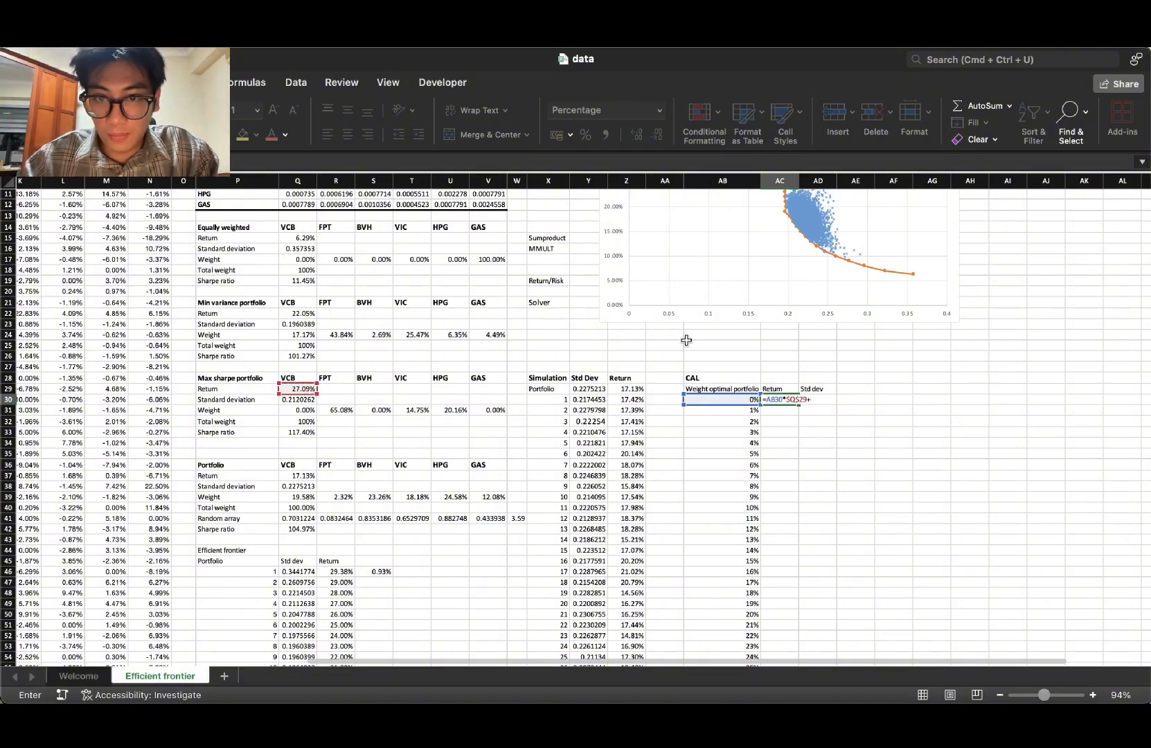
type("(1-")
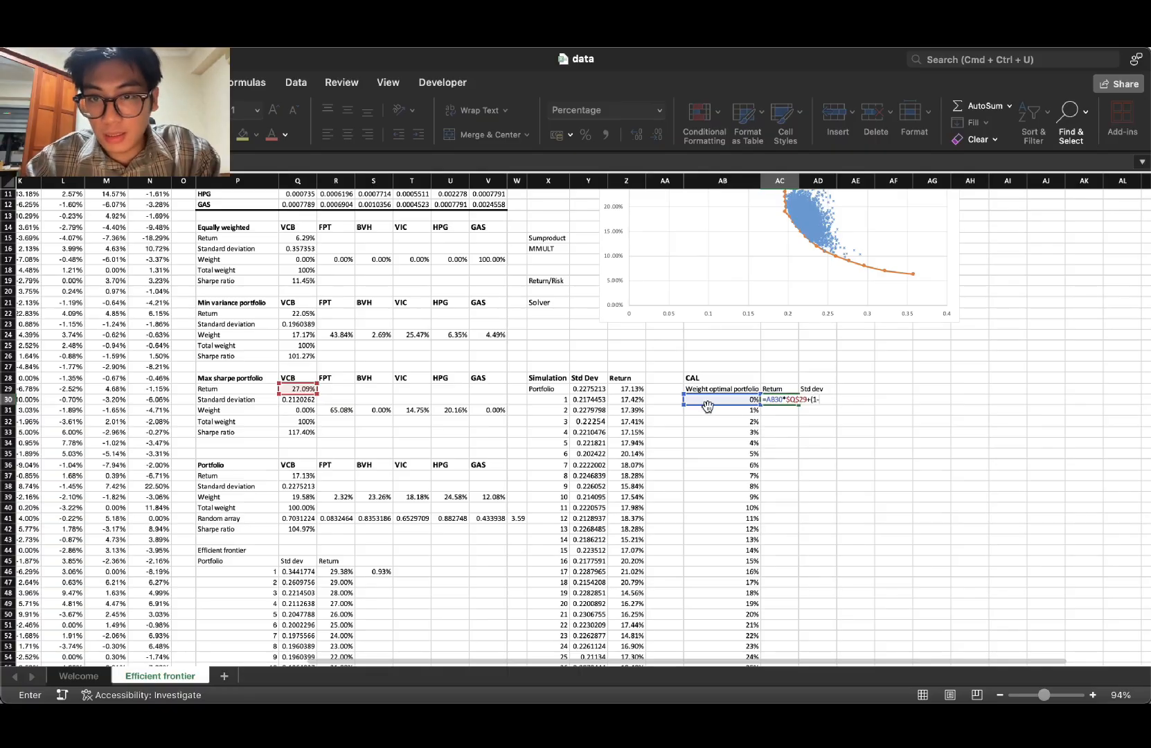
left_click(714, 401)
type(")*")
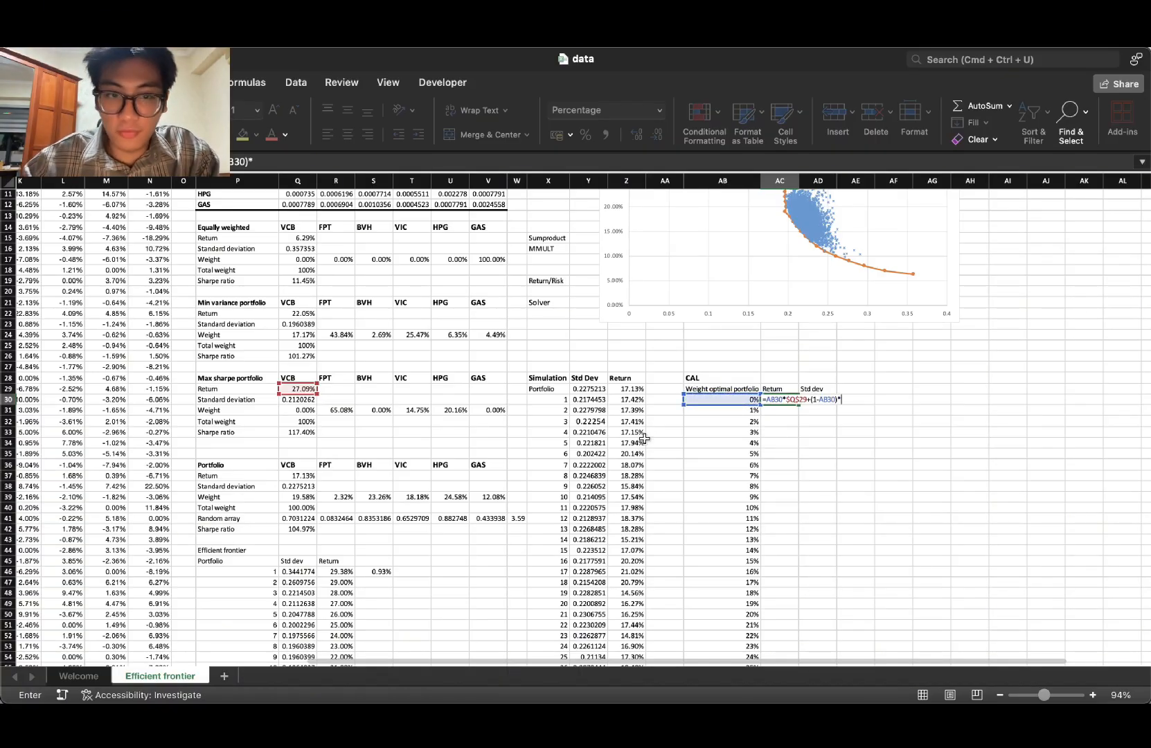
scroll(637, 439, "down", 9)
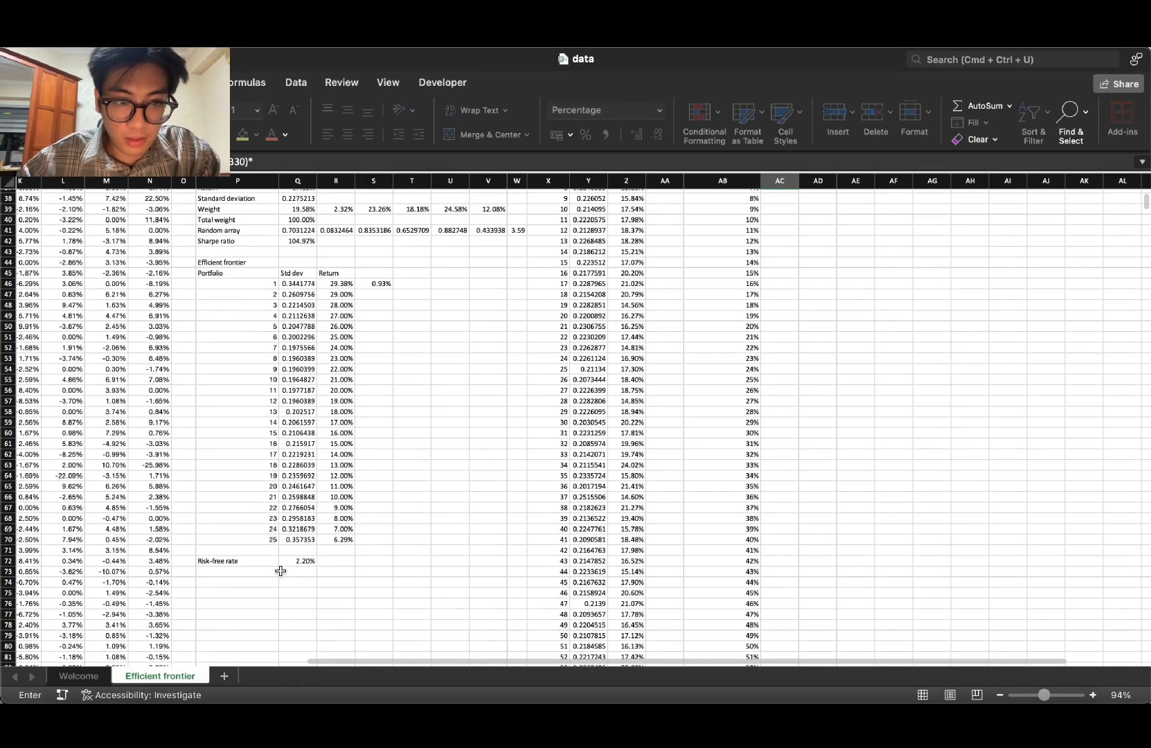
left_click(293, 561)
key("F4")
scroll(561, 456, "up", 12)
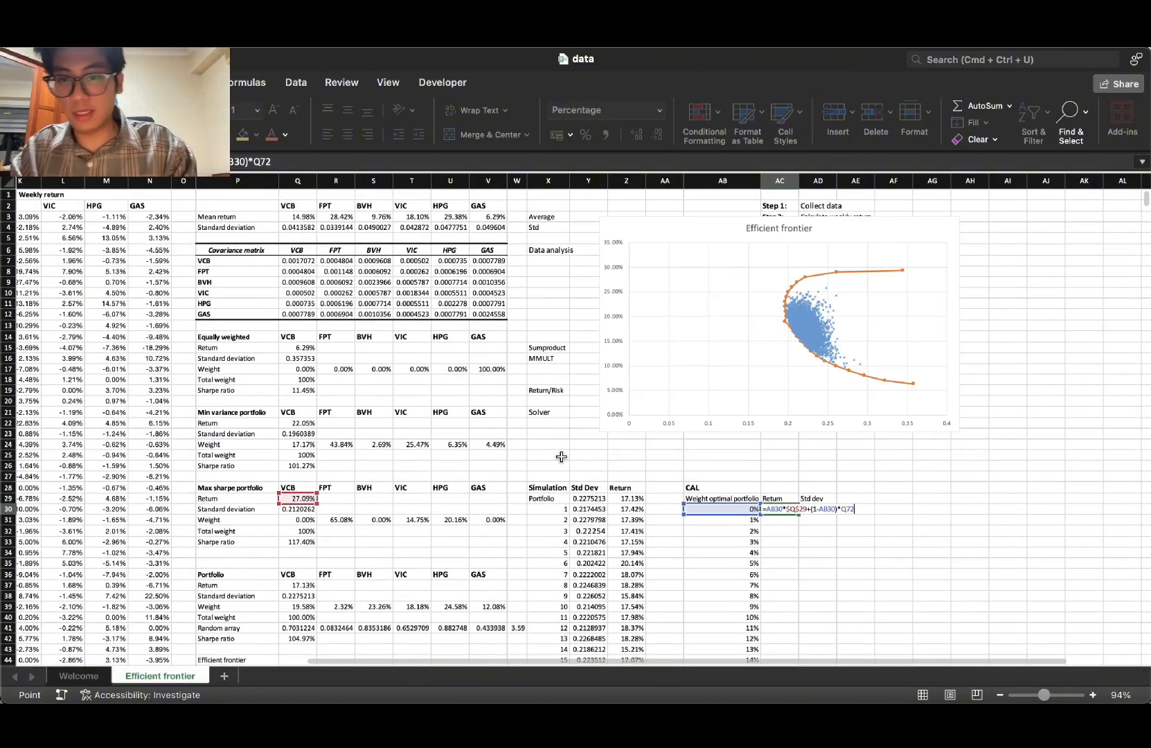
key("Return")
Step: Fill the AC30 return formula down the CAL table to the 100% weight row
scroll(850, 450, "down", 3)
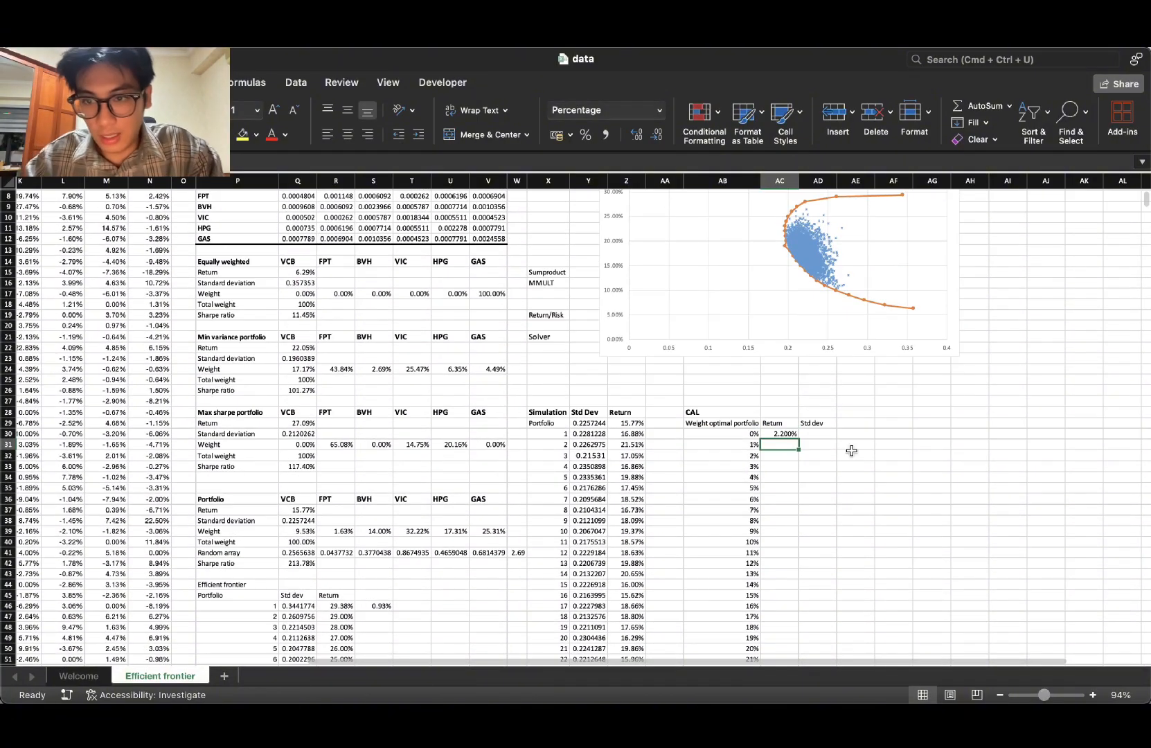
left_click(787, 399)
double_click(798, 403)
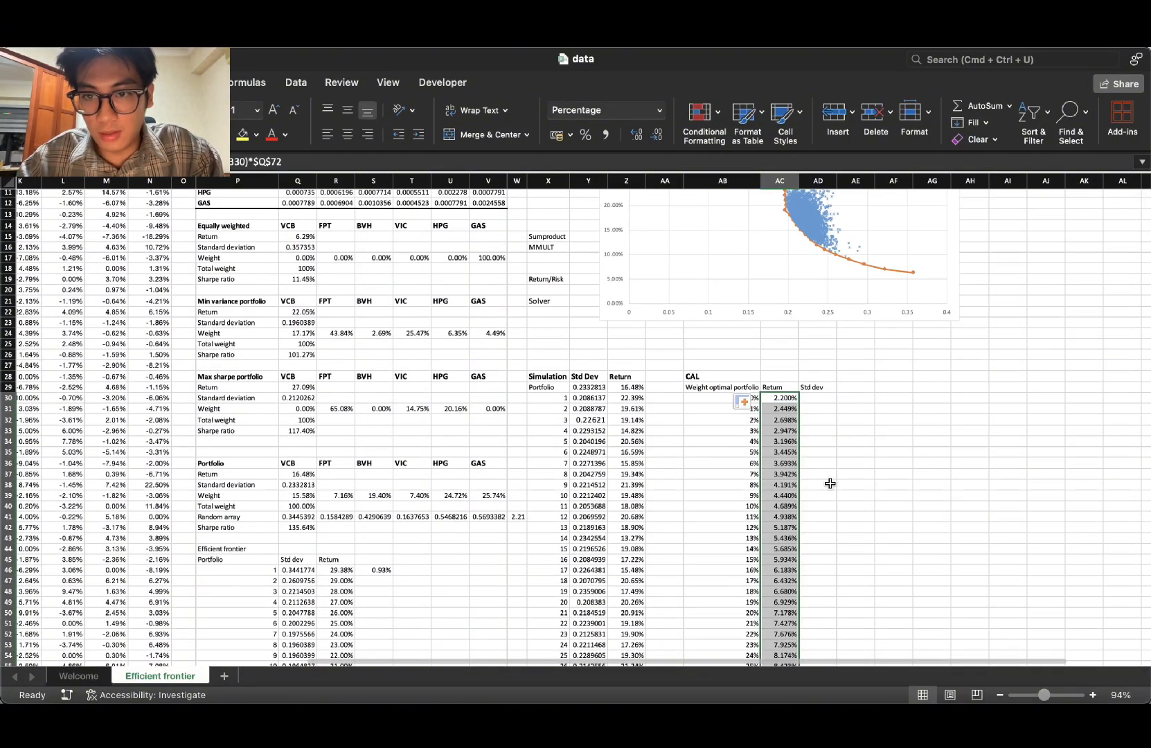
scroll(830, 478, "down", 18)
scroll(830, 478, "up", 18)
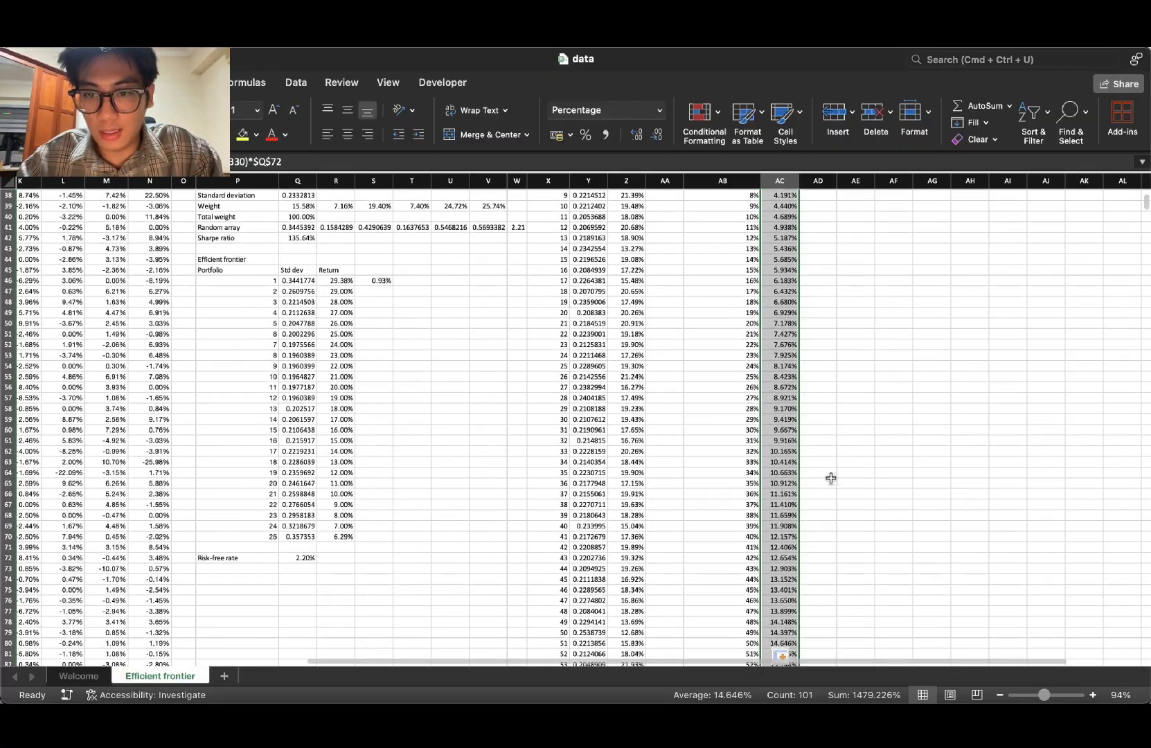
Step: Check the CAL return at 0% optimal portfolio weight against the risk-free rate in Q72
left_click(800, 362)
left_click(809, 428)
left_click(702, 451)
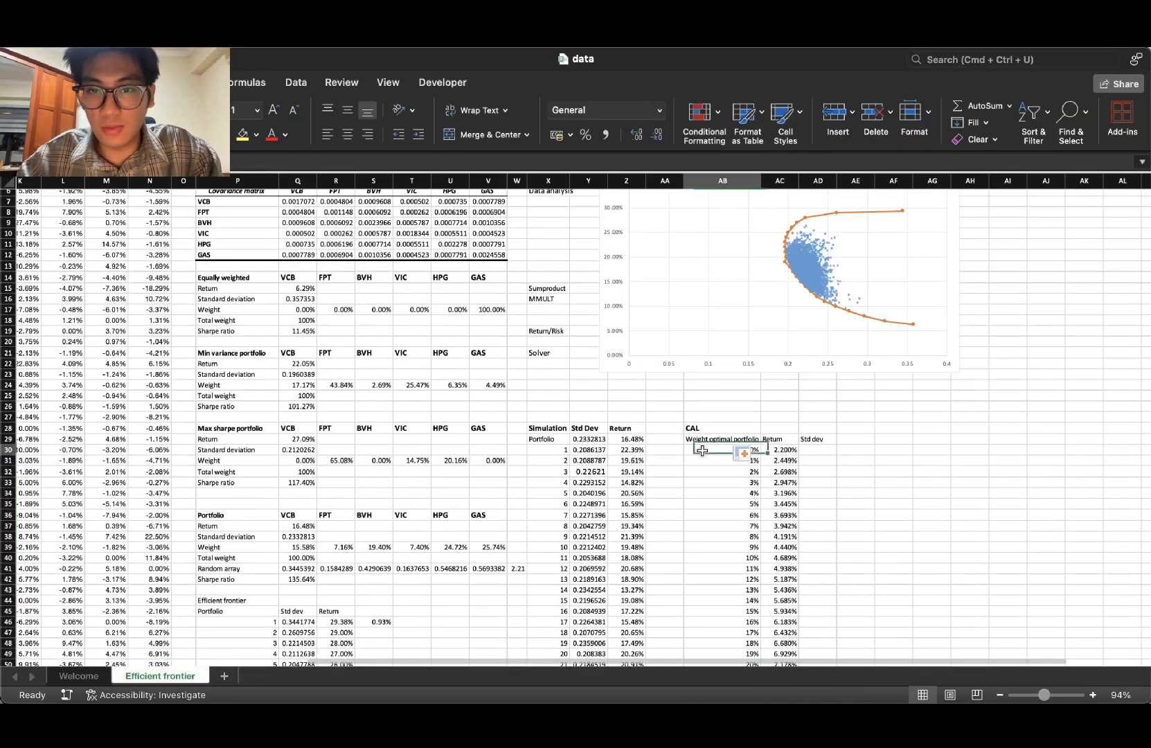
left_click_drag(747, 450, 781, 451)
left_click(888, 460)
left_click(786, 451)
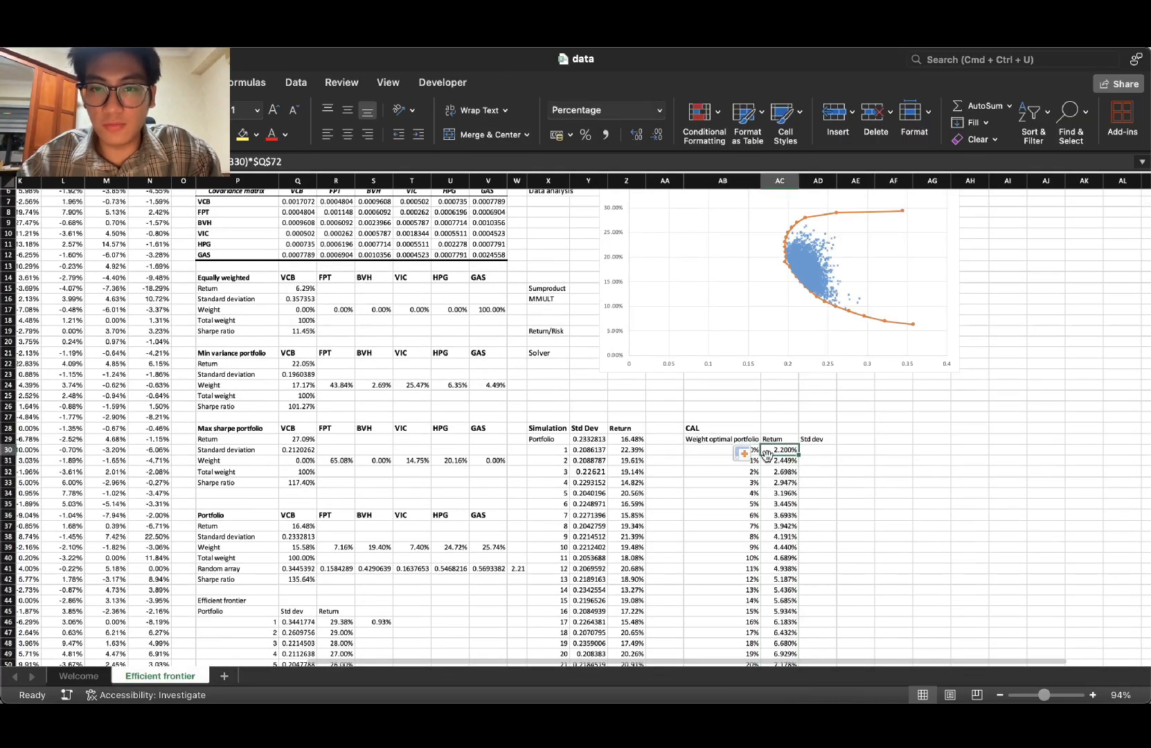
scroll(588, 482, "down", 4)
scroll(588, 482, "down", 5)
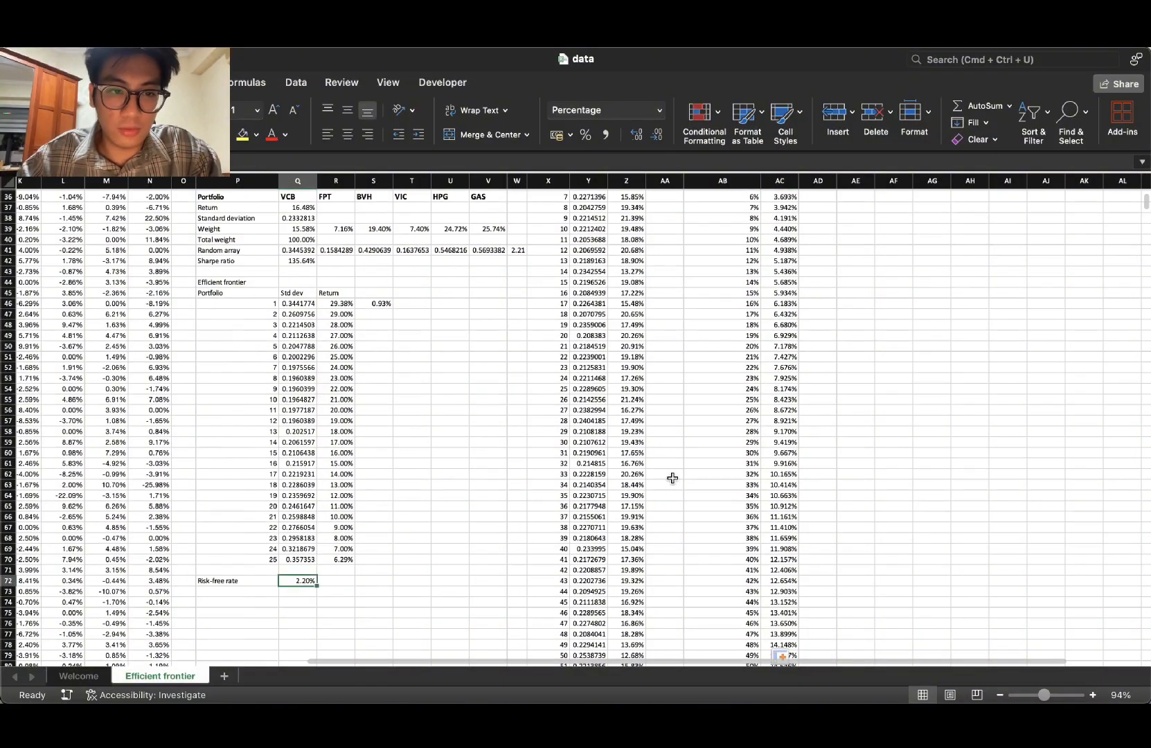
scroll(750, 462, "up", 6)
scroll(788, 450, "down", 9)
scroll(794, 456, "up", 4)
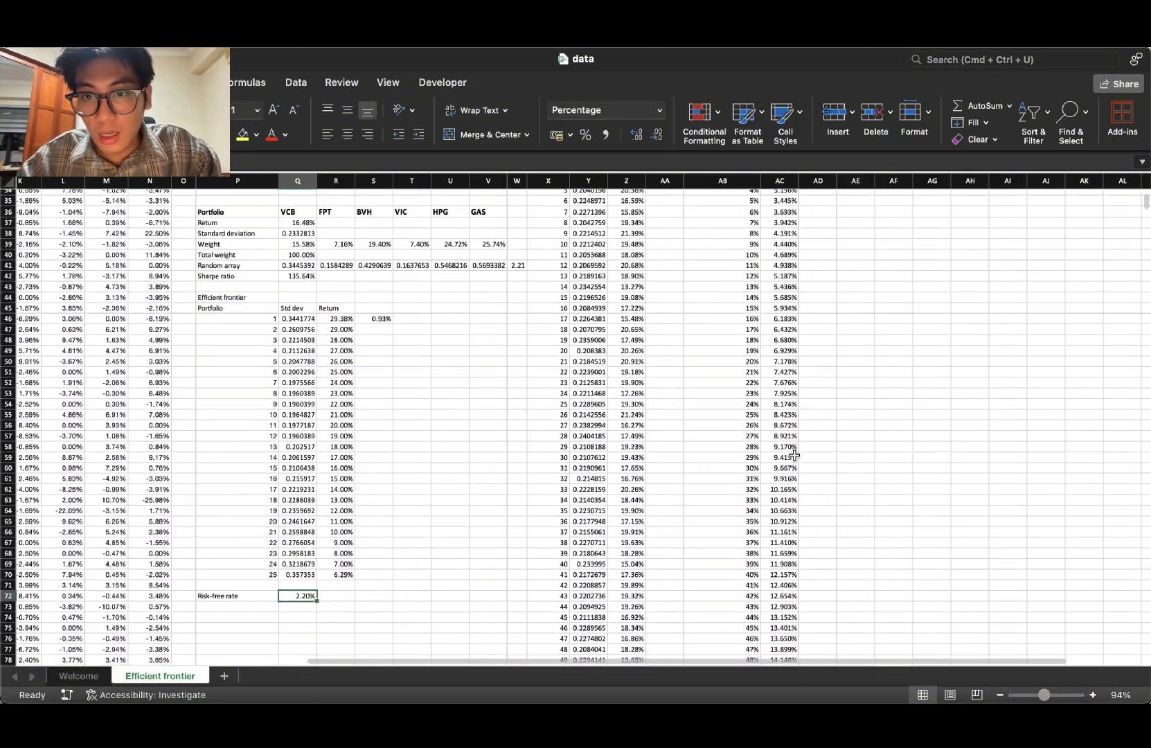
scroll(794, 455, "up", 7)
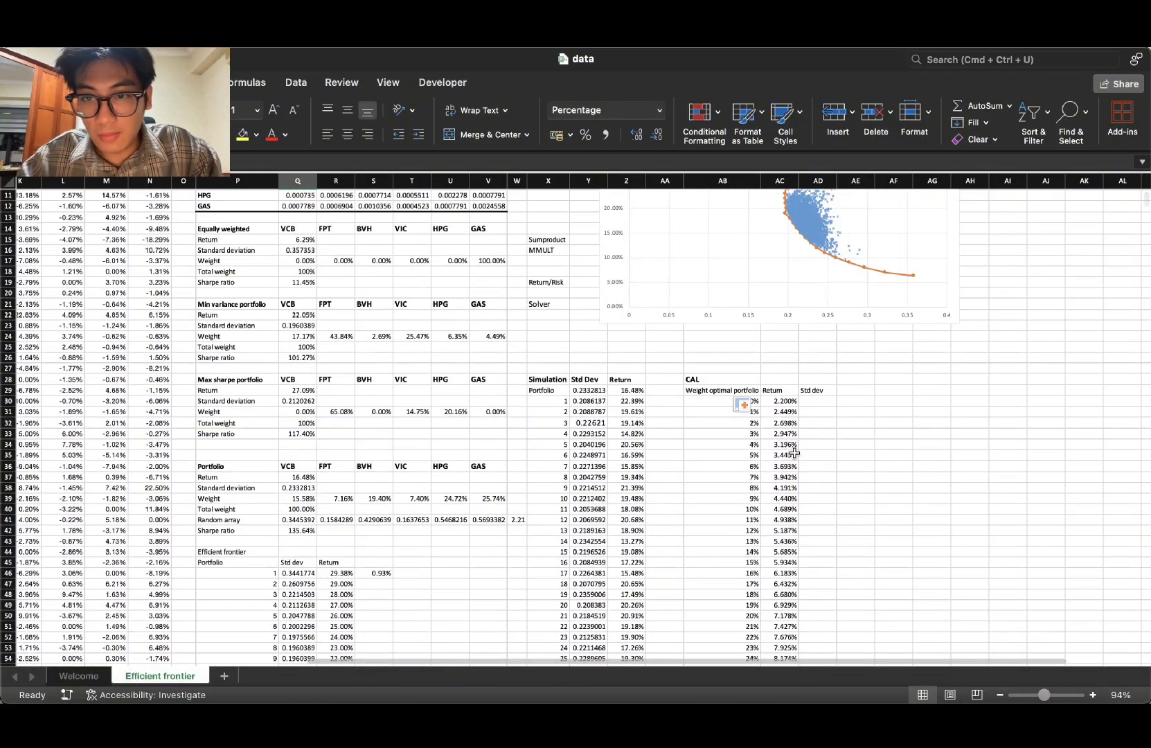
scroll(794, 453, "down", 6)
scroll(794, 453, "up", 9)
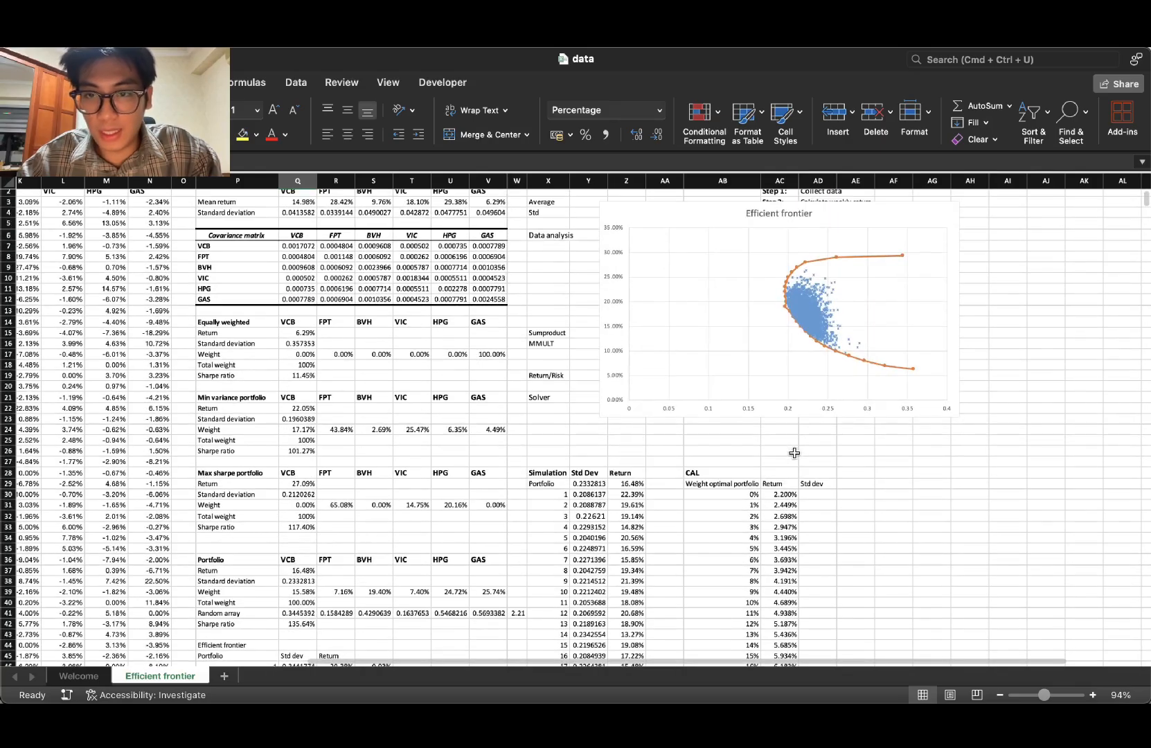
Step: Examine the CAL return at 100% optimal portfolio weight and compare it with the returns at the table's start
left_click(794, 453)
scroll(807, 478, "down", 12)
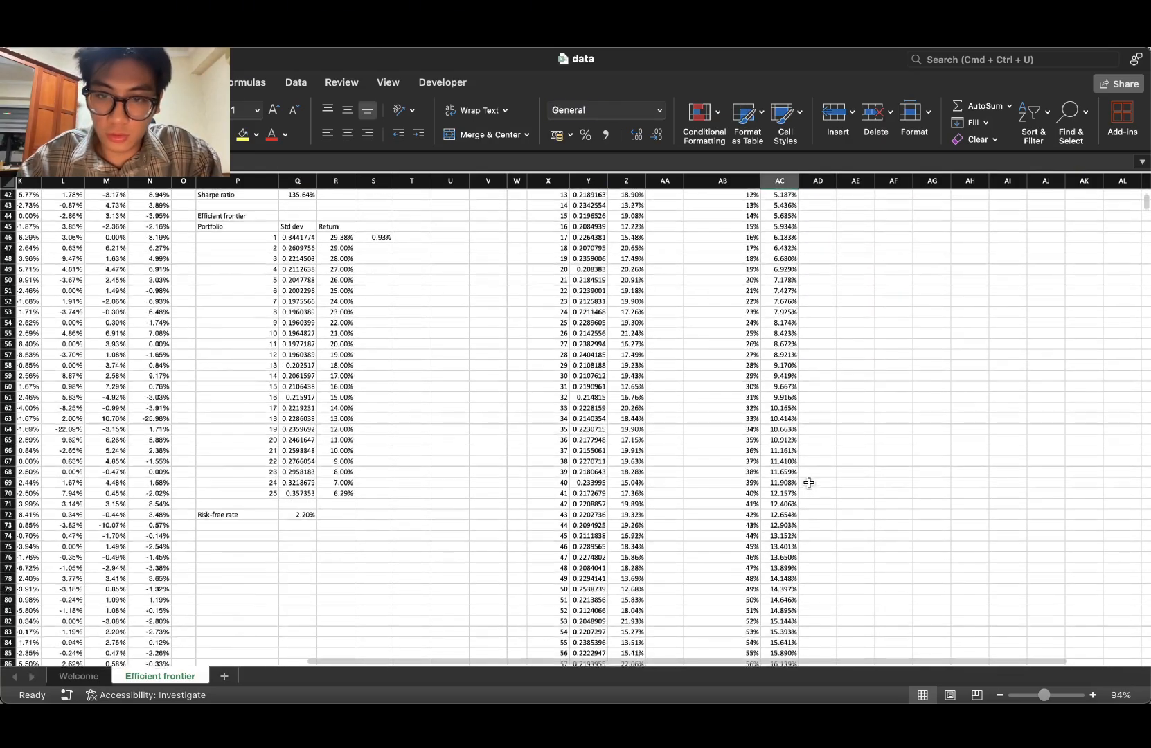
scroll(809, 482, "down", 20)
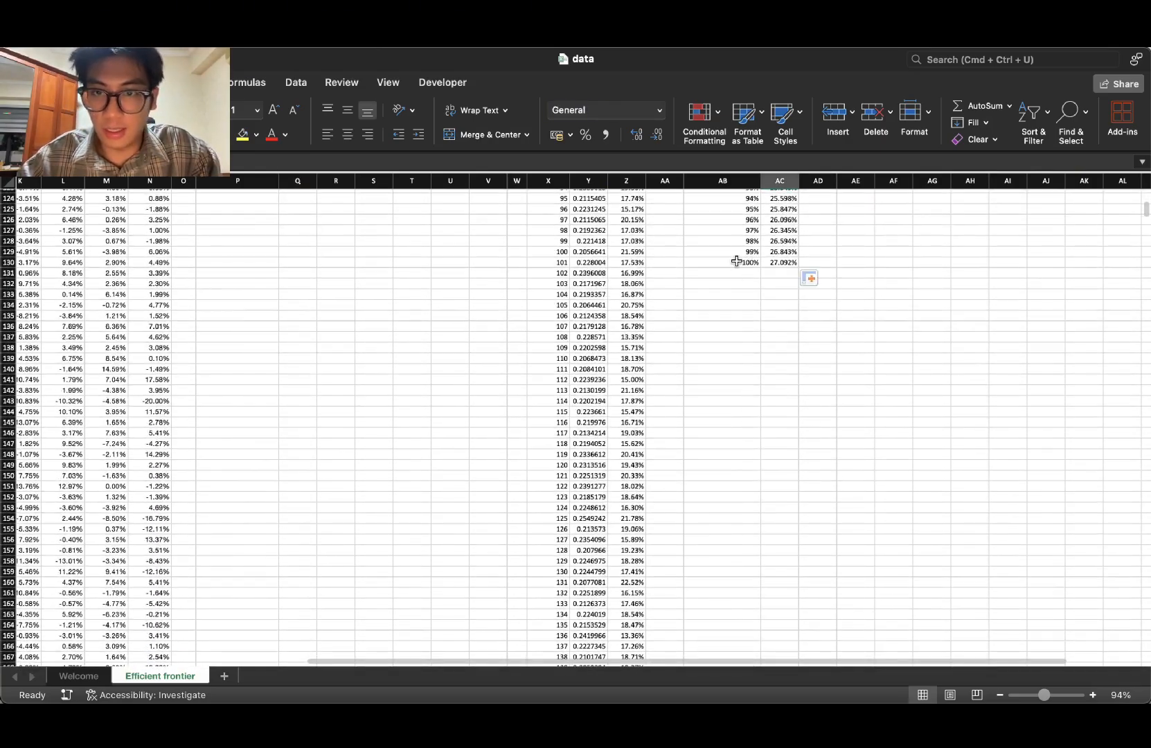
left_click(736, 261)
scroll(793, 367, "up", 16)
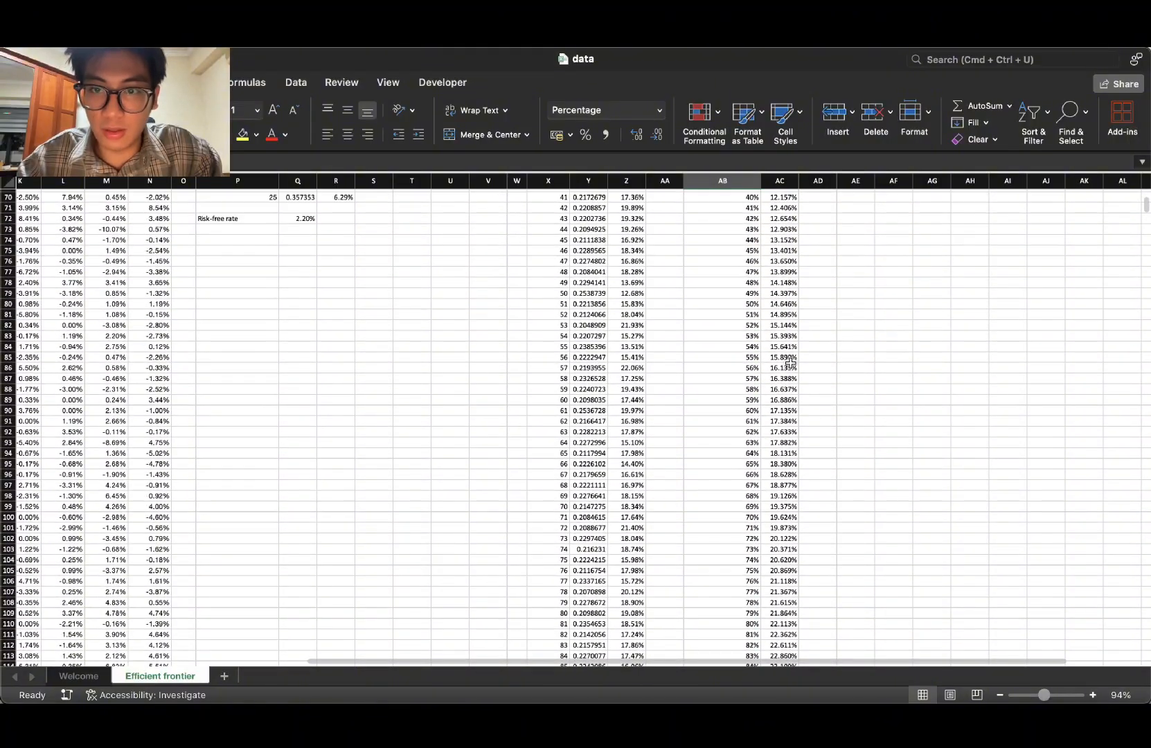
scroll(790, 362, "up", 16)
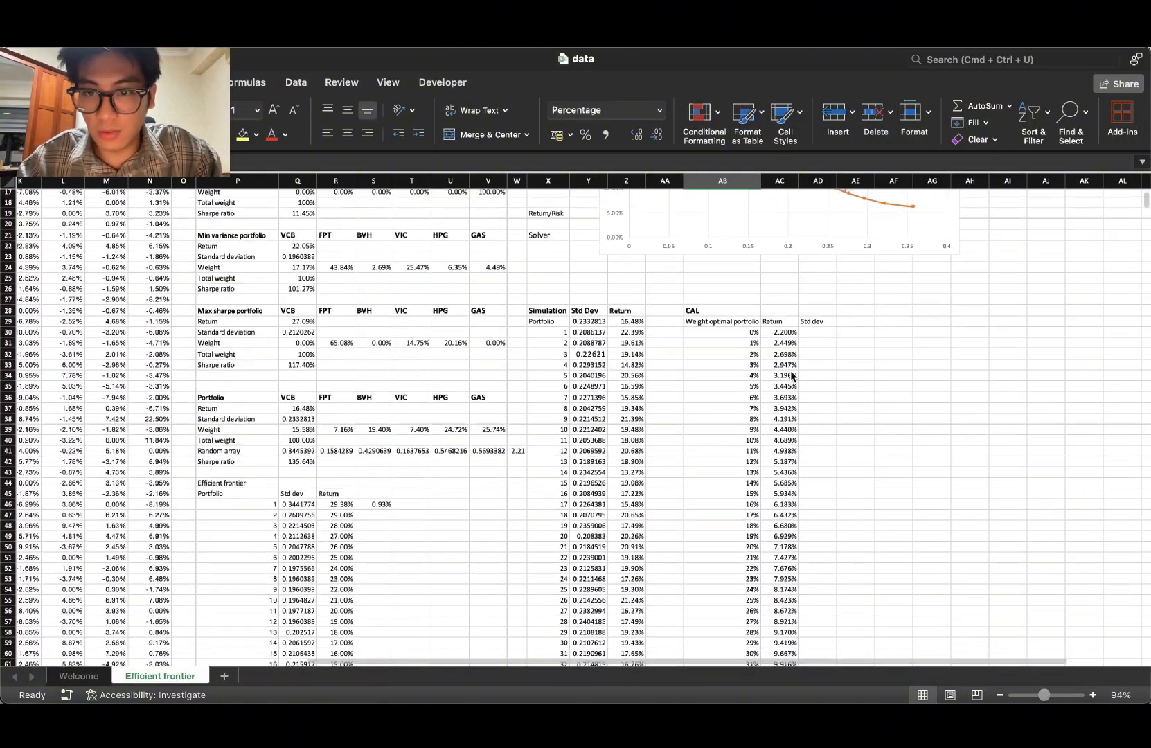
scroll(791, 376, "down", 1)
left_click_drag(817, 261, 818, 402)
left_click(788, 358)
left_click(788, 315)
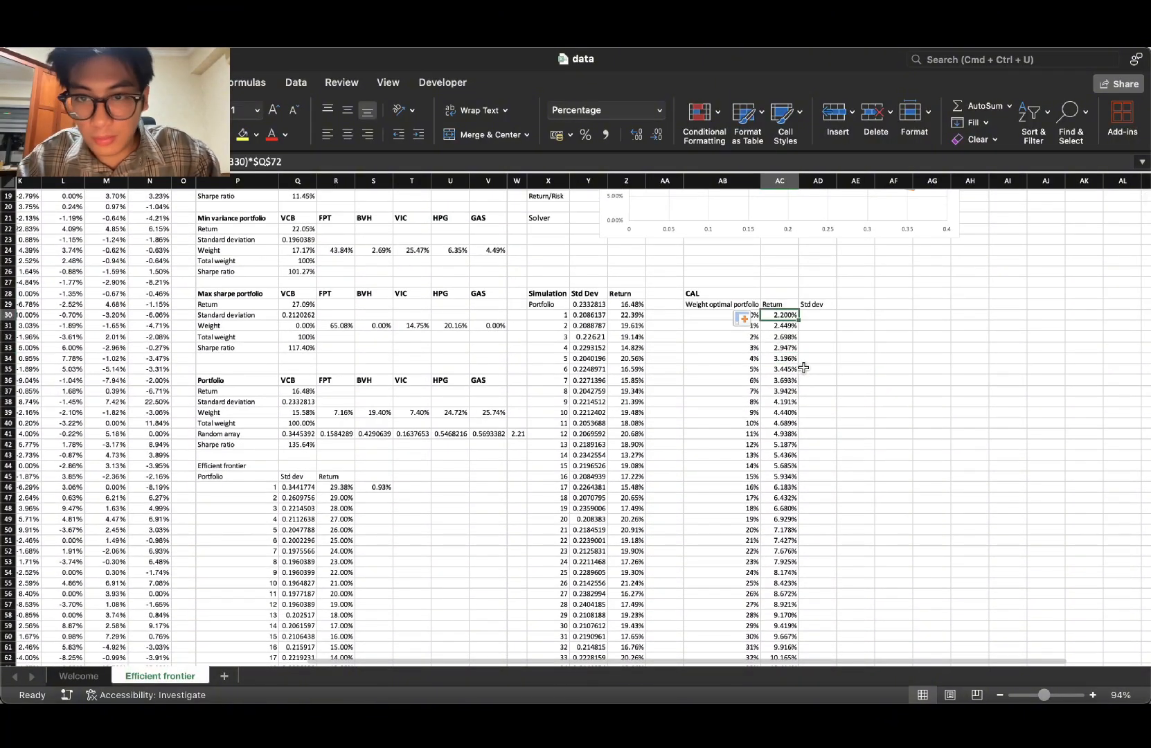
Step: Calculate the first CAL standard deviation in AD30 as the weight in AB30 multiplied by the max Sharpe standard deviation in Q30
left_click(858, 357)
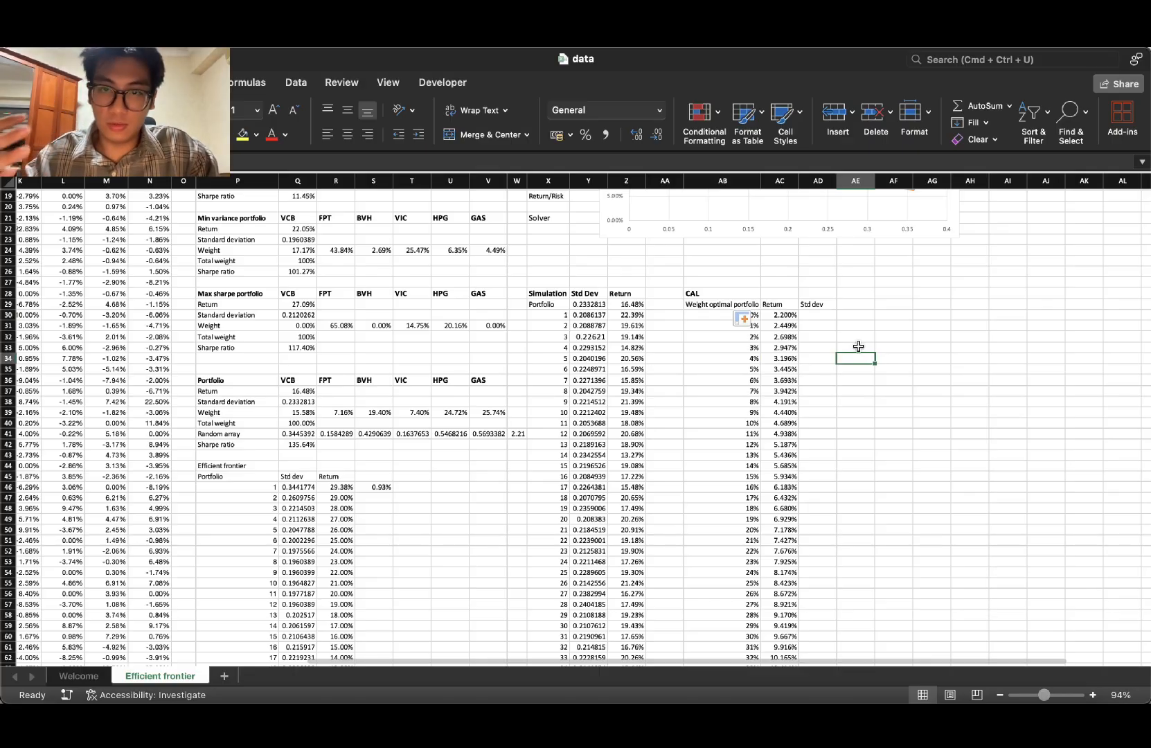
scroll(857, 346, "up", 6)
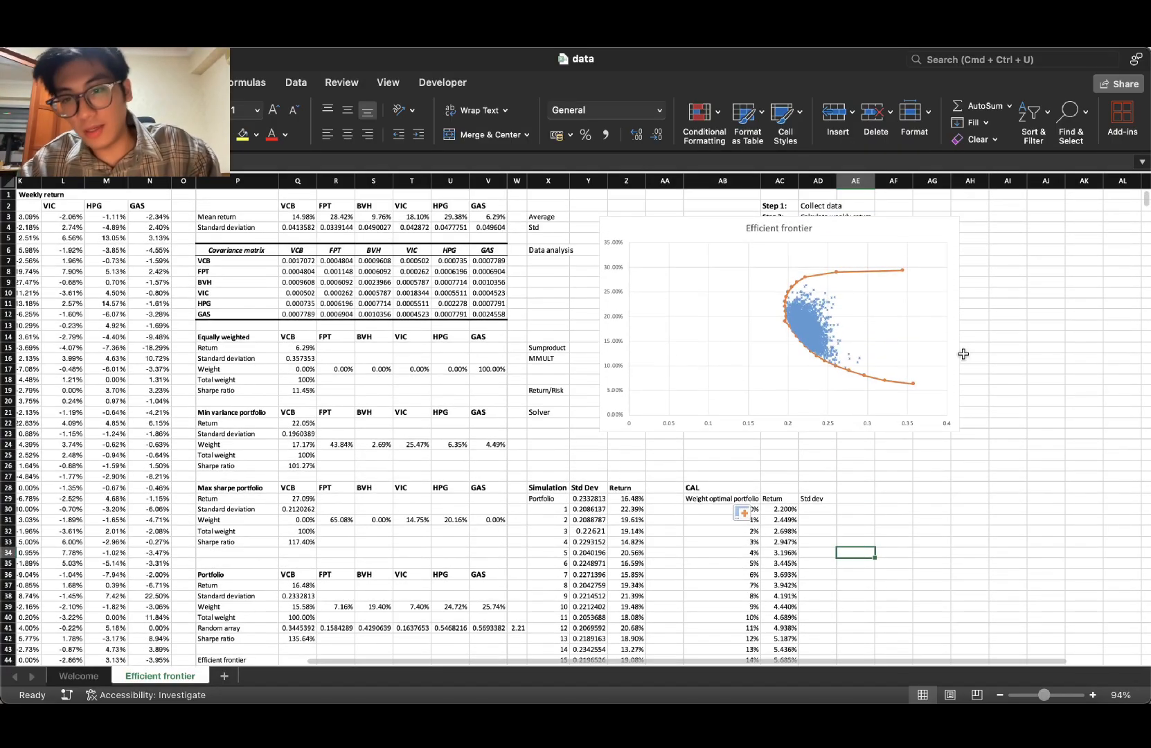
left_click(832, 510)
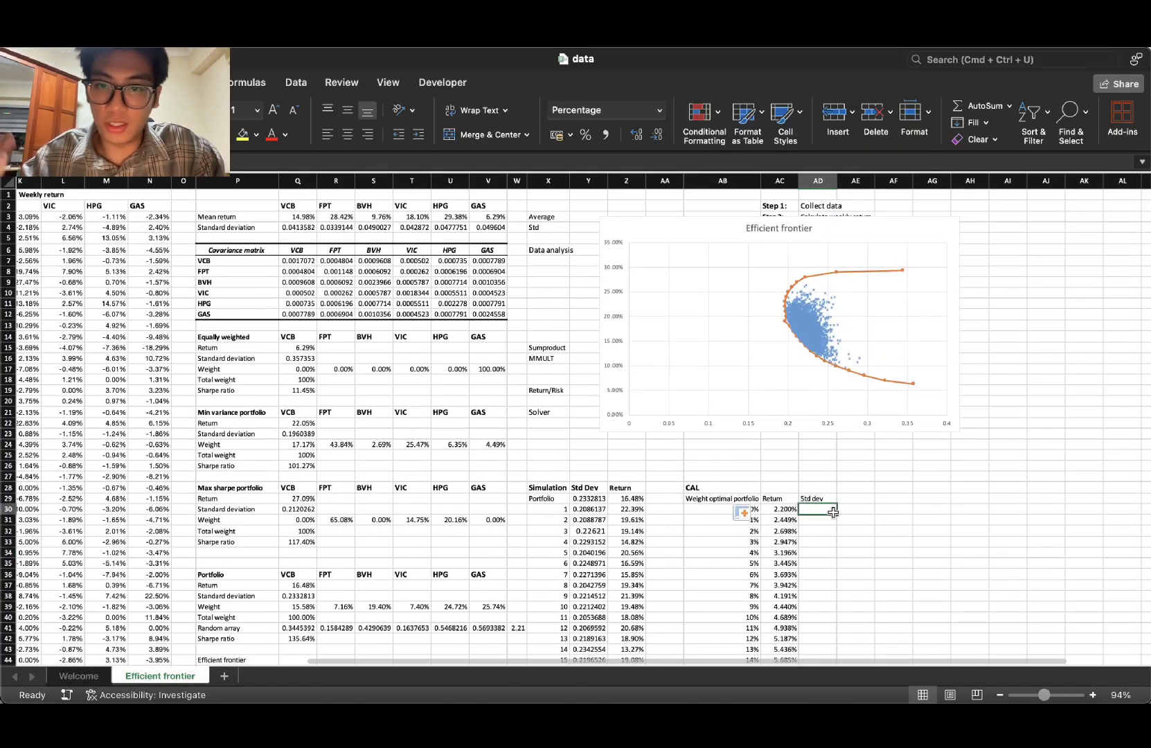
scroll(832, 511, "down", 3)
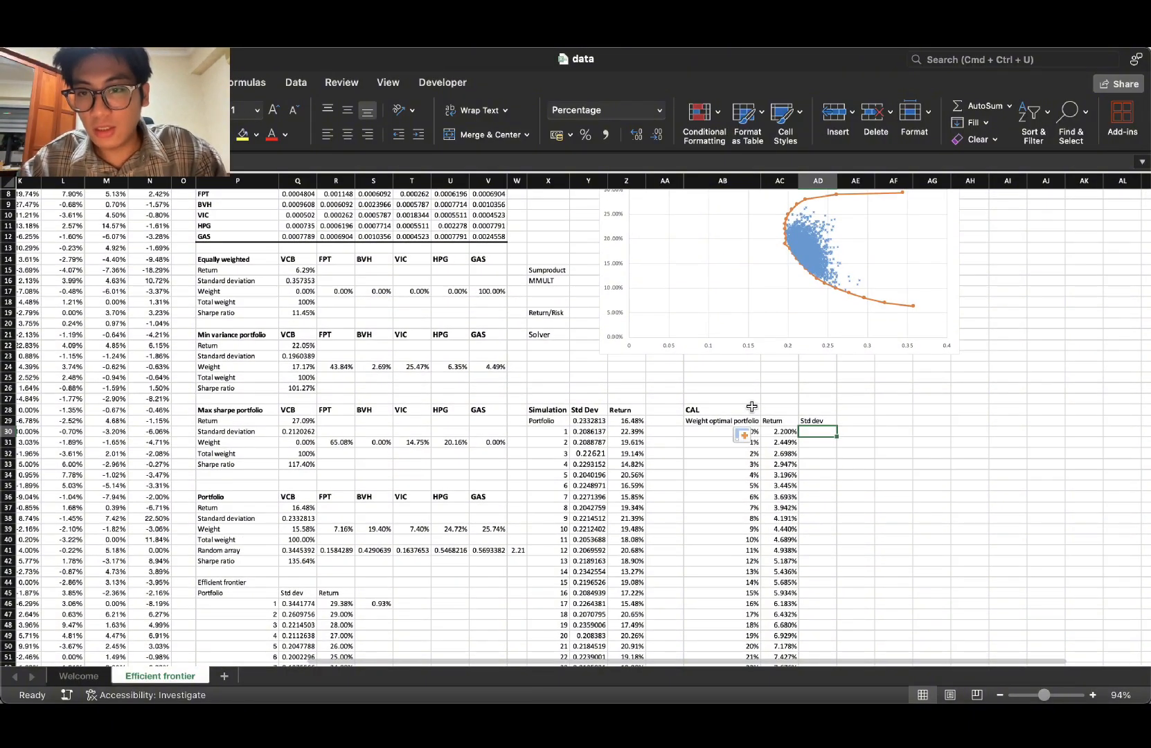
type("=")
left_click(742, 431)
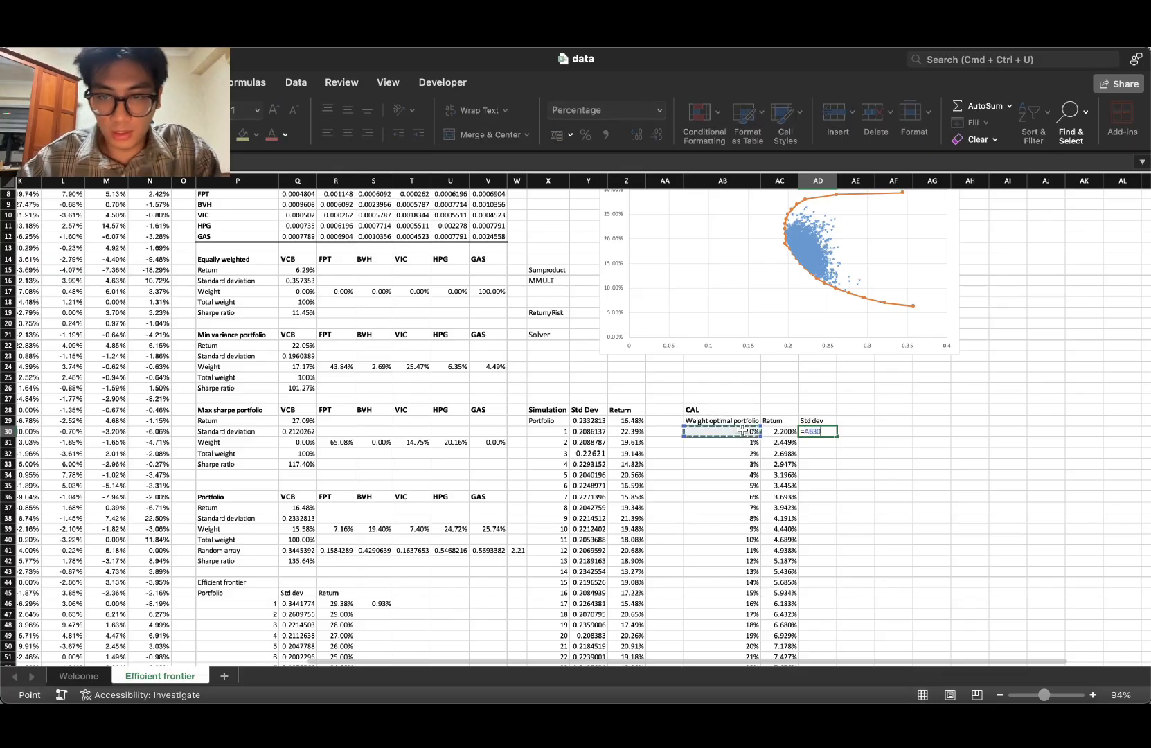
type("*")
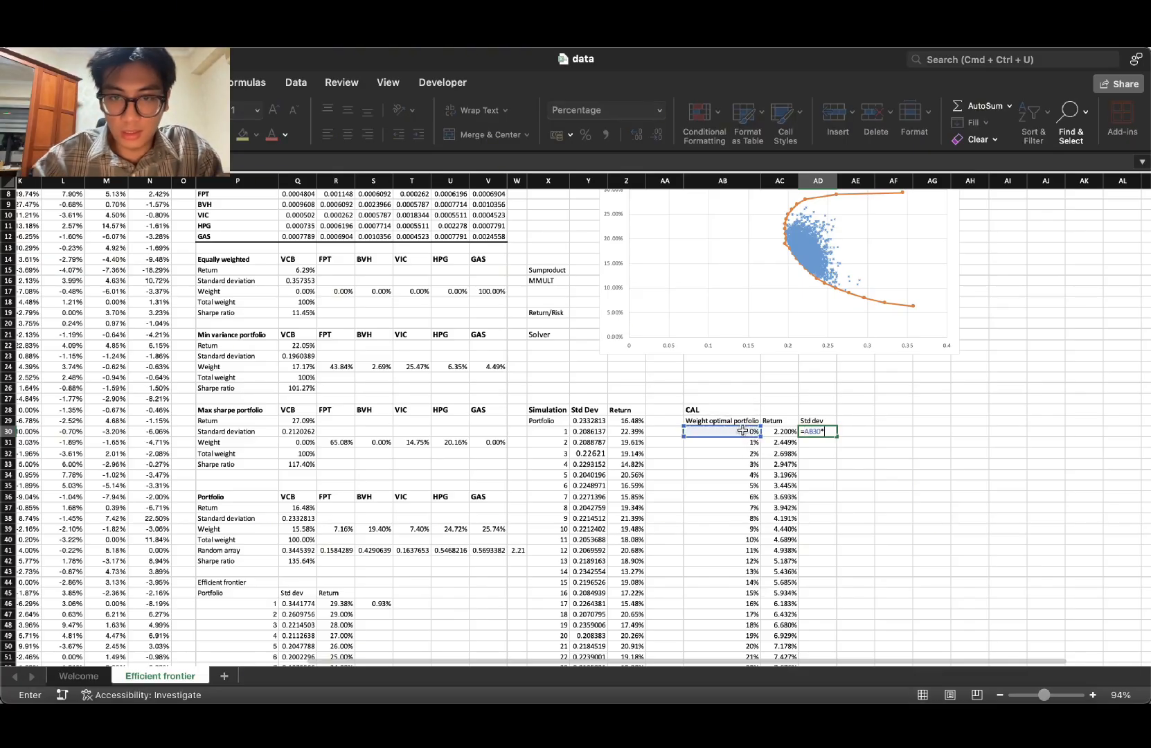
left_click(298, 430)
key("Return")
Step: Make the Q30 reference in the AD30 standard deviation formula absolute
left_click_drag(806, 437, 807, 433)
left_click(548, 313)
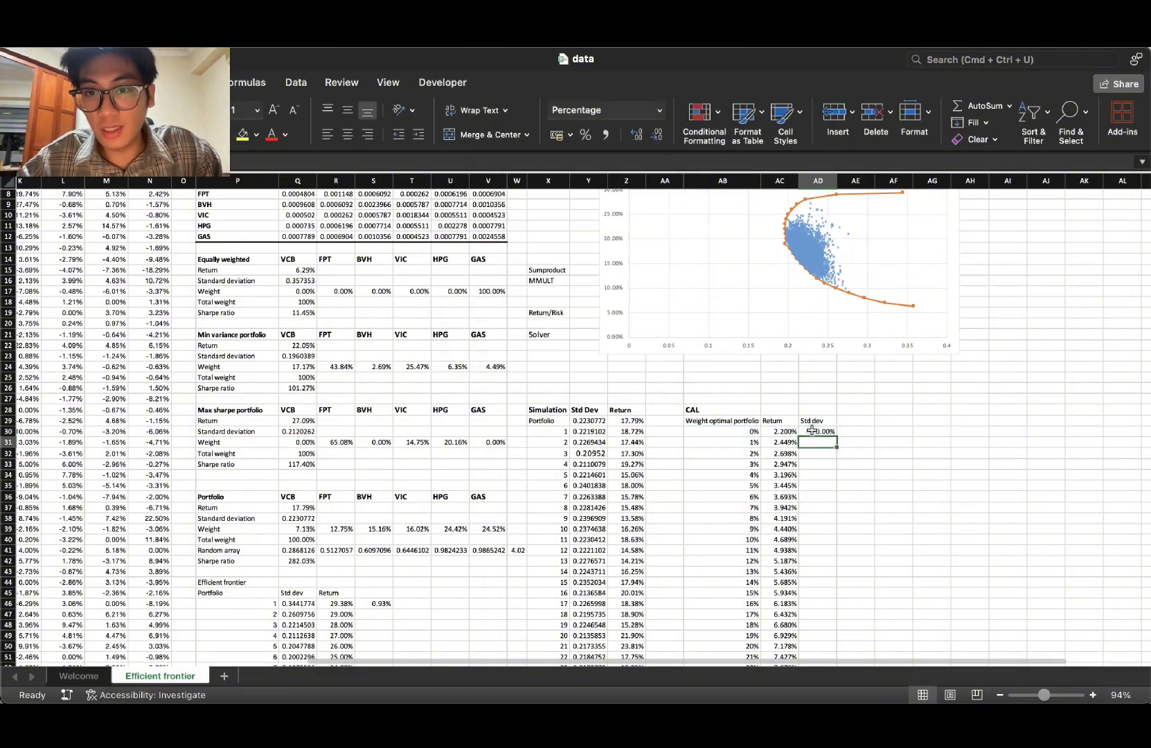
key("F2")
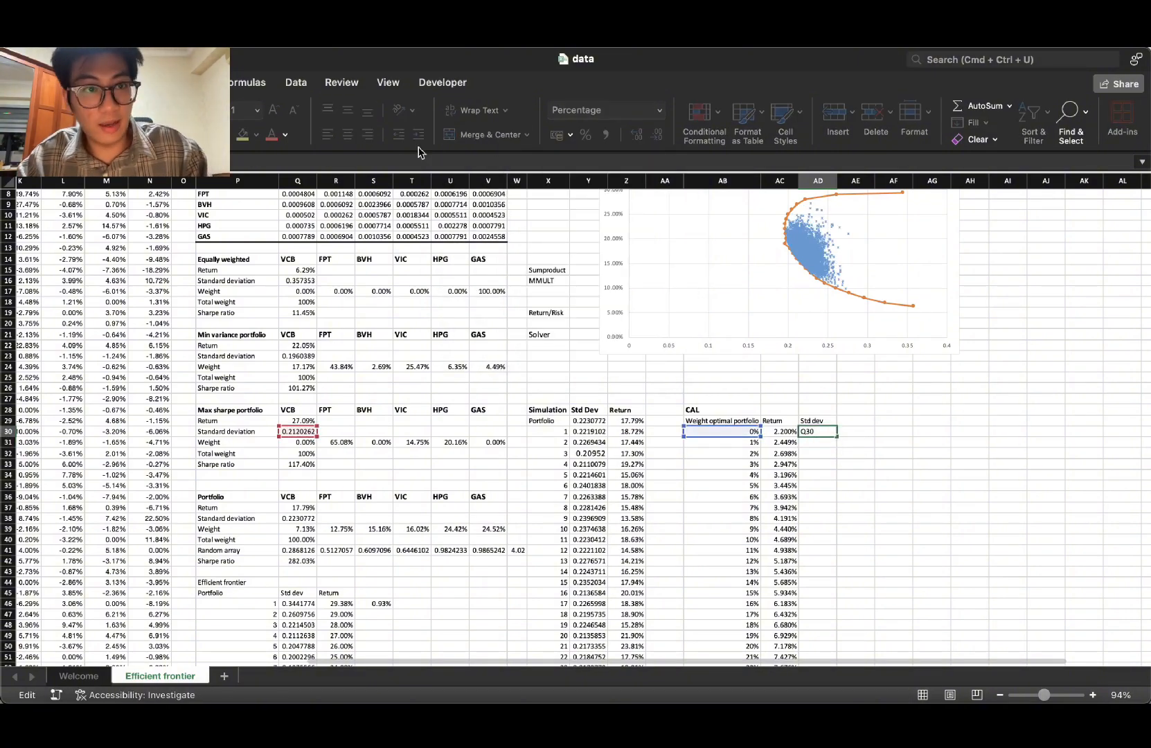
key("Return")
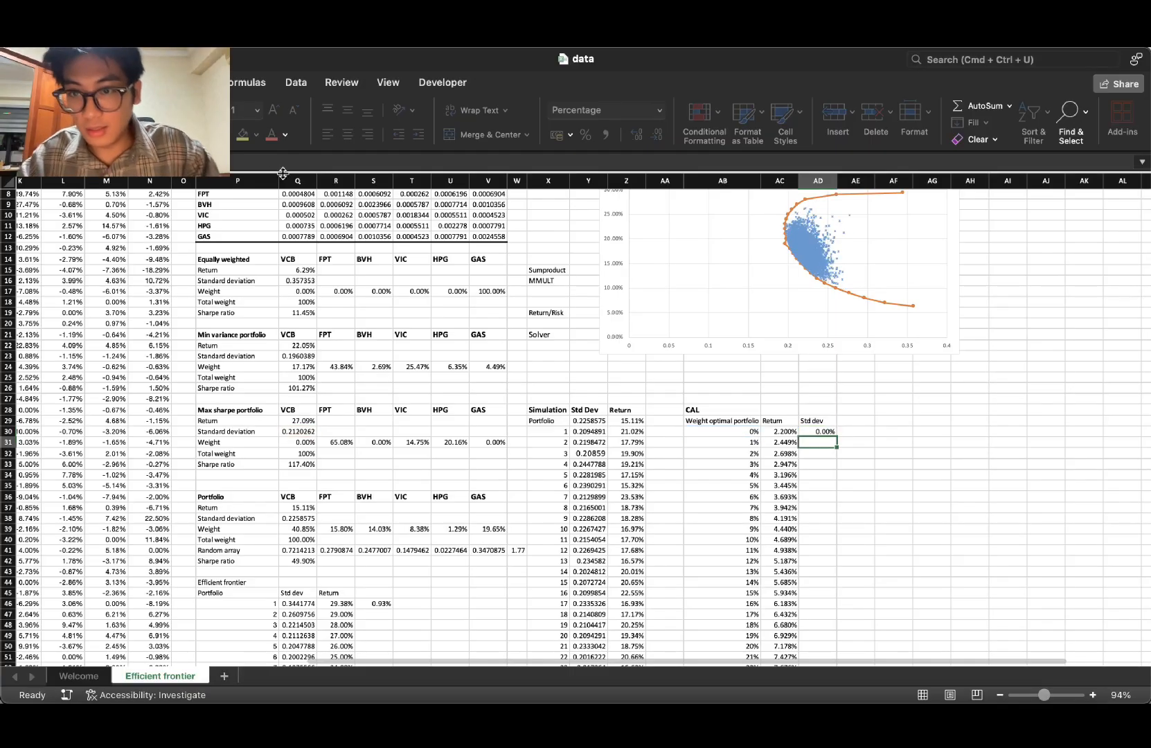
Step: Fill the AD30 standard deviation formula down the CAL table to the 100% weight row
left_click(822, 430)
double_click(834, 435)
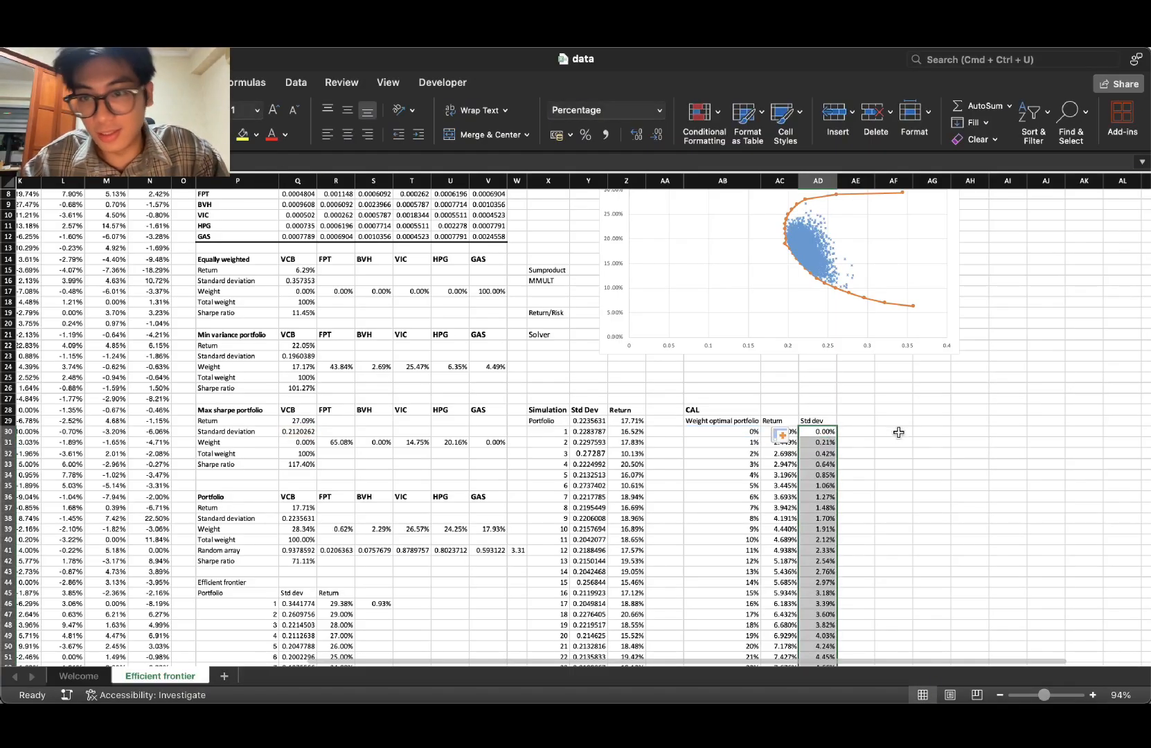
scroll(885, 451, "down", 4)
scroll(885, 451, "down", 5)
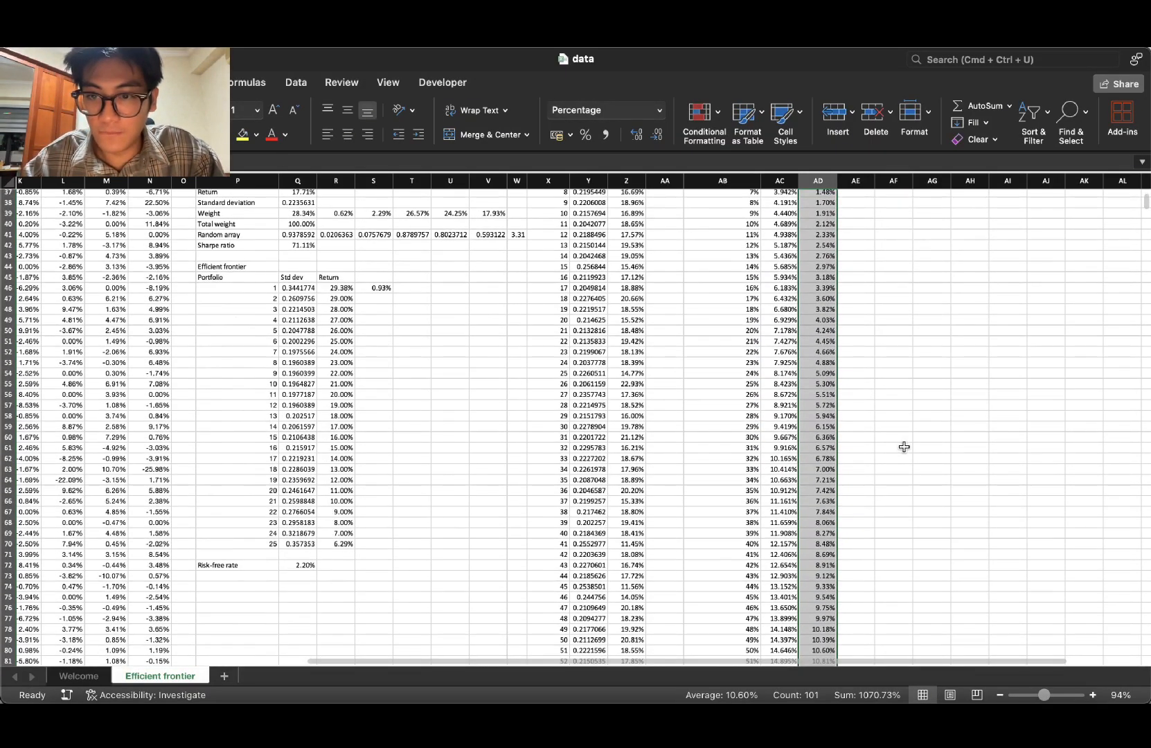
scroll(901, 447, "up", 8)
left_click(903, 446)
scroll(900, 443, "up", 5)
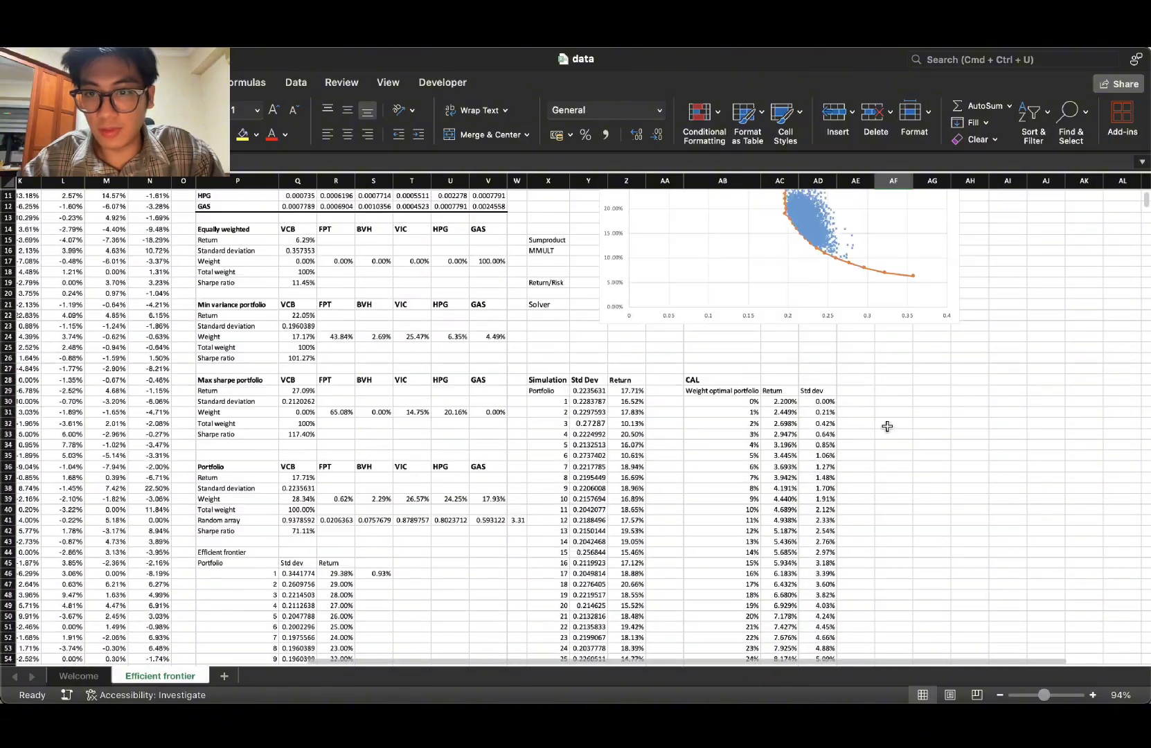
Step: Add a third series to the Efficient frontier chart with the CAL standard deviations AD30:AD130 as X values
right_click(718, 272)
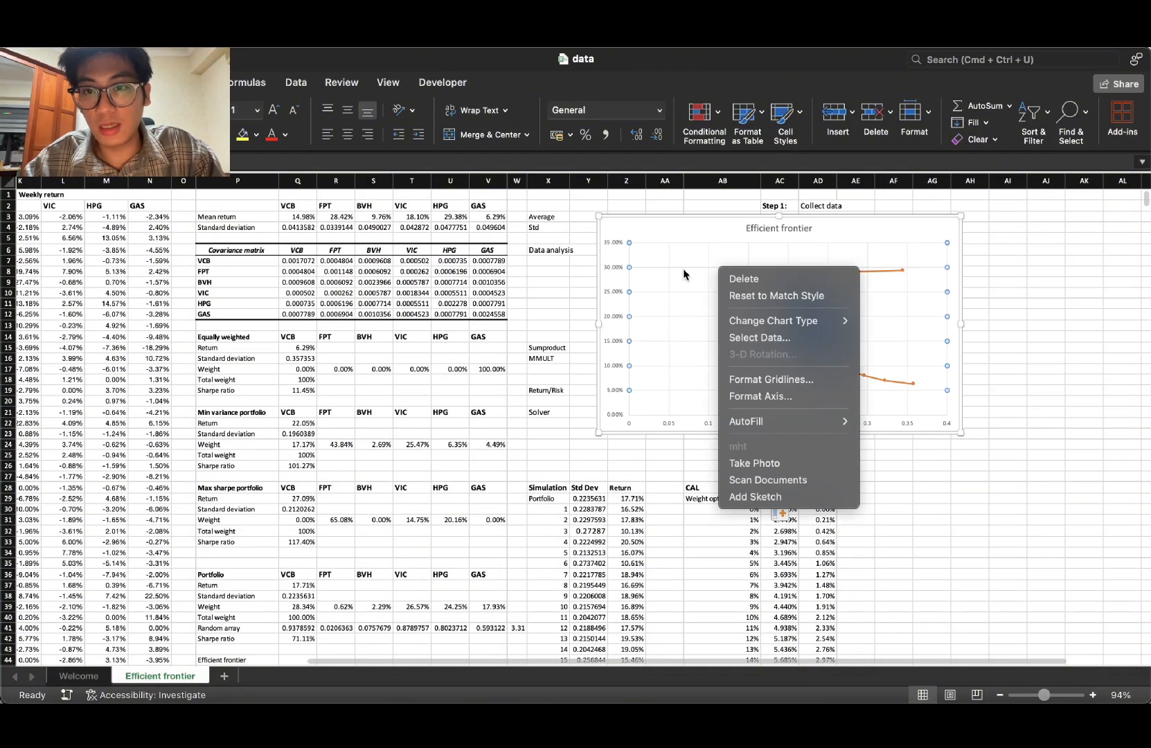
left_click(728, 340)
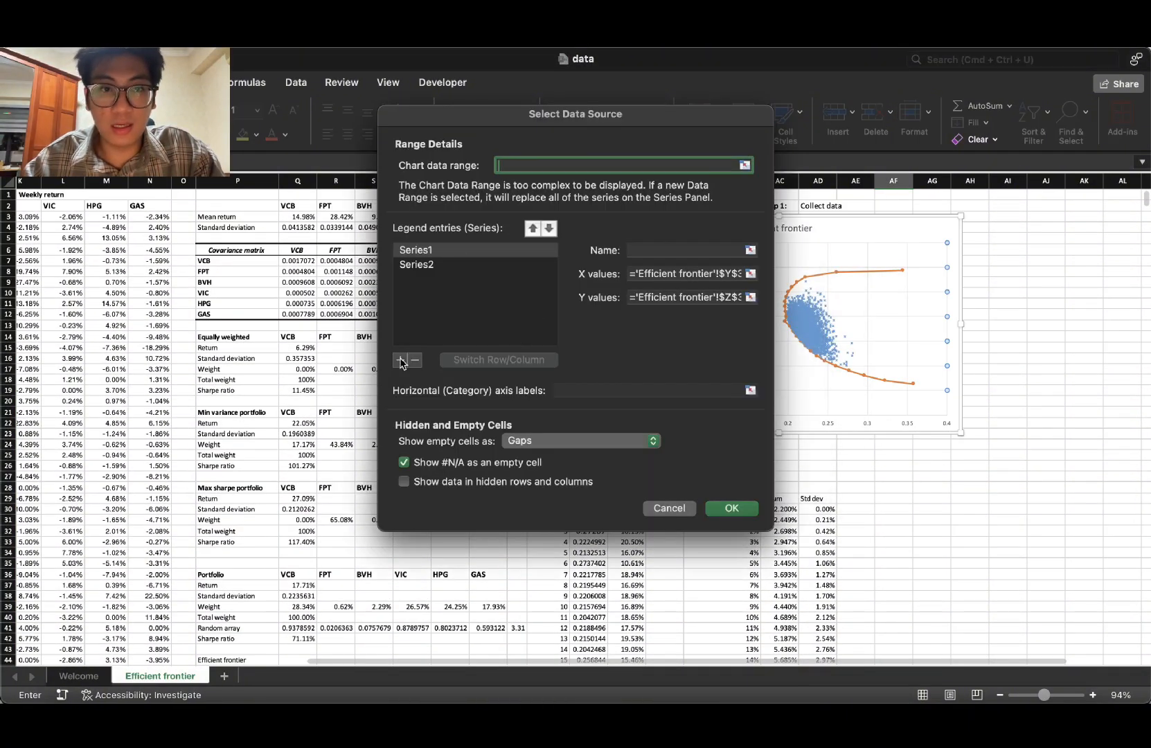
left_click(401, 359)
left_click(668, 276)
left_click_drag(692, 118, 642, 104)
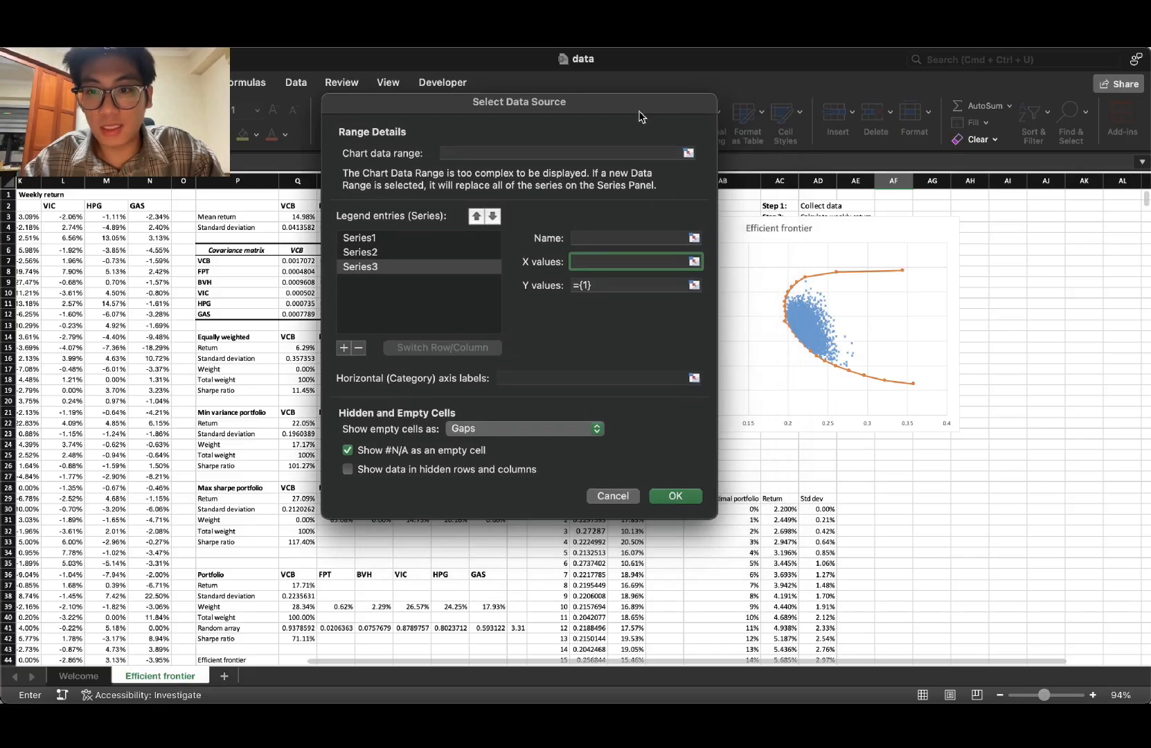
left_click(821, 509)
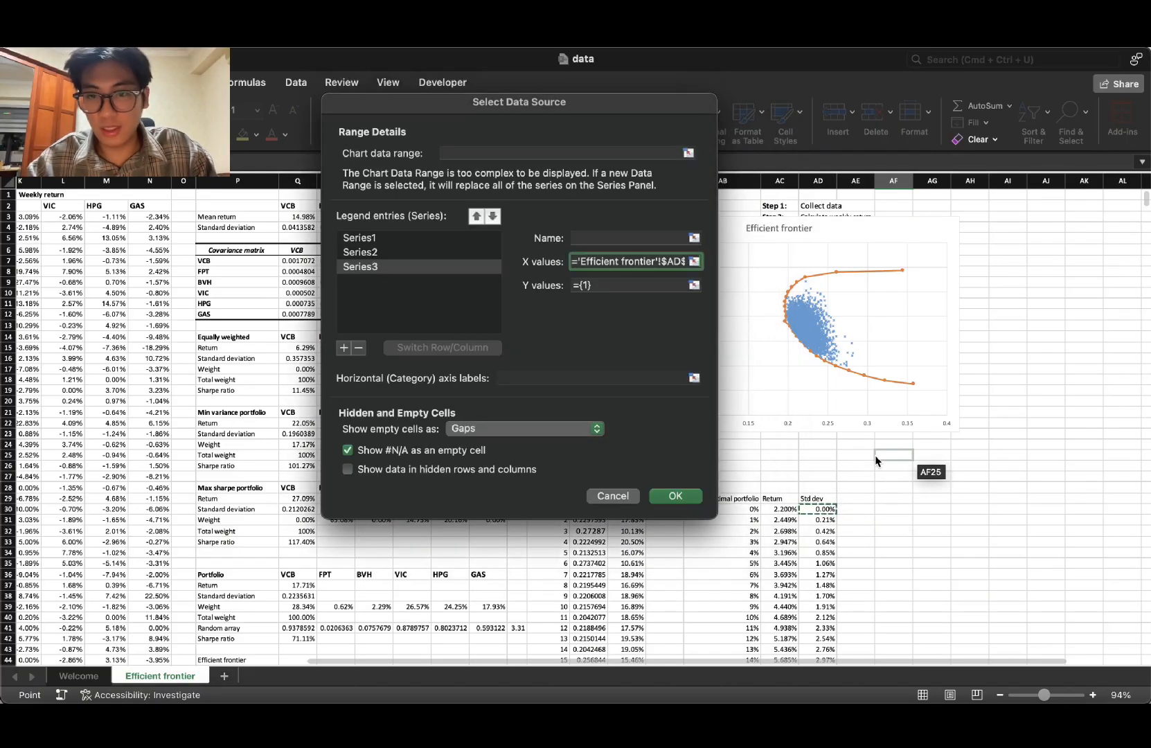
key("shift+Up")
key("Down")
key("Up")
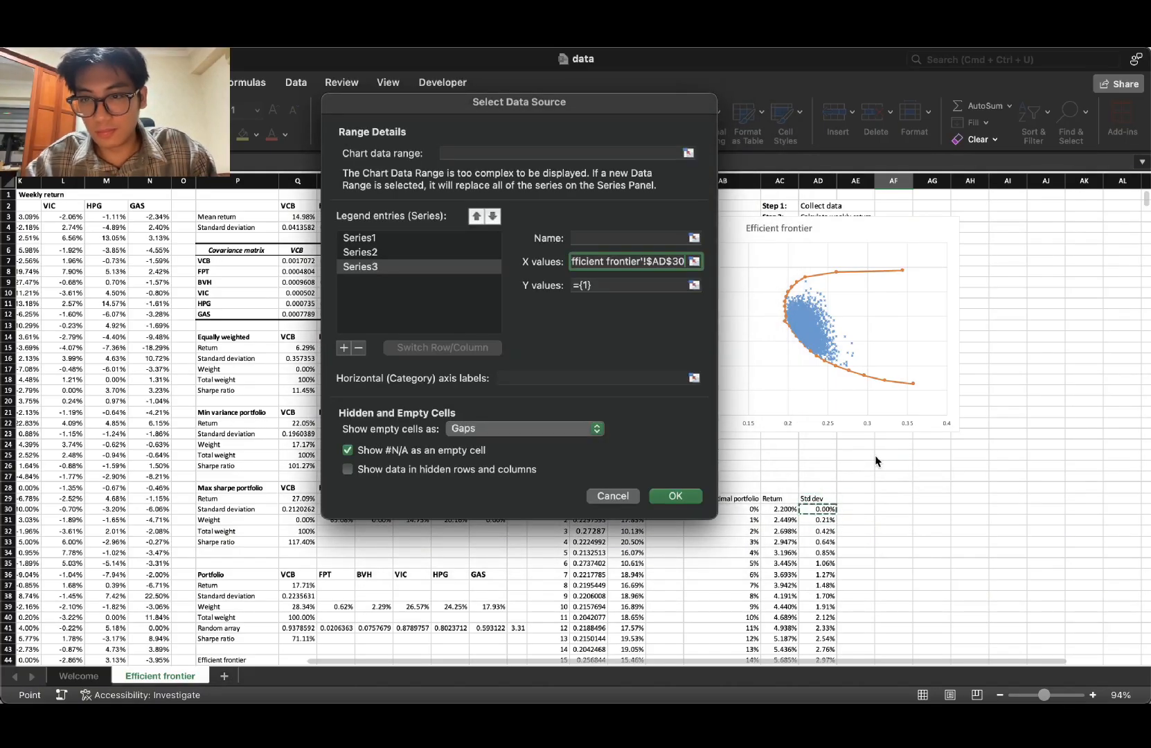
key("shift+super+Down")
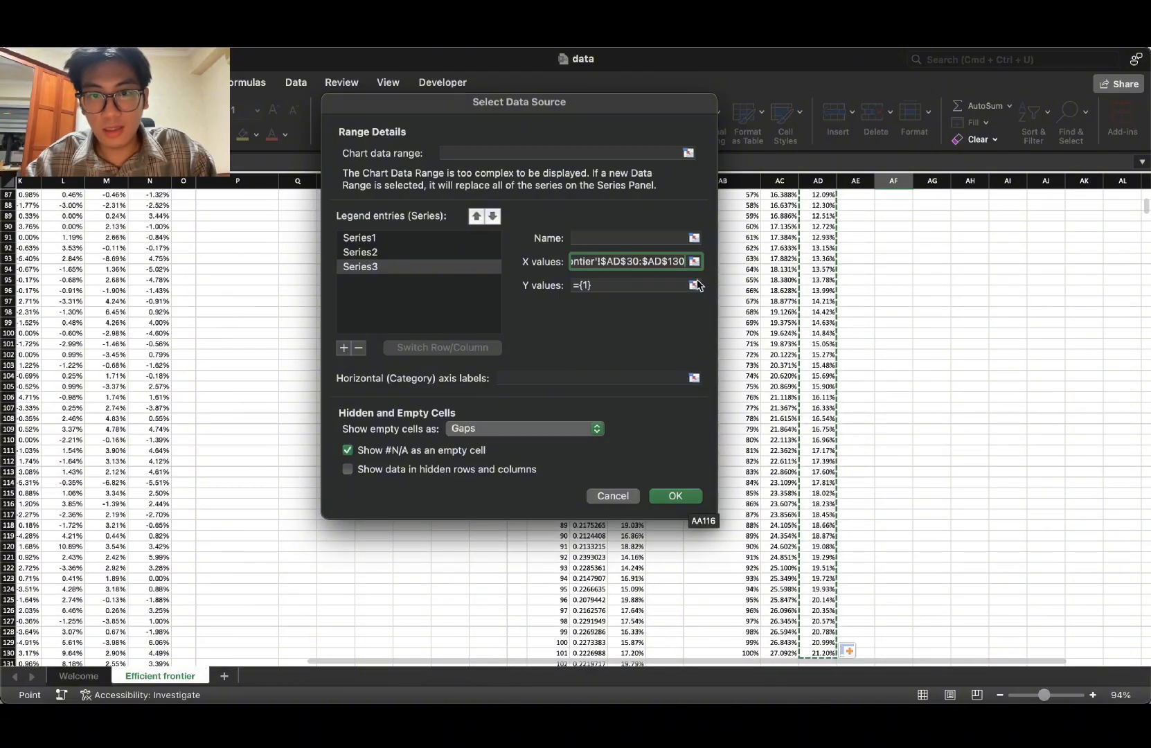
Step: Set the third series' Y values to AC29:AC130 and apply the chart data changes
left_click(693, 285)
scroll(796, 520, "down", 3)
left_click(781, 571)
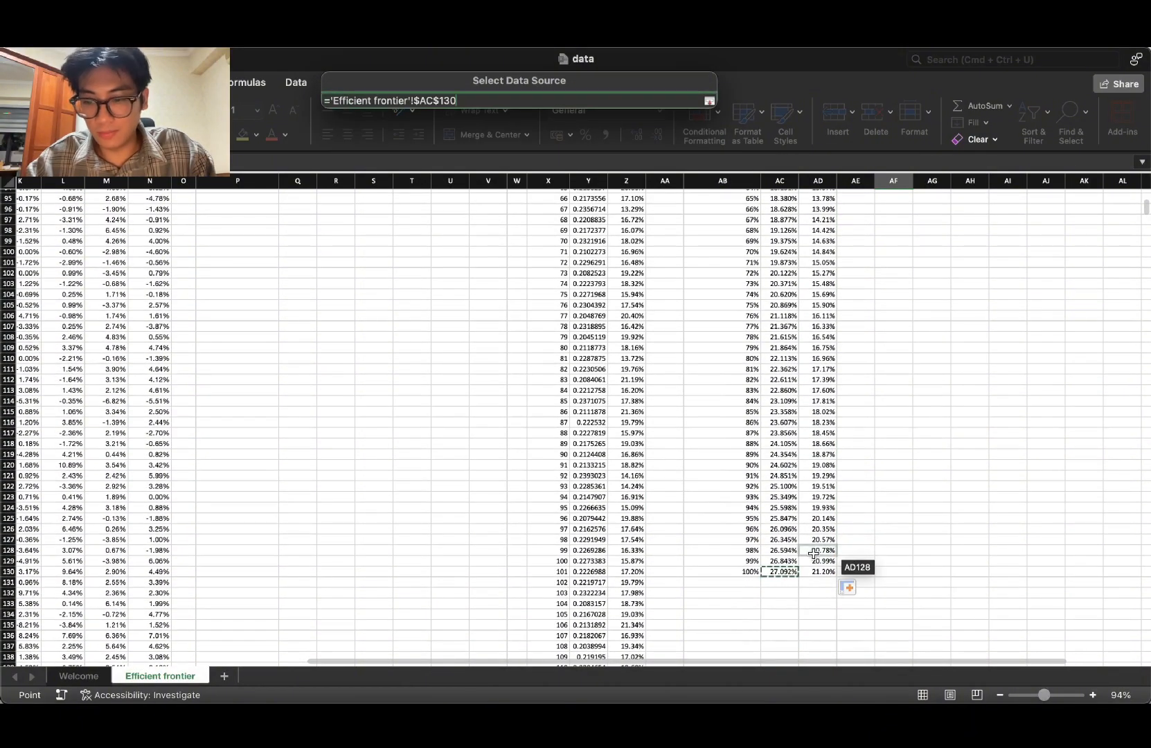
key("shift+super+Up")
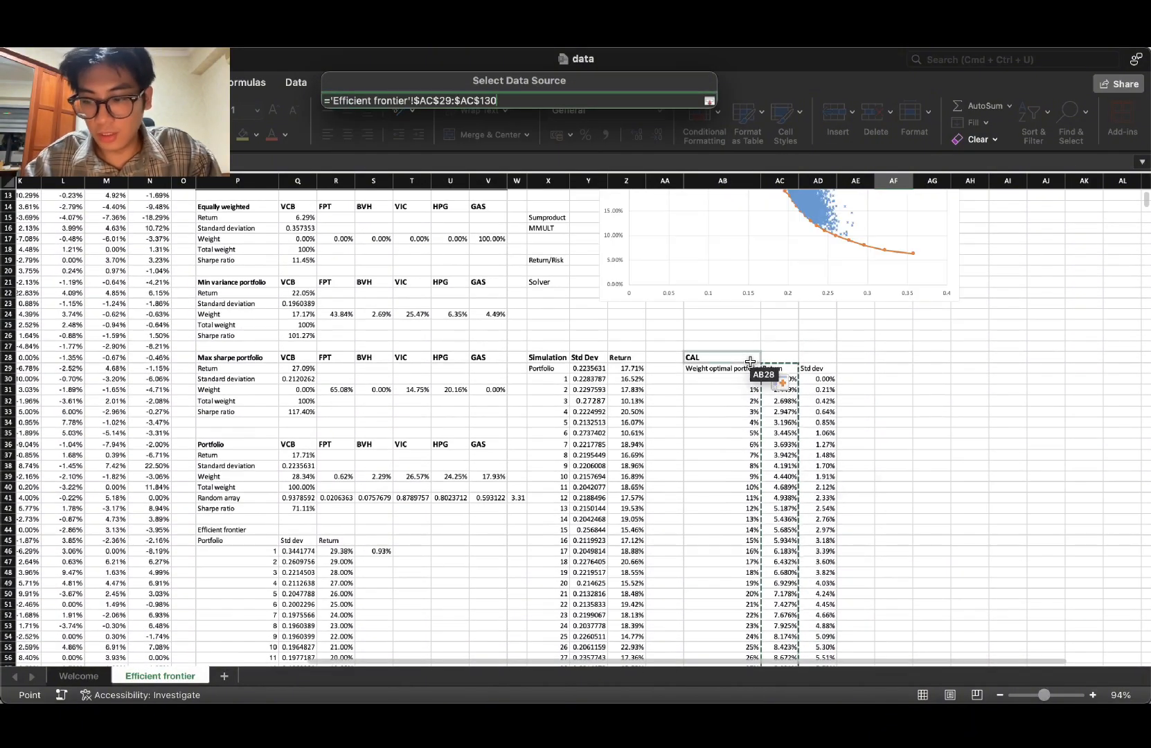
key("Return")
left_click(670, 500)
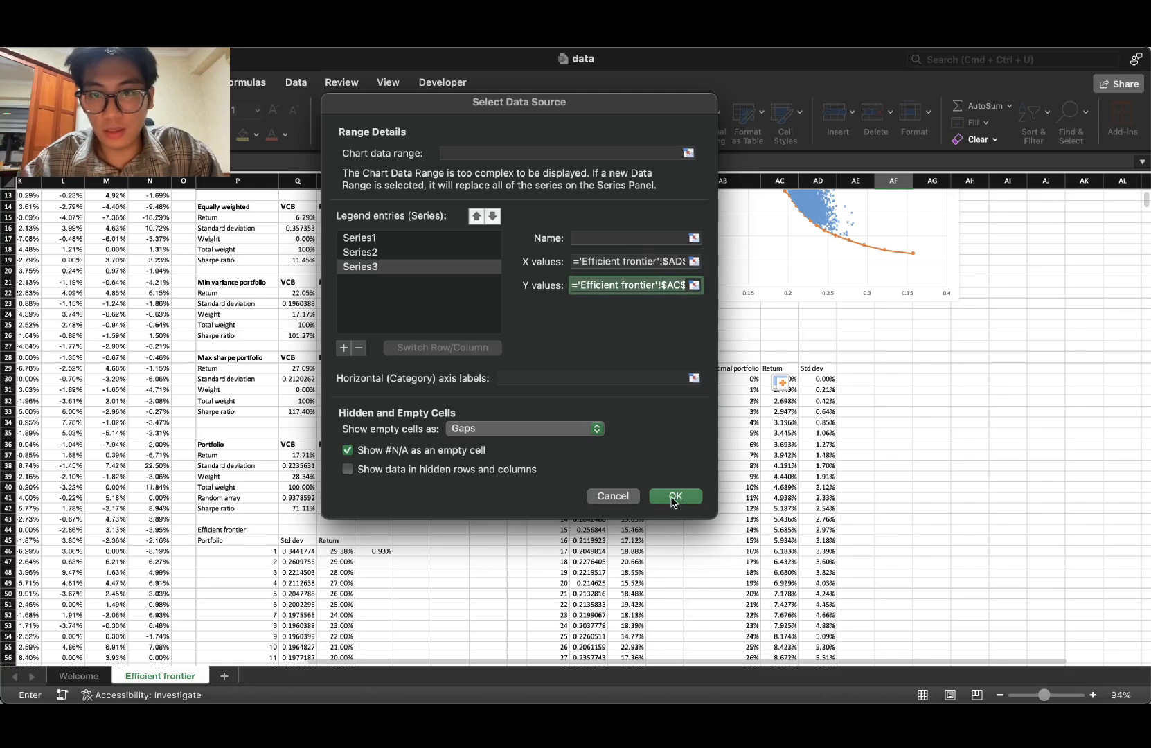
Step: Examine the plotted CAL line and the source ranges behind its data points
scroll(838, 371, "down", 1)
scroll(1007, 401, "up", 1)
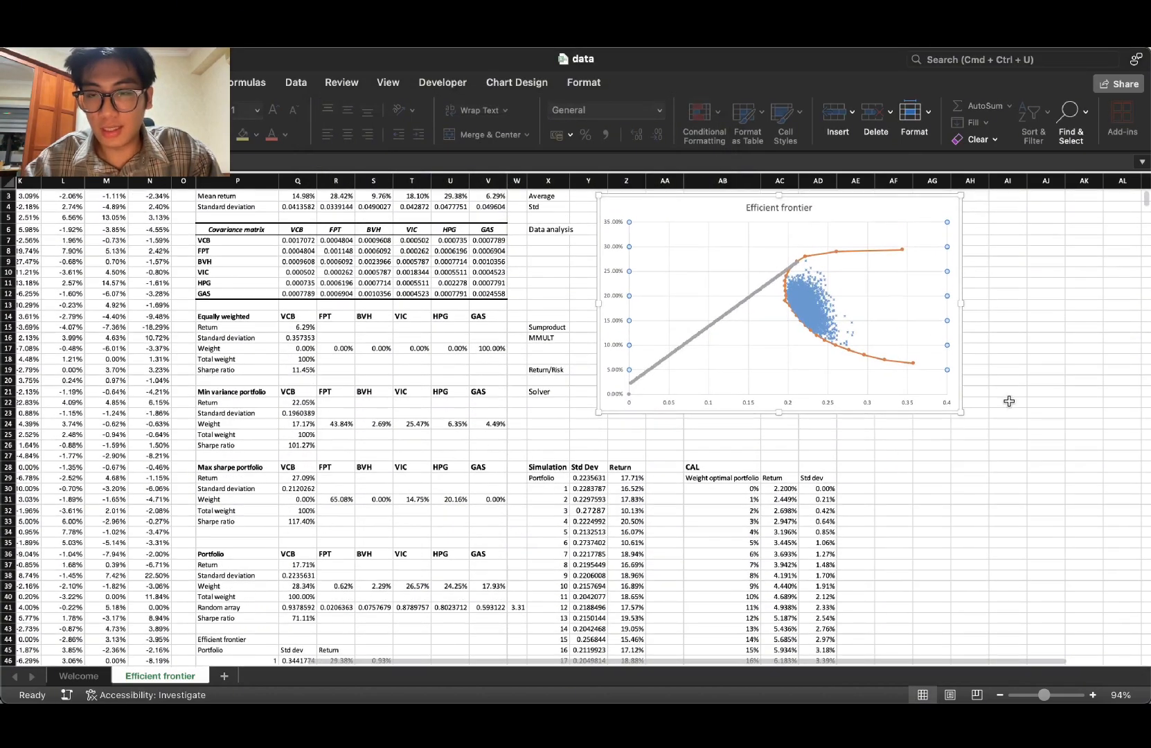
scroll(1006, 256, "down", 1)
left_click(1077, 293)
left_click(747, 303)
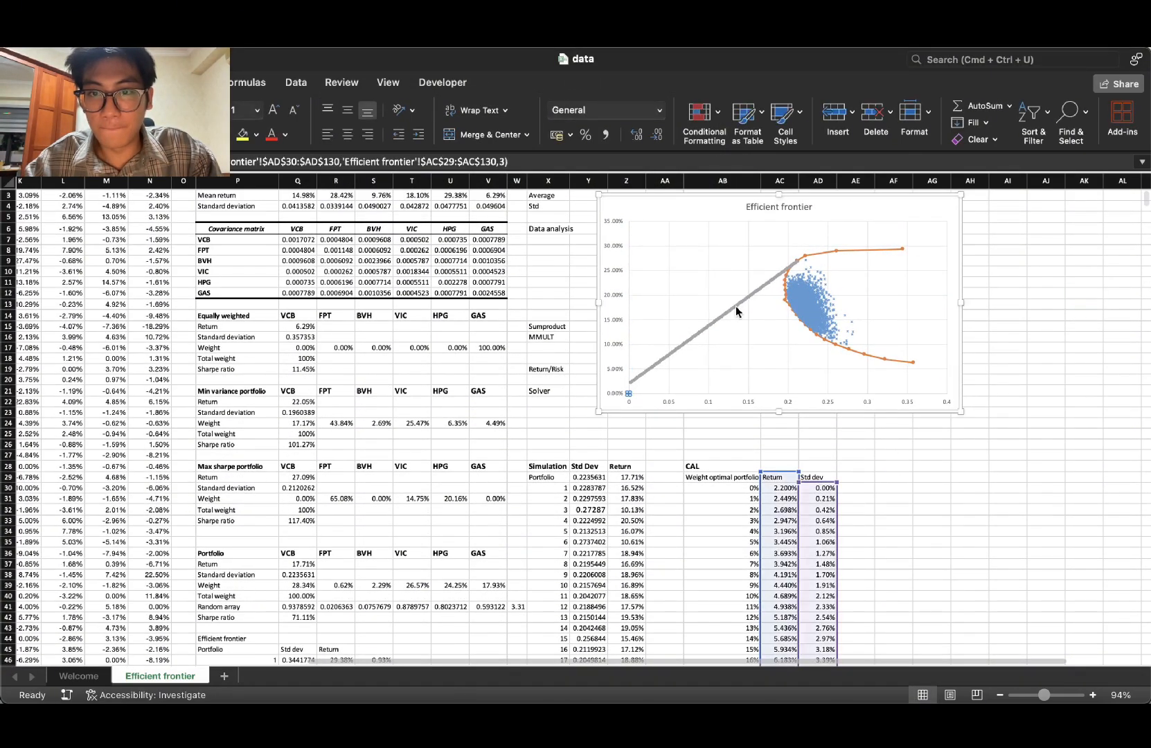
left_click(730, 311)
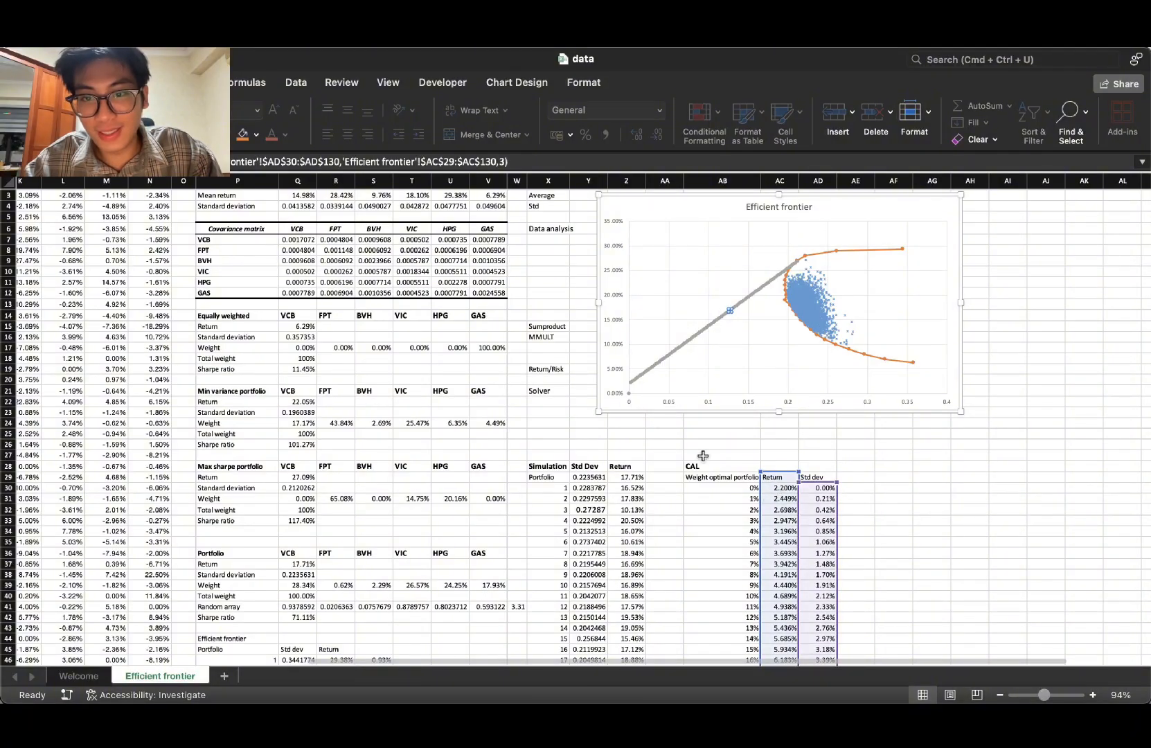
Step: Open the chart's data source settings and check the X and Y value ranges of Series1
left_click(818, 541)
right_click(762, 318)
left_click(802, 404)
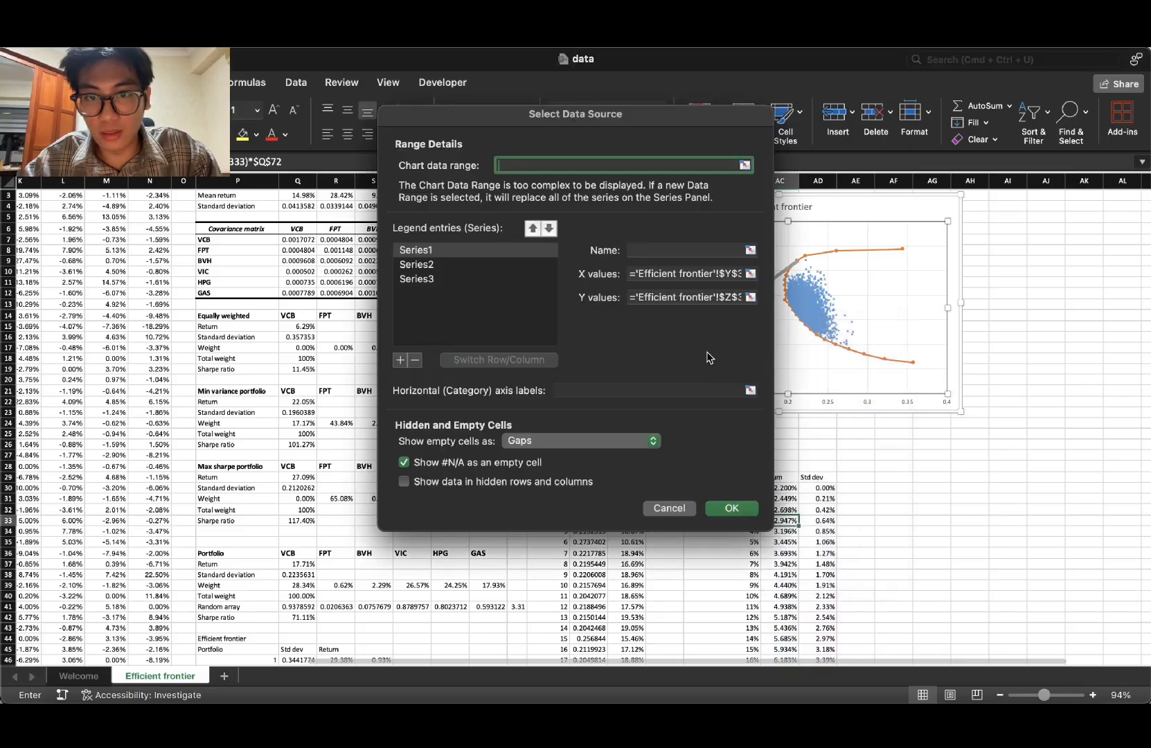
left_click(689, 297)
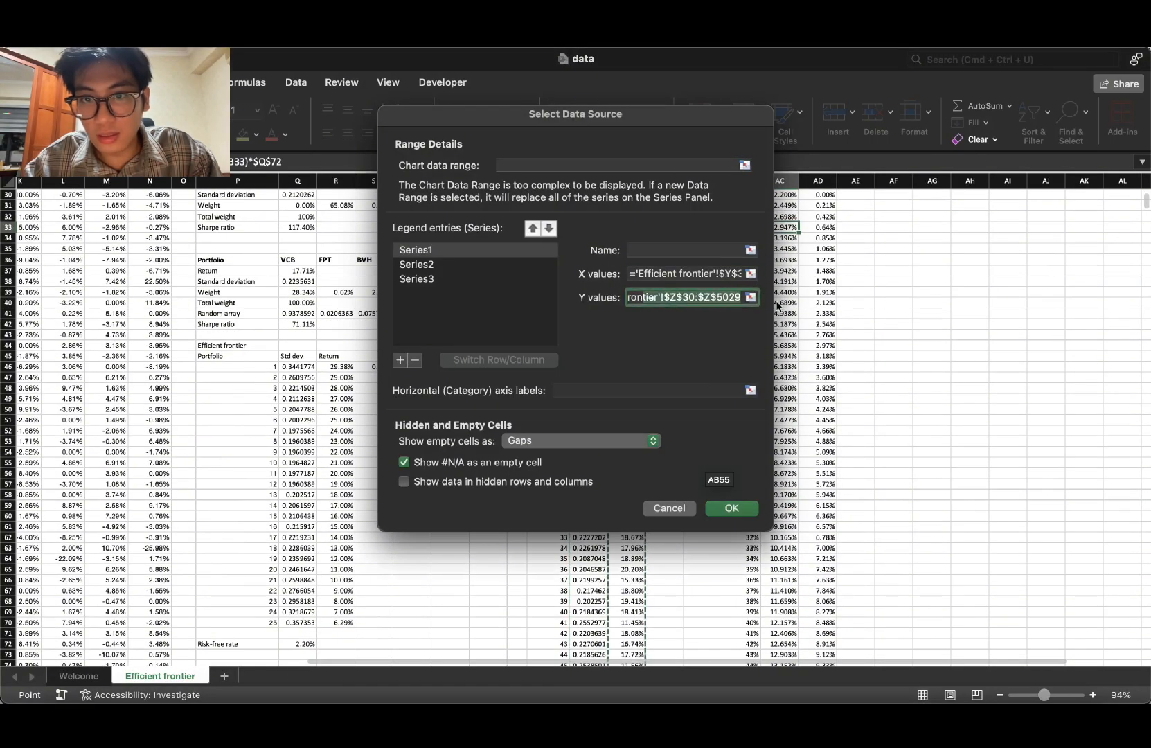
left_click(724, 277)
left_click_drag(724, 277, 779, 277)
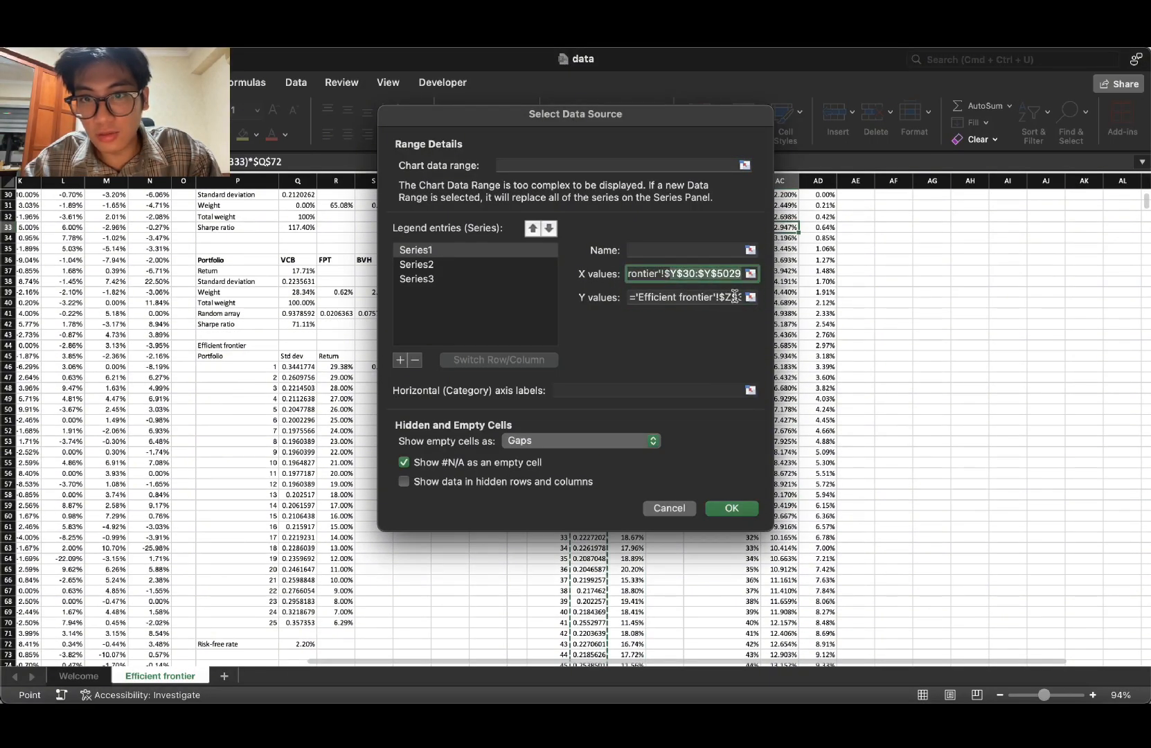
scroll(888, 509, "down", 20)
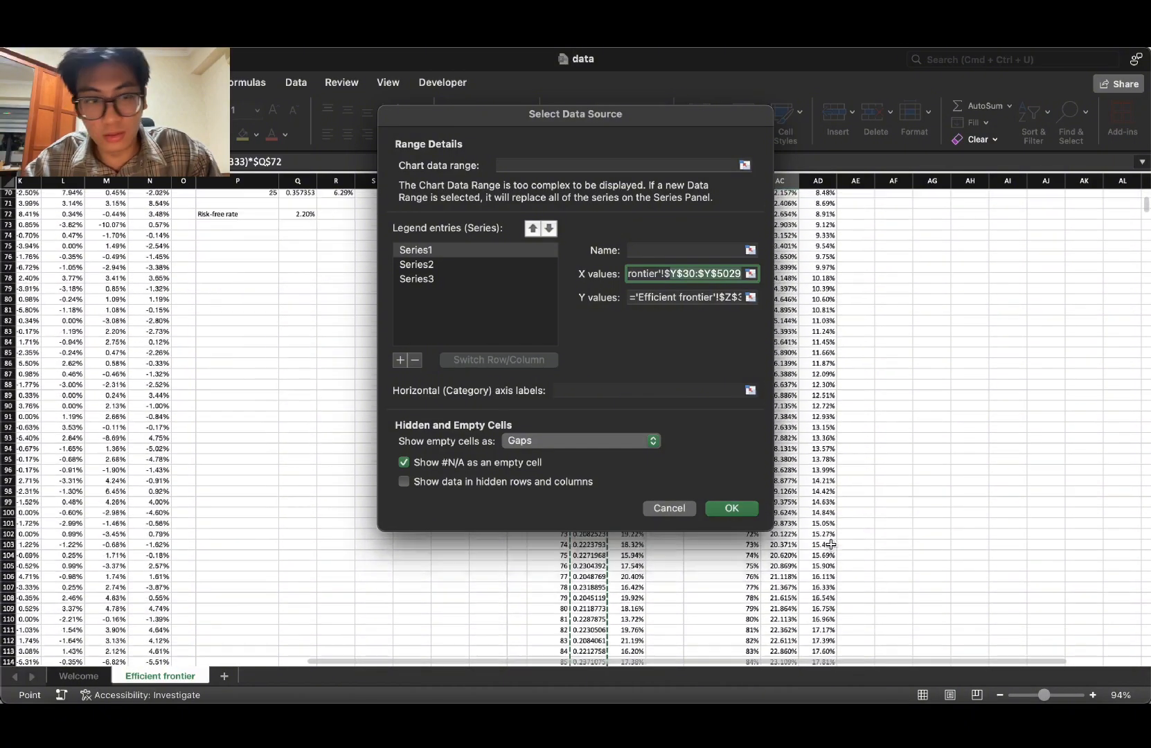
scroll(831, 546, "up", 6)
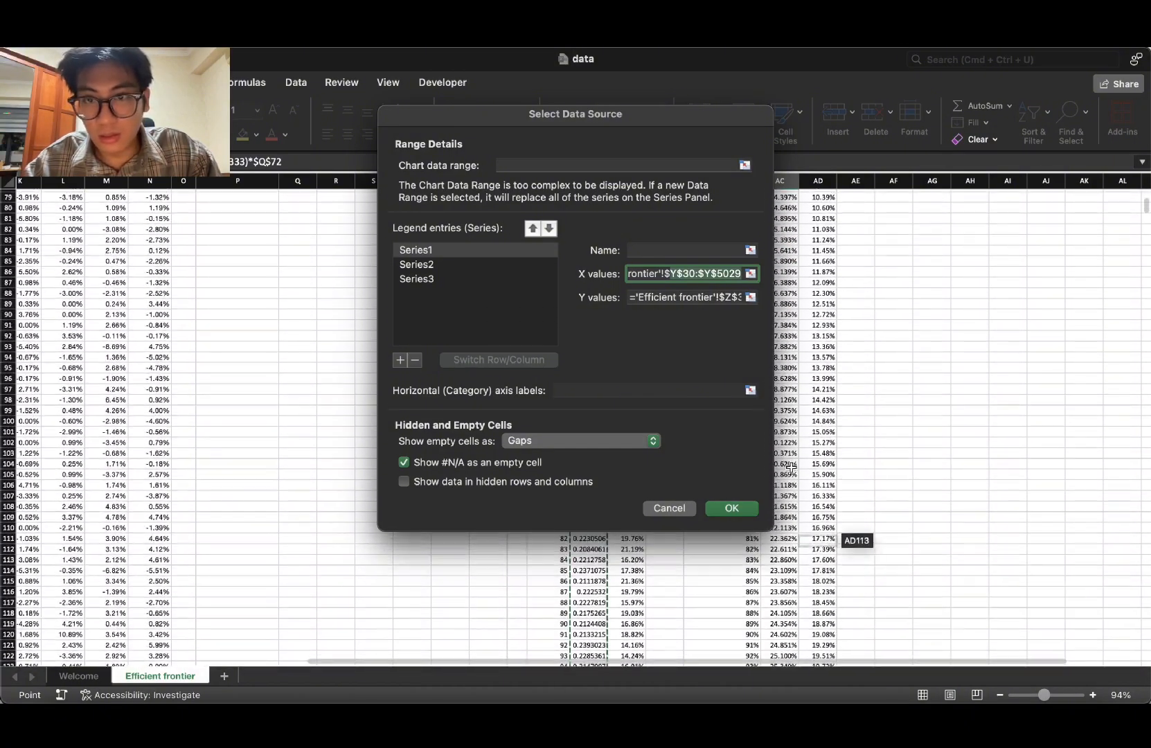
Step: Check Series3's X range and change its Y values to start at row 30, covering AC30:AC130
left_click(509, 280)
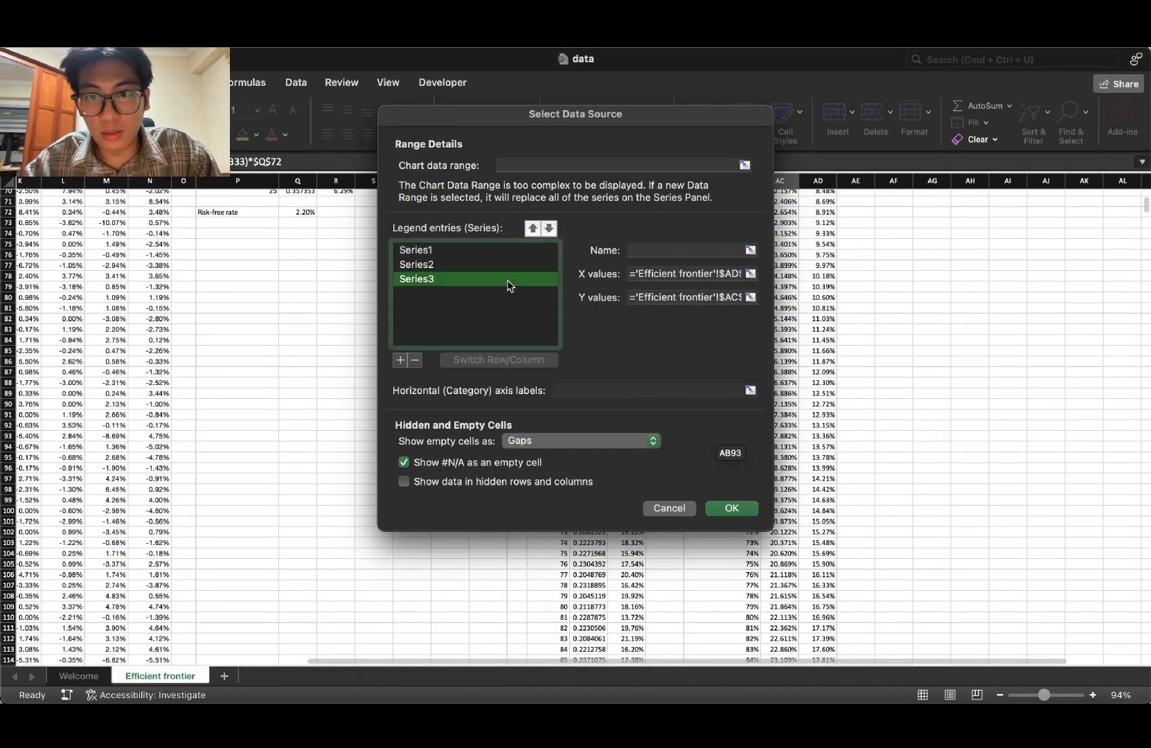
left_click(712, 296)
left_click(703, 273)
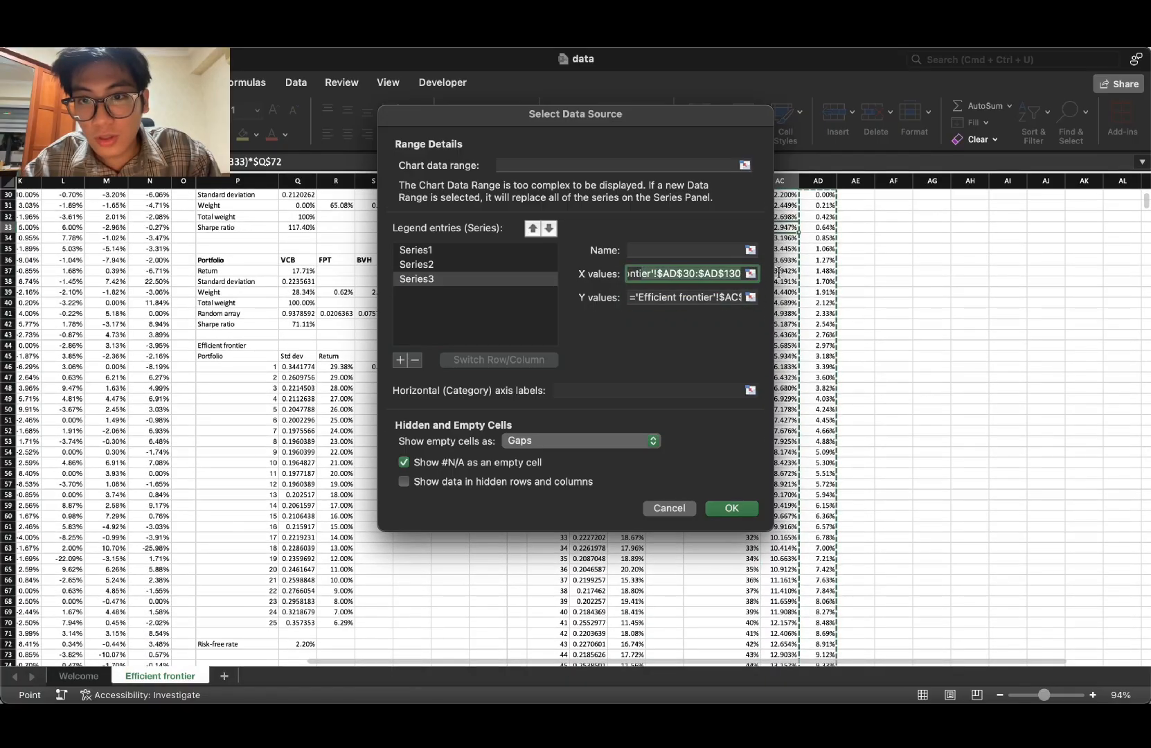
left_click(658, 297)
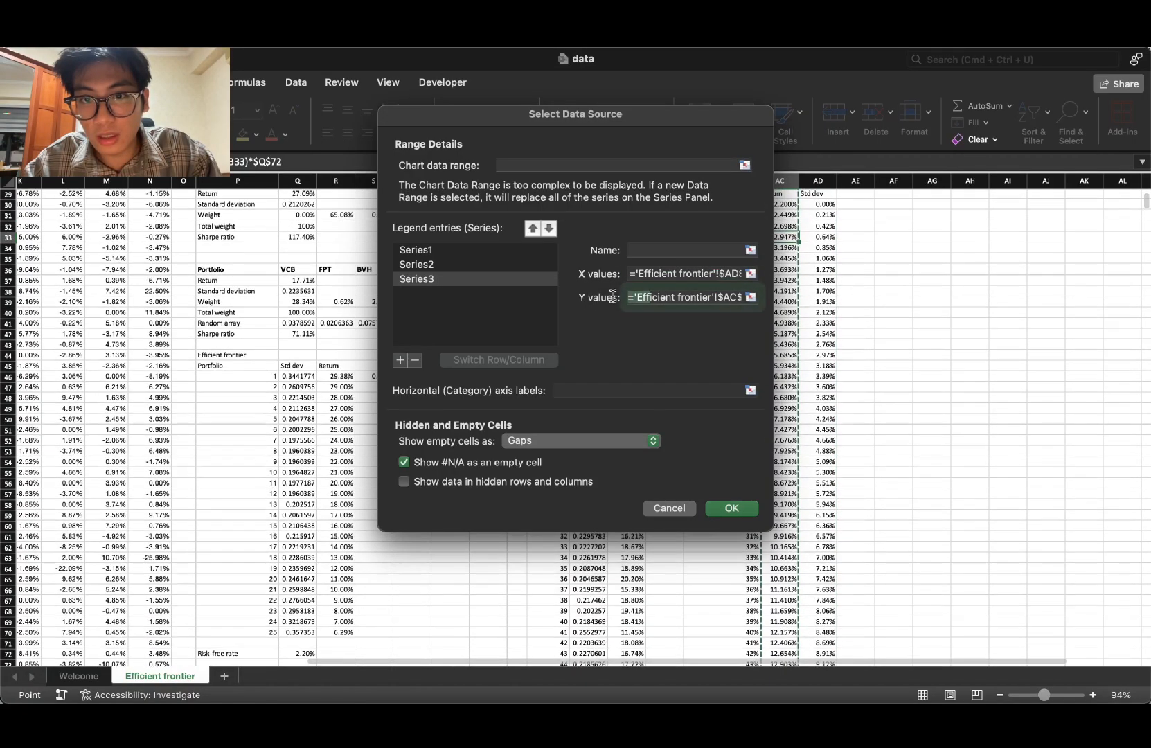
left_click_drag(657, 297, 767, 298)
left_click_drag(690, 297, 695, 297)
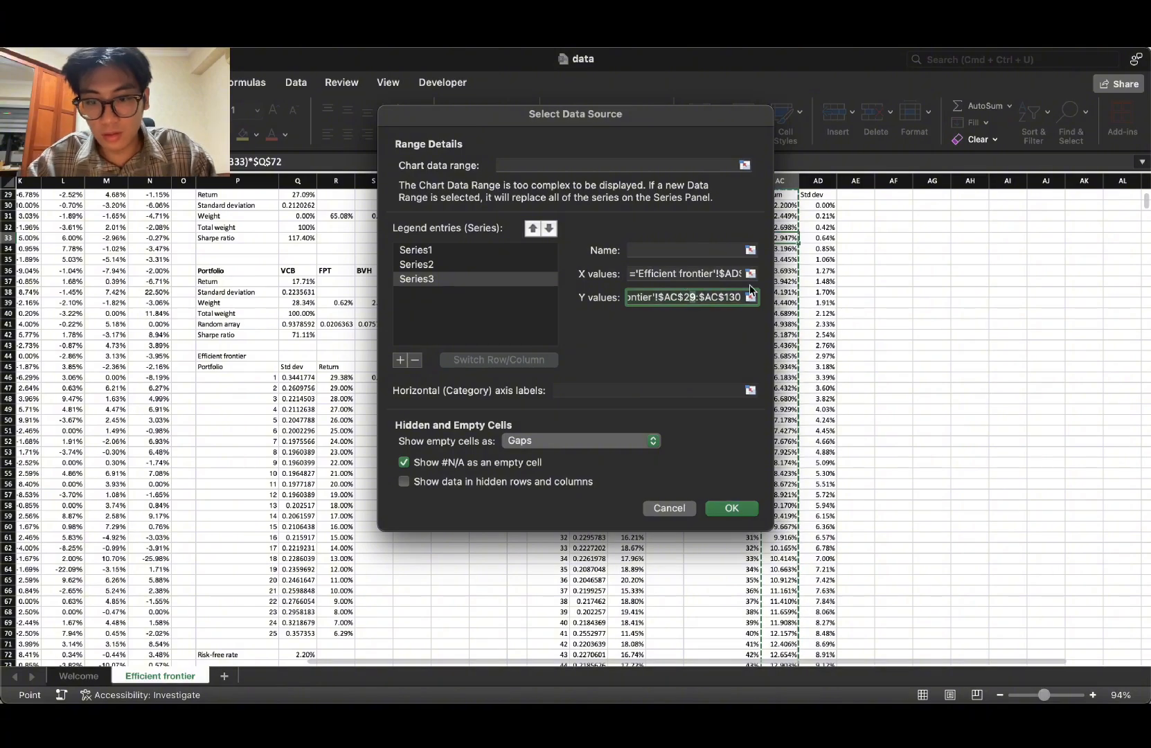
type("30")
key("Return")
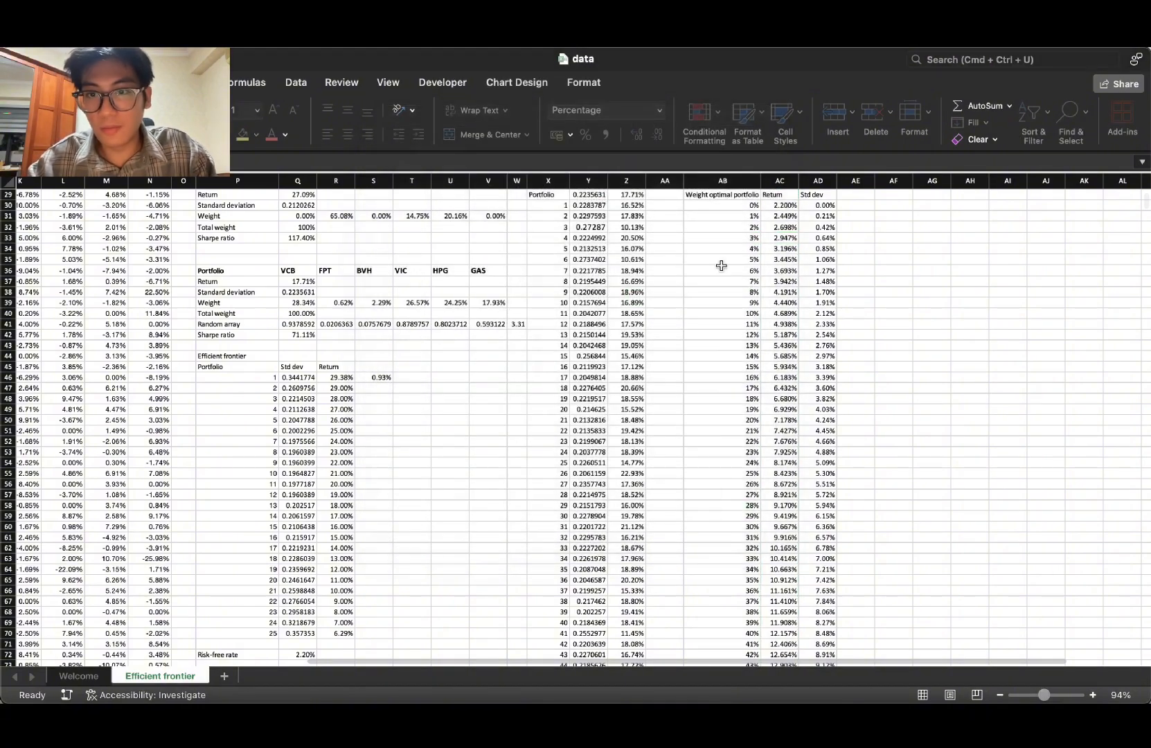
scroll(783, 303, "up", 10)
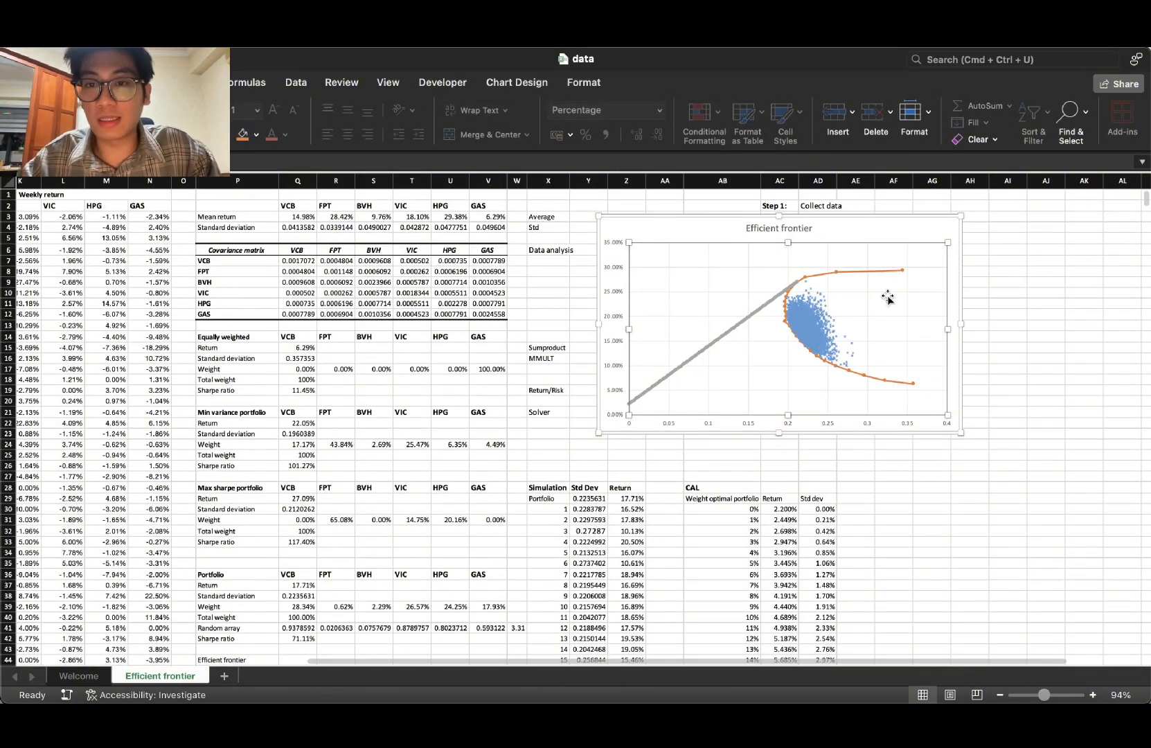
Step: Deselect the chart and look over the CAL table beneath it
left_click(1039, 337)
scroll(1004, 336, "down", 5)
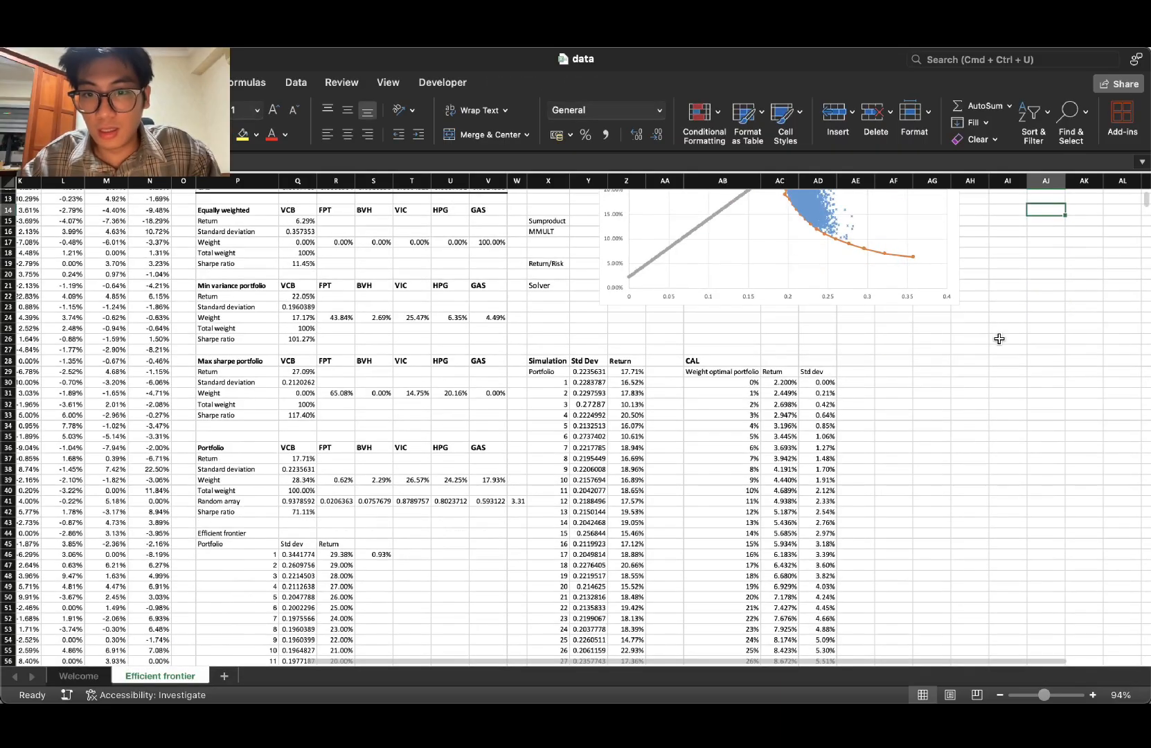
scroll(1000, 336, "up", 5)
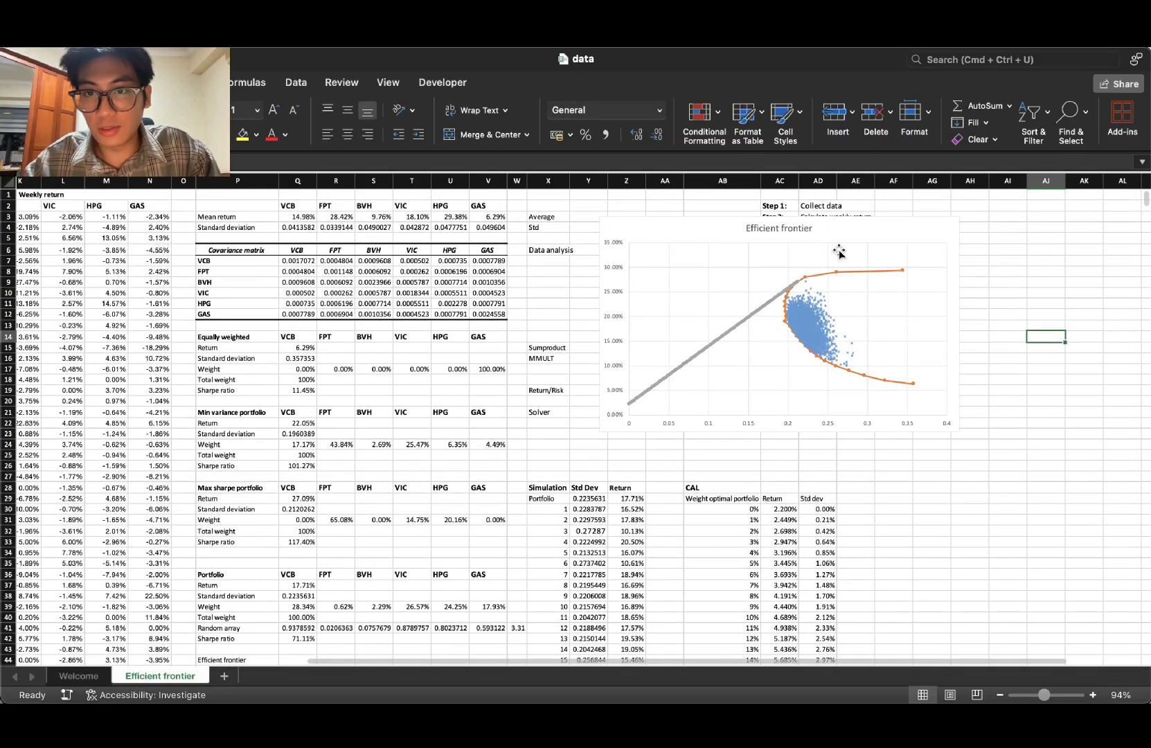
key("Right")
key("Right")
key("Up")
key("Up")
key("Up")
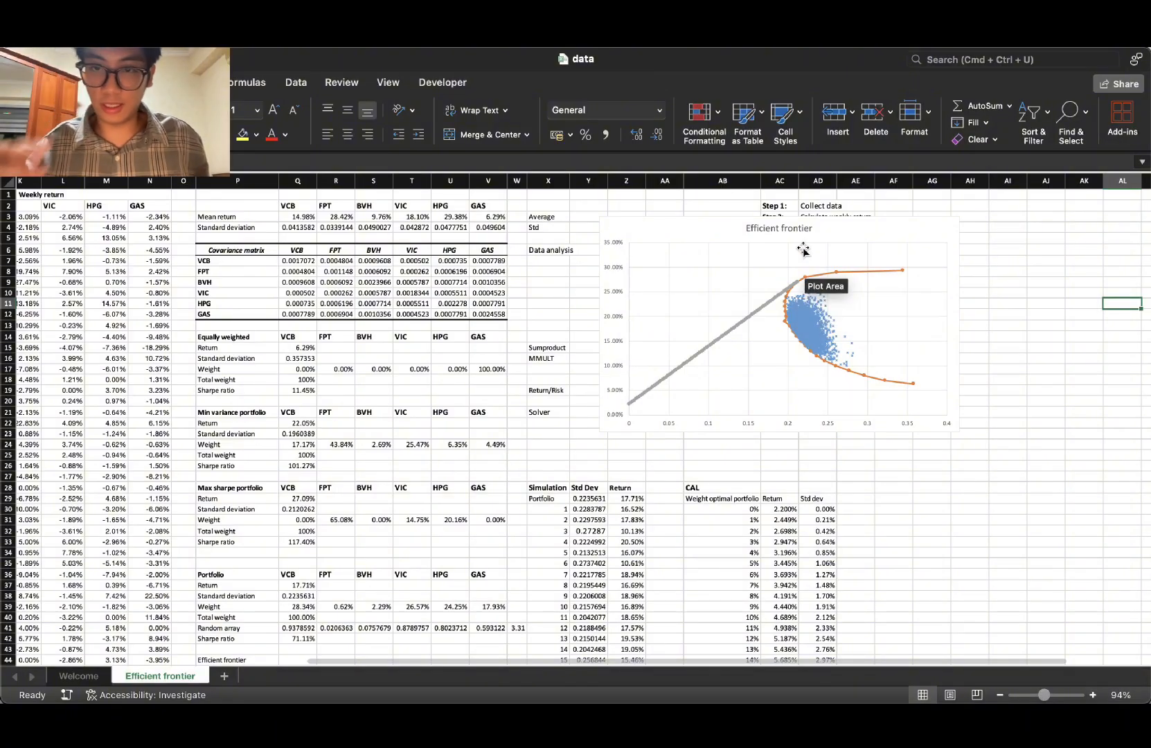
key("Left")
key("Left")
key("Left")
key("Up")
key("Up")
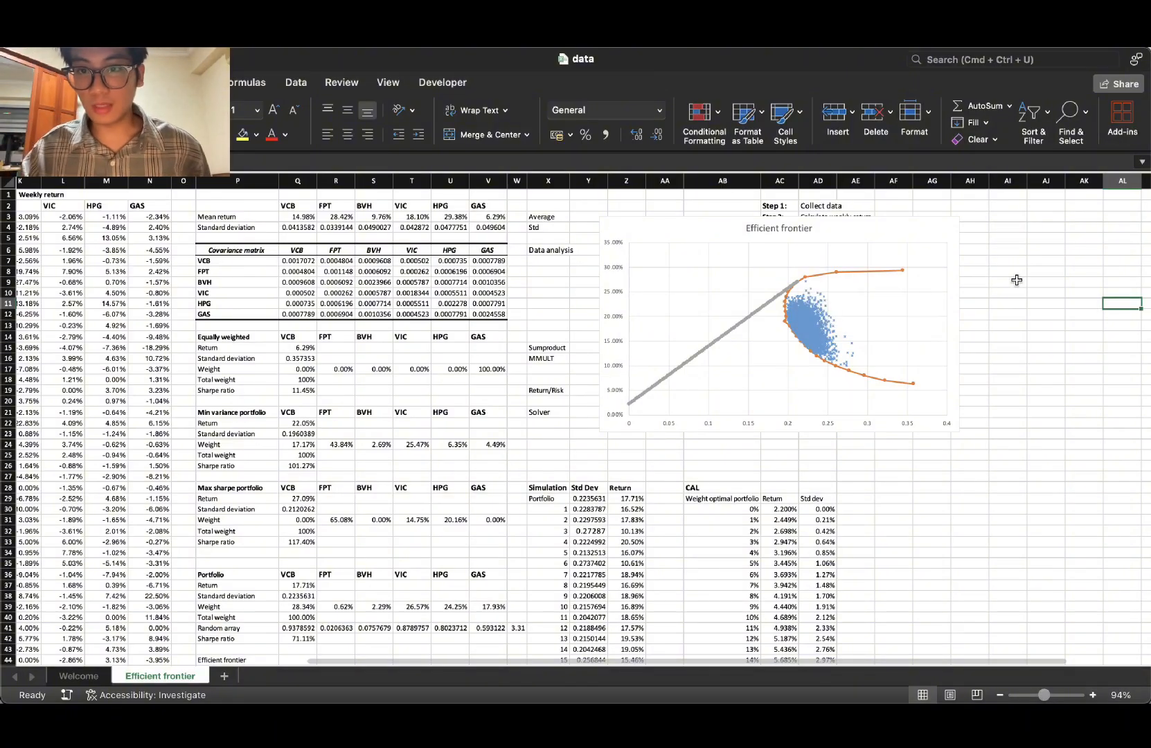
key("Right")
key("Down")
key("Down")
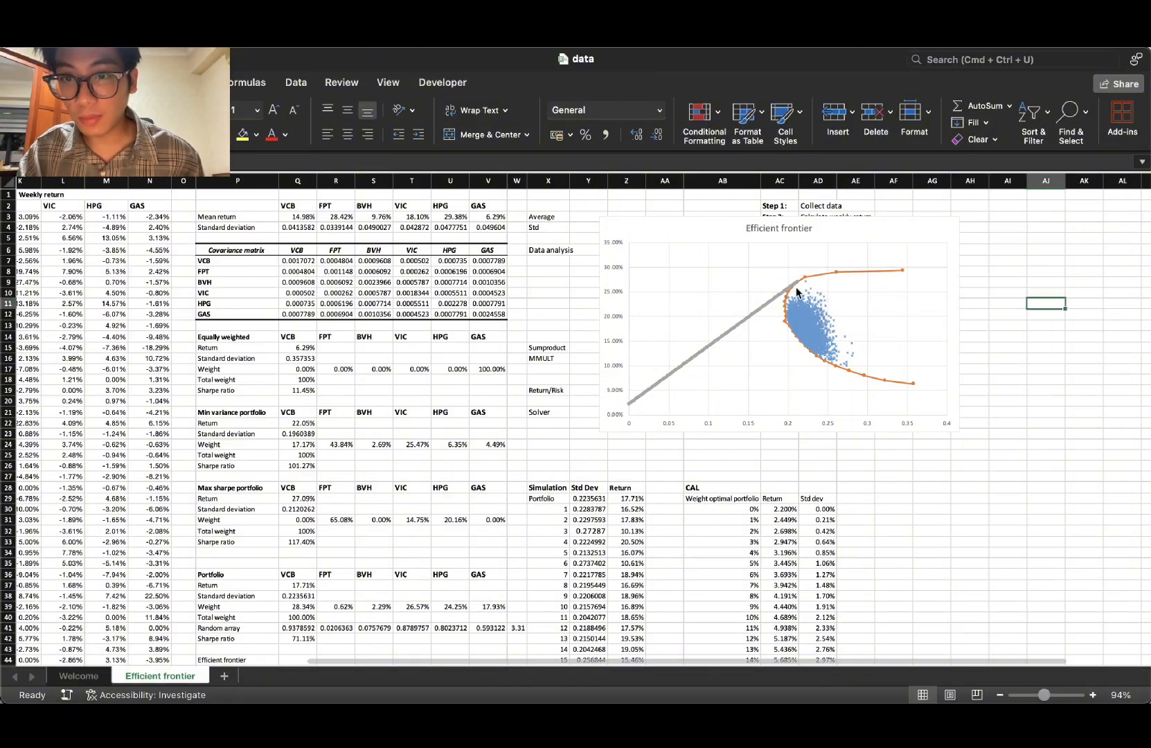
Step: Select the CAL line's upper end point on the chart and open its data point formatting
left_click(796, 284)
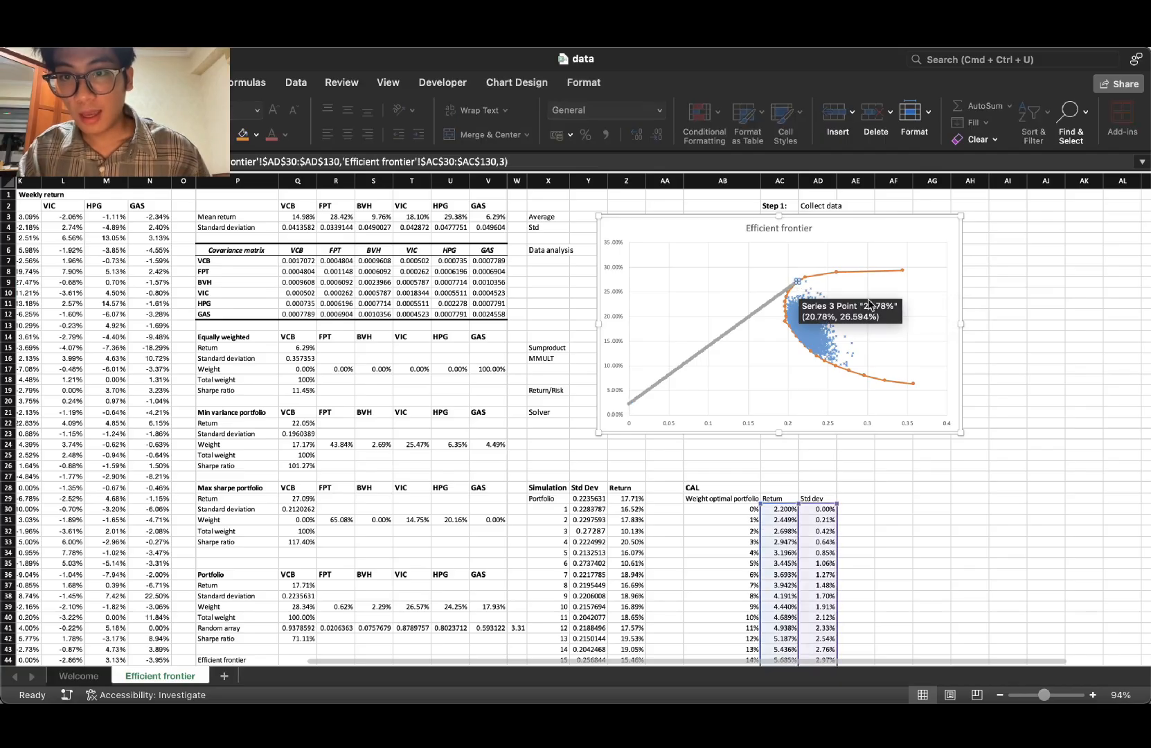
right_click(796, 281)
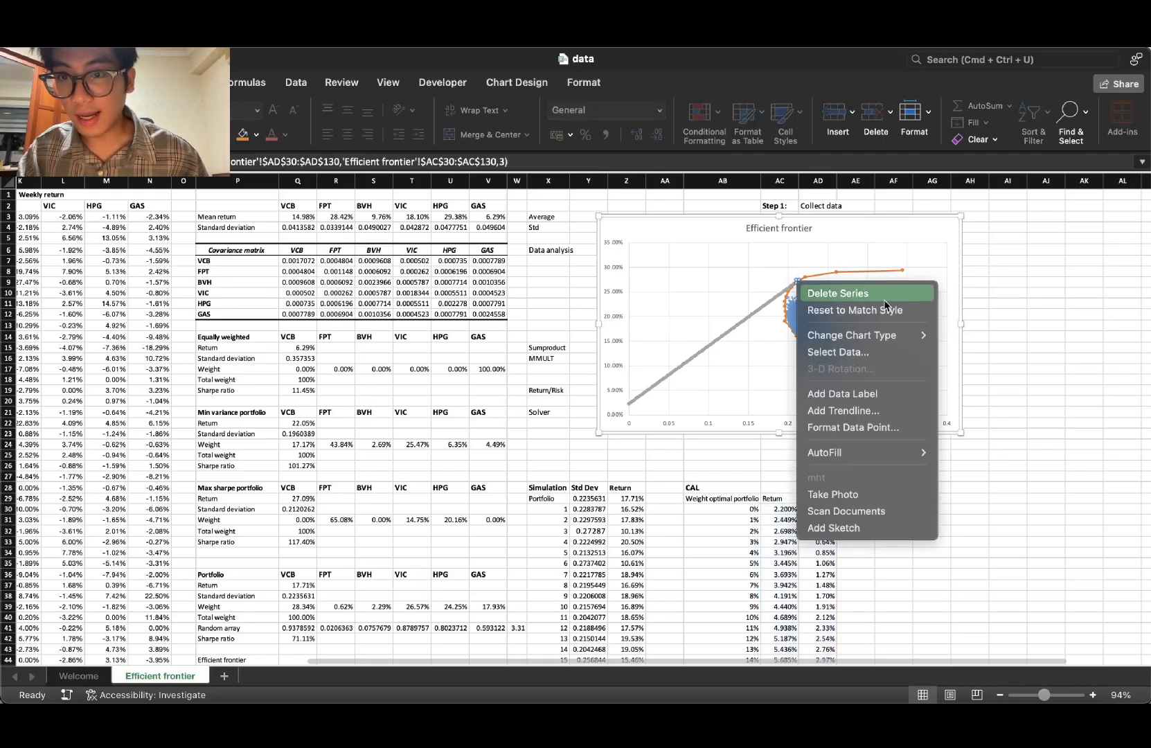
left_click(797, 284)
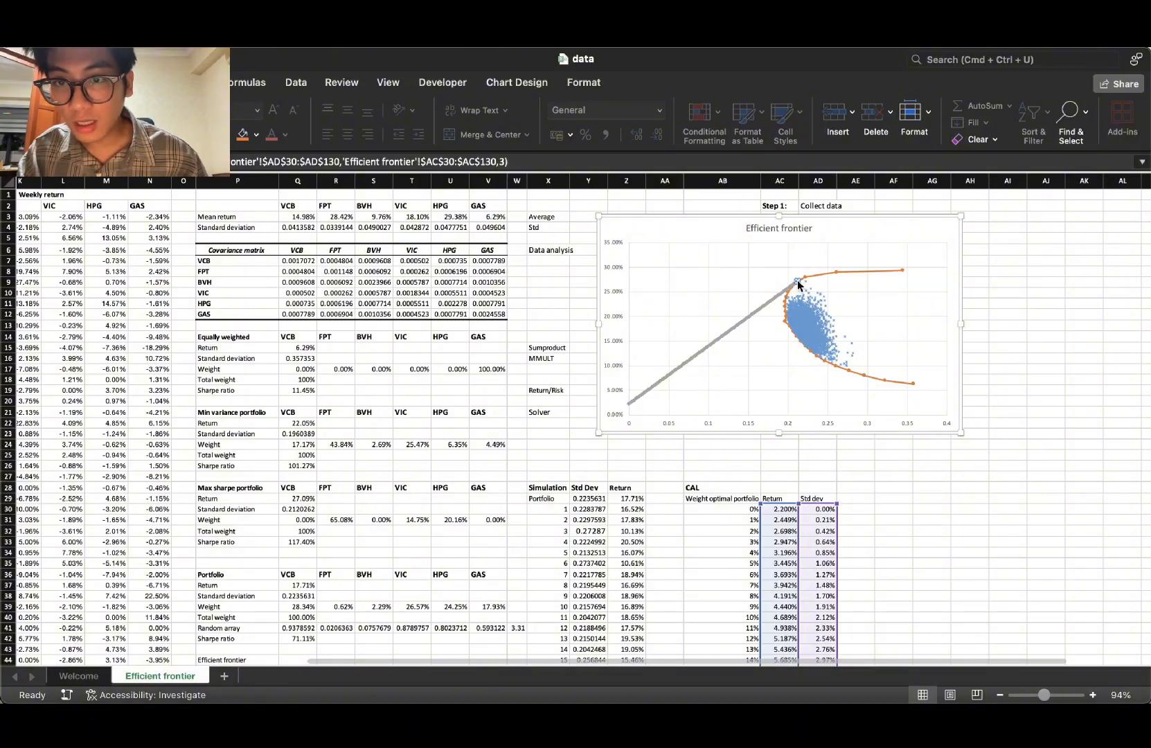
double_click(798, 284)
left_click(958, 220)
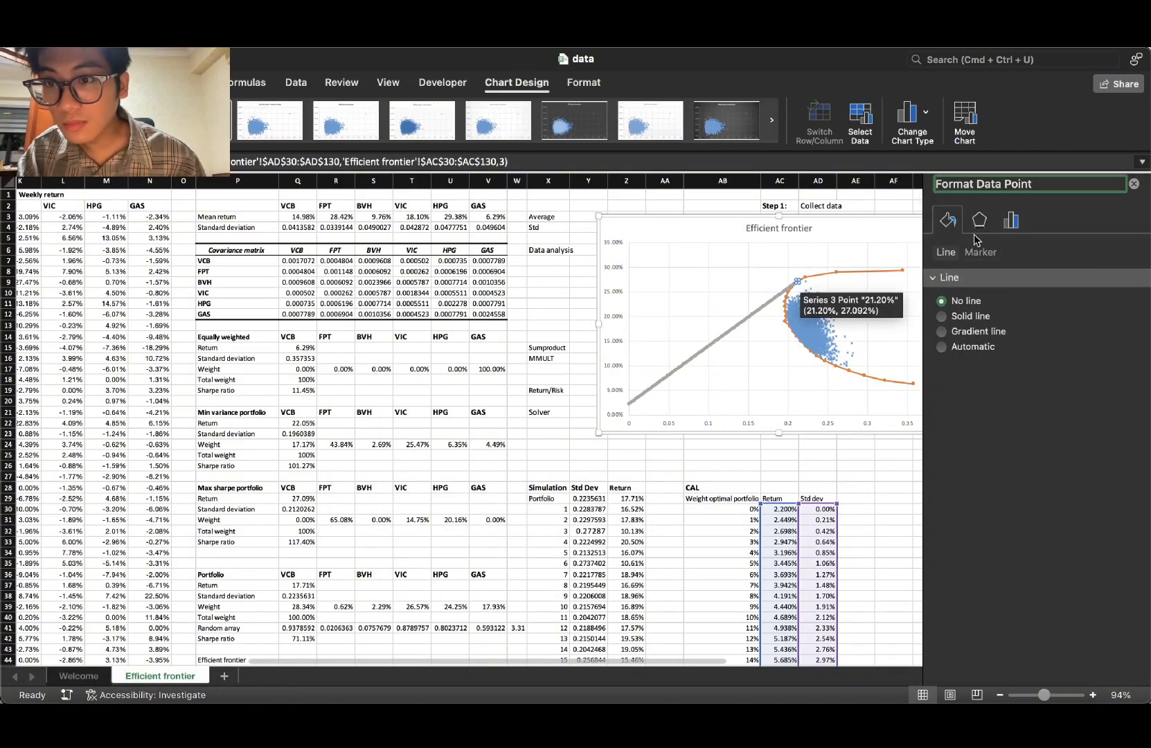
Step: Try to enlarge the marker of the CAL line's end point to size 13, and close the formatting pane
left_click(981, 254)
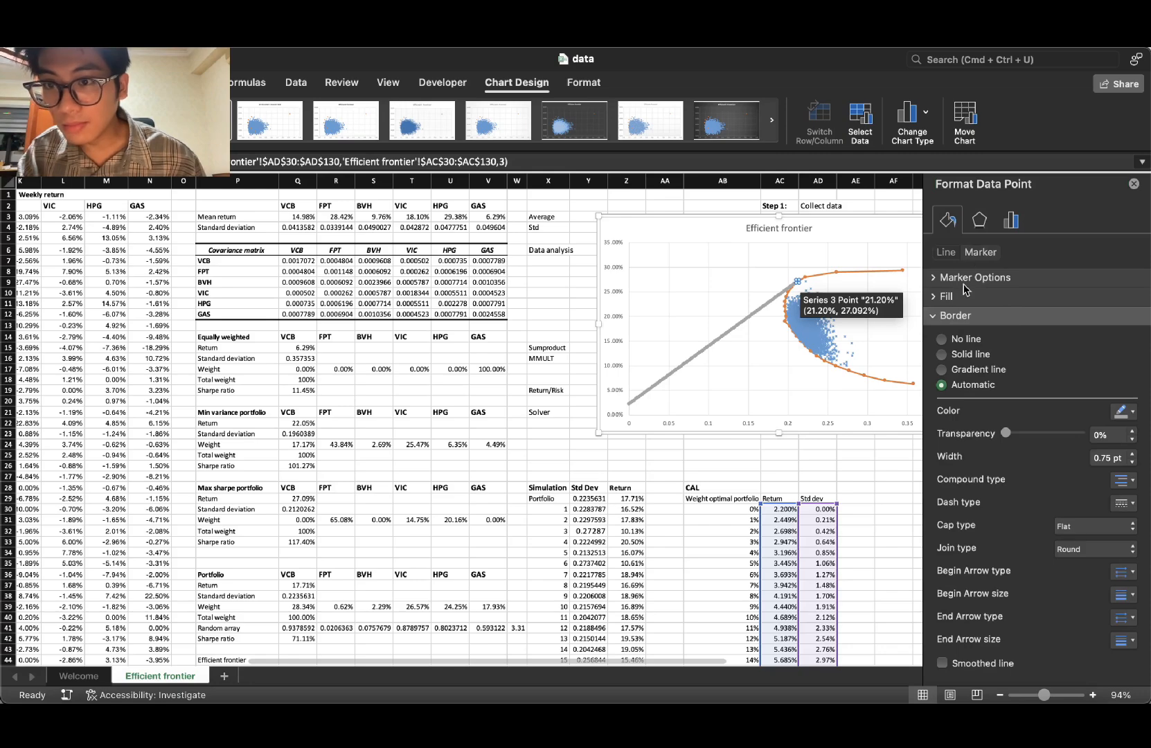
left_click(966, 280)
left_click(1108, 373)
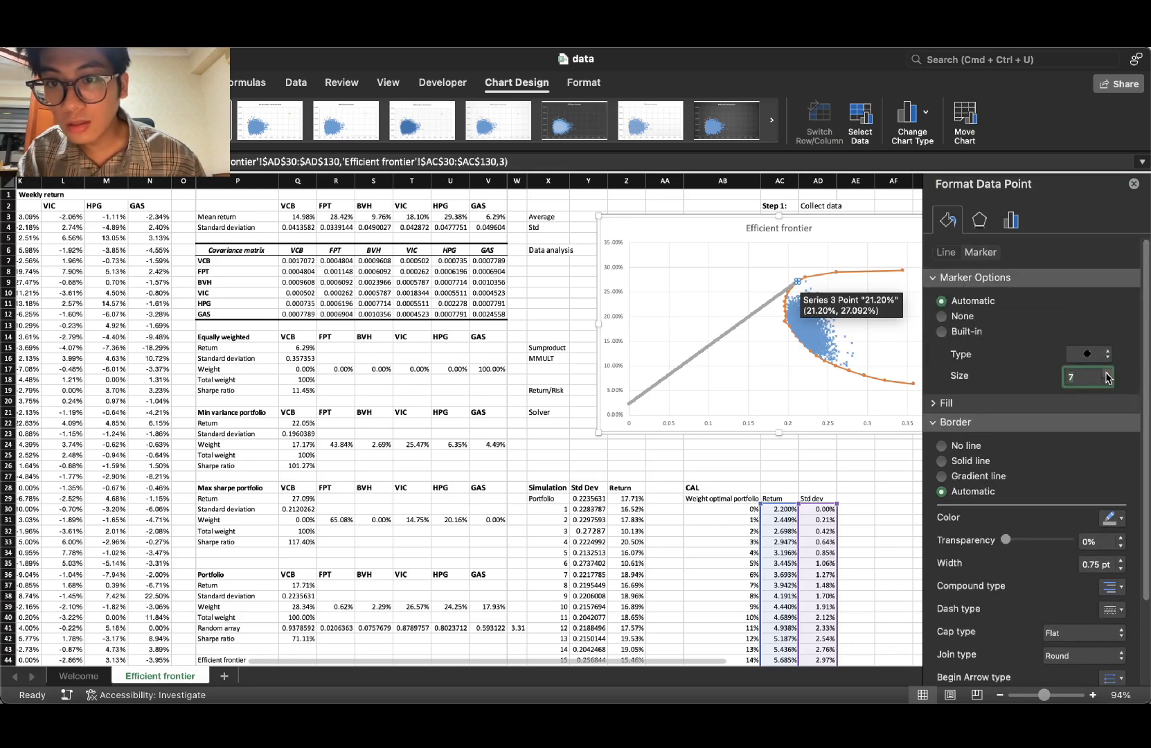
left_click(1107, 373)
left_click(1109, 373)
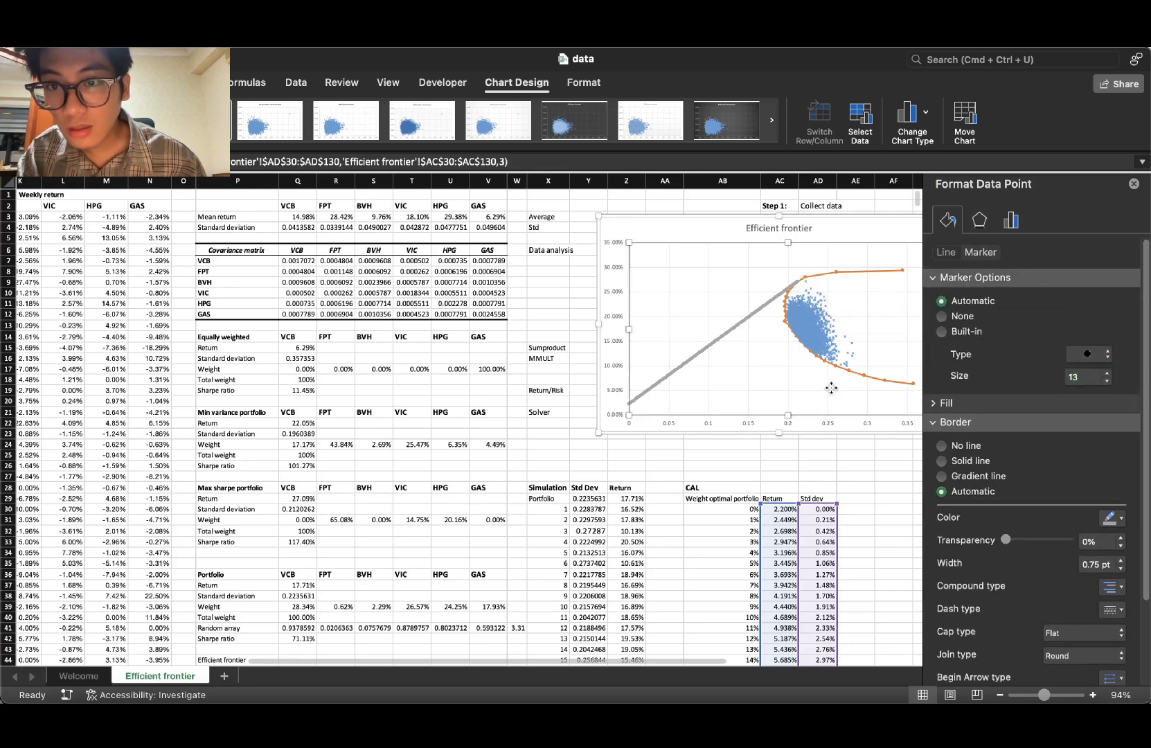
left_click(859, 346)
left_click(815, 292)
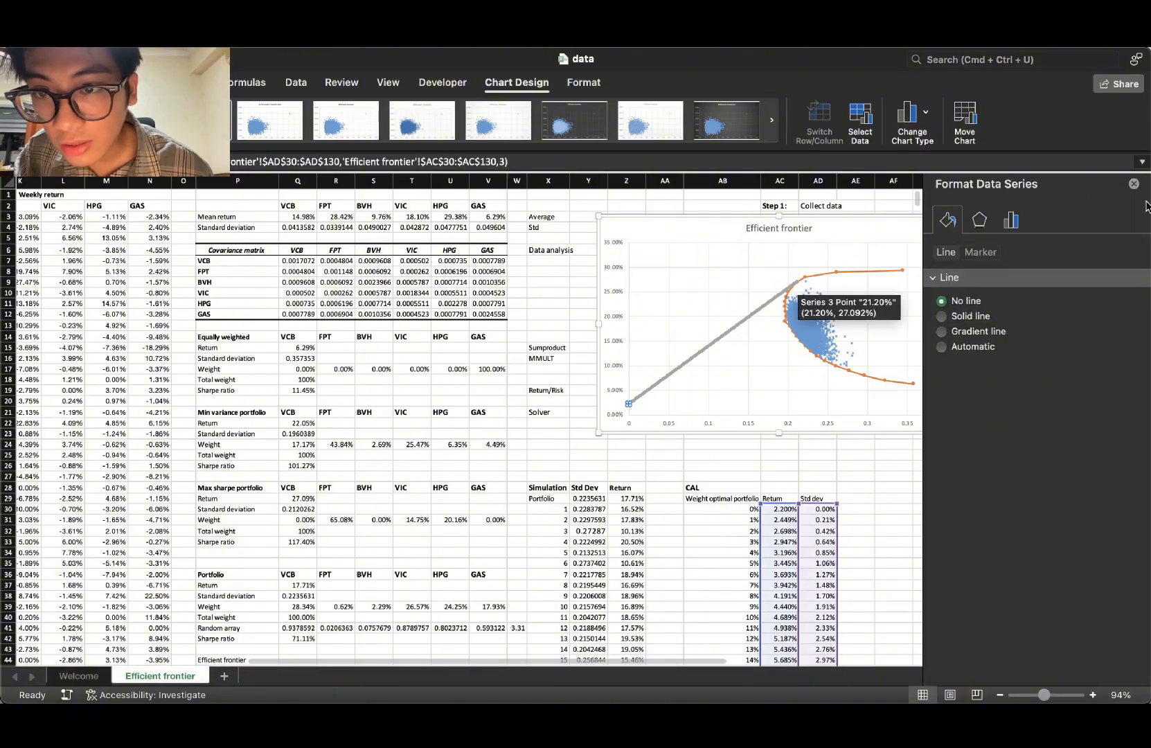
left_click(1134, 184)
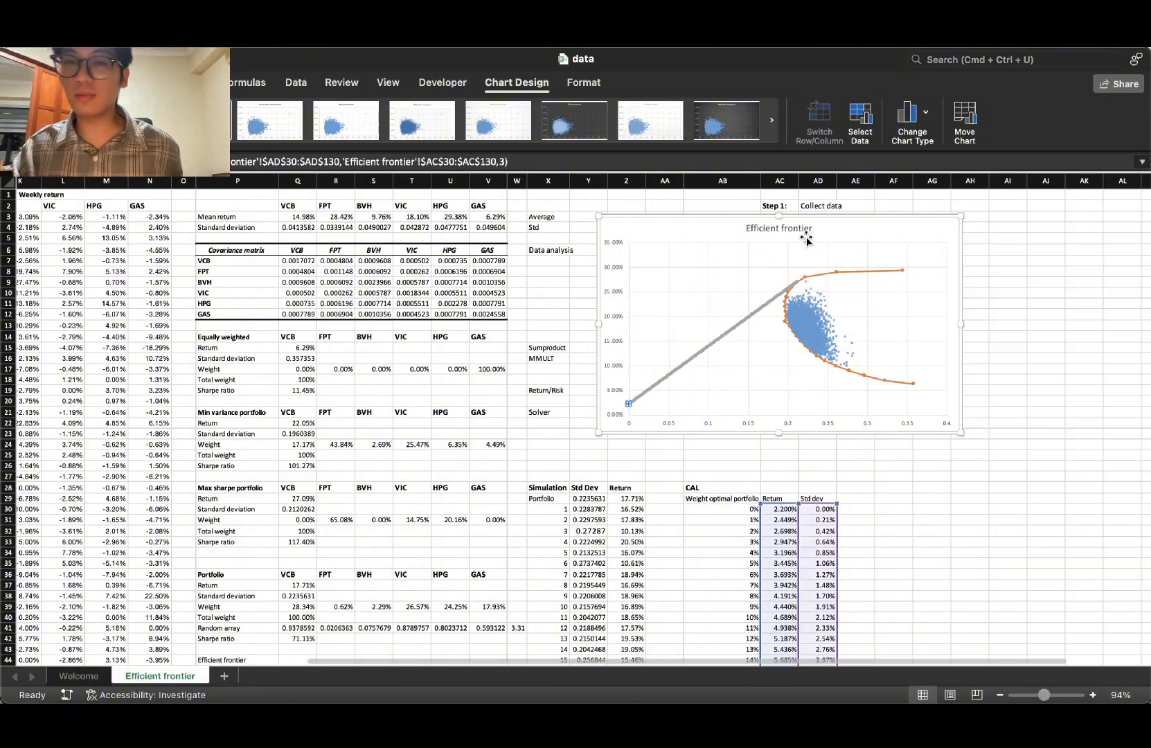
Step: Inspect up close where the CAL line meets the efficient frontier, and deselect the chart
scroll(809, 296, "up", 5)
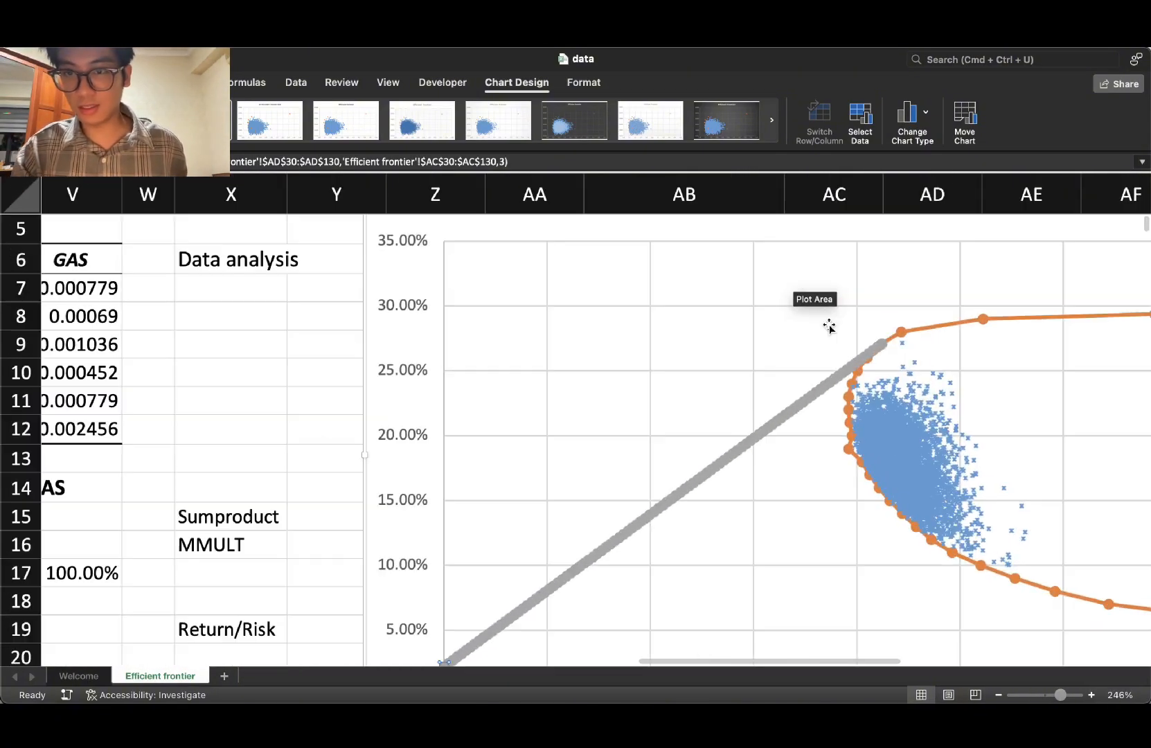
left_click(880, 342)
scroll(842, 278, "down", 4)
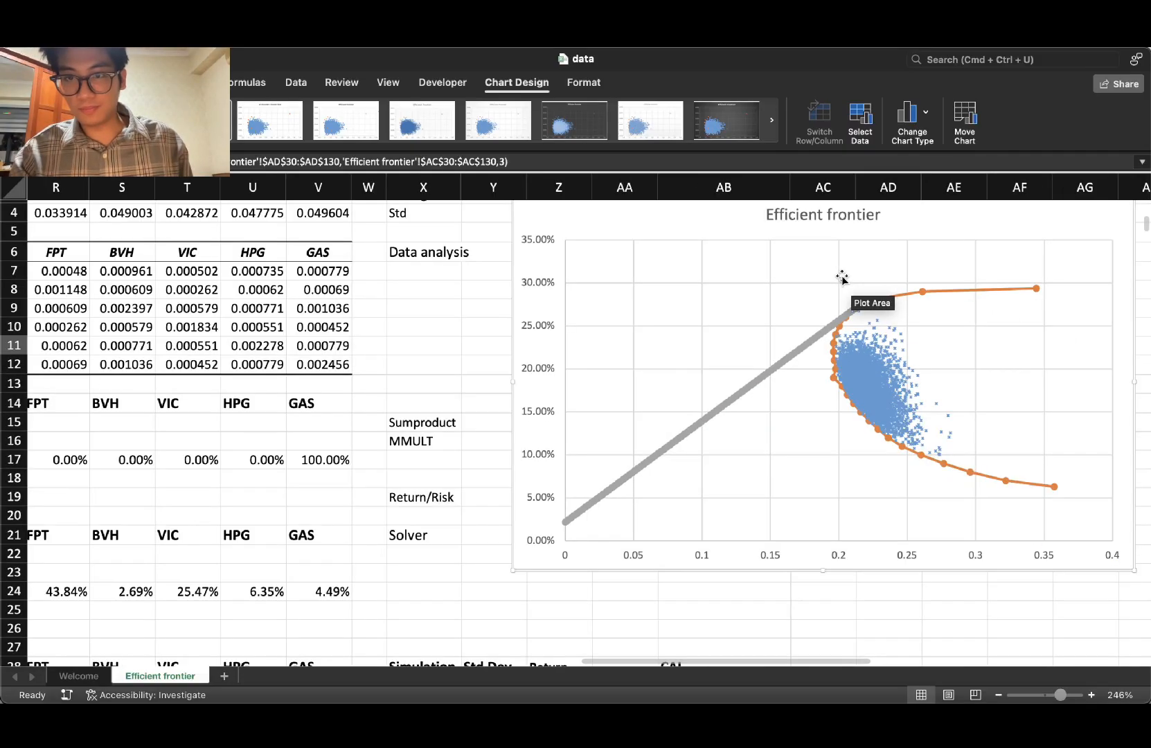
scroll(842, 277, "down", 5)
left_click(842, 277)
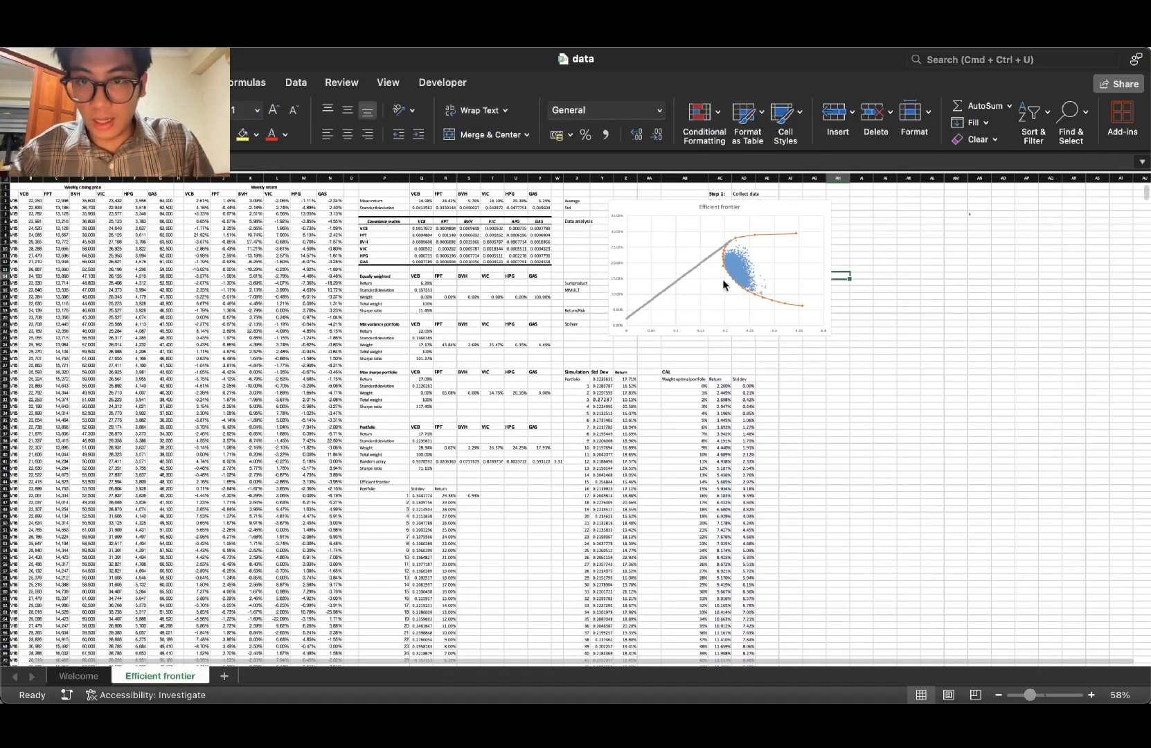
scroll(707, 294, "up", 4)
scroll(707, 290, "up", 5)
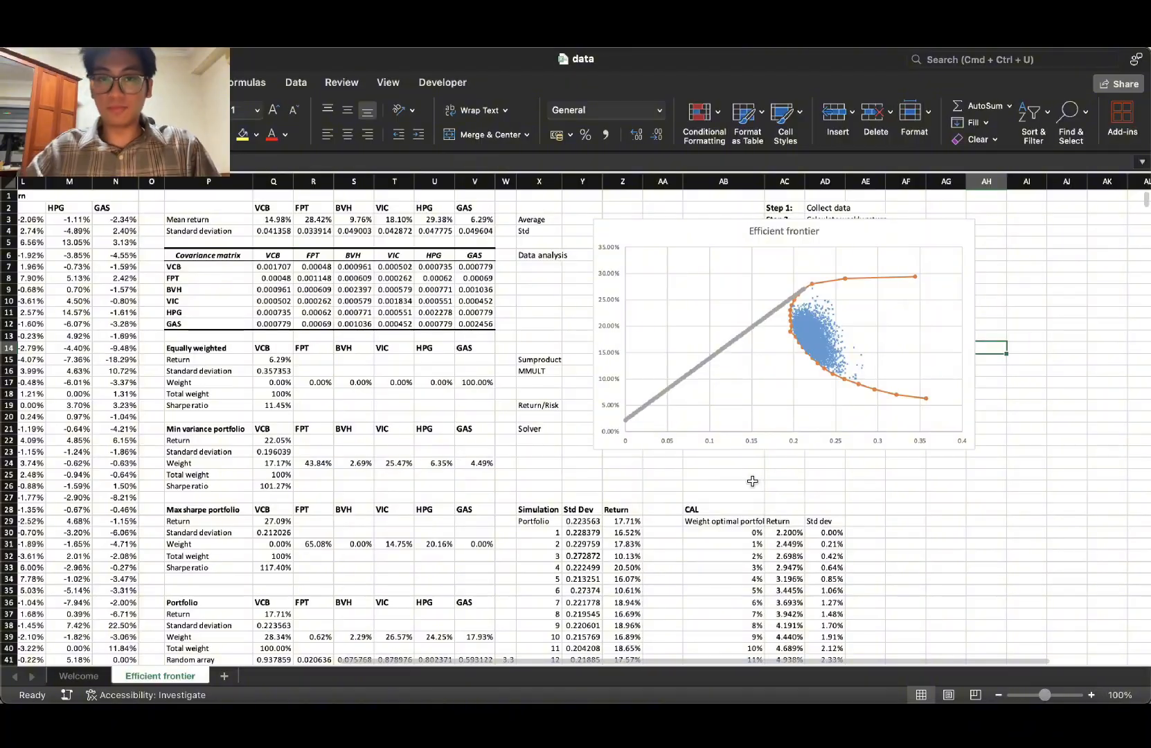
Step: Review the optimal portfolio weights and returns in the CAL table
left_click(752, 481)
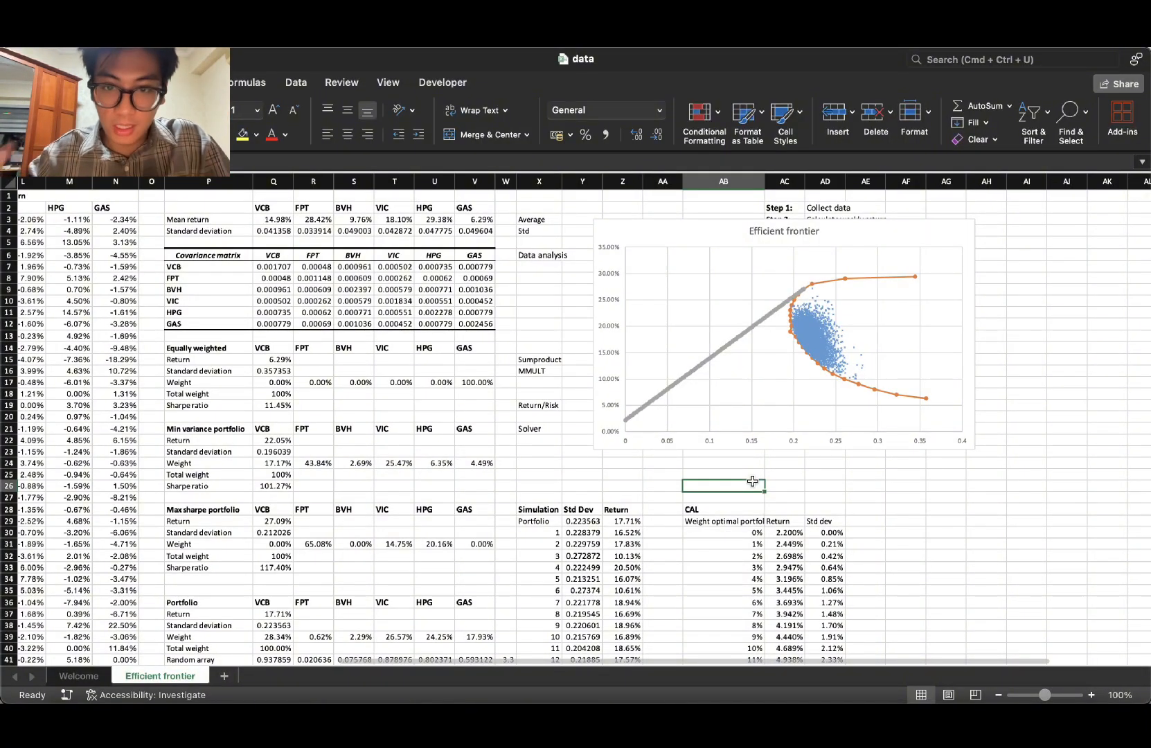
scroll(752, 480, "down", 6)
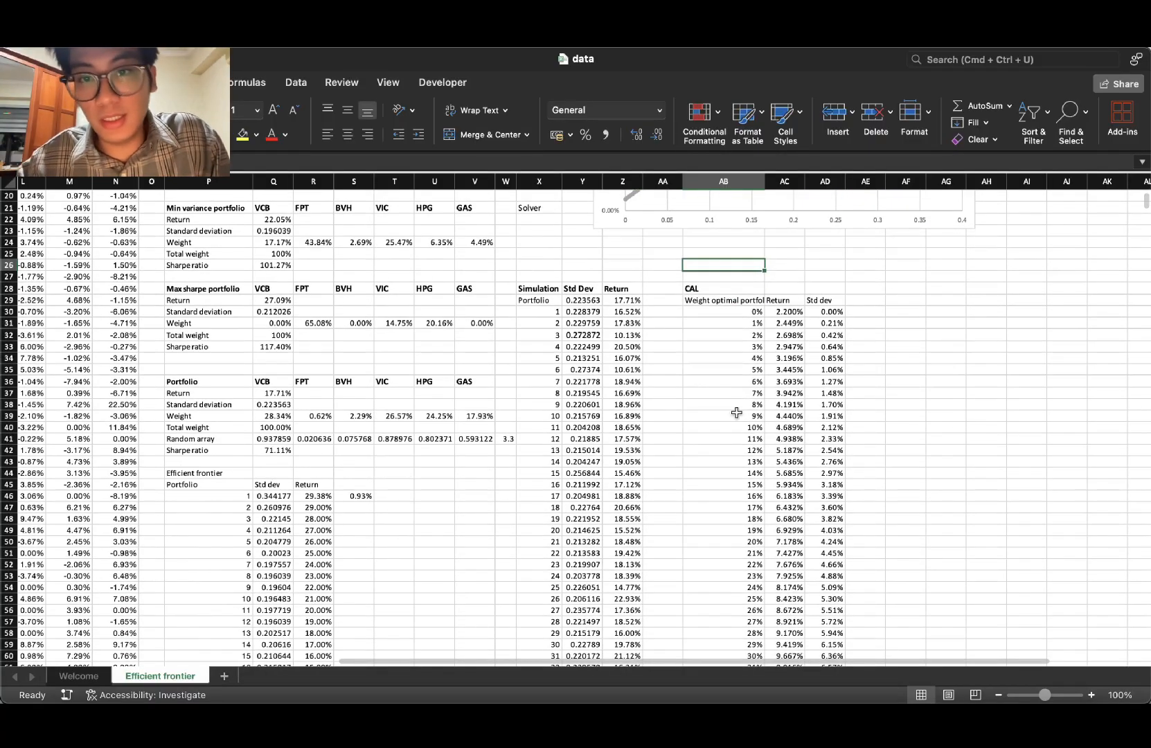
left_click_drag(727, 312, 785, 563)
left_click(785, 563)
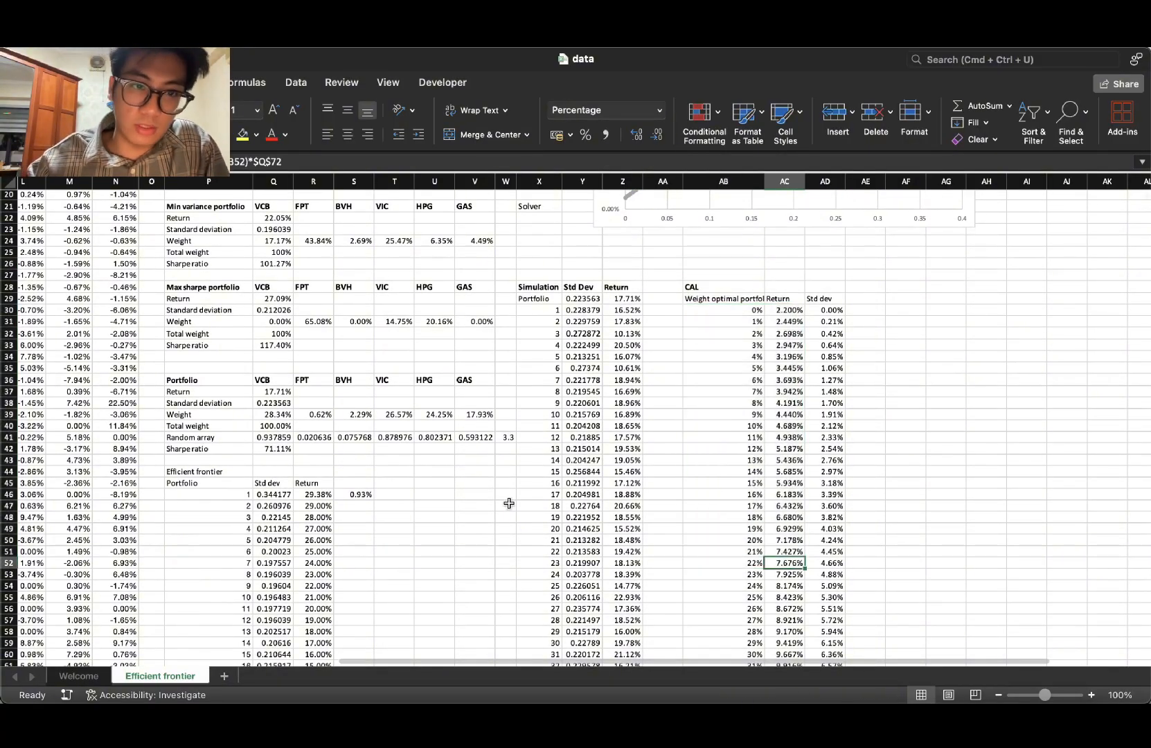
Step: Review the simulated portfolio's stock weights and the efficient frontier table, and return to the chart
scroll(352, 441, "up", 1)
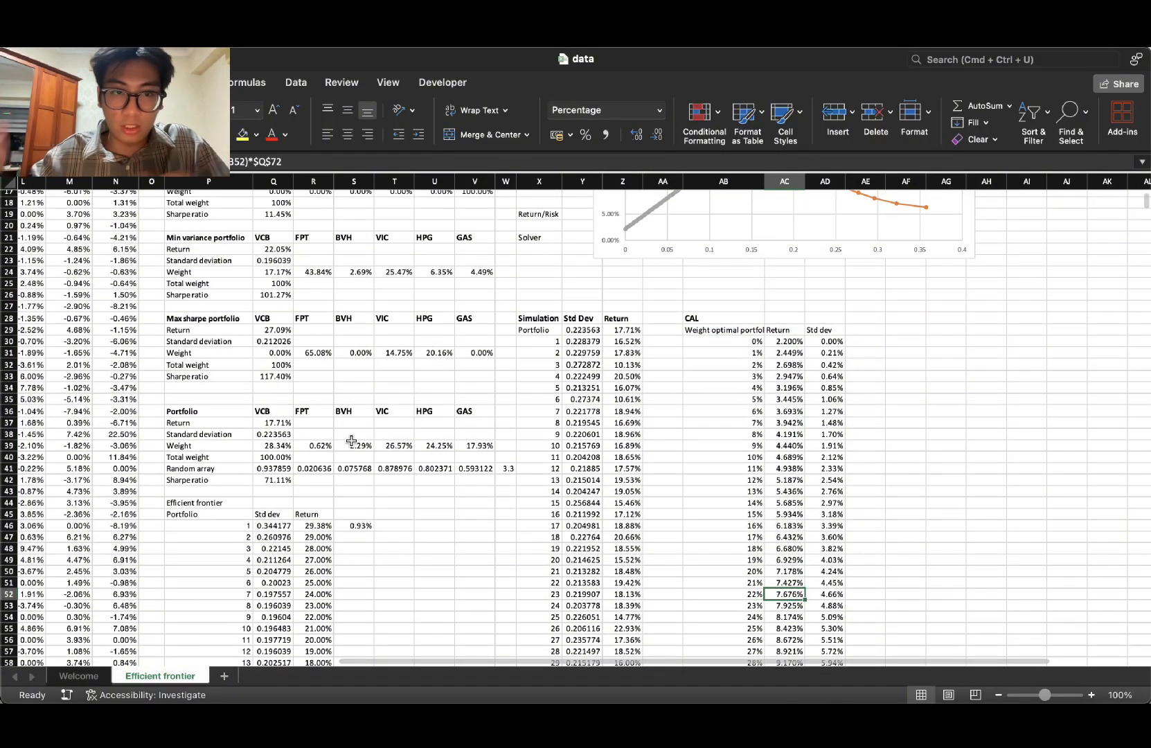
left_click_drag(274, 445, 482, 448)
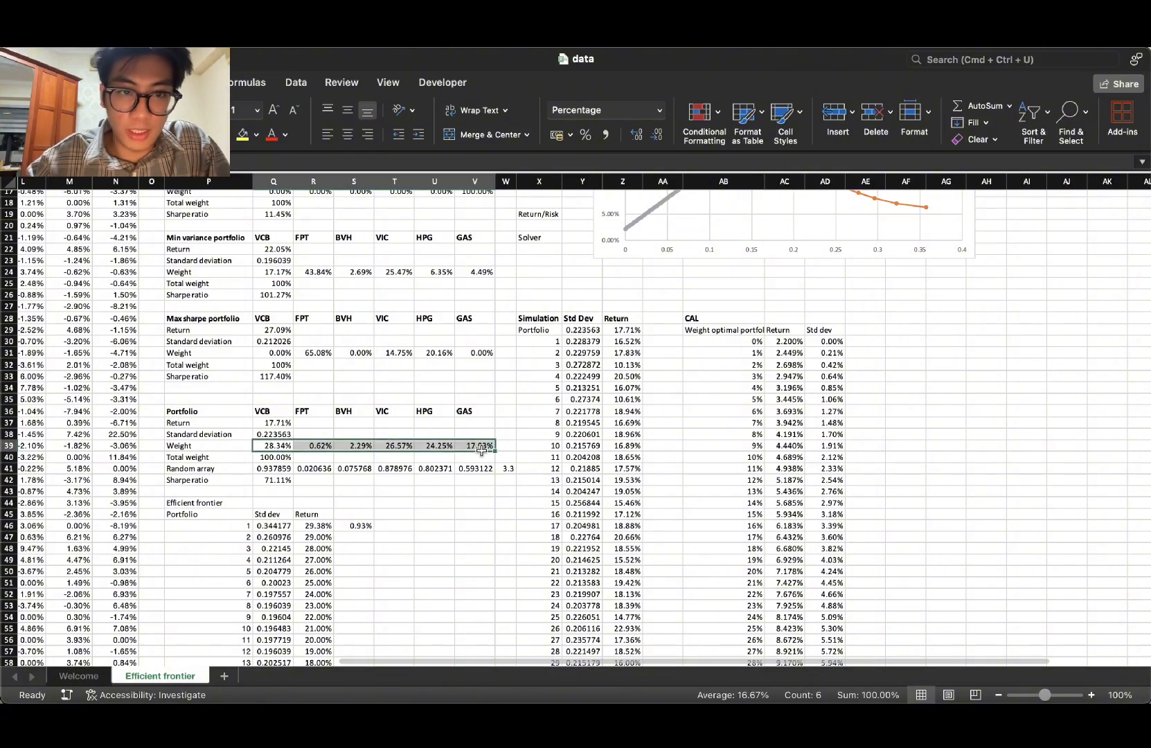
left_click(435, 445)
scroll(365, 481, "down", 6)
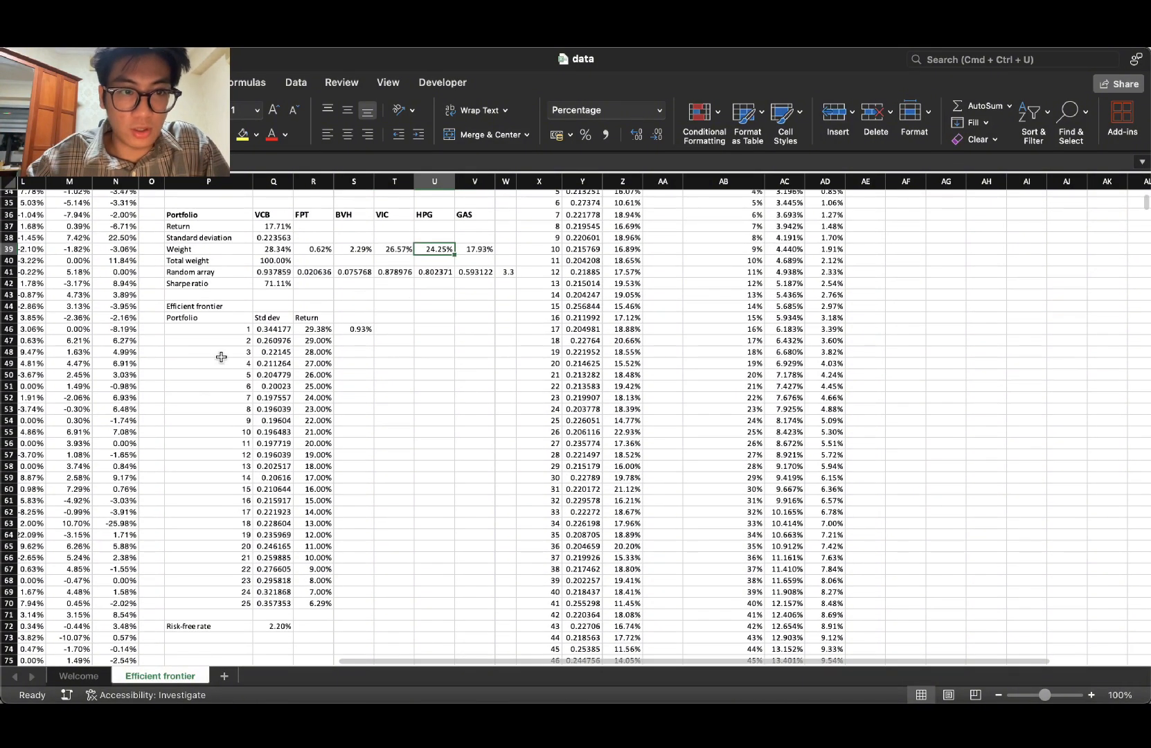
left_click_drag(222, 329, 322, 580)
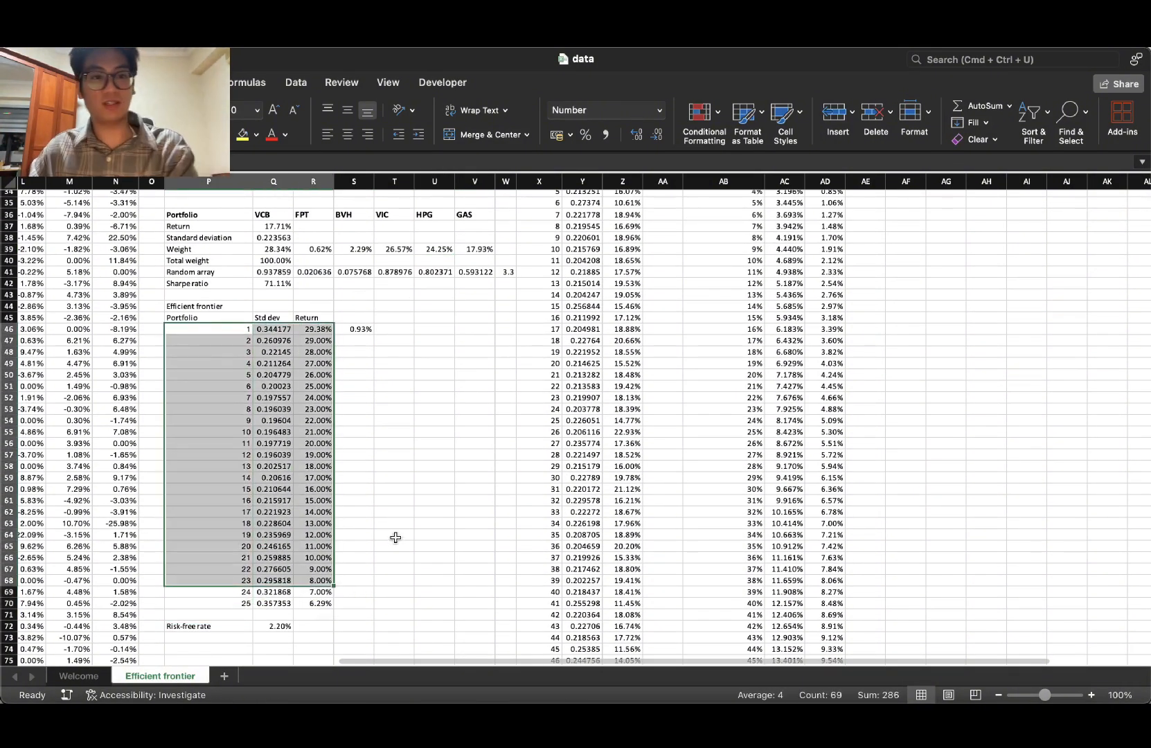
left_click(462, 535)
scroll(452, 471, "up", 10)
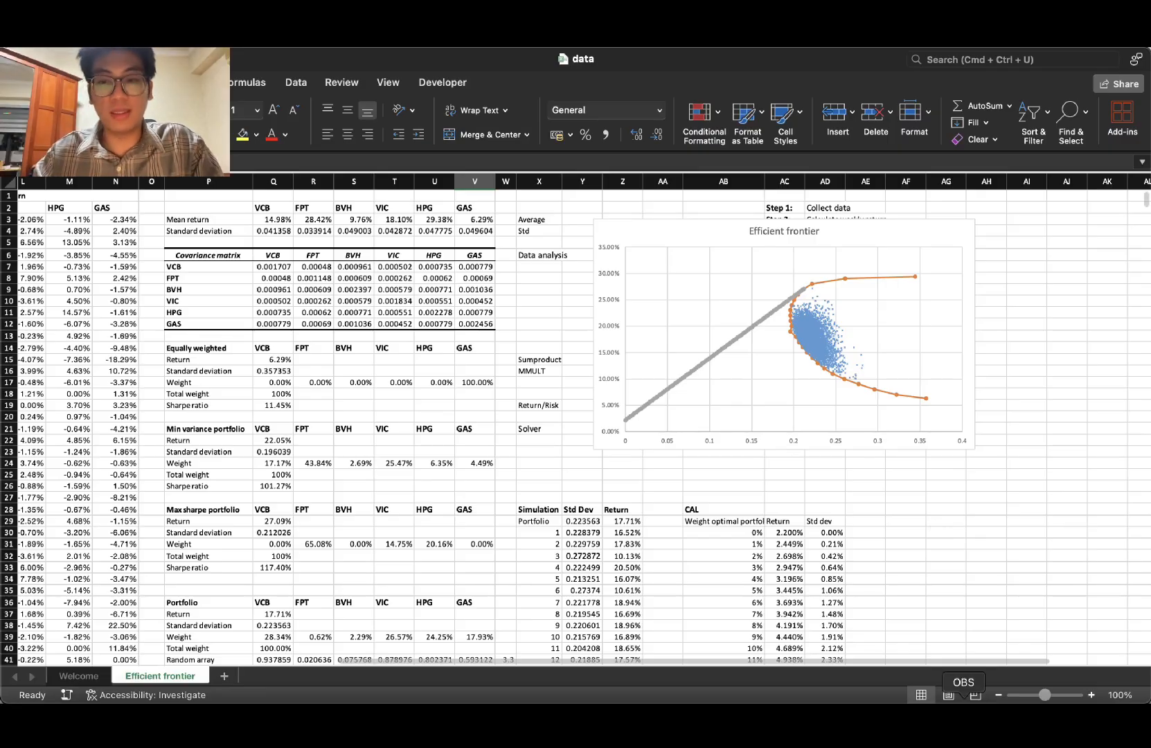
left_click(964, 696)
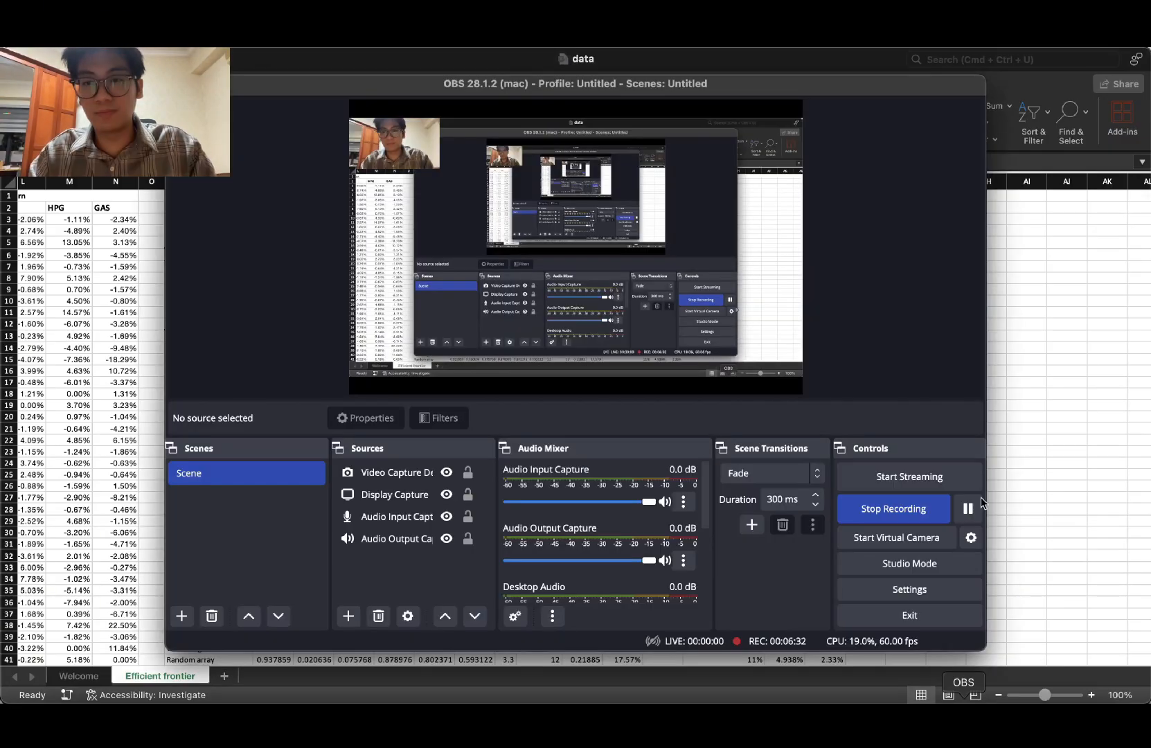